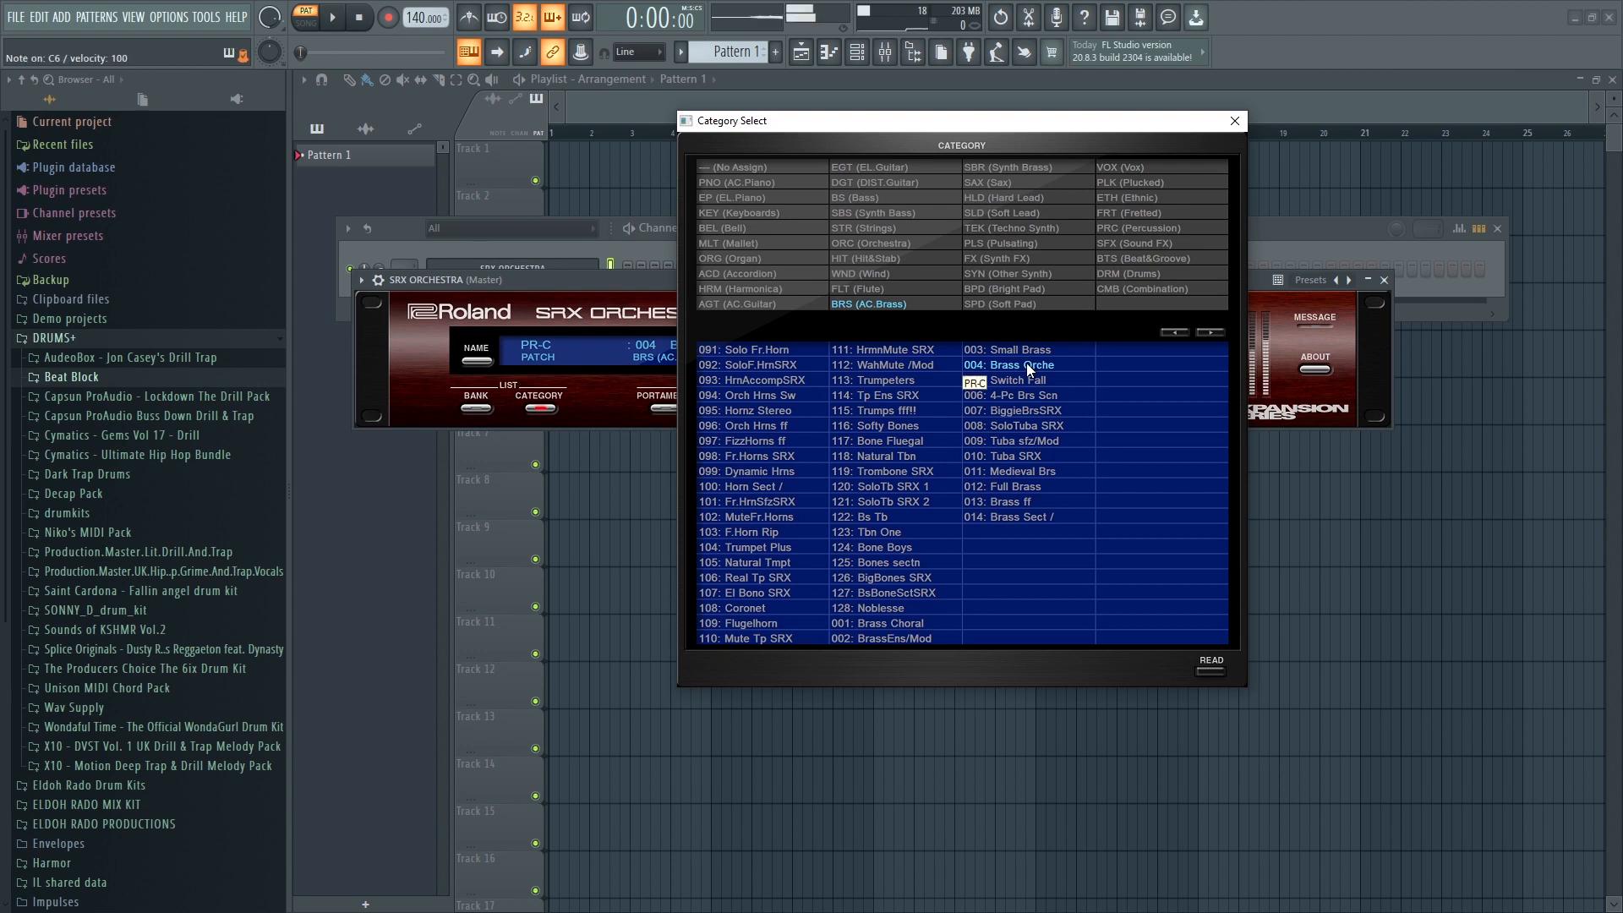
Audition the brass patches Bs Tb, Trumpet Plus and Flugelhorn in SRX Orchestra.
{"action": "left_click", "coordinate": [870, 518]}
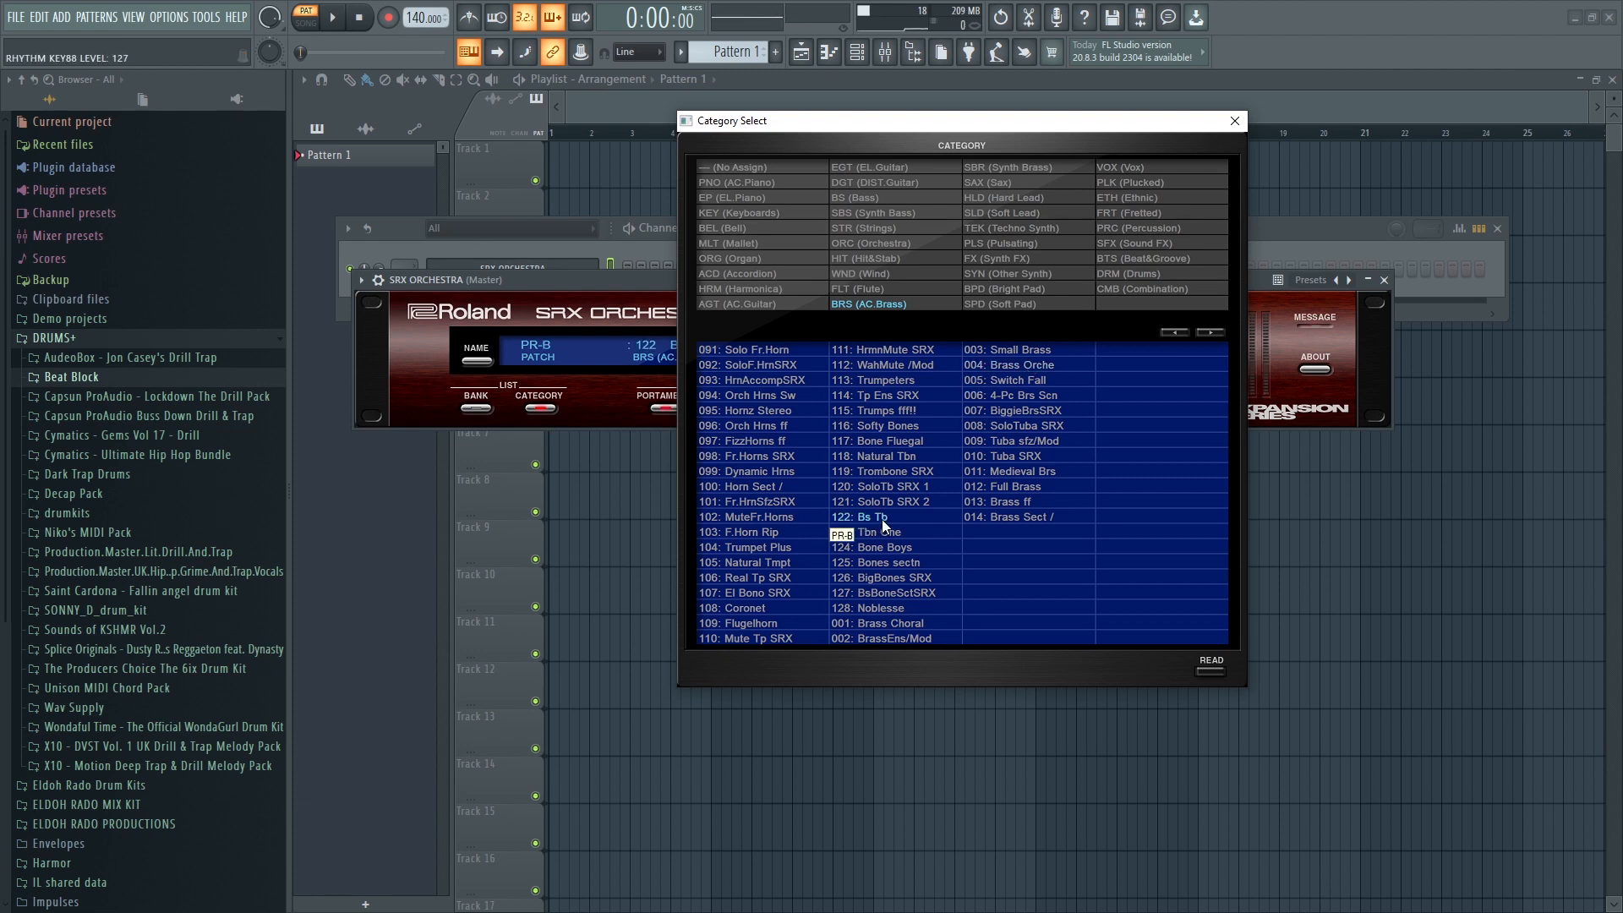
{"action": "left_click", "coordinate": [755, 549]}
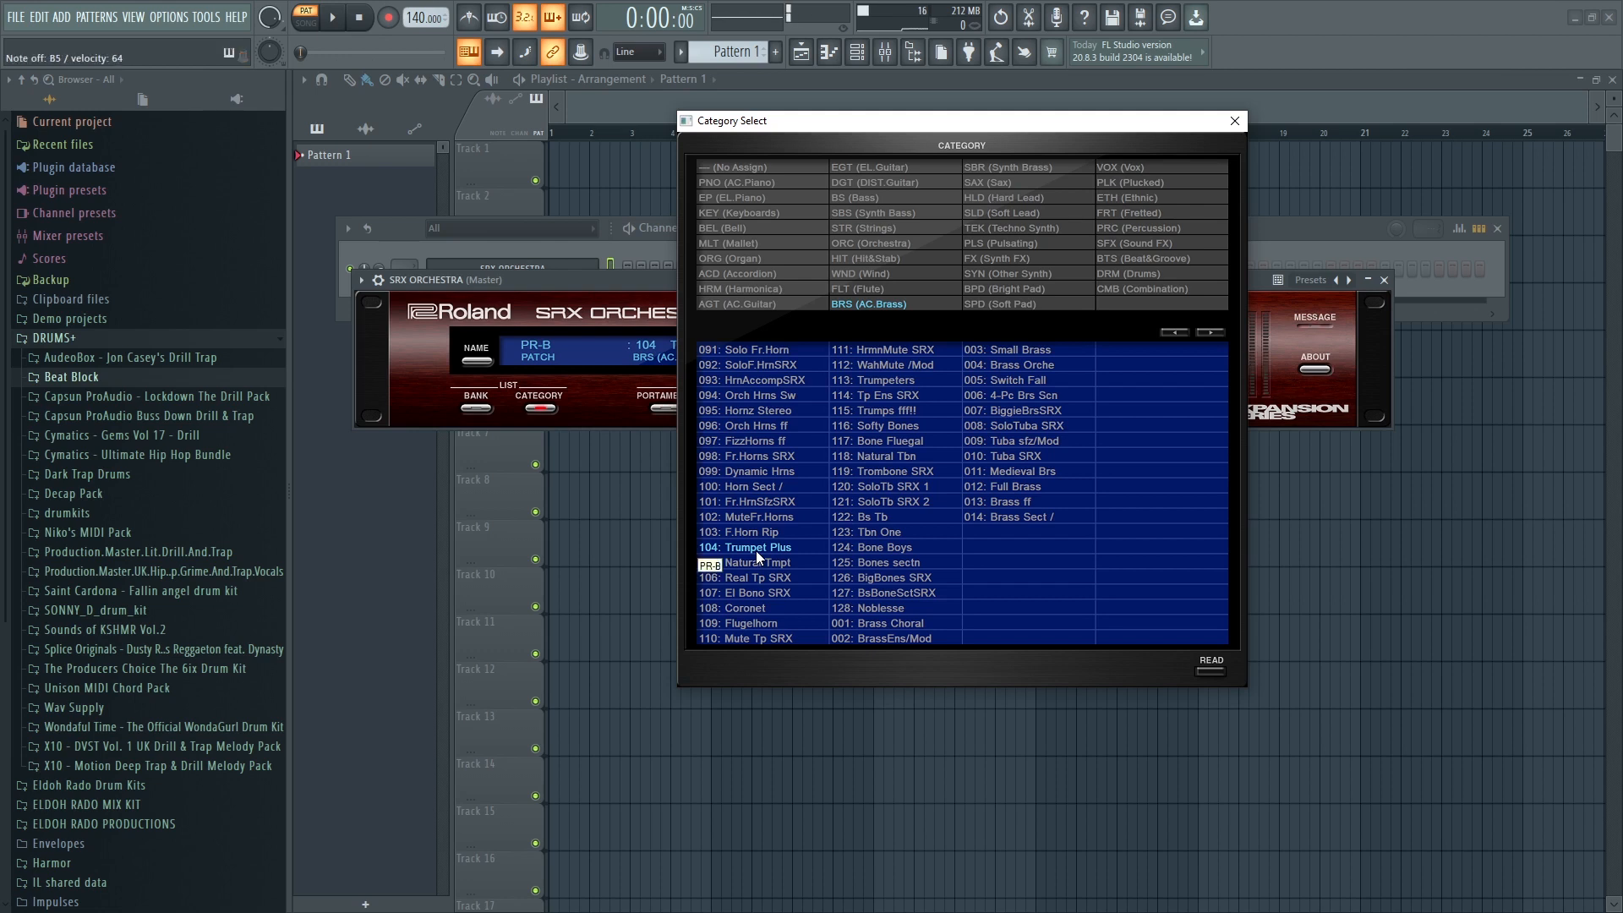
{"action": "left_click", "coordinate": [762, 623]}
Load patch 124 DelicateCOMB from the plucked category and close the category selection.
{"action": "left_click", "coordinate": [1153, 185]}
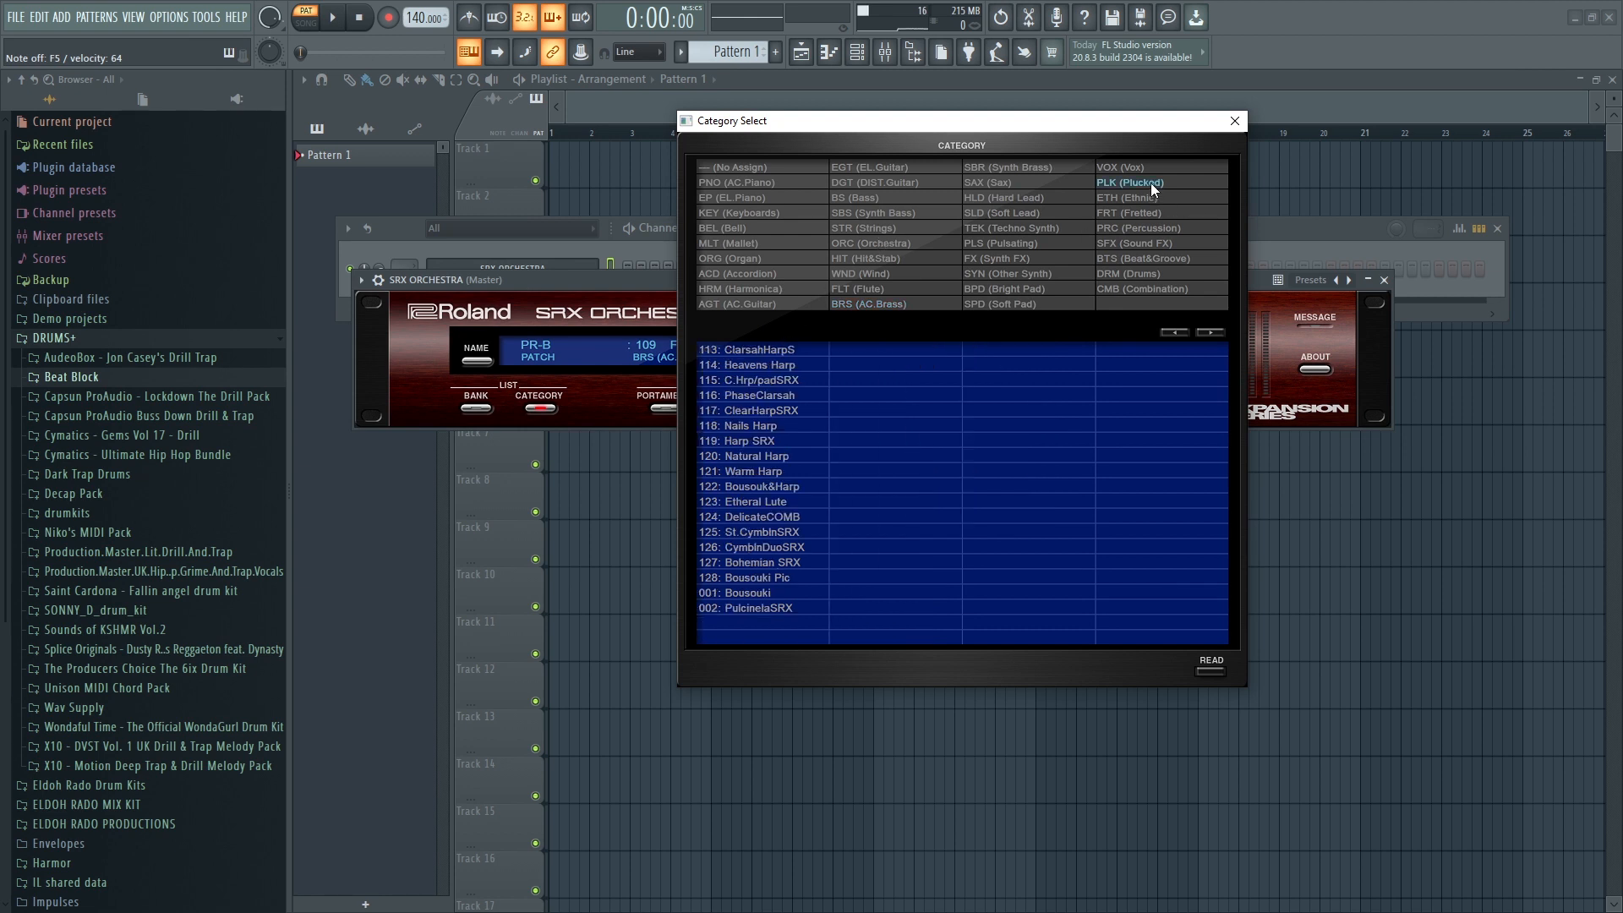
{"action": "left_click", "coordinate": [739, 516]}
{"action": "left_click", "coordinate": [1234, 124]}
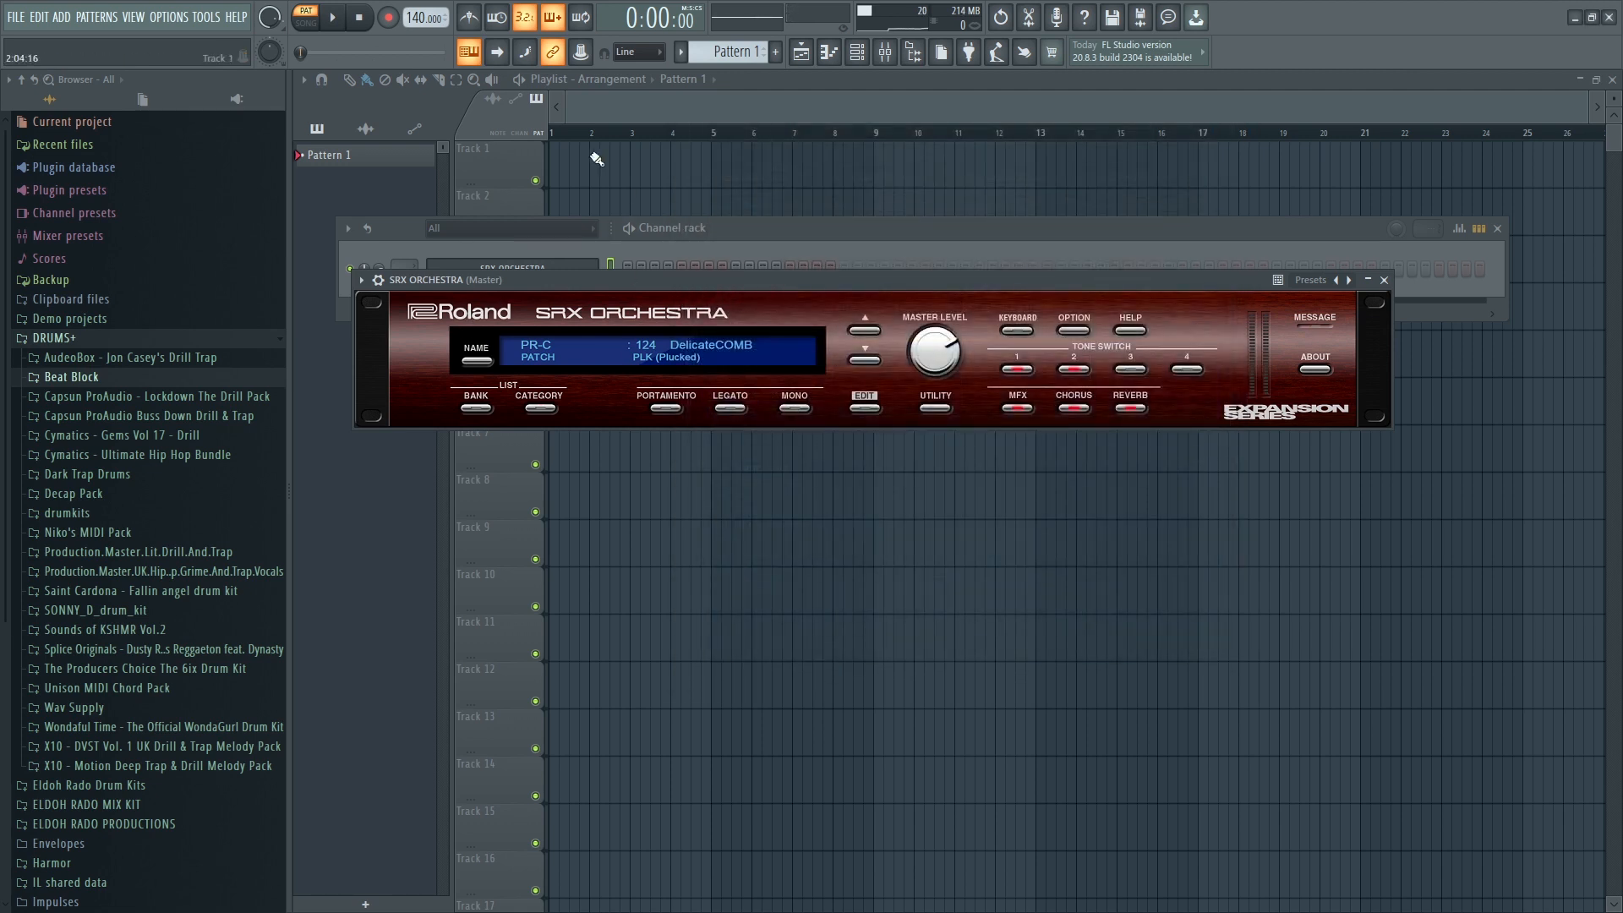
Set the project tempo to 100 BPM.
{"action": "right_click", "coordinate": [414, 17]}
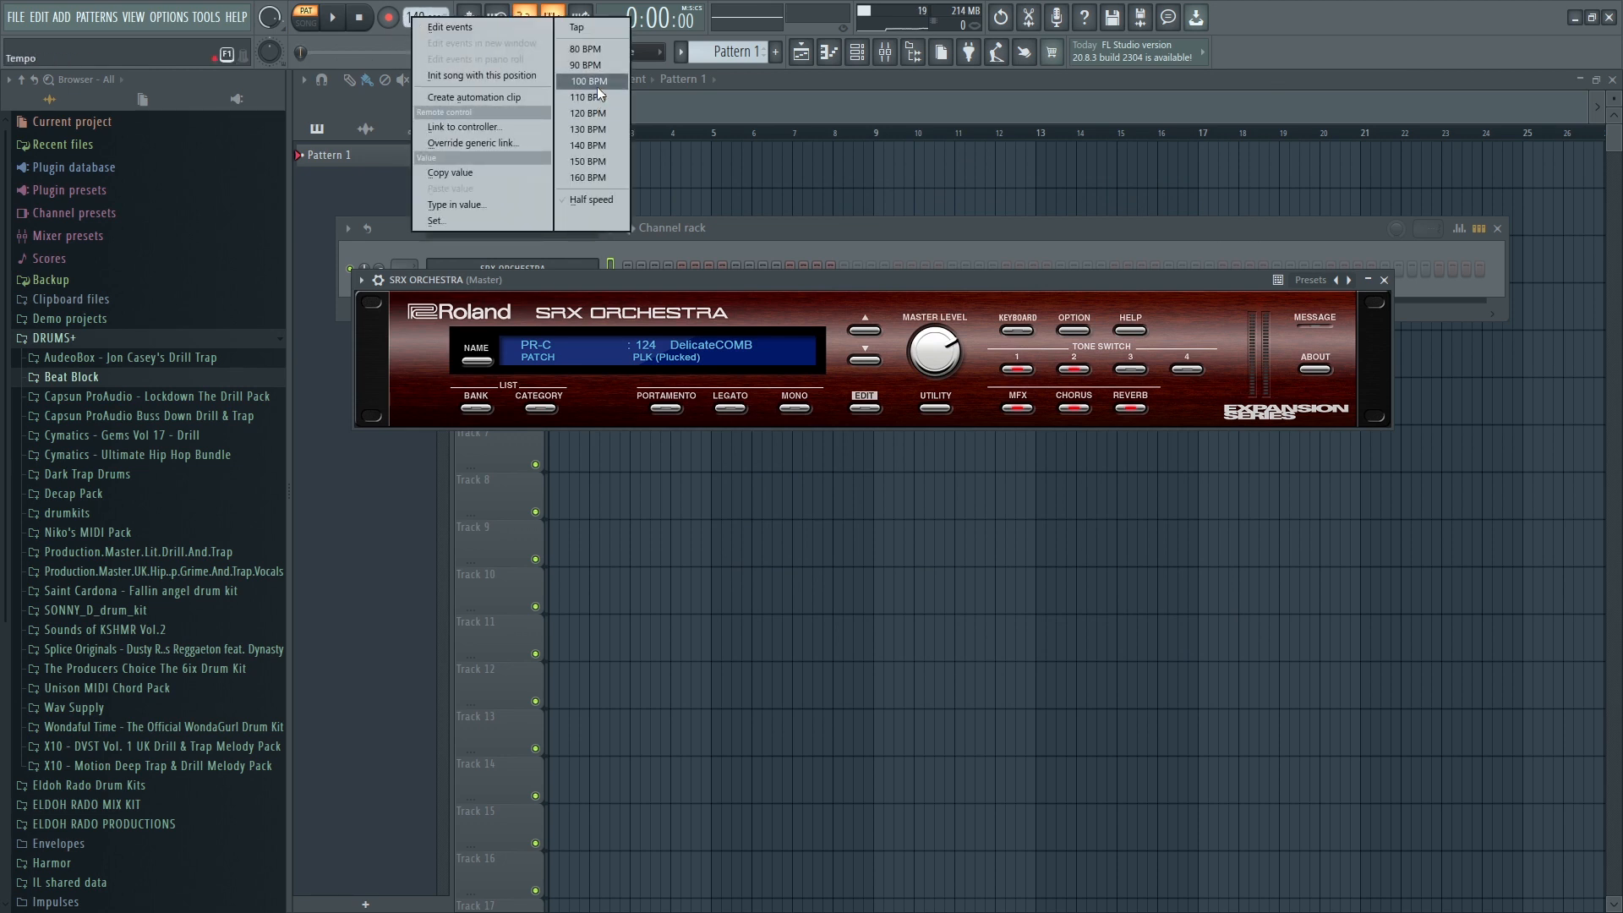
{"action": "left_click", "coordinate": [597, 84]}
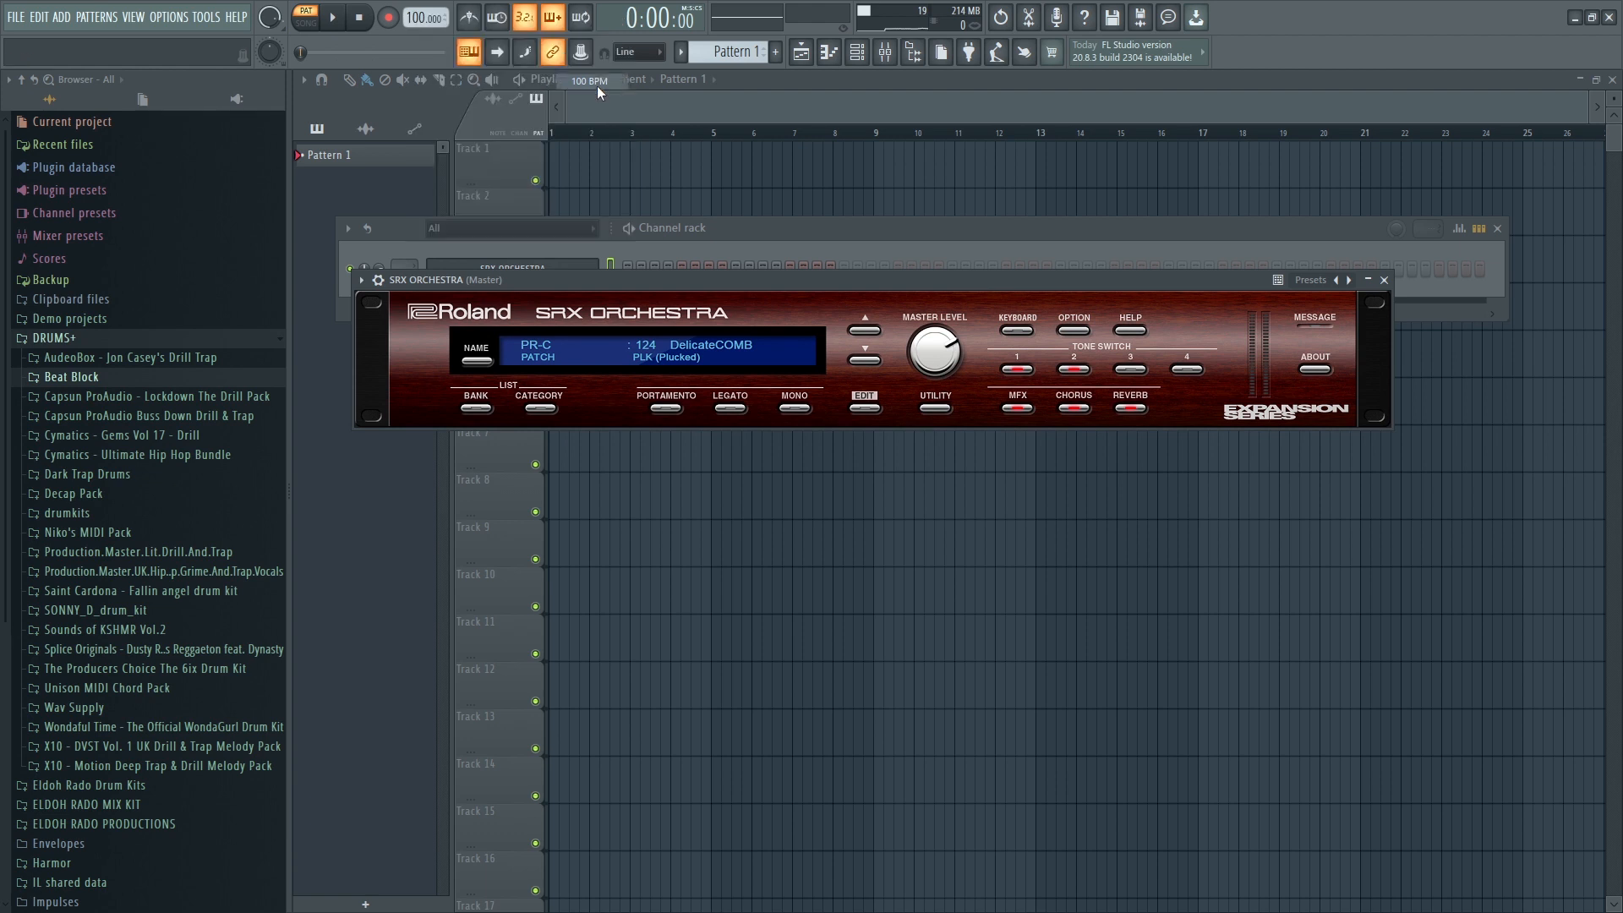
Add an FL Keys channel below SRX Orchestra in the channel rack and close its plugin window.
{"action": "left_click", "coordinate": [521, 275]}
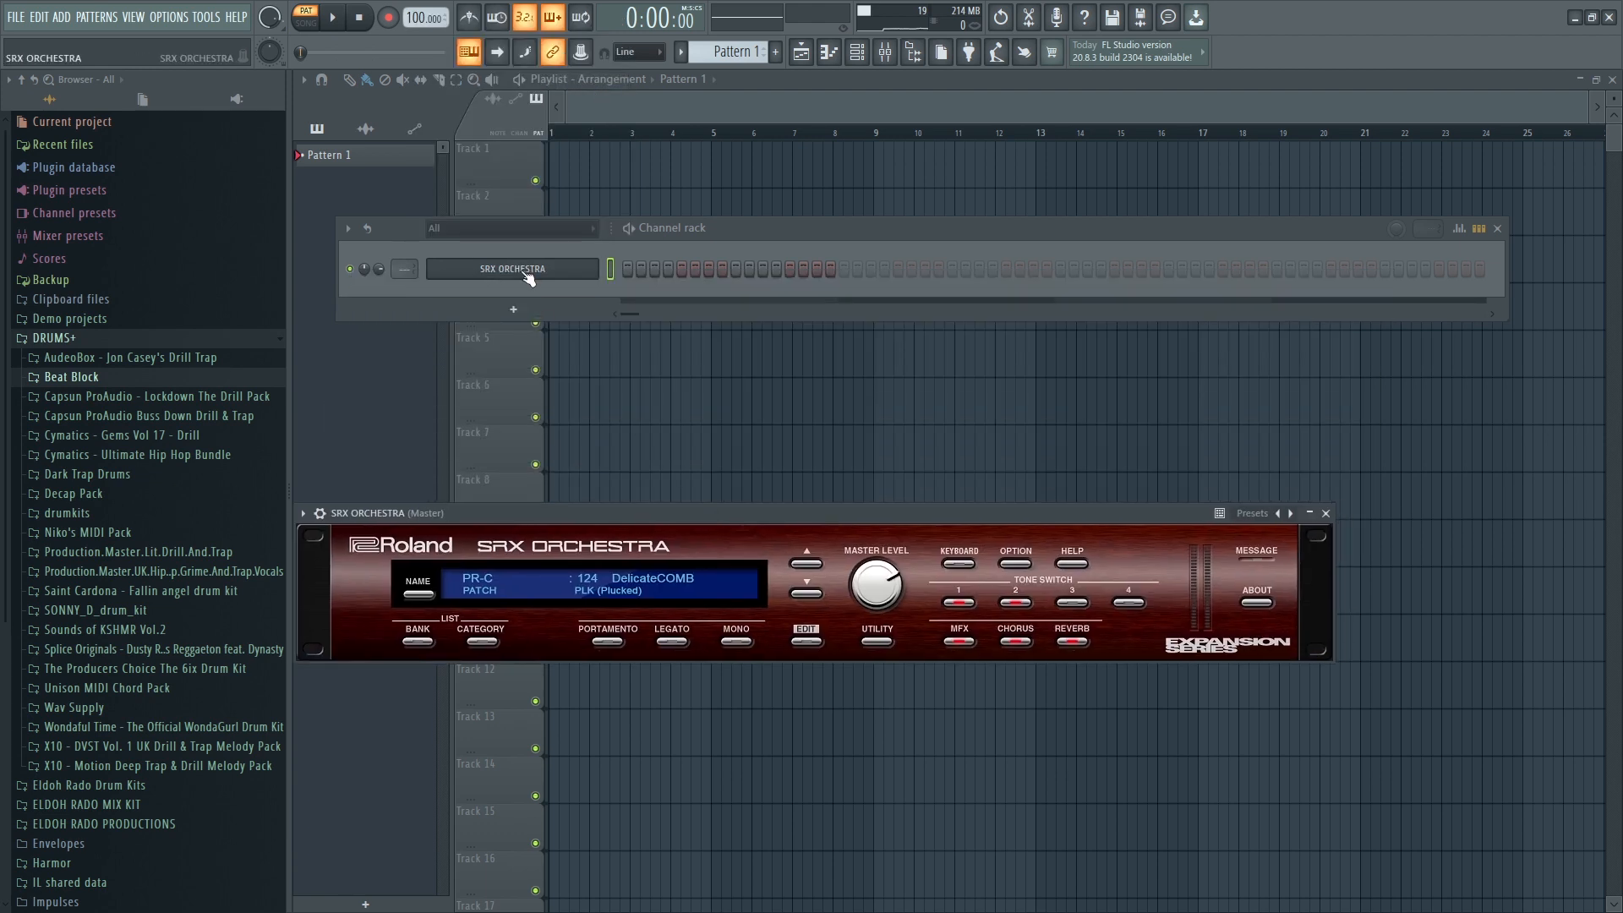
{"action": "right_click", "coordinate": [524, 272]}
{"action": "left_click", "coordinate": [515, 311]}
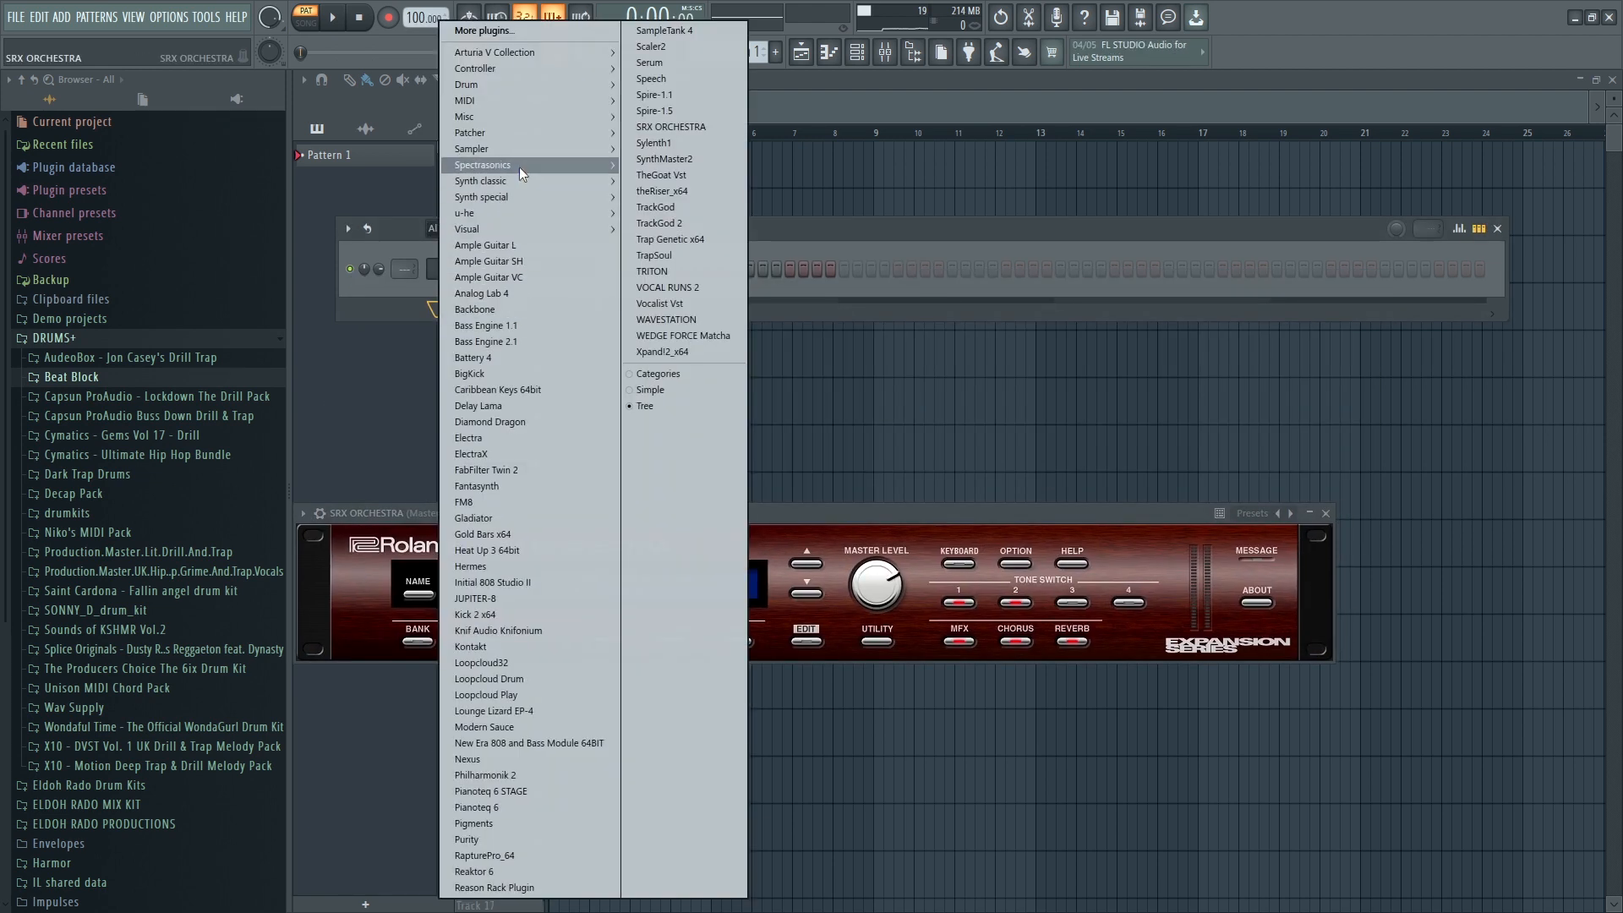
{"action": "mouse_move", "coordinate": [519, 188]}
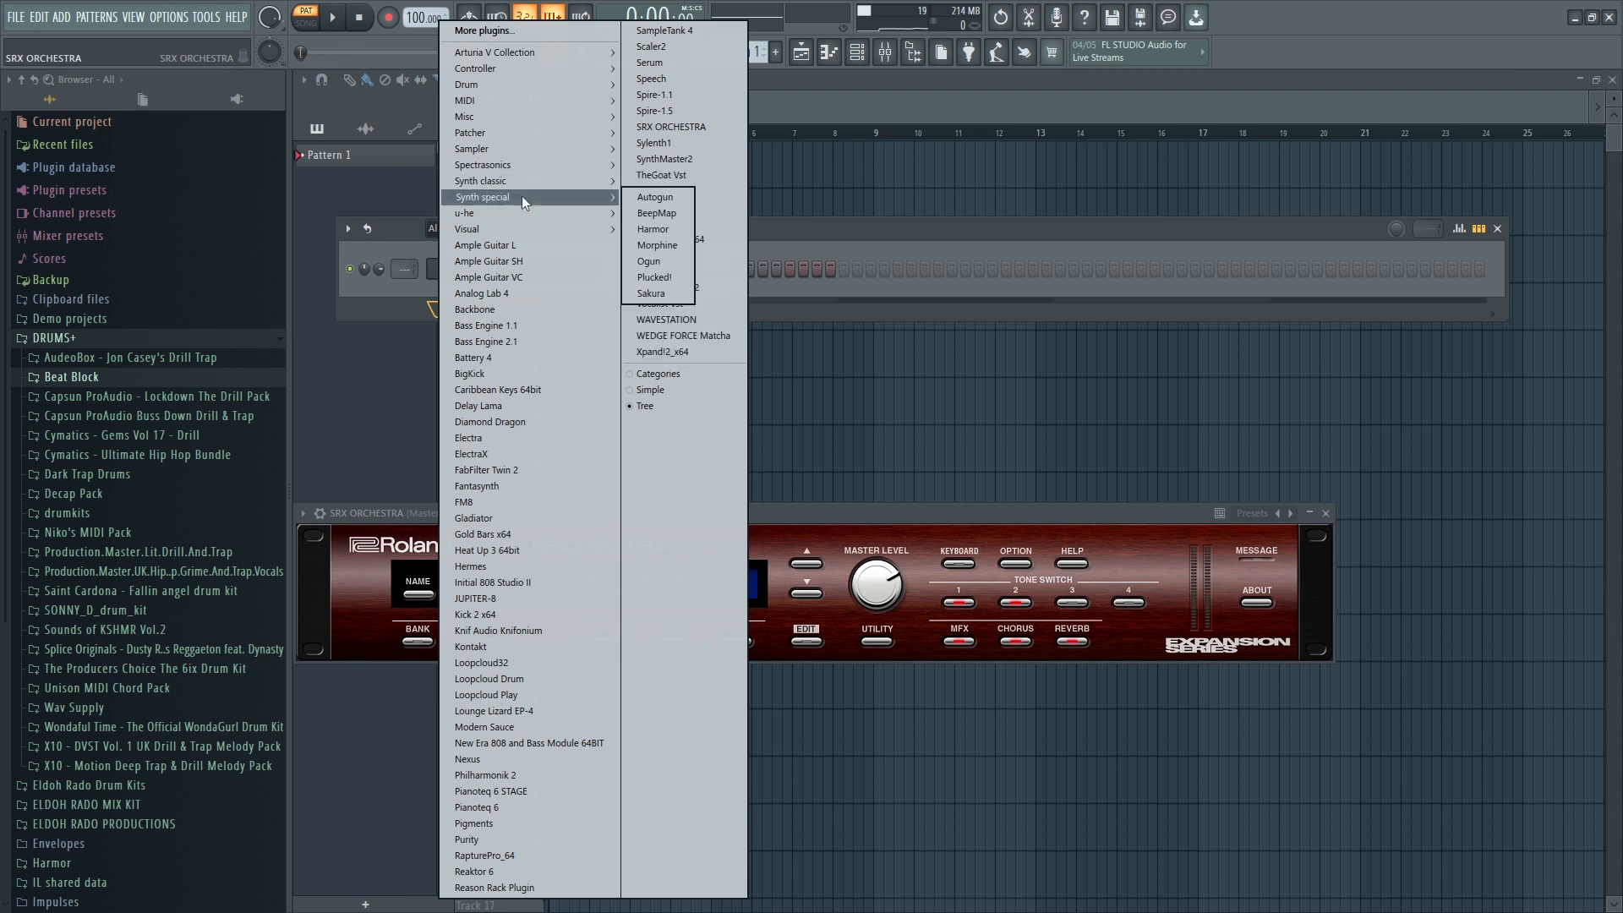
{"action": "mouse_move", "coordinate": [521, 121]}
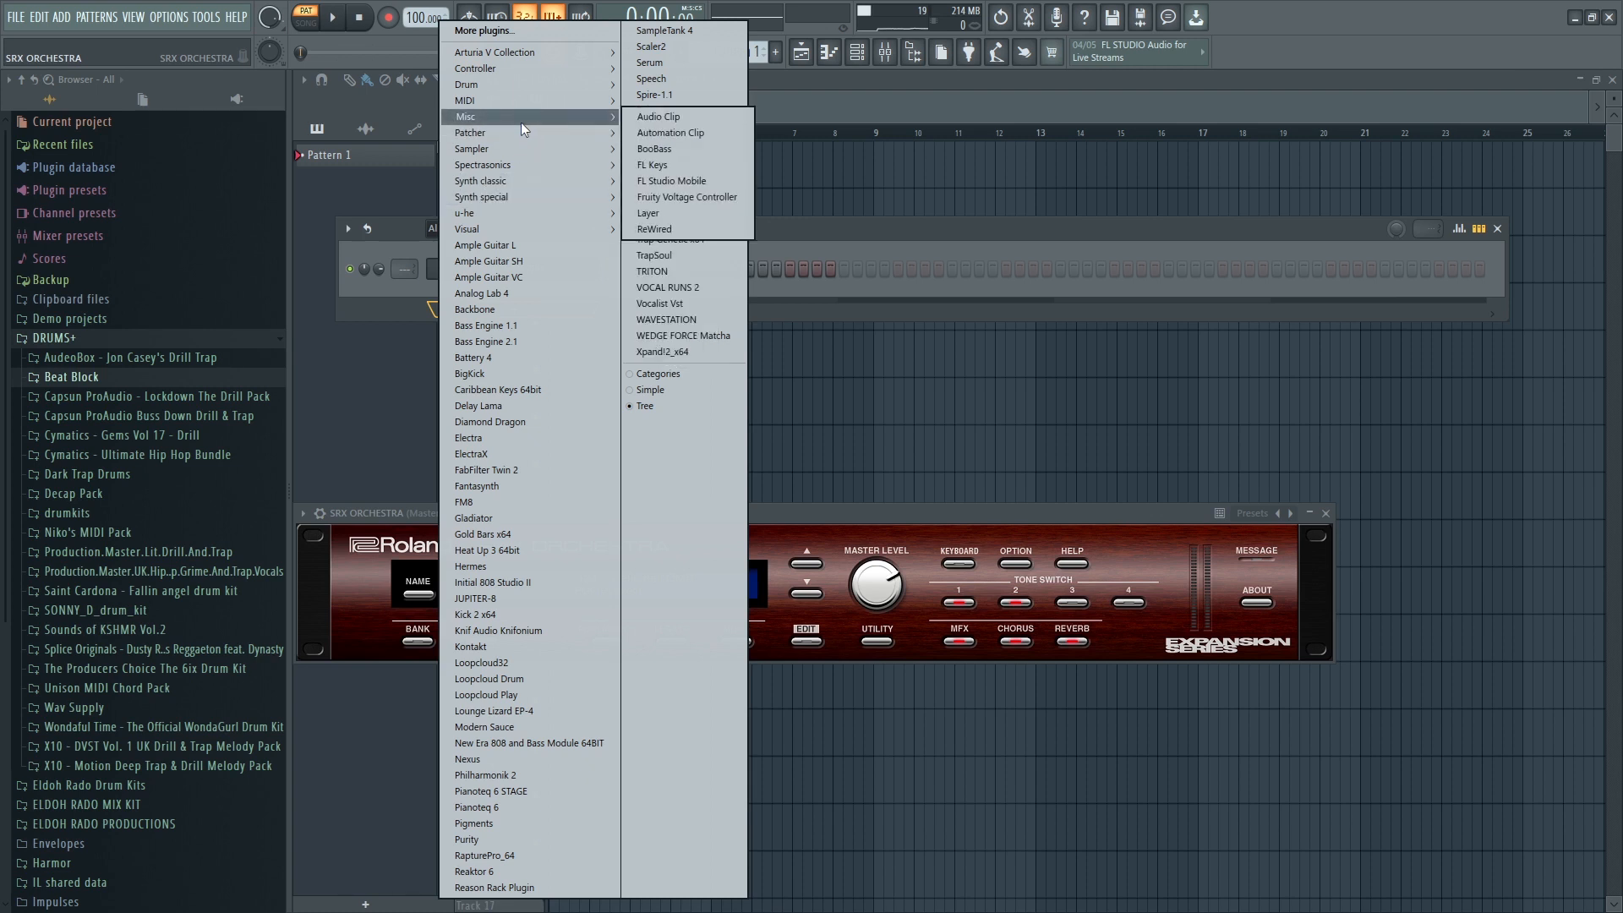
{"action": "left_click", "coordinate": [659, 165]}
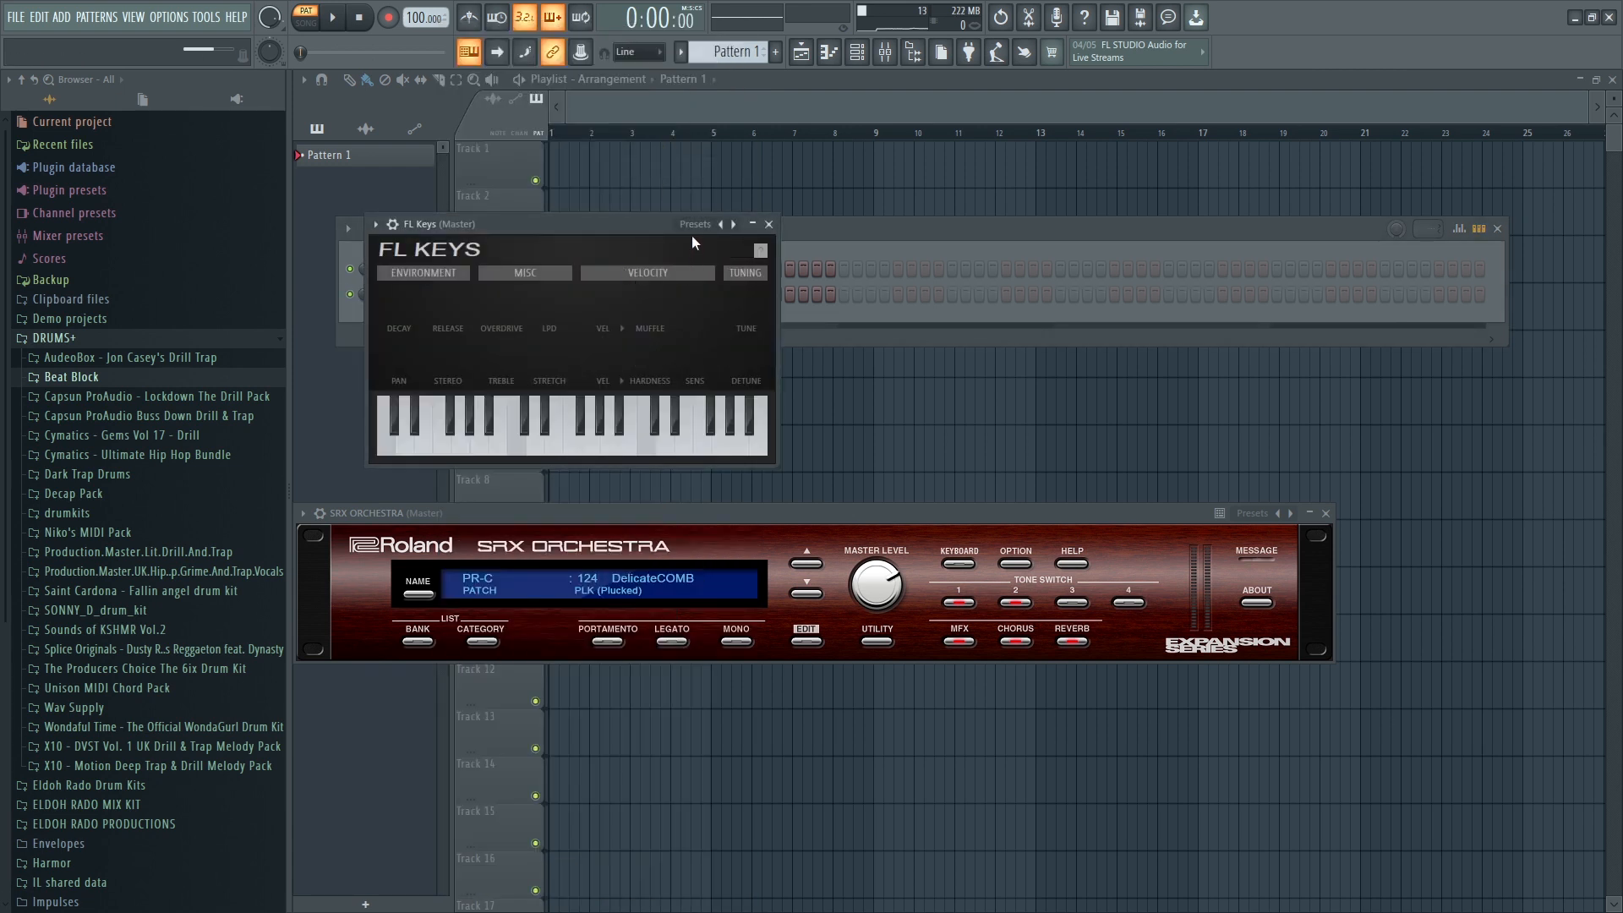
{"action": "left_click", "coordinate": [699, 254]}
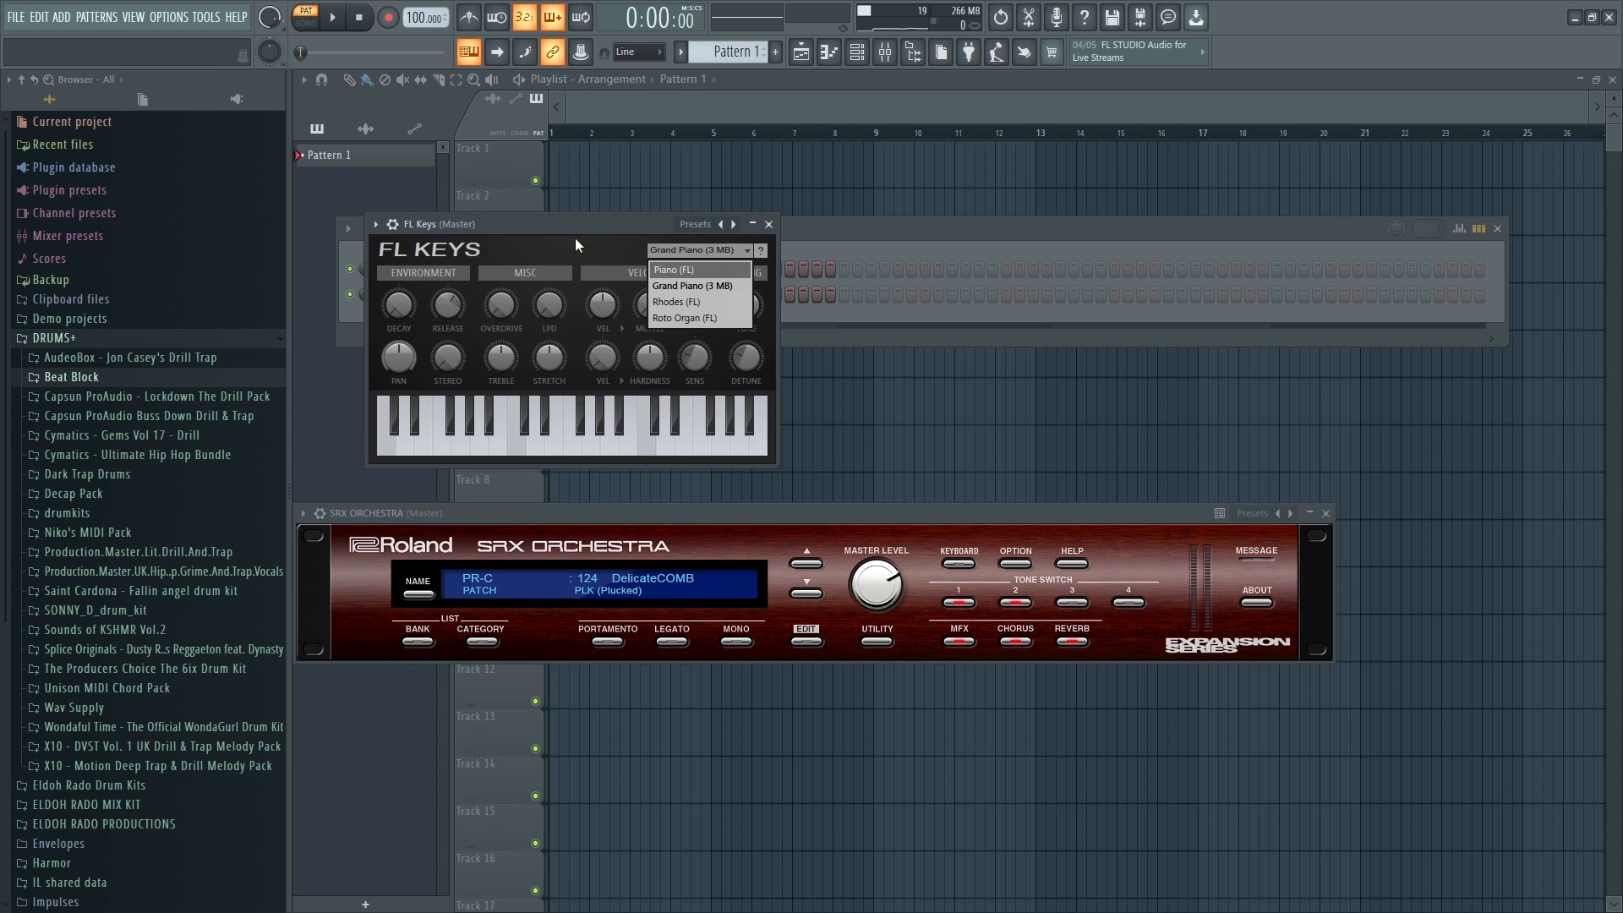
{"action": "left_click", "coordinate": [739, 248]}
{"action": "left_click", "coordinate": [769, 224]}
Open the piano roll for the FL Keys channel and sound the G4 and G3 keys.
{"action": "right_click", "coordinate": [592, 290]}
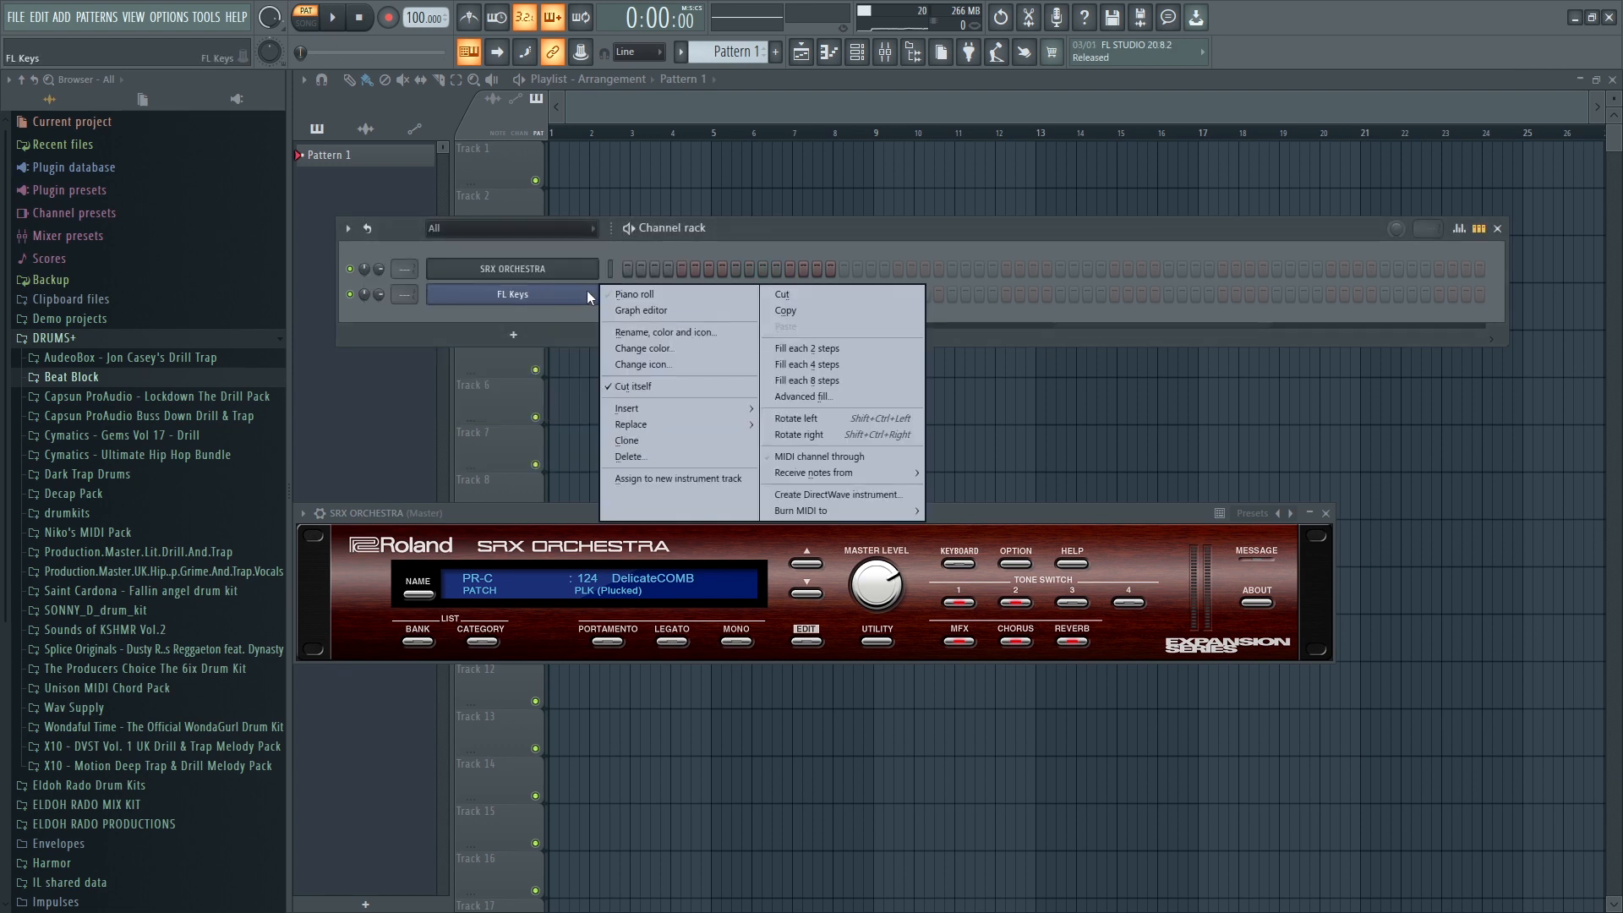
{"action": "left_click", "coordinate": [630, 293]}
{"action": "scroll", "coordinate": [545, 396], "scroll_direction": "down", "scroll_amount": 2}
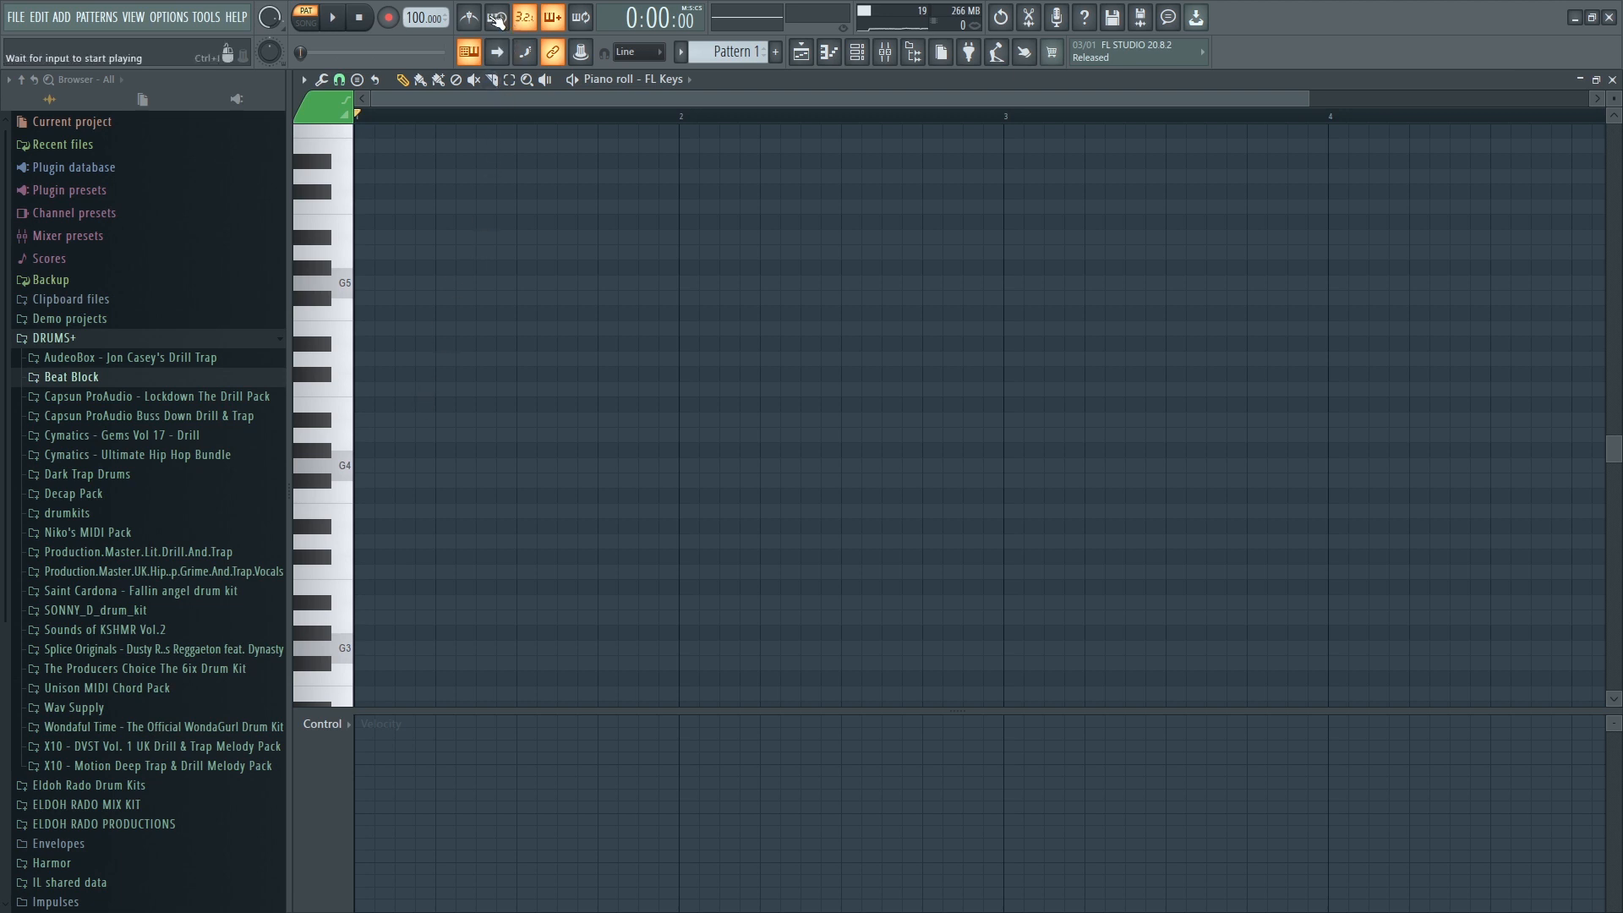
{"action": "left_click", "coordinate": [340, 478]}
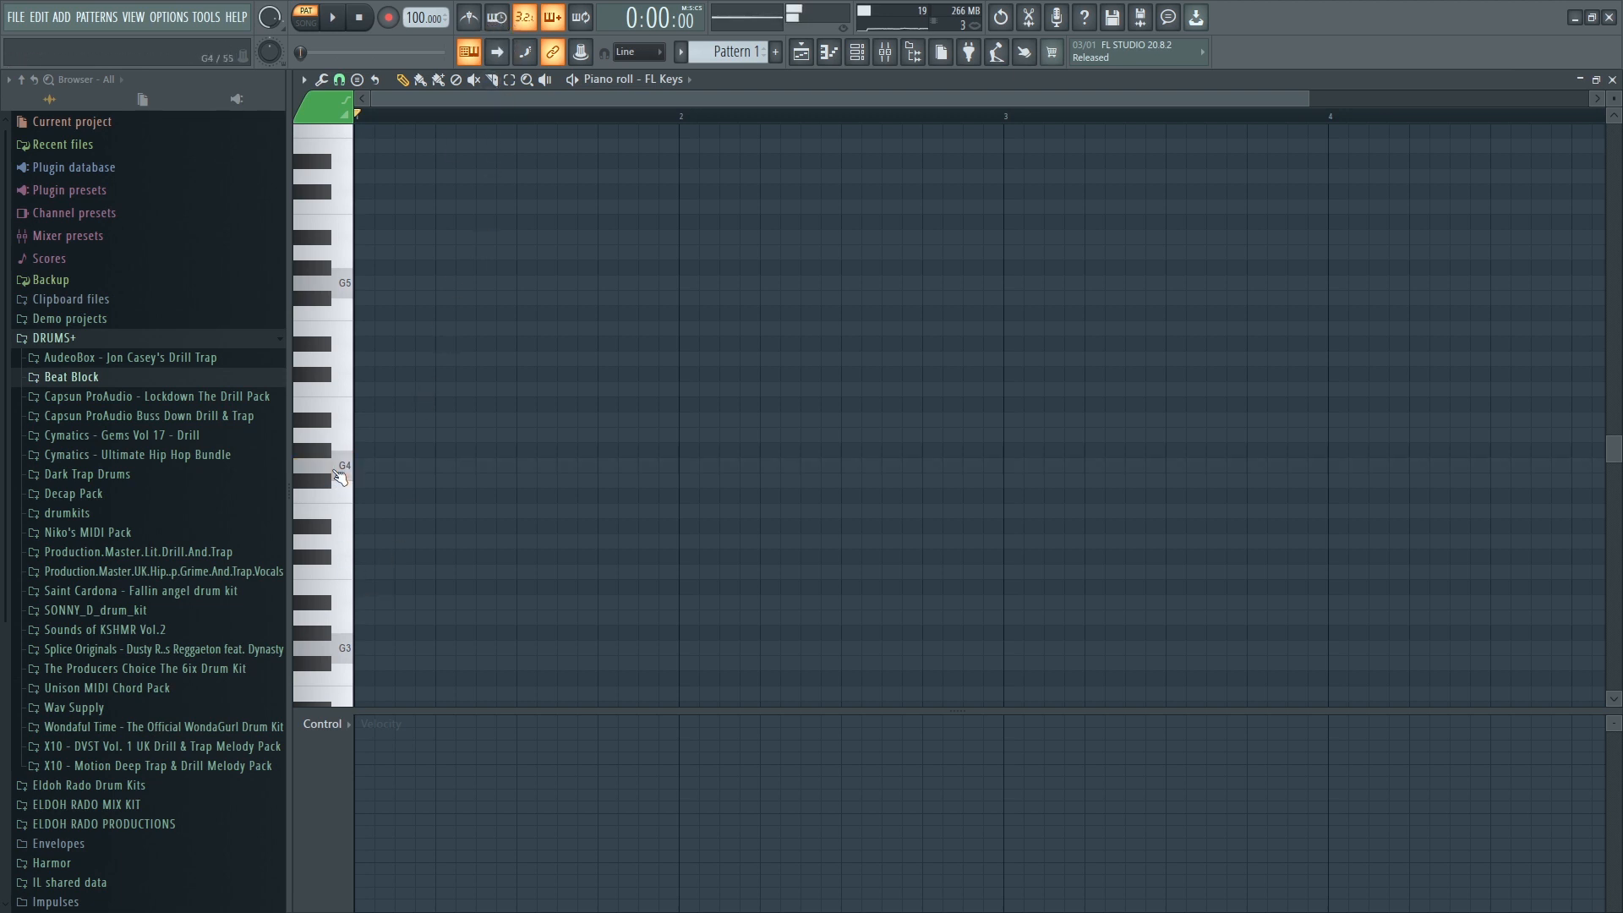
{"action": "left_click", "coordinate": [329, 647]}
{"action": "scroll", "coordinate": [443, 524], "scroll_direction": "down", "scroll_amount": 3}
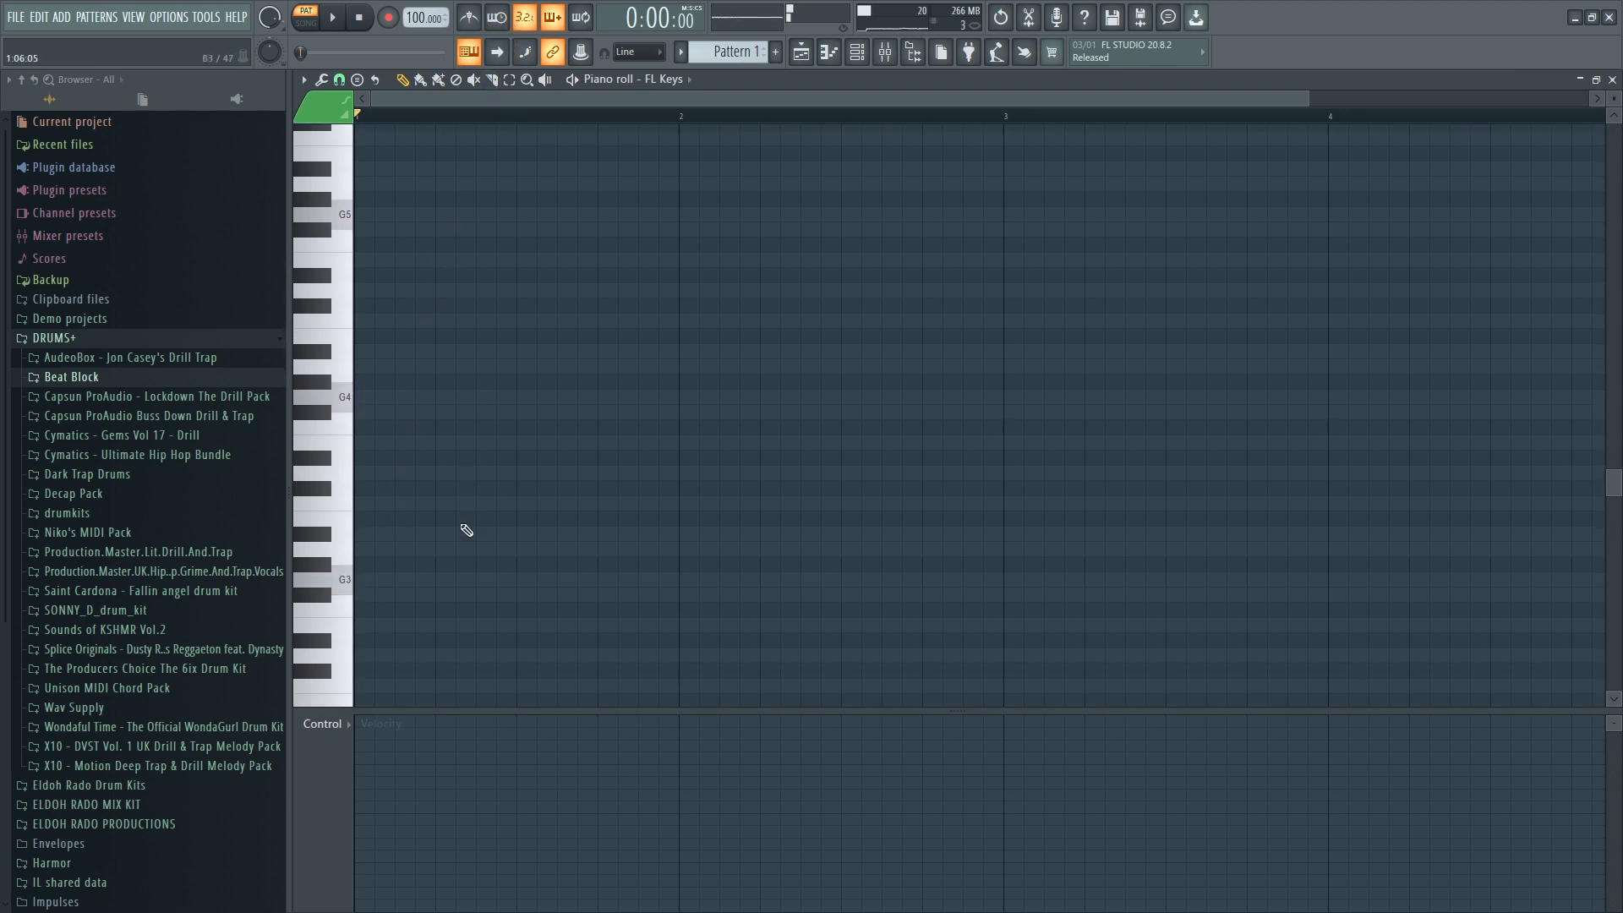
{"action": "scroll", "coordinate": [443, 524], "scroll_direction": "up", "scroll_amount": 3}
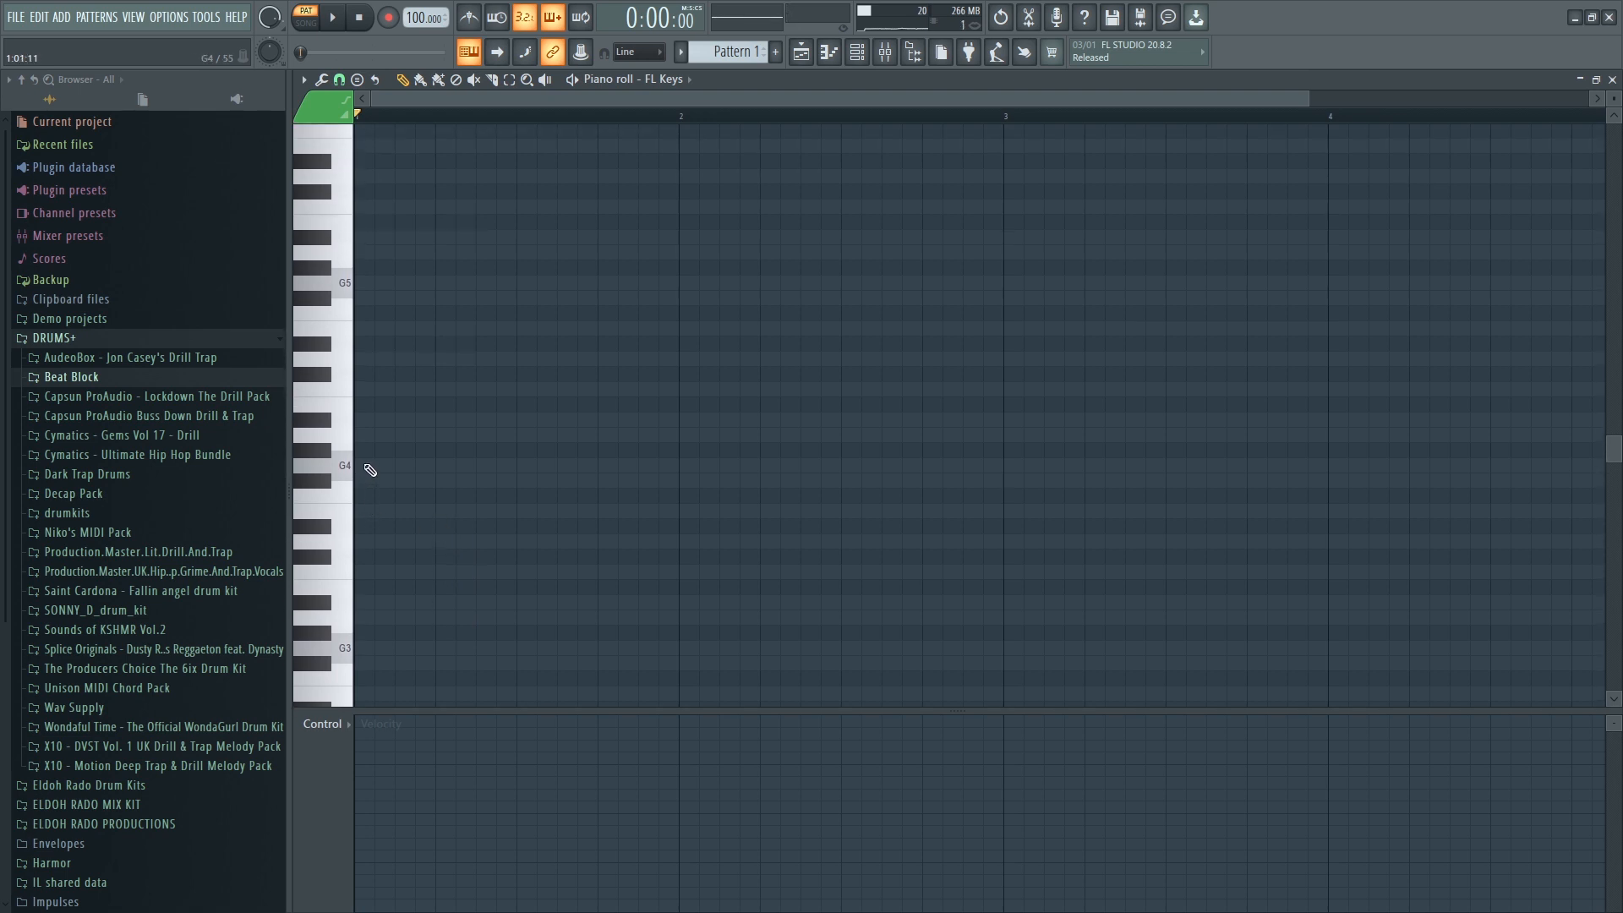
Draw a chord of G4, A#4 and D5 at the start of bar 1, each note six steps long, and play it.
{"action": "left_click", "coordinate": [369, 471]}
{"action": "left_click_drag", "start_coordinate": [391, 470], "coordinate": [471, 473]}
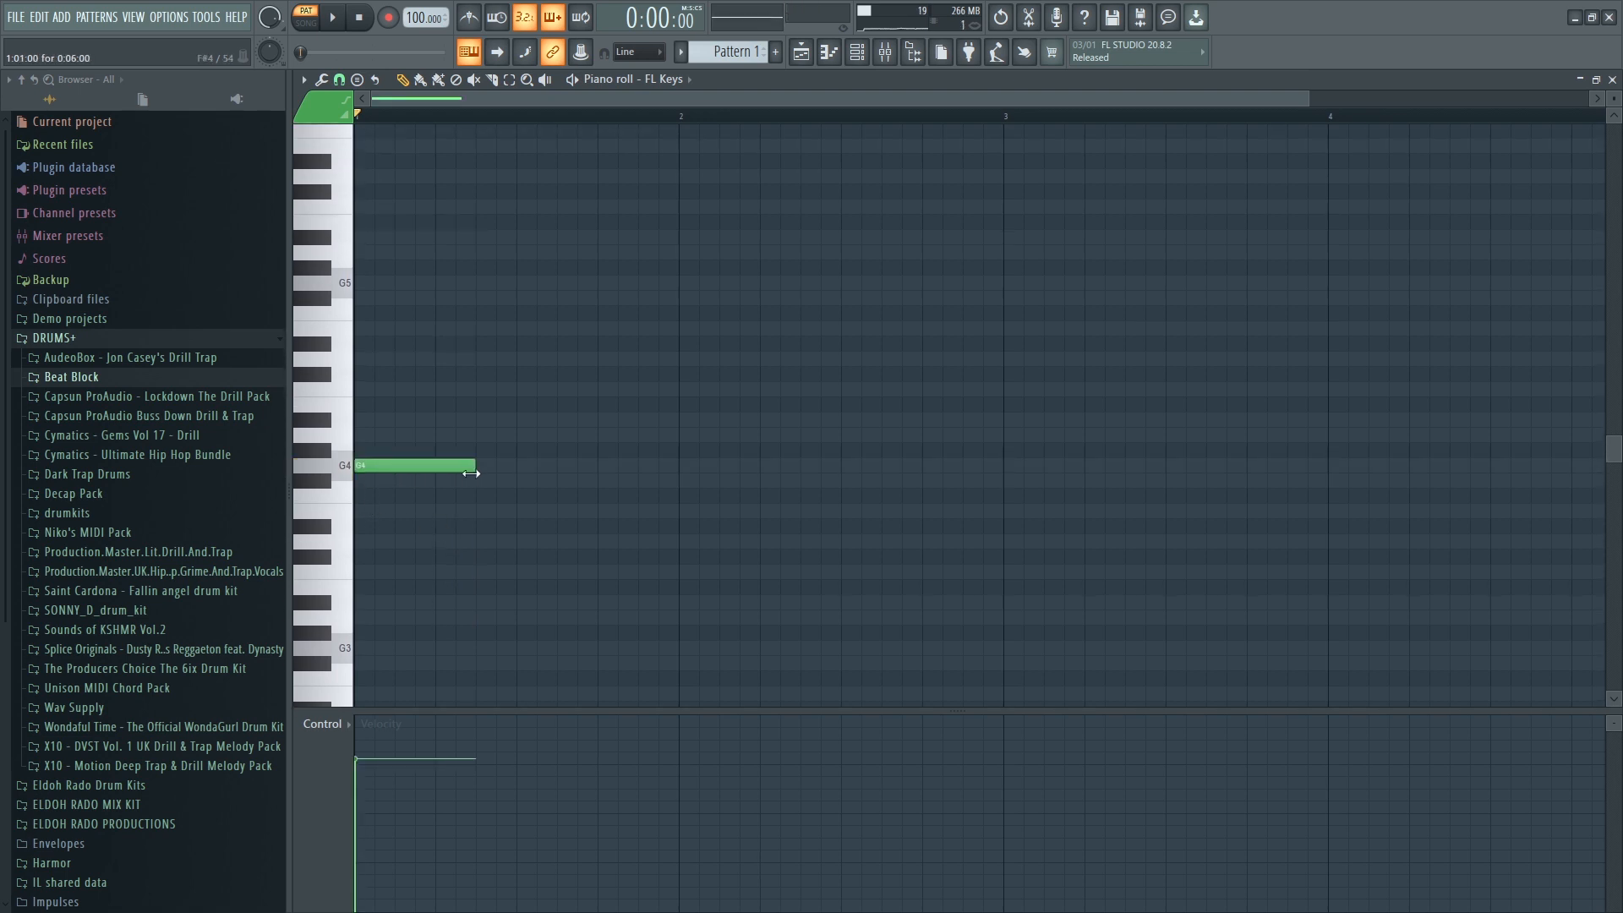
{"action": "left_click", "coordinate": [371, 420]}
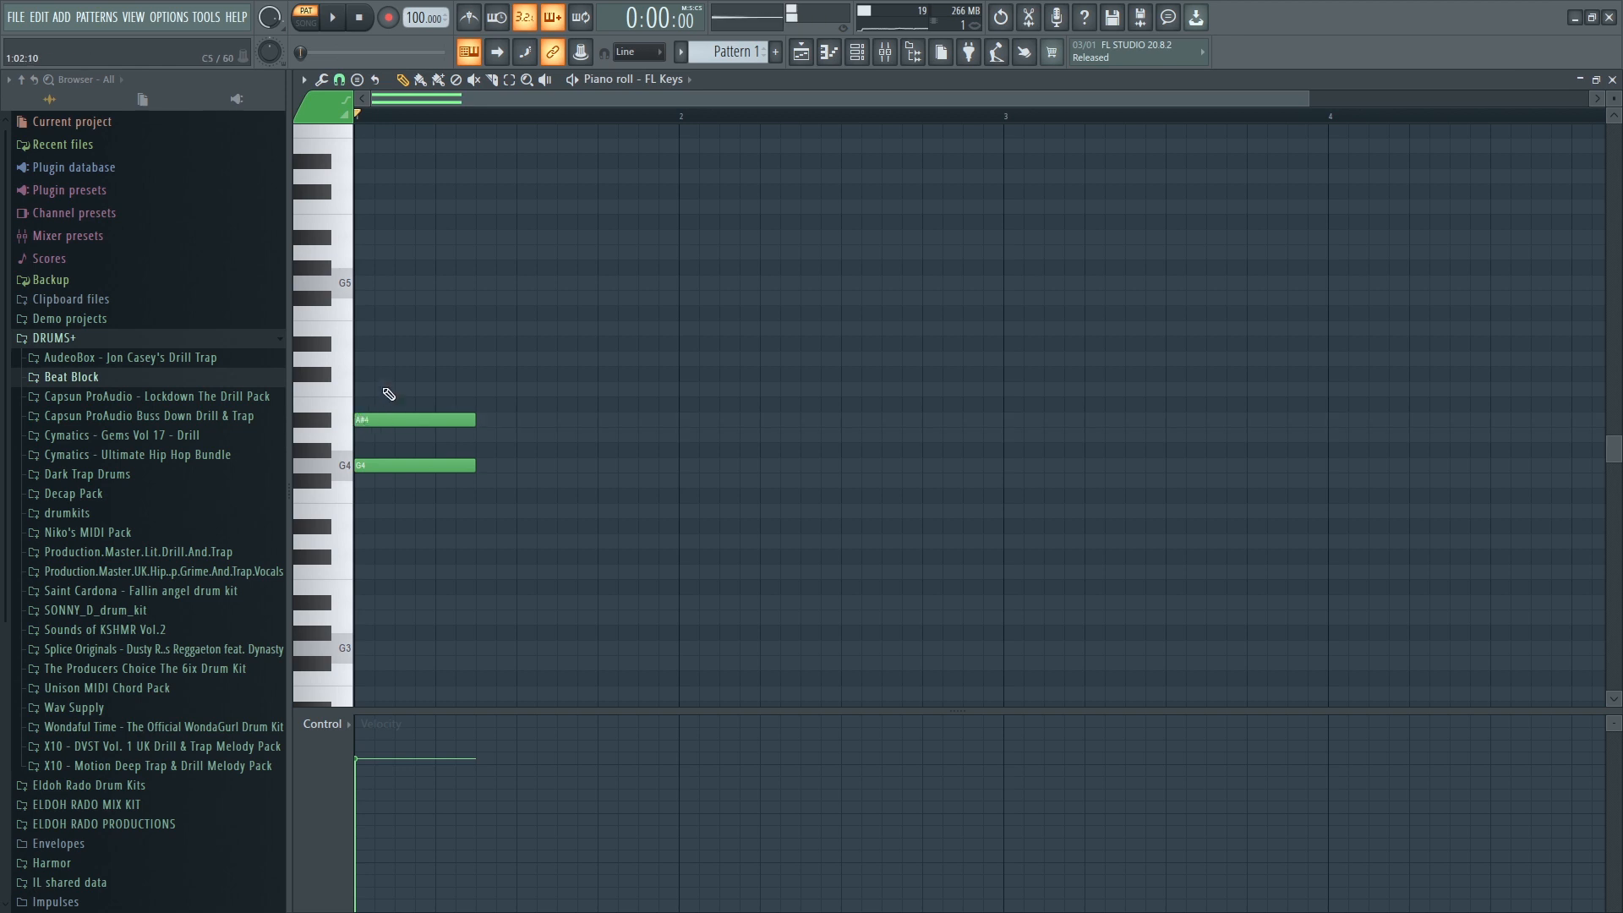
{"action": "left_click", "coordinate": [369, 359]}
{"action": "key", "text": "space"}
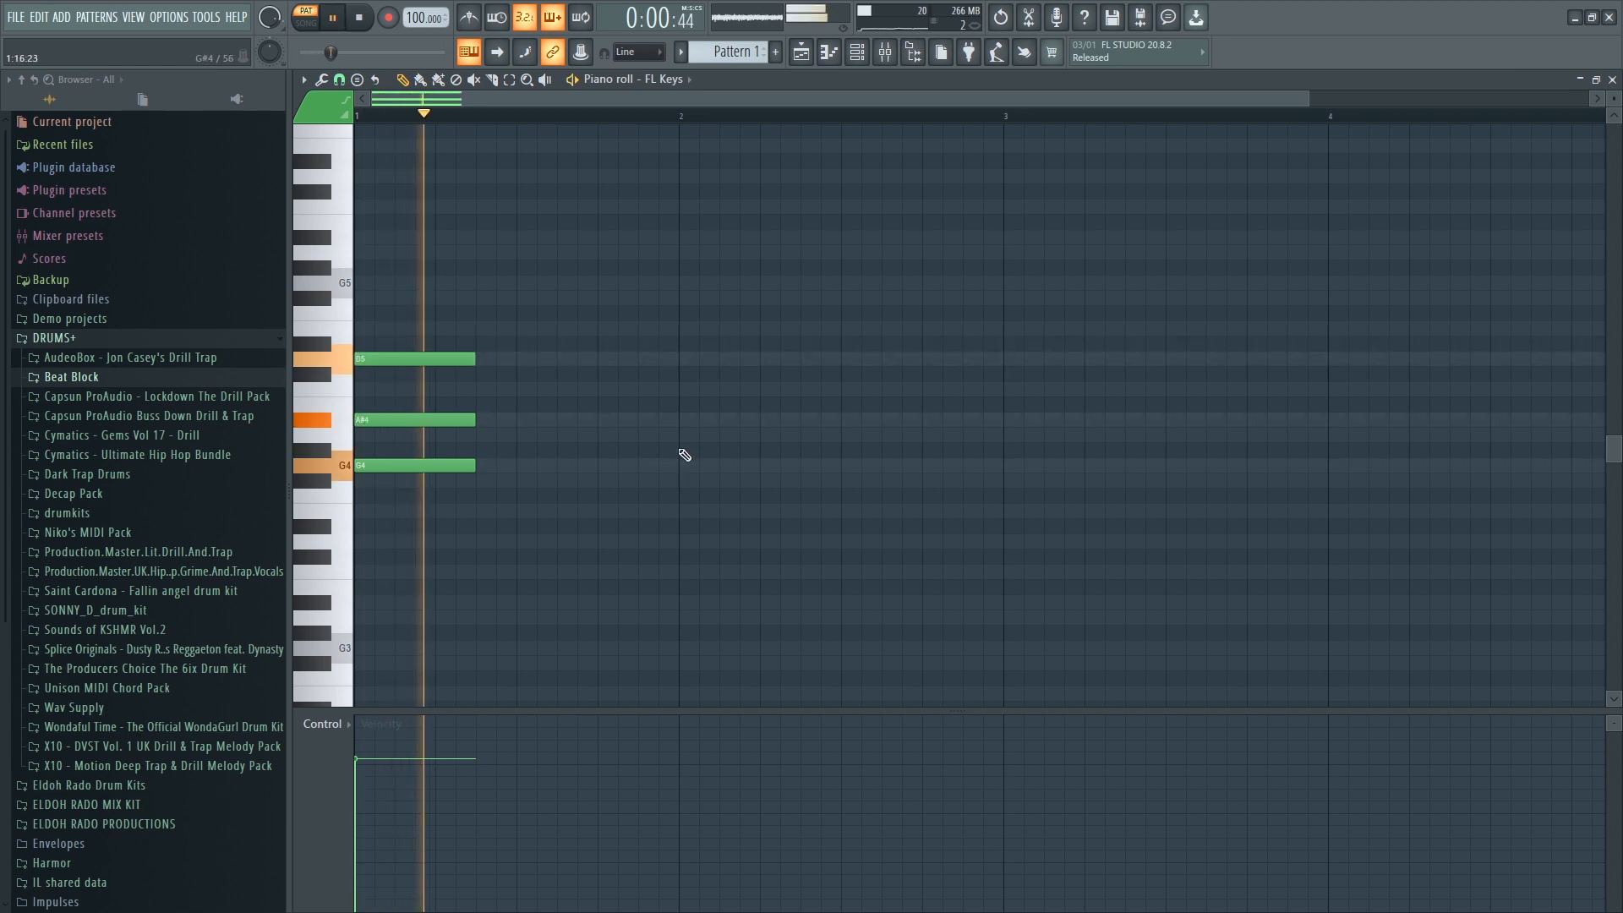
{"action": "key", "text": "space"}
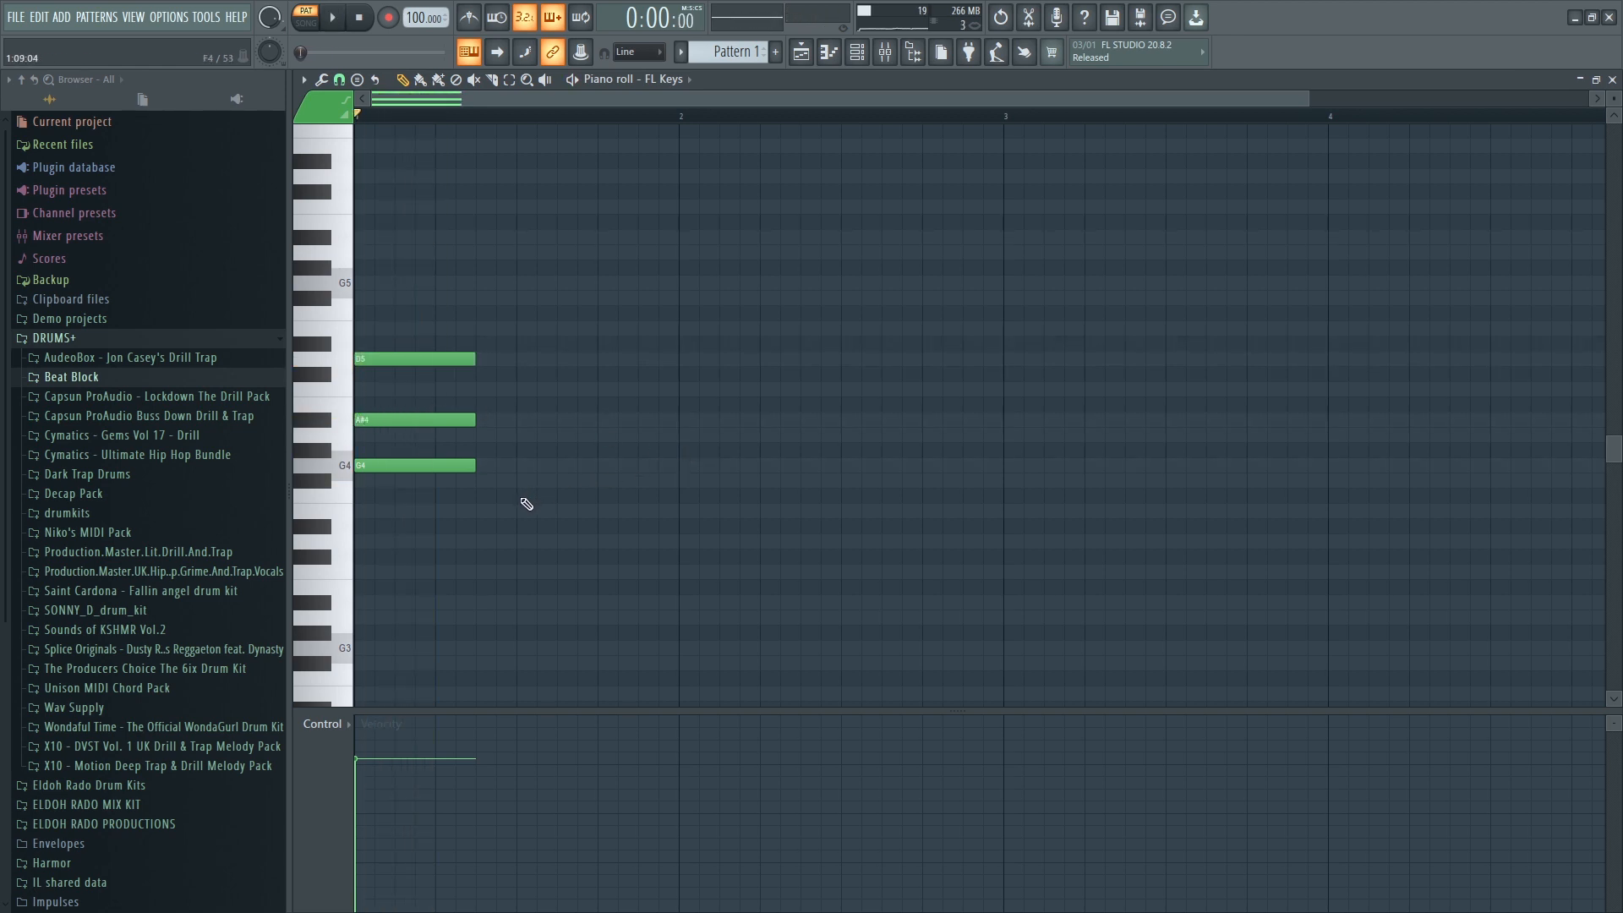
Transpose the whole three-note chord up to C#5, E5 and G#5 and play it back.
{"action": "left_click_drag", "start_coordinate": [473, 504], "coordinate": [380, 297]}
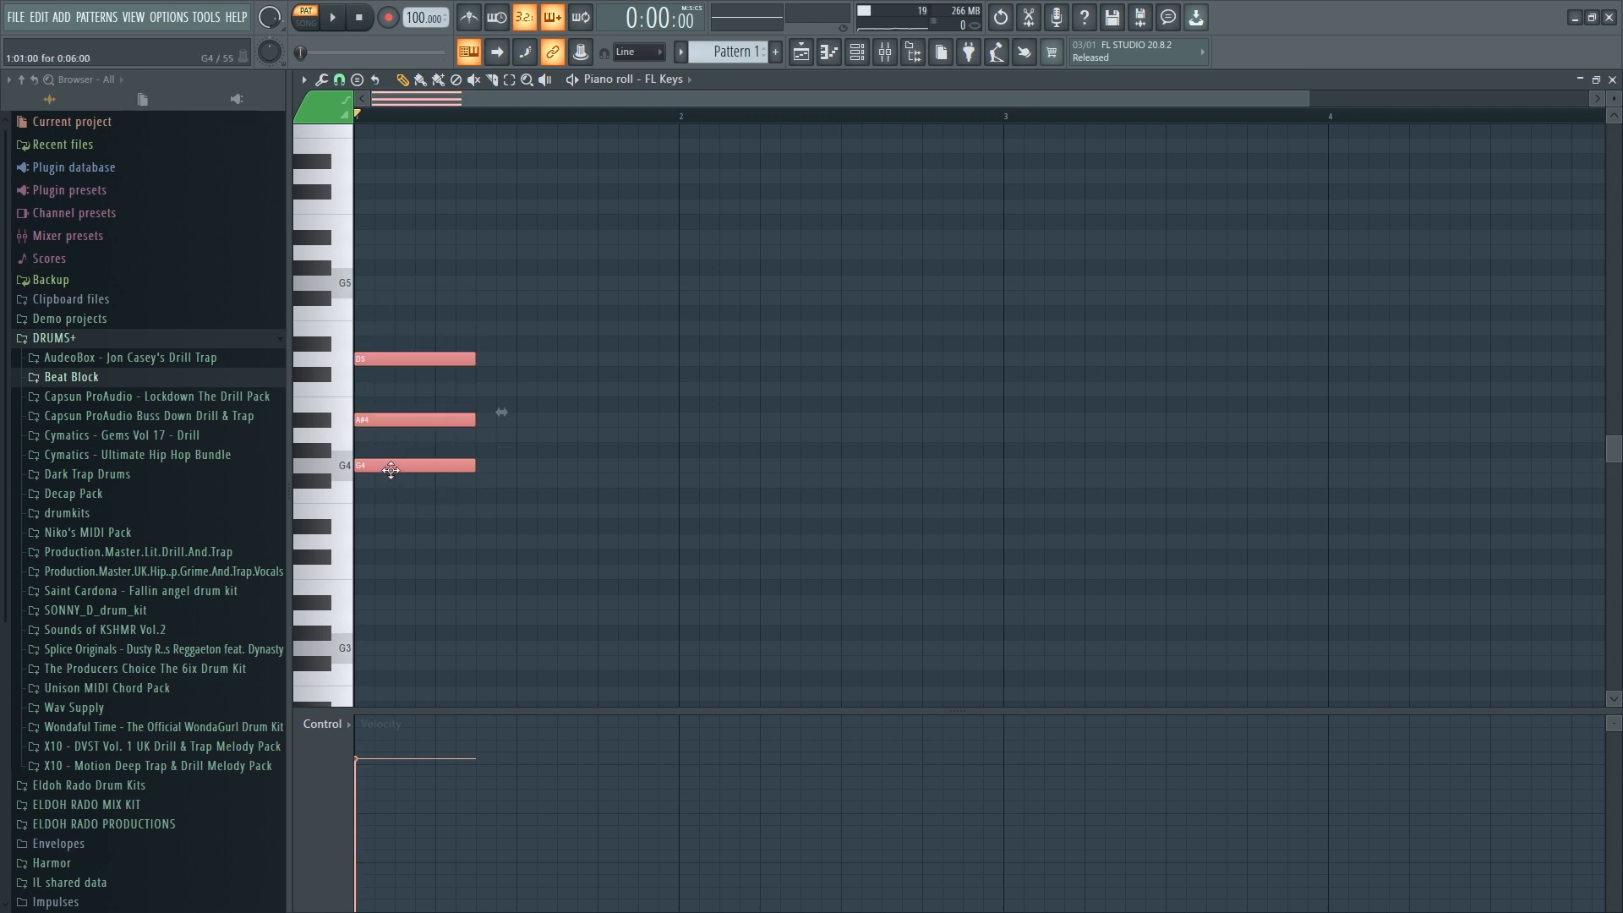
{"action": "left_click_drag", "start_coordinate": [391, 470], "coordinate": [386, 435]}
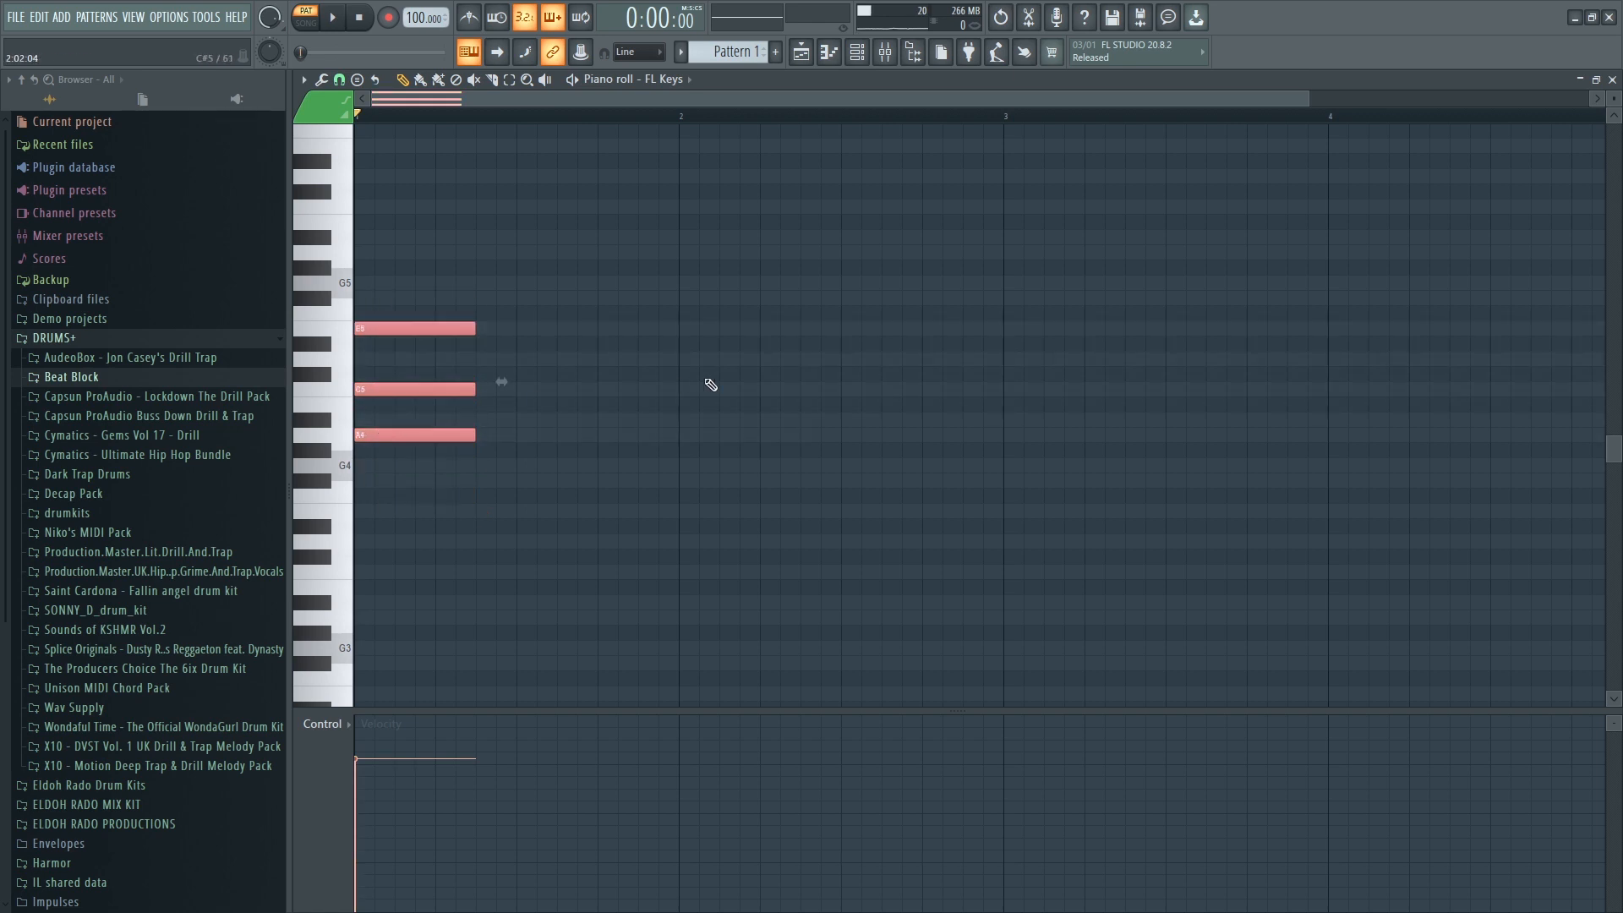
{"action": "left_click_drag", "start_coordinate": [408, 434], "coordinate": [395, 373]}
{"action": "key", "text": "space"}
{"action": "key", "text": "space"}
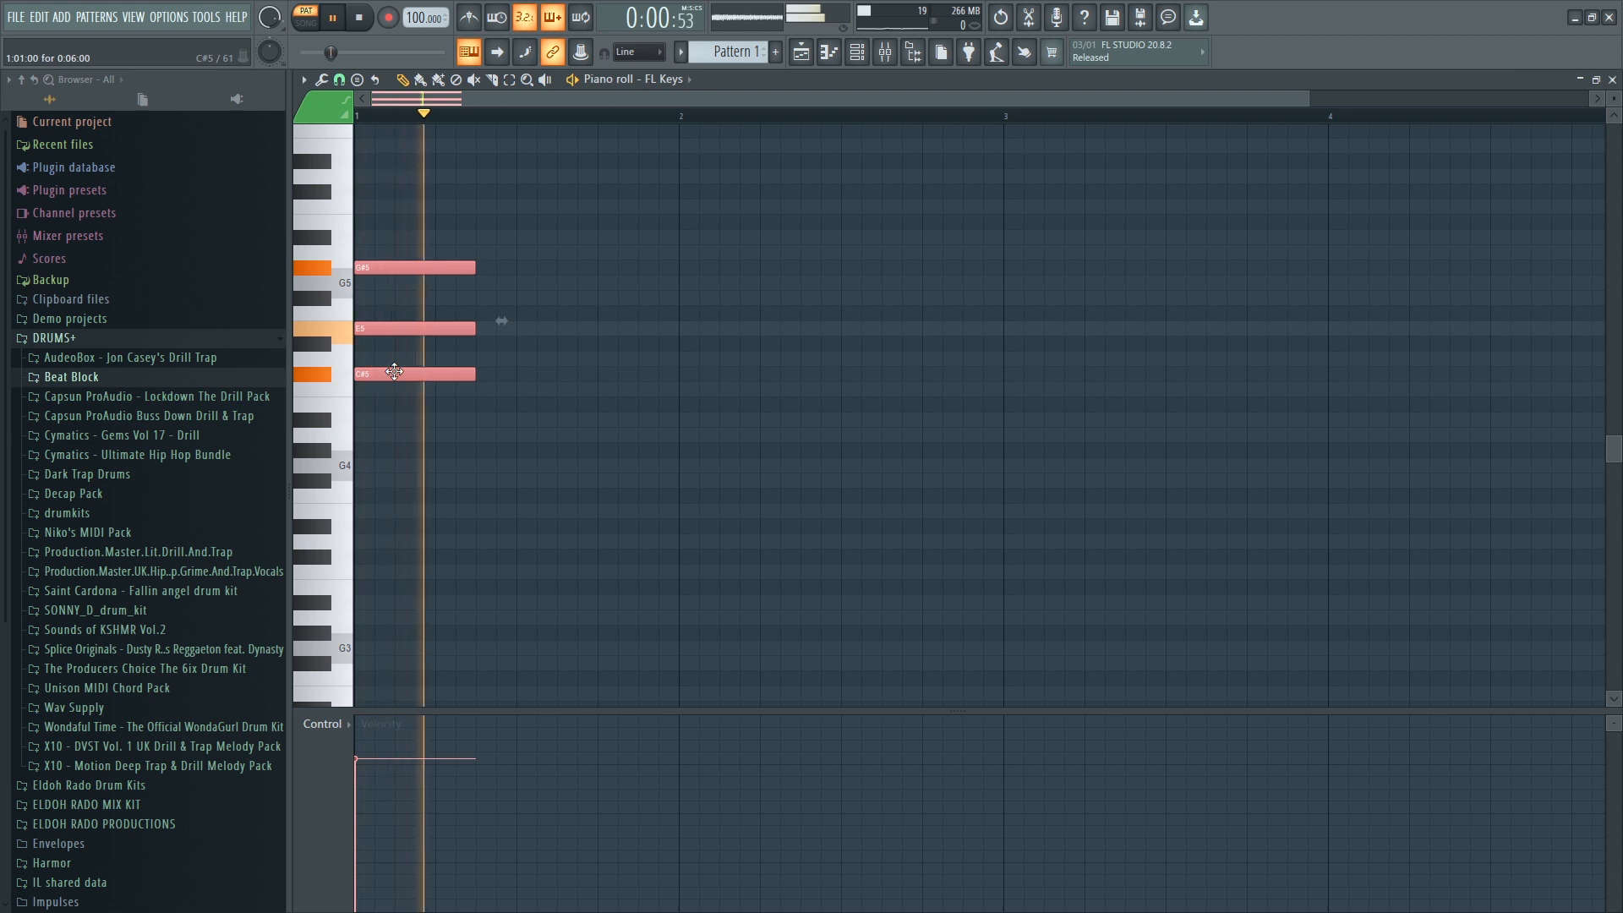
{"action": "key", "text": "space"}
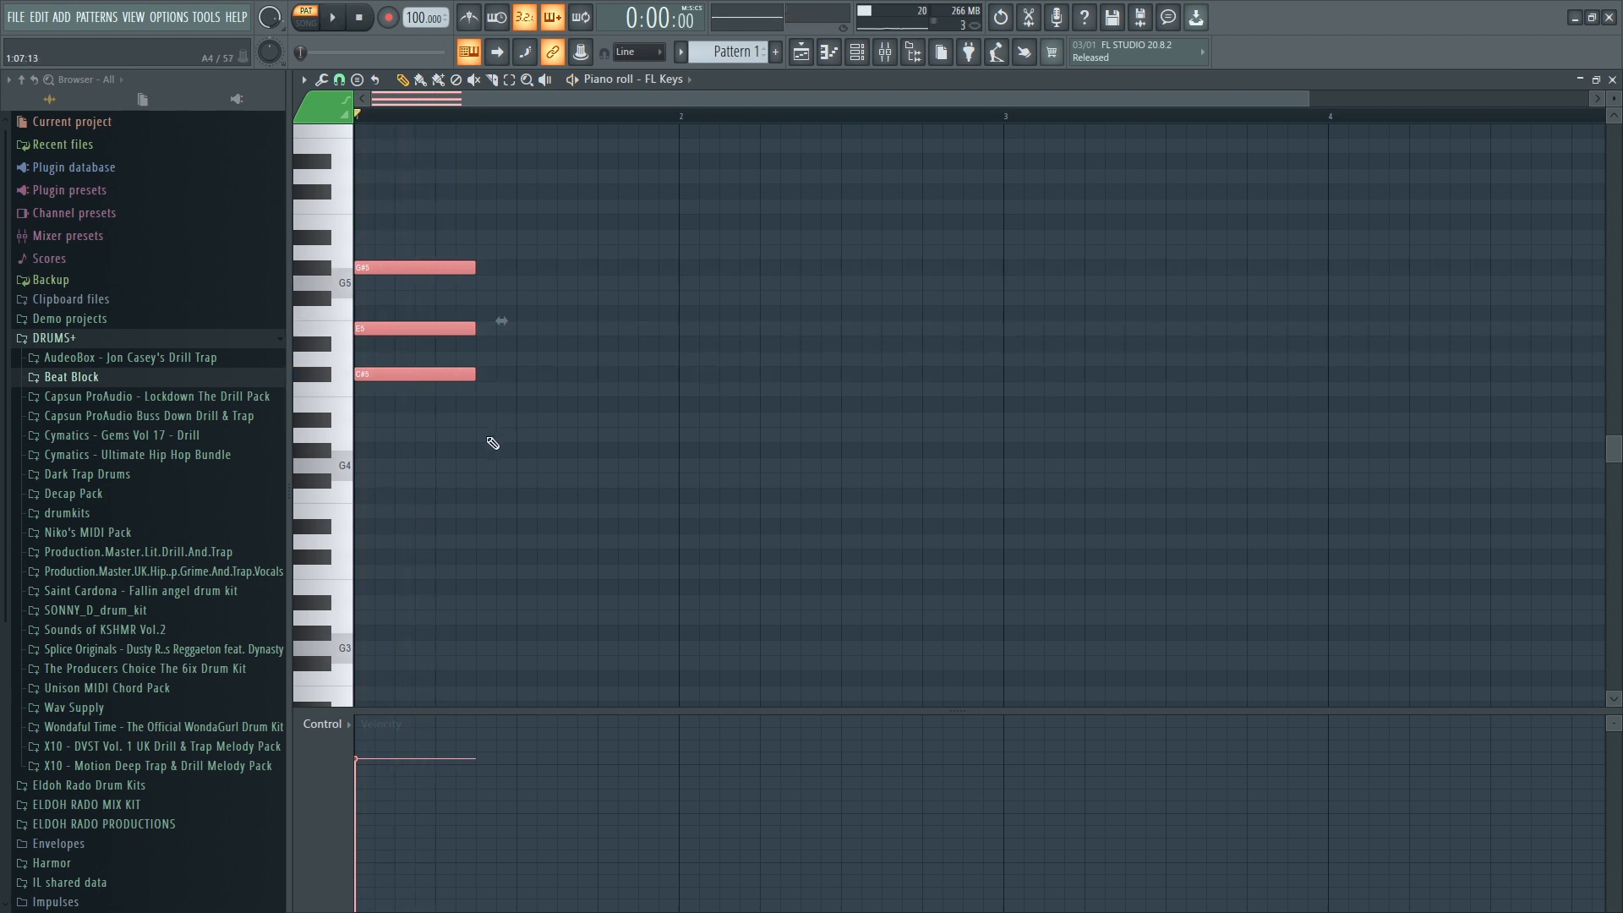
Add a second six-step chord of A4, C5 and E5 directly after the first and play both.
{"action": "left_click", "coordinate": [481, 437]}
{"action": "left_click", "coordinate": [490, 390]}
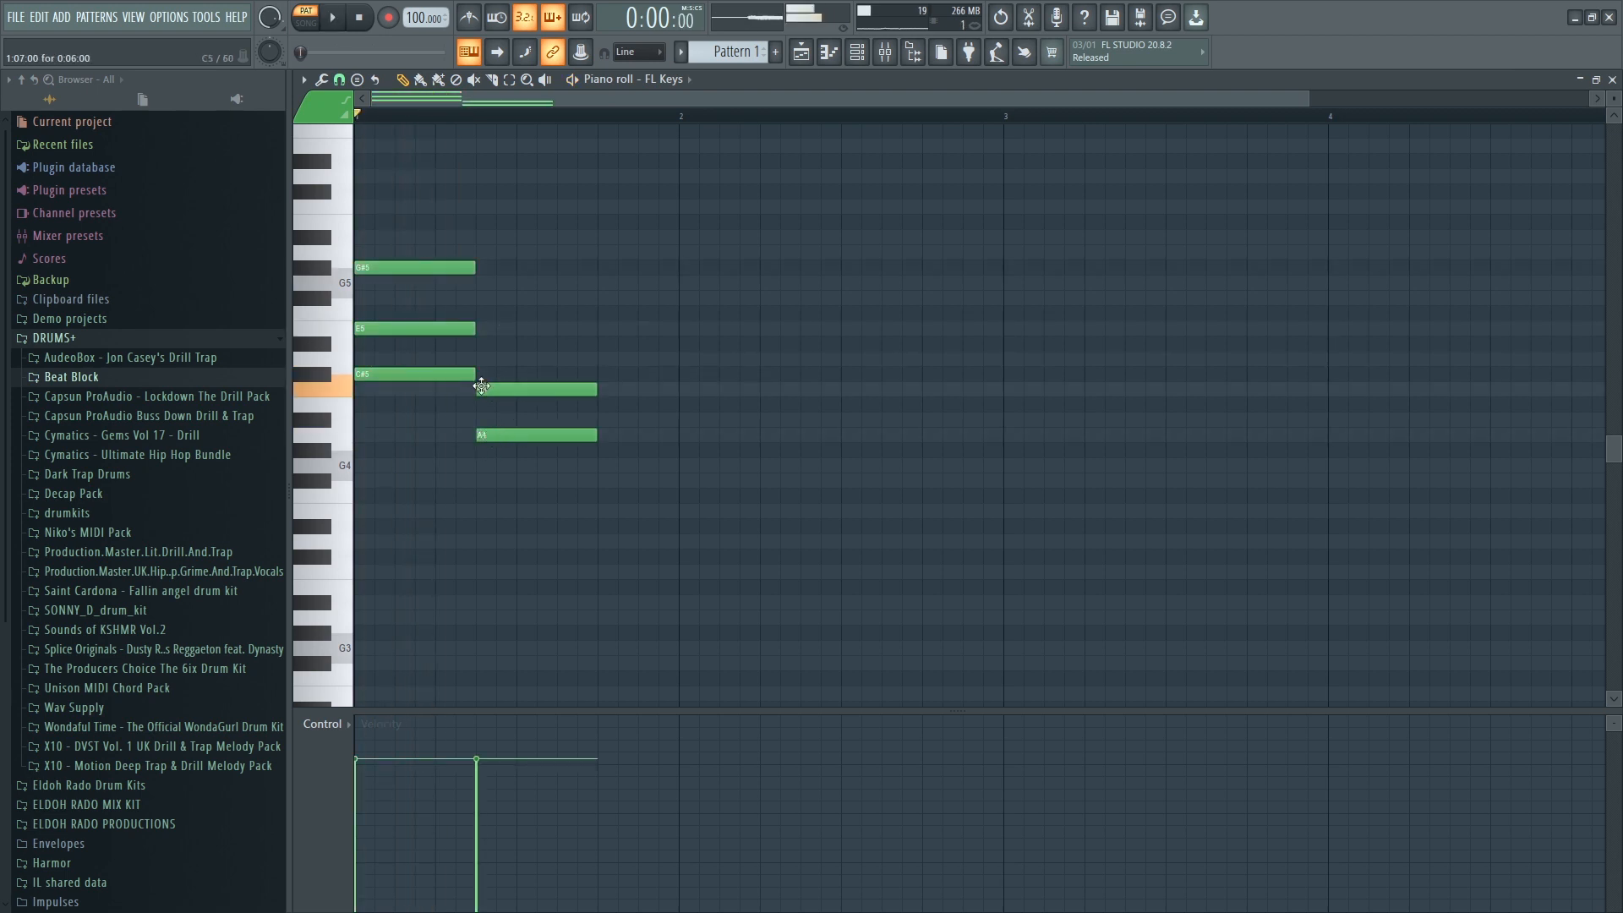
{"action": "left_click", "coordinate": [484, 331]}
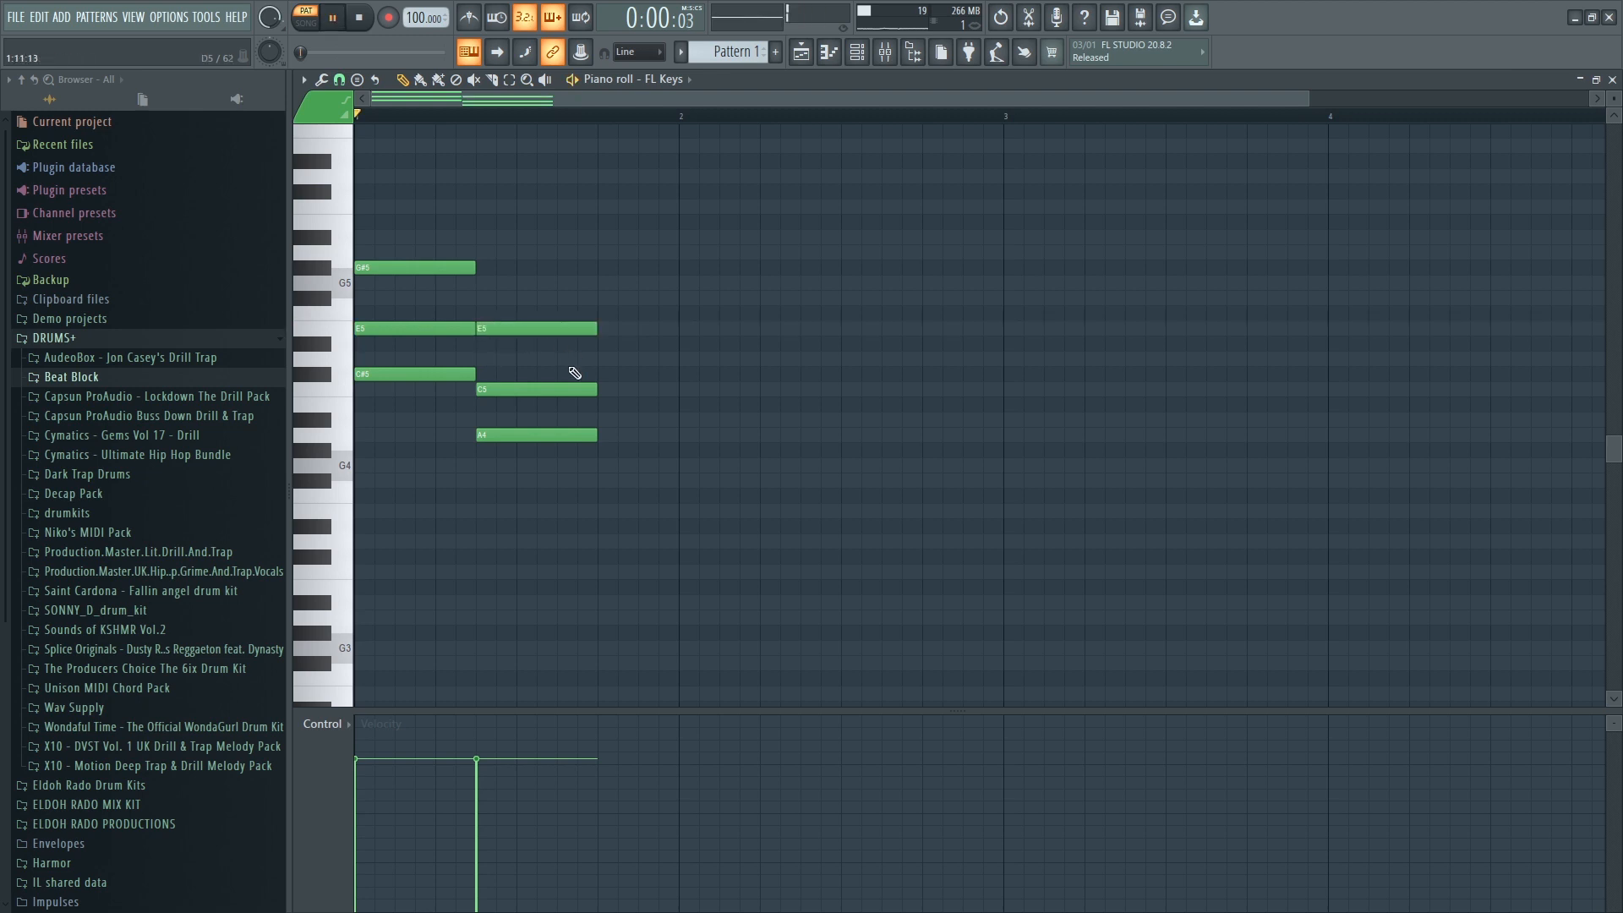
{"action": "key", "text": "space"}
{"action": "key", "text": "space"}
Try the second chord as A#4, C#5 and F5 and listen to the progression.
{"action": "left_click_drag", "start_coordinate": [517, 433], "coordinate": [507, 374]}
{"action": "key", "text": "space"}
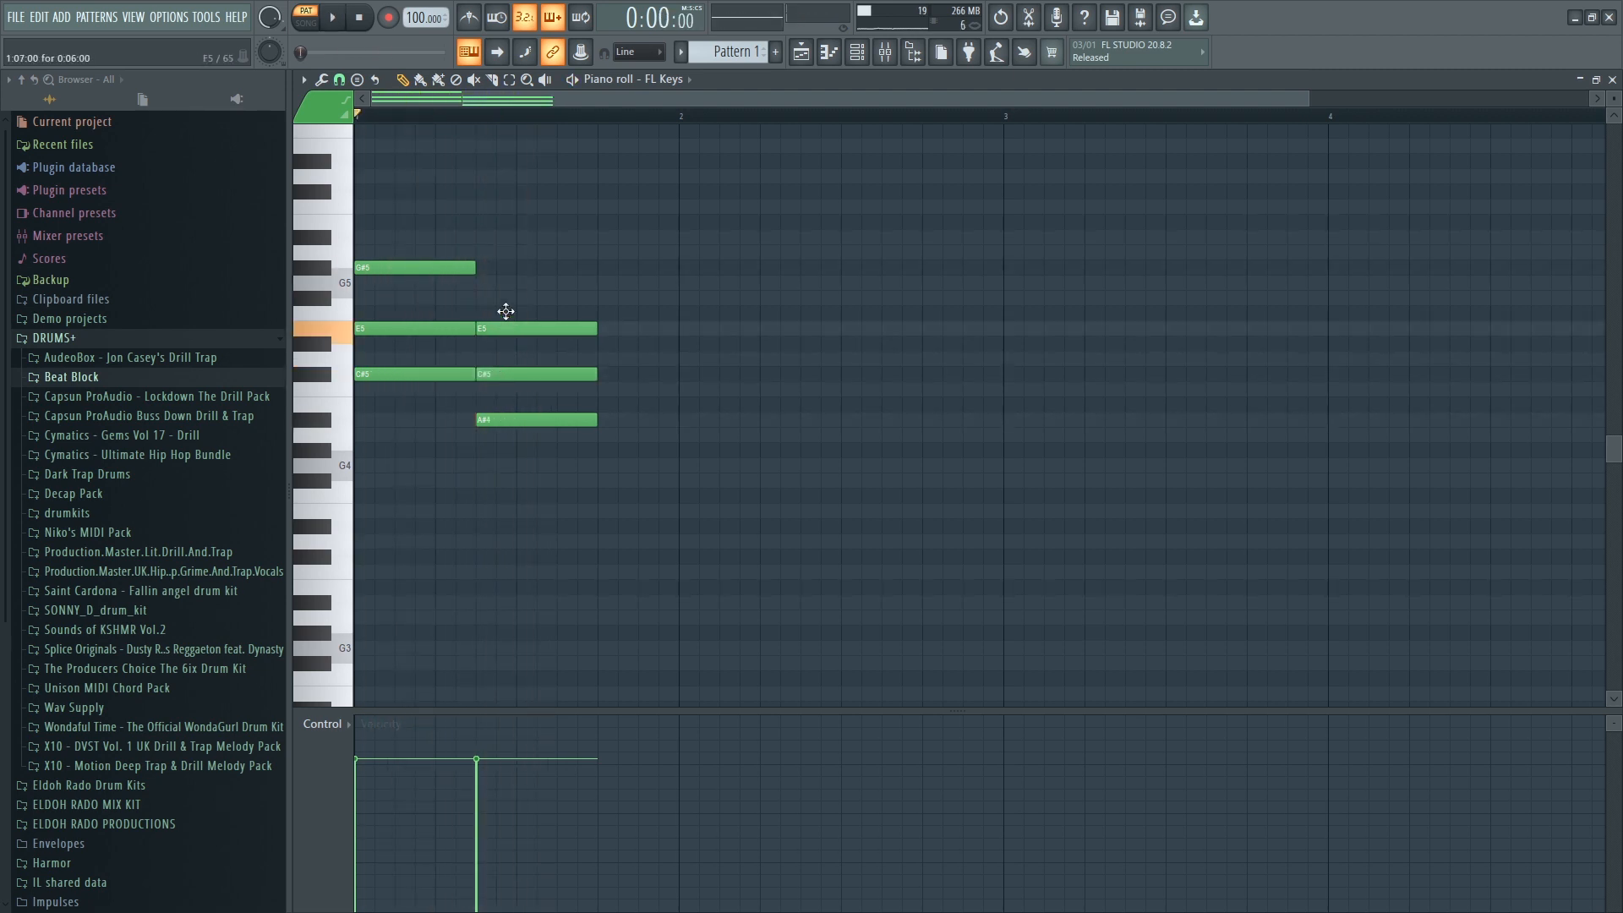
{"action": "left_click_drag", "start_coordinate": [505, 329], "coordinate": [506, 313]}
{"action": "key", "text": "space"}
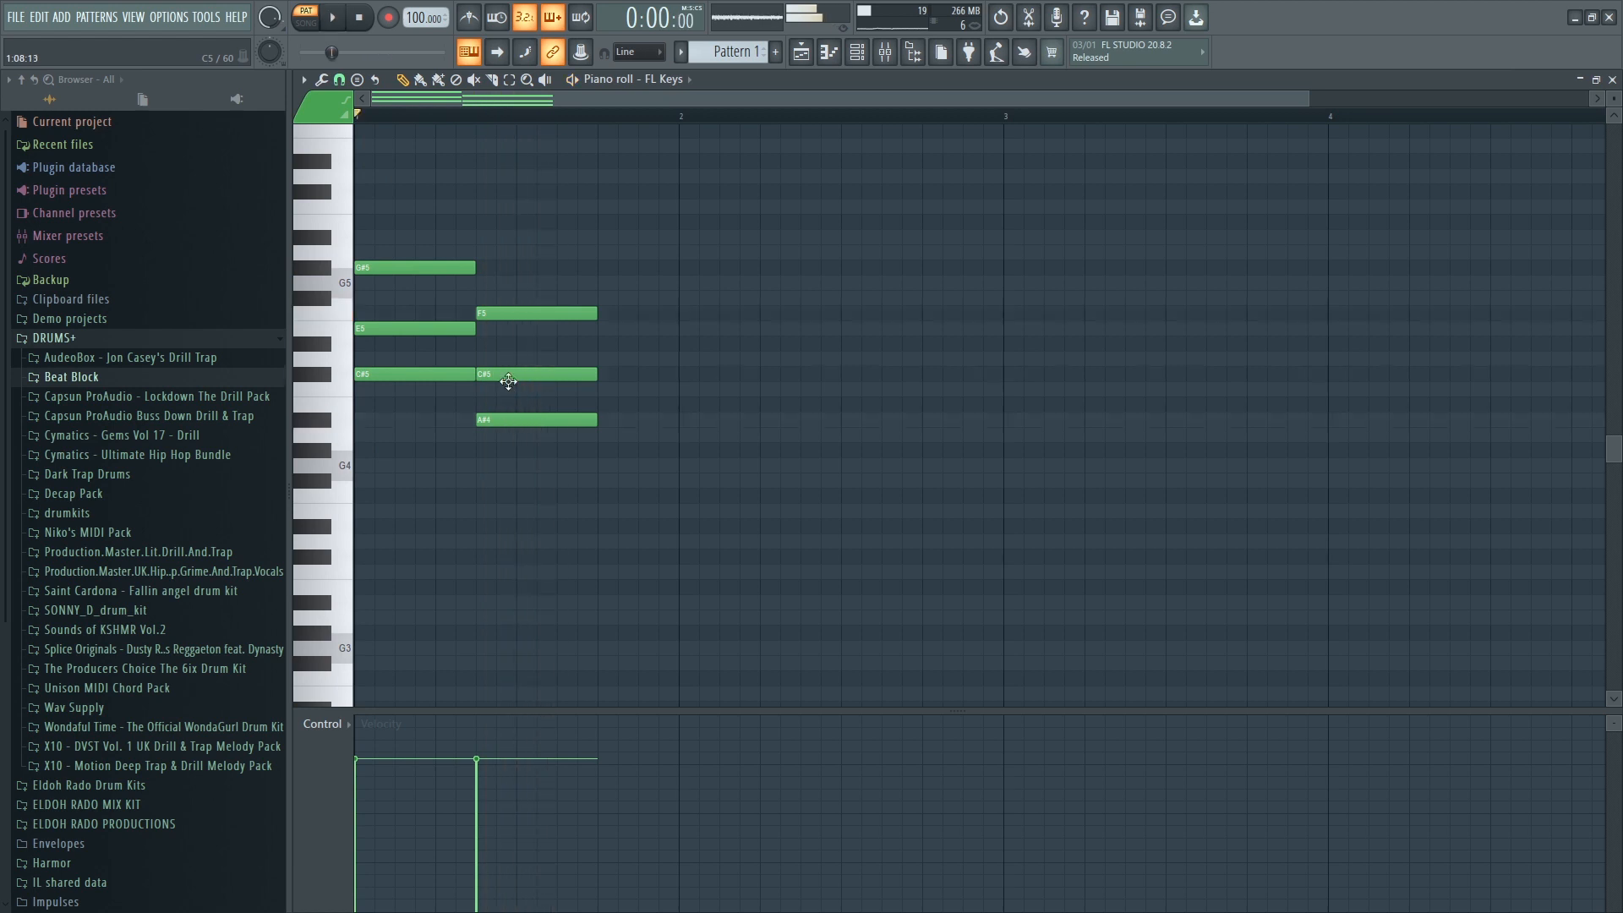
Move the second chord's two lower notes down to A4 and C5 and play the progression.
{"action": "left_click_drag", "start_coordinate": [502, 373], "coordinate": [503, 438]}
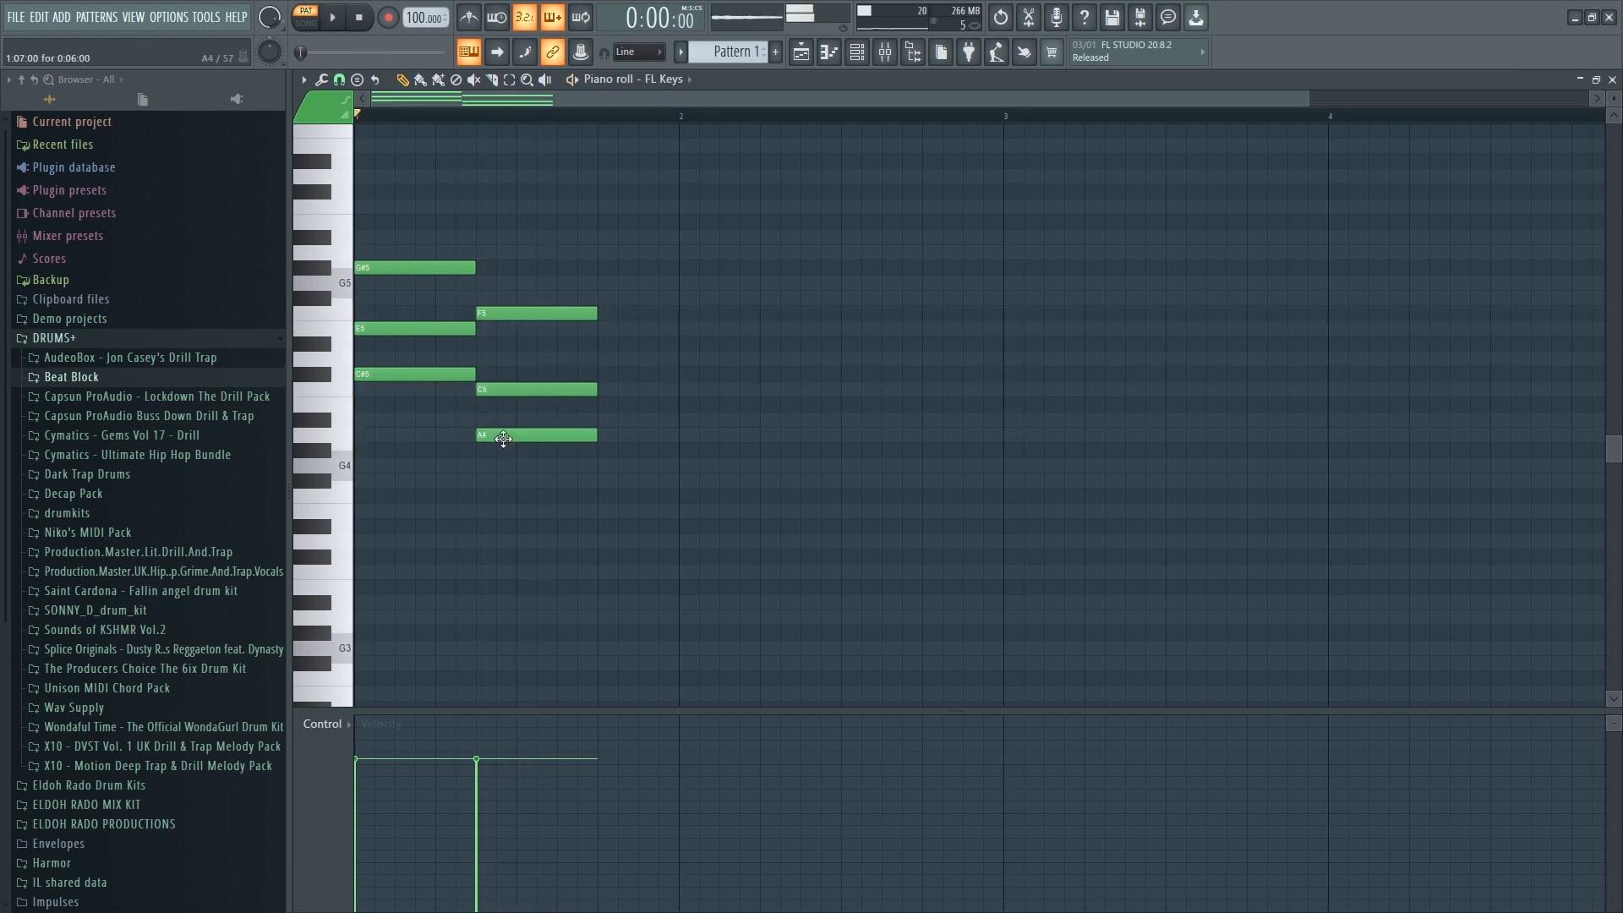
{"action": "key", "text": "space"}
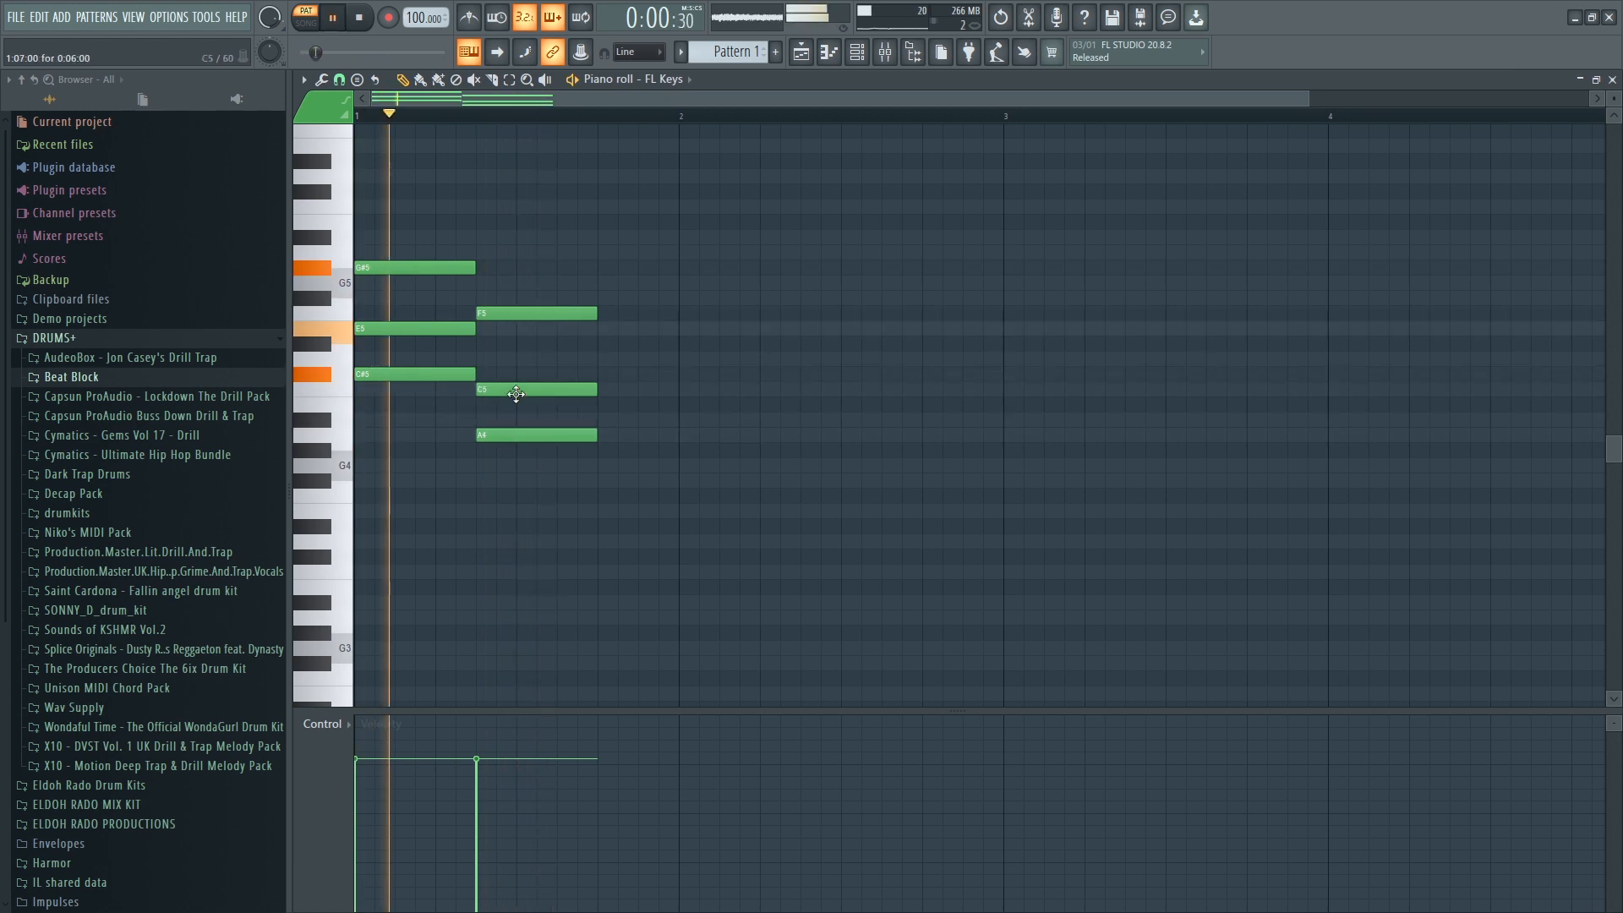
{"action": "key", "text": "space"}
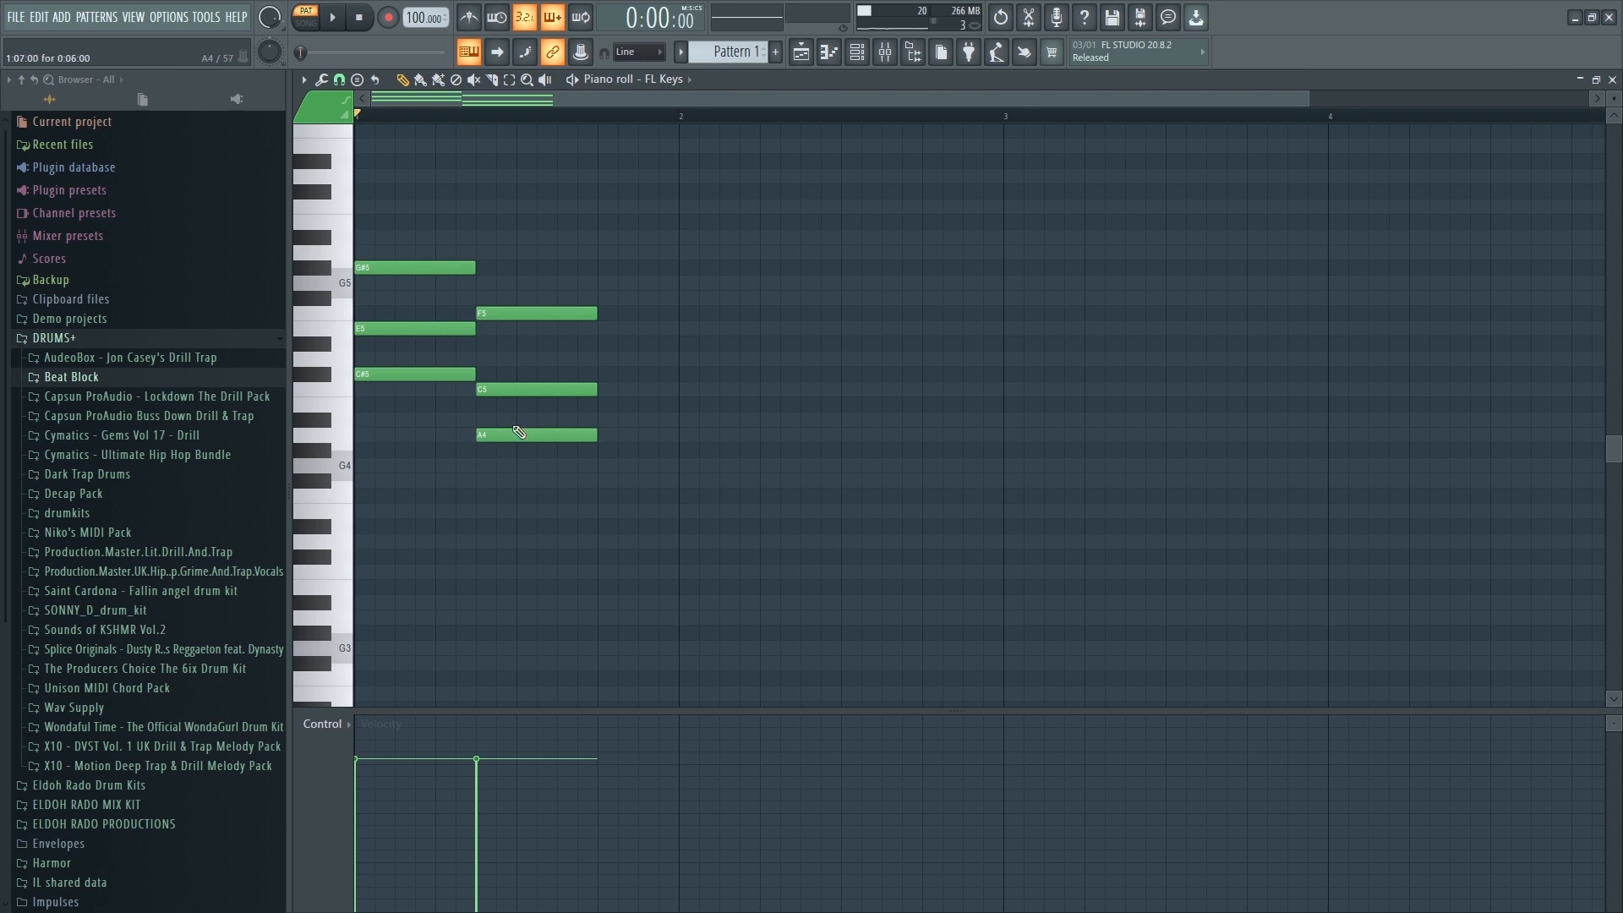
Move the second chord's middle note up to C#5 and its top note down to E5, playing the result.
{"action": "left_click_drag", "start_coordinate": [510, 389], "coordinate": [514, 373]}
{"action": "key", "text": "space"}
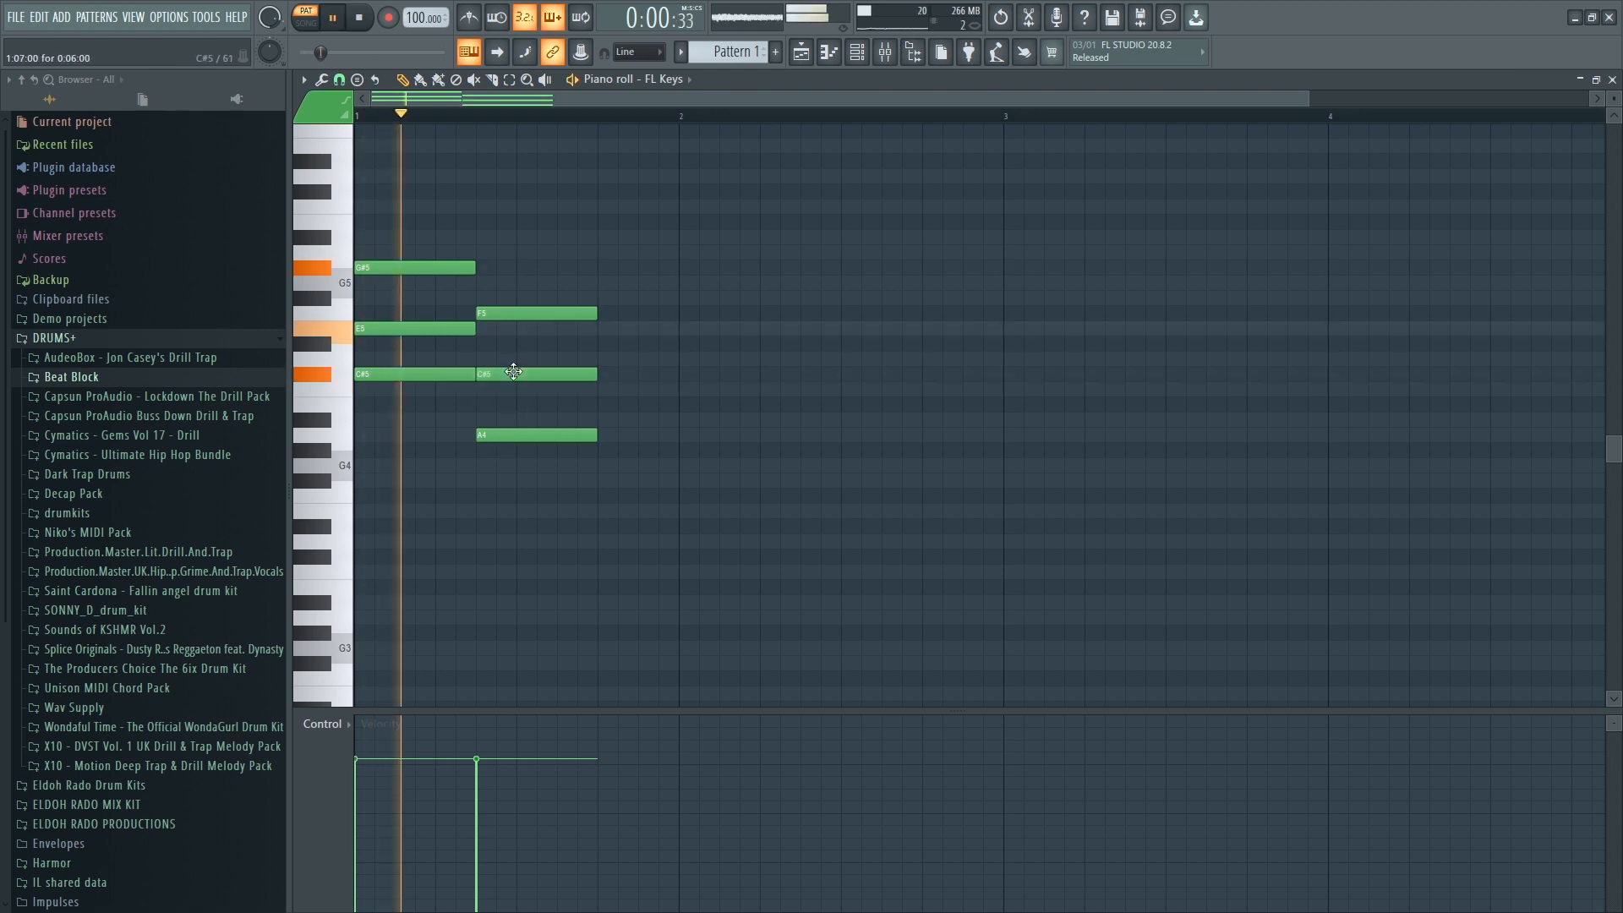
{"action": "key", "text": "space"}
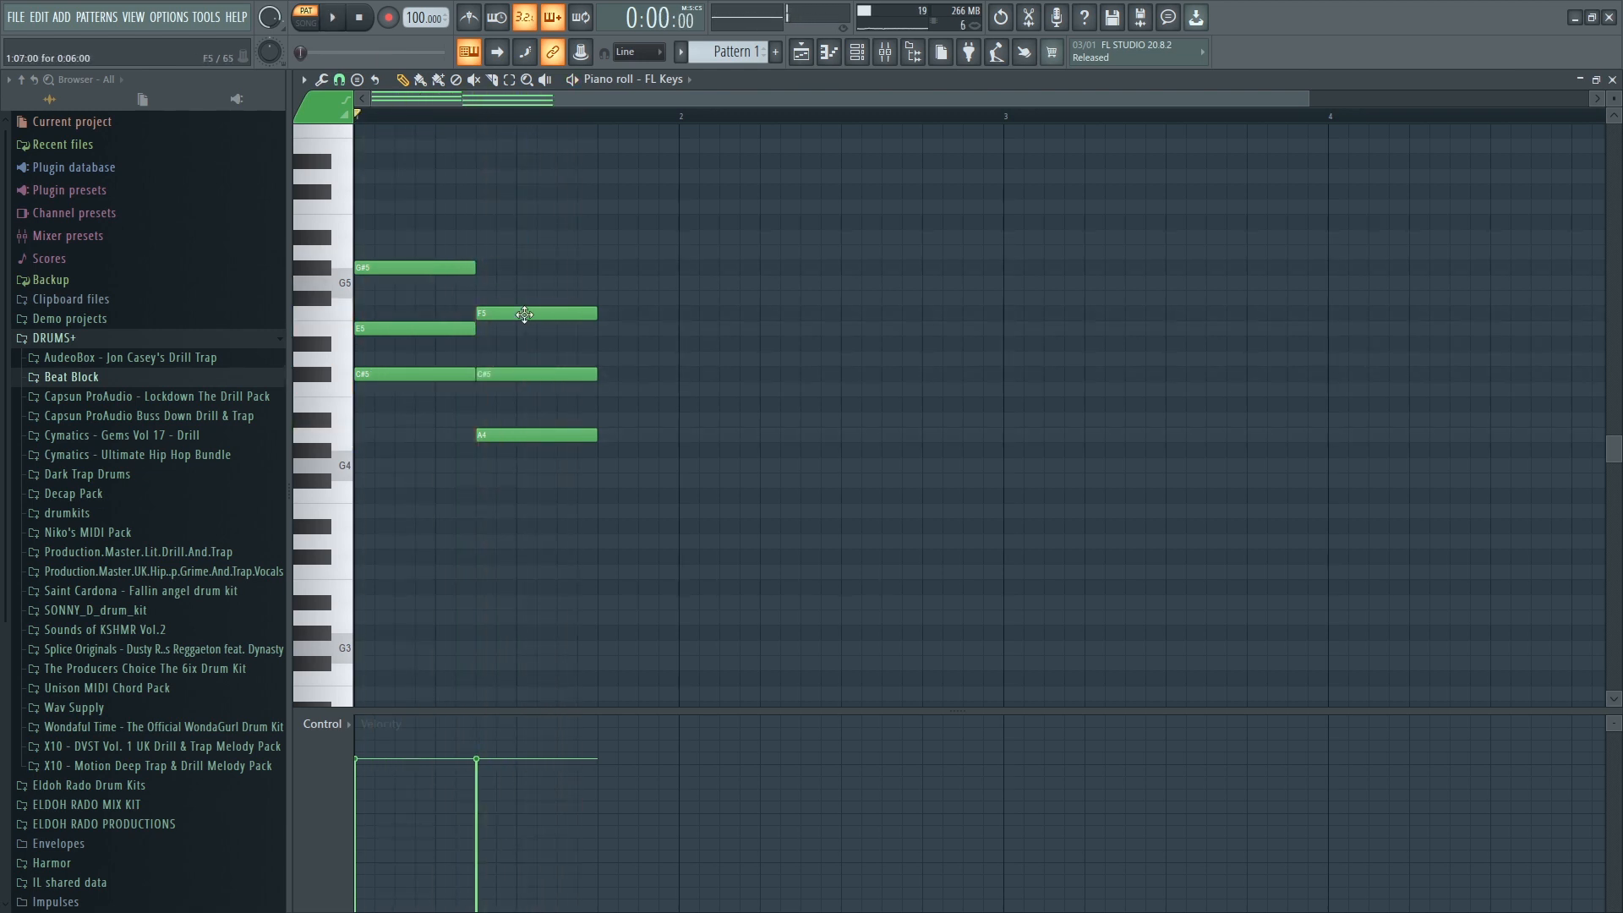
{"action": "mouse_move", "coordinate": [523, 314]}
{"action": "left_mouse_down"}
{"action": "mouse_move", "coordinate": [522, 345]}
{"action": "mouse_move", "coordinate": [523, 324]}
{"action": "left_mouse_up"}
{"action": "key", "text": "space"}
{"action": "key", "text": "space"}
{"action": "key", "text": "space"}
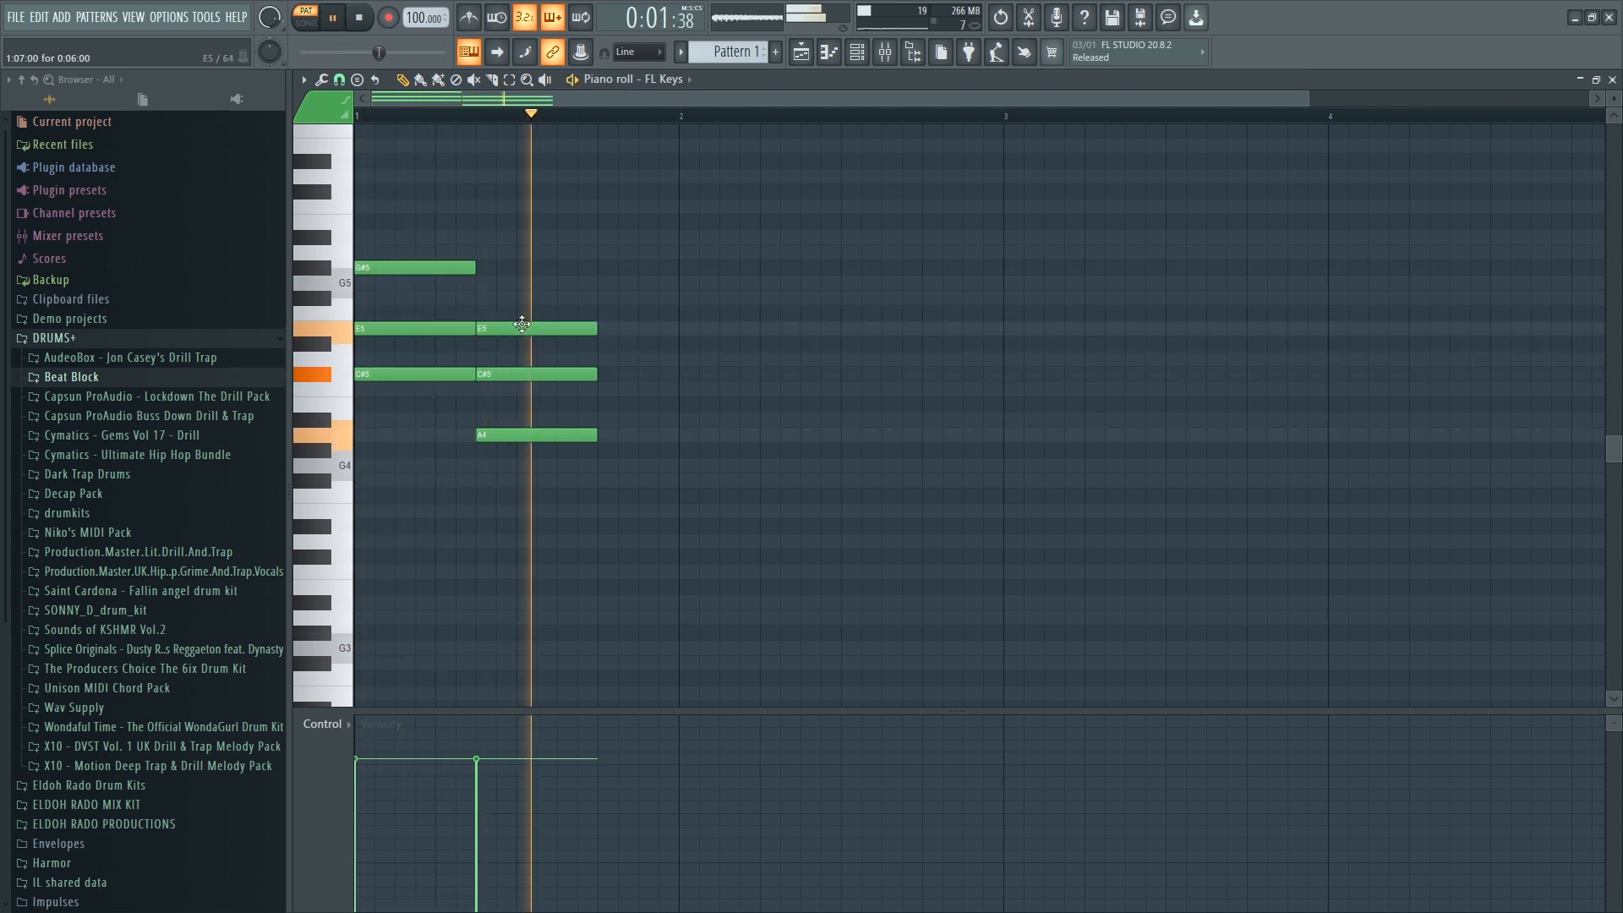
Play back the two-chord progression and turn on the metronome.
{"action": "key", "text": "space"}
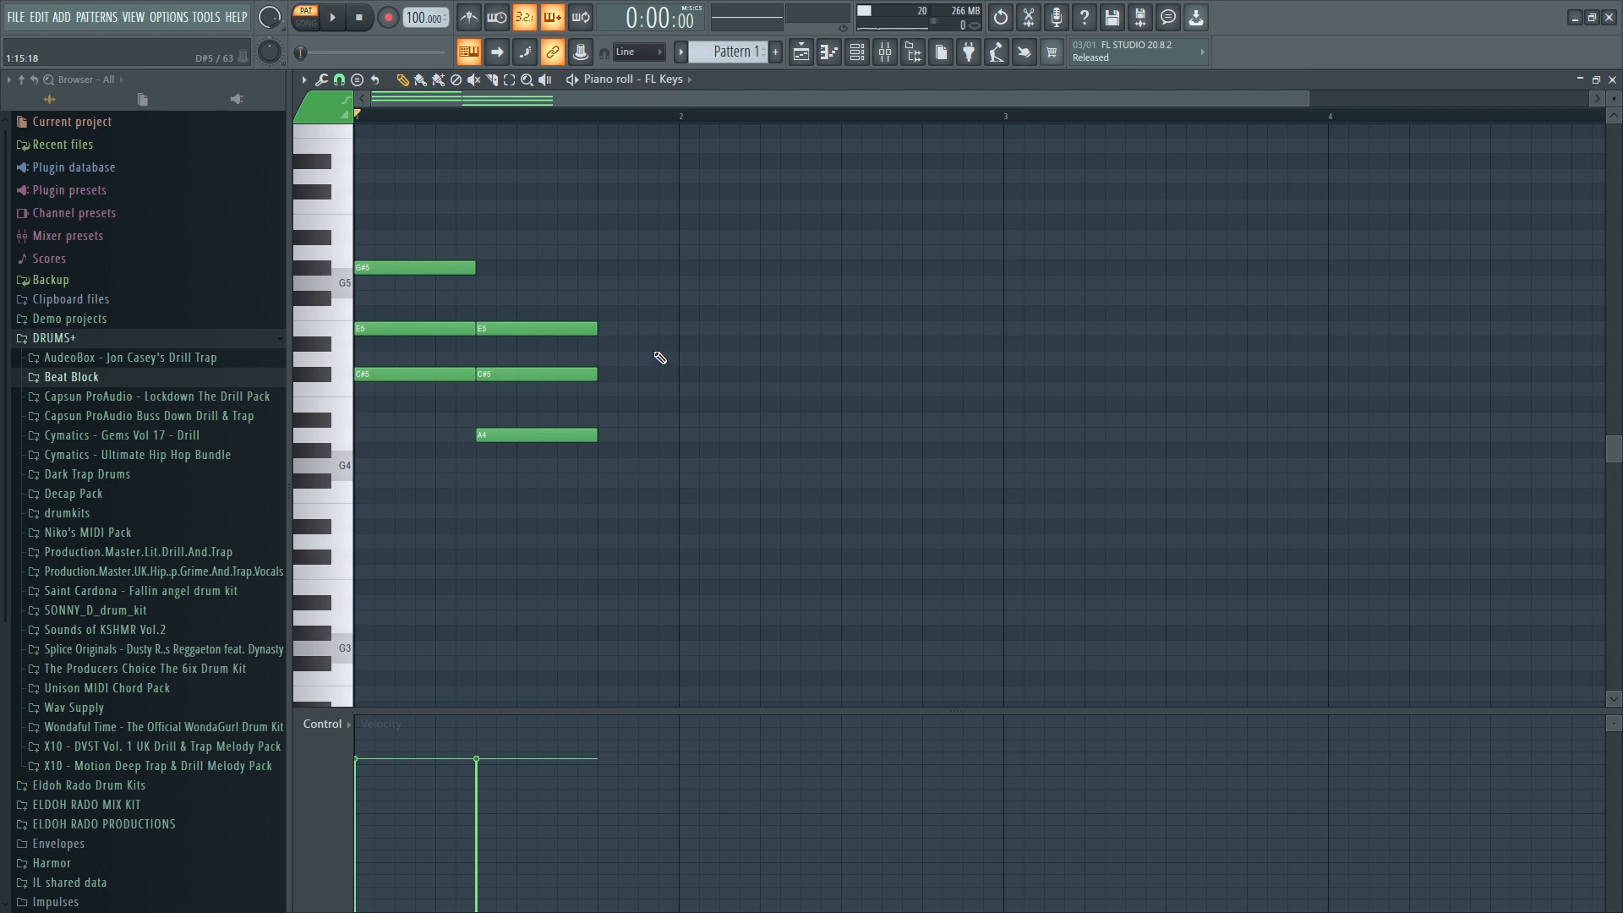
{"action": "key", "text": "space"}
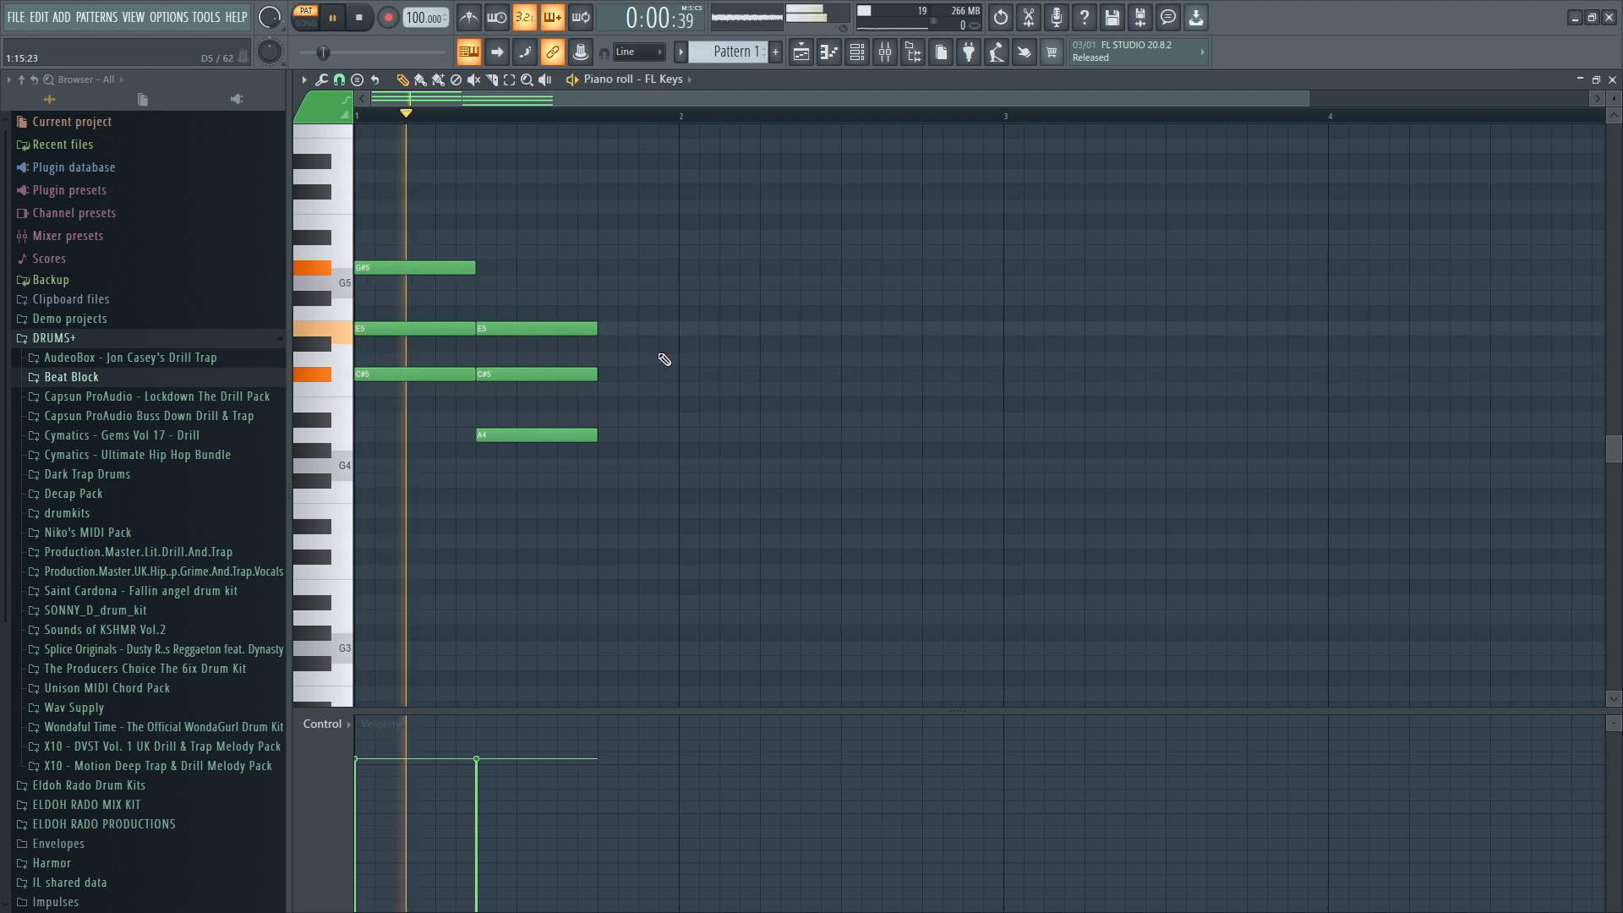
{"action": "key", "text": "space"}
{"action": "key", "text": "ctrl+m"}
{"action": "key", "text": "space"}
{"action": "key", "text": "space"}
Shift the second chord four-note group's start to step 9, extend the first chord to eight steps, and play the result.
{"action": "left_click_drag", "start_coordinate": [544, 519], "coordinate": [515, 229]}
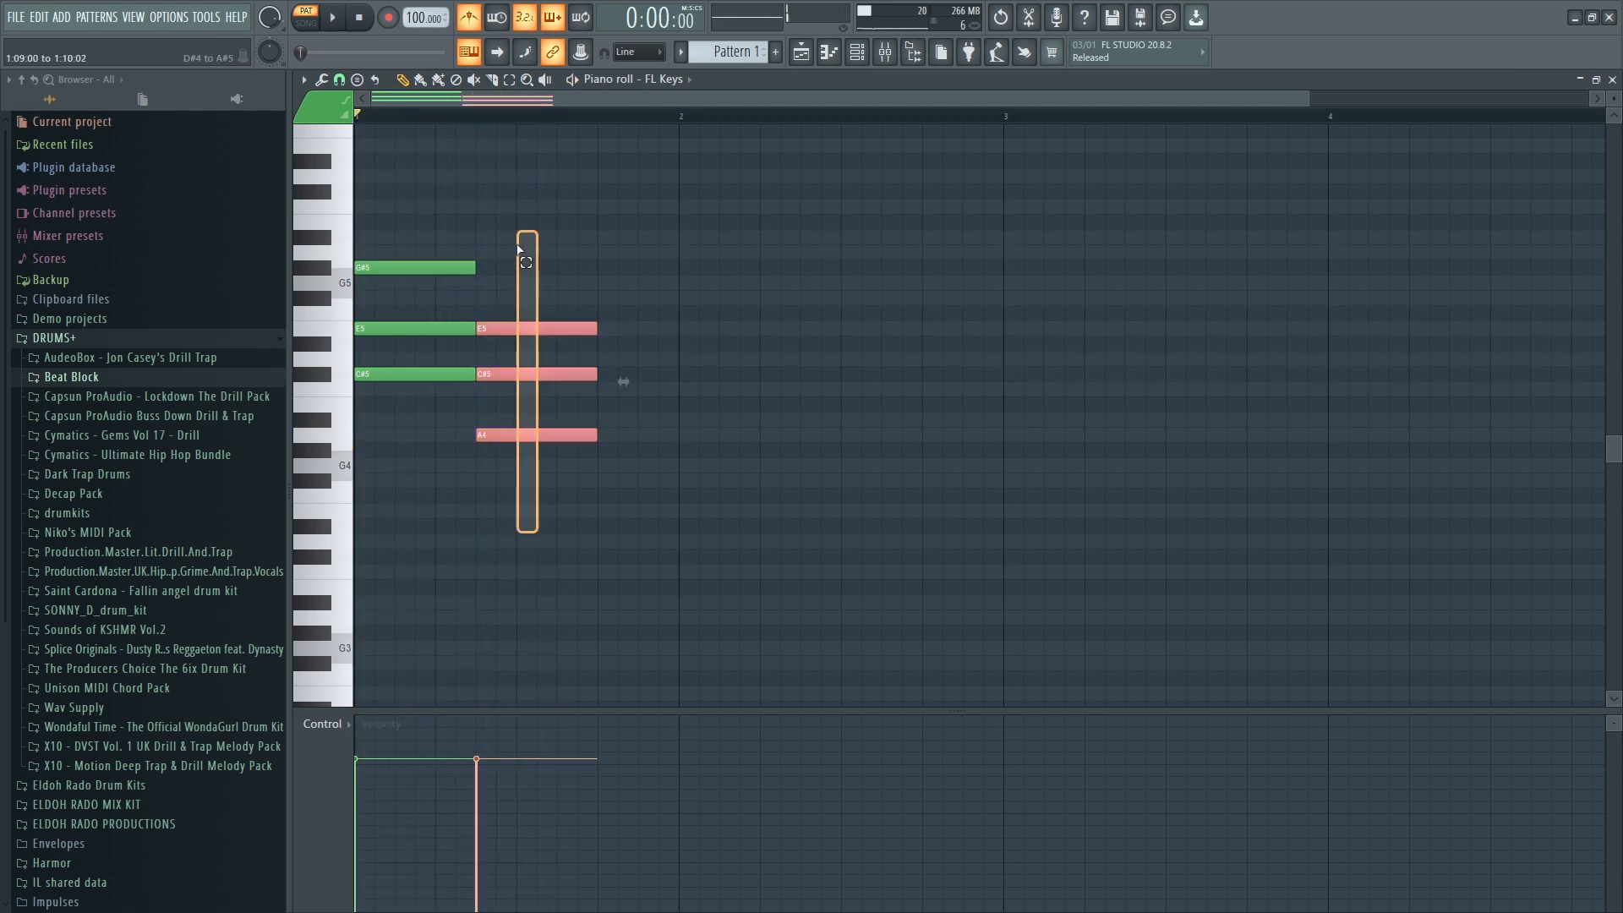
{"action": "left_click_drag", "start_coordinate": [501, 328], "coordinate": [542, 328]}
{"action": "left_click_drag", "start_coordinate": [480, 416], "coordinate": [516, 268]}
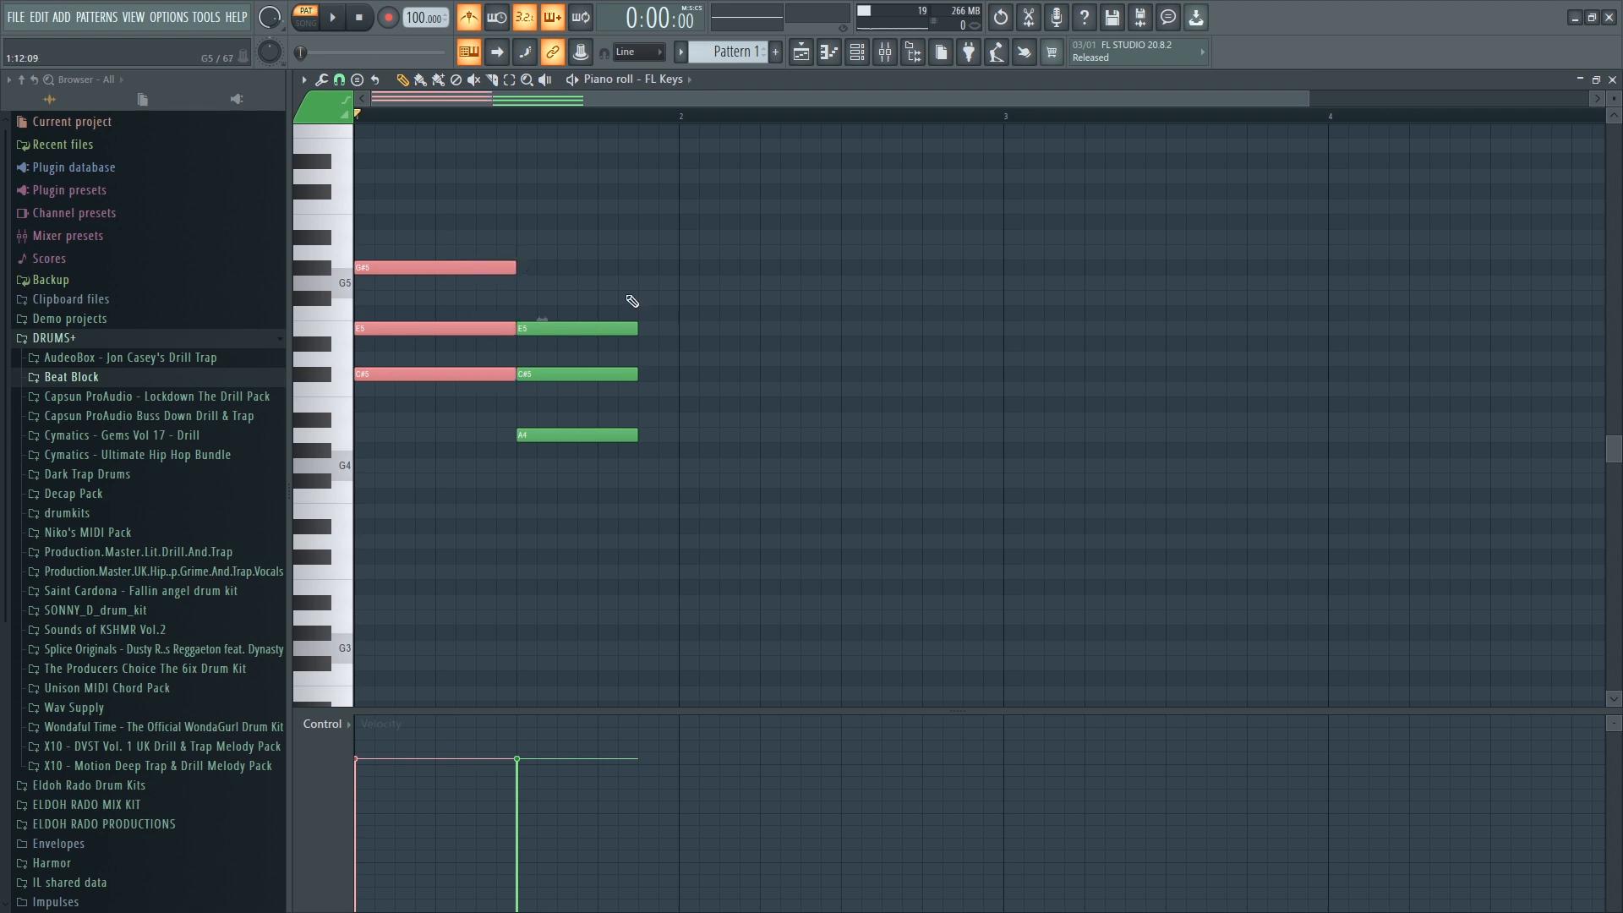
{"action": "key", "text": "space"}
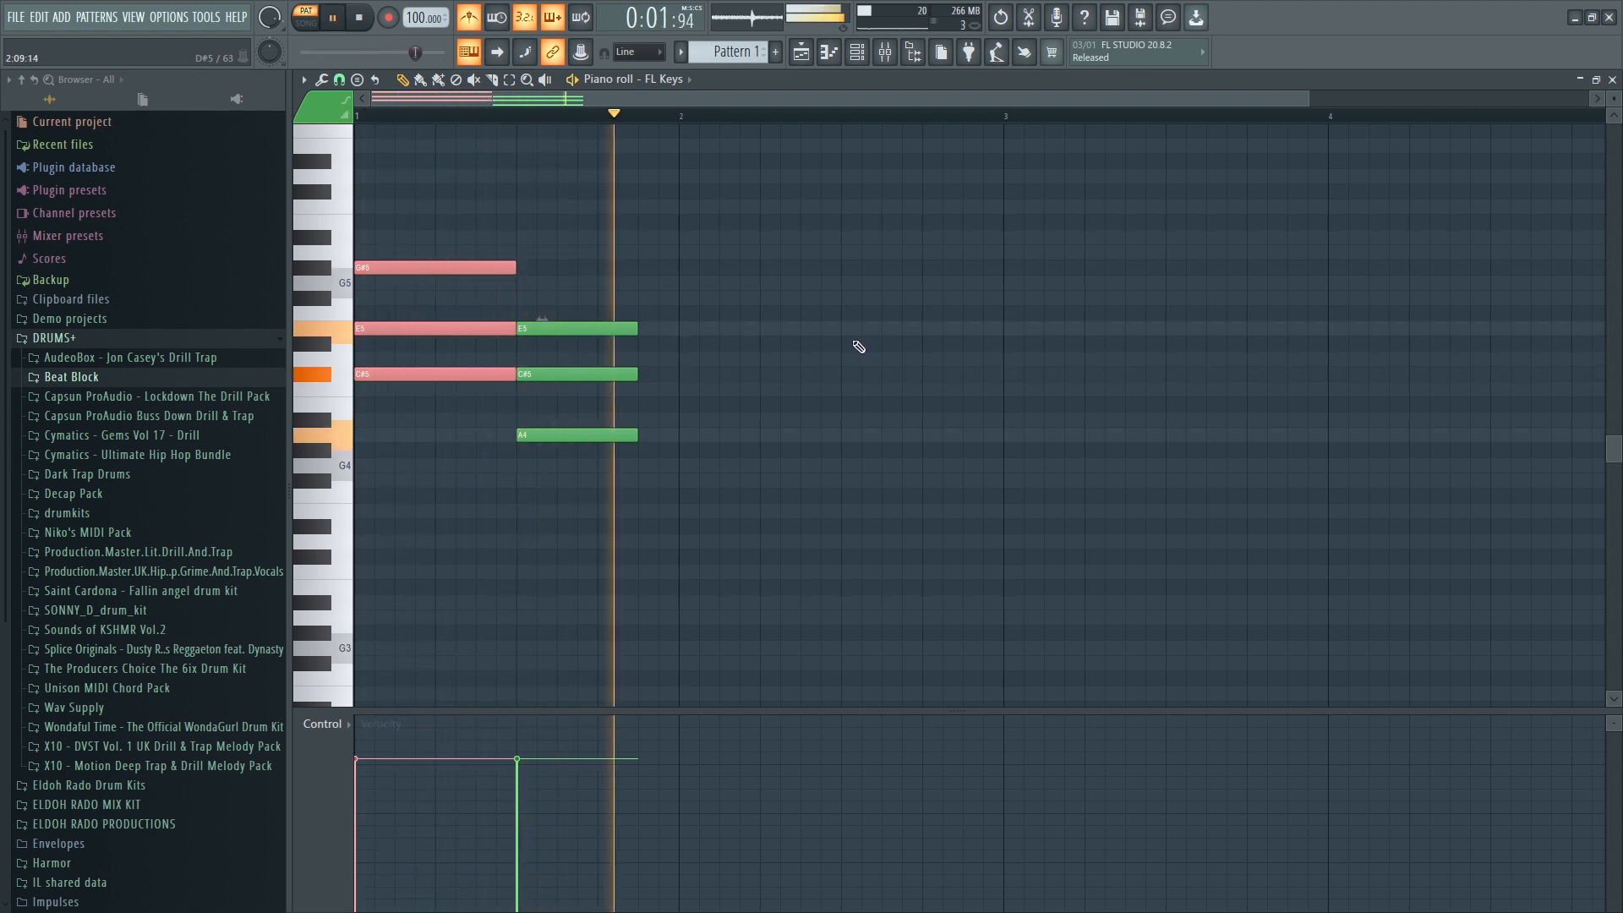
{"action": "key", "text": "space"}
Lengthen the second chord to eight steps so it fills the bar, and play the progression.
{"action": "left_click_drag", "start_coordinate": [671, 490], "coordinate": [624, 261]}
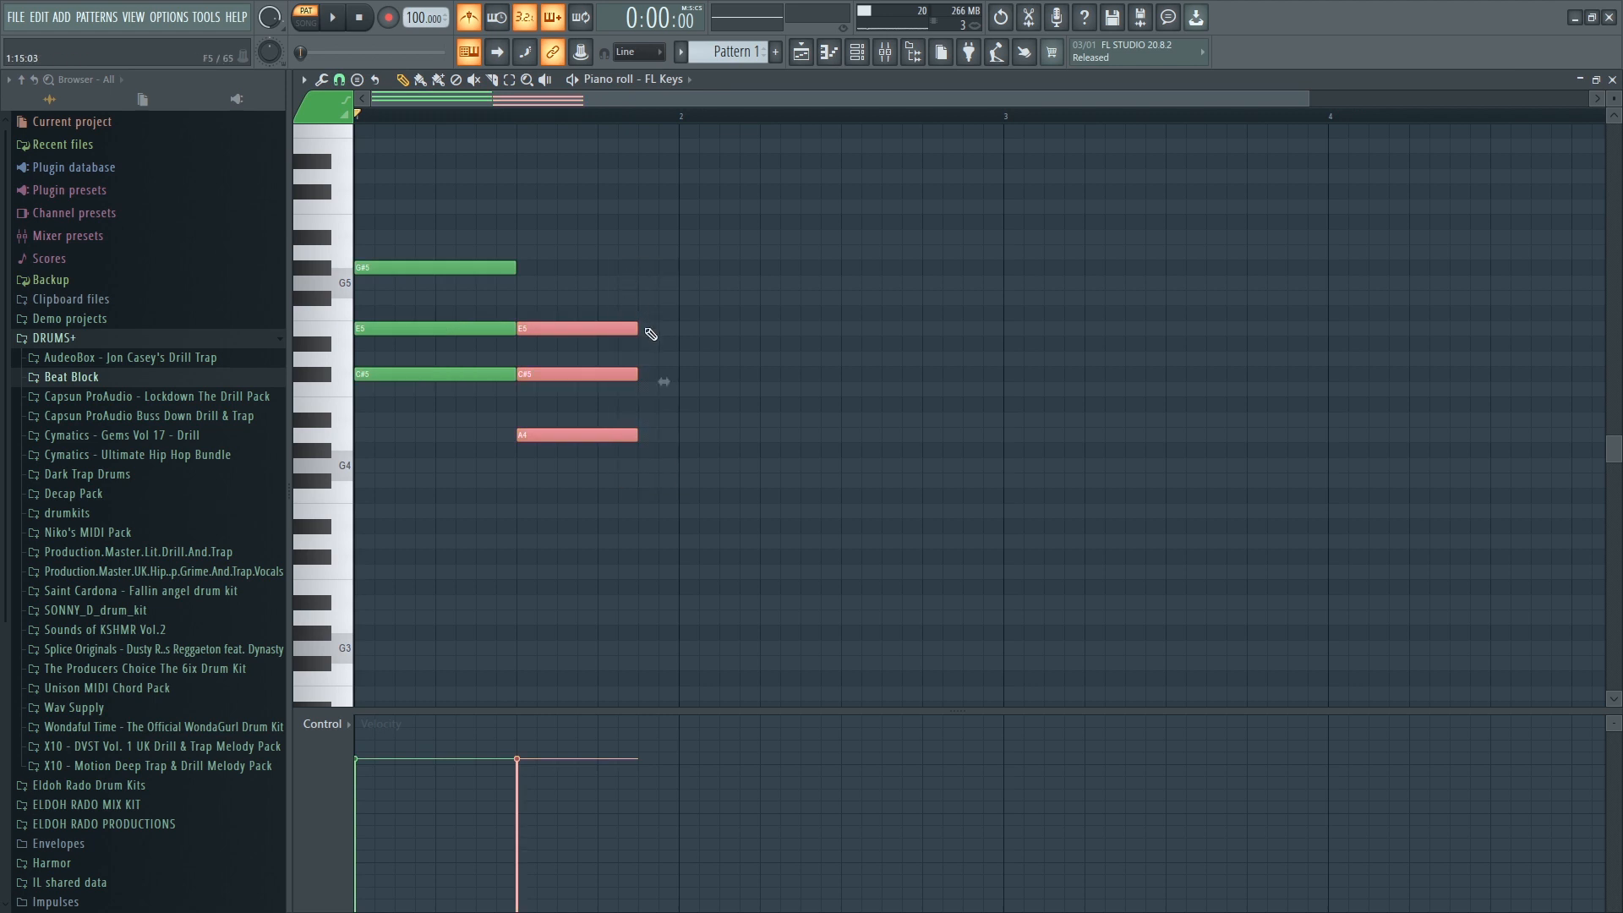
{"action": "left_click_drag", "start_coordinate": [640, 332], "coordinate": [669, 327]}
{"action": "key", "text": "space"}
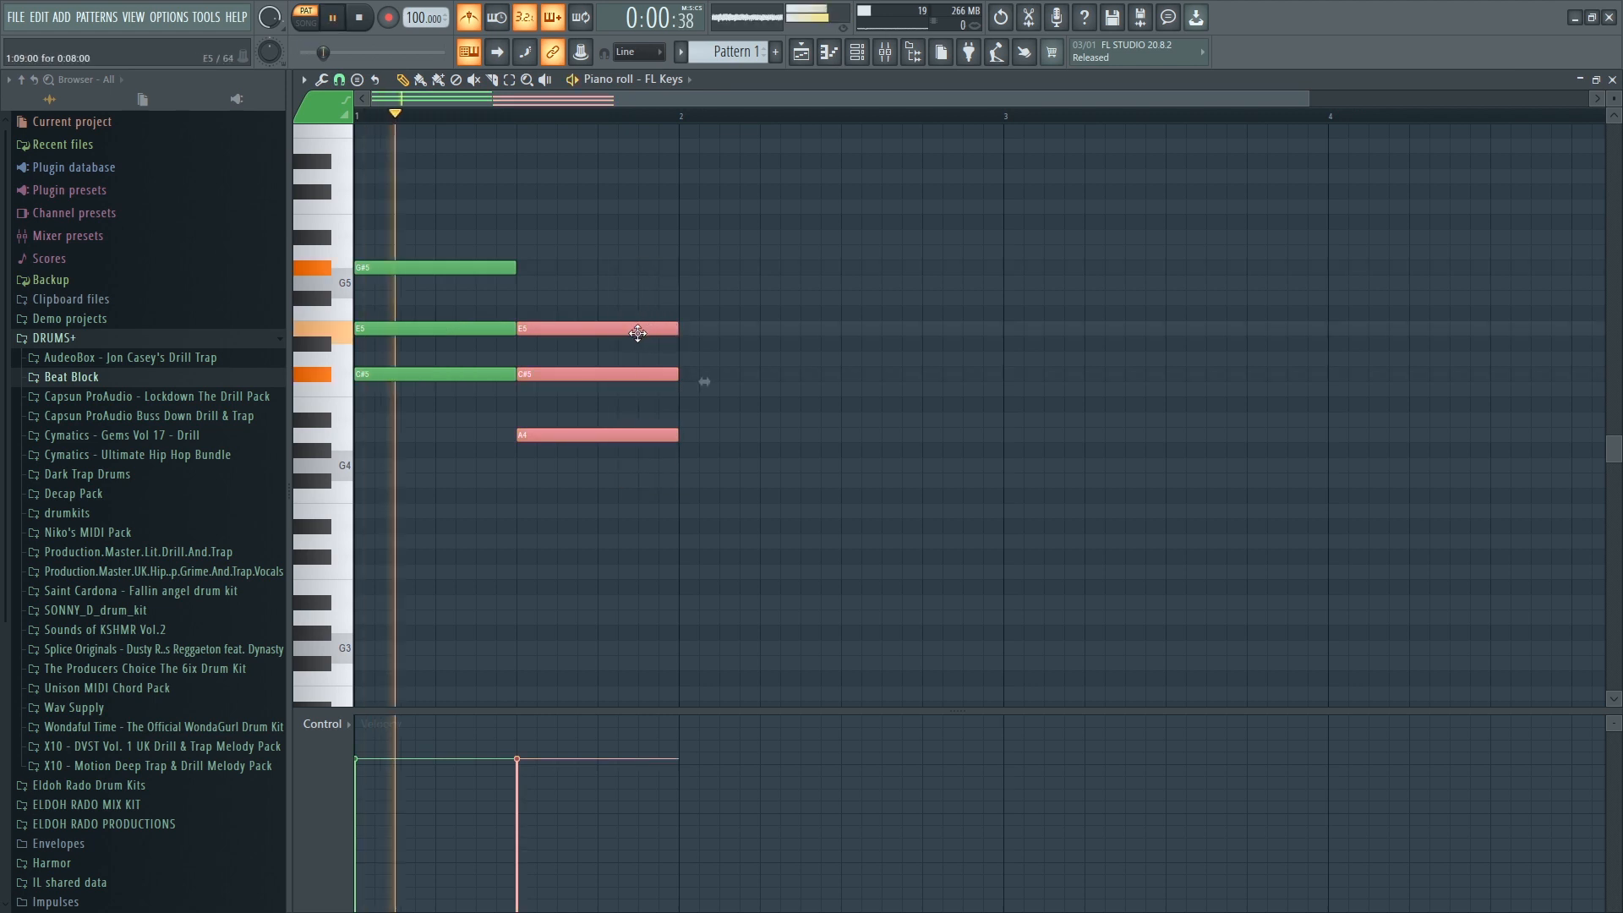
{"action": "key", "text": "space"}
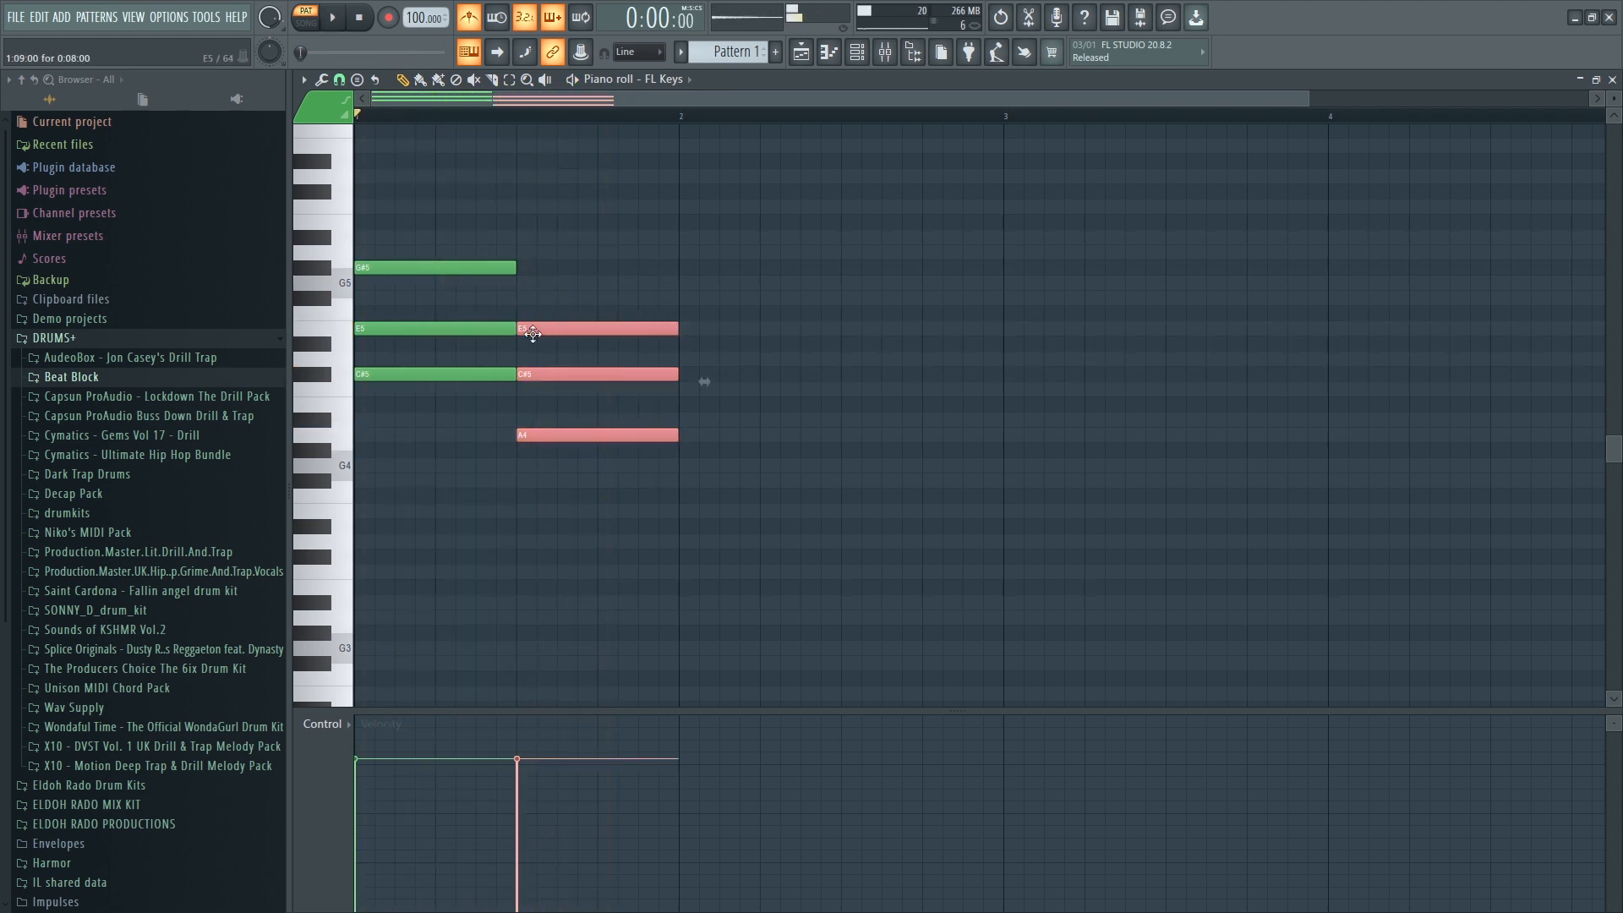
{"action": "key", "text": "space"}
Divide the first chord into two four-step chords and raise the second one's middle note to F#5, playing the result.
{"action": "left_click_drag", "start_coordinate": [516, 267], "coordinate": [475, 263]}
{"action": "key", "text": "space"}
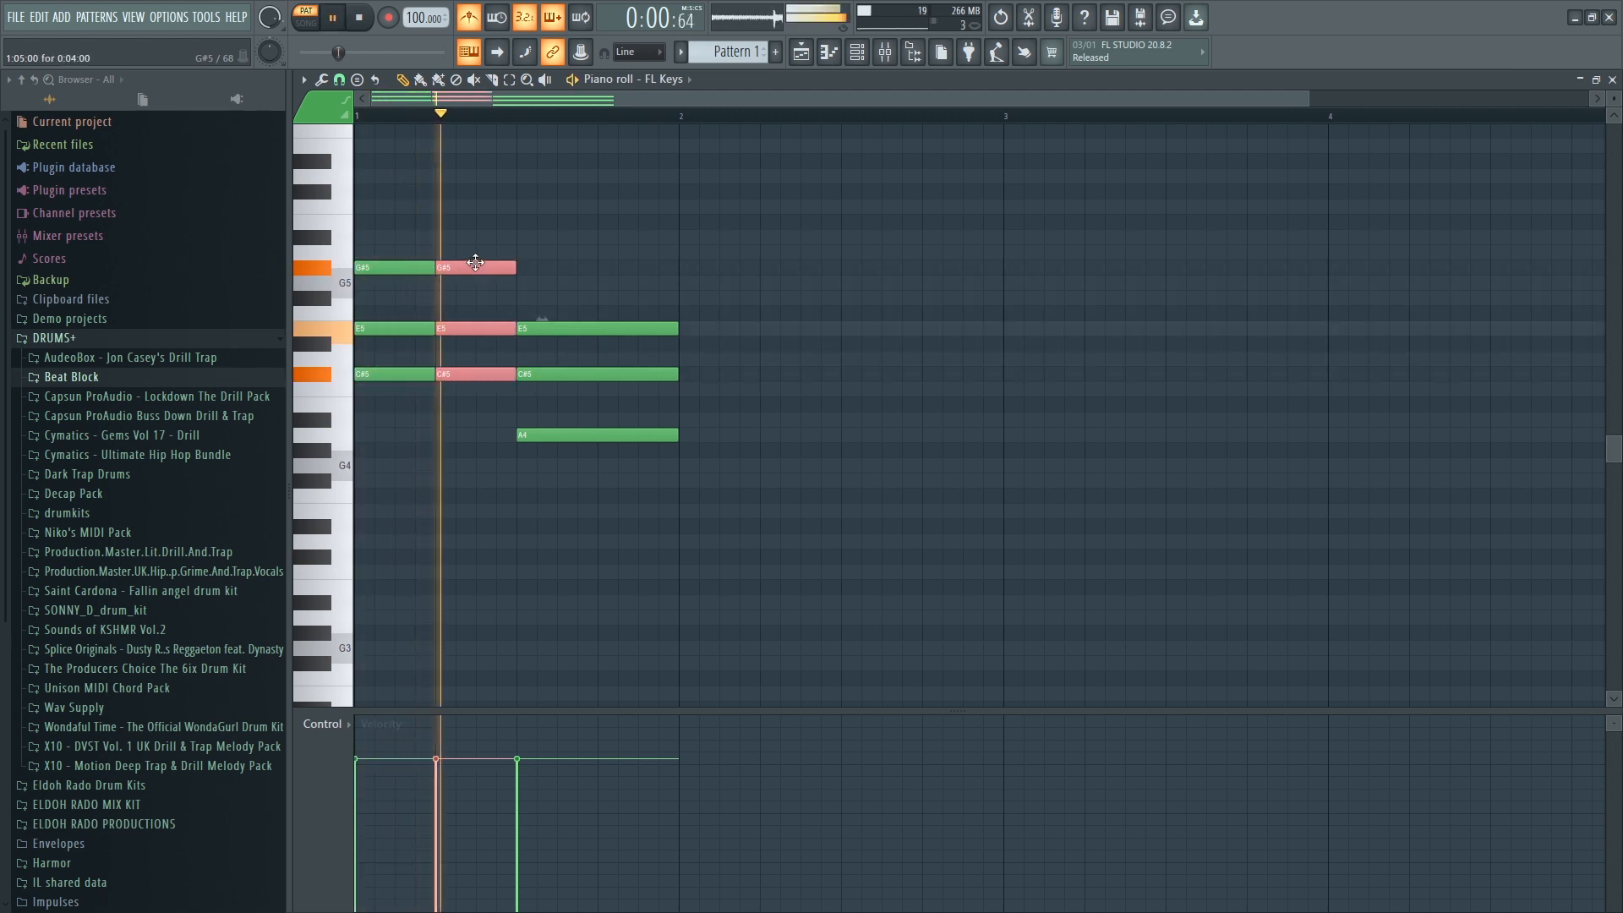
{"action": "key", "text": "space"}
{"action": "left_click", "coordinate": [544, 304]}
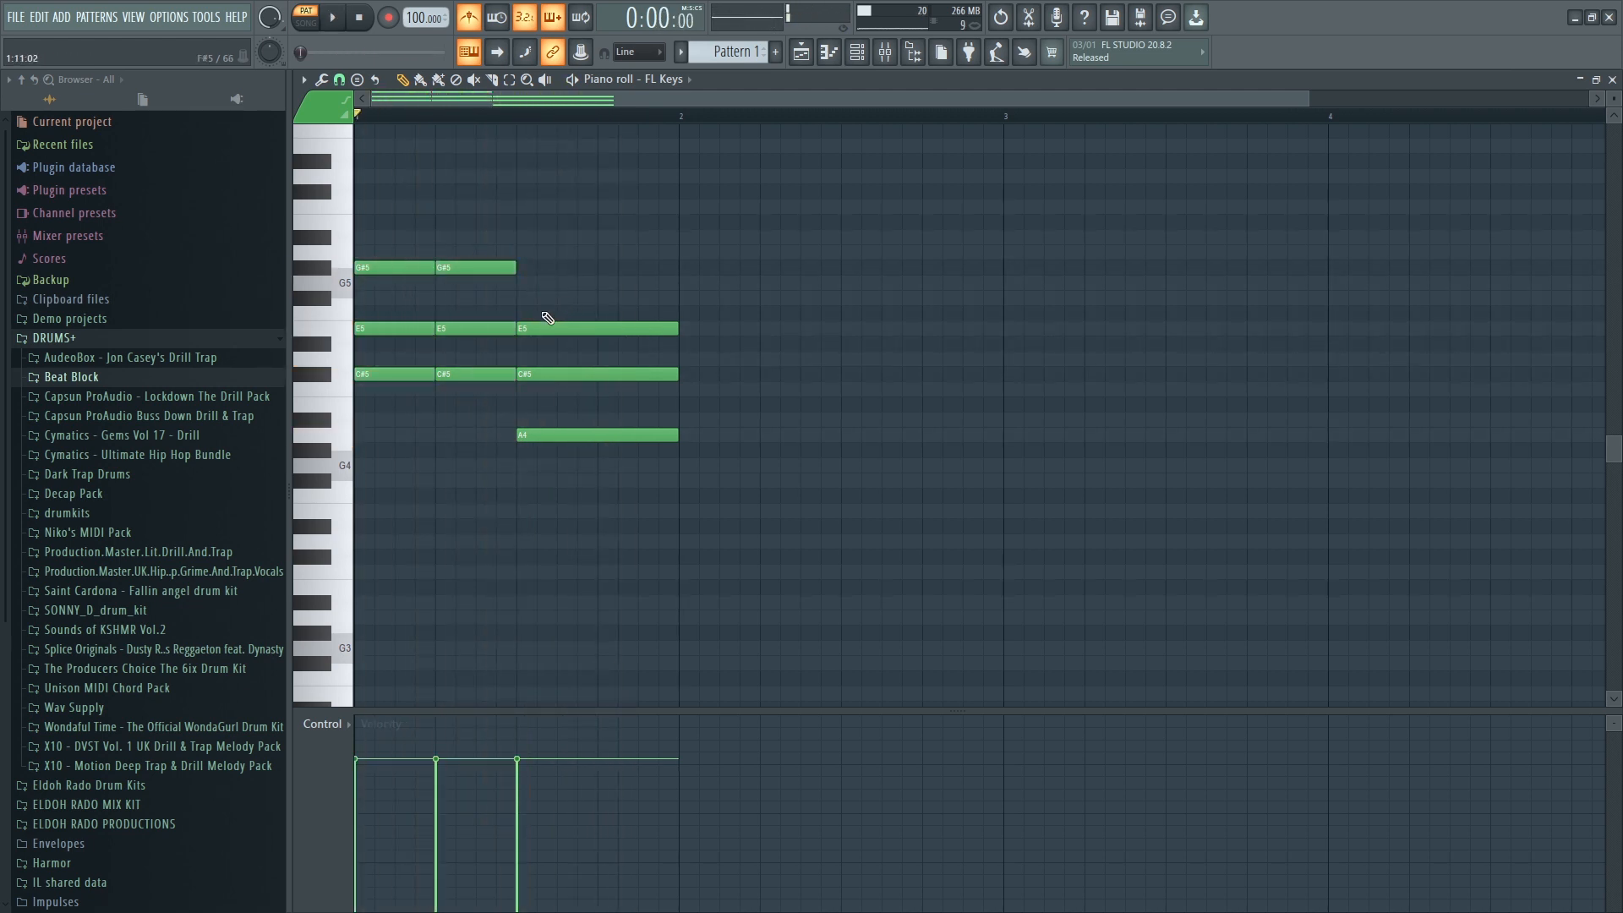
{"action": "left_click_drag", "start_coordinate": [471, 330], "coordinate": [478, 299]}
{"action": "key", "text": "space"}
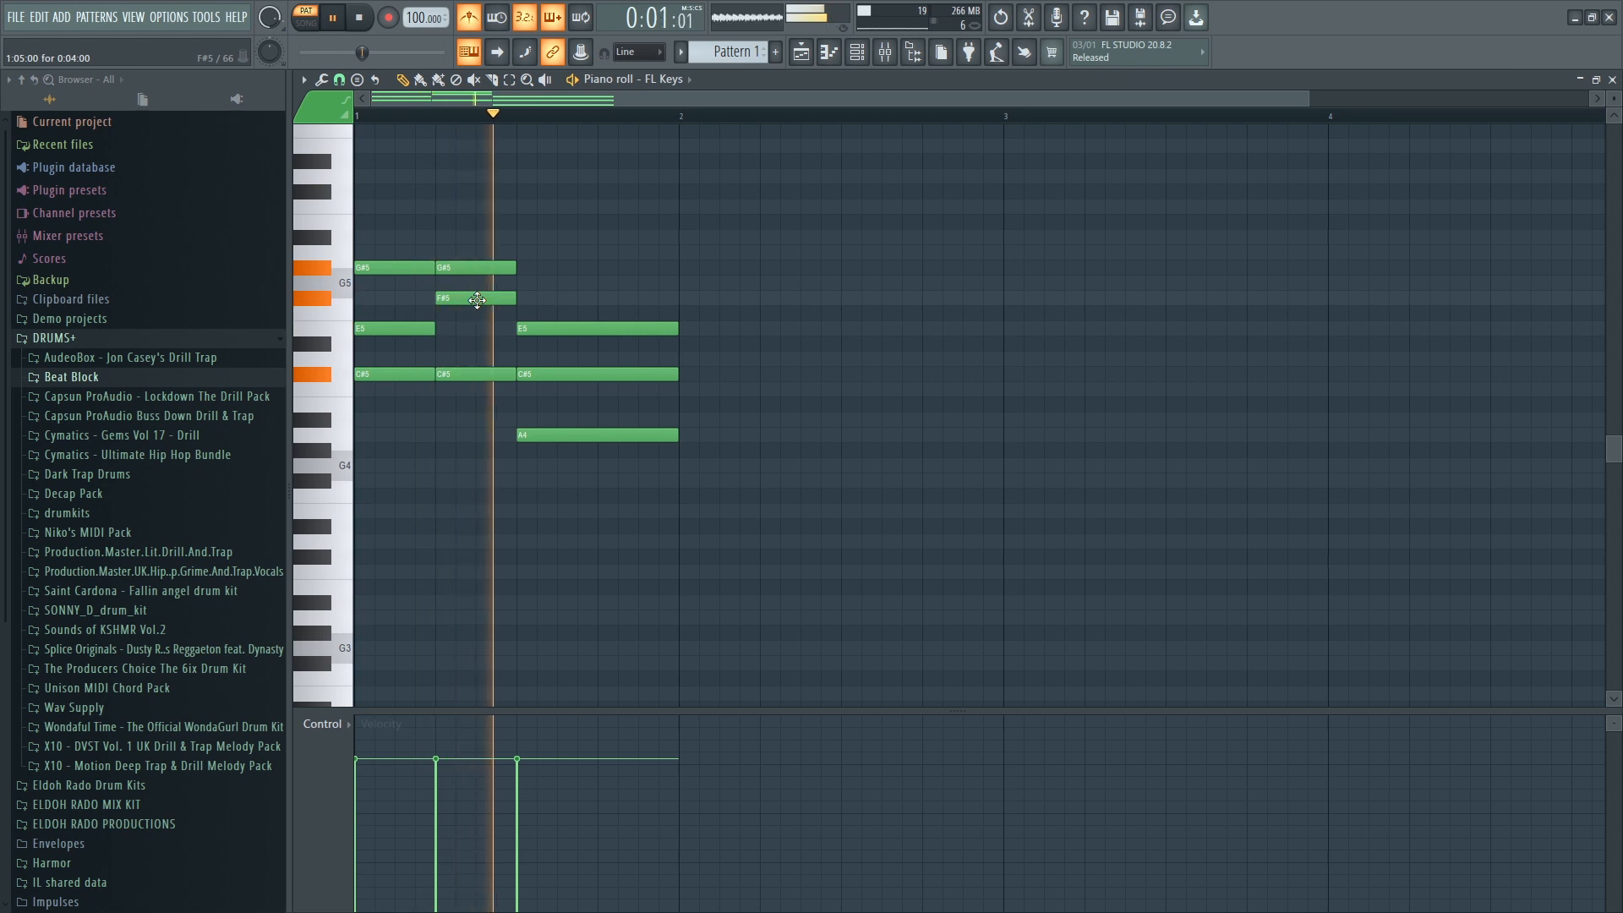
{"action": "key", "text": "space"}
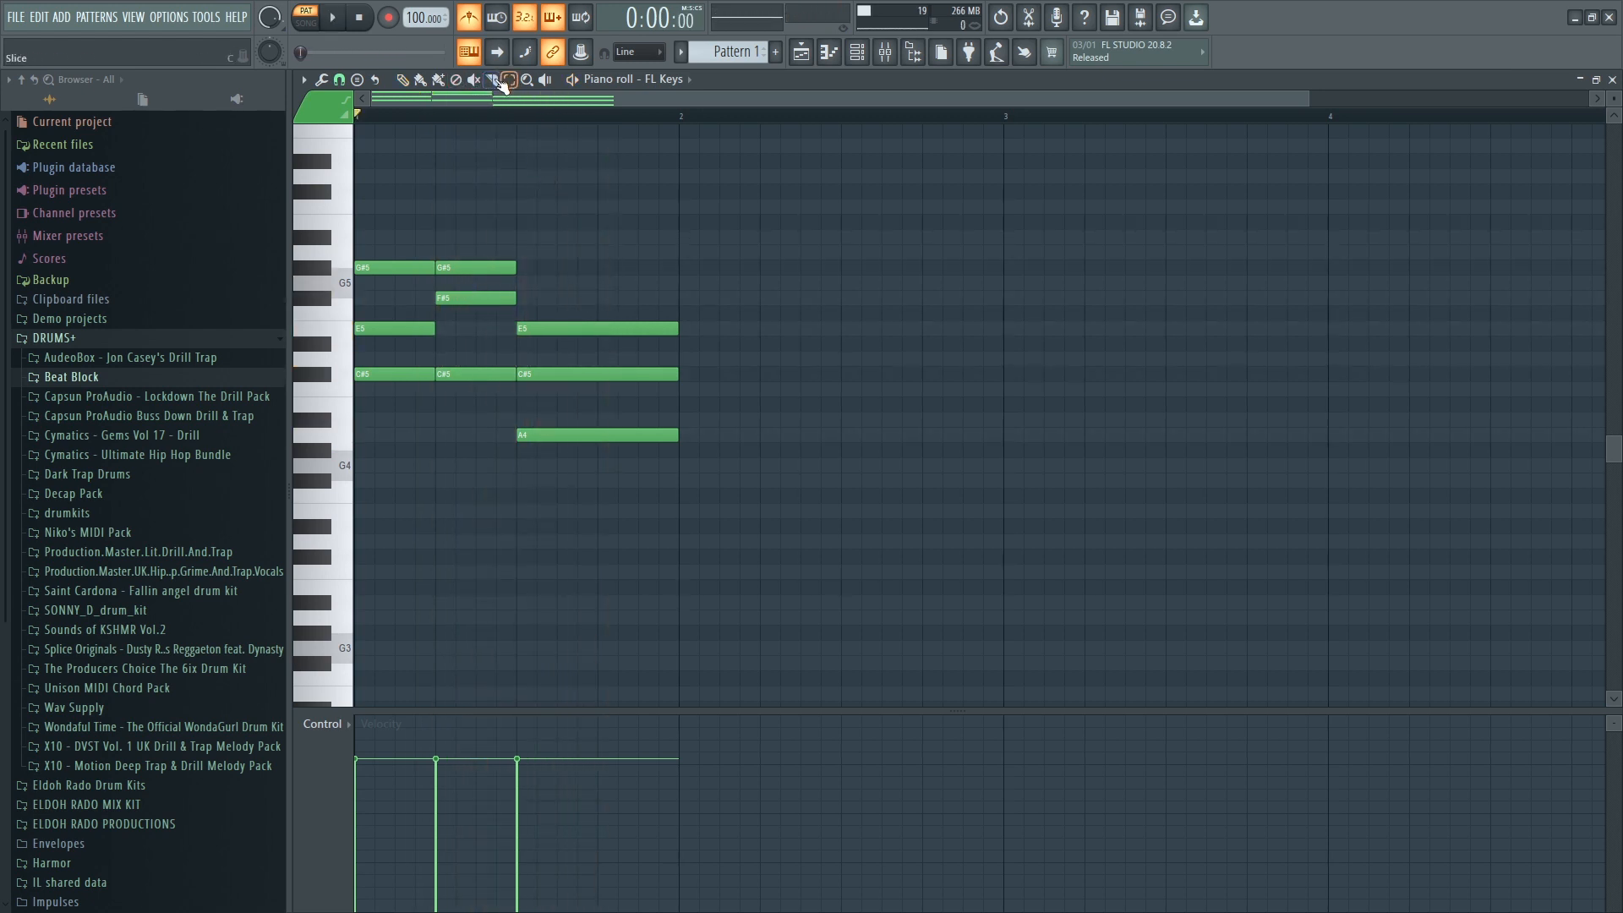
Slice the A4 chord's C#5 note in half, move its second half down to B4, and play the bar.
{"action": "mouse_move", "coordinate": [598, 362]}
{"action": "left_mouse_down"}
{"action": "mouse_move", "coordinate": [599, 391]}
{"action": "mouse_move", "coordinate": [640, 405]}
{"action": "left_mouse_up"}
{"action": "left_click", "coordinate": [403, 80]}
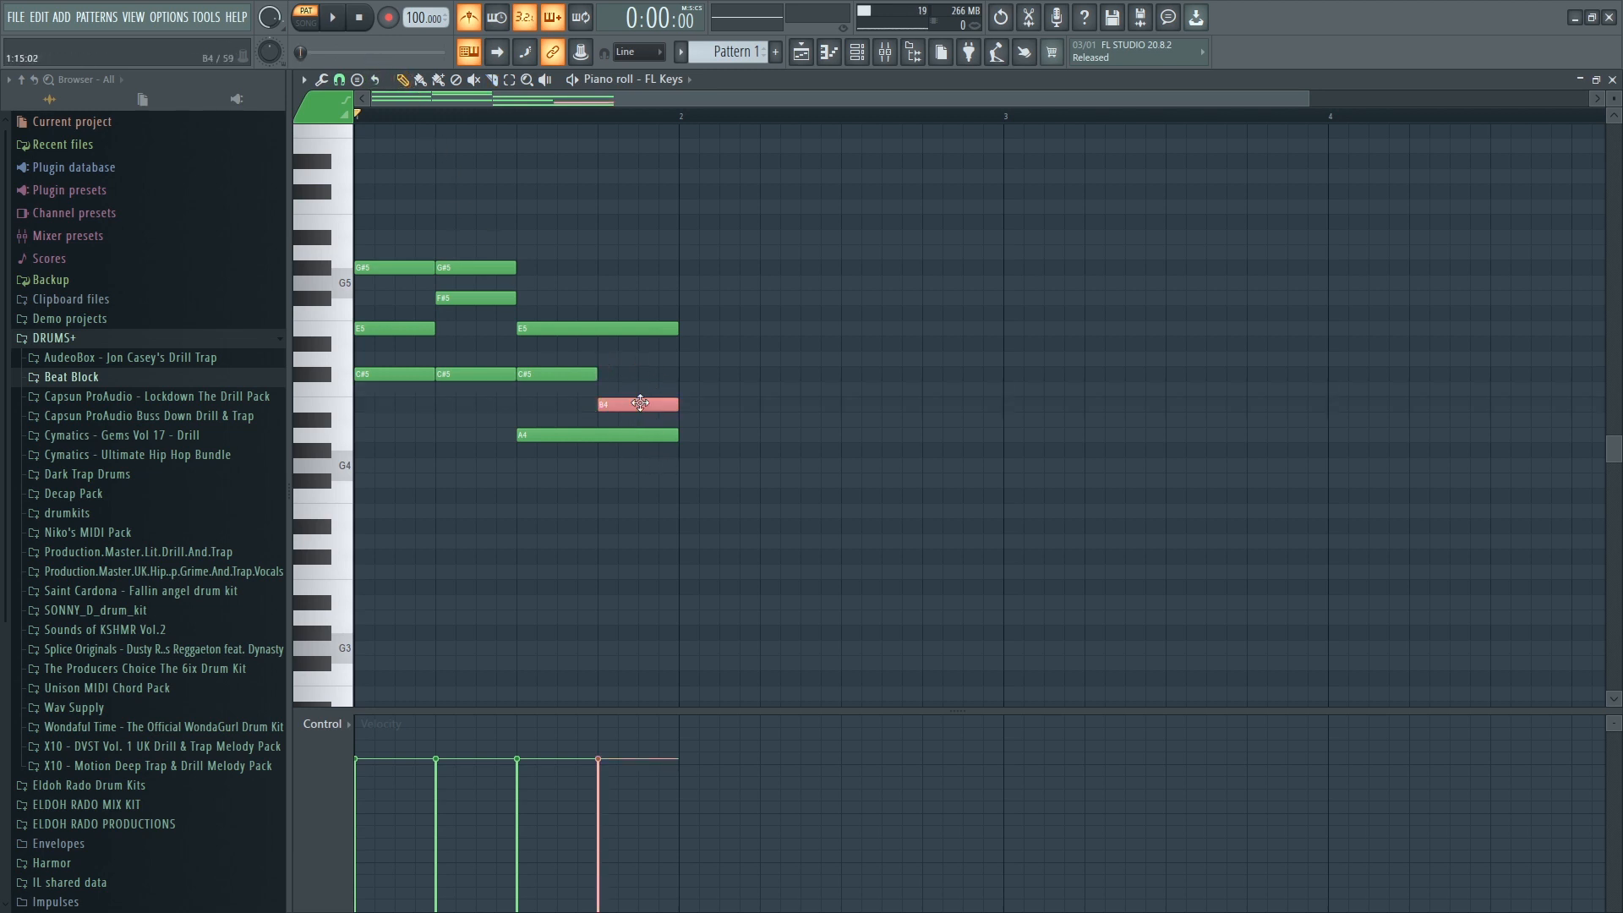
{"action": "key", "text": "space"}
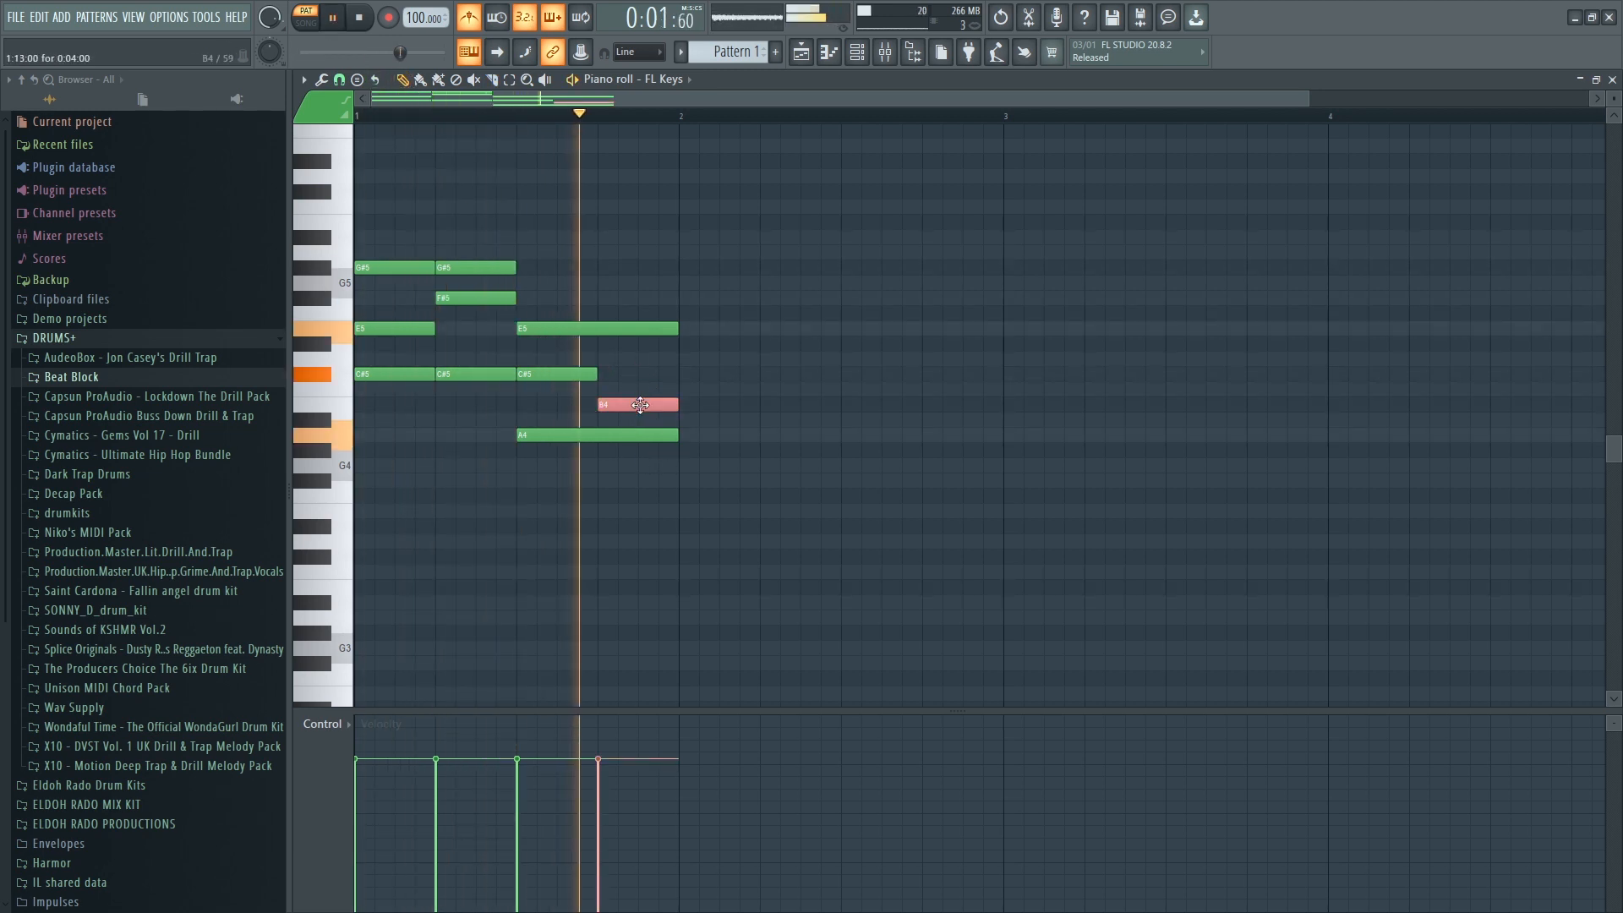
{"action": "key", "text": "space"}
Try the bar's last middle note at C5, return it to B4, and listen to each version.
{"action": "left_click_drag", "start_coordinate": [640, 392], "coordinate": [640, 388]}
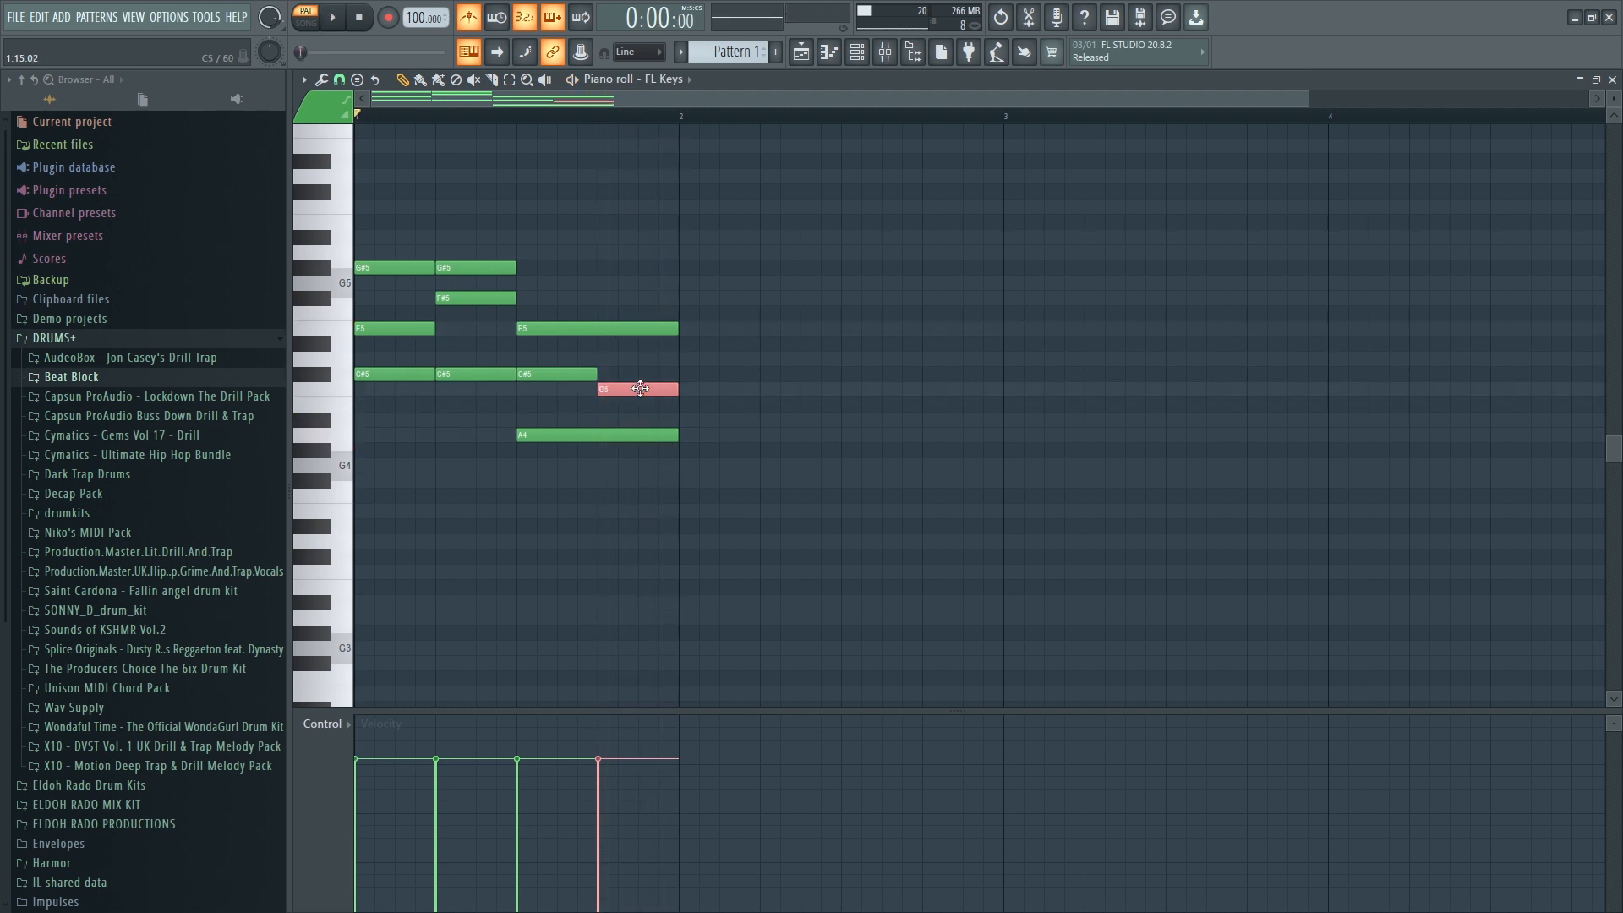
{"action": "key", "text": "space"}
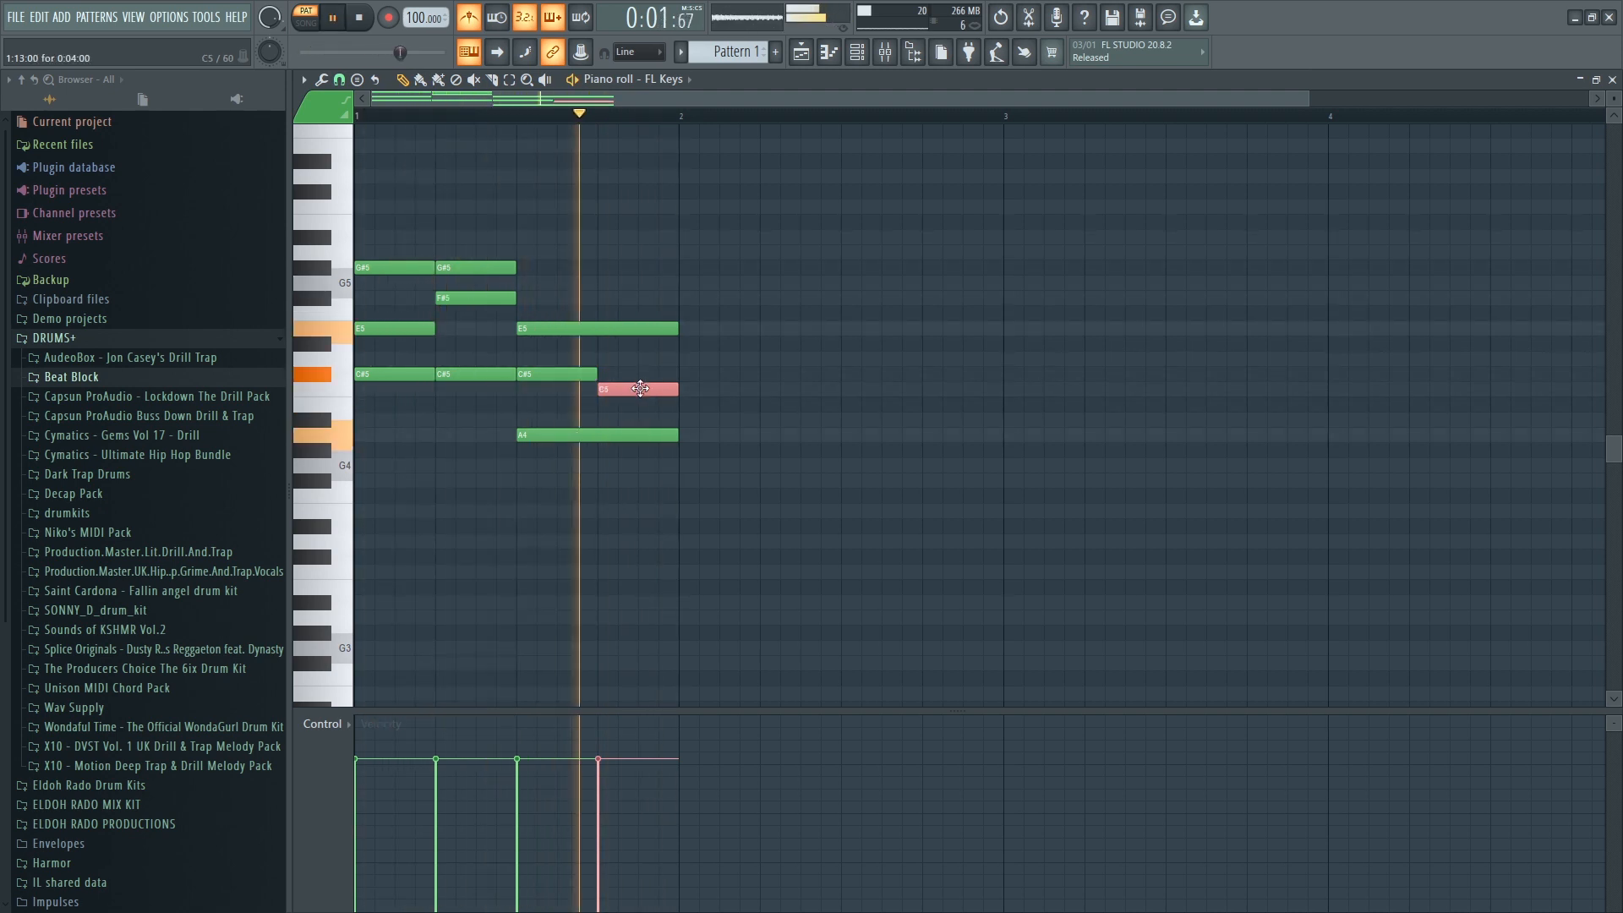
{"action": "key", "text": "space"}
{"action": "mouse_move", "coordinate": [640, 388]}
{"action": "left_mouse_down"}
{"action": "mouse_move", "coordinate": [640, 370]}
{"action": "mouse_move", "coordinate": [631, 405]}
{"action": "left_mouse_up"}
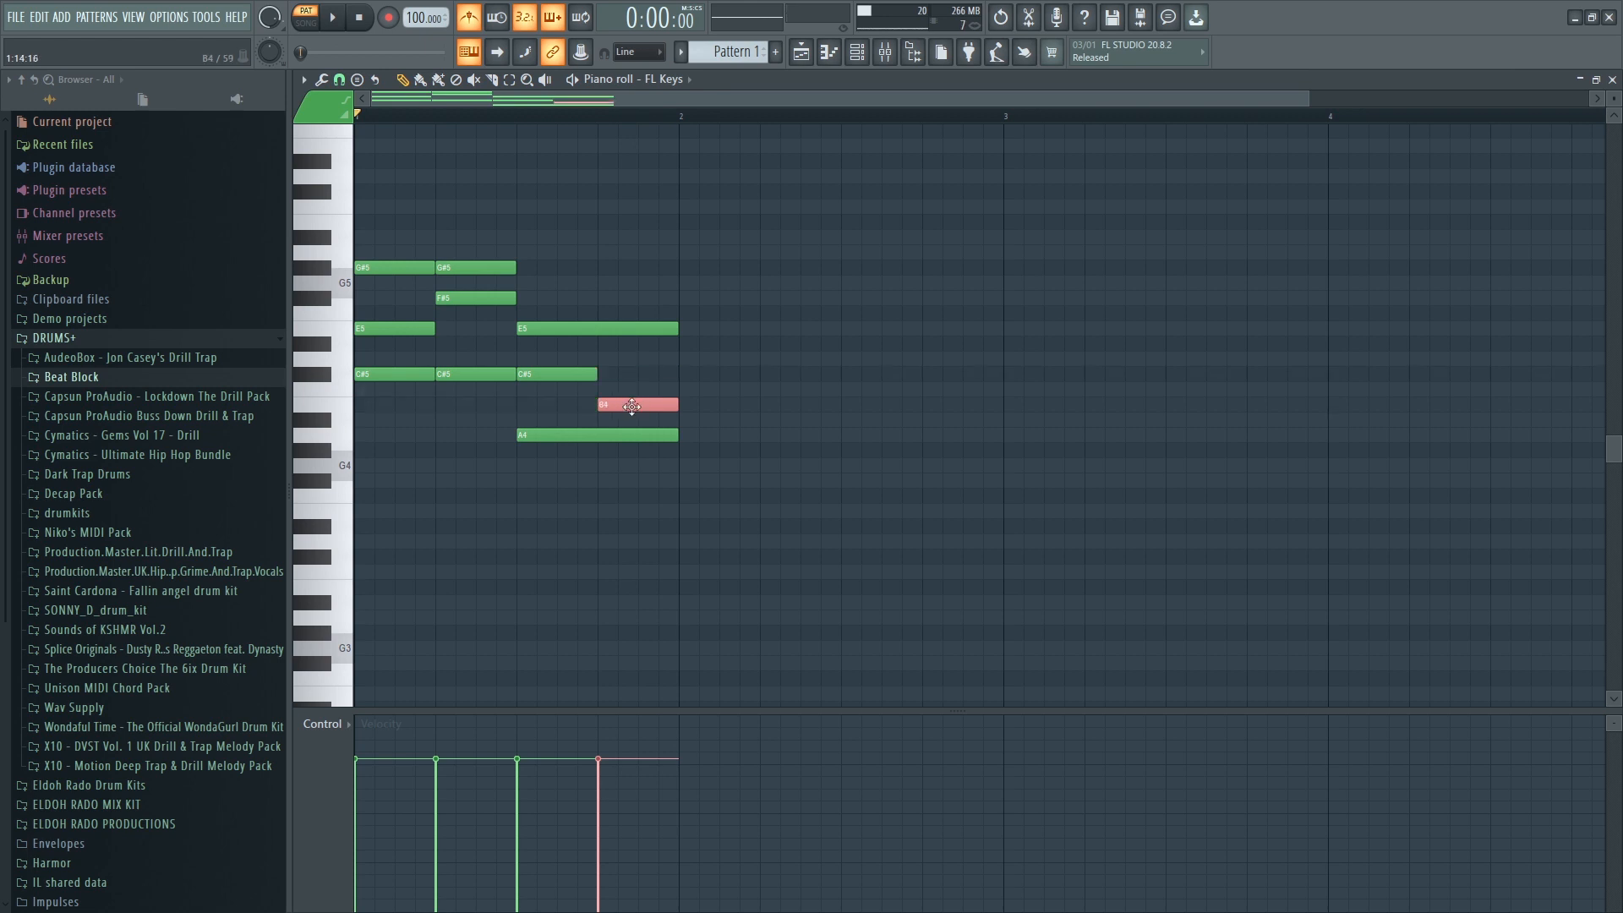
{"action": "key", "text": "space"}
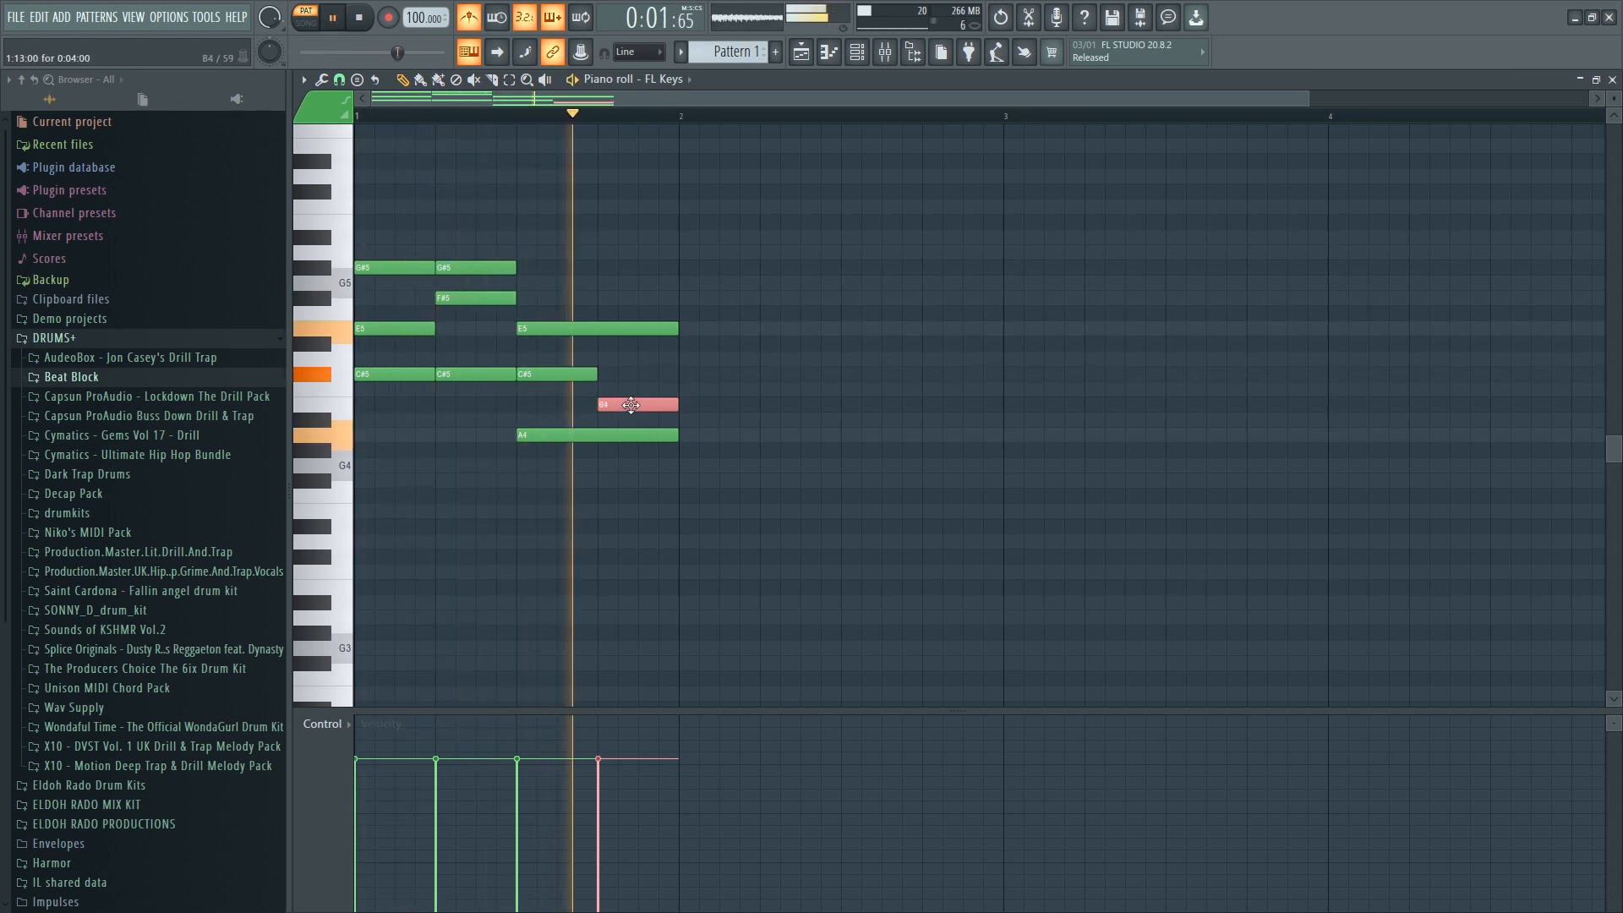
{"action": "key", "text": "space"}
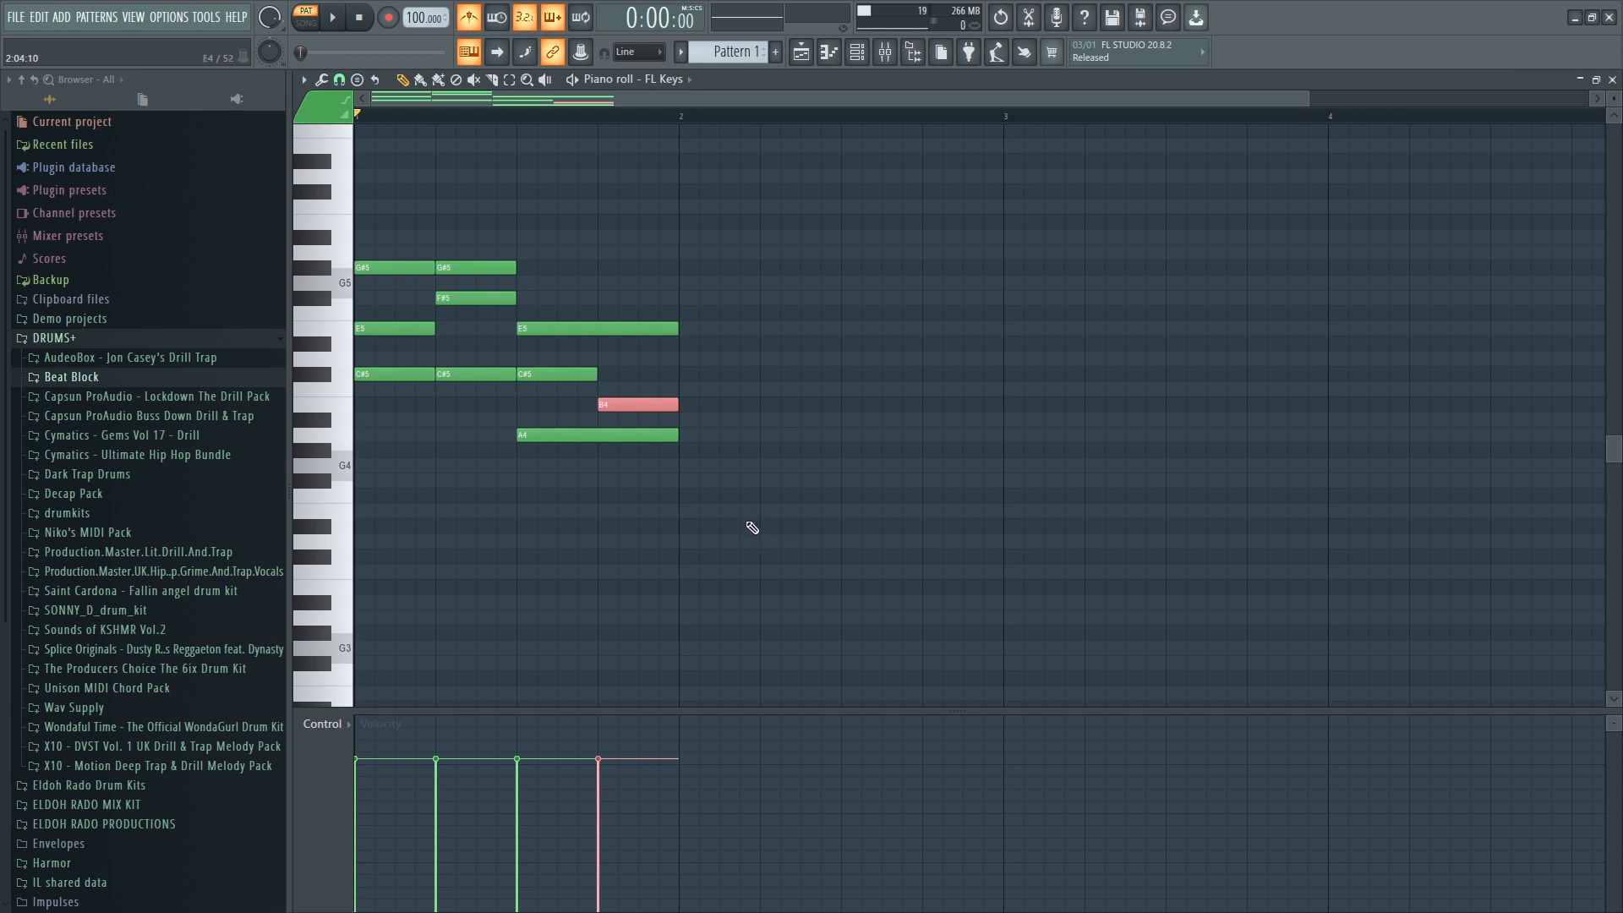
Duplicate the A4 chord group at the start of bar 2, reorder its middle notes to B4 then C#5, and play it.
{"action": "mouse_move", "coordinate": [733, 565]}
{"action": "left_mouse_down"}
{"action": "mouse_move", "coordinate": [664, 367]}
{"action": "mouse_move", "coordinate": [558, 306]}
{"action": "mouse_move", "coordinate": [755, 330]}
{"action": "mouse_move", "coordinate": [694, 330]}
{"action": "mouse_move", "coordinate": [708, 331]}
{"action": "left_mouse_up"}
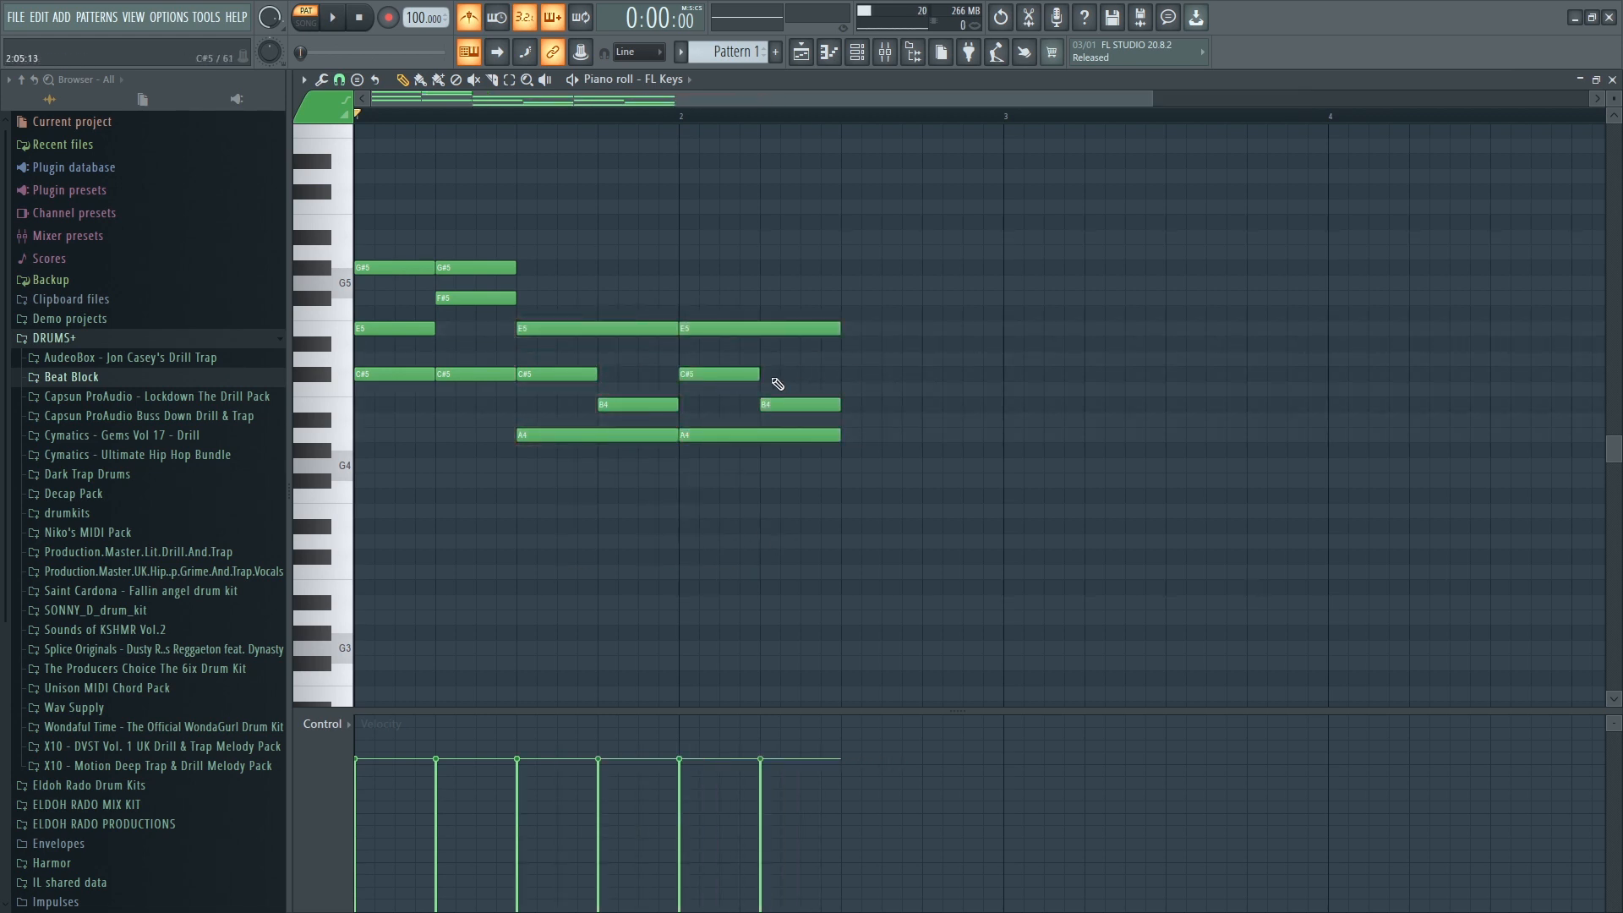
{"action": "left_click_drag", "start_coordinate": [721, 377], "coordinate": [801, 372]}
{"action": "key", "text": "space"}
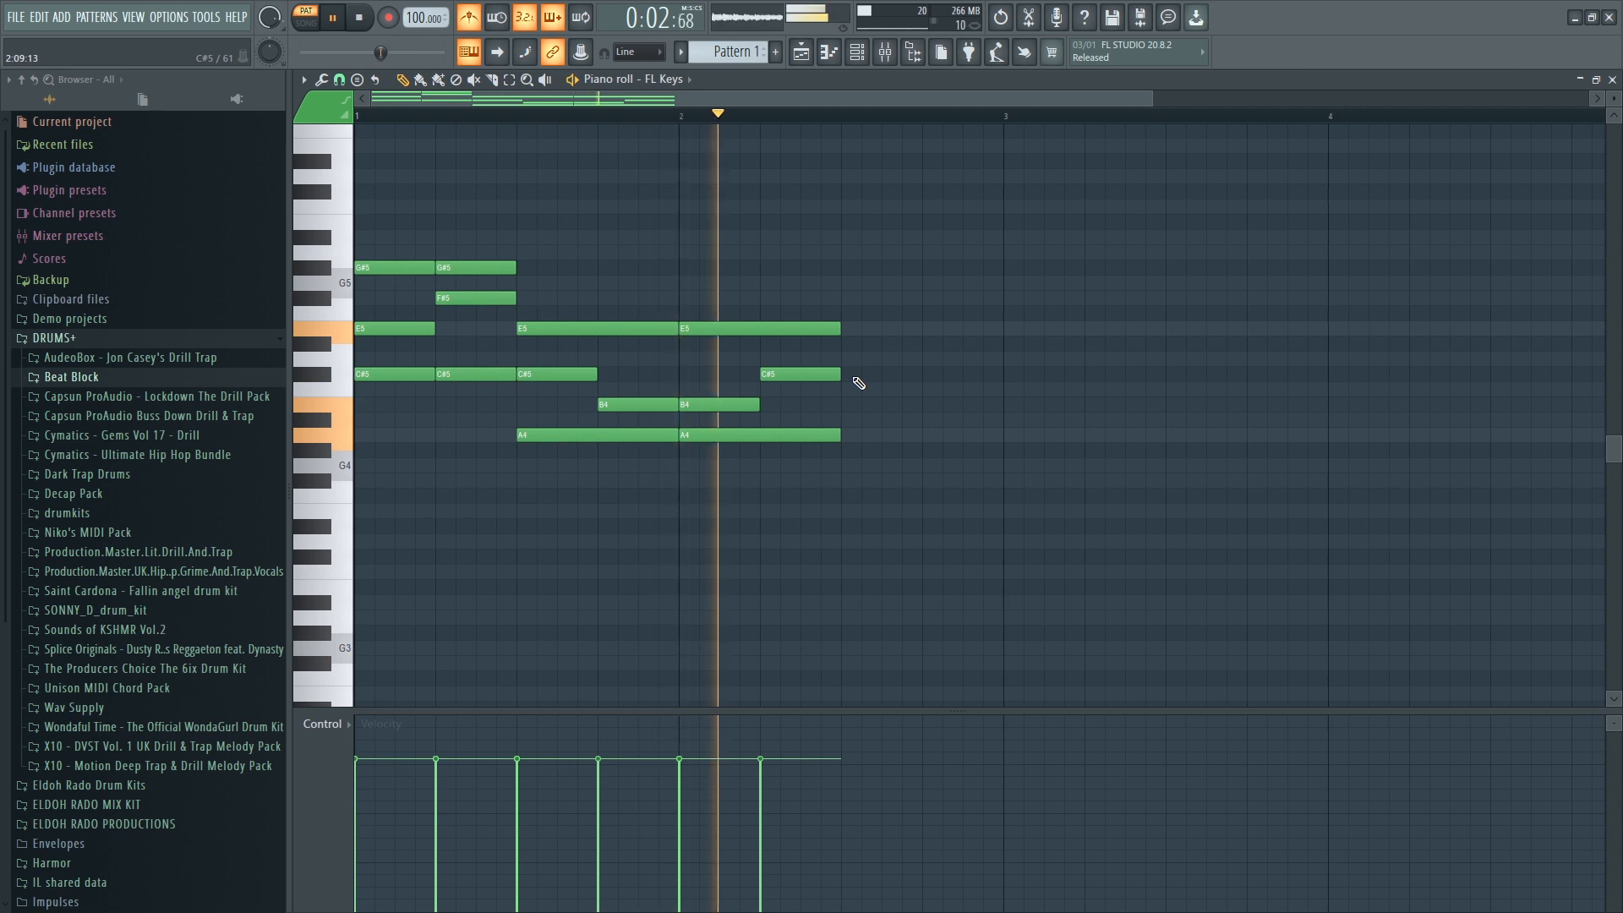
{"action": "key", "text": "space"}
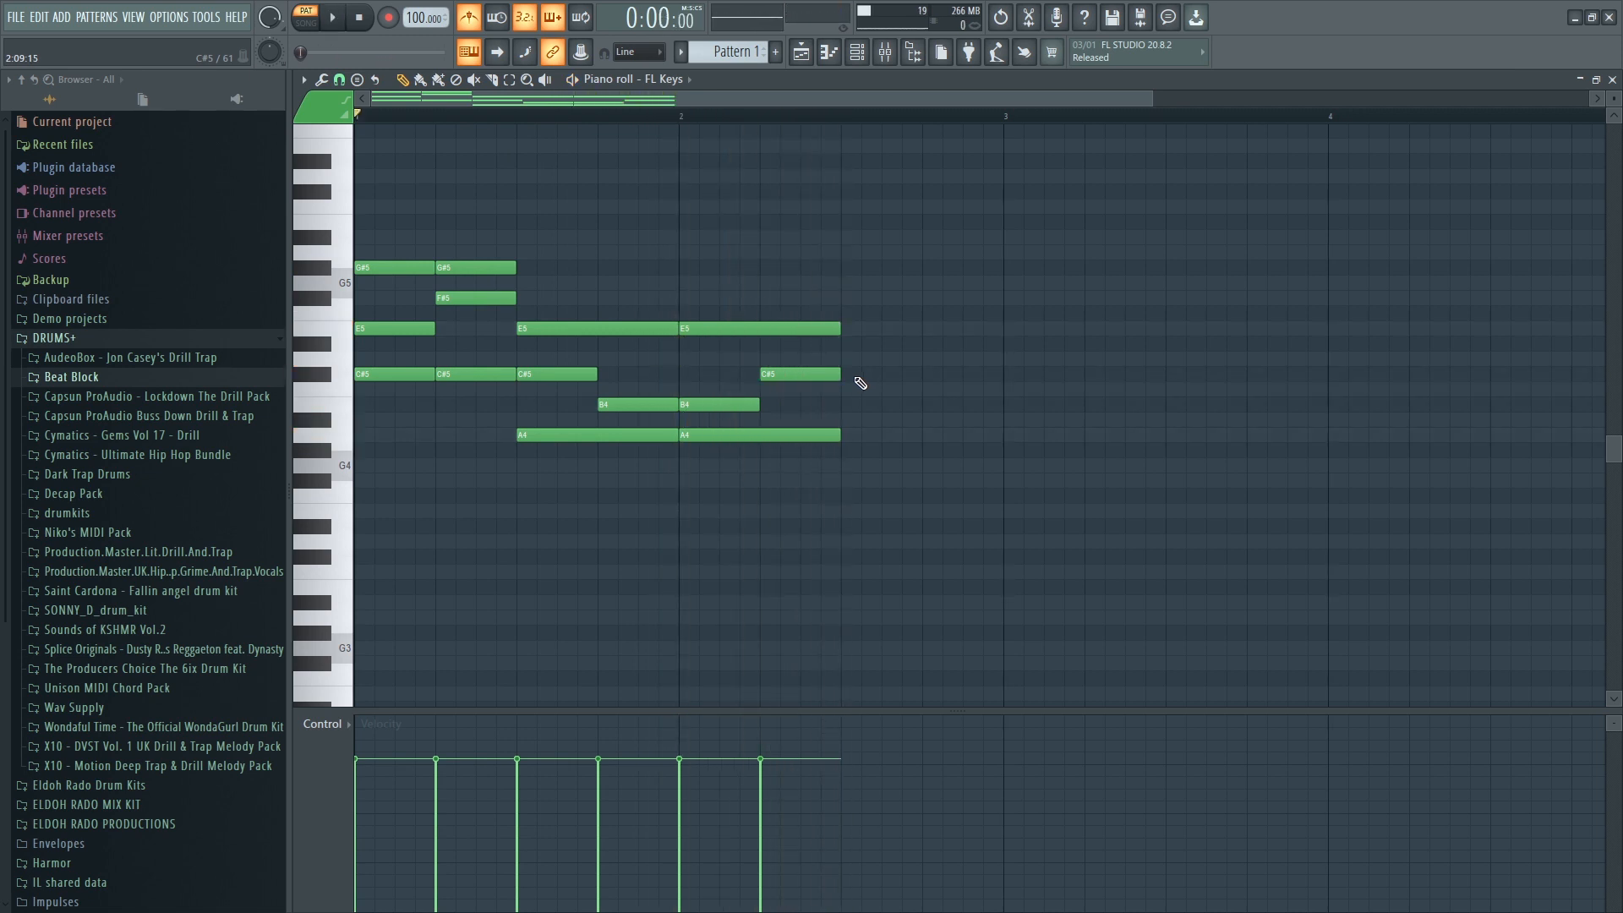
Complete bar 2 with four-step chords C#5-F#5-G#5 and C#5-D#5-G#5, play the pattern, and turn off the metronome.
{"action": "left_click_drag", "start_coordinate": [494, 490], "coordinate": [950, 355]}
{"action": "key", "text": "space"}
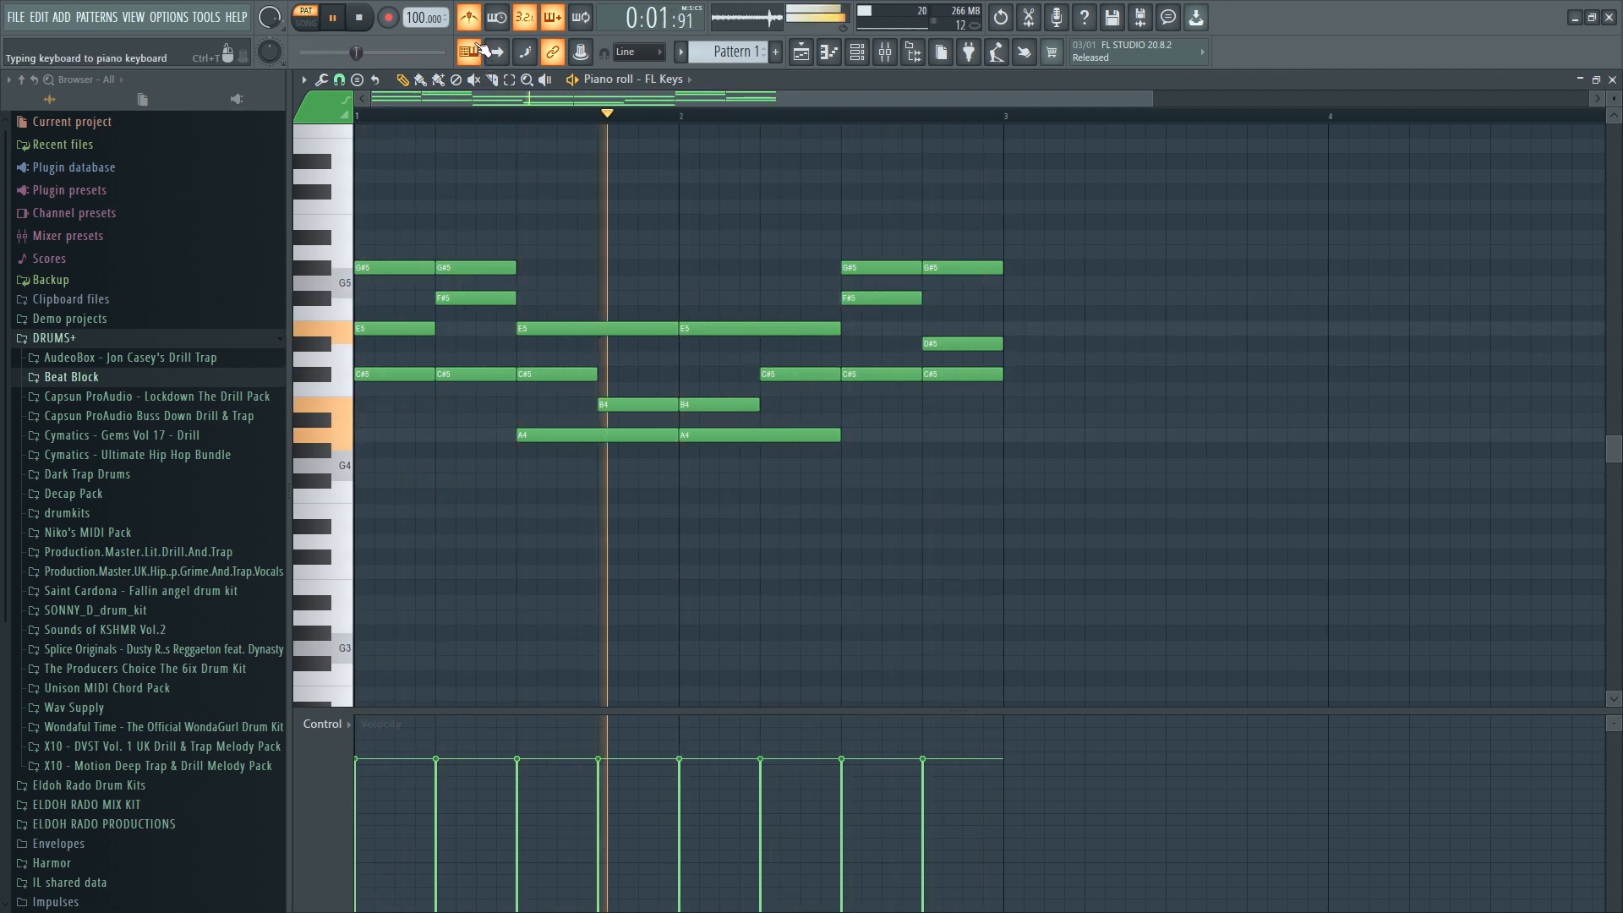
{"action": "left_click", "coordinate": [478, 22]}
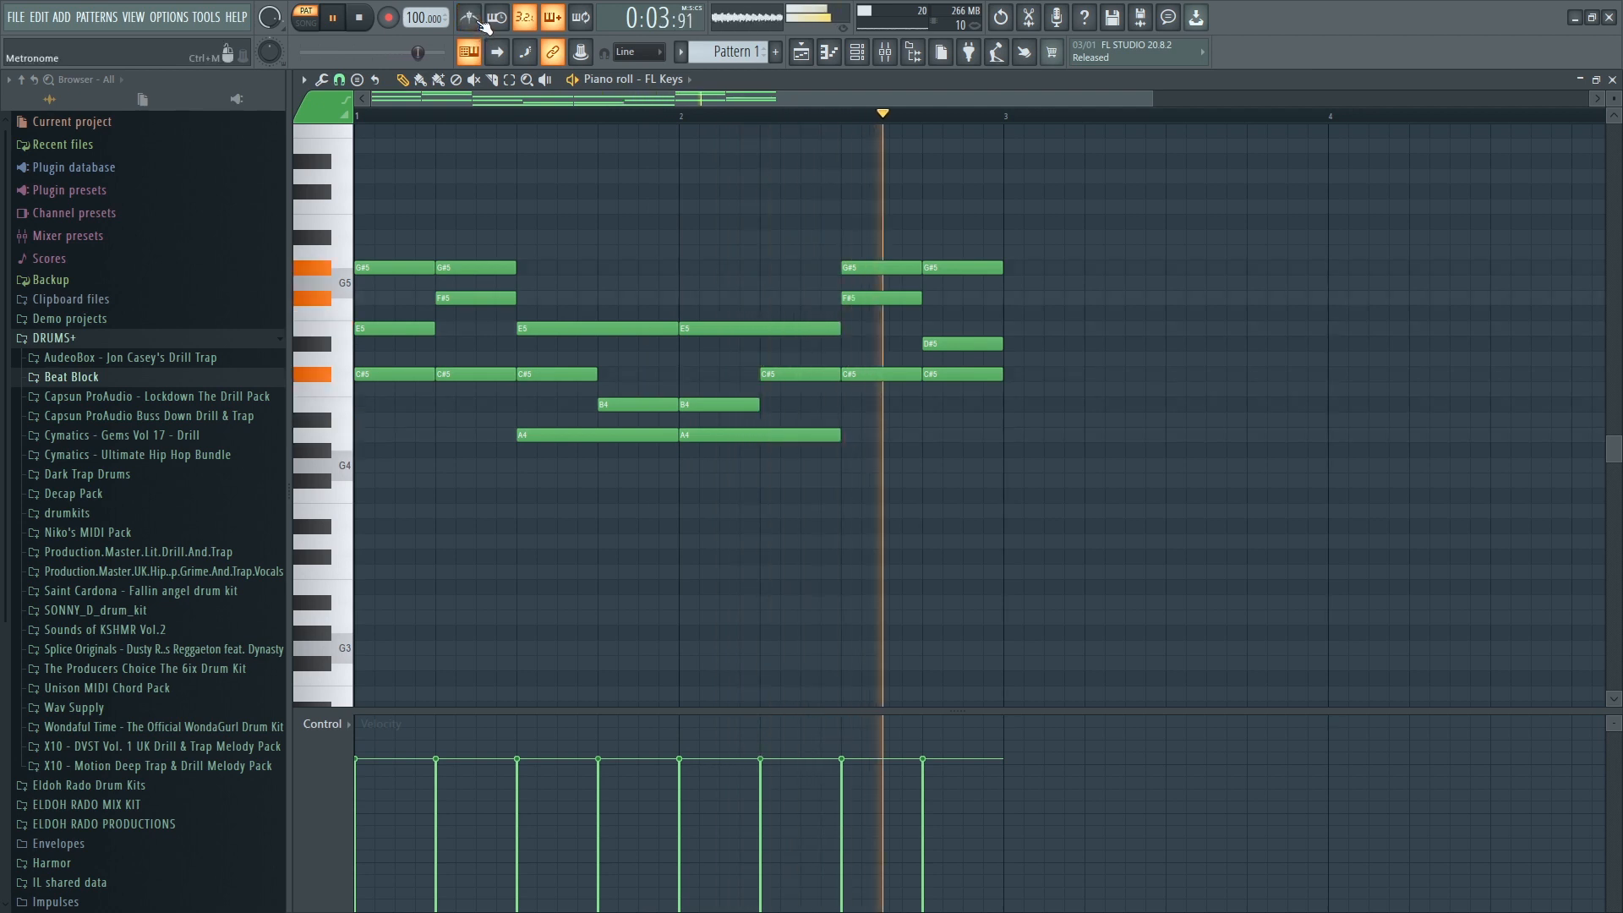
Transpose all chord notes down one octave and randomize their velocity levels.
{"action": "key", "text": "ctrl+Down"}
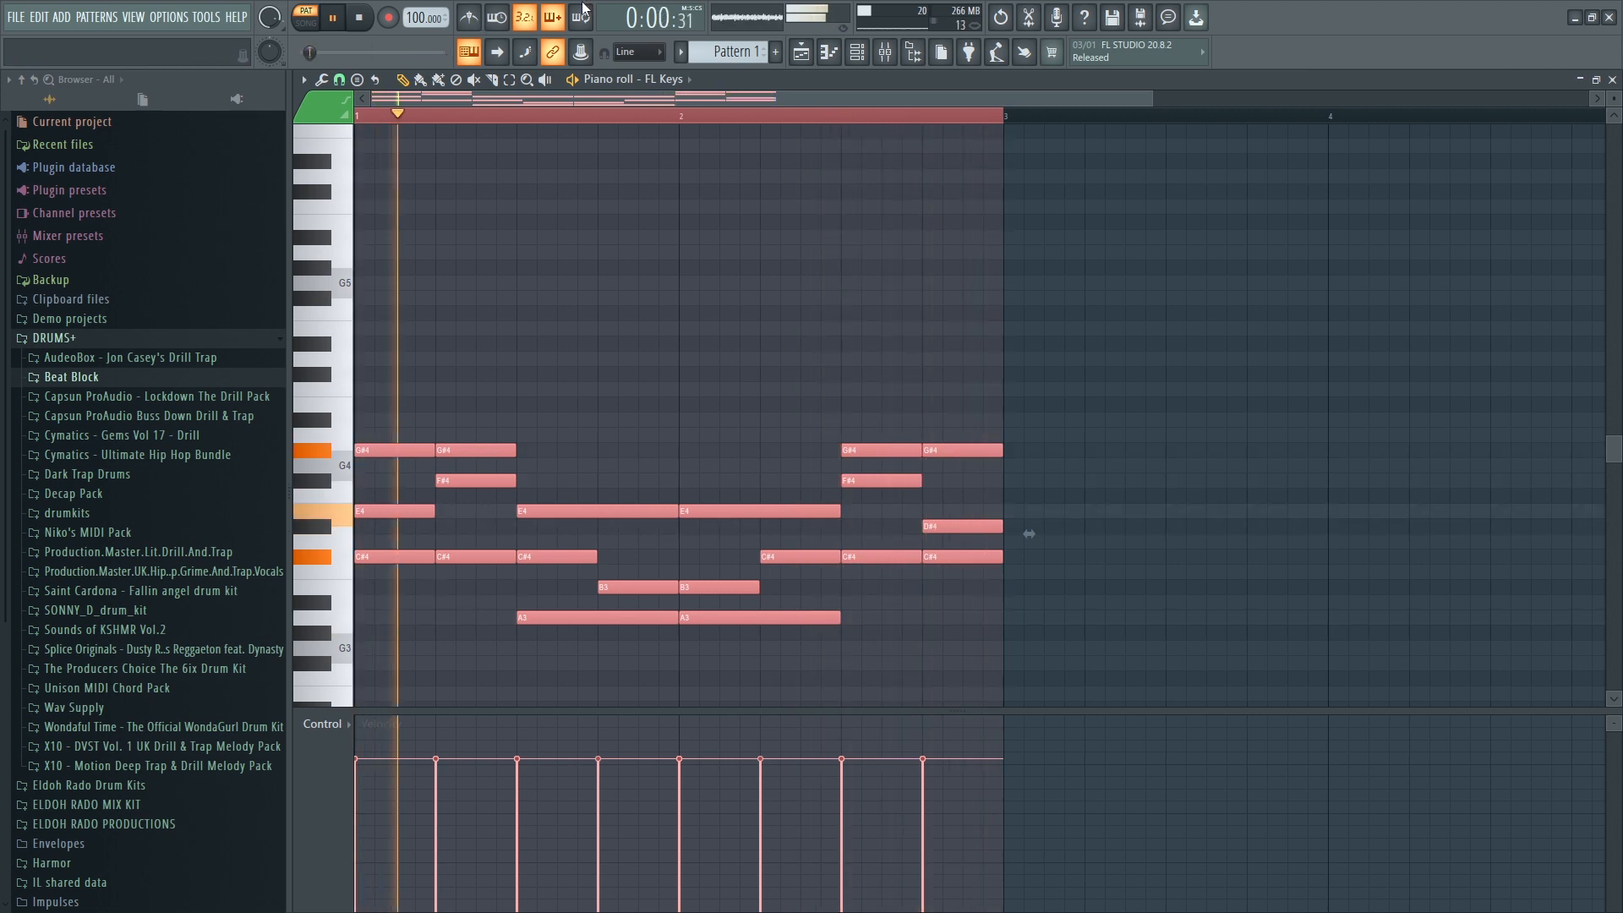
{"action": "key", "text": "alt+r"}
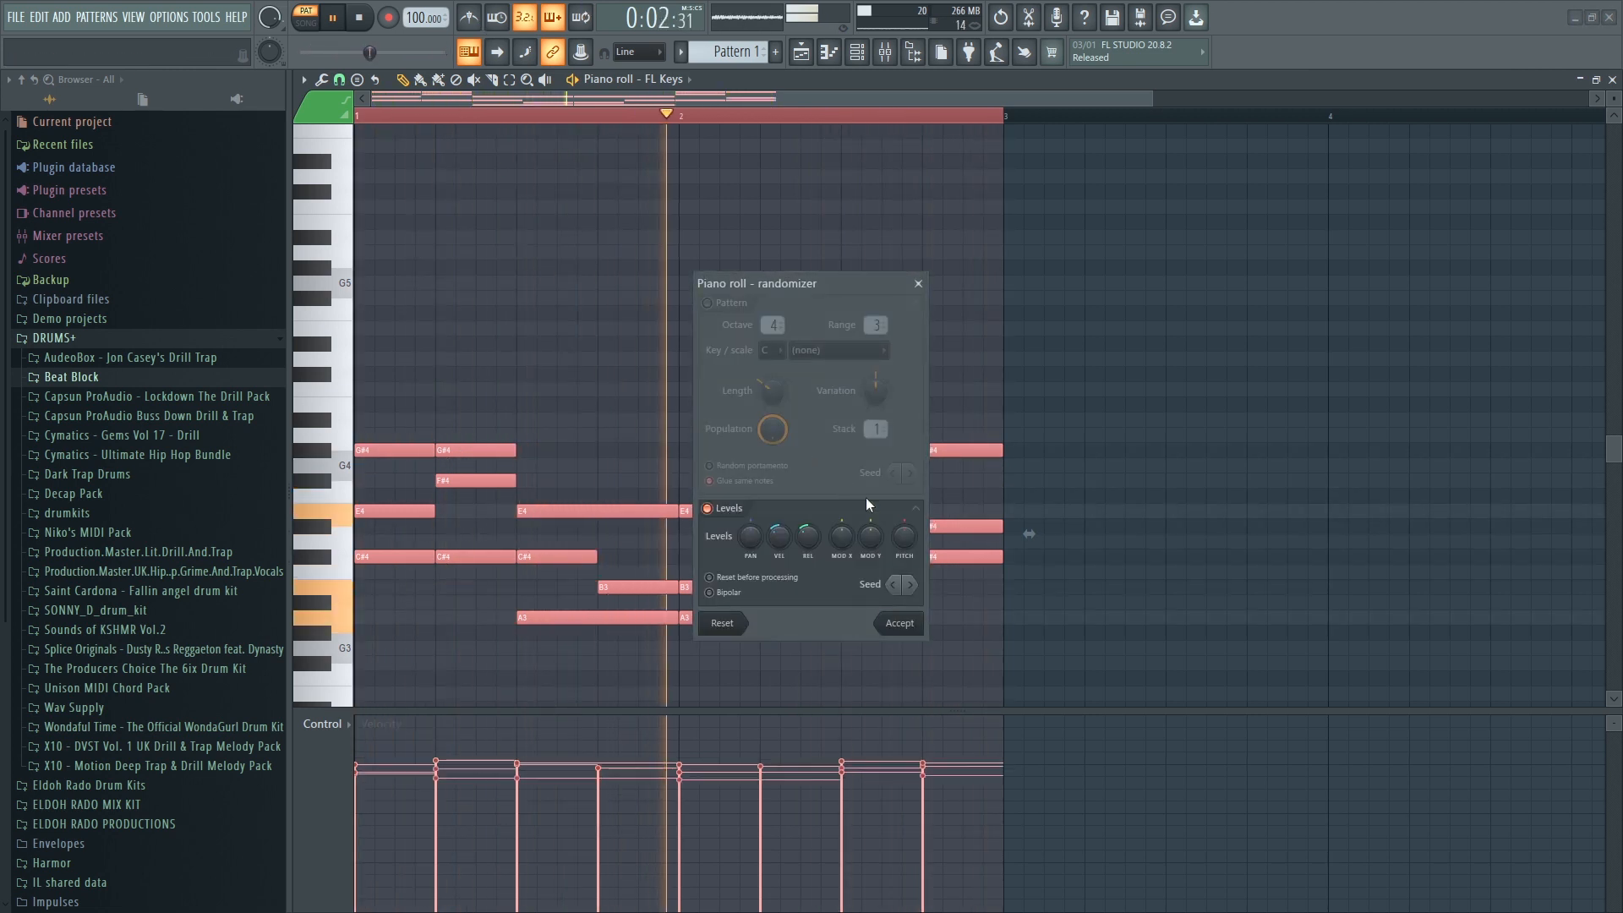
{"action": "left_click", "coordinate": [900, 623]}
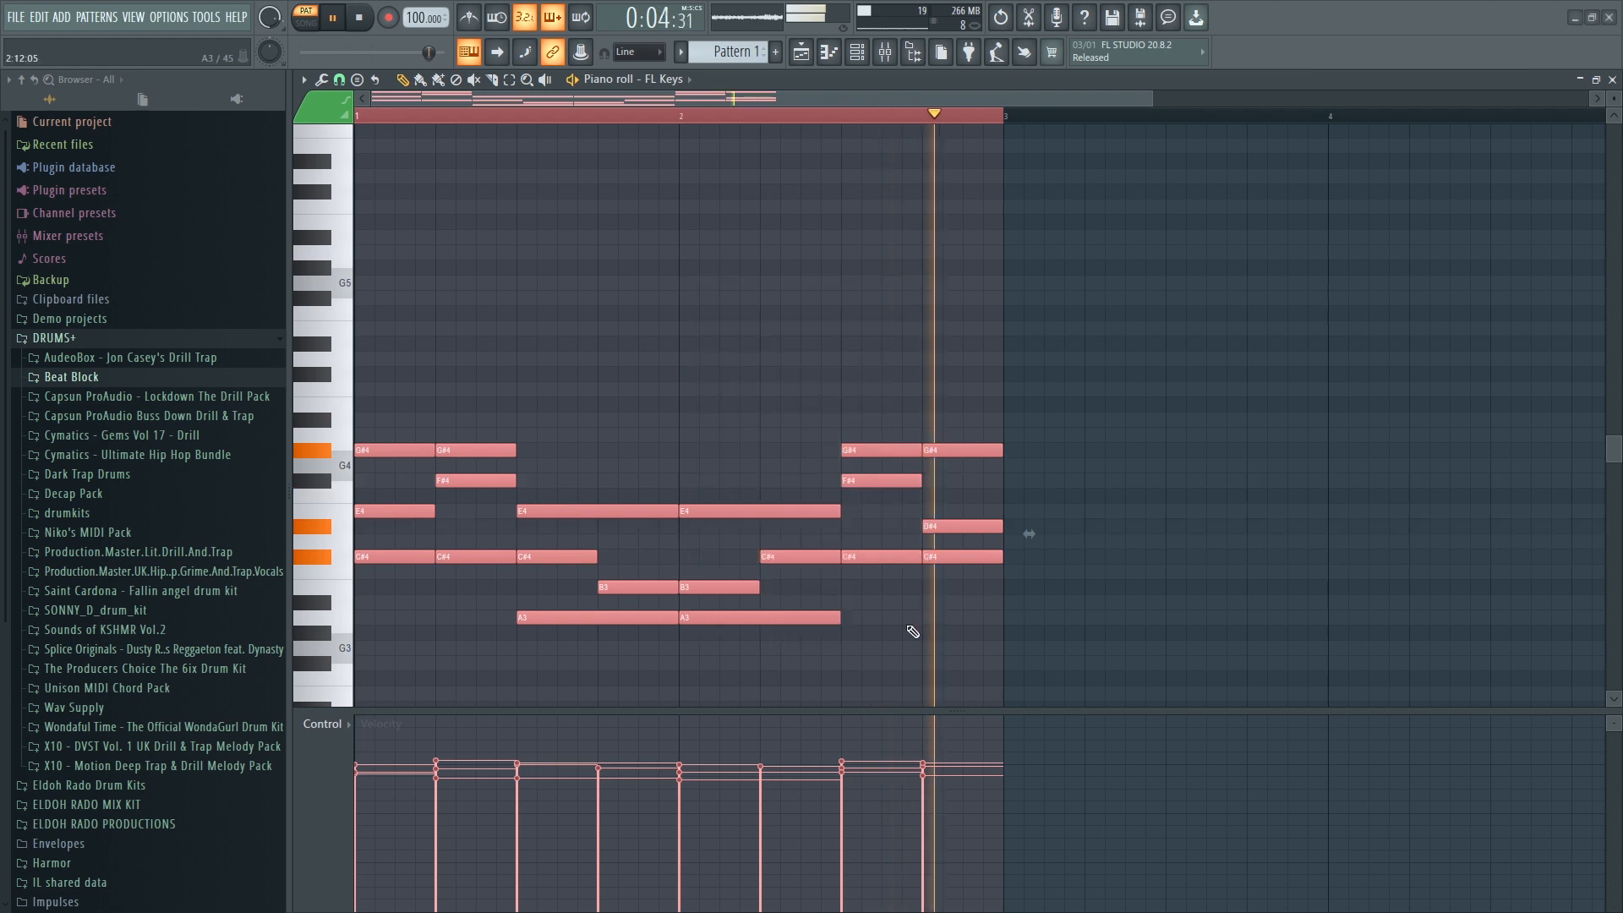
Transpose all chord notes up one octave, close the piano roll, and stop playback.
{"action": "scroll", "coordinate": [736, 732], "scroll_direction": "down", "scroll_amount": 1}
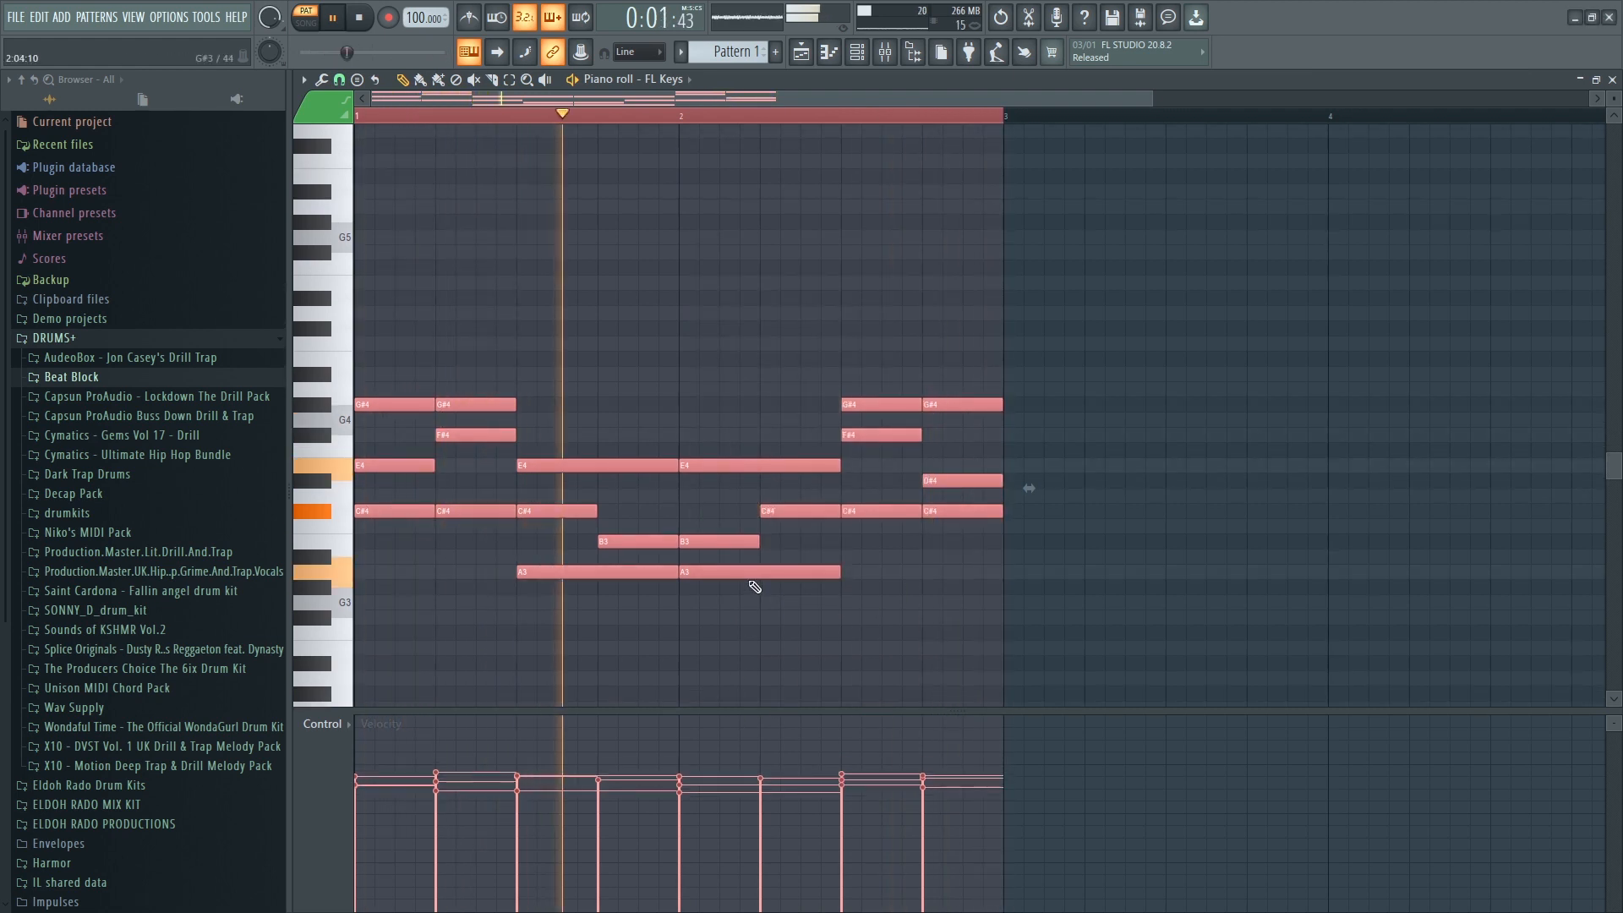
{"action": "key", "text": "ctrl+Up"}
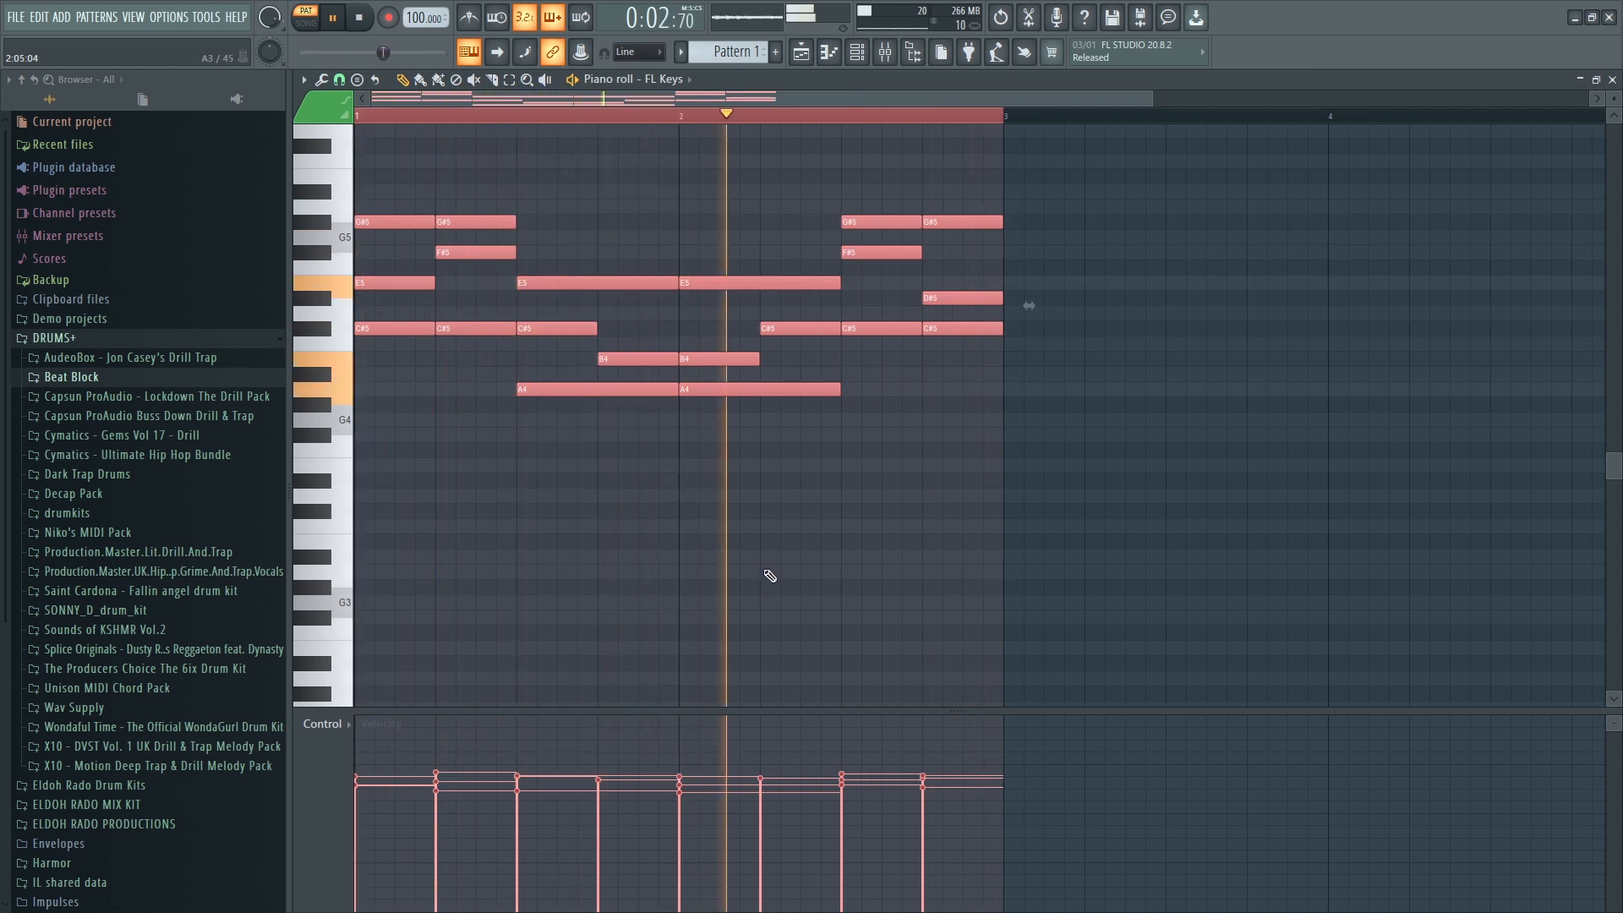
{"action": "left_click", "coordinate": [1613, 79]}
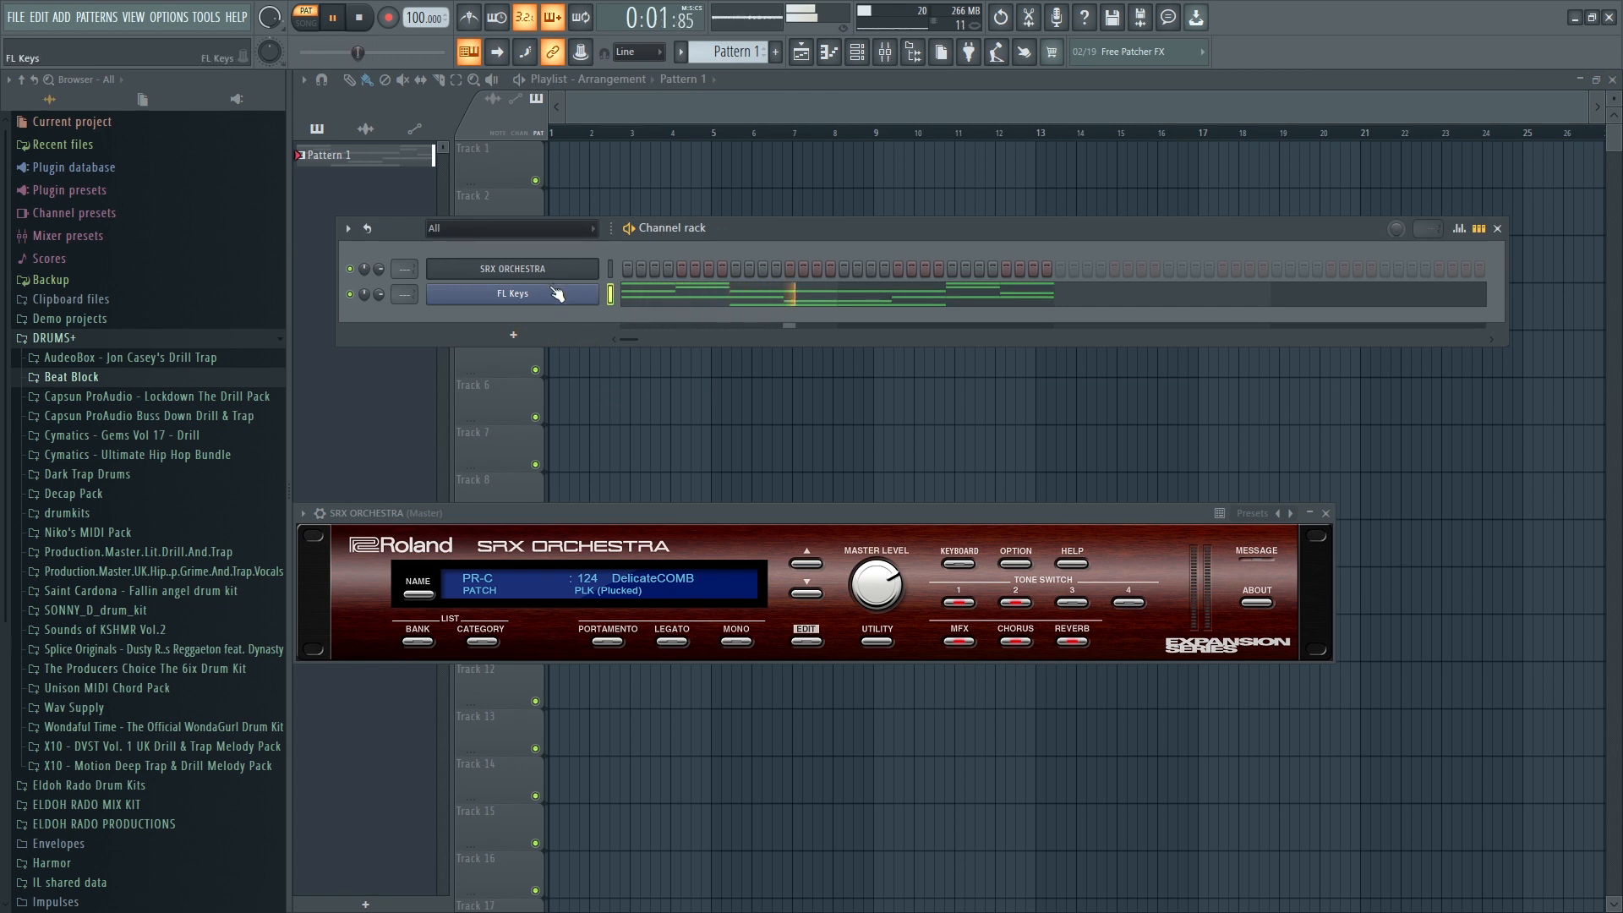
{"action": "key", "text": "space"}
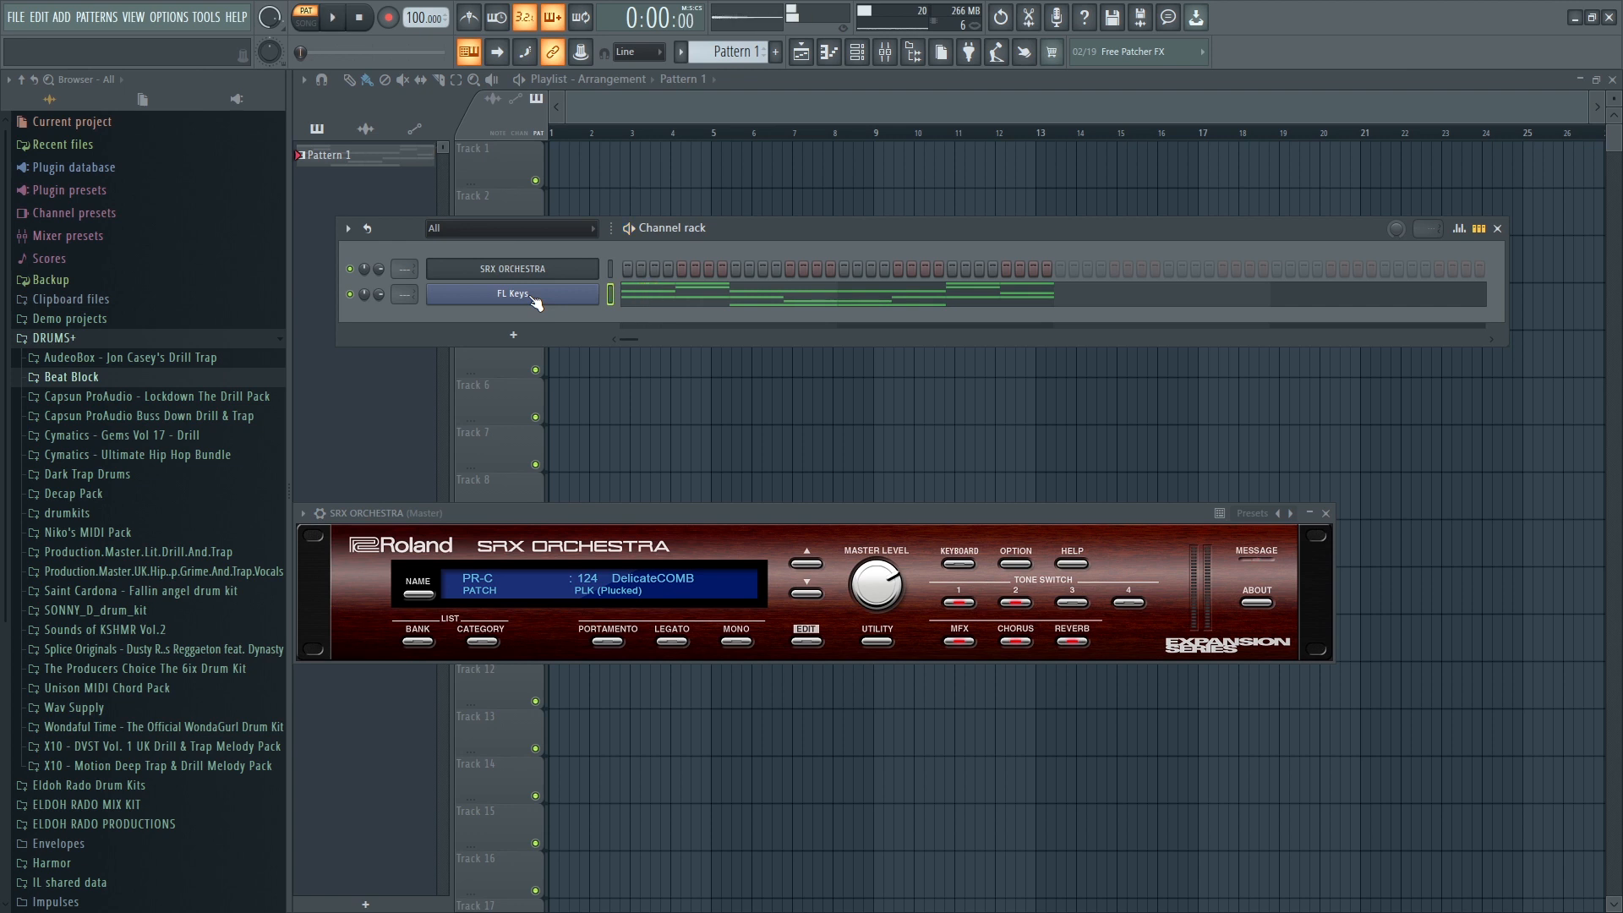
Open the SRX ORCHESTRA piano roll, place a short C#5-E5-G#5 chord at the start of bar 1, and play it briefly.
{"action": "right_click", "coordinate": [595, 262]}
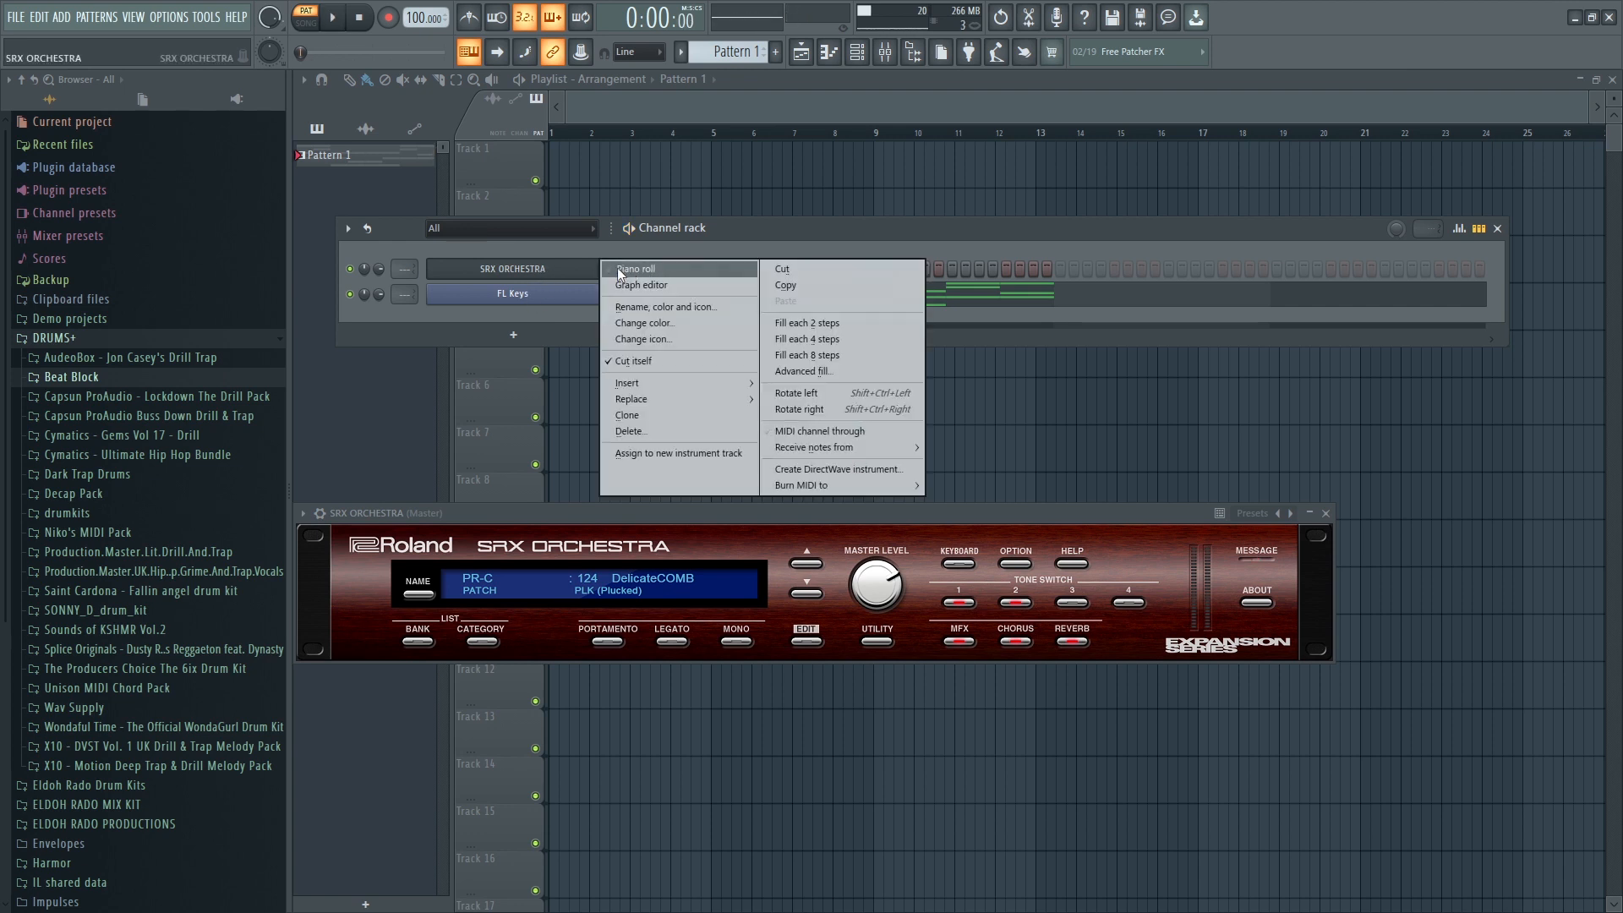
{"action": "left_click", "coordinate": [617, 267]}
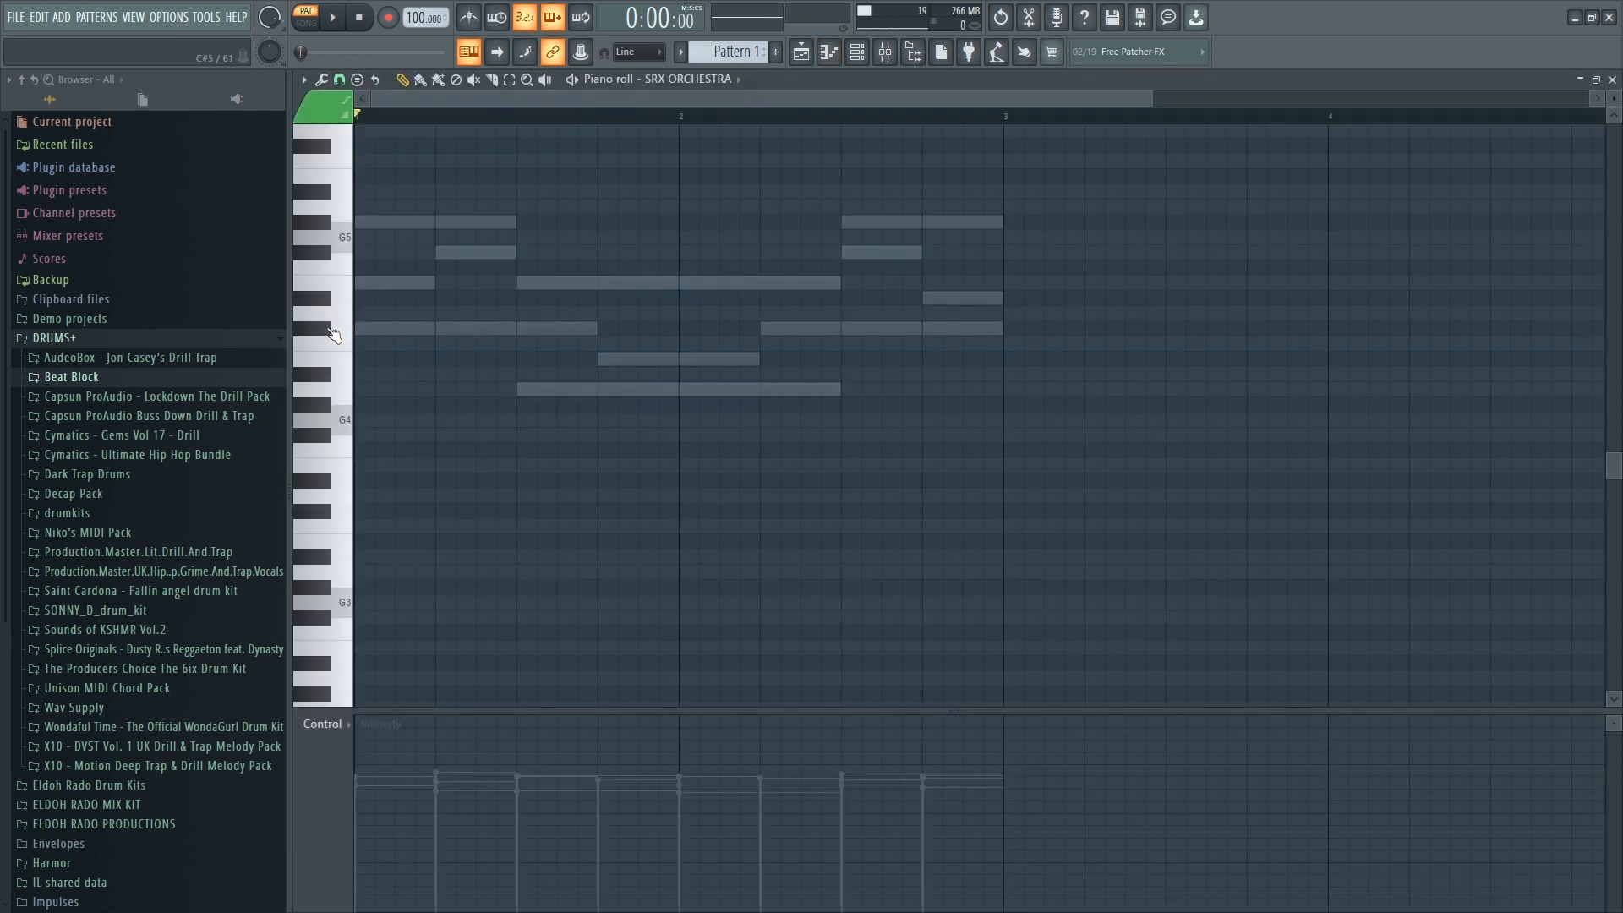
{"action": "left_click", "coordinate": [380, 327]}
{"action": "left_click_drag", "start_coordinate": [395, 328], "coordinate": [359, 329]}
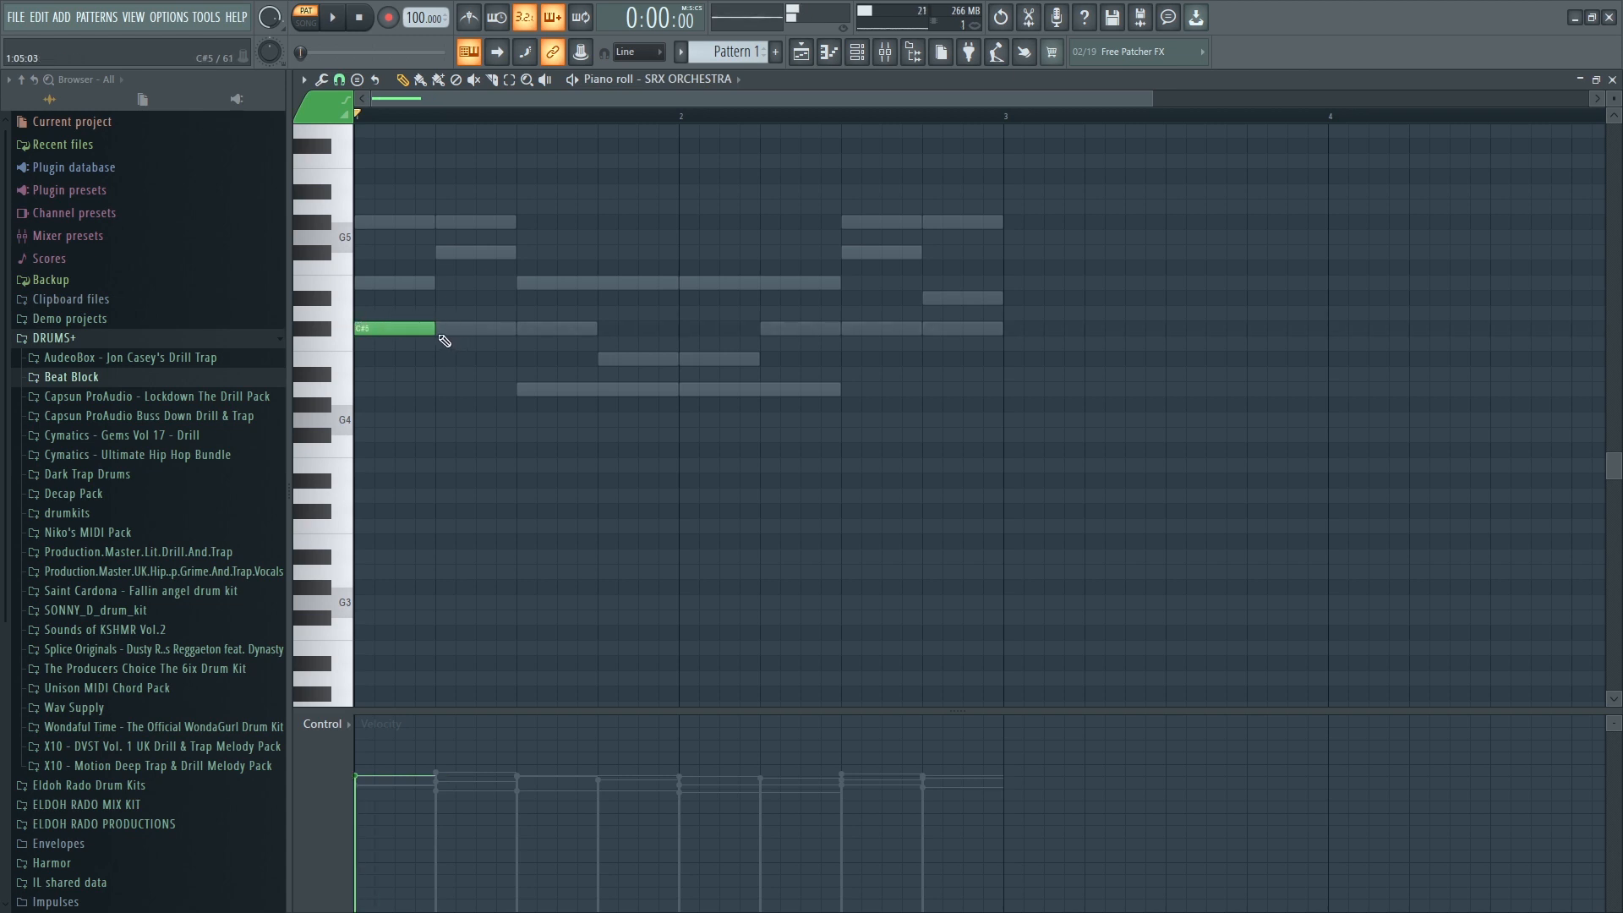
{"action": "left_click", "coordinate": [366, 282]}
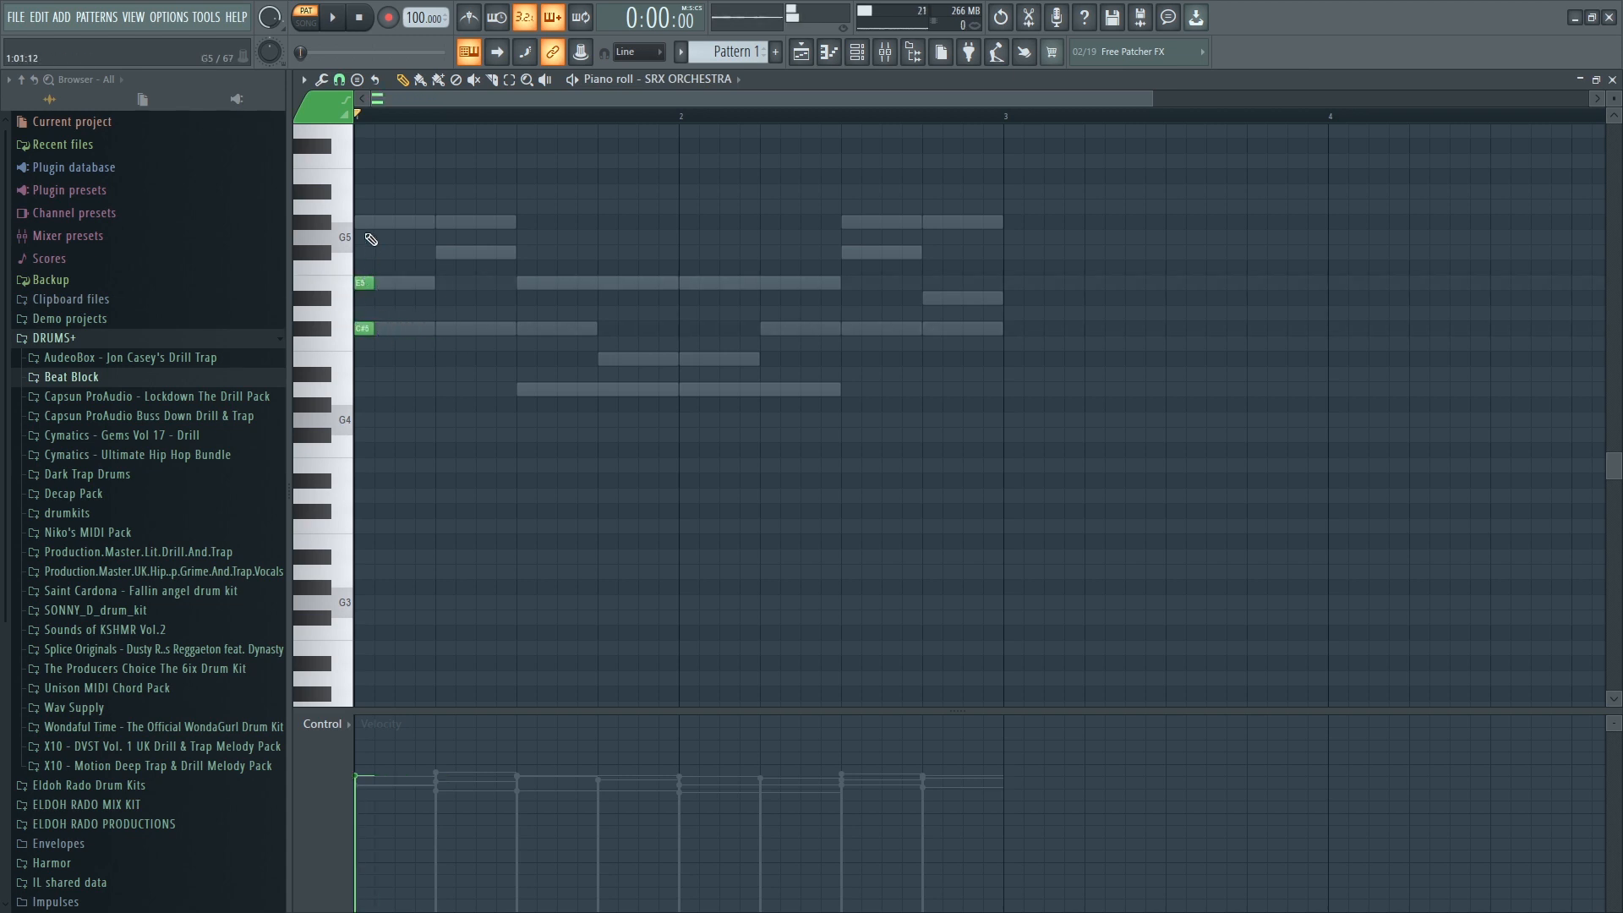
{"action": "left_click", "coordinate": [365, 221]}
{"action": "key", "text": "space"}
{"action": "key", "text": "space"}
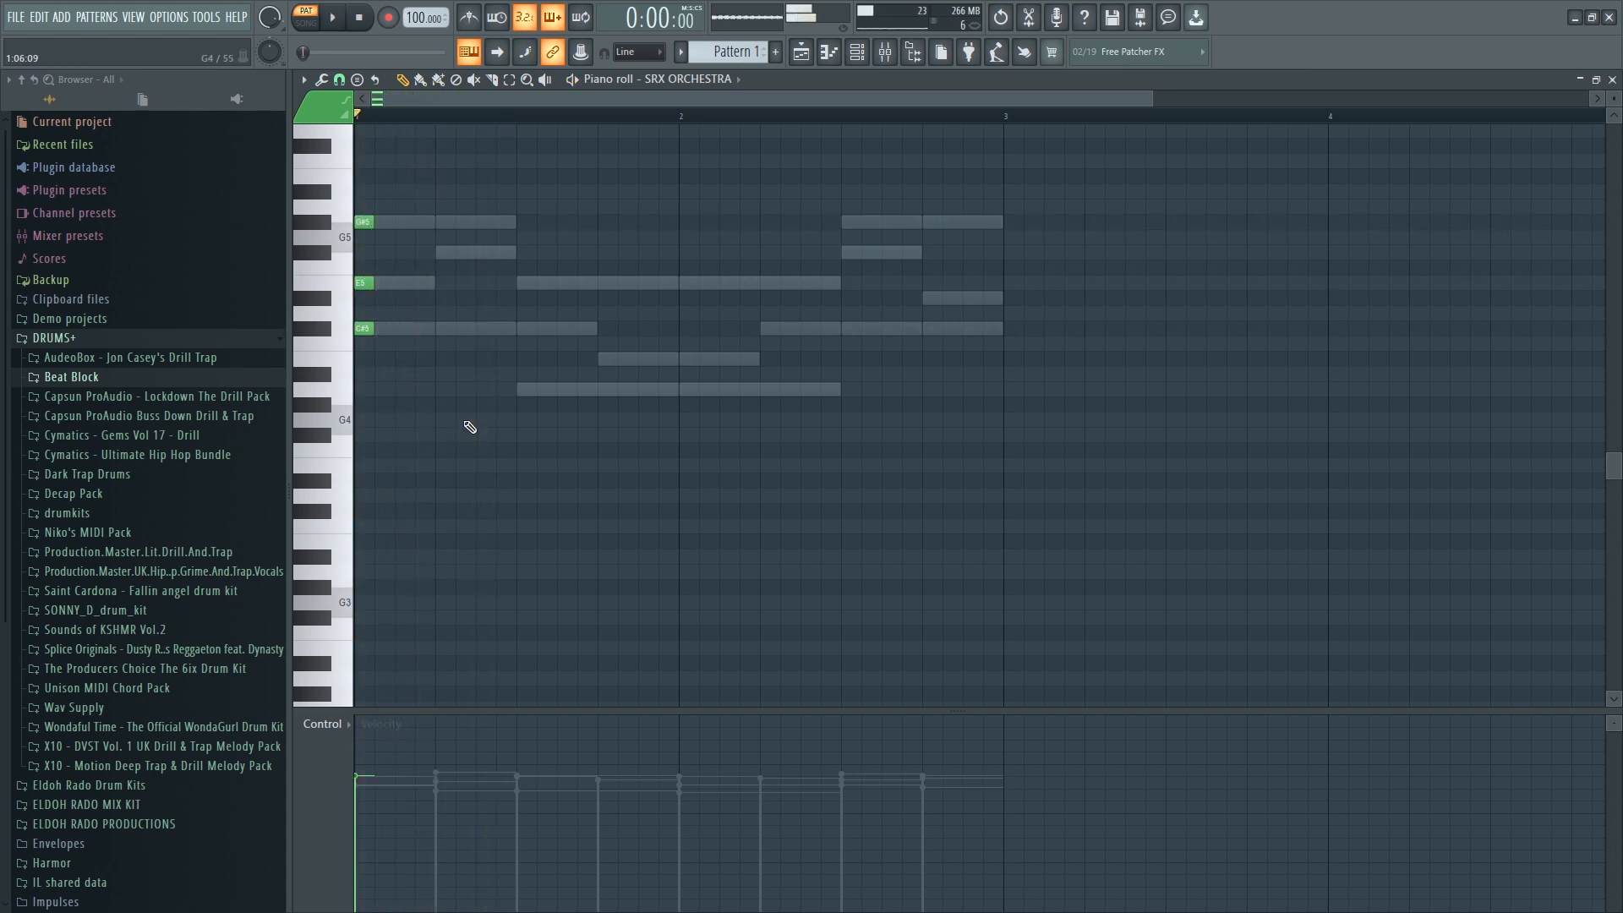
Add short stab chords A4-C#5-E5 halfway through bar 1, A4-B4-E5 at bar 2, and C#5-F#5-G#5 halfway through bar 2.
{"action": "left_click", "coordinate": [525, 391]}
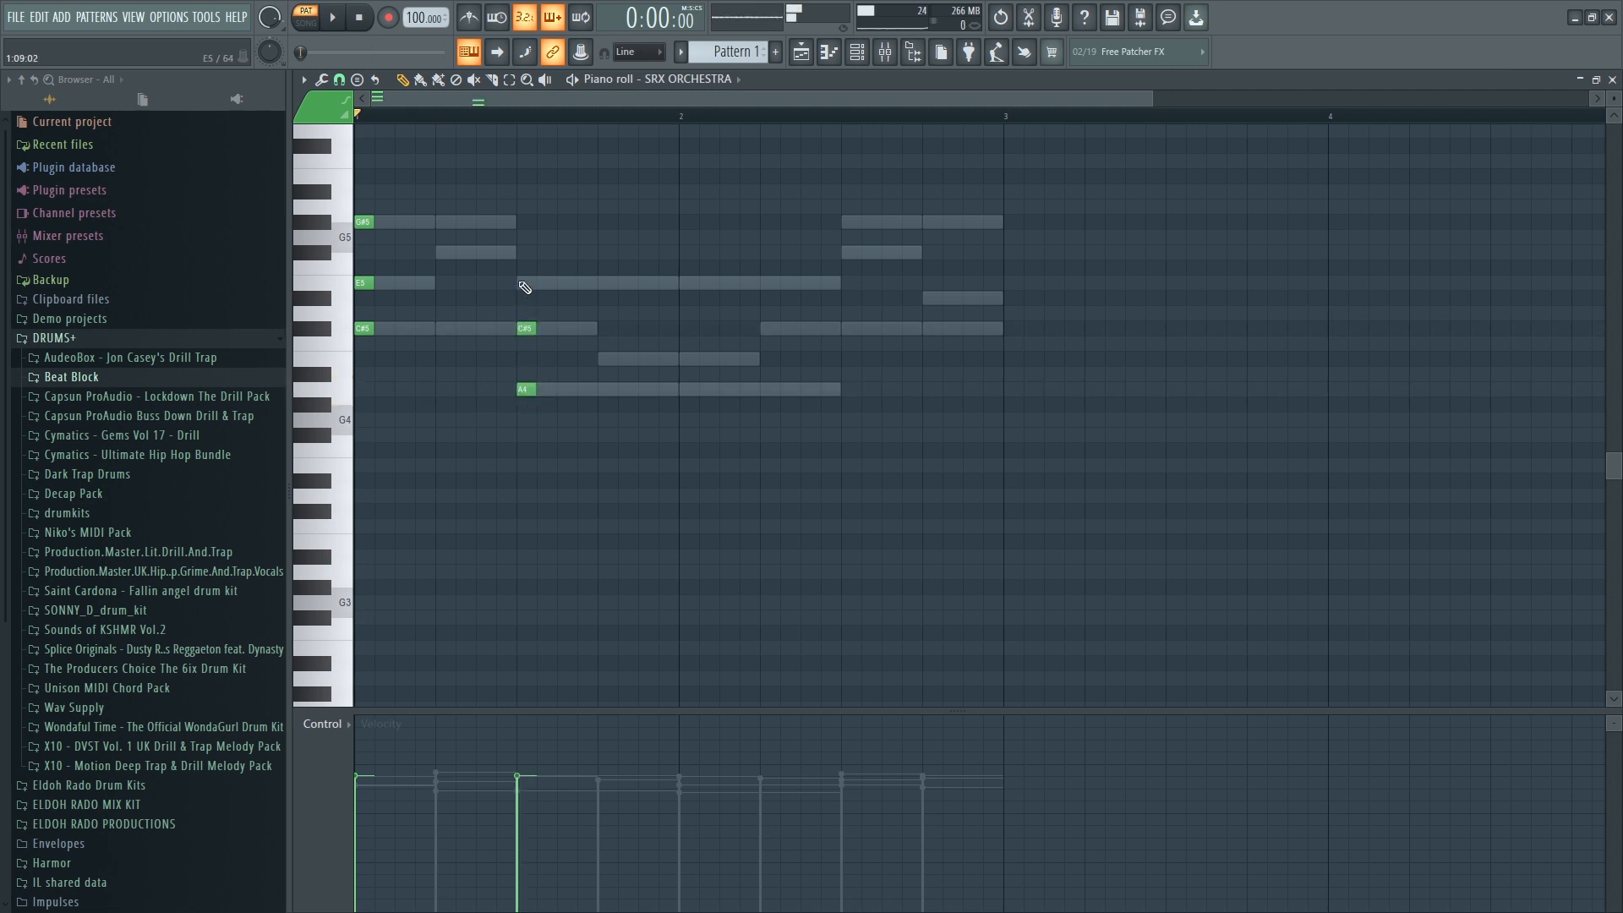
{"action": "left_click_drag", "start_coordinate": [670, 478], "coordinate": [364, 132]}
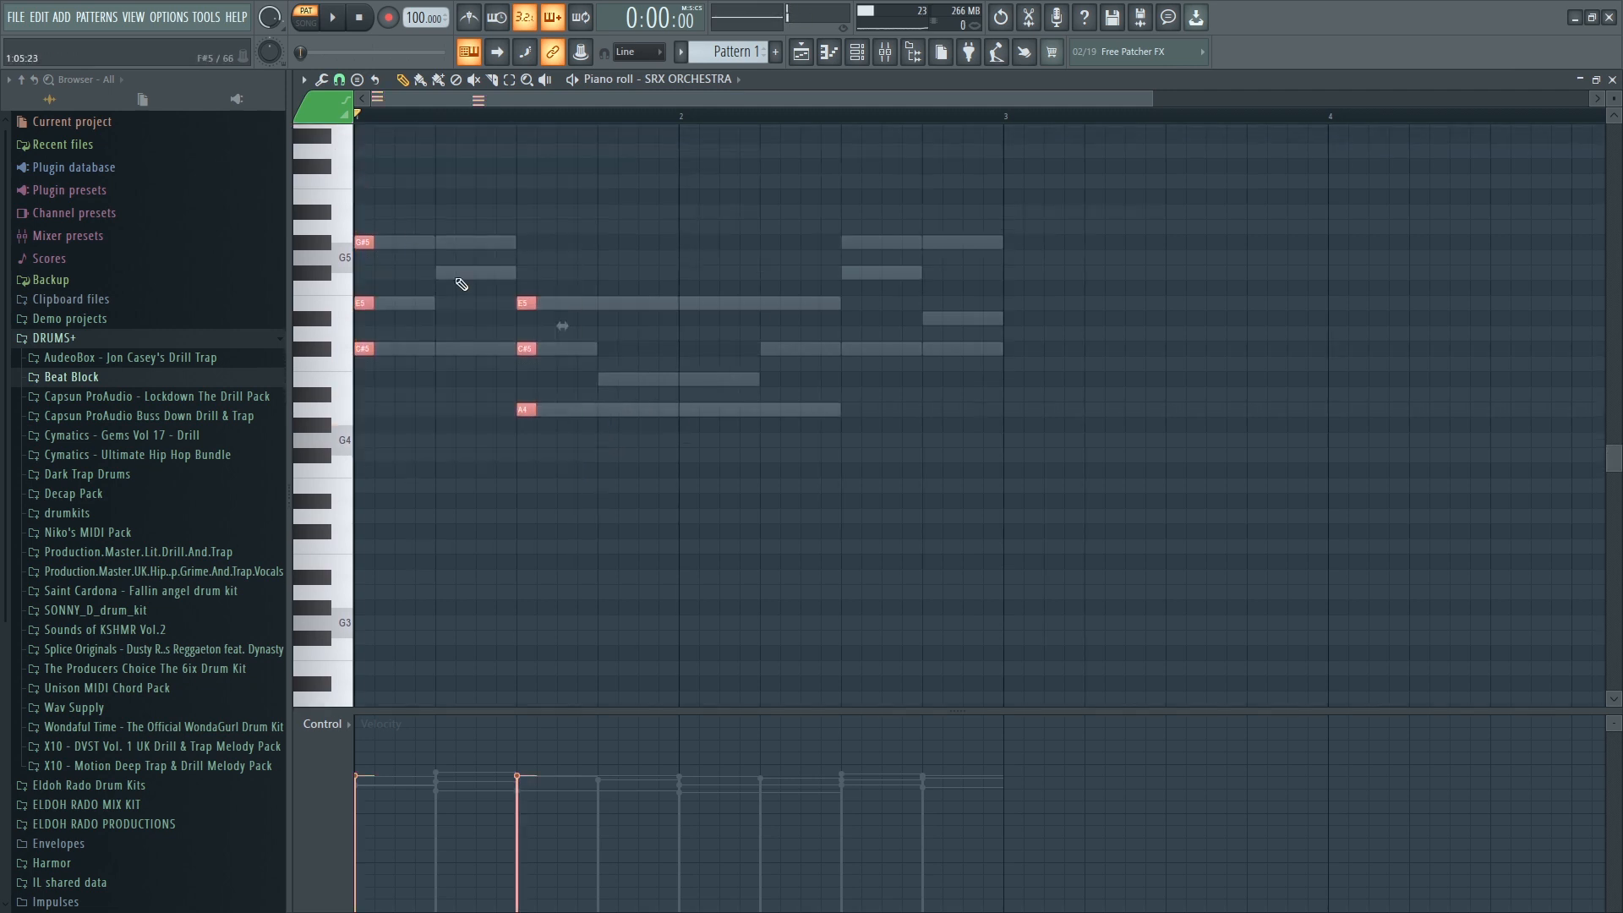
{"action": "left_click", "coordinate": [689, 411]}
{"action": "left_click", "coordinate": [688, 379]}
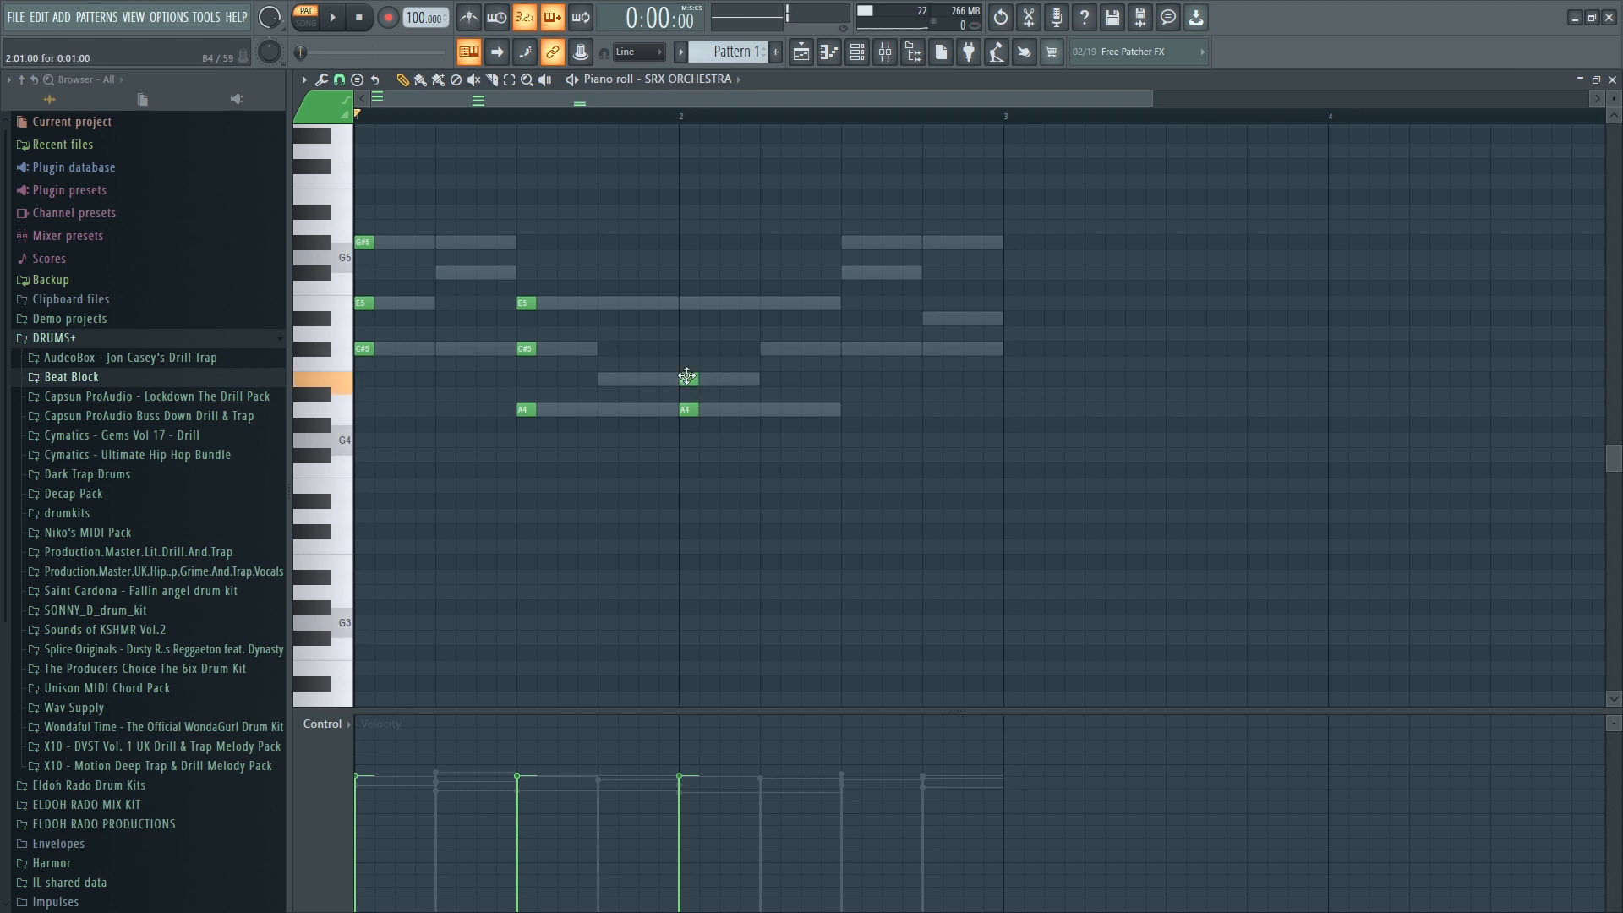
{"action": "left_click", "coordinate": [685, 302]}
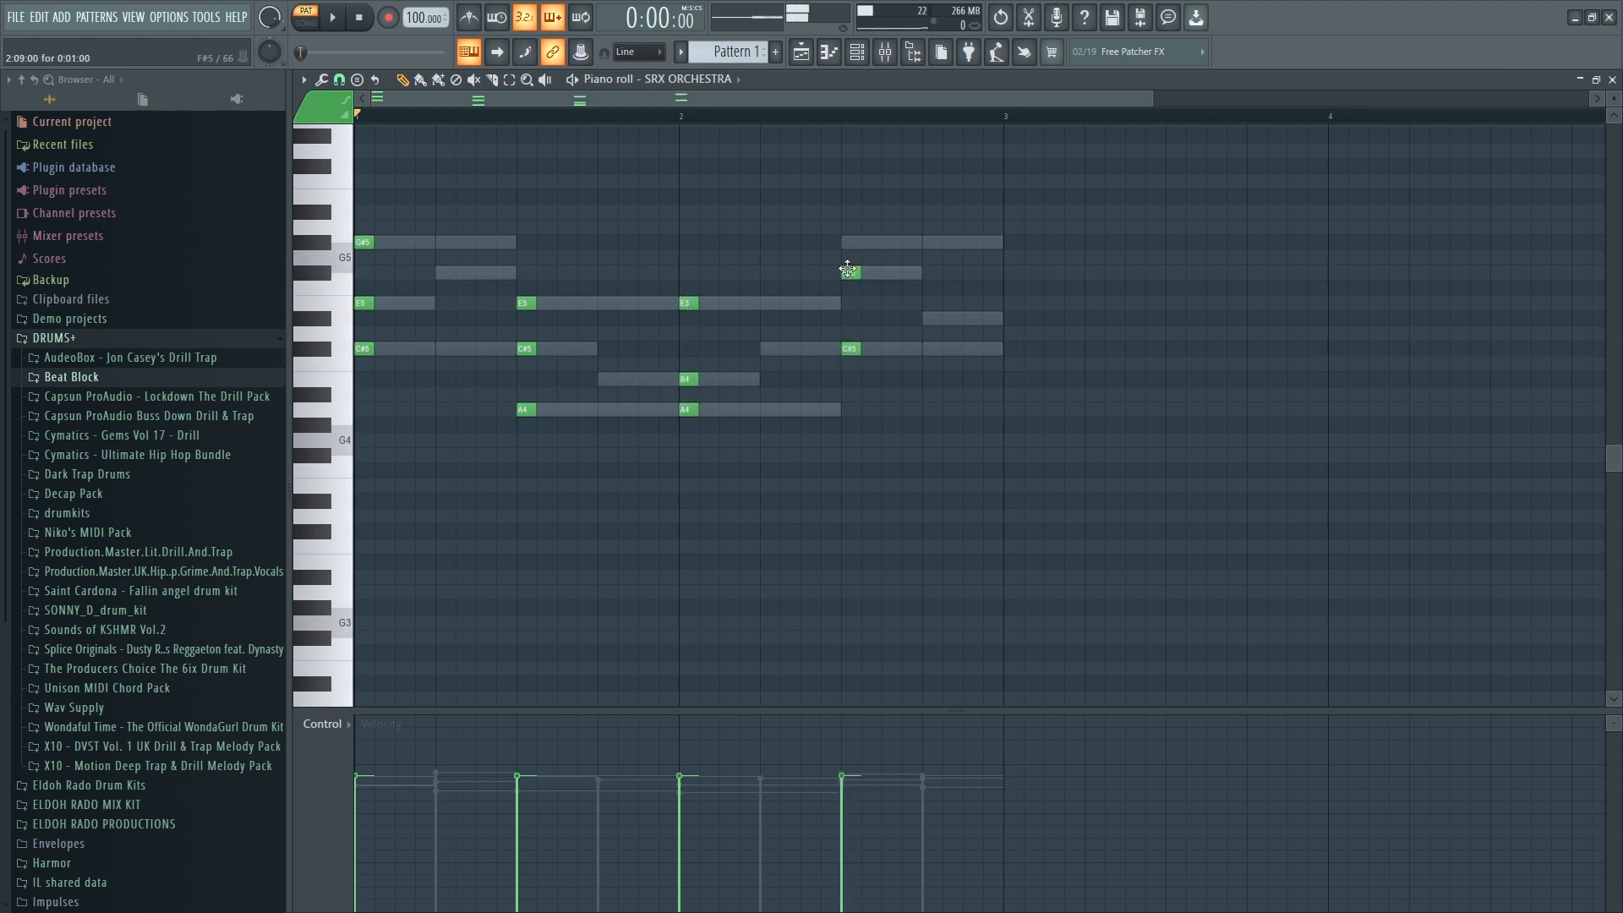
{"action": "key", "text": "space"}
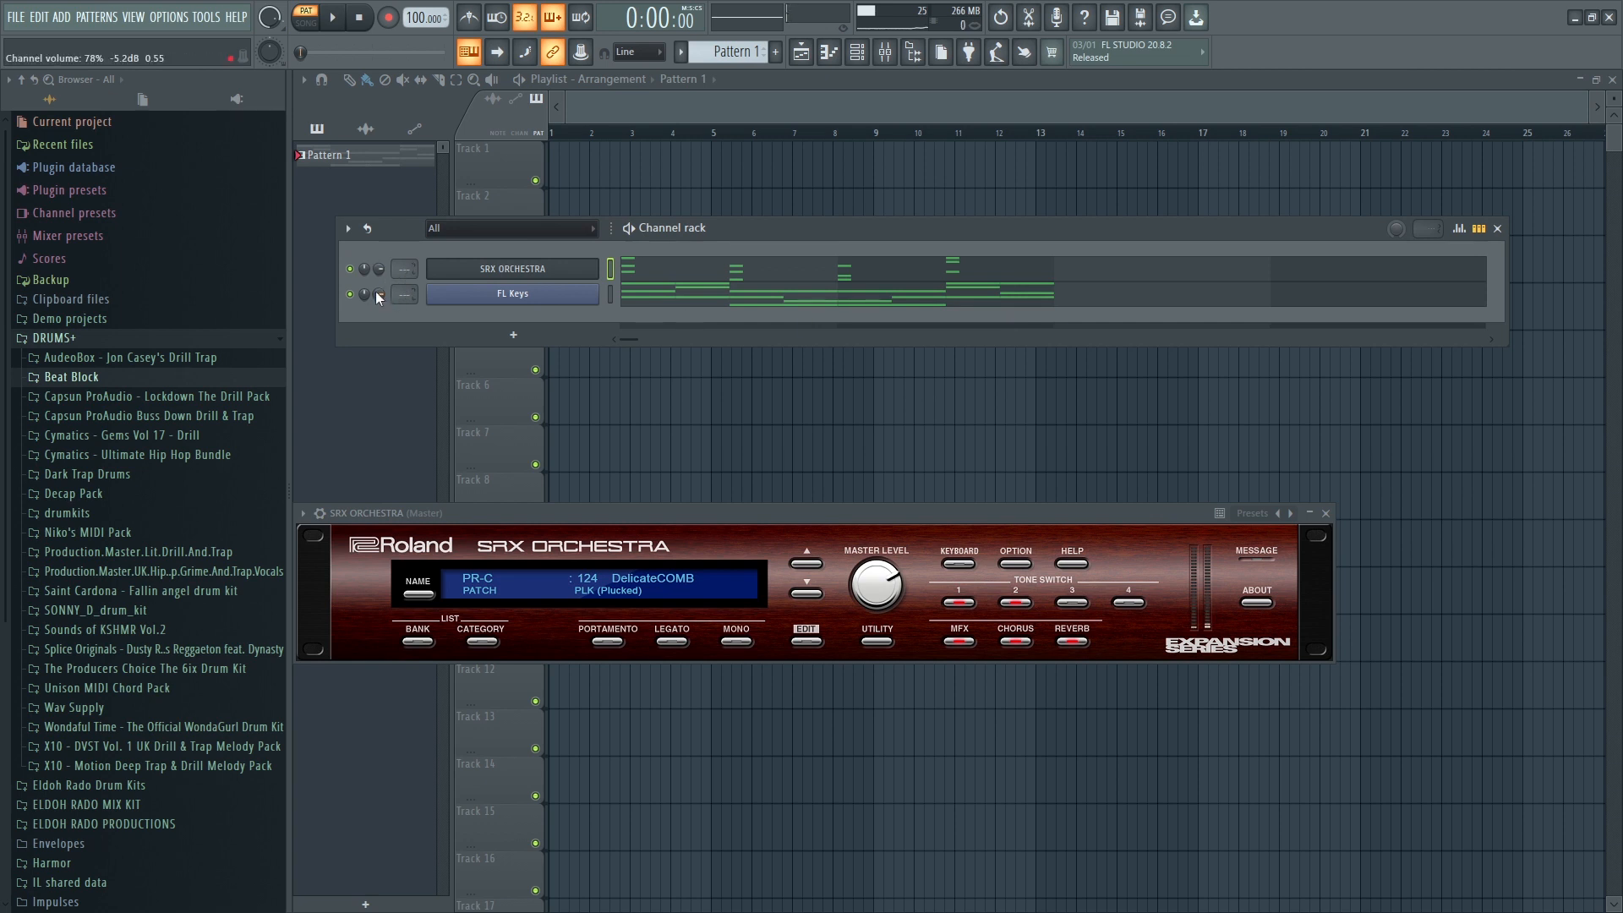
Lower the FL Keys channel volume to about 39% while the pattern plays.
{"action": "left_click_drag", "start_coordinate": [379, 293], "coordinate": [382, 279]}
{"action": "key", "text": "space"}
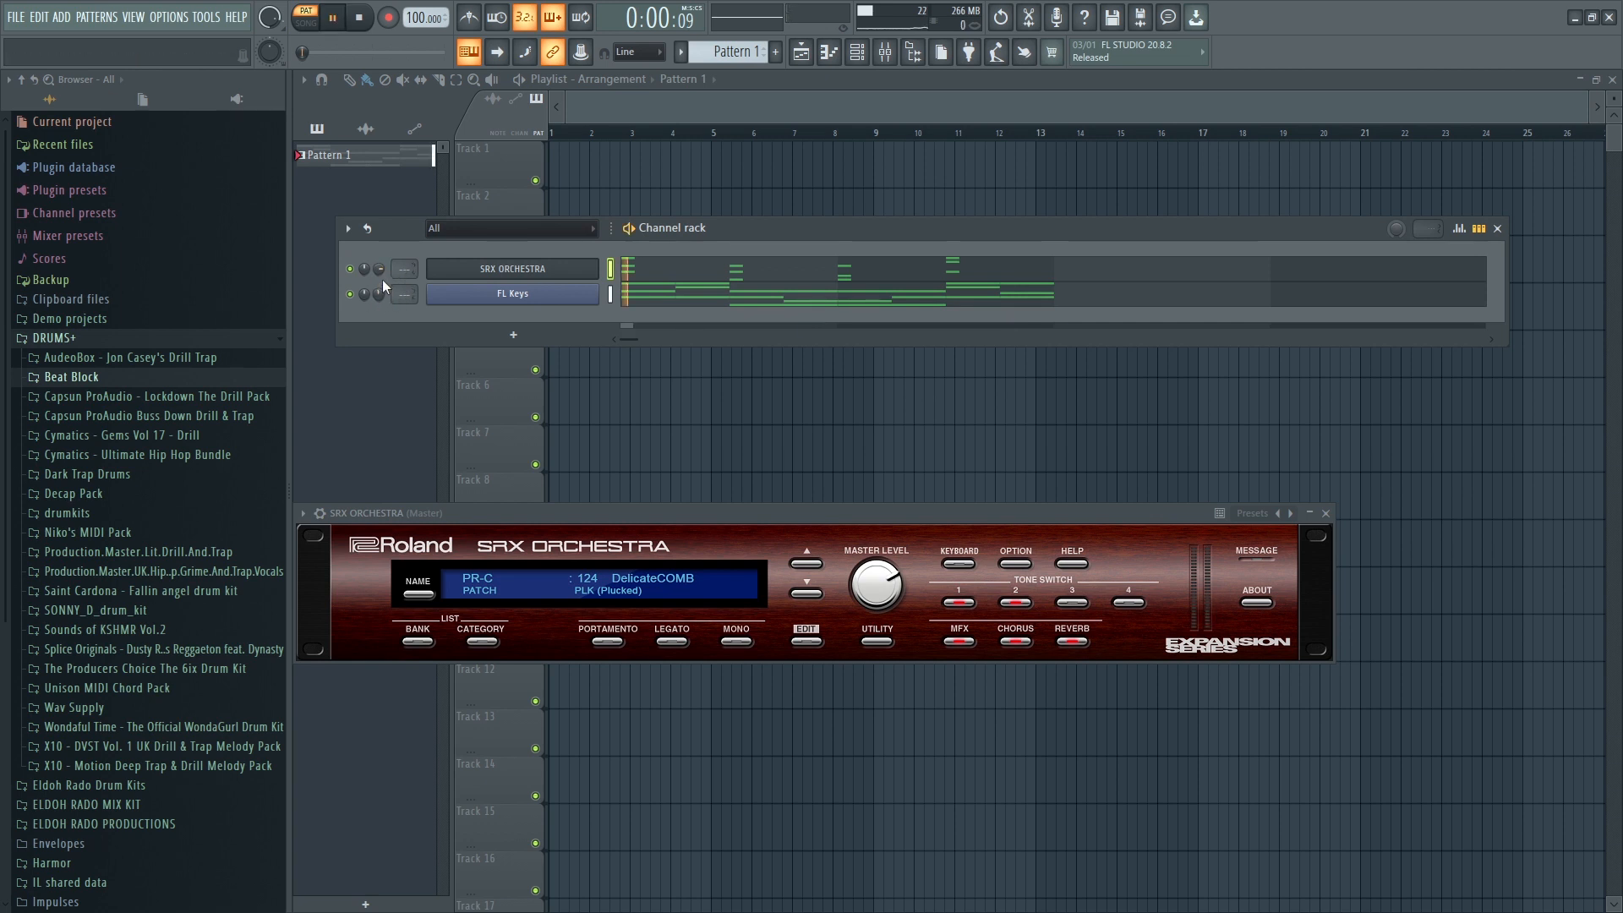
{"action": "scroll", "coordinate": [382, 295], "scroll_direction": "down", "scroll_amount": 5}
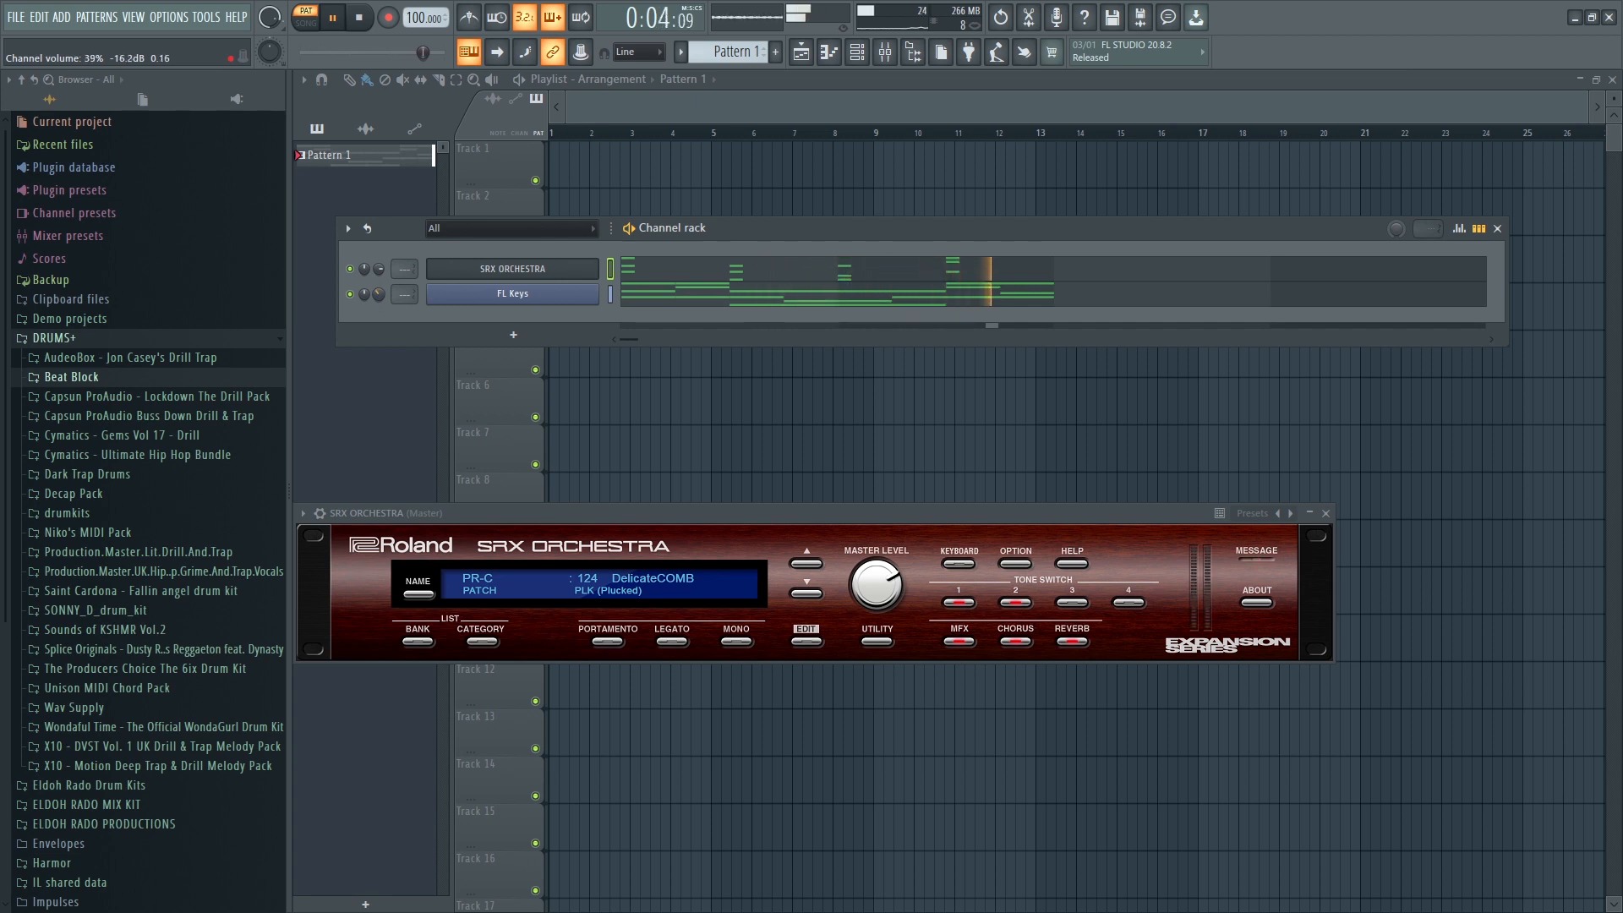
Route SRX ORCHESTRA to mixer track 1 and FL Keys to mixer track 2, open the mixer, and stop playback.
{"action": "scroll", "coordinate": [396, 299], "scroll_direction": "up", "scroll_amount": 2}
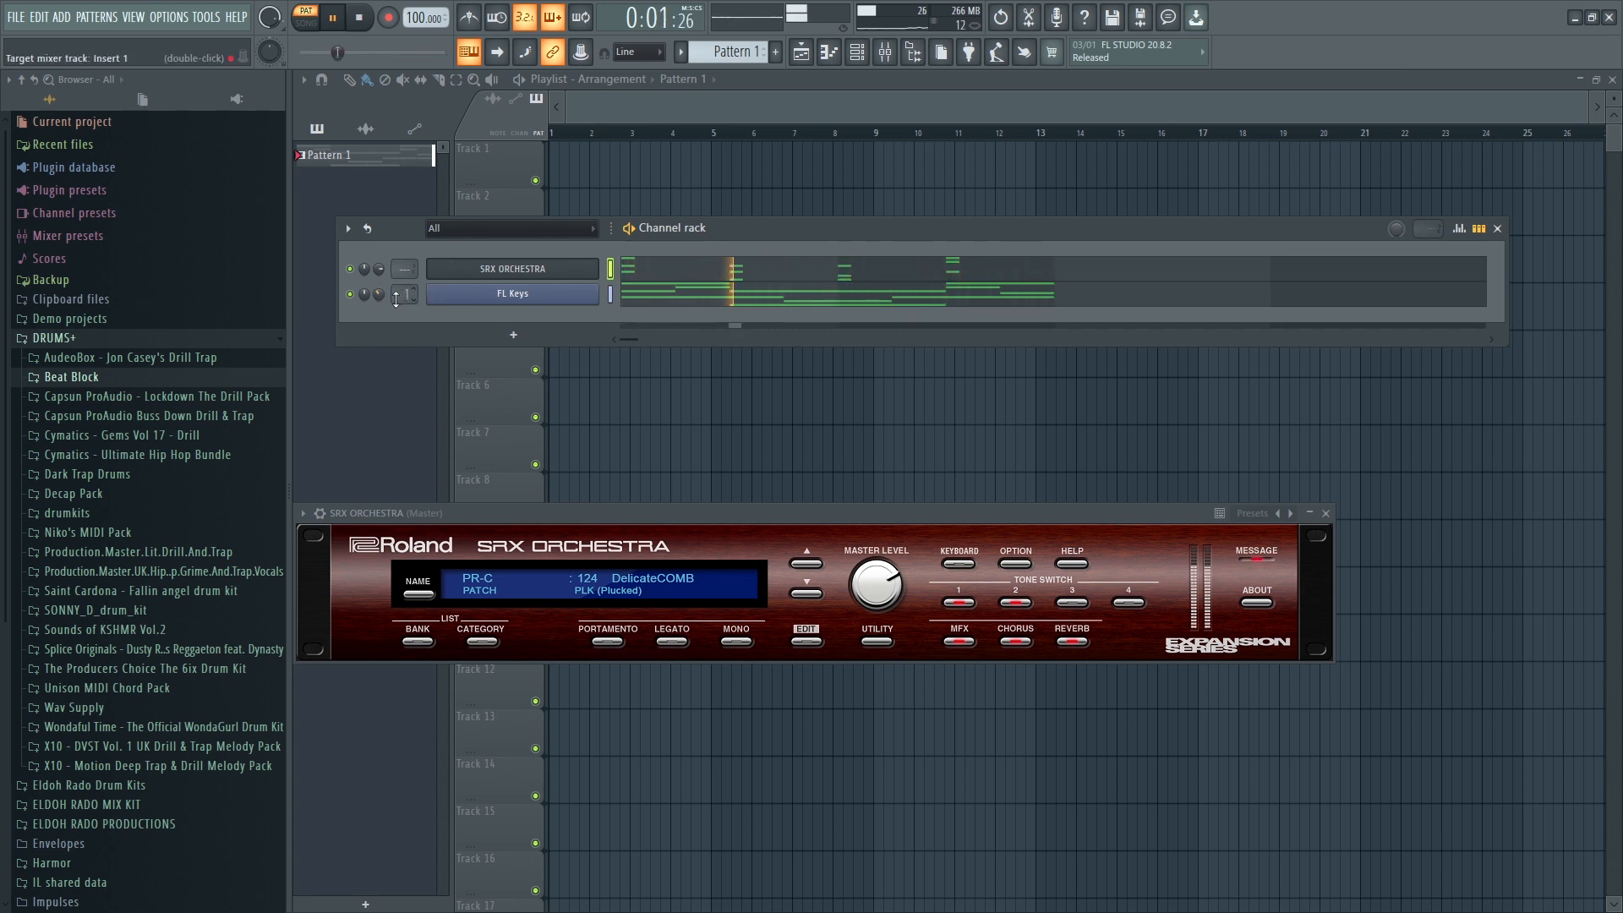
{"action": "scroll", "coordinate": [404, 277], "scroll_direction": "up", "scroll_amount": 1}
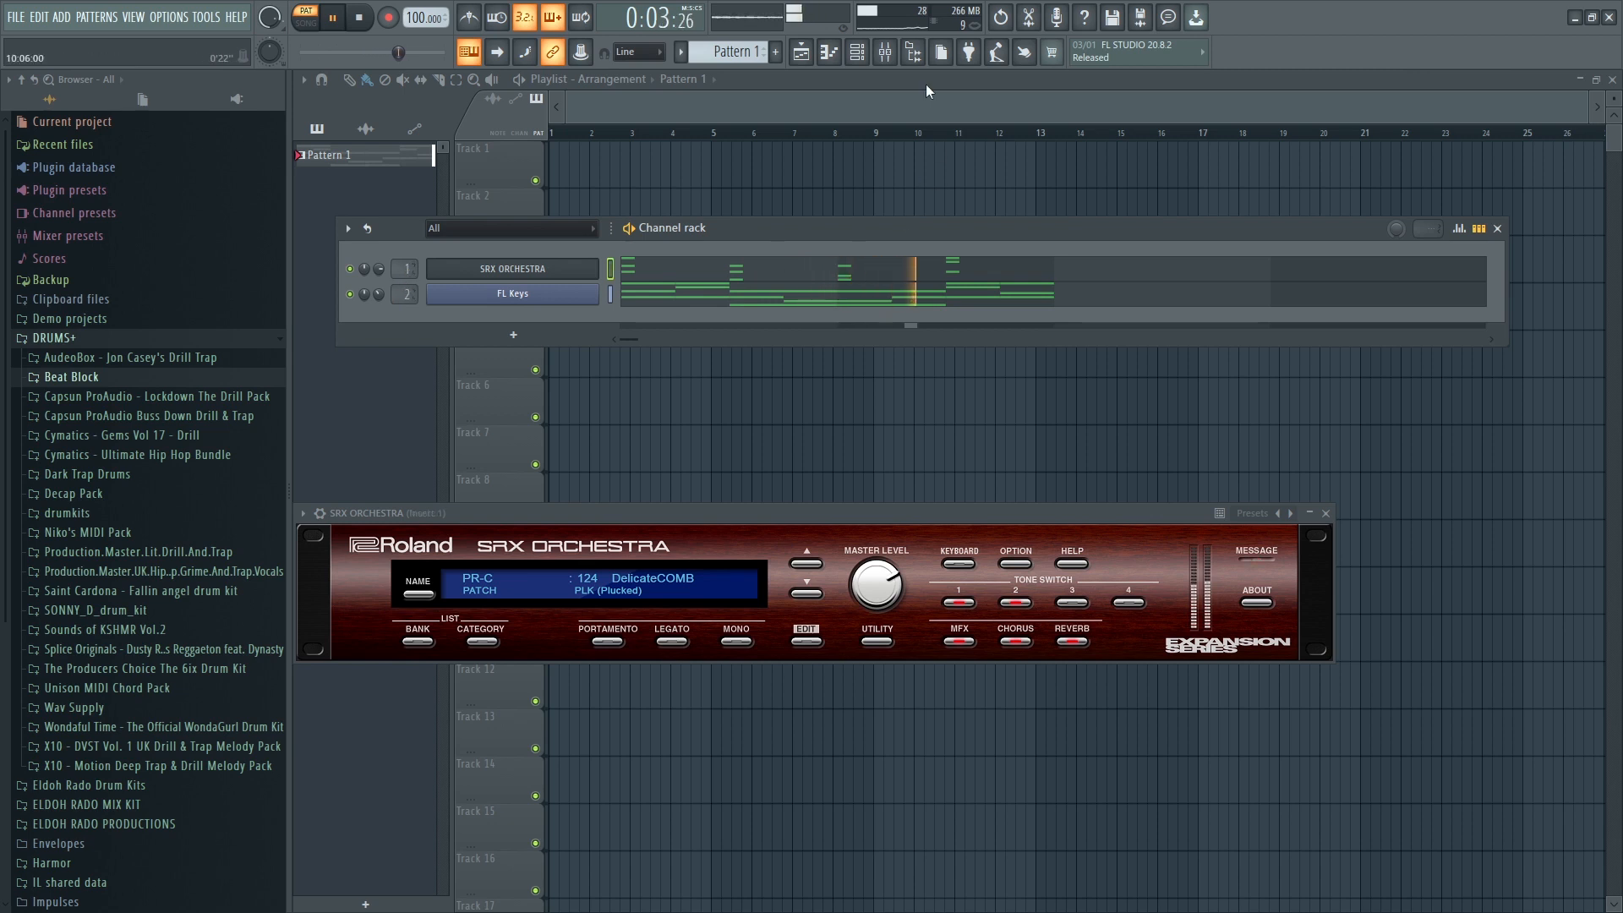
{"action": "double_click", "coordinate": [405, 277]}
{"action": "key", "text": "space"}
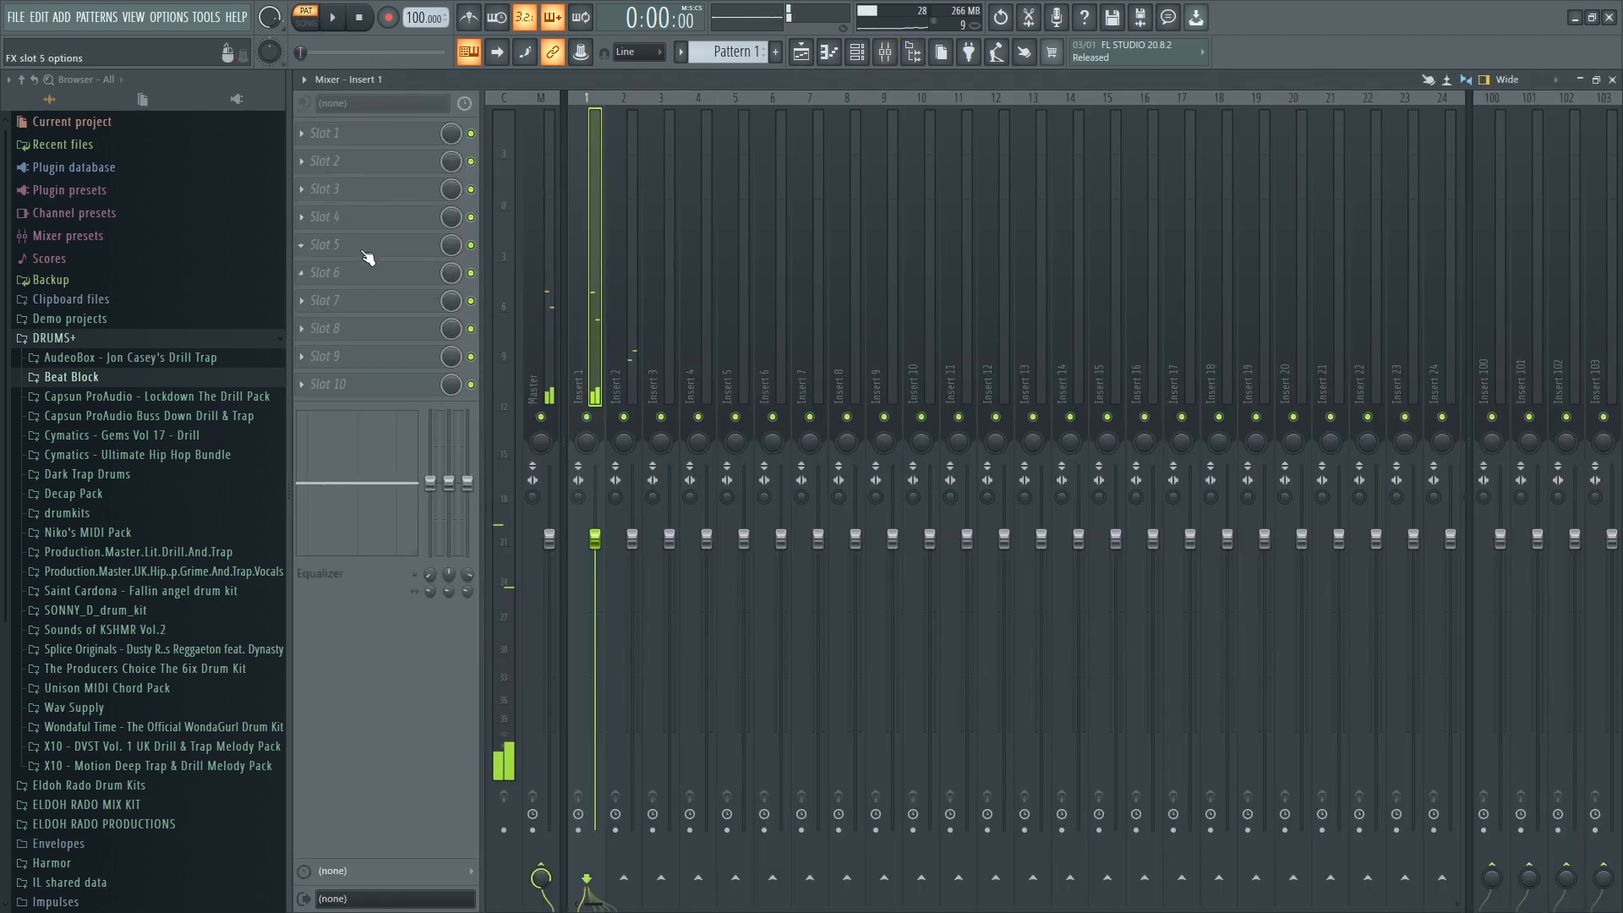
Load TR5 Classic Clipper in the Master track's slot 4, set its gain to 4.3 dB and slope to -4.7, and close the mixer.
{"action": "left_click", "coordinate": [548, 212]}
{"action": "left_click", "coordinate": [321, 222]}
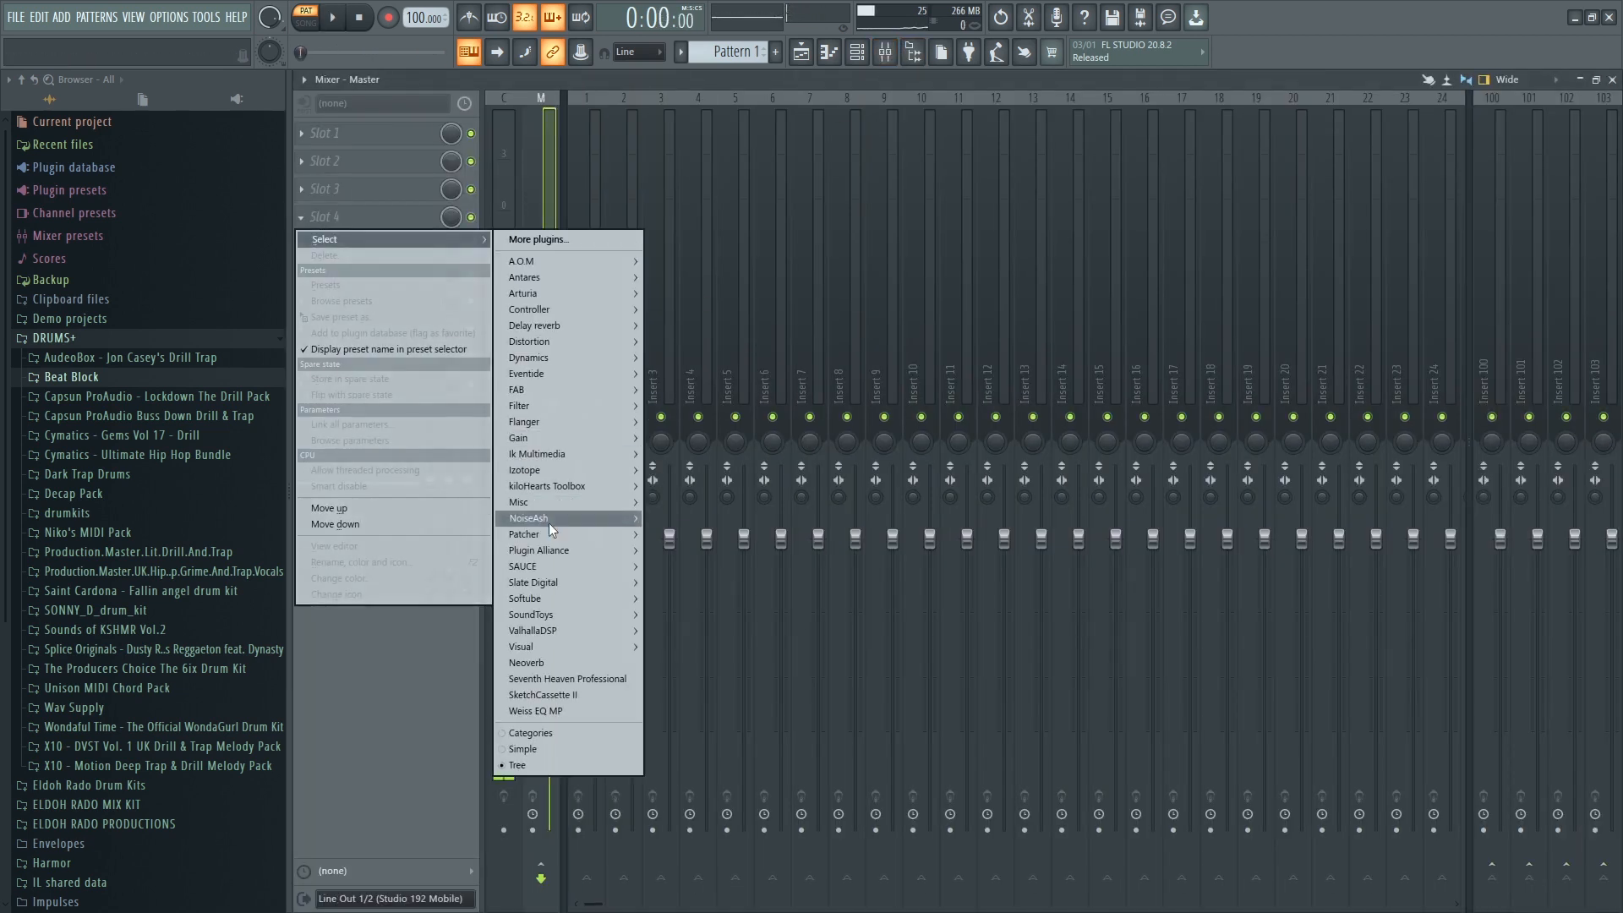
{"action": "mouse_move", "coordinate": [565, 453]}
{"action": "left_click", "coordinate": [701, 262]}
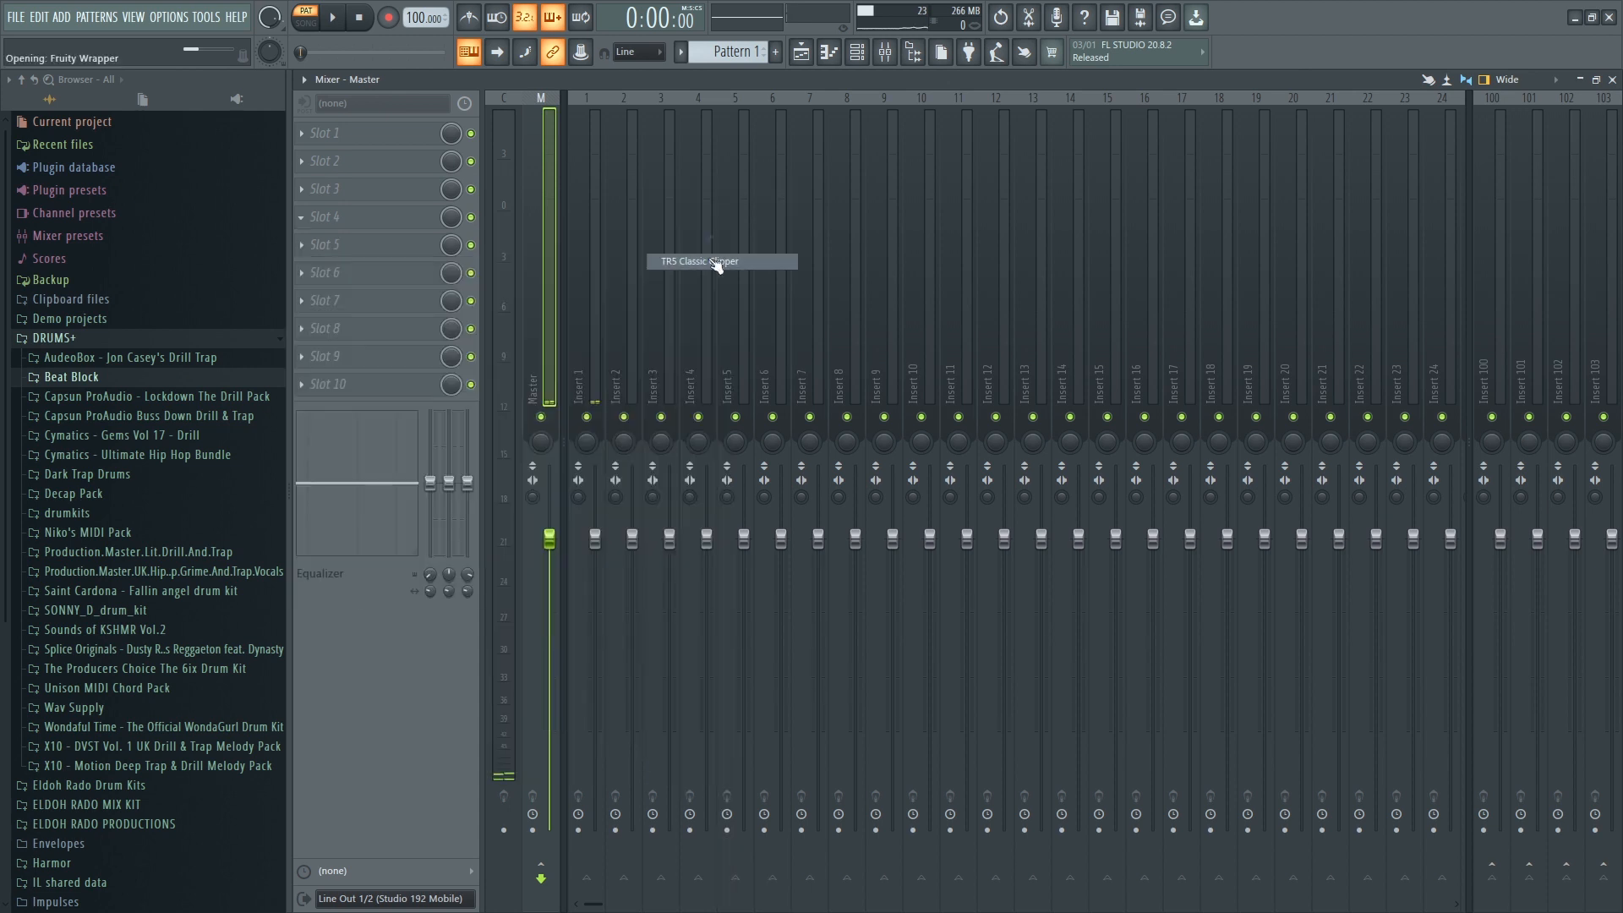
{"action": "left_click_drag", "start_coordinate": [809, 506], "coordinate": [689, 469]}
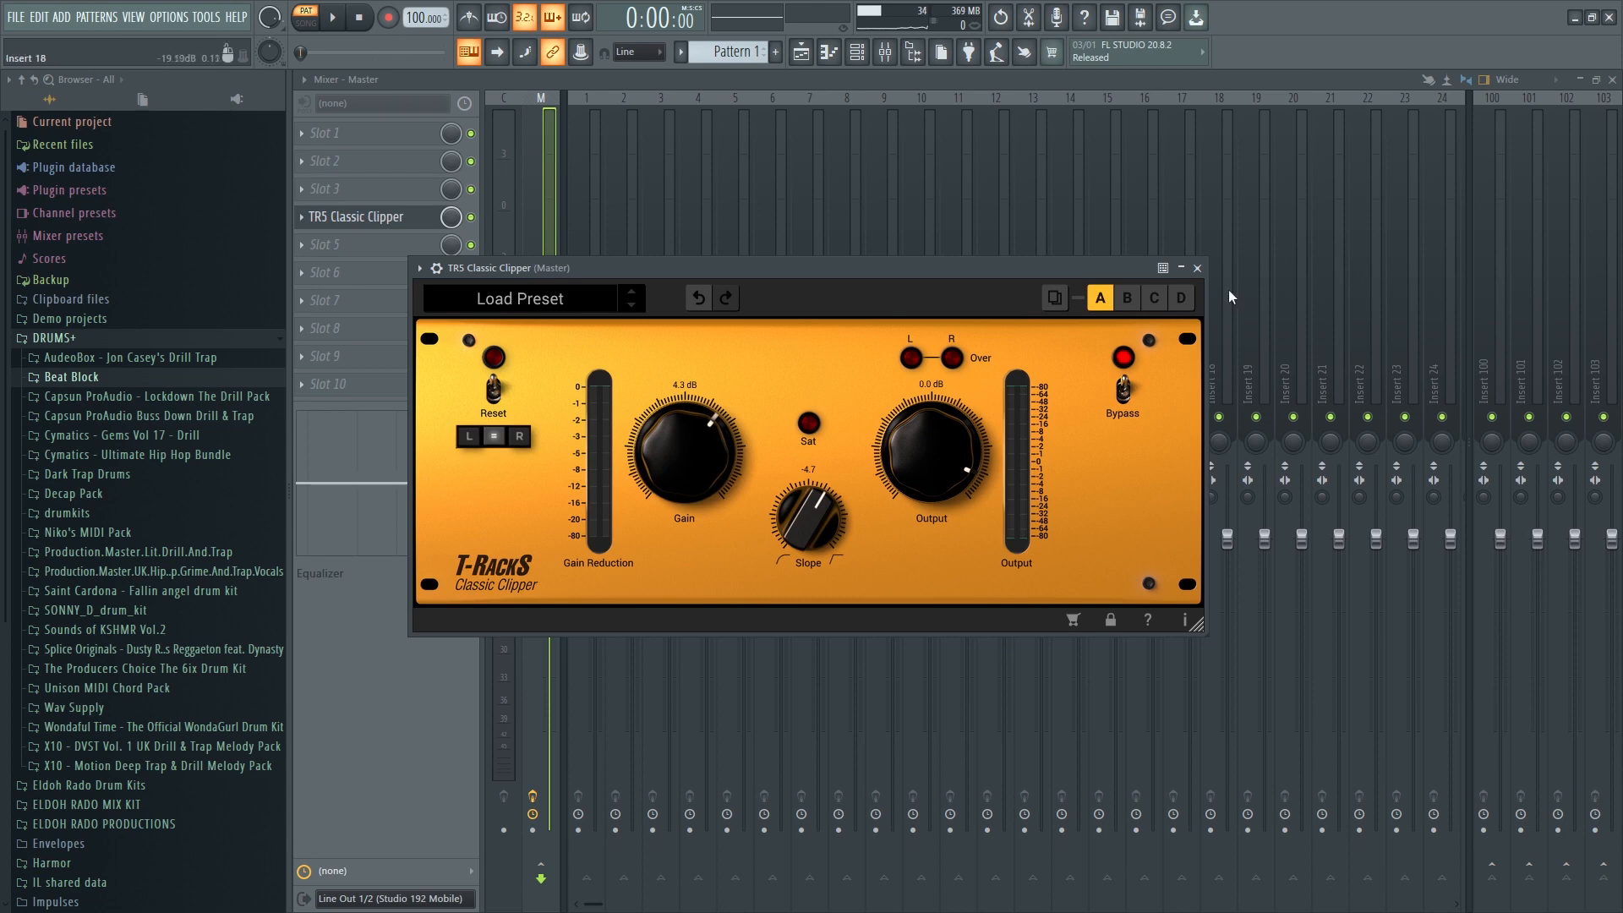
{"action": "left_click", "coordinate": [1199, 268]}
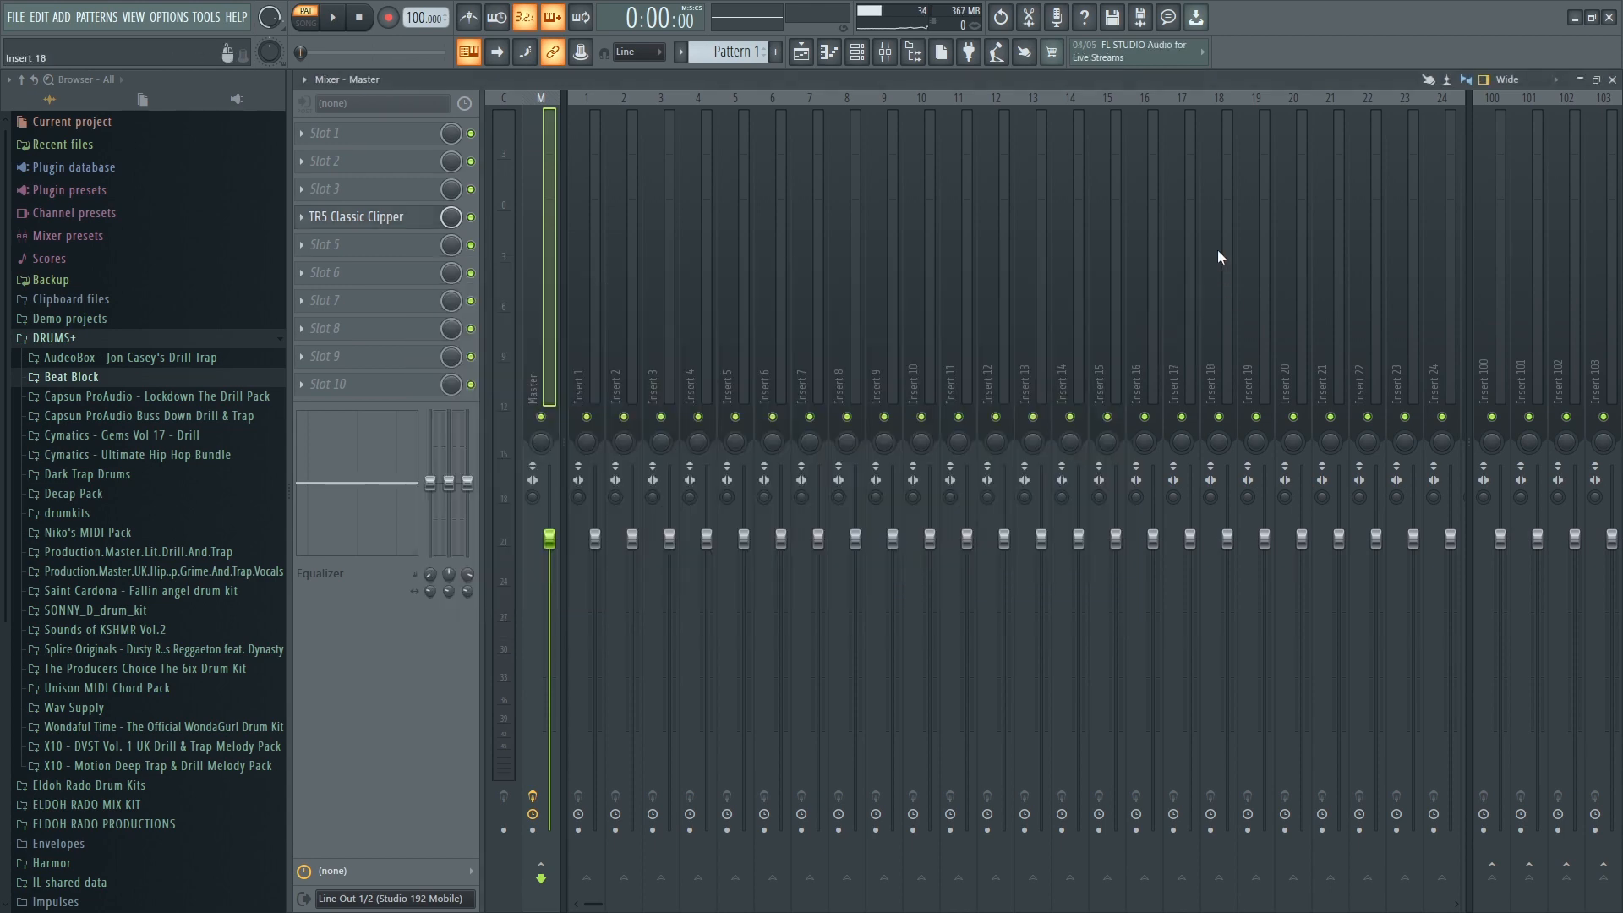
{"action": "left_click", "coordinate": [1597, 80]}
{"action": "left_click", "coordinate": [1226, 149]}
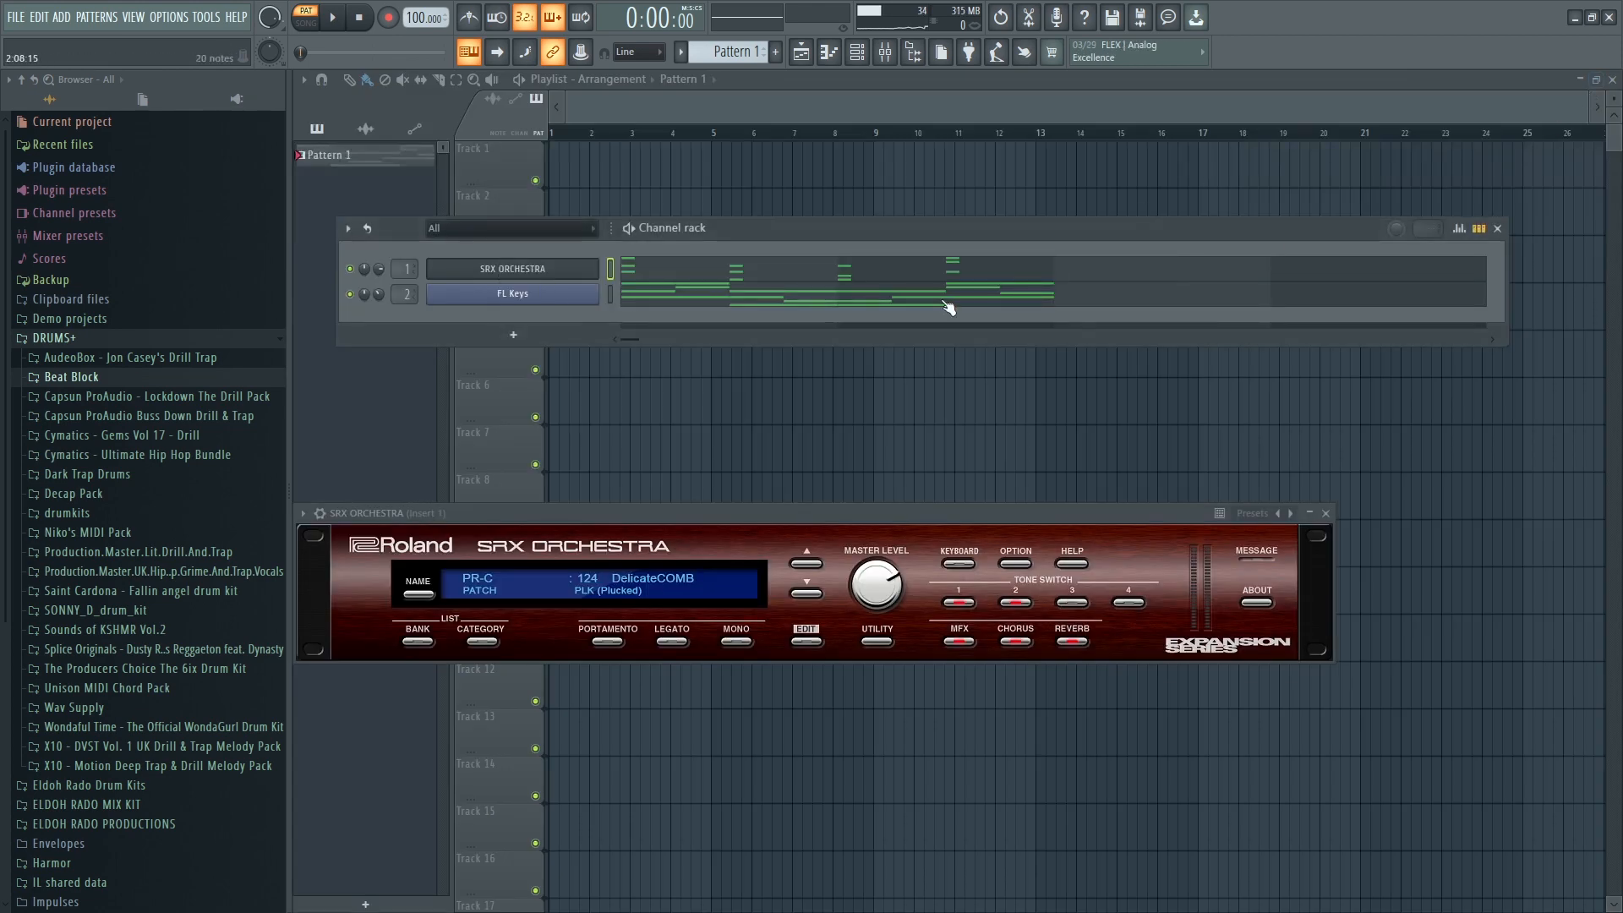
Play the pattern, mute the FL Keys channel to hear SRX ORCHESTRA alone, and stop playback.
{"action": "key", "text": "space"}
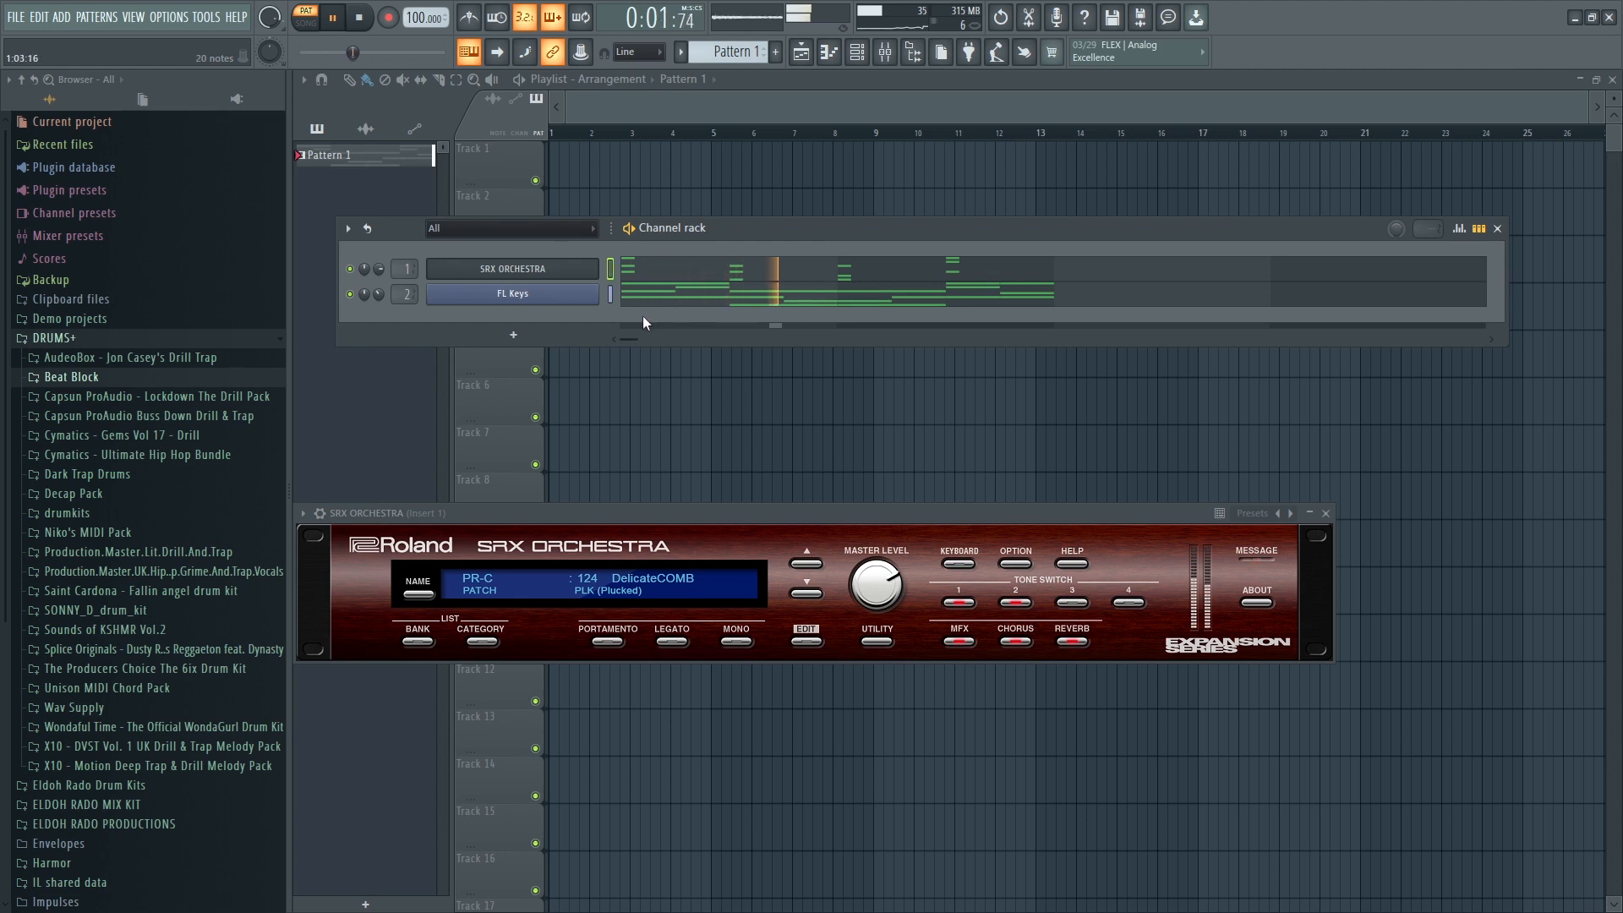
{"action": "left_click_drag", "start_coordinate": [558, 511], "coordinate": [647, 448]}
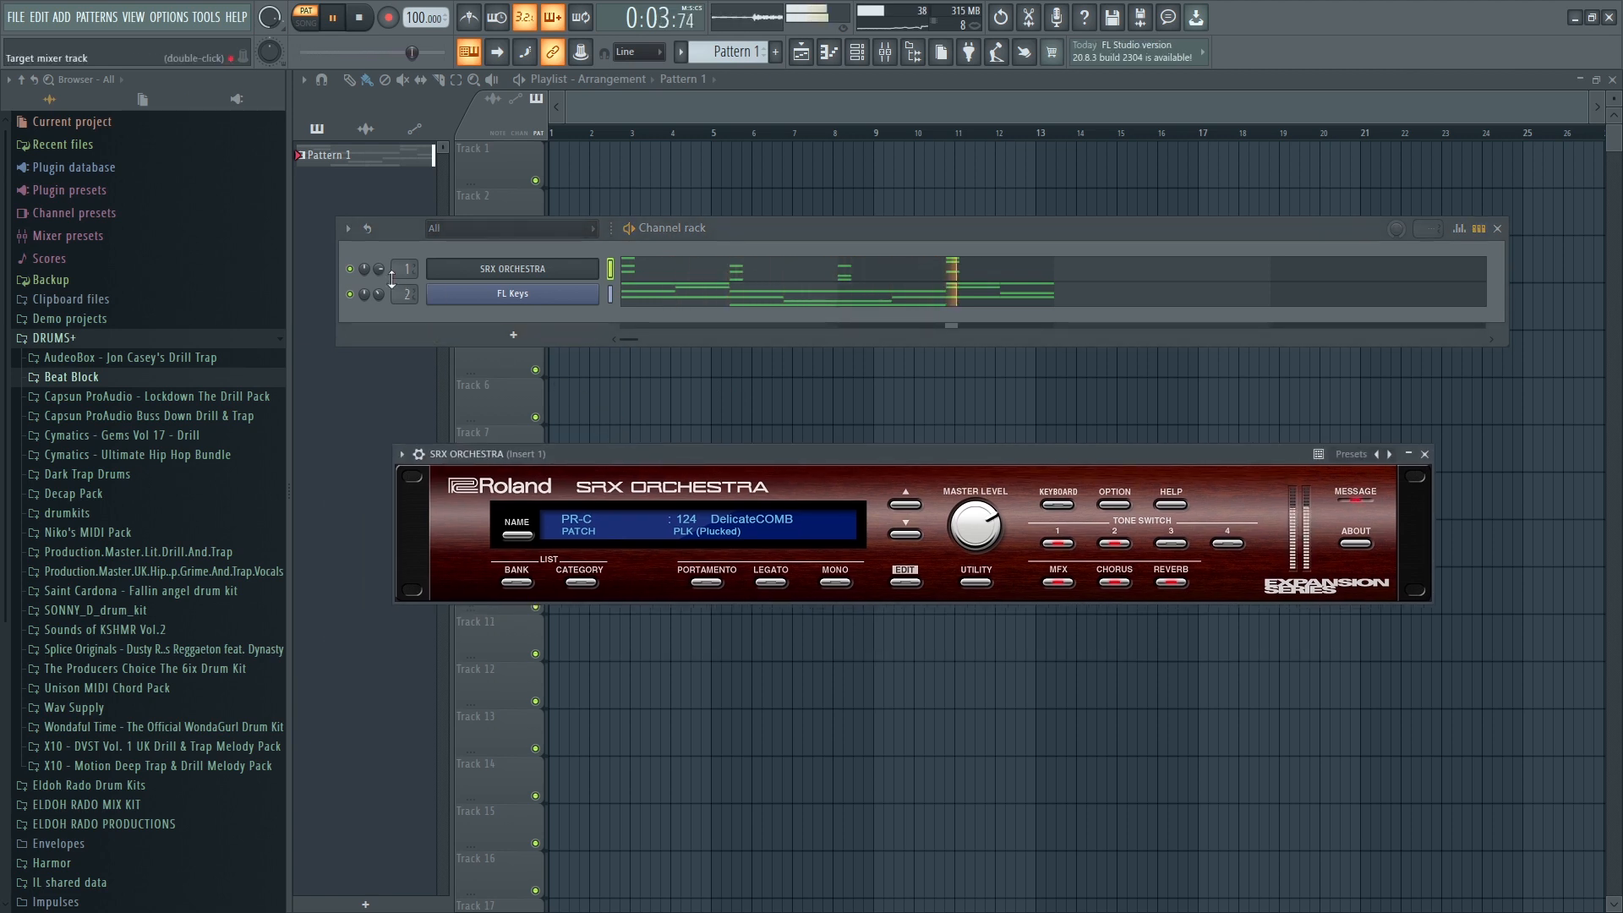
{"action": "left_click", "coordinate": [350, 295]}
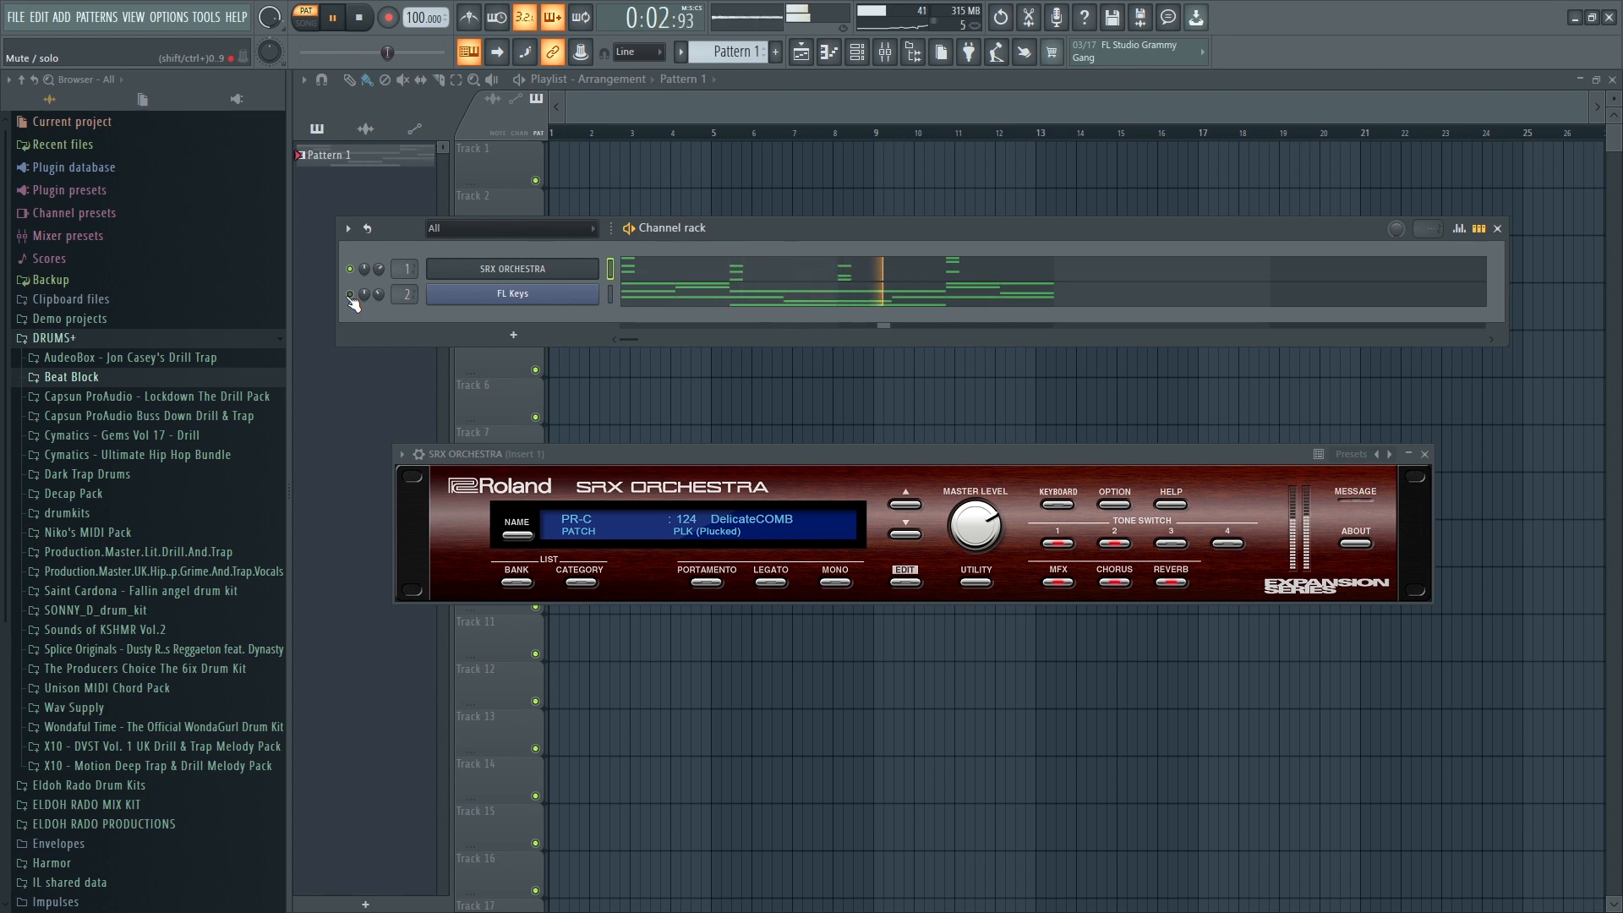
{"action": "left_click_drag", "start_coordinate": [948, 457], "coordinate": [849, 378]}
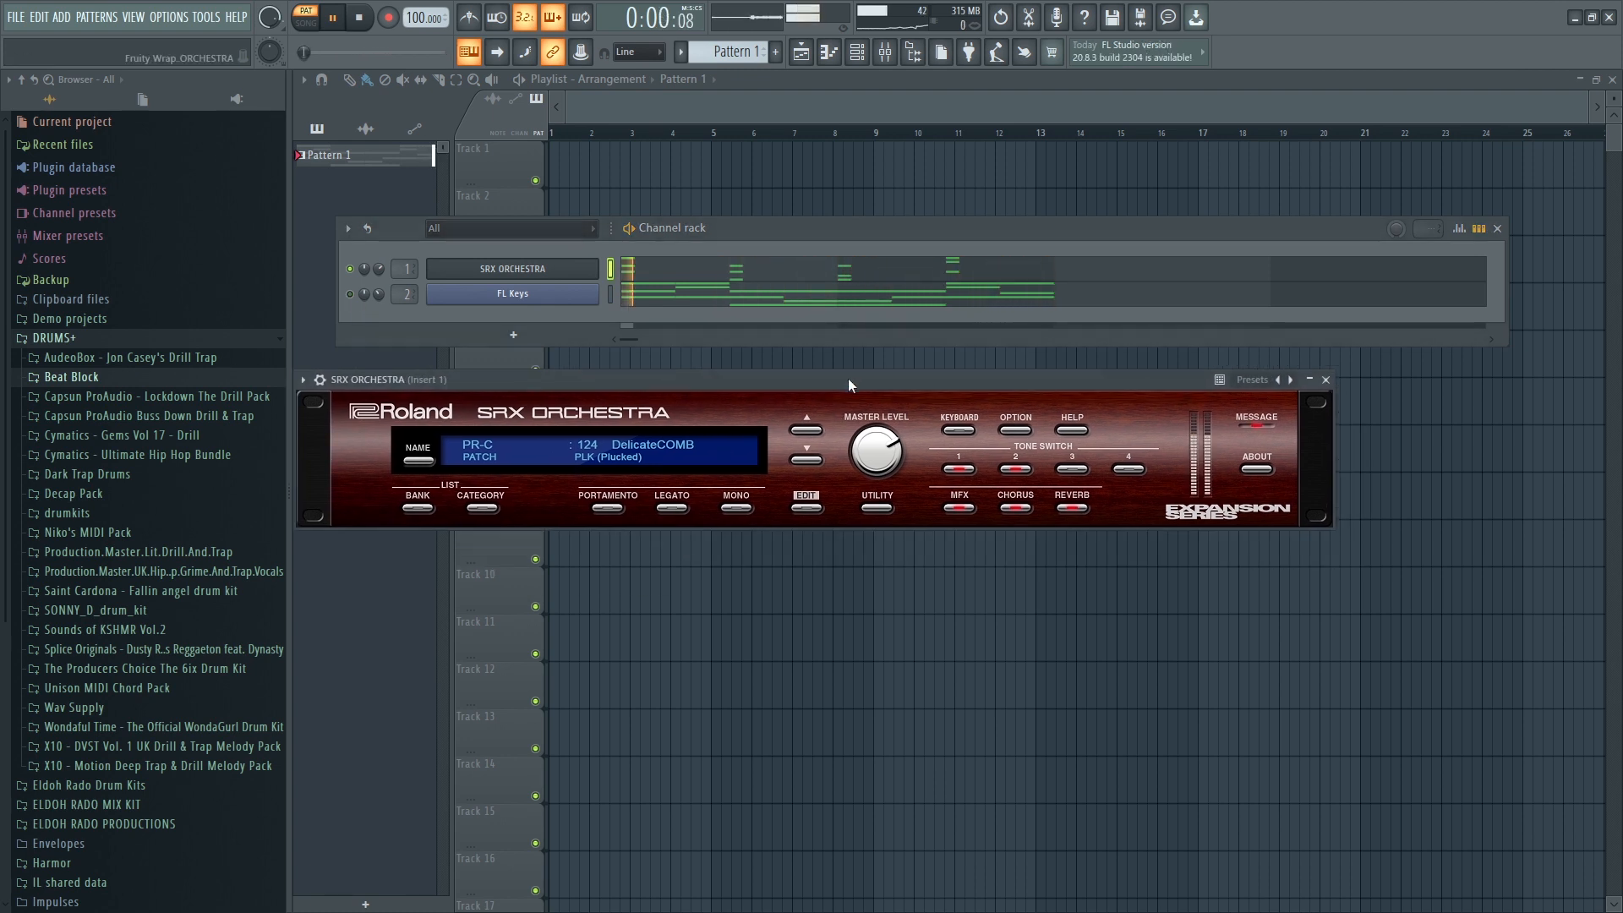
{"action": "key", "text": "space"}
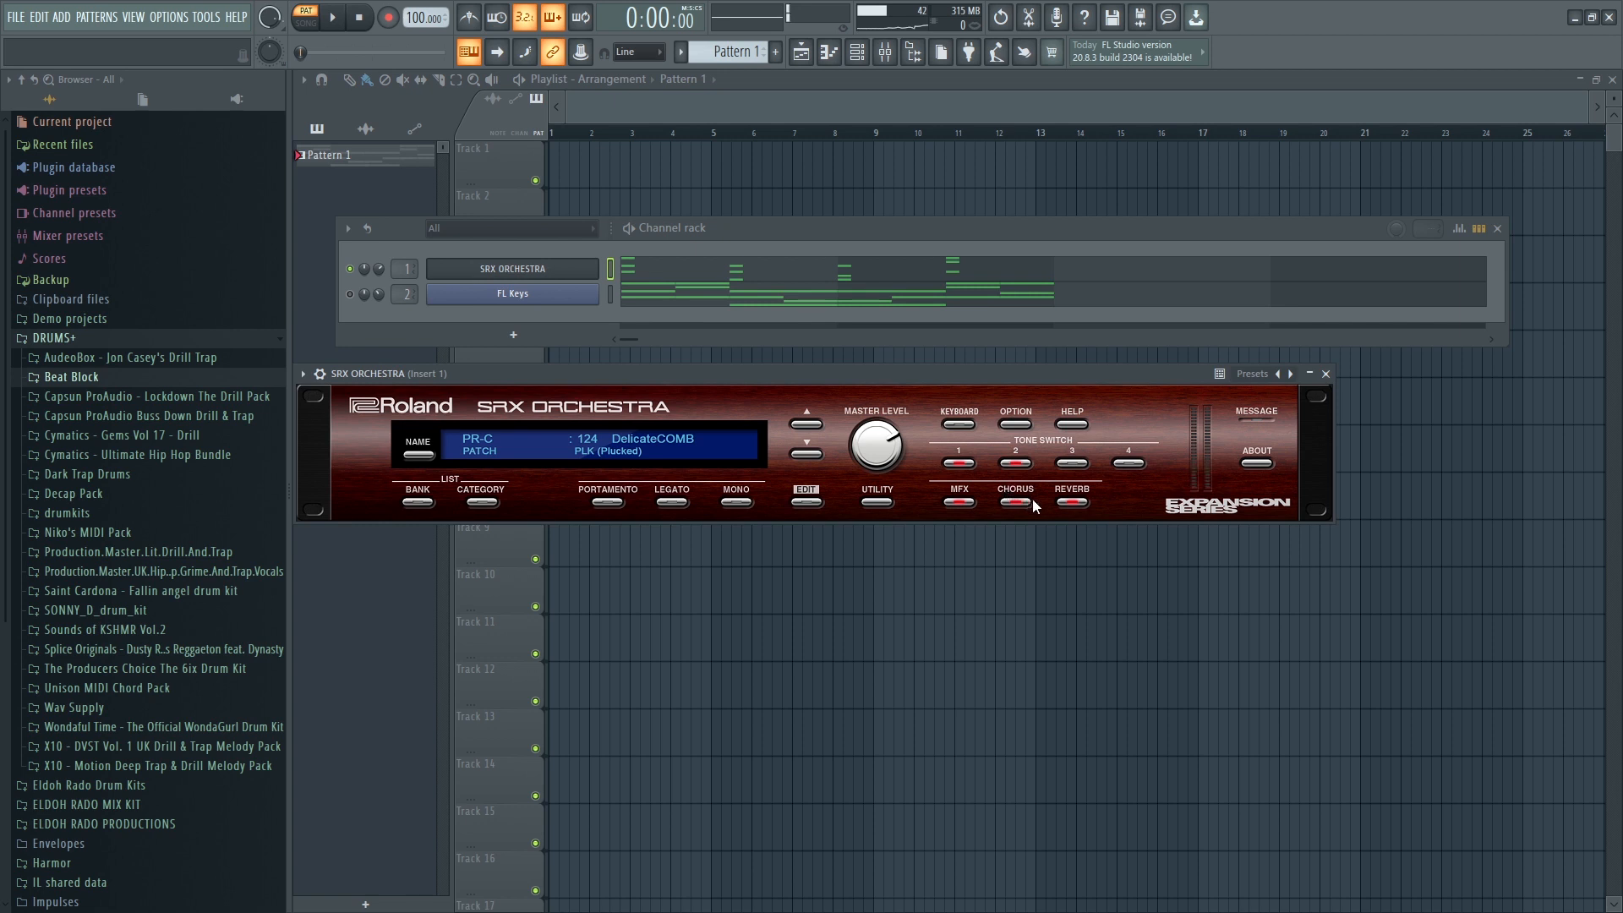
Turn off the DelicateCOMB patch's reverb and chorus, and compare the sound with MFX off and back on during playback.
{"action": "left_click_drag", "start_coordinate": [934, 382], "coordinate": [967, 382]}
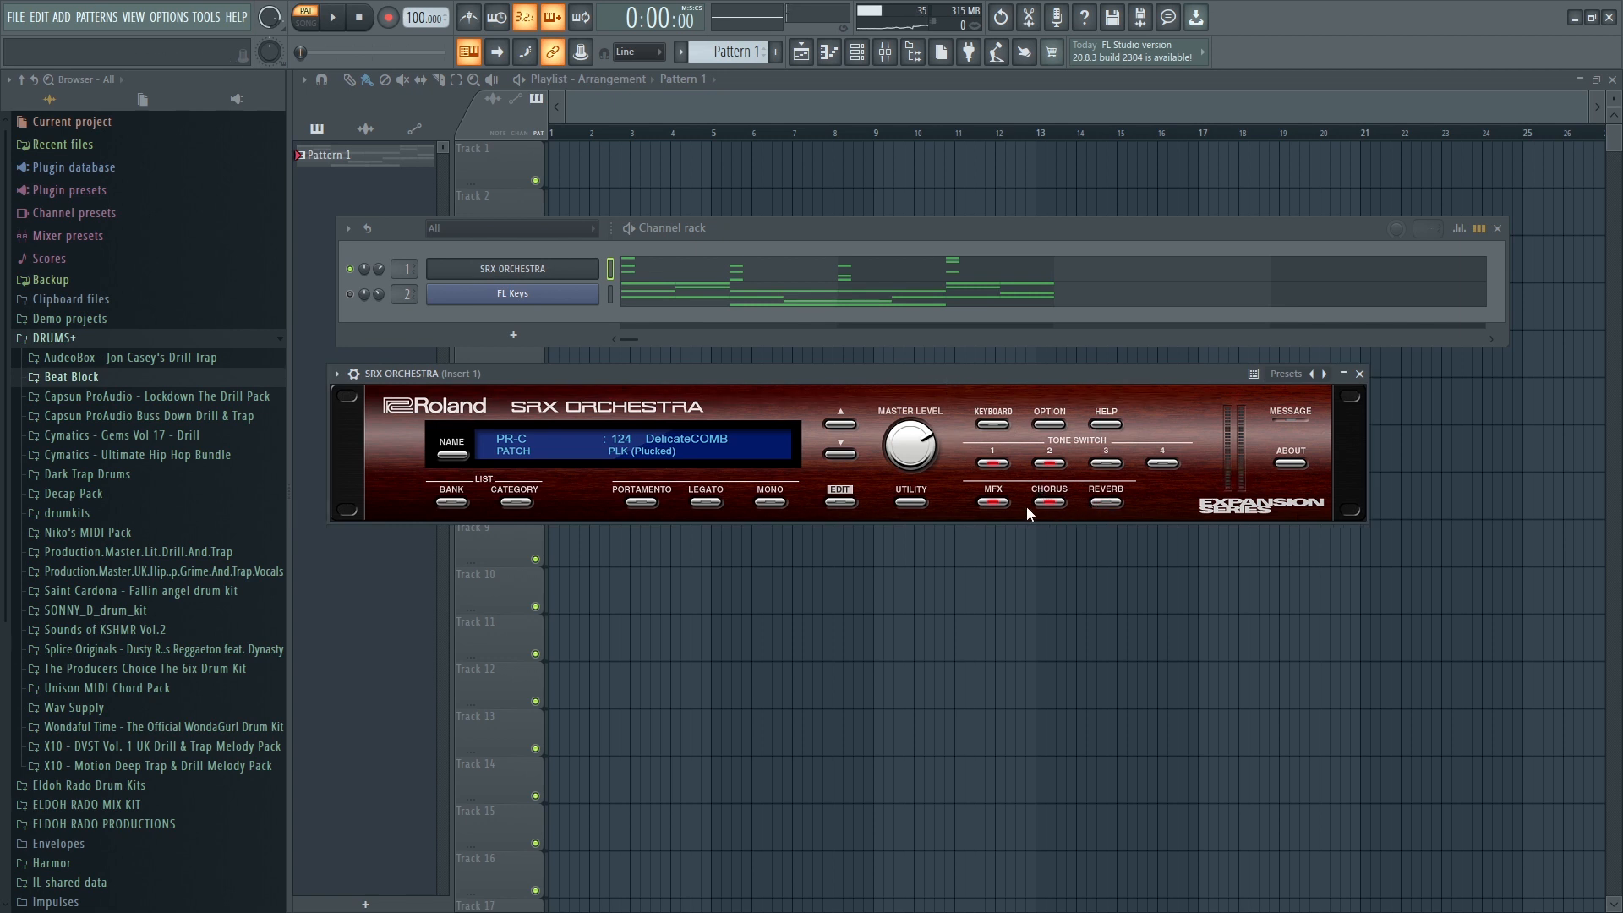
{"action": "key", "text": "space"}
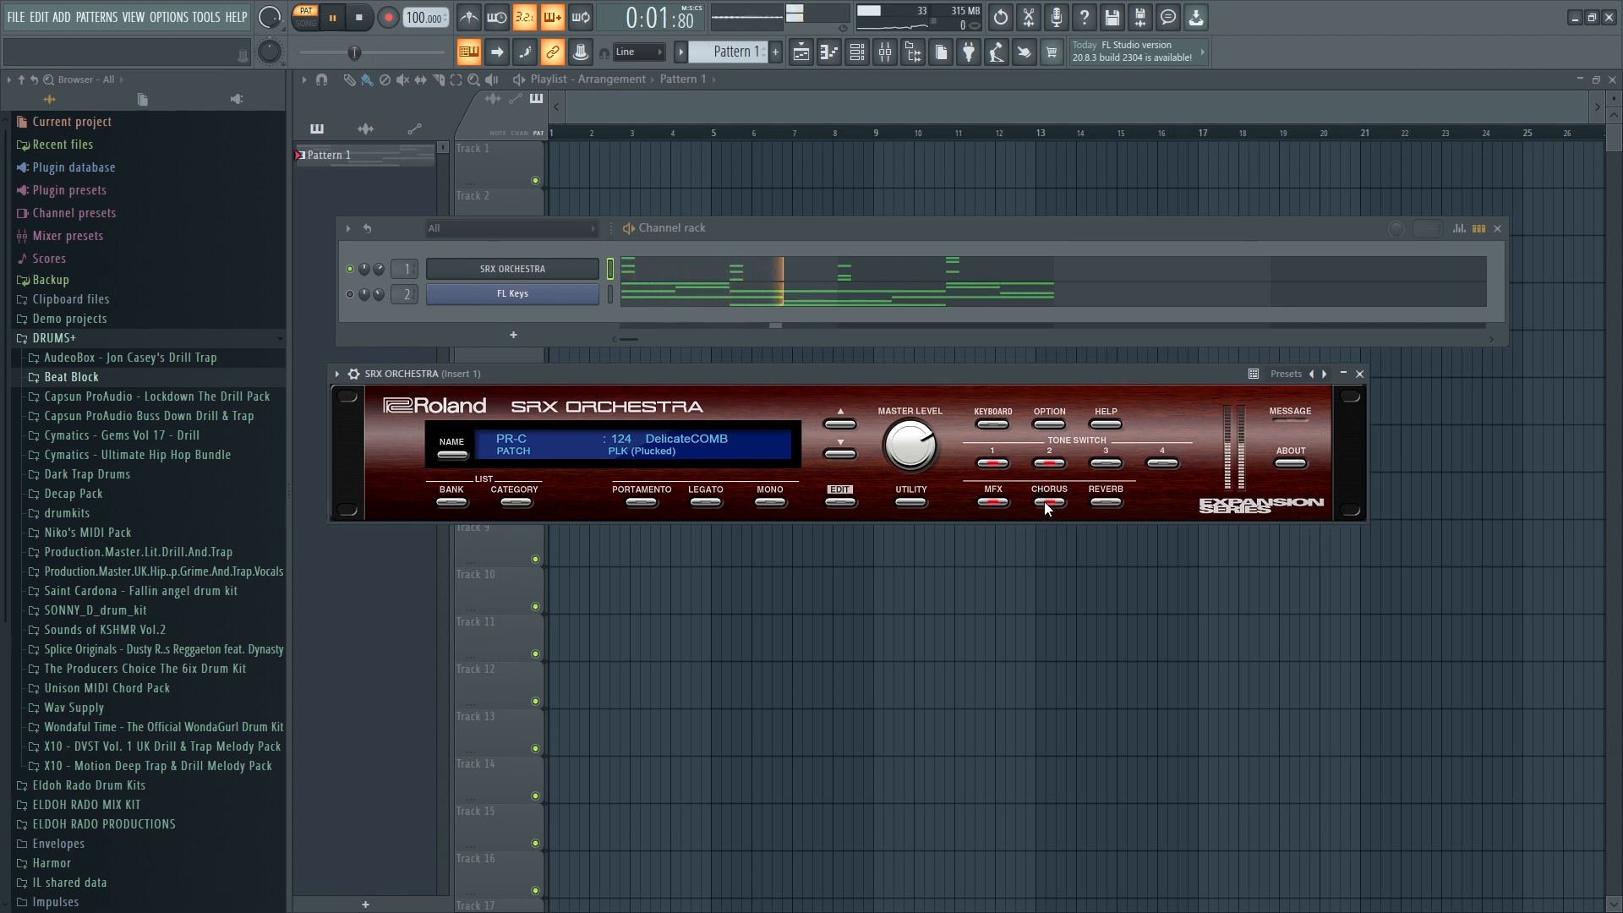
{"action": "left_click", "coordinate": [1044, 505]}
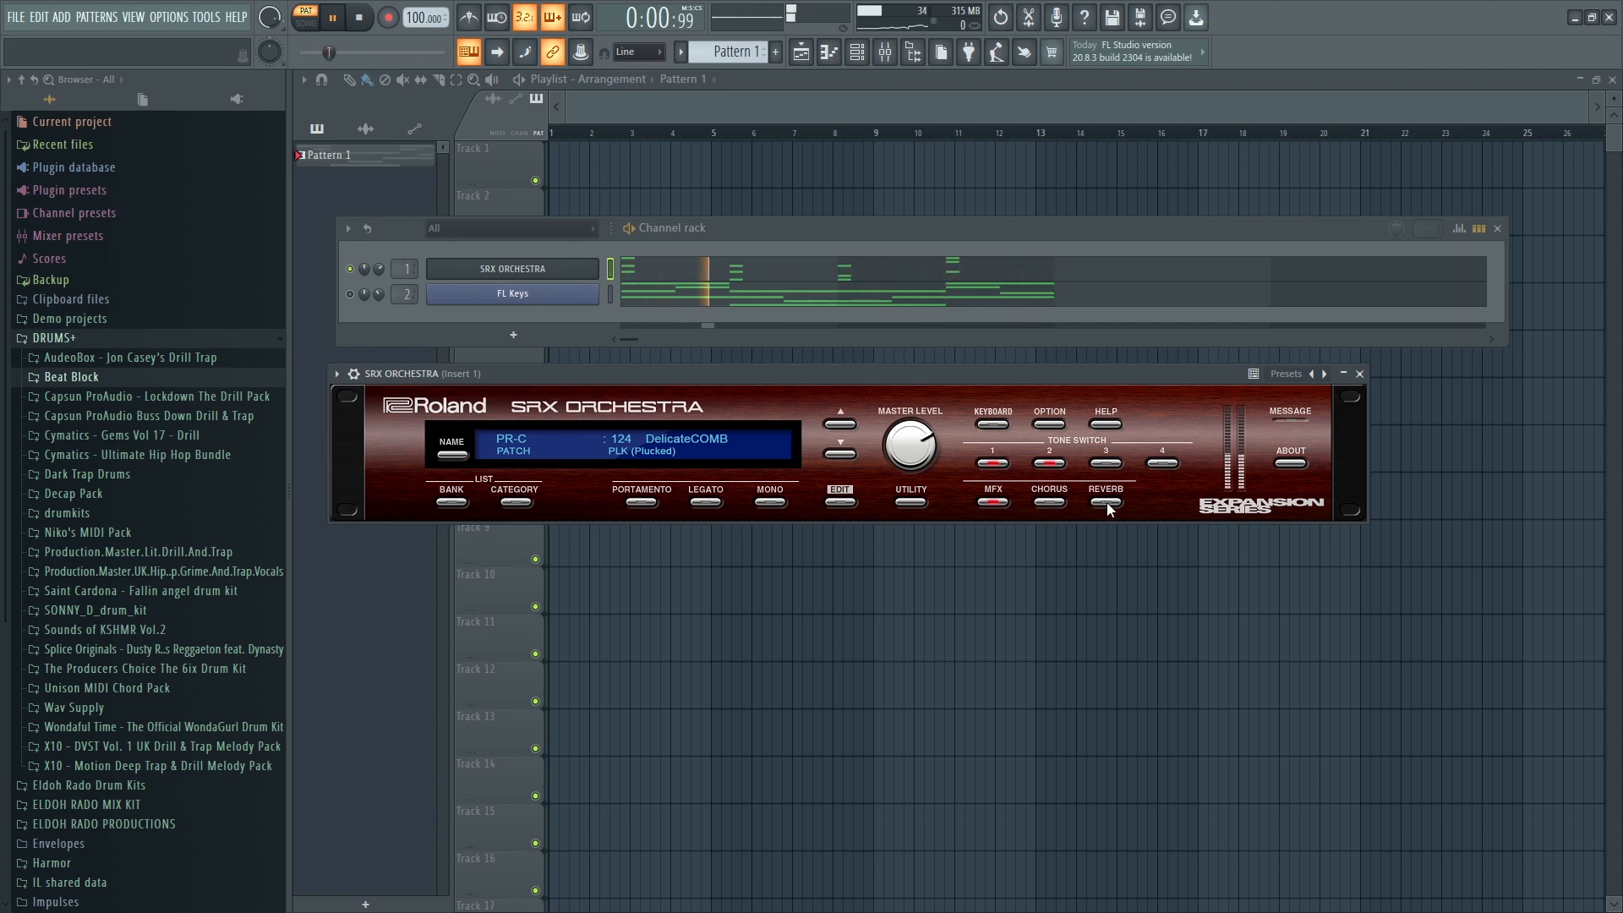
{"action": "left_click", "coordinate": [993, 504]}
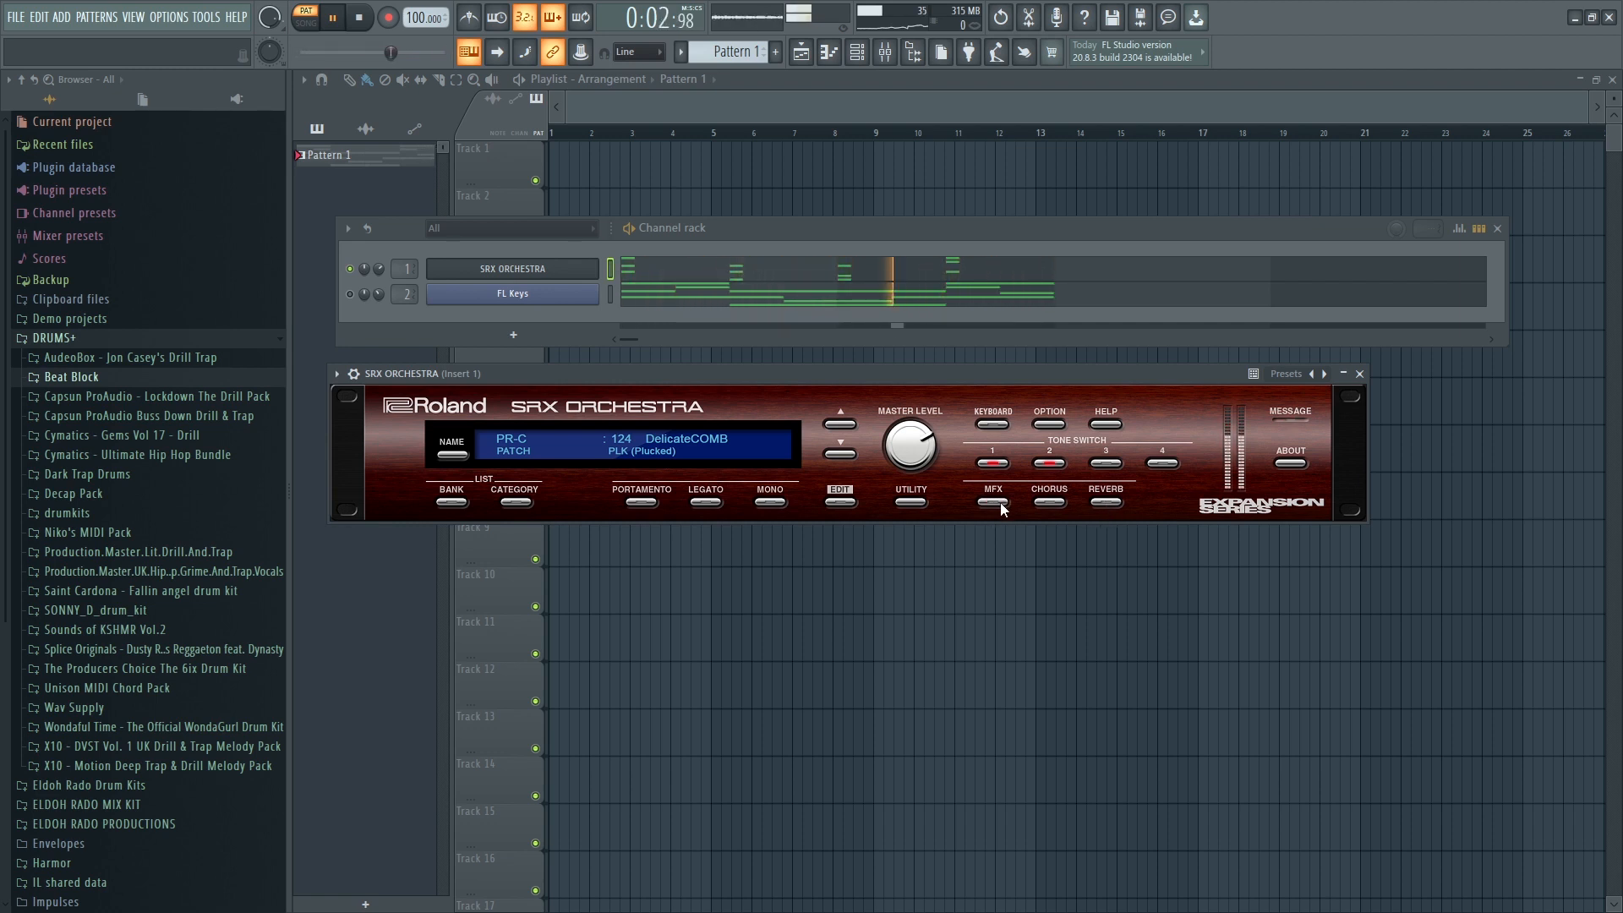
{"action": "left_click", "coordinate": [994, 504]}
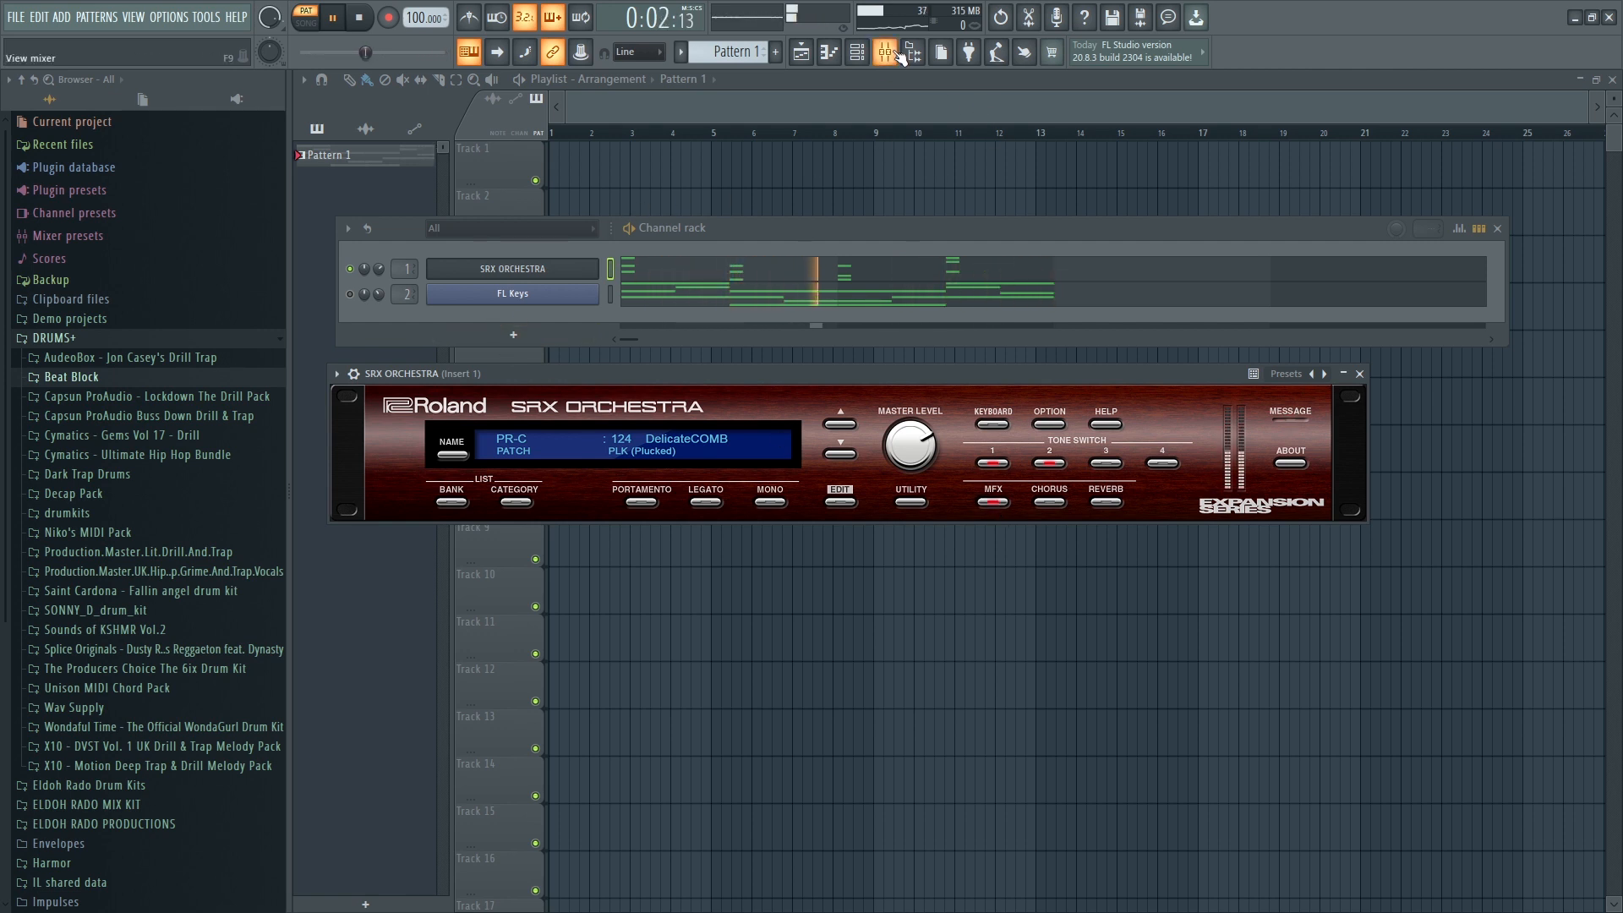
Open the mixer and load Fruity Parametric EQ 2 in slot 1 of Insert 1.
{"action": "key", "text": "F9"}
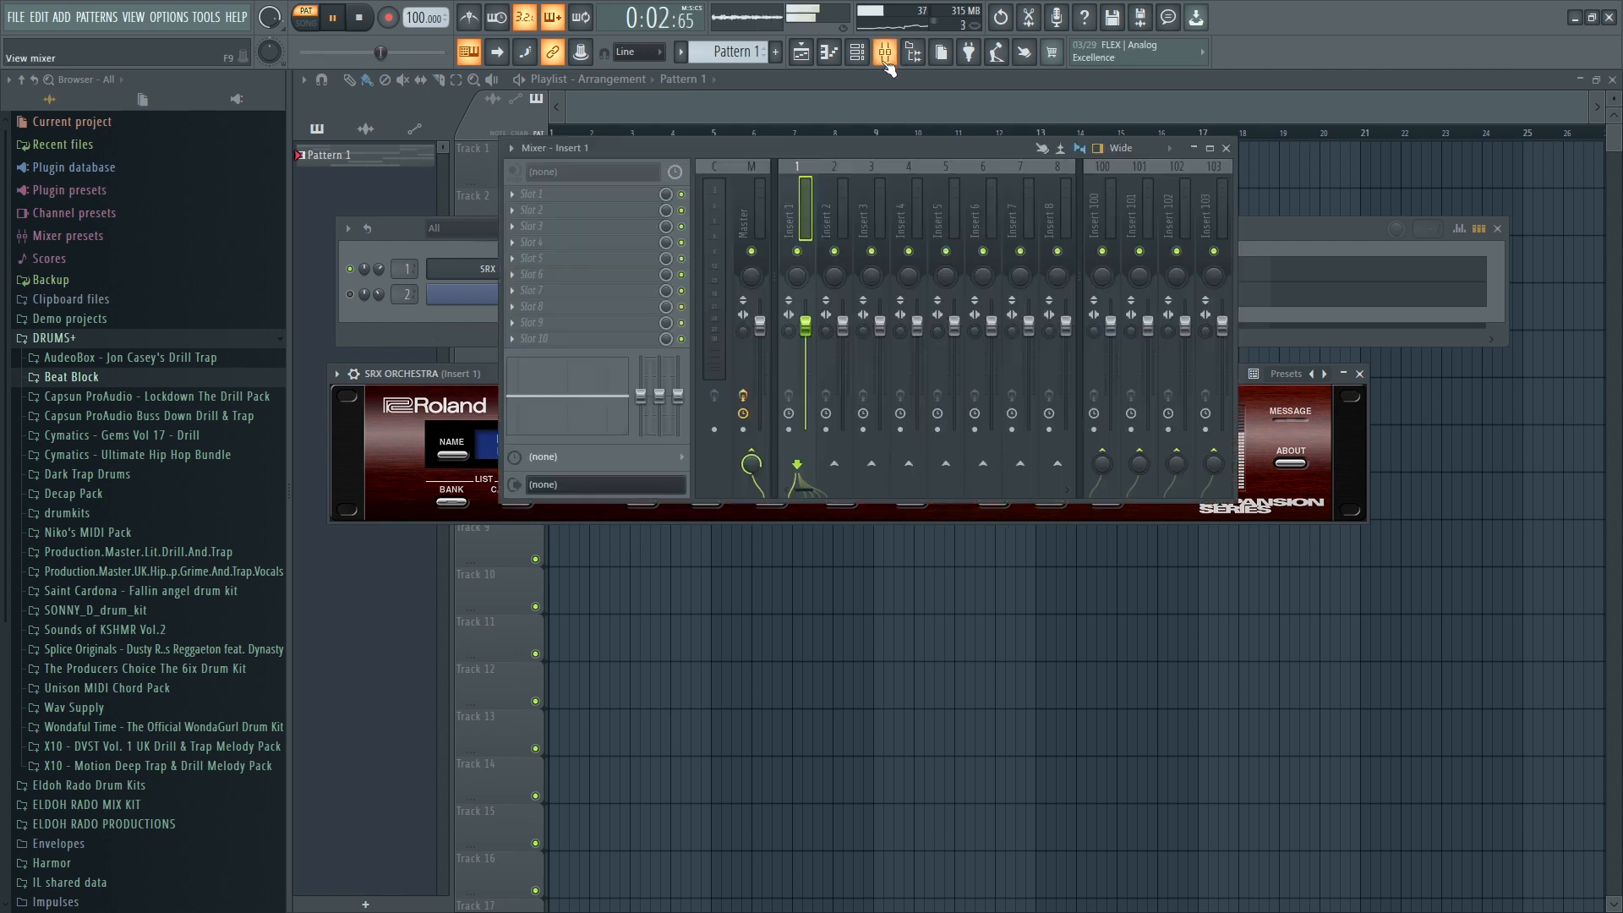
{"action": "left_click", "coordinate": [554, 198]}
{"action": "mouse_move", "coordinate": [768, 382]}
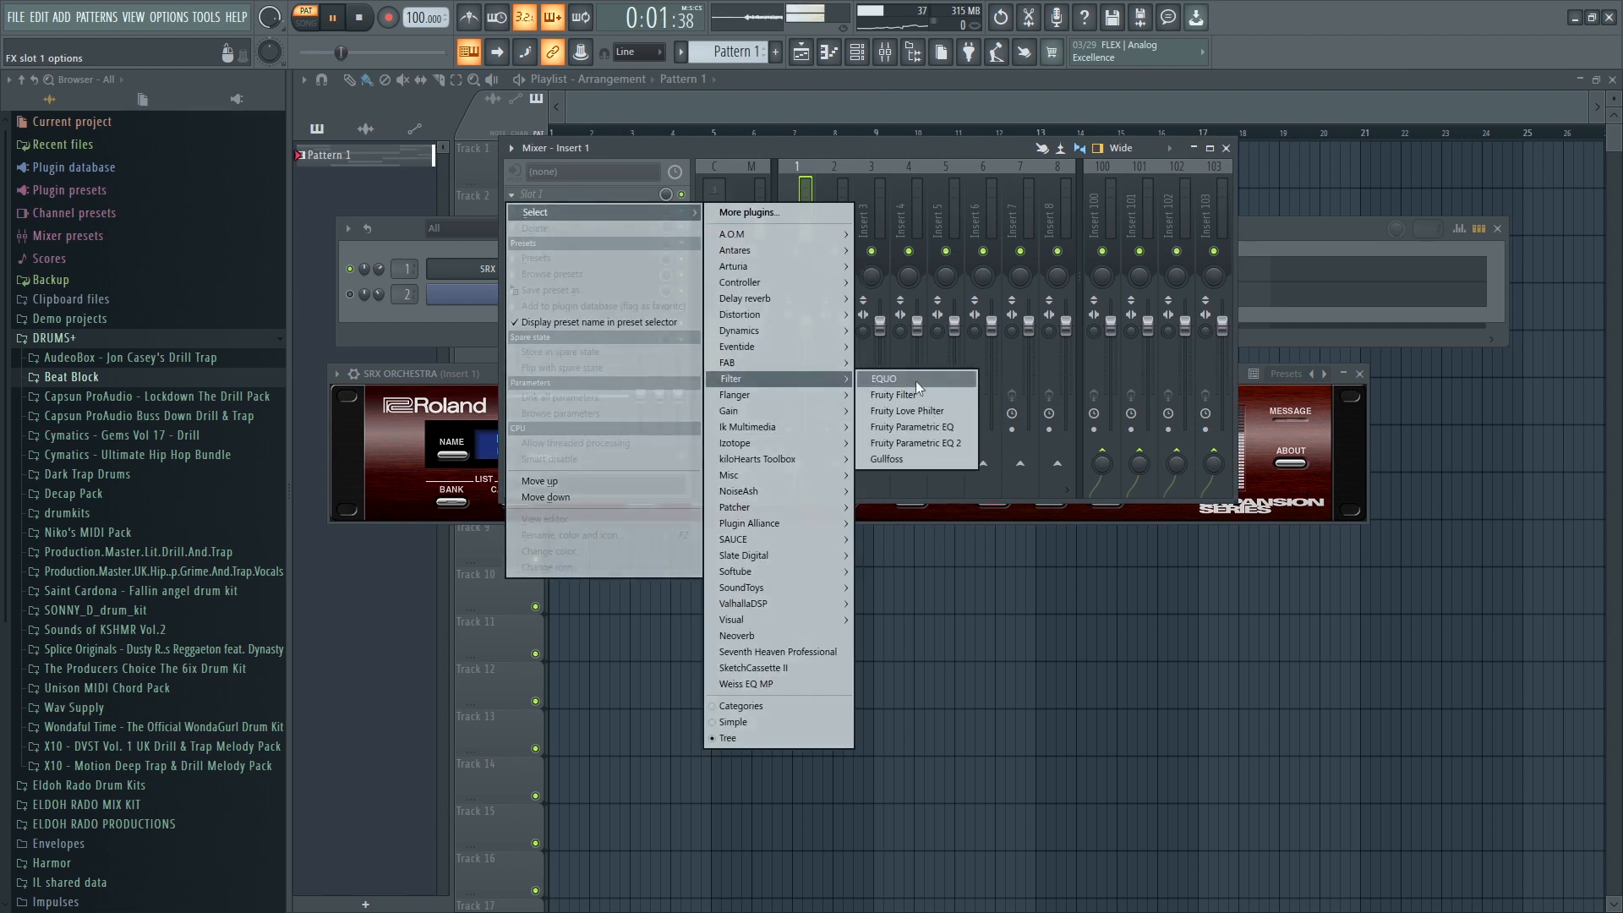
{"action": "left_click", "coordinate": [935, 443]}
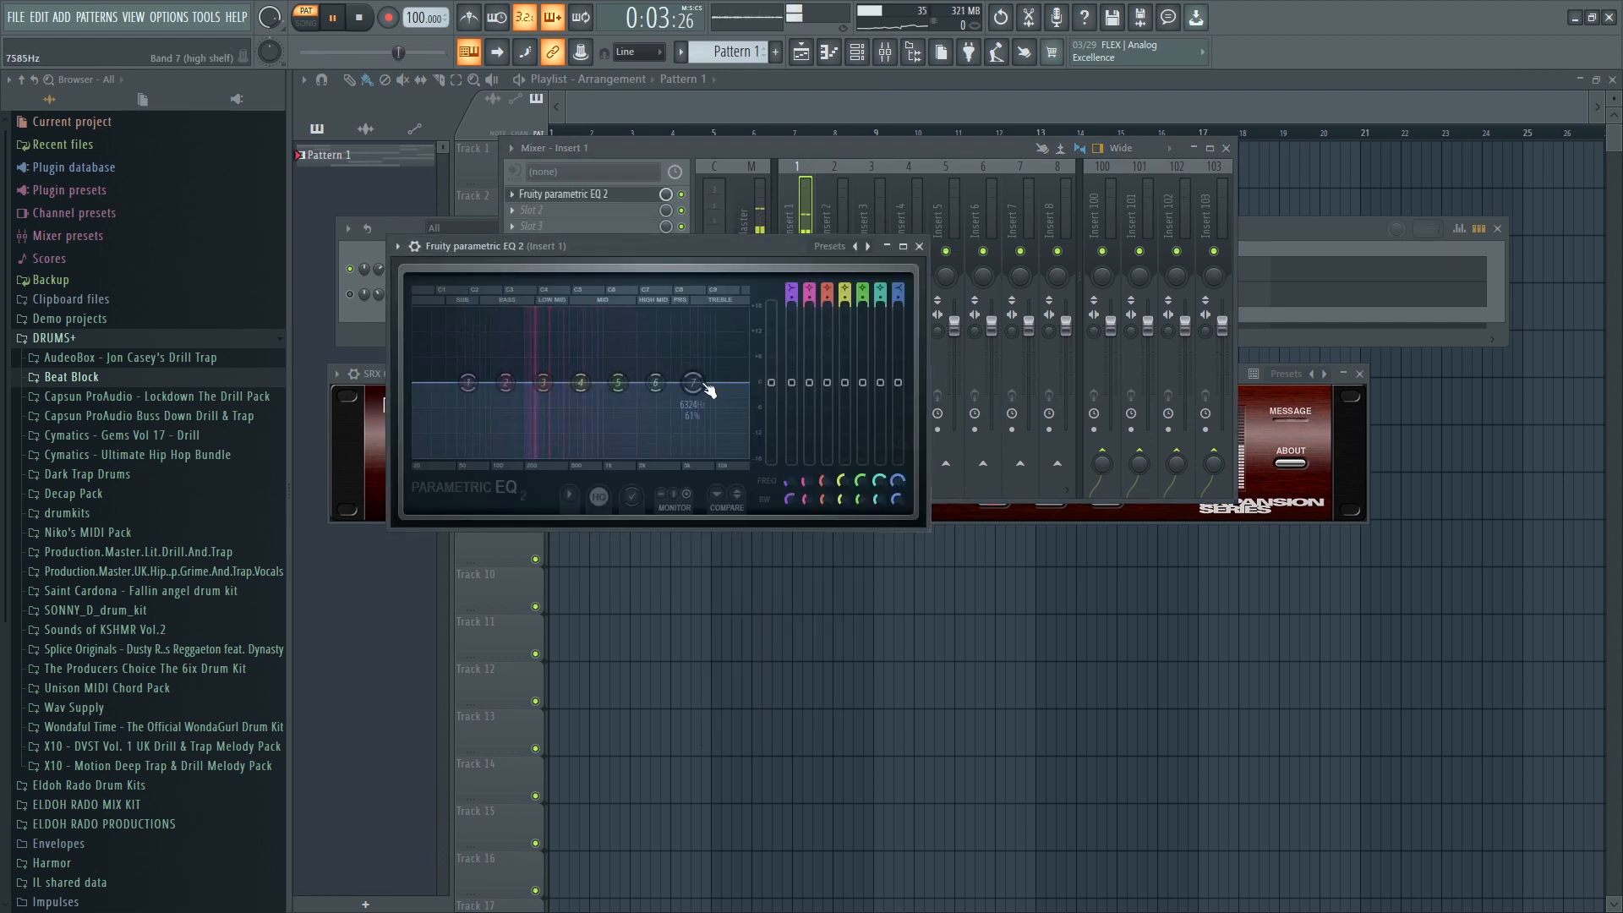
Pull the EQ's band 7 high shelf down to its minimum with a lower frequency, and turn band 1 into a steep low cut.
{"action": "left_click_drag", "start_coordinate": [694, 384], "coordinate": [631, 462]}
{"action": "mouse_move", "coordinate": [791, 289]}
{"action": "left_mouse_down"}
{"action": "mouse_move", "coordinate": [792, 340]}
{"action": "mouse_move", "coordinate": [791, 281]}
{"action": "left_mouse_up"}
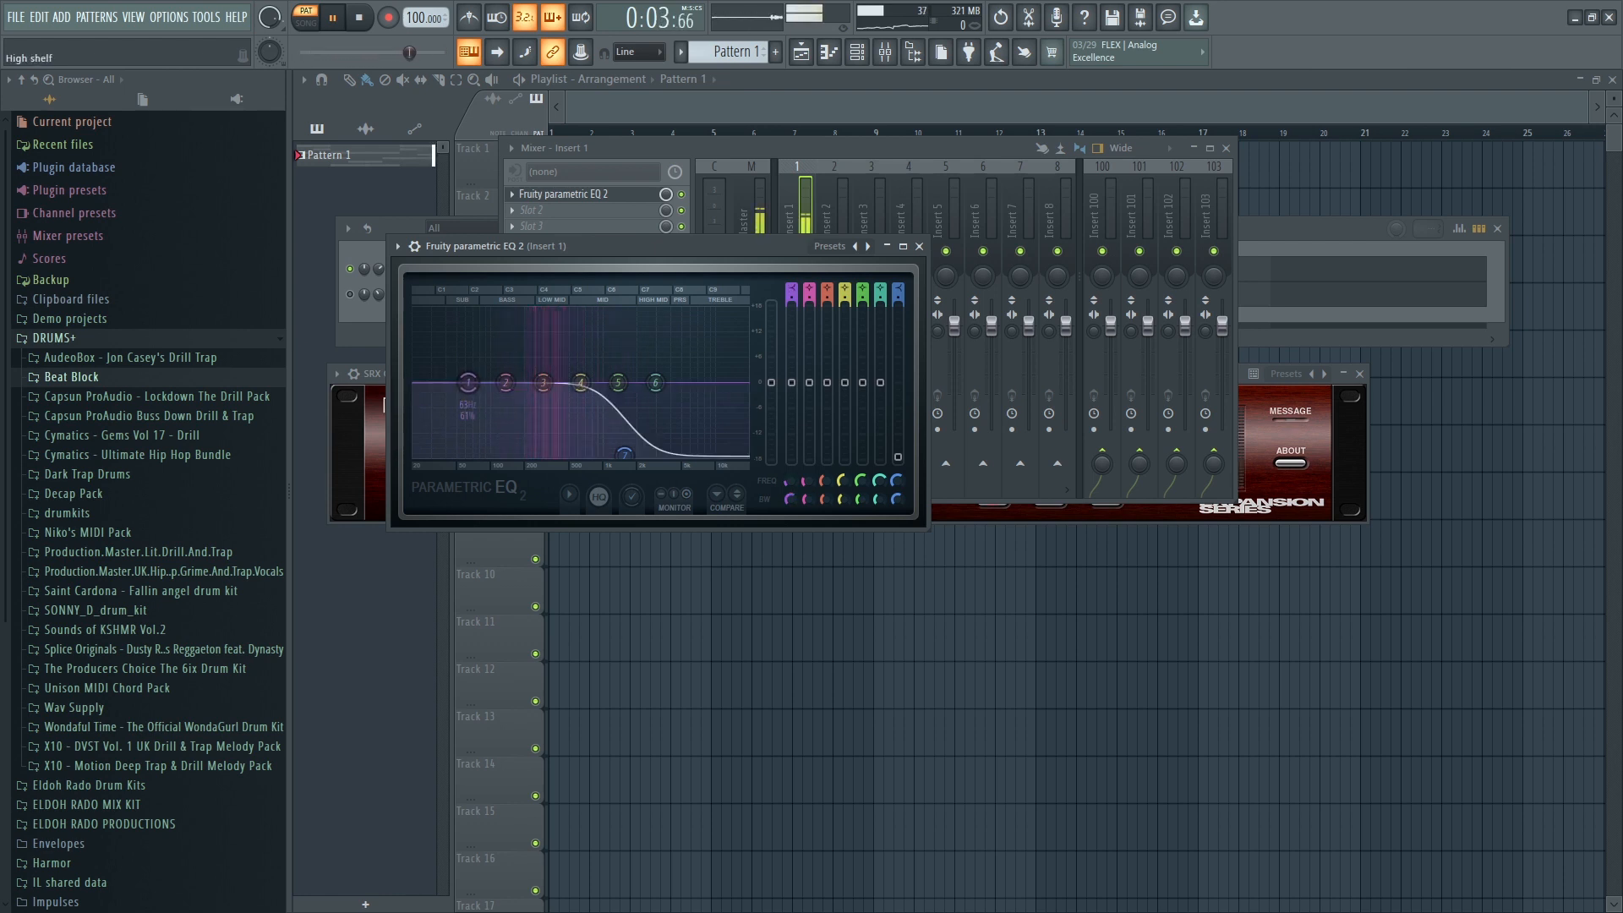
{"action": "mouse_move", "coordinate": [791, 289]}
{"action": "left_mouse_down"}
{"action": "mouse_move", "coordinate": [791, 303]}
{"action": "mouse_move", "coordinate": [789, 282]}
{"action": "left_mouse_up"}
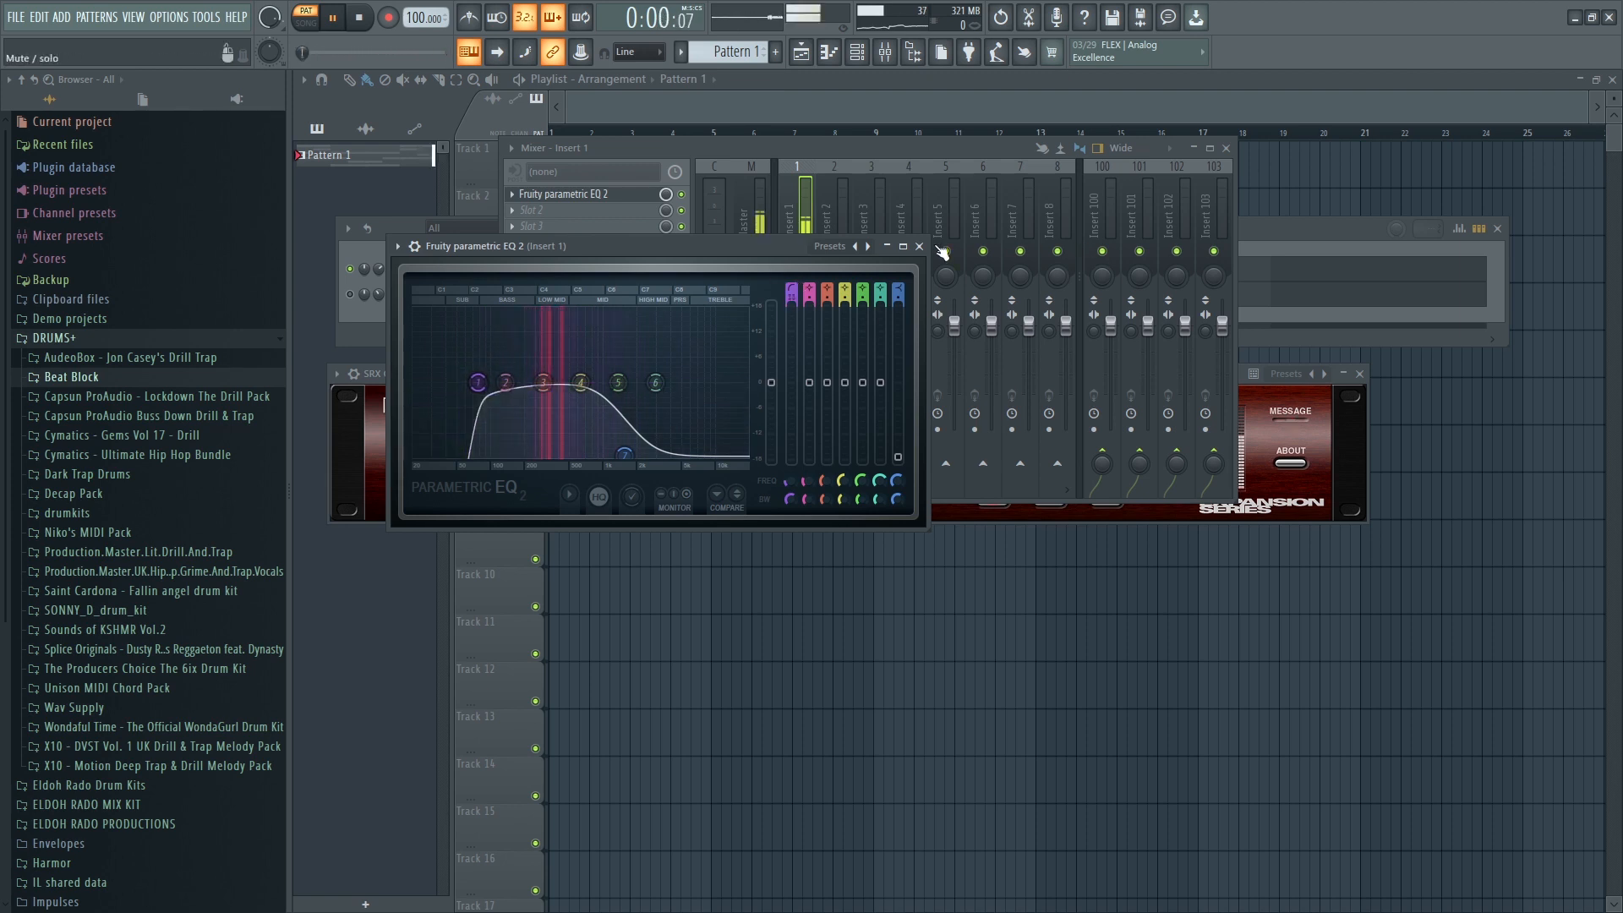
Close the EQ, open the DelicateCOMB patch's edit page to examine its common settings, play the pattern, and close the plugin.
{"action": "left_click", "coordinate": [919, 246]}
{"action": "left_click", "coordinate": [392, 223]}
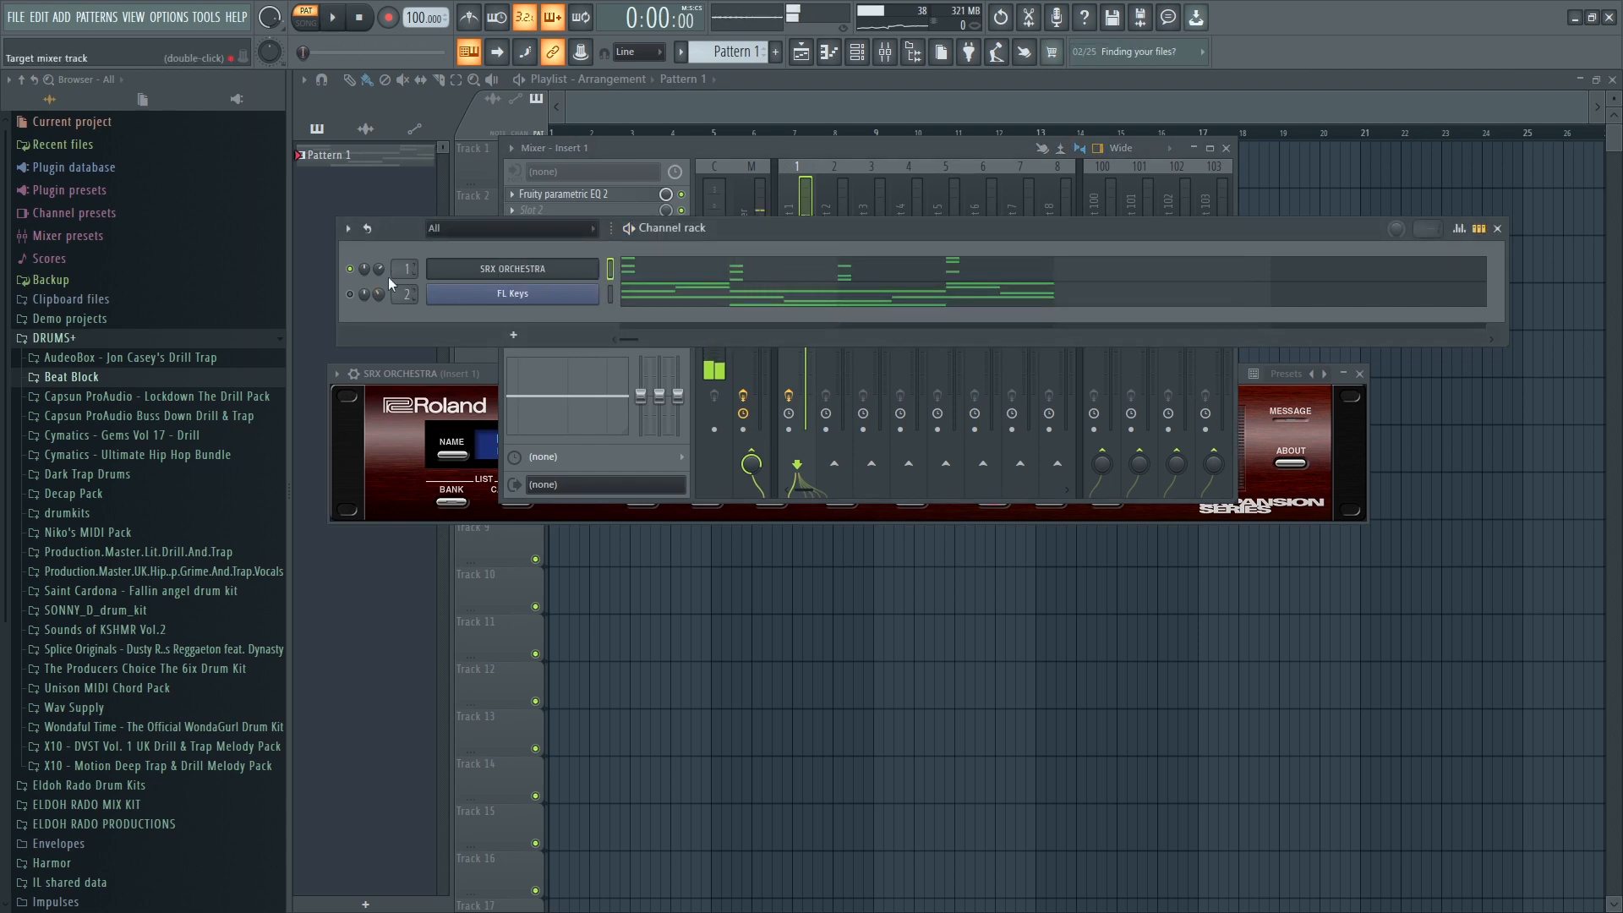
{"action": "key", "text": "space"}
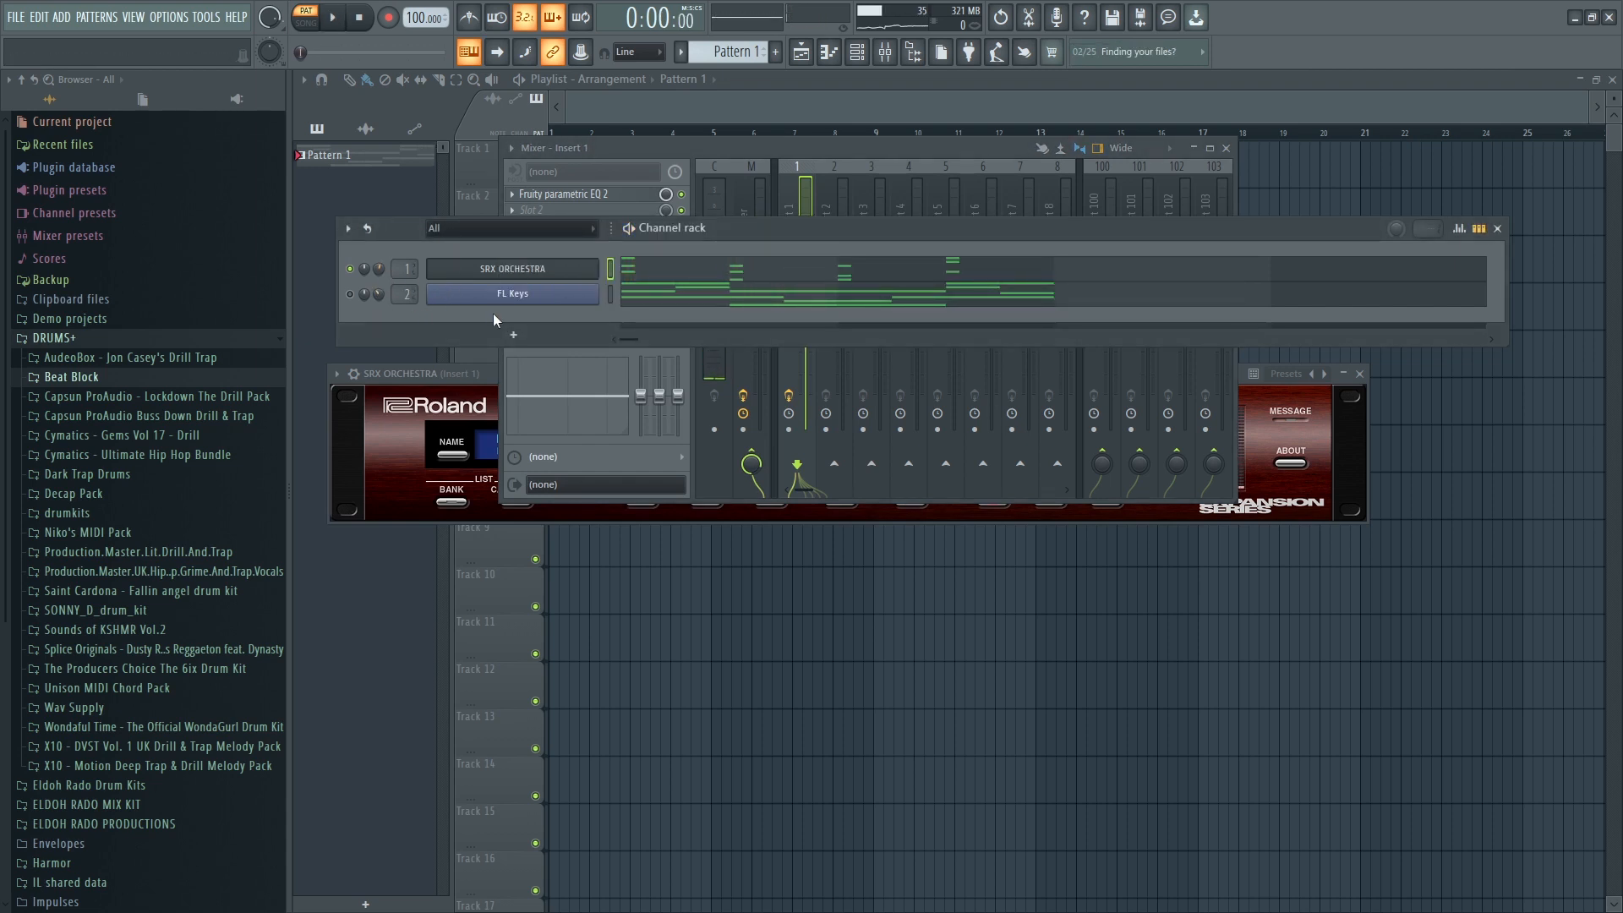
{"action": "left_click", "coordinate": [1307, 427]}
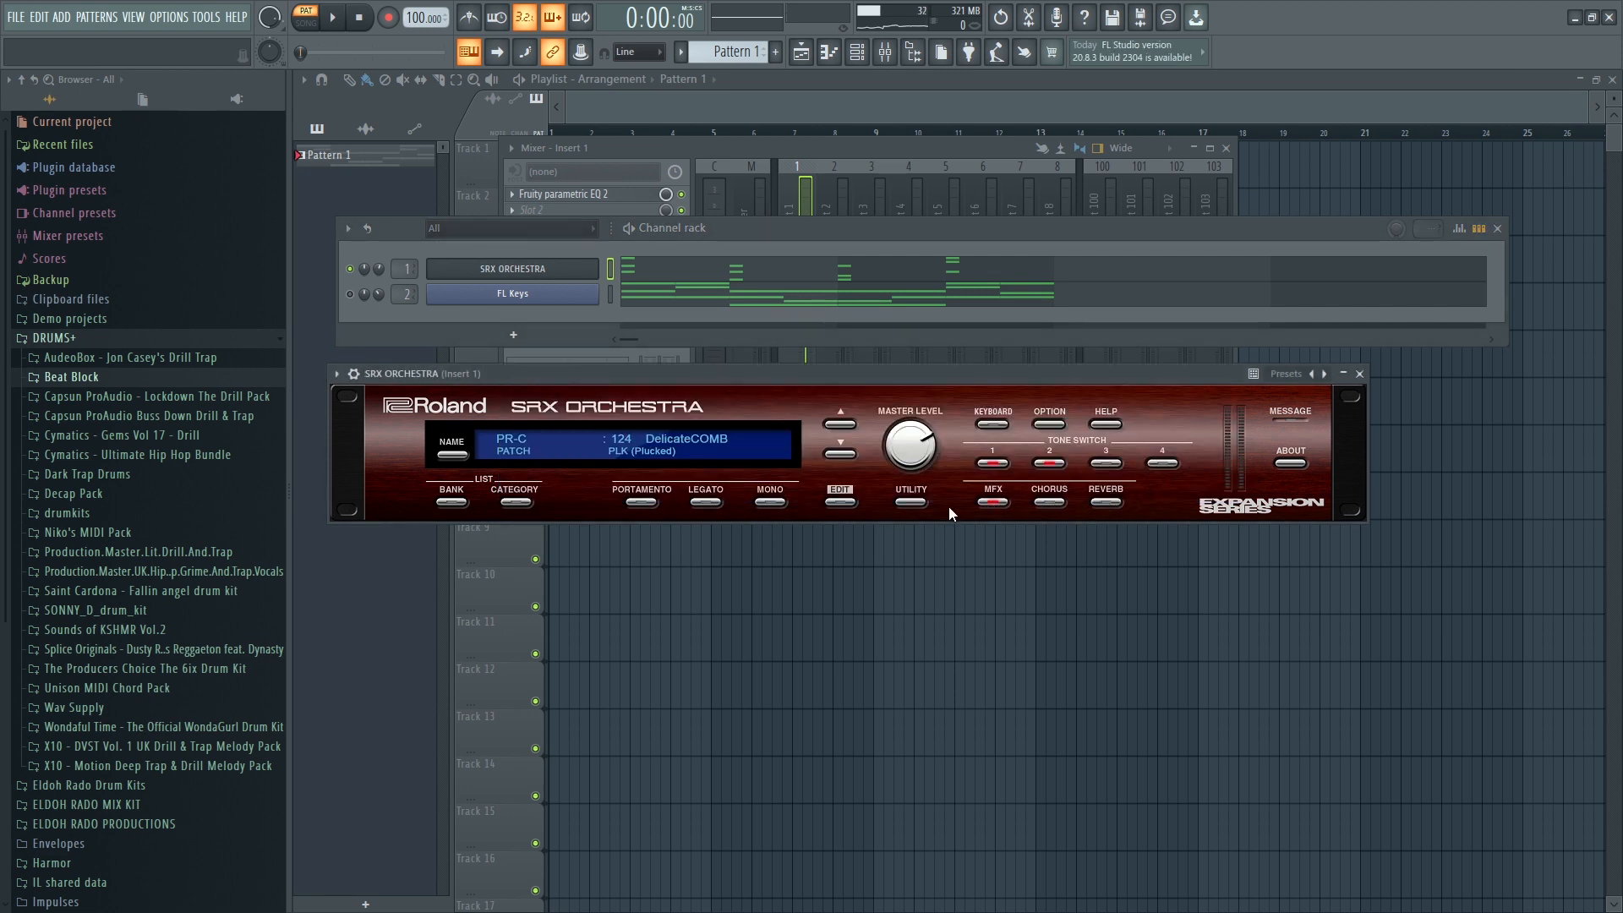
{"action": "left_click", "coordinate": [840, 502]}
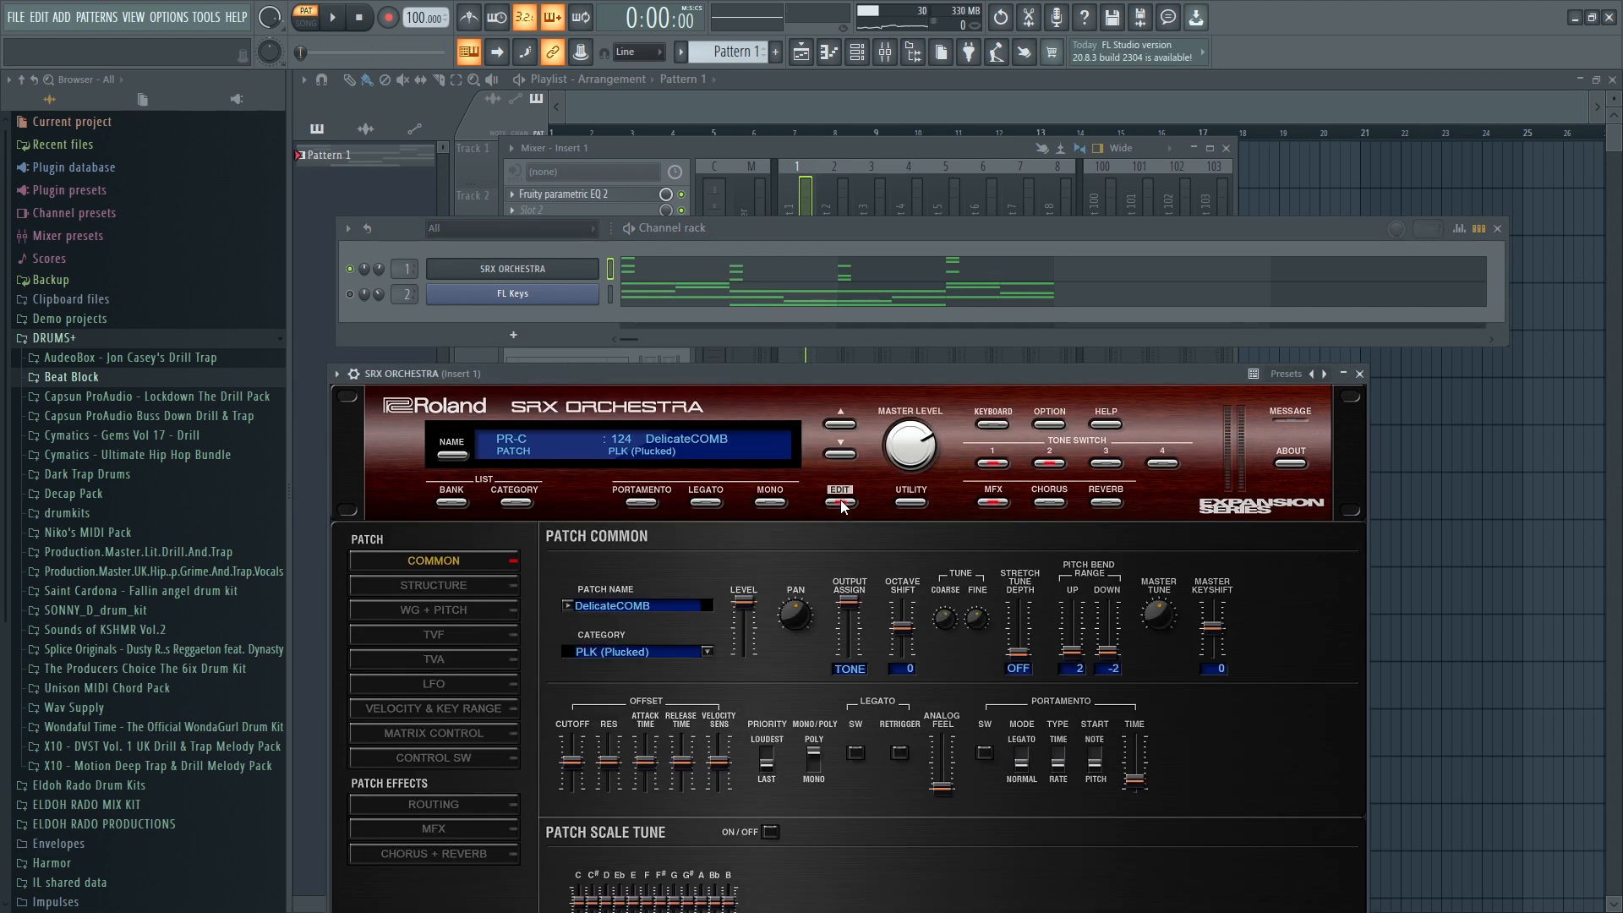
{"action": "left_click_drag", "start_coordinate": [890, 372], "coordinate": [1013, 67]}
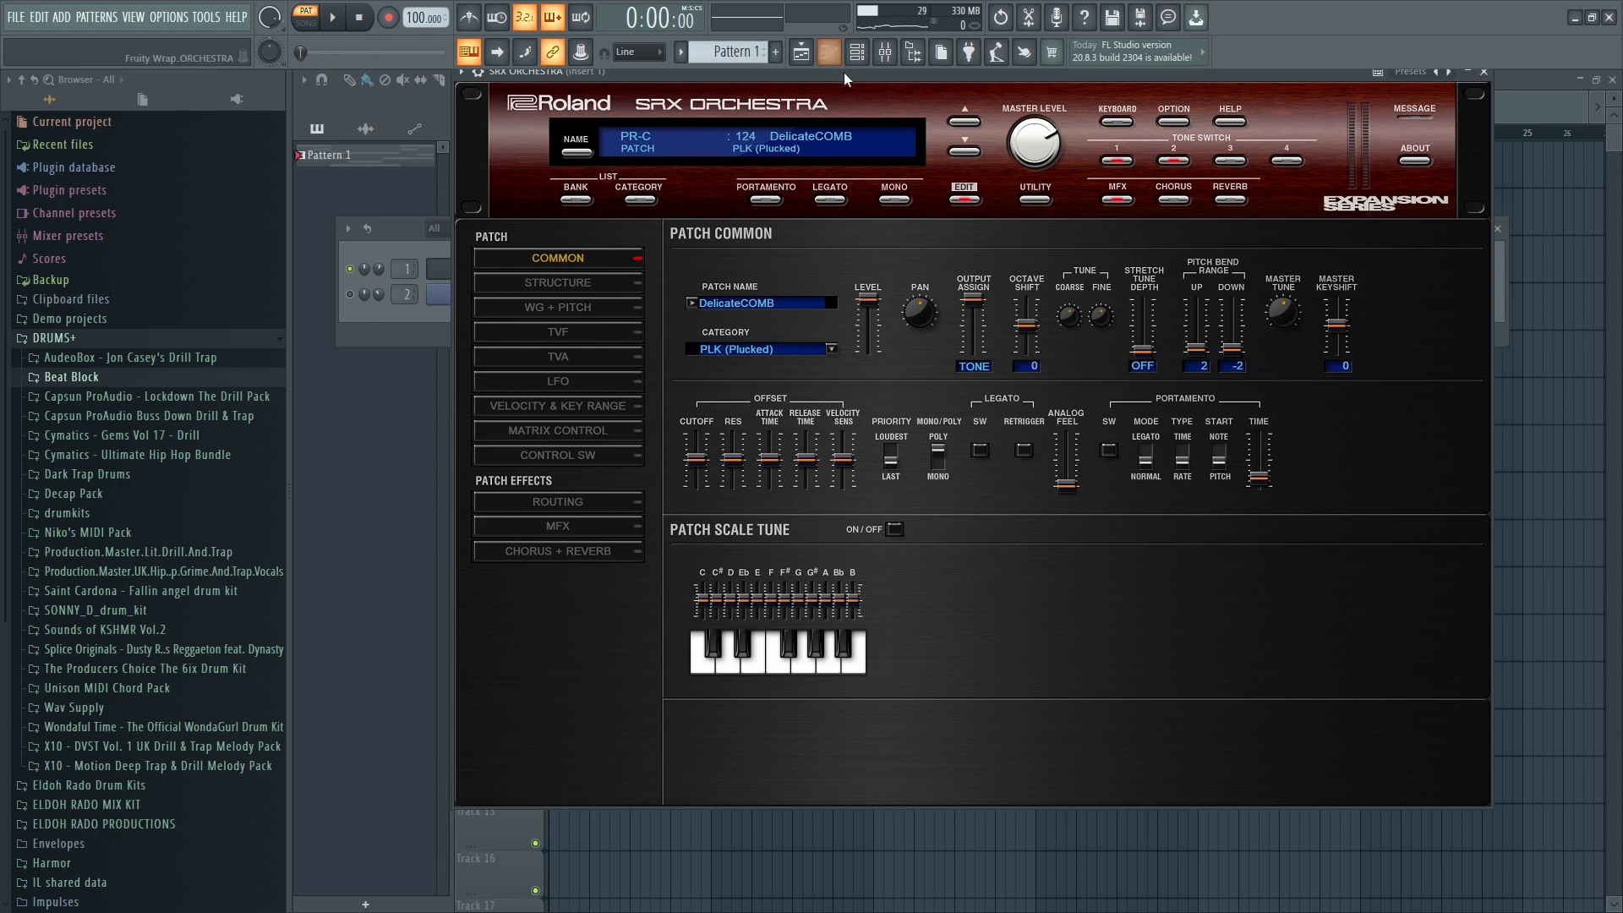
{"action": "left_click_drag", "start_coordinate": [847, 76], "coordinate": [839, 113]}
{"action": "key", "text": "space"}
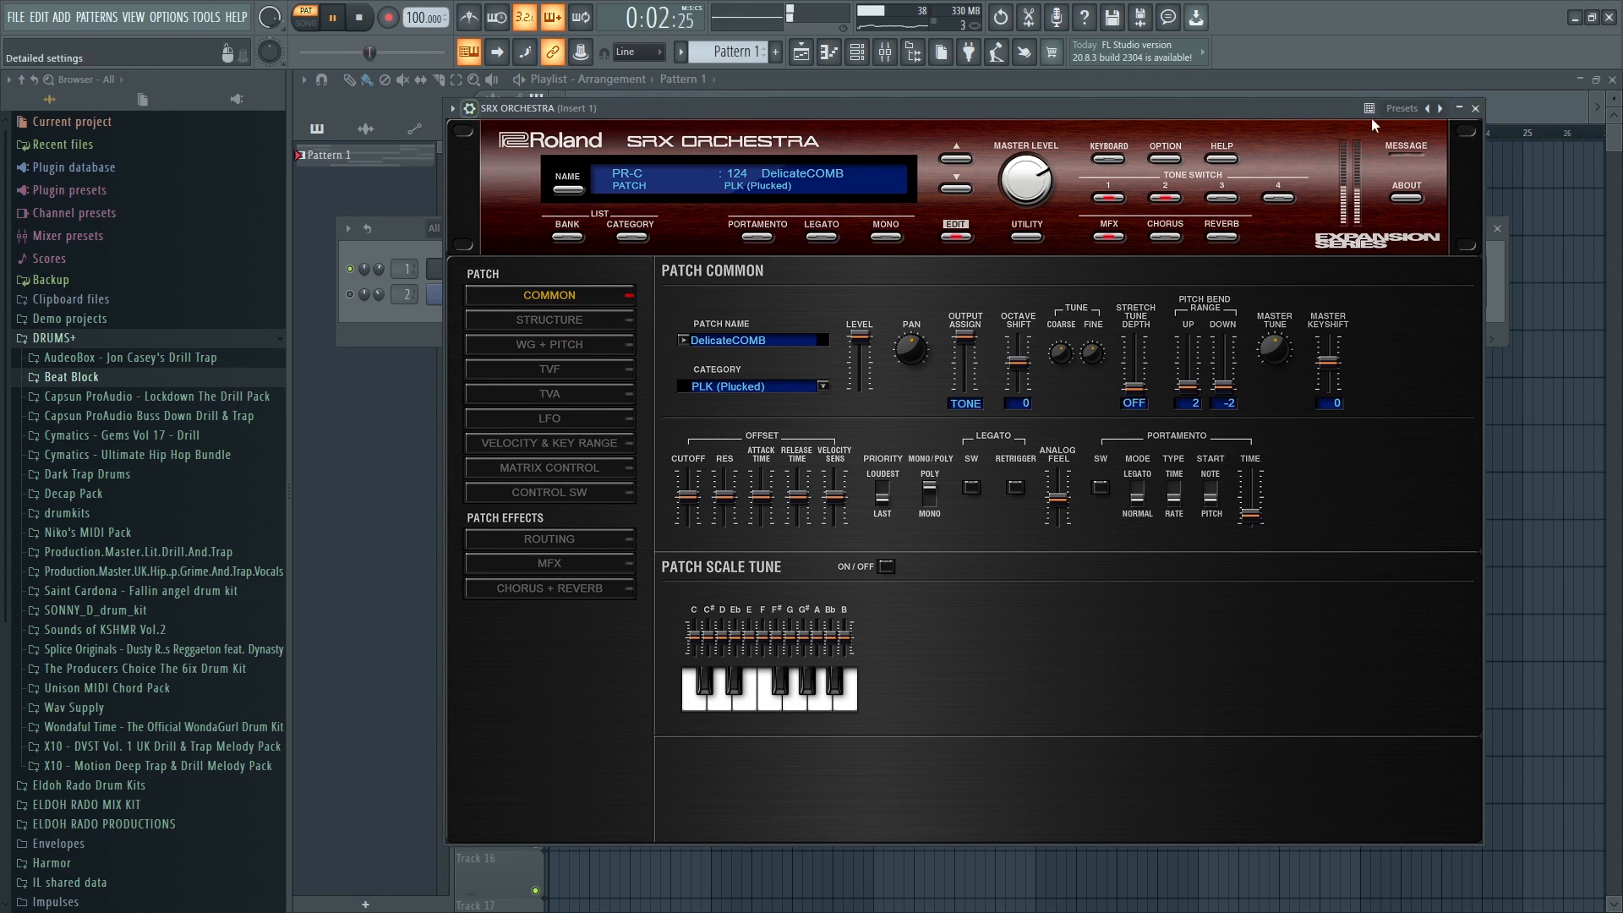
{"action": "left_click", "coordinate": [1475, 108]}
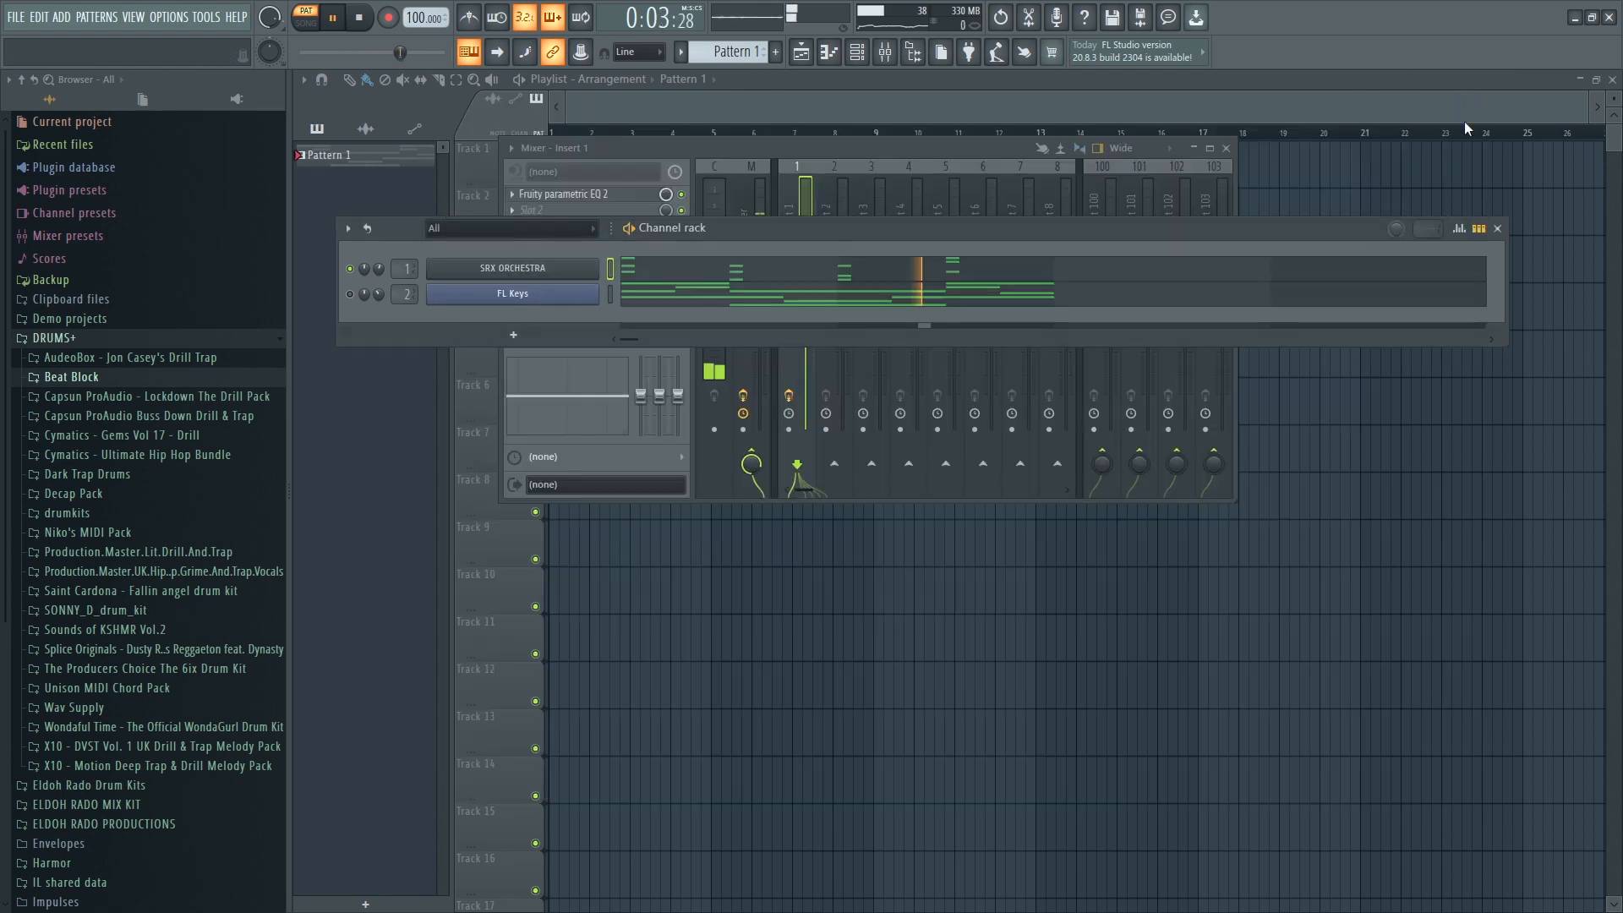
Unmute the FL Keys channel, adjust its volume while both sounds play, and stop playback.
{"action": "left_click", "coordinate": [350, 295]}
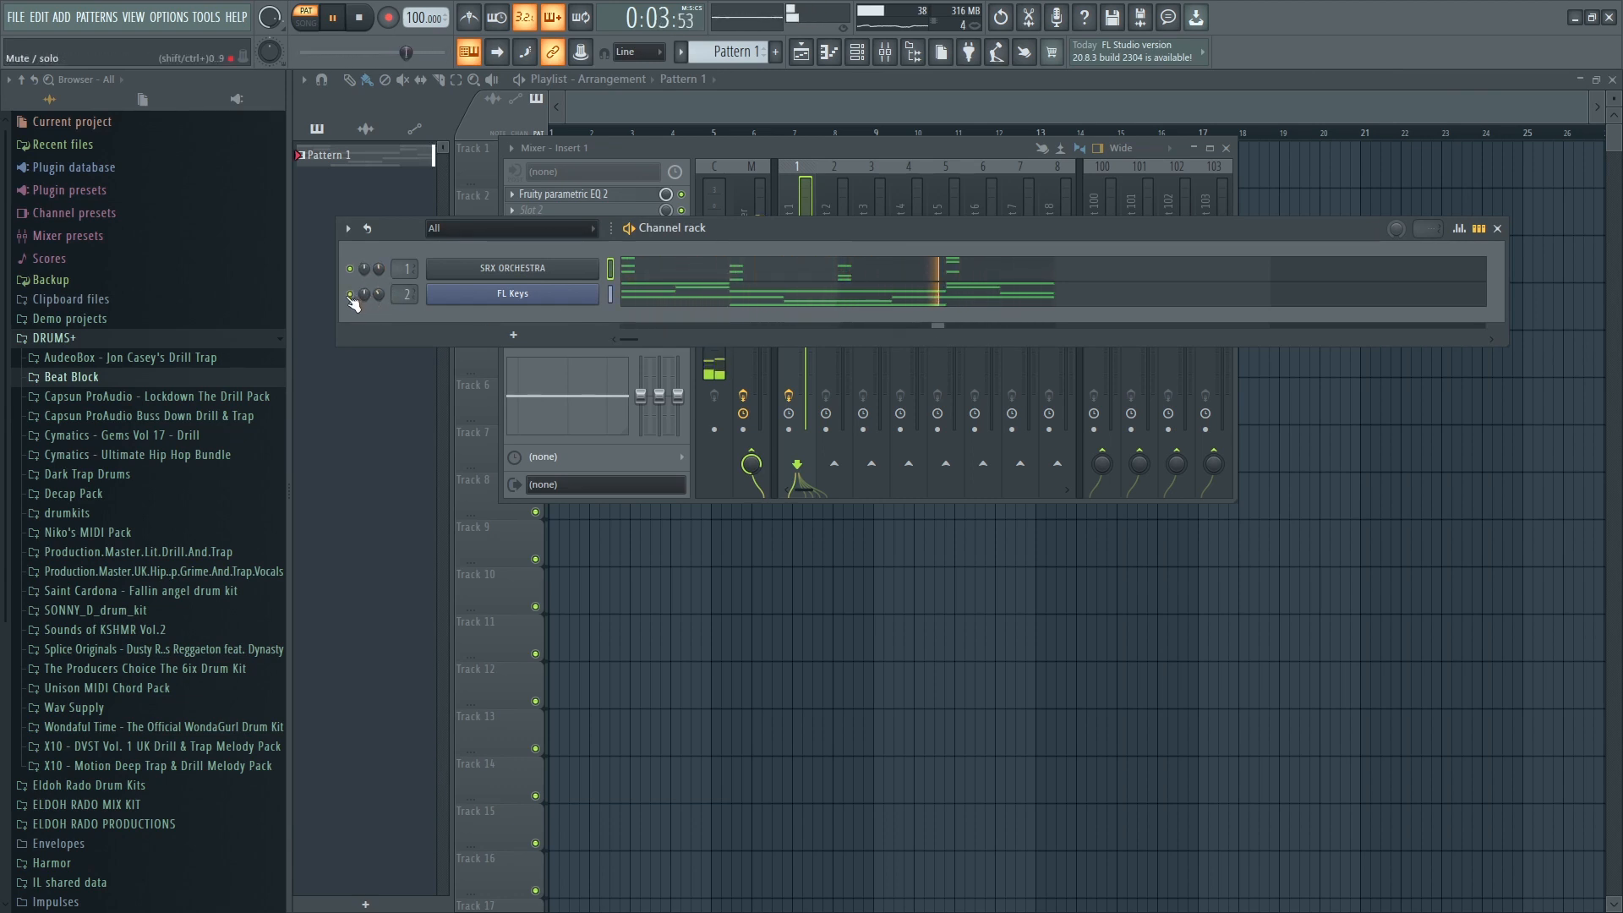
{"action": "left_click_drag", "start_coordinate": [725, 226], "coordinate": [732, 252]}
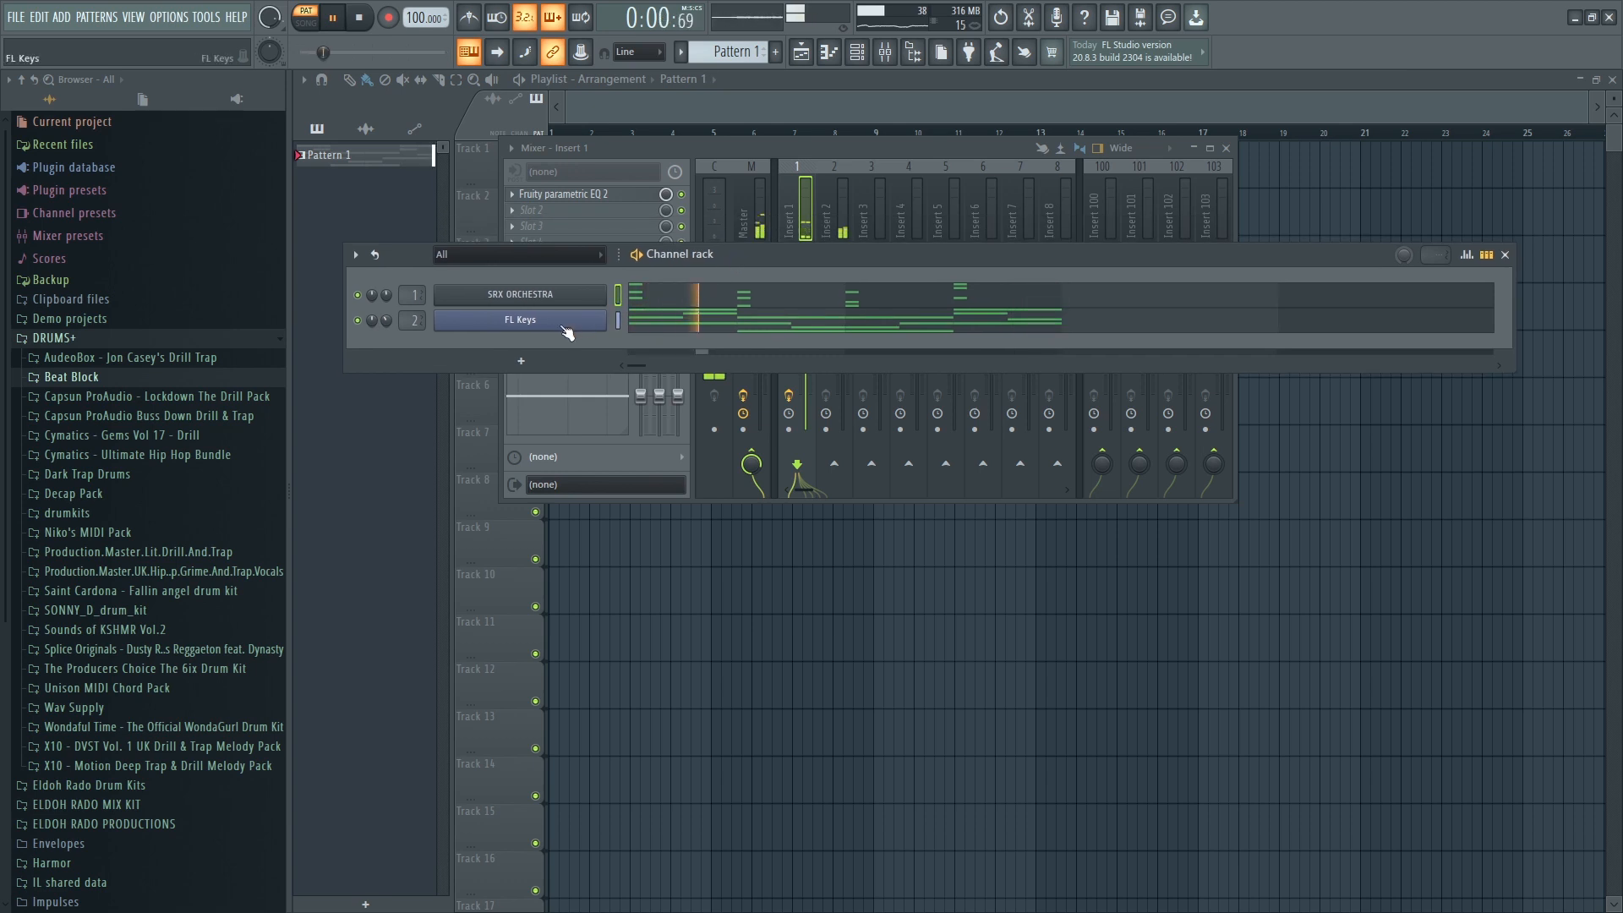
{"action": "left_click_drag", "start_coordinate": [384, 319], "coordinate": [384, 324]}
{"action": "key", "text": "space"}
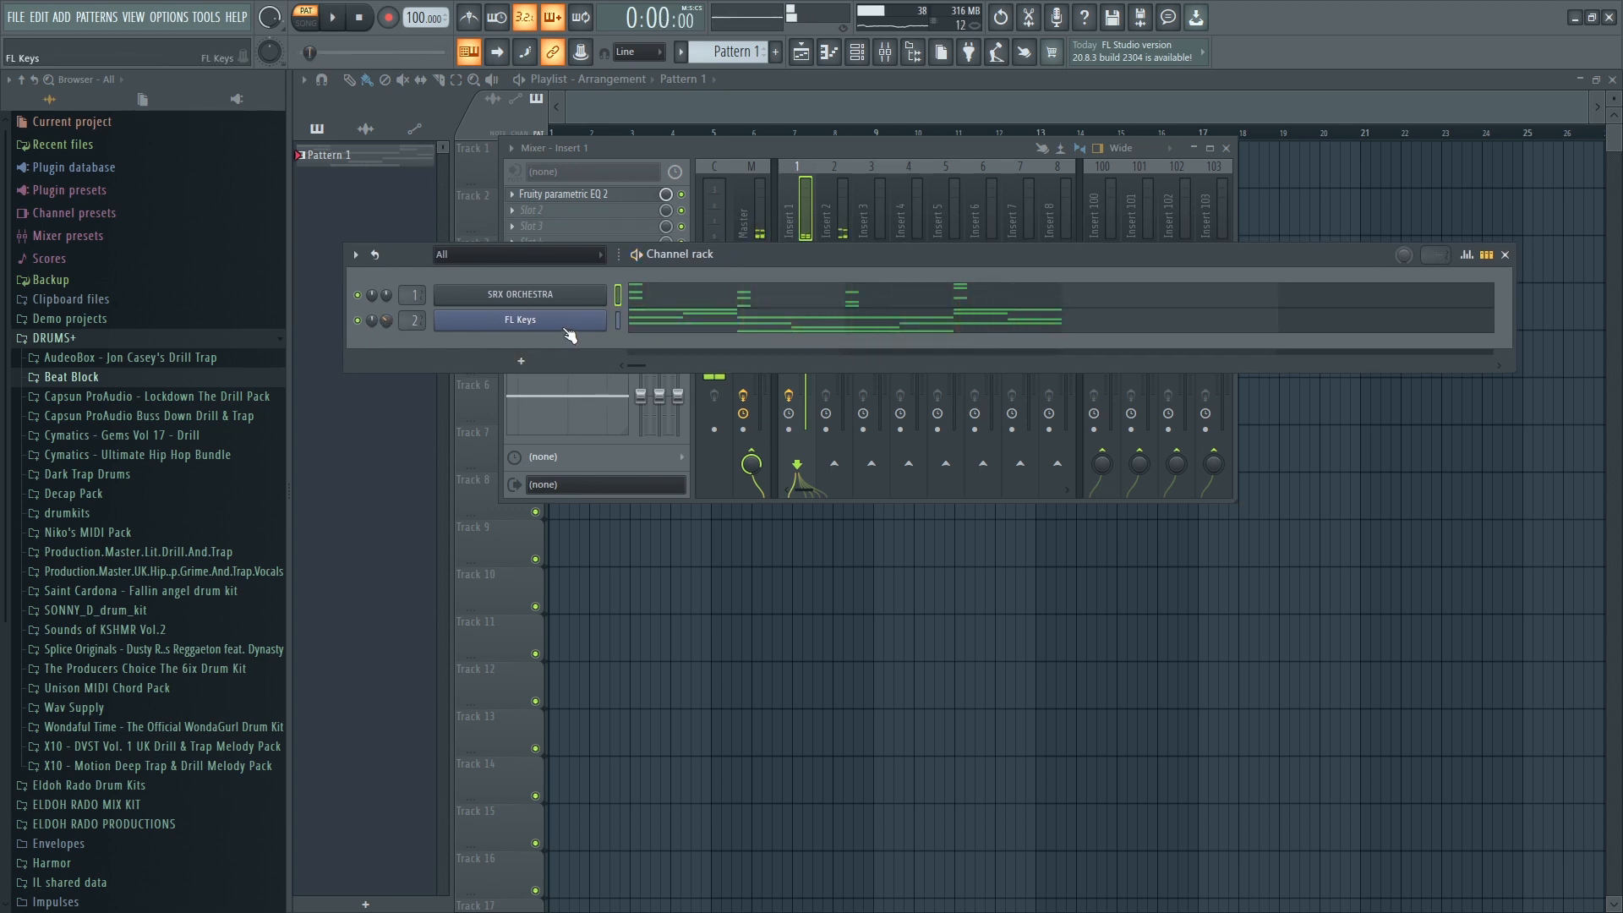
Duplicate the lowest note of each FL Keys chord one octave down as C#4 and A3 bass notes, and play them back.
{"action": "right_click", "coordinate": [509, 319]}
{"action": "left_click", "coordinate": [617, 319]}
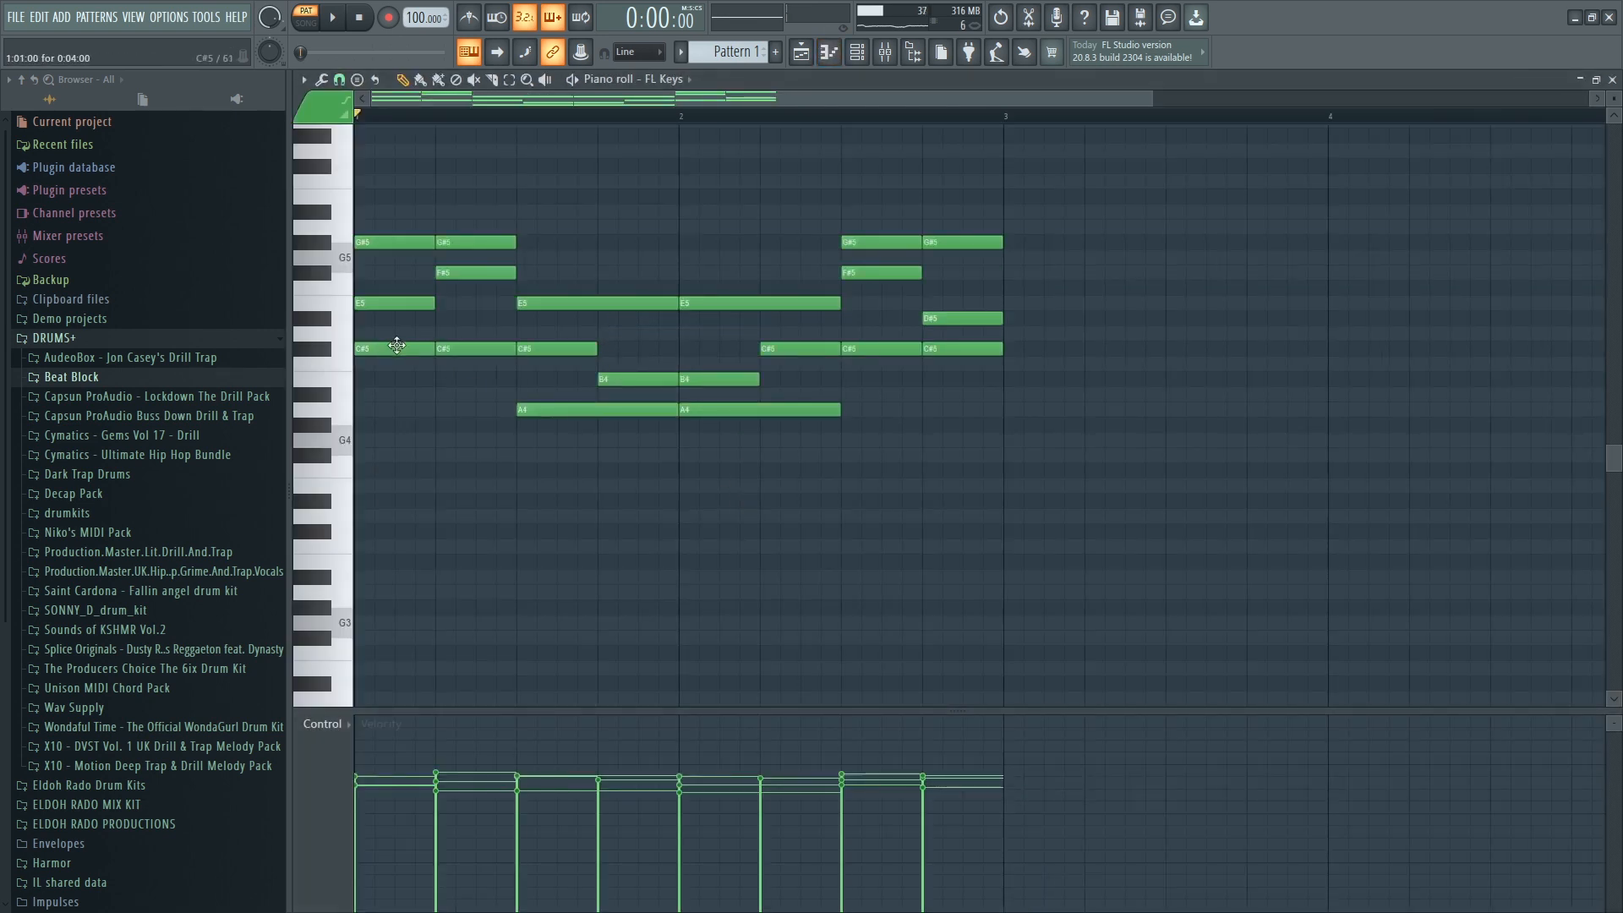
{"action": "left_click_drag", "start_coordinate": [413, 348], "coordinate": [604, 433]}
{"action": "left_click_drag", "start_coordinate": [916, 354], "coordinate": [980, 353]}
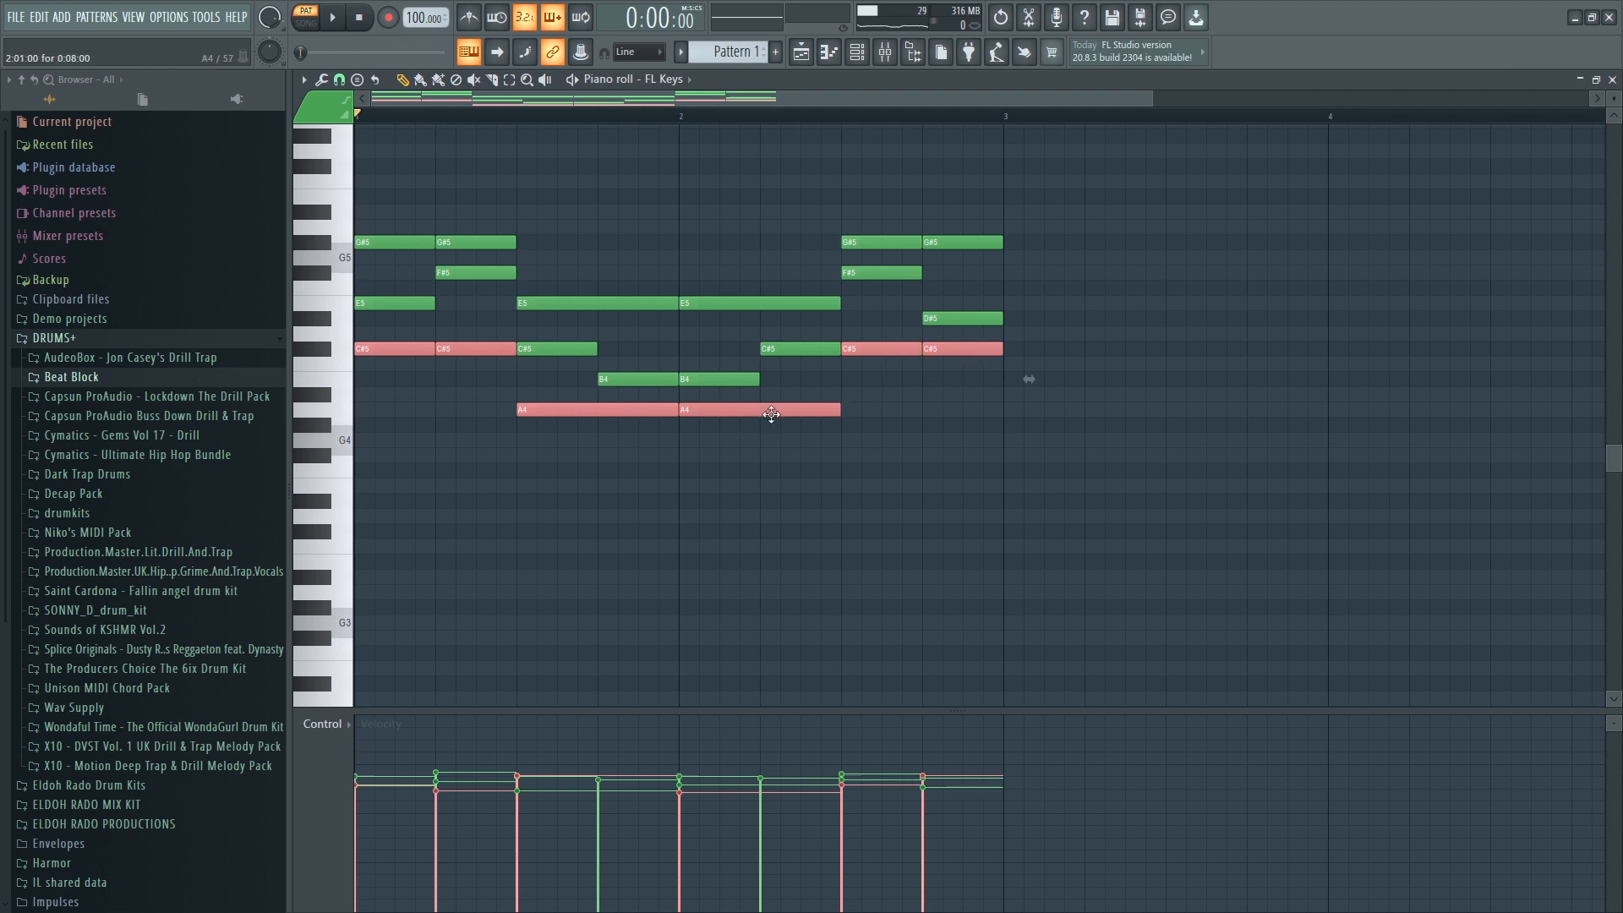
{"action": "key", "text": "ctrl+Down"}
{"action": "key", "text": "space"}
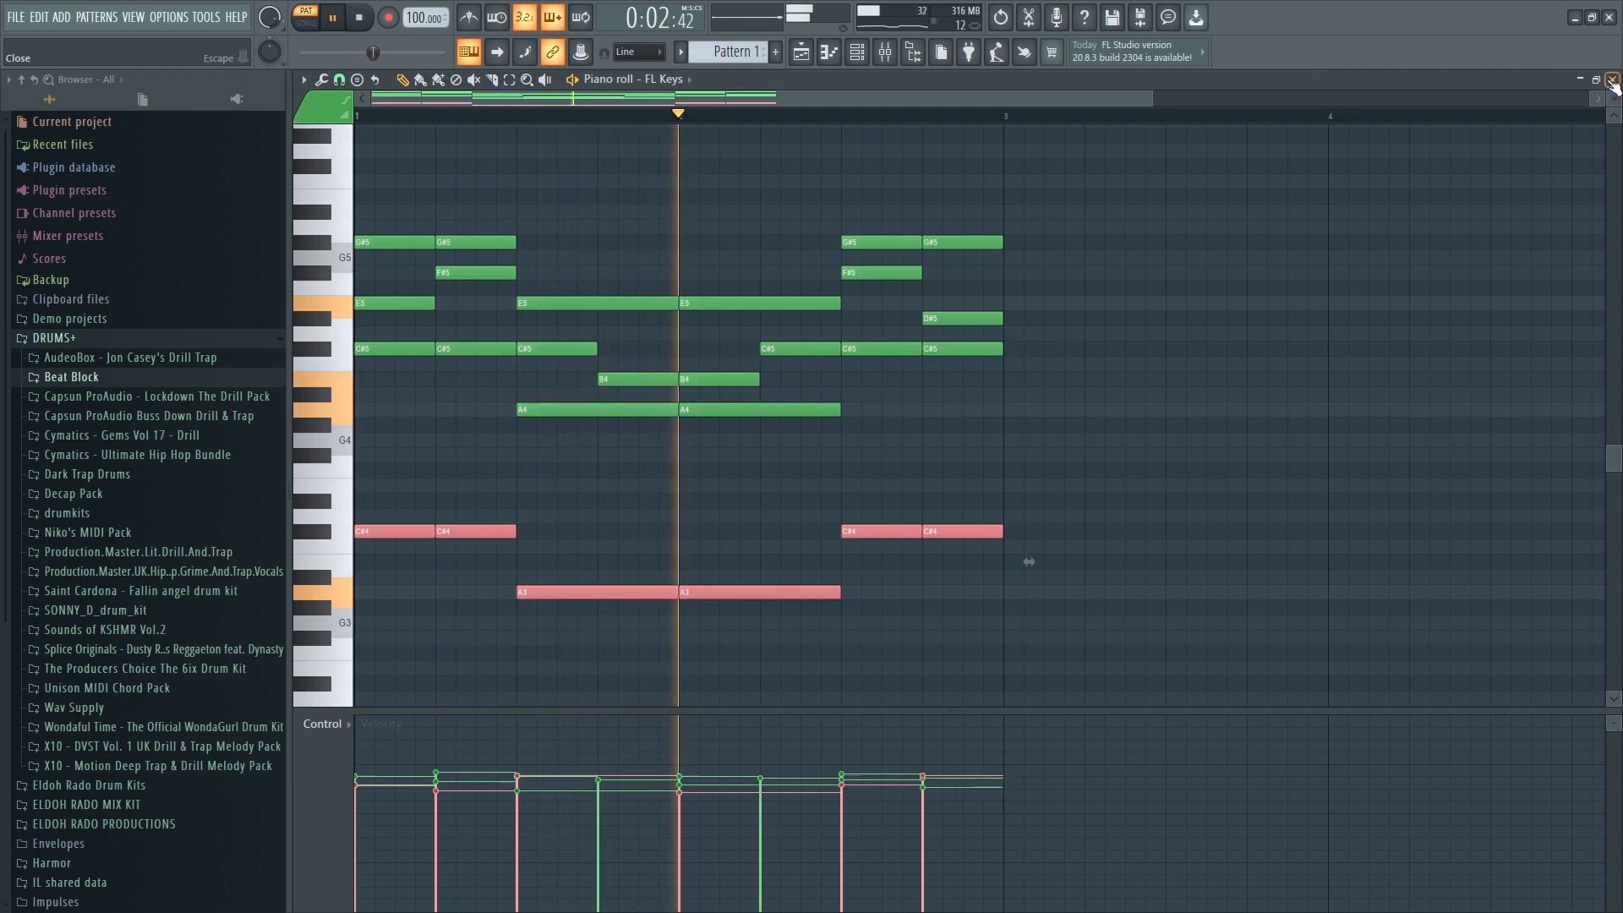
{"action": "key", "text": "space"}
Replace each pair of C#4 bass notes with one long note by deleting the second and extending the first, then close the piano roll.
{"action": "right_click", "coordinate": [450, 532]}
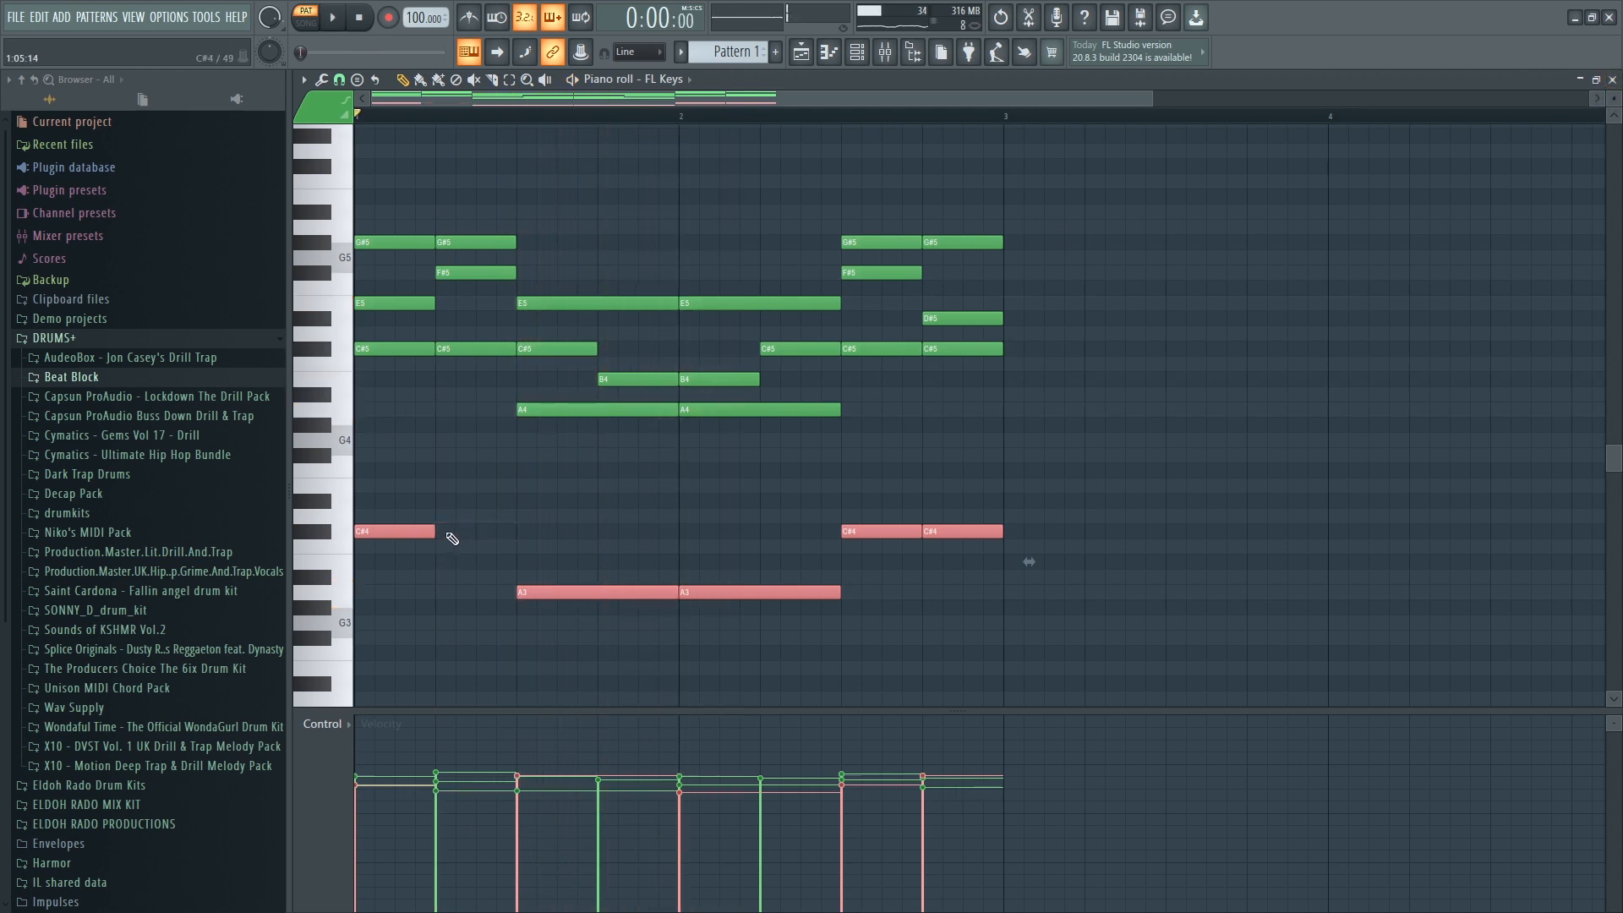
{"action": "left_click_drag", "start_coordinate": [463, 531], "coordinate": [518, 529]}
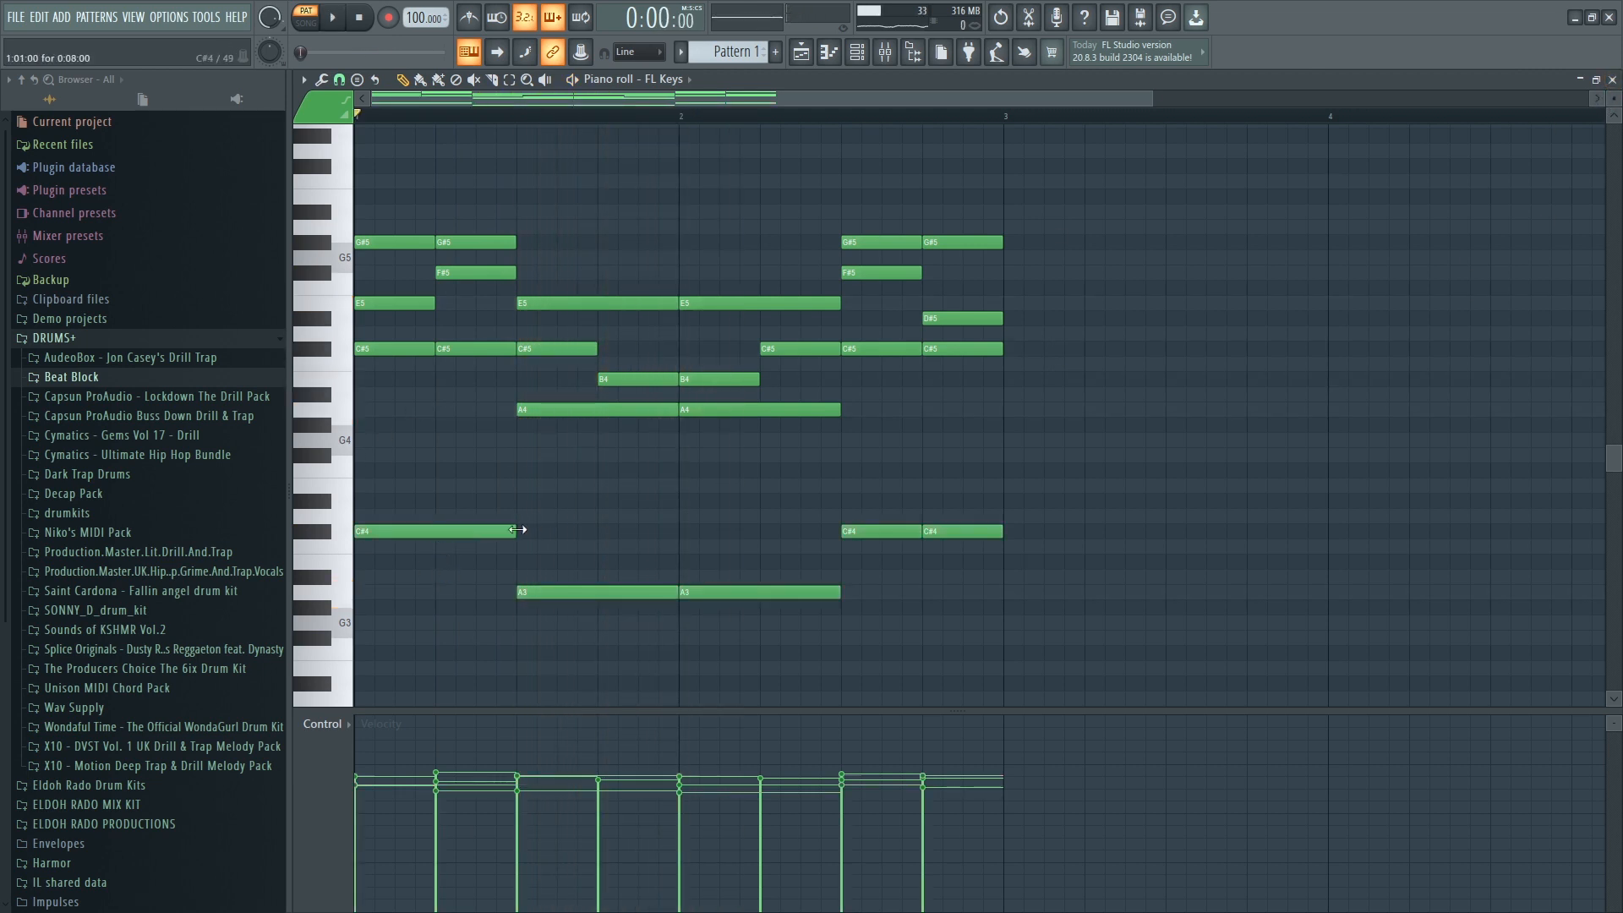
{"action": "right_click", "coordinate": [954, 533]}
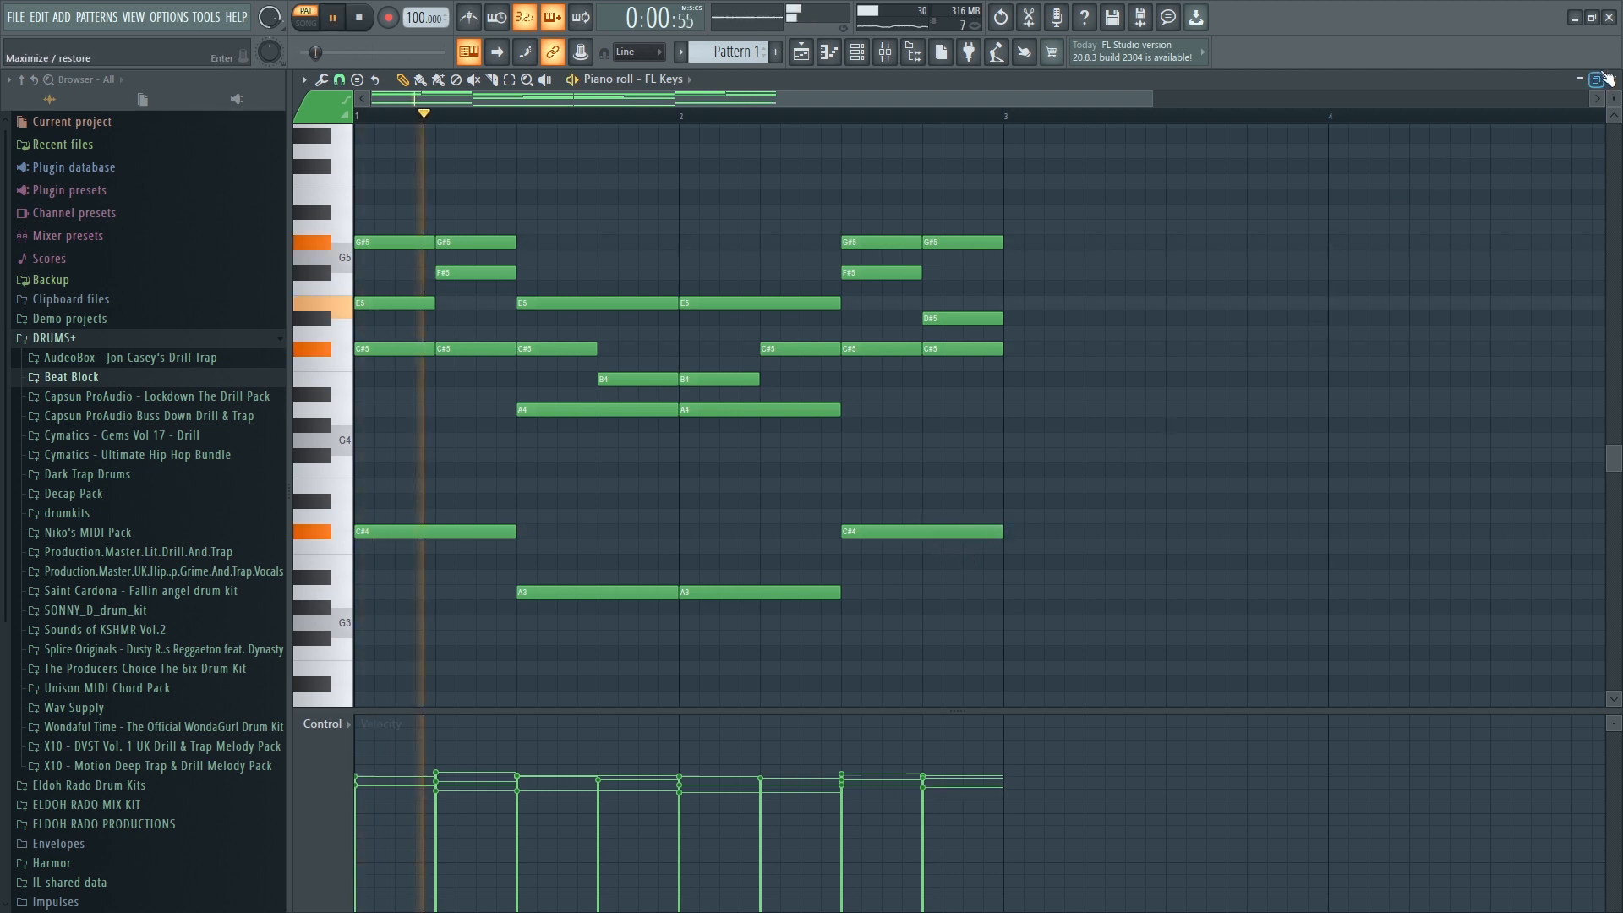
{"action": "left_click", "coordinate": [1612, 79]}
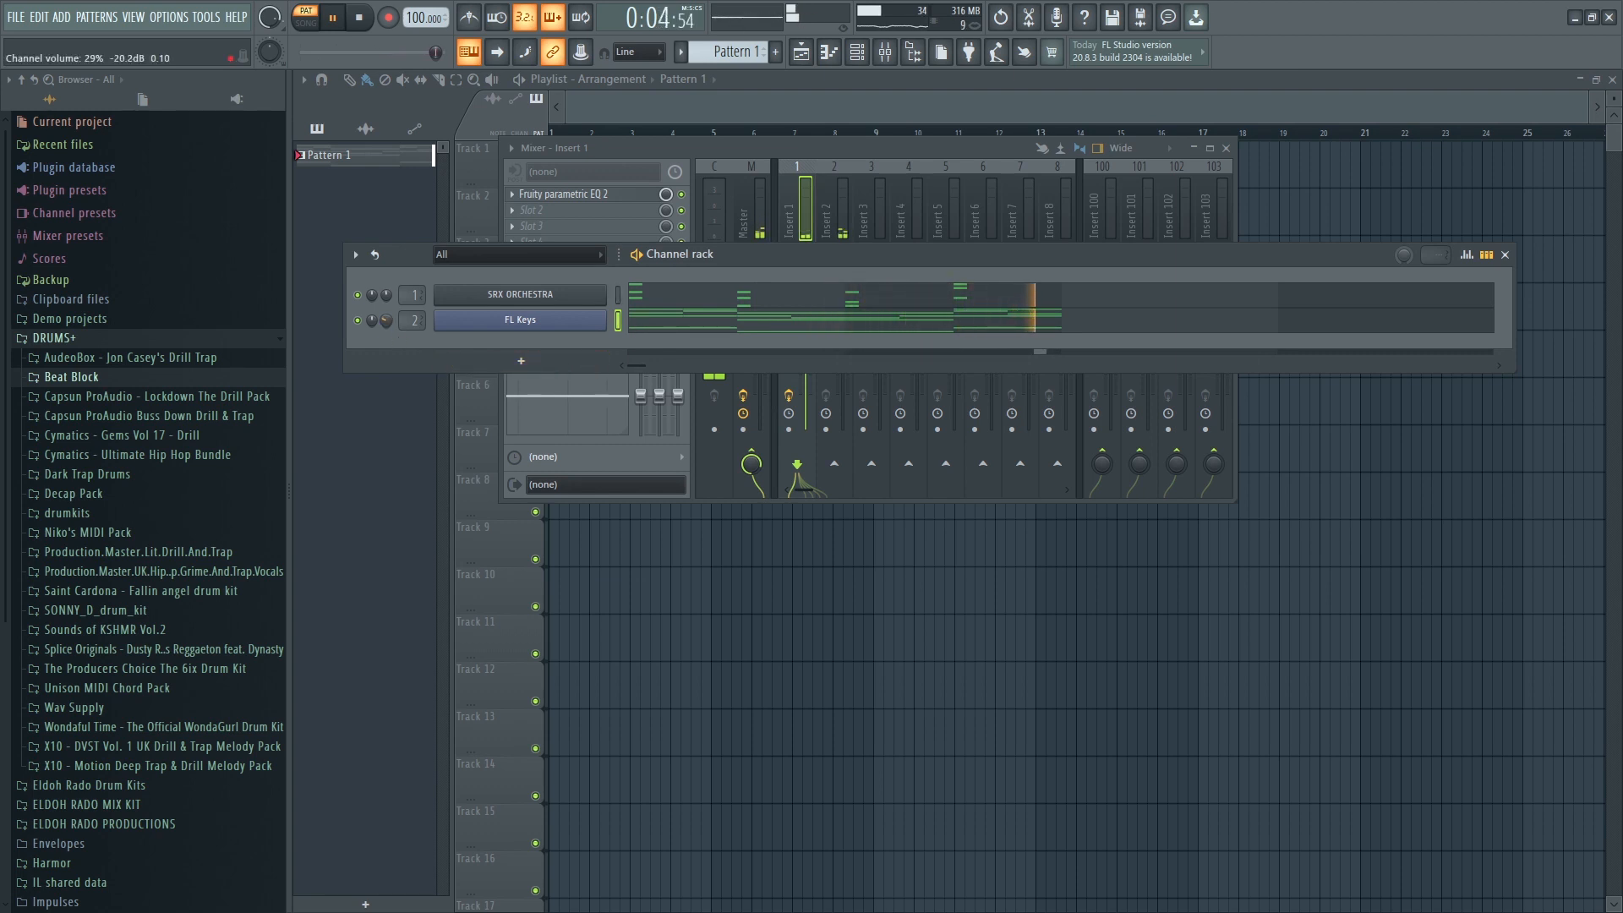
Set the FL Keys channel volume to 31% during playback, move the channel rack lower, and stop the pattern.
{"action": "scroll", "coordinate": [393, 319], "scroll_direction": "down", "scroll_amount": 2}
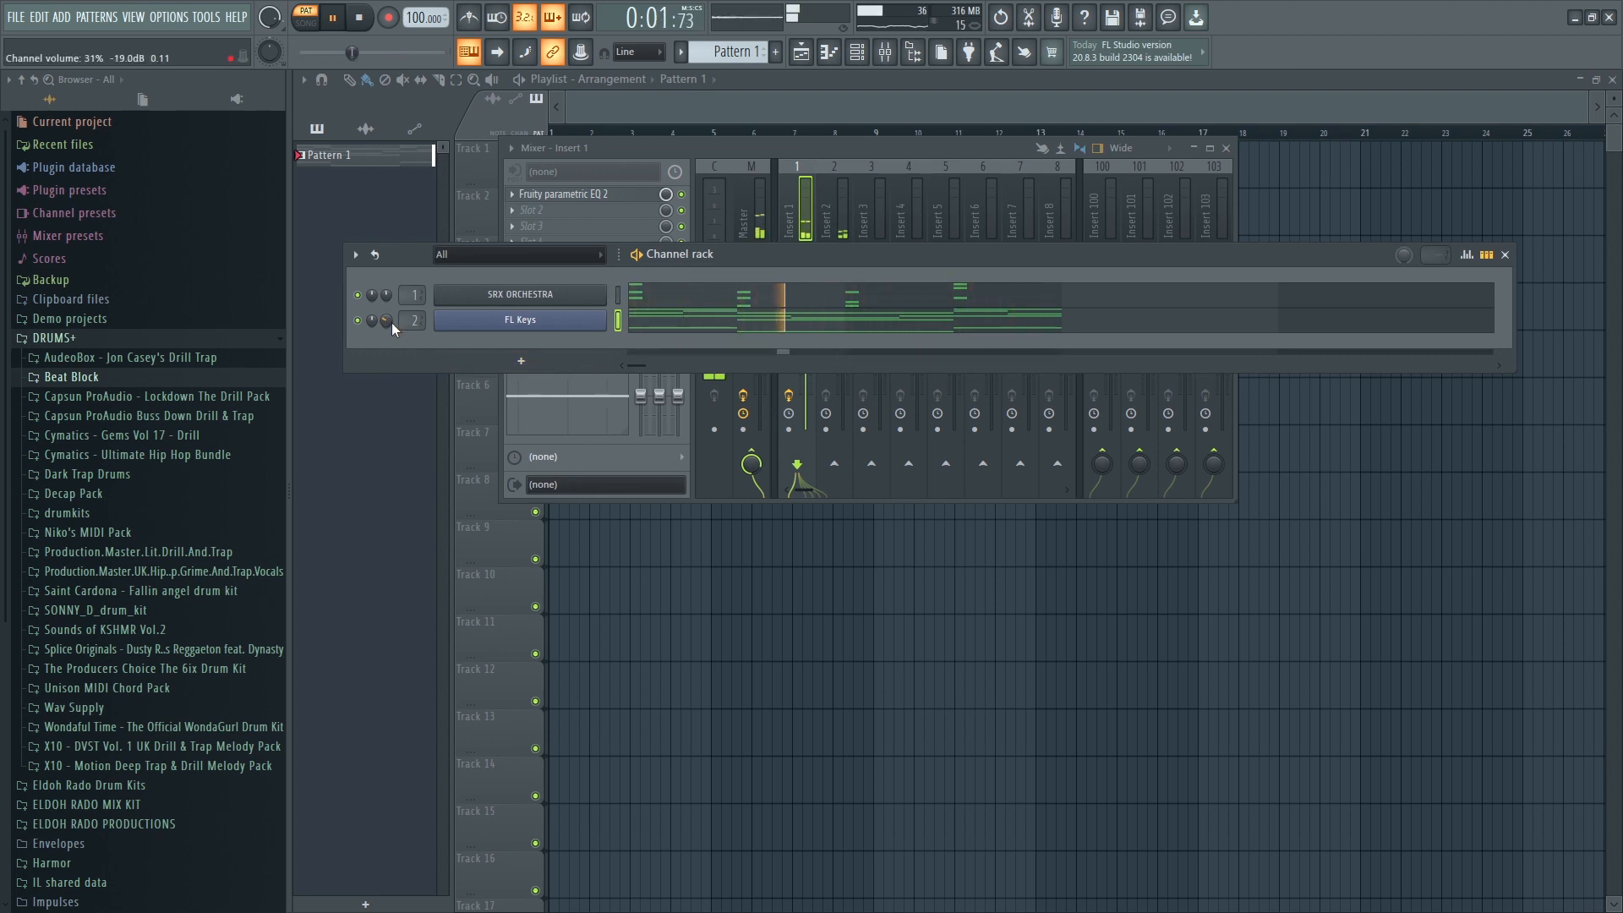
{"action": "left_click_drag", "start_coordinate": [909, 251], "coordinate": [904, 282]}
{"action": "key", "text": "space"}
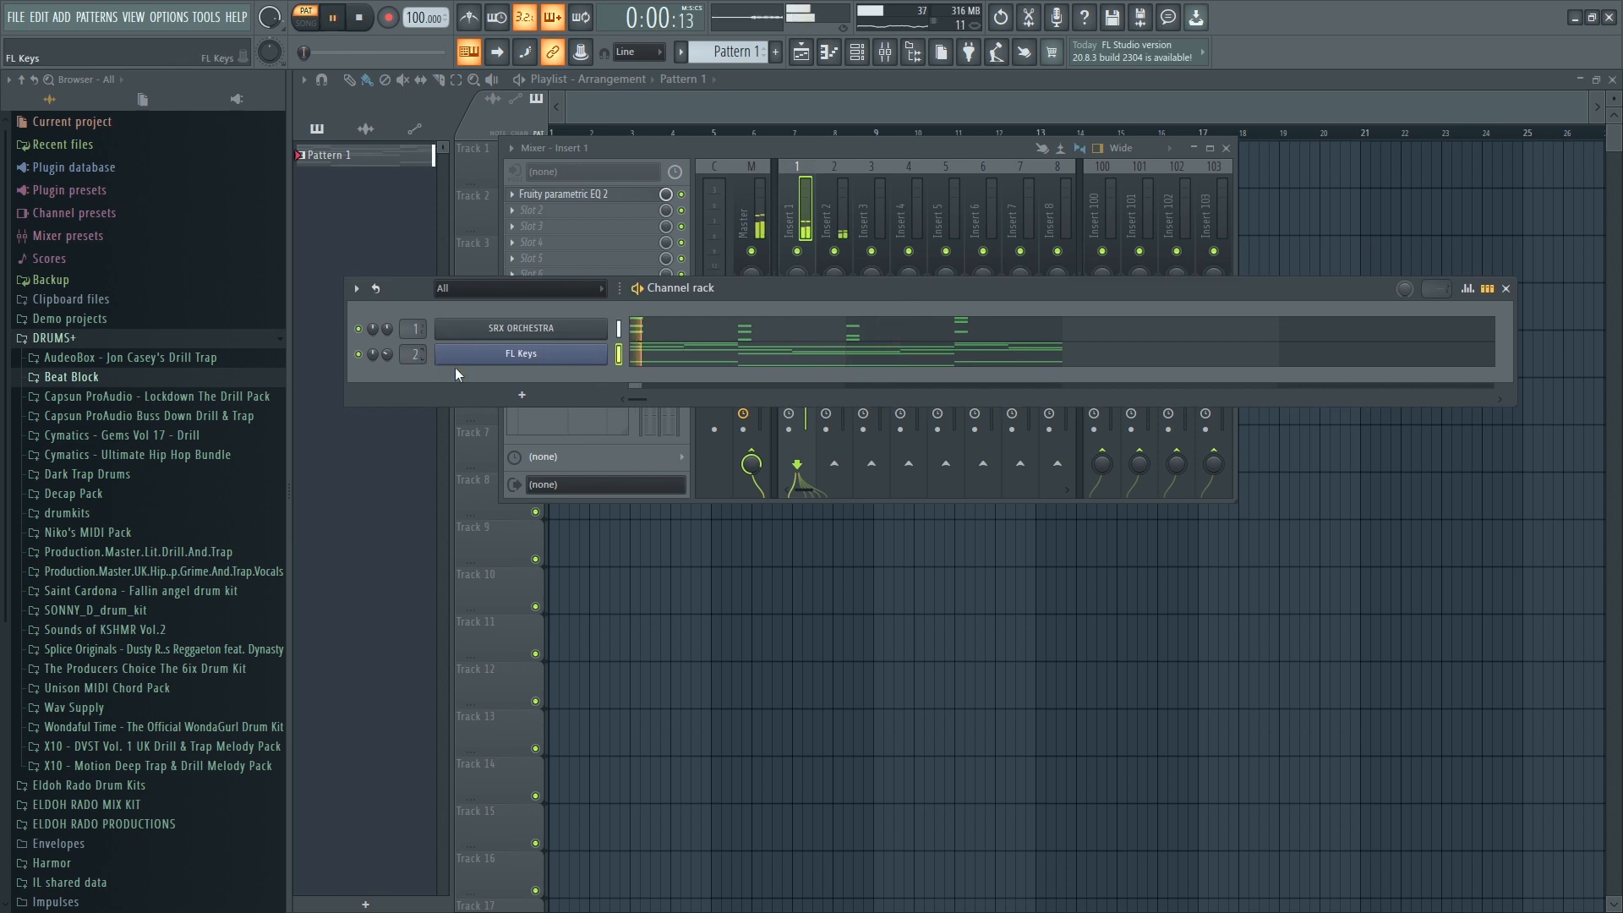
Load the Drip effect from the SAUCE category in slot 1 of mixer Insert 2.
{"action": "left_click", "coordinate": [842, 211]}
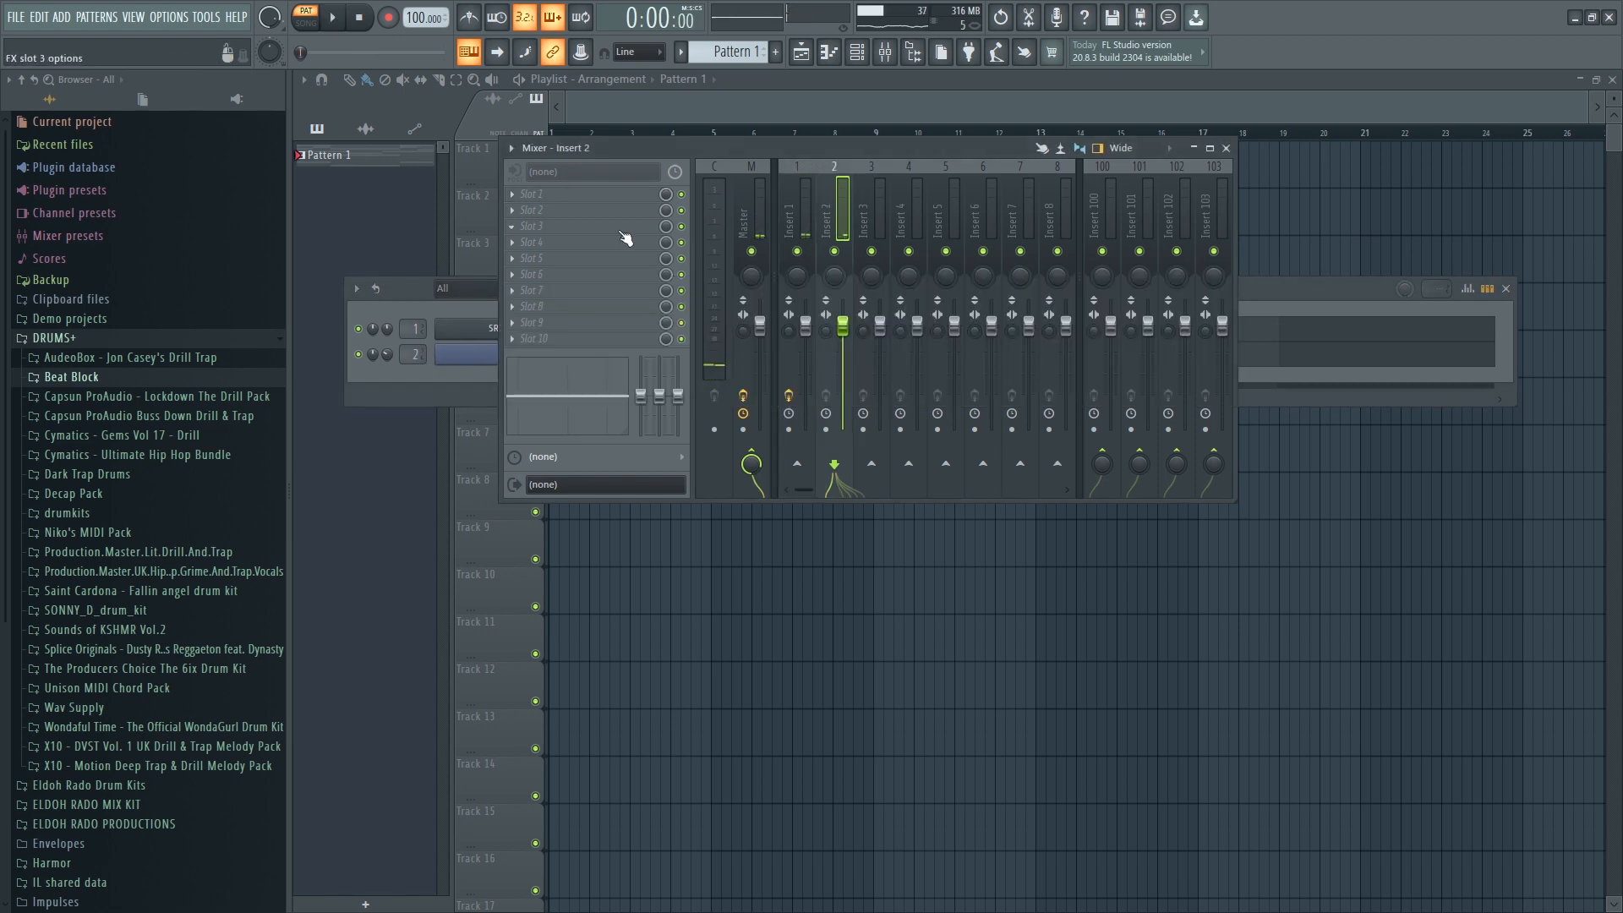
{"action": "left_click", "coordinate": [585, 200]}
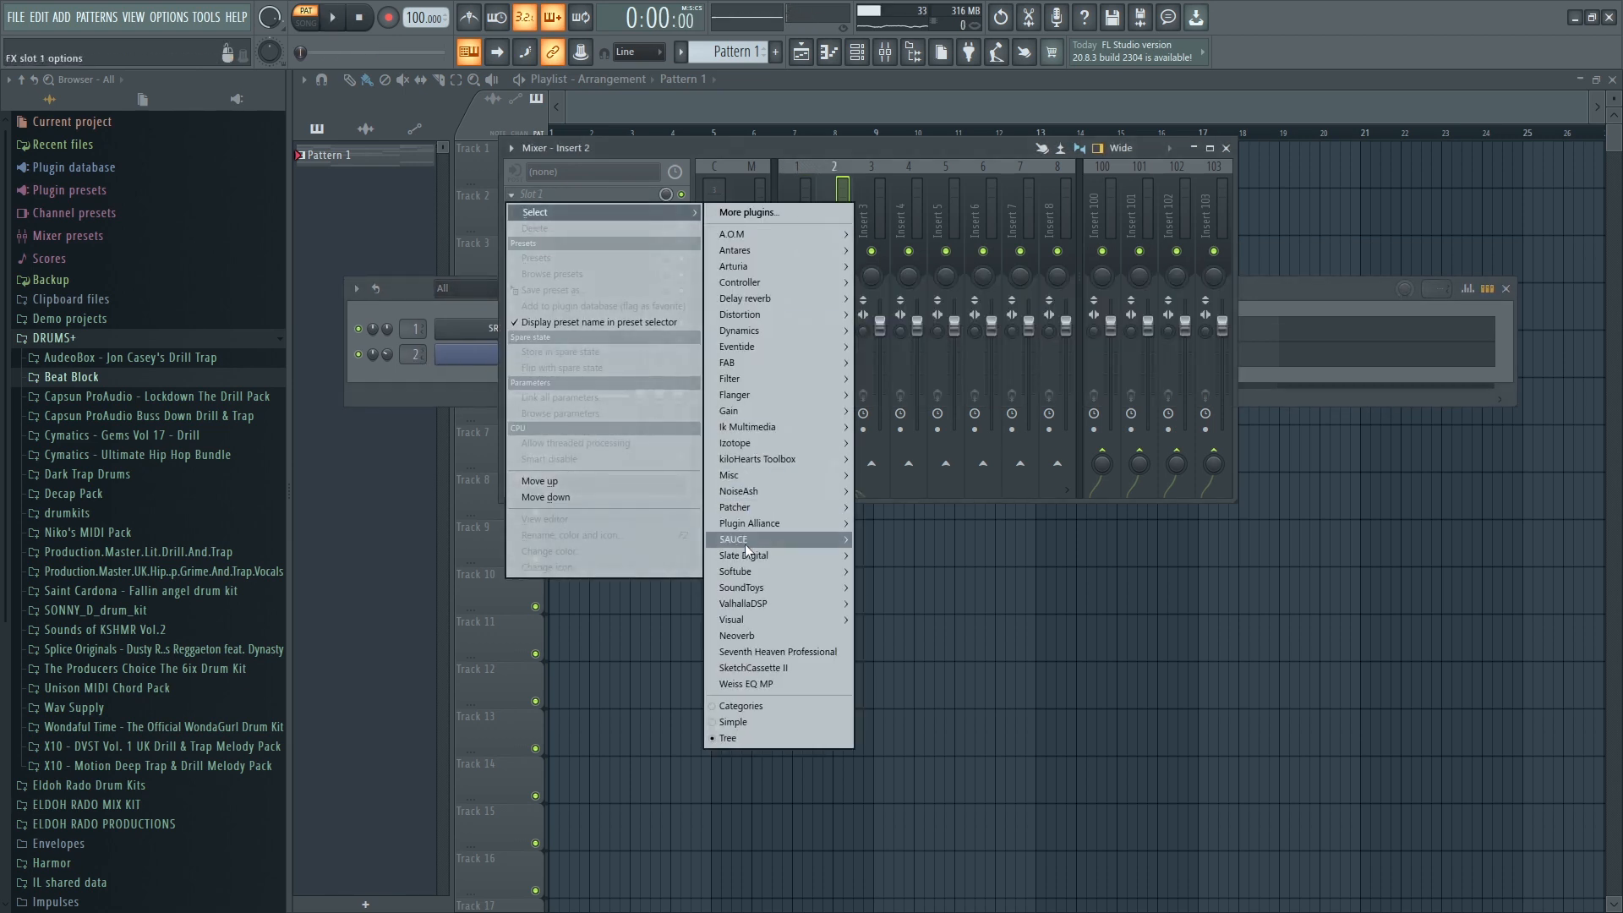
{"action": "mouse_move", "coordinate": [748, 536]}
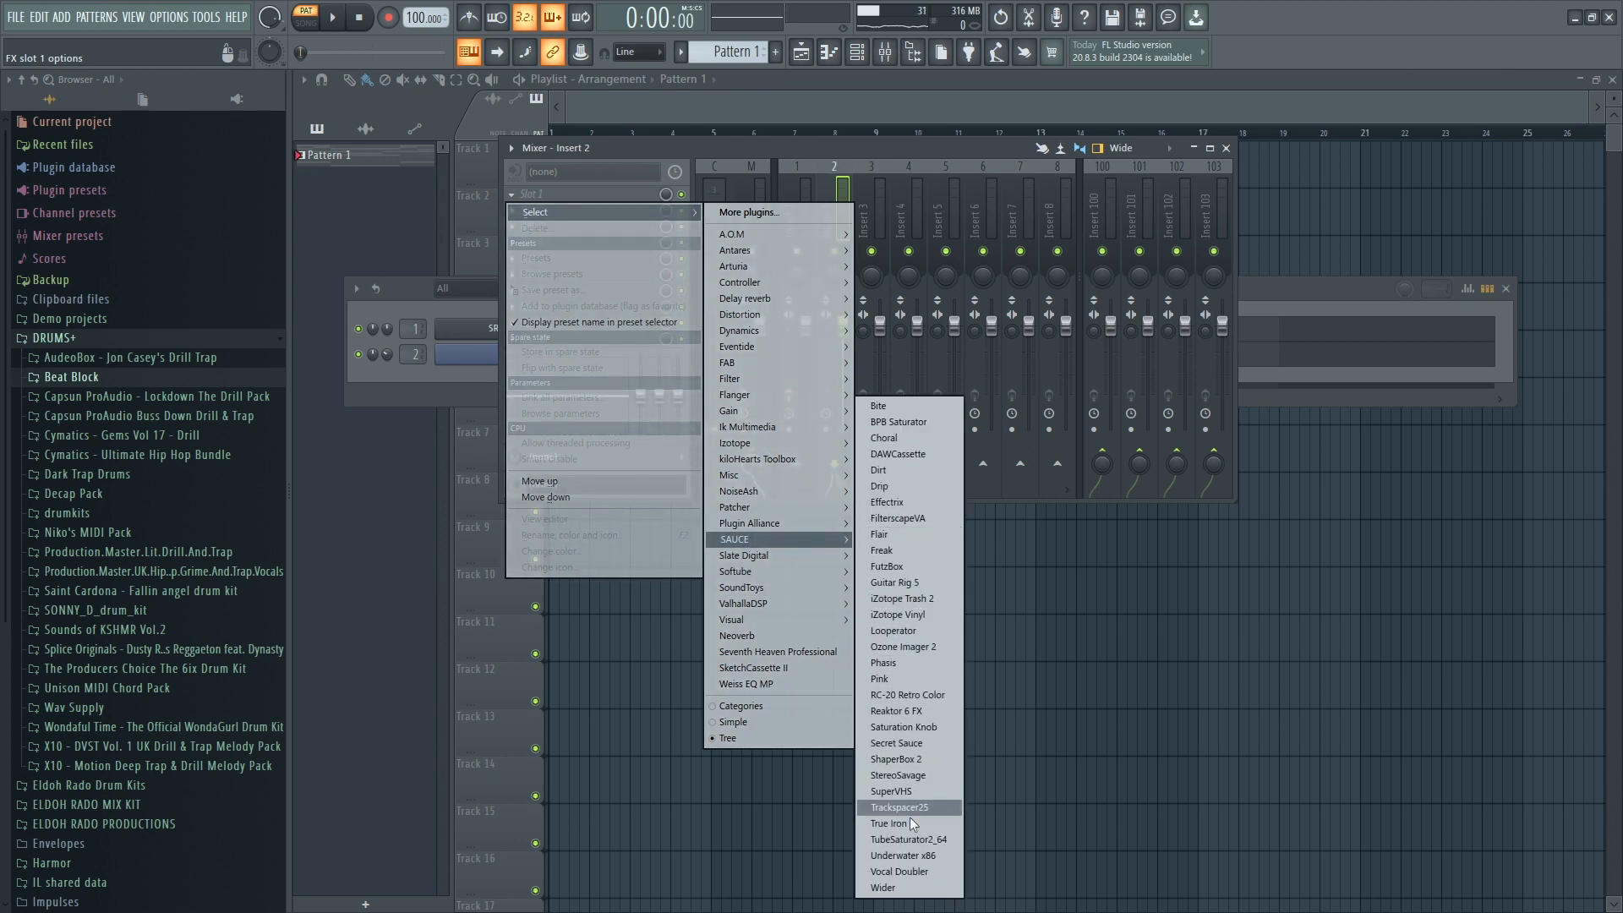
{"action": "left_click", "coordinate": [894, 487]}
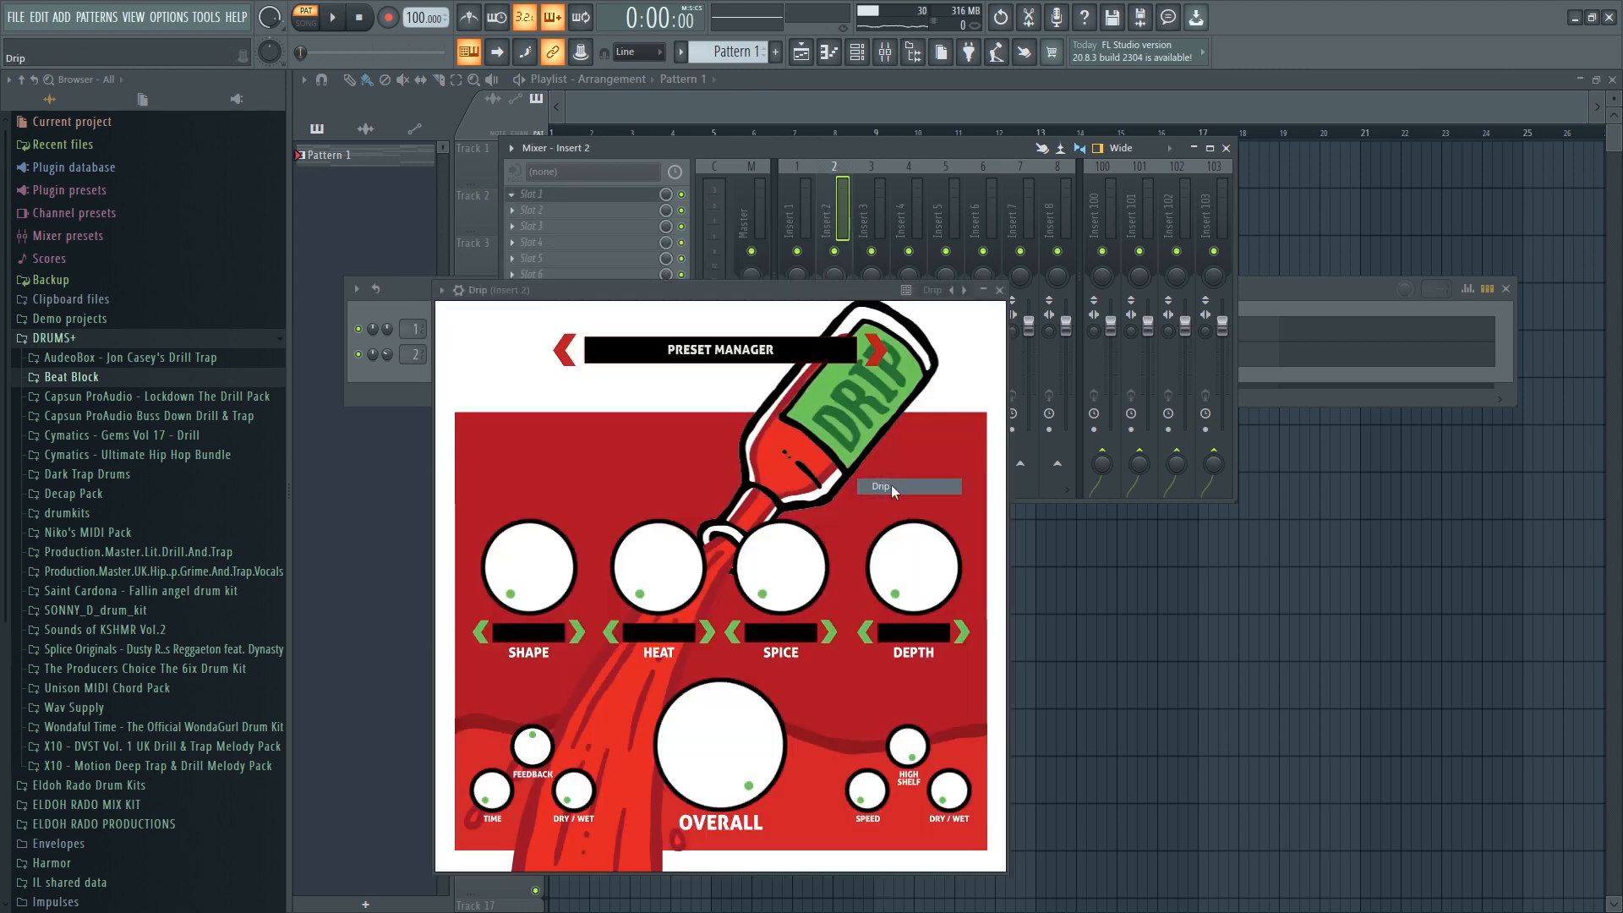
Try Drip's DROP preset on FL Keys during playback with the SRX ORCHESTRA channel muted.
{"action": "left_click", "coordinate": [667, 346]}
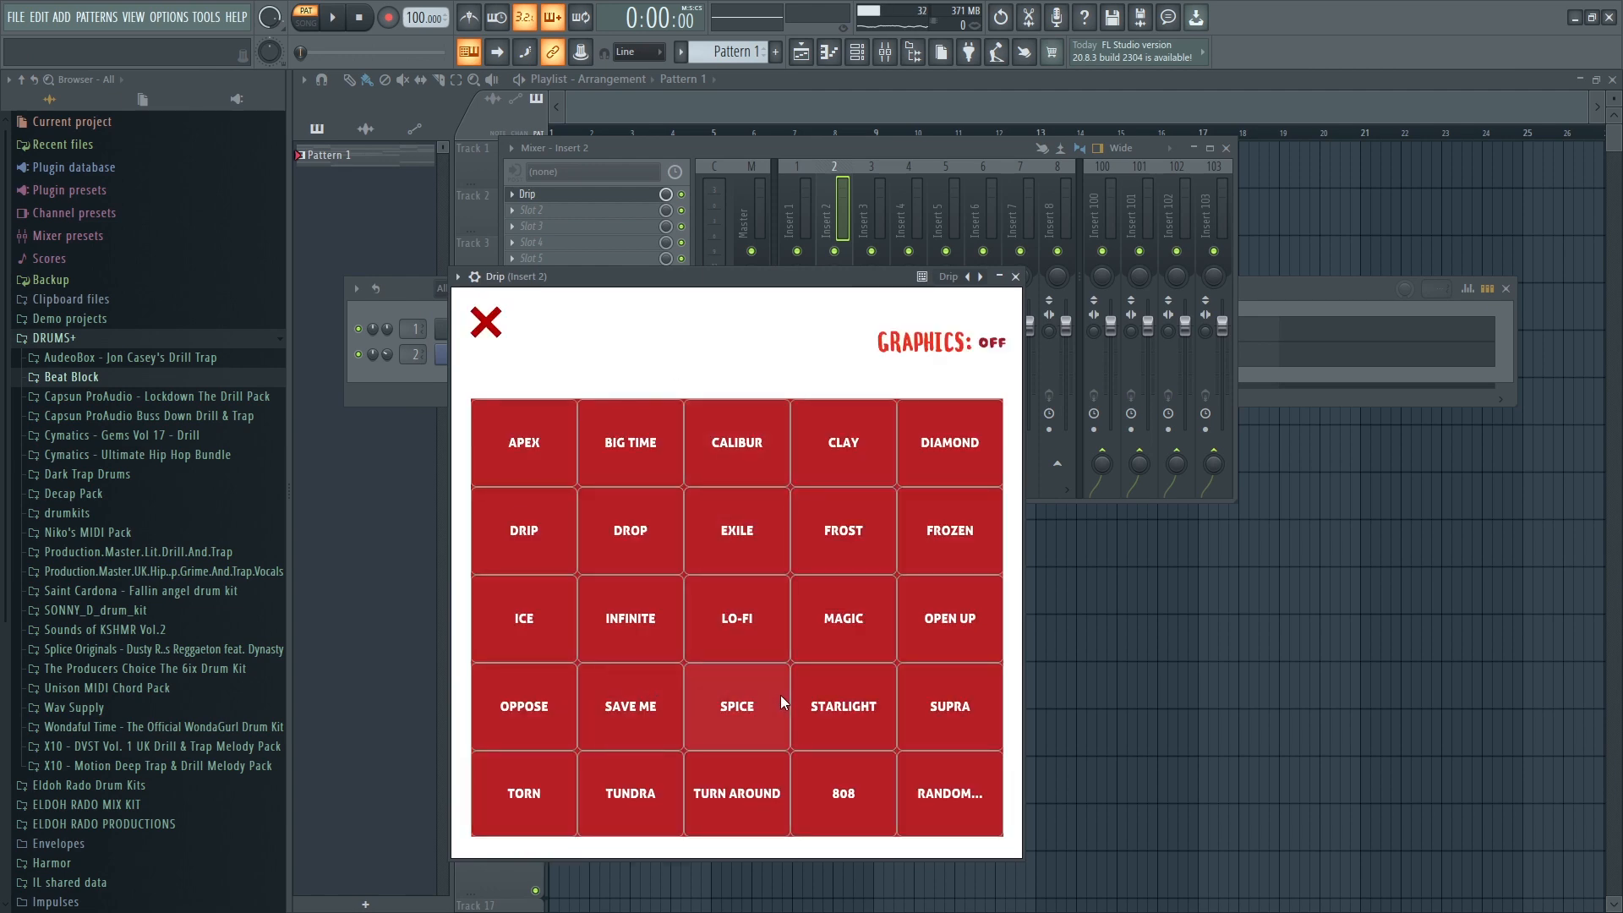
{"action": "left_click", "coordinate": [635, 540]}
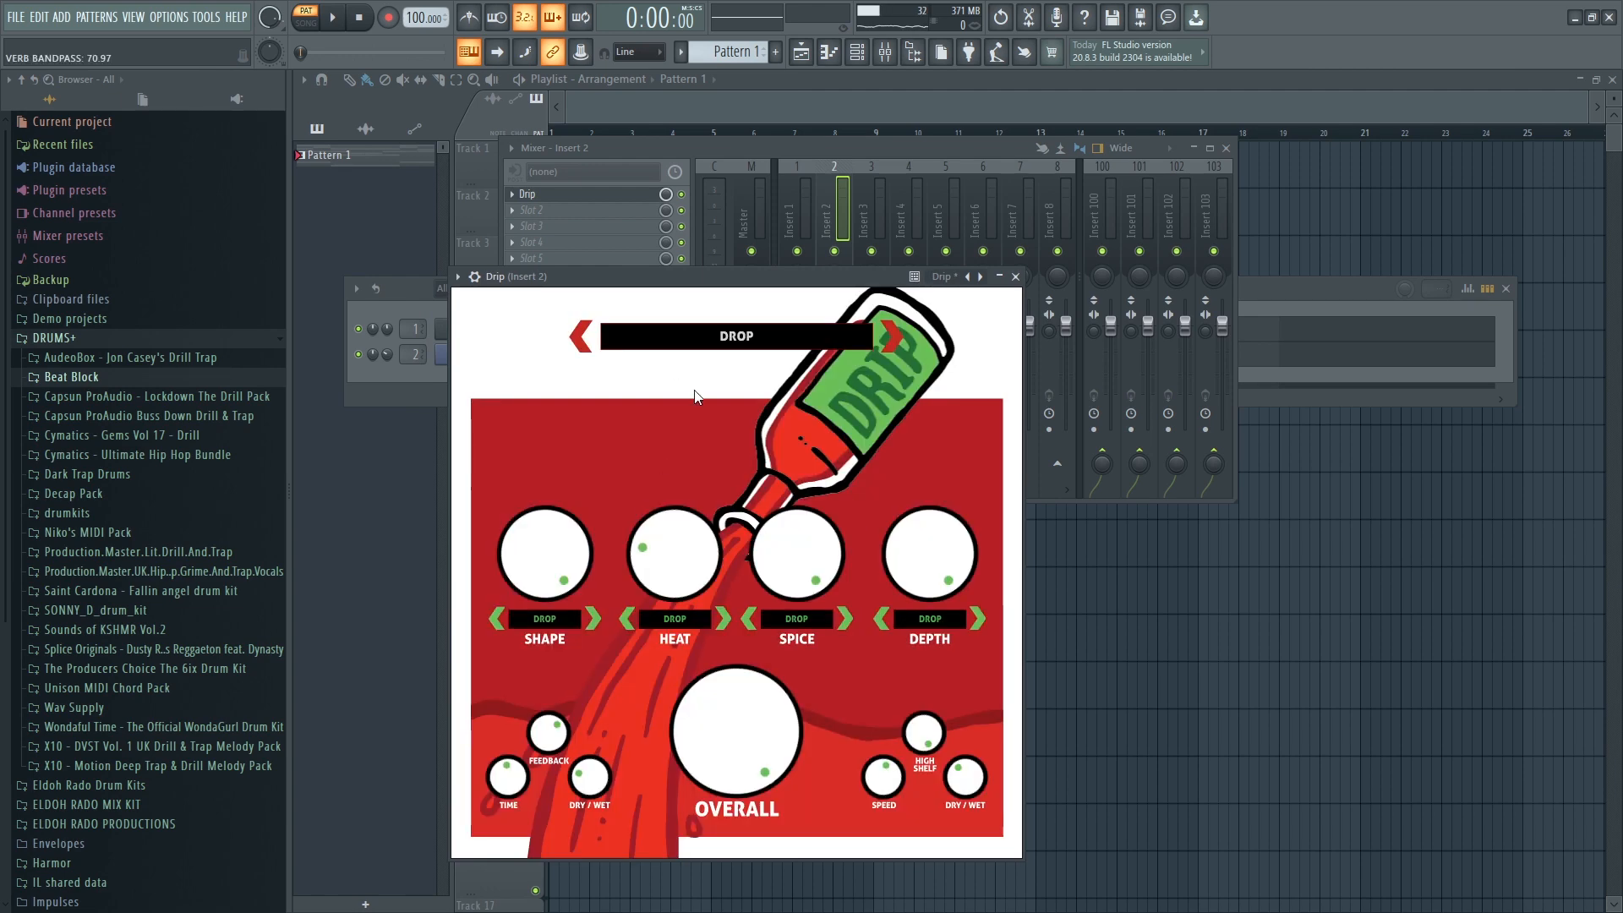
{"action": "key", "text": "space"}
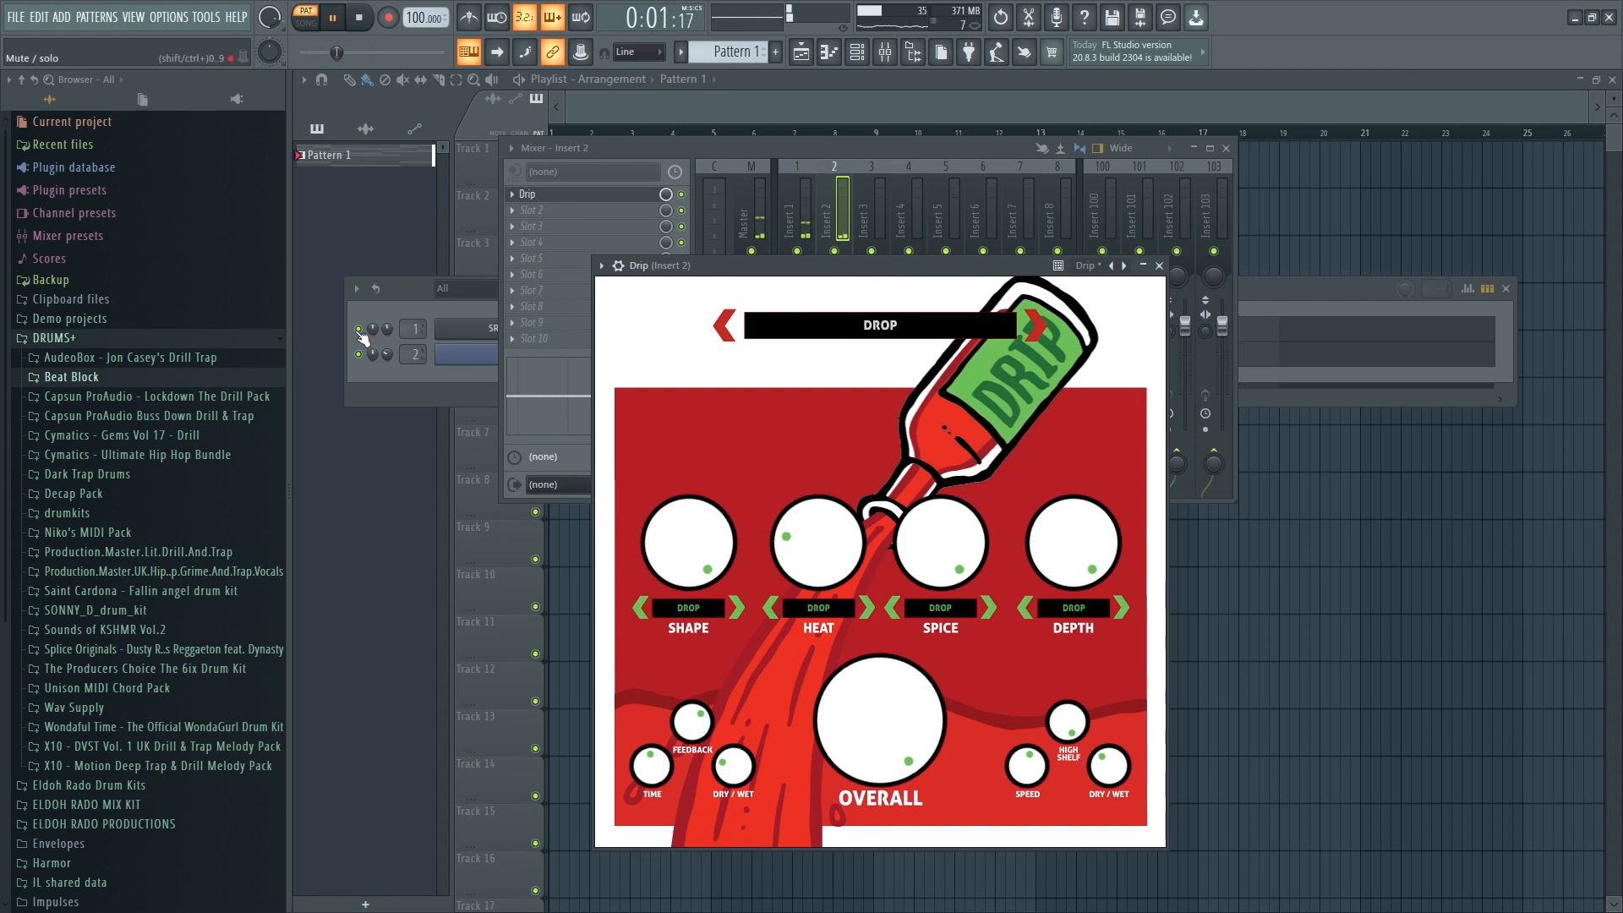
{"action": "left_click", "coordinate": [362, 336]}
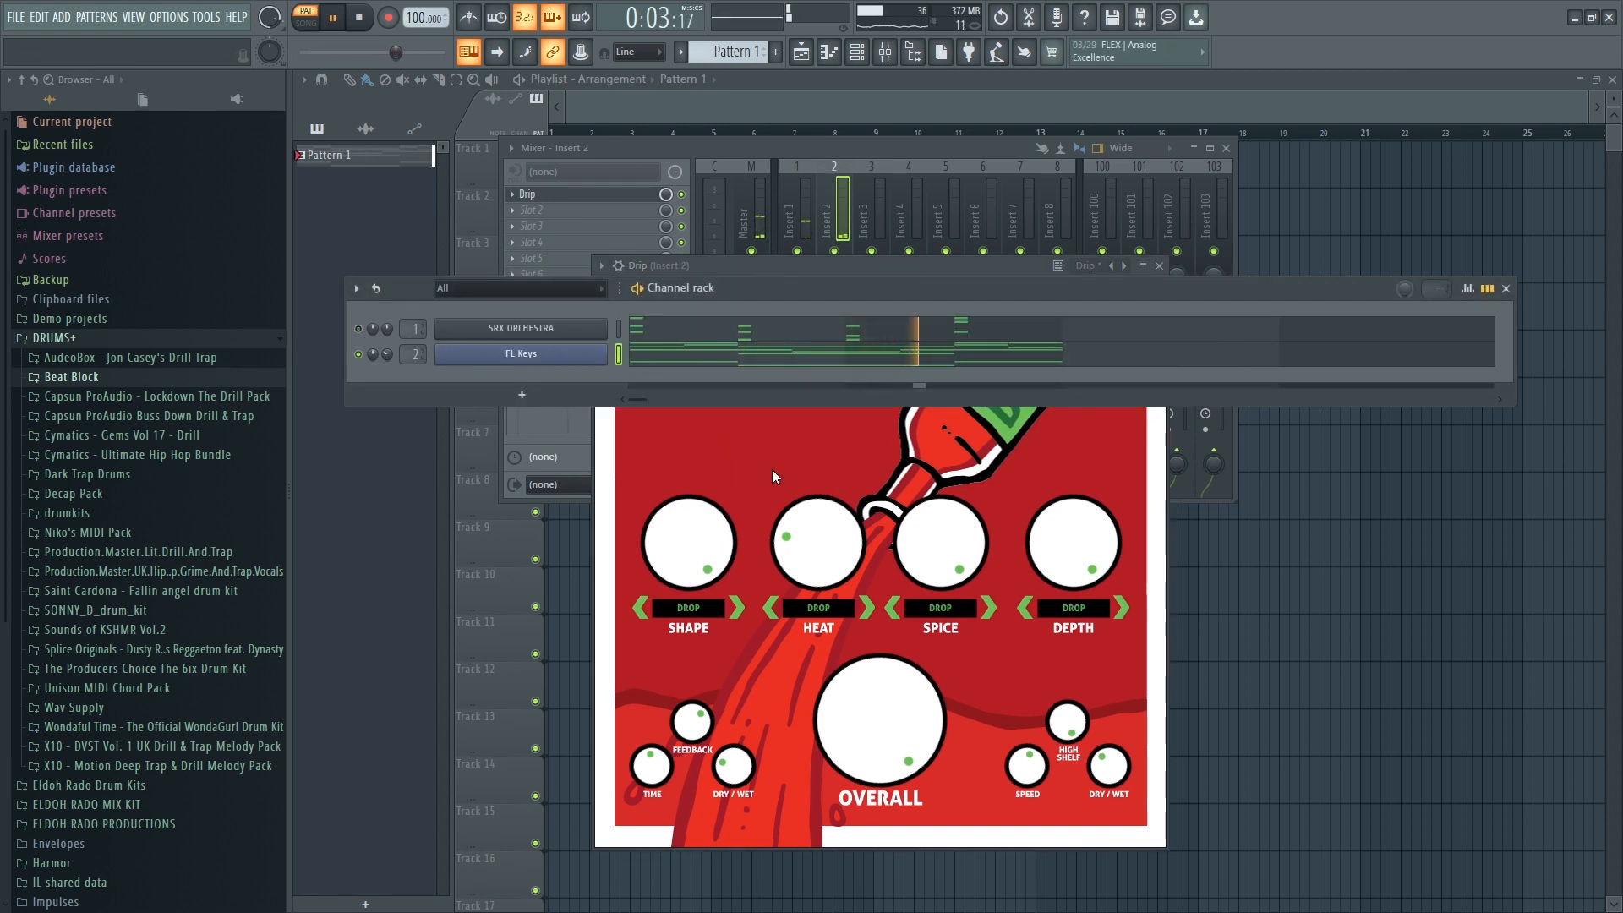
{"action": "left_click", "coordinate": [622, 494]}
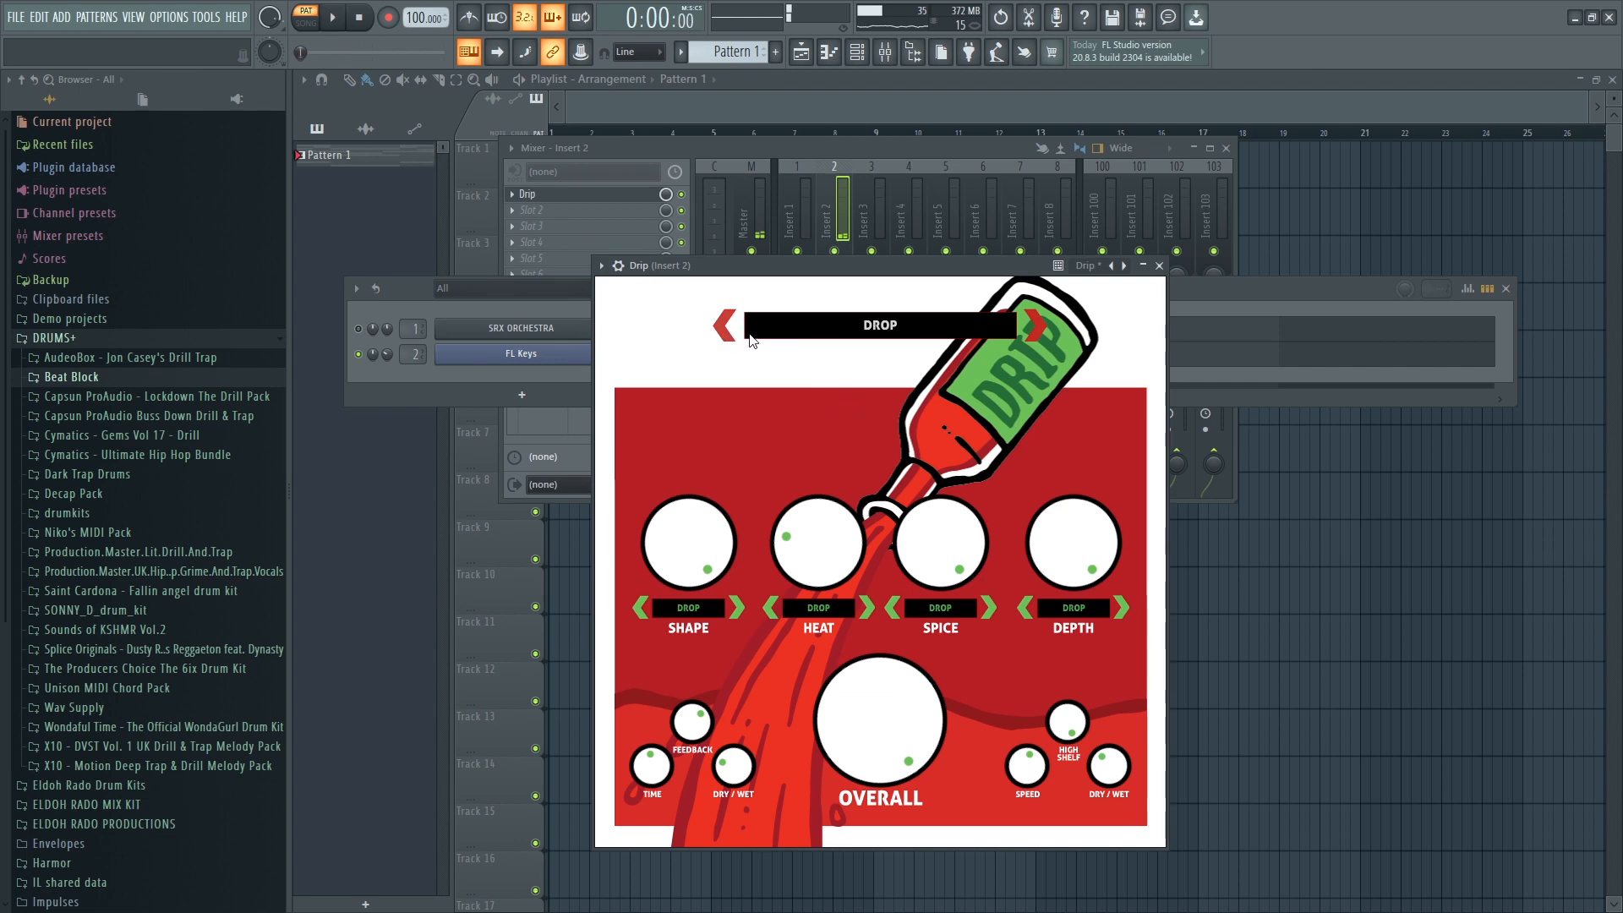
Switch Drip to its DRIP preset, audition it alone and with SRX ORCHESTRA unmuted, and close the plugin window.
{"action": "left_click", "coordinate": [791, 337]}
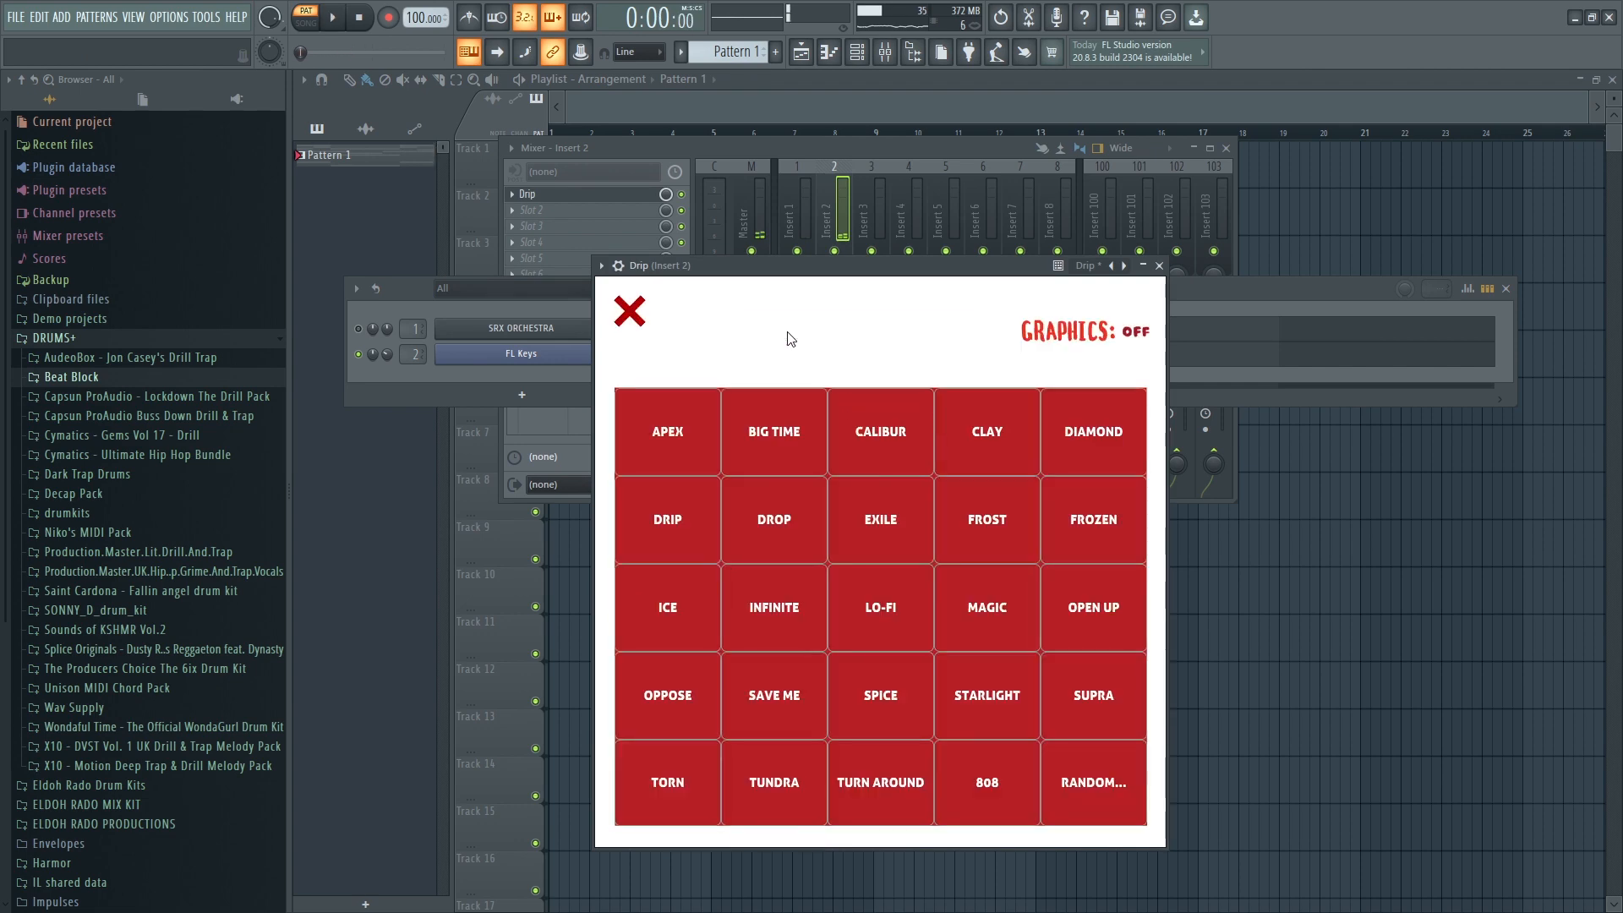
{"action": "left_click", "coordinate": [674, 530]}
{"action": "left_click_drag", "start_coordinate": [775, 270], "coordinate": [783, 269]}
{"action": "key", "text": "space"}
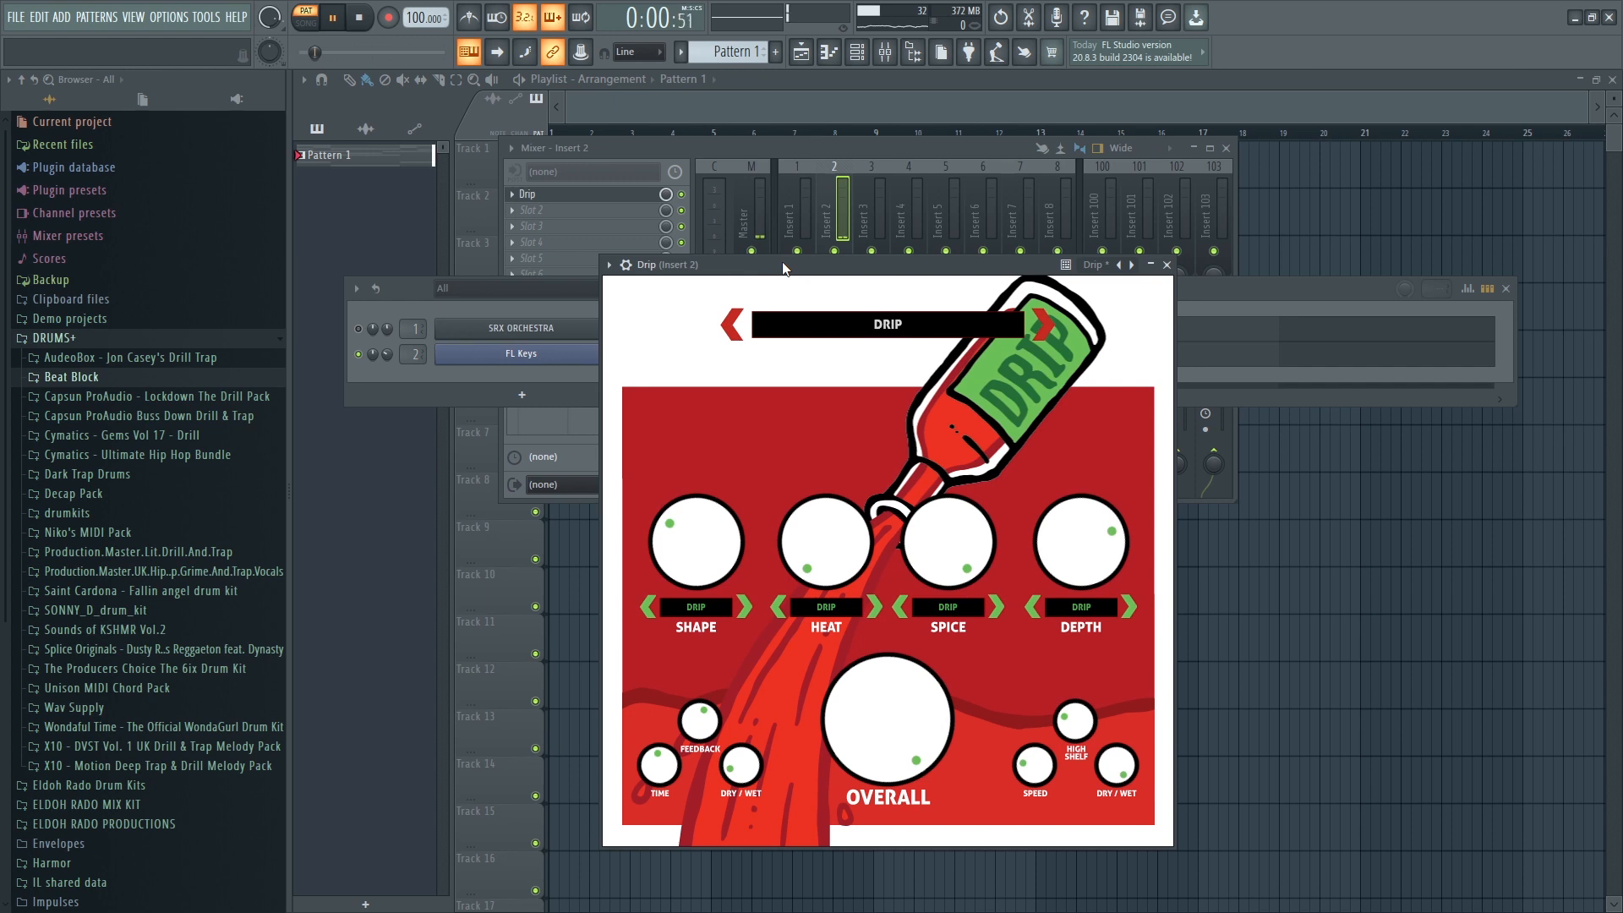
{"action": "left_click", "coordinate": [385, 358]}
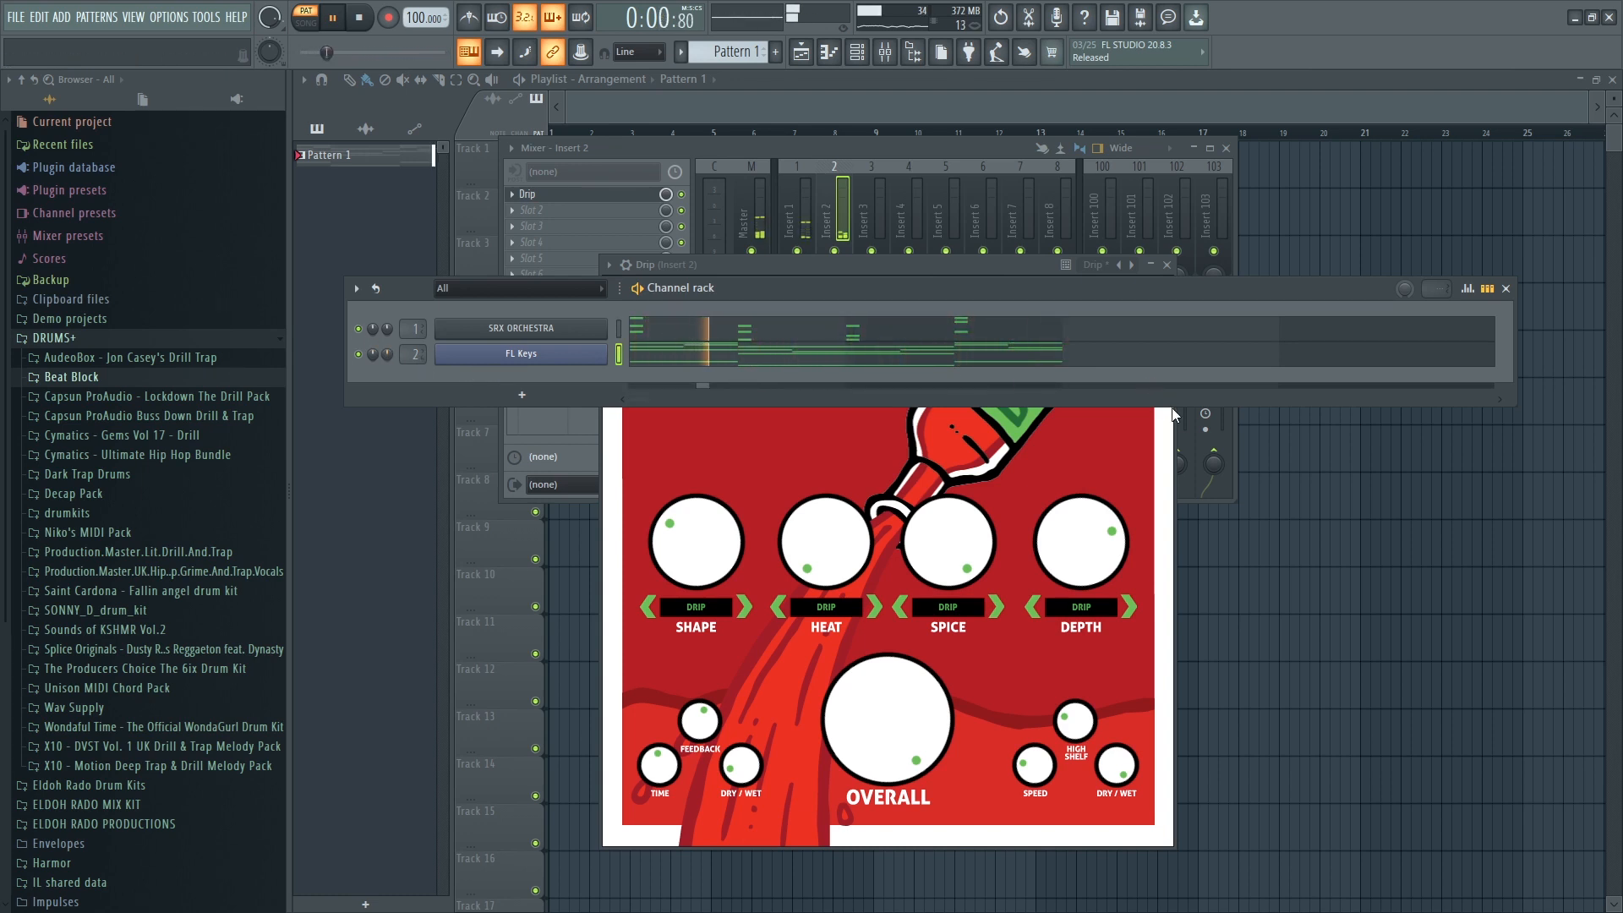
{"action": "left_click", "coordinate": [1169, 459]}
{"action": "left_click", "coordinate": [1166, 266]}
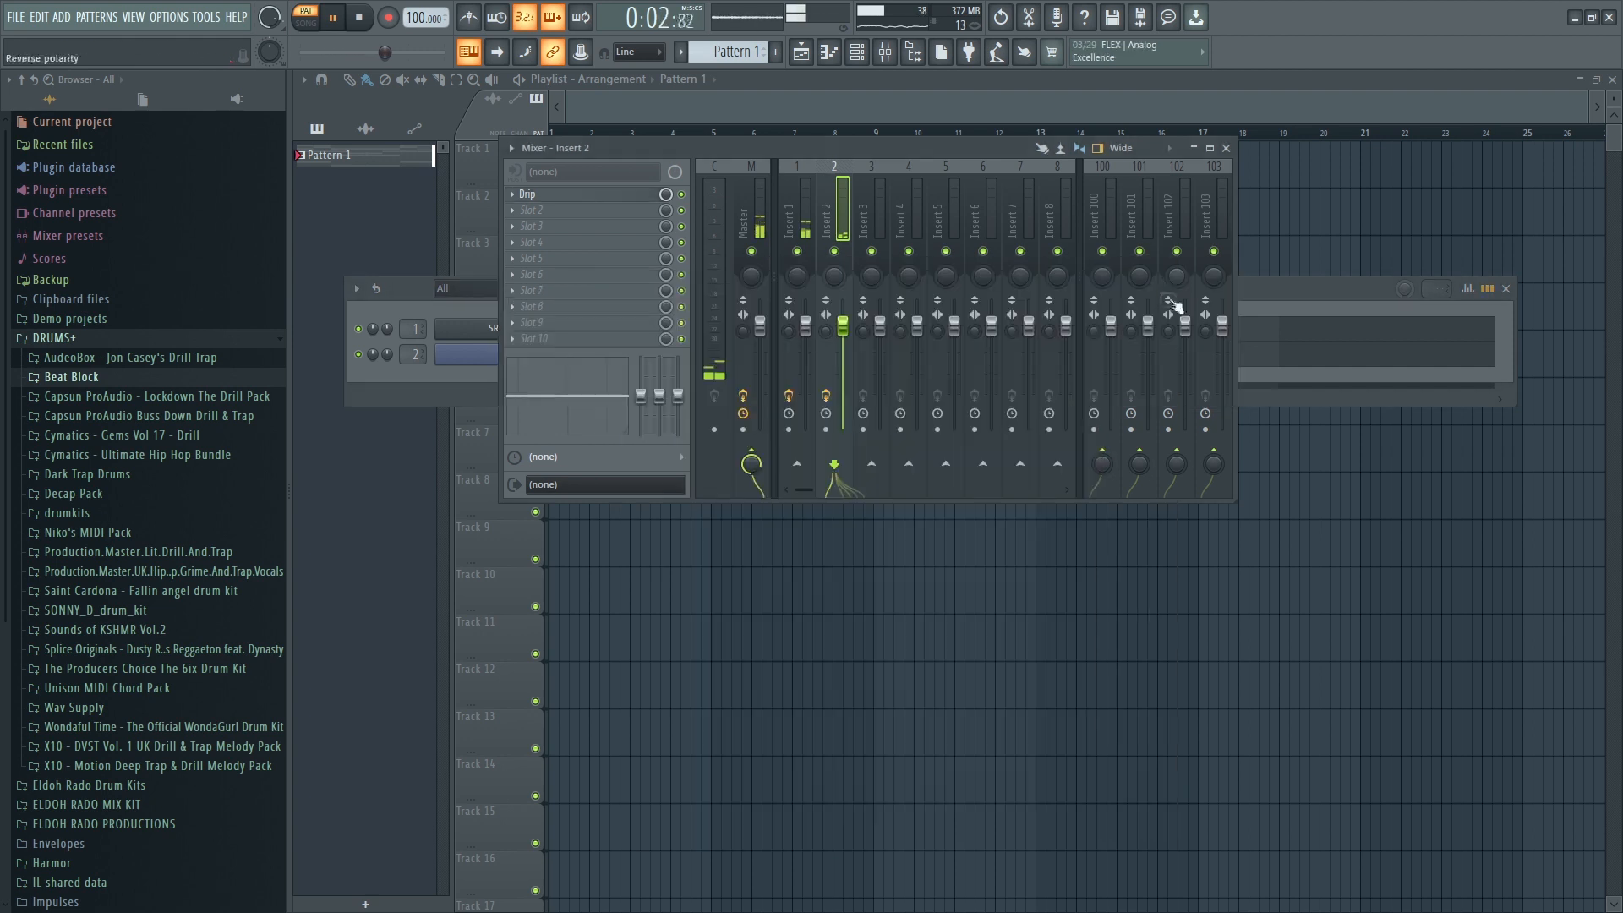
Close the mixer, bring back the channel rack, stop playback, and add a second SRX ORCHESTRA channel.
{"action": "left_click", "coordinate": [1506, 289]}
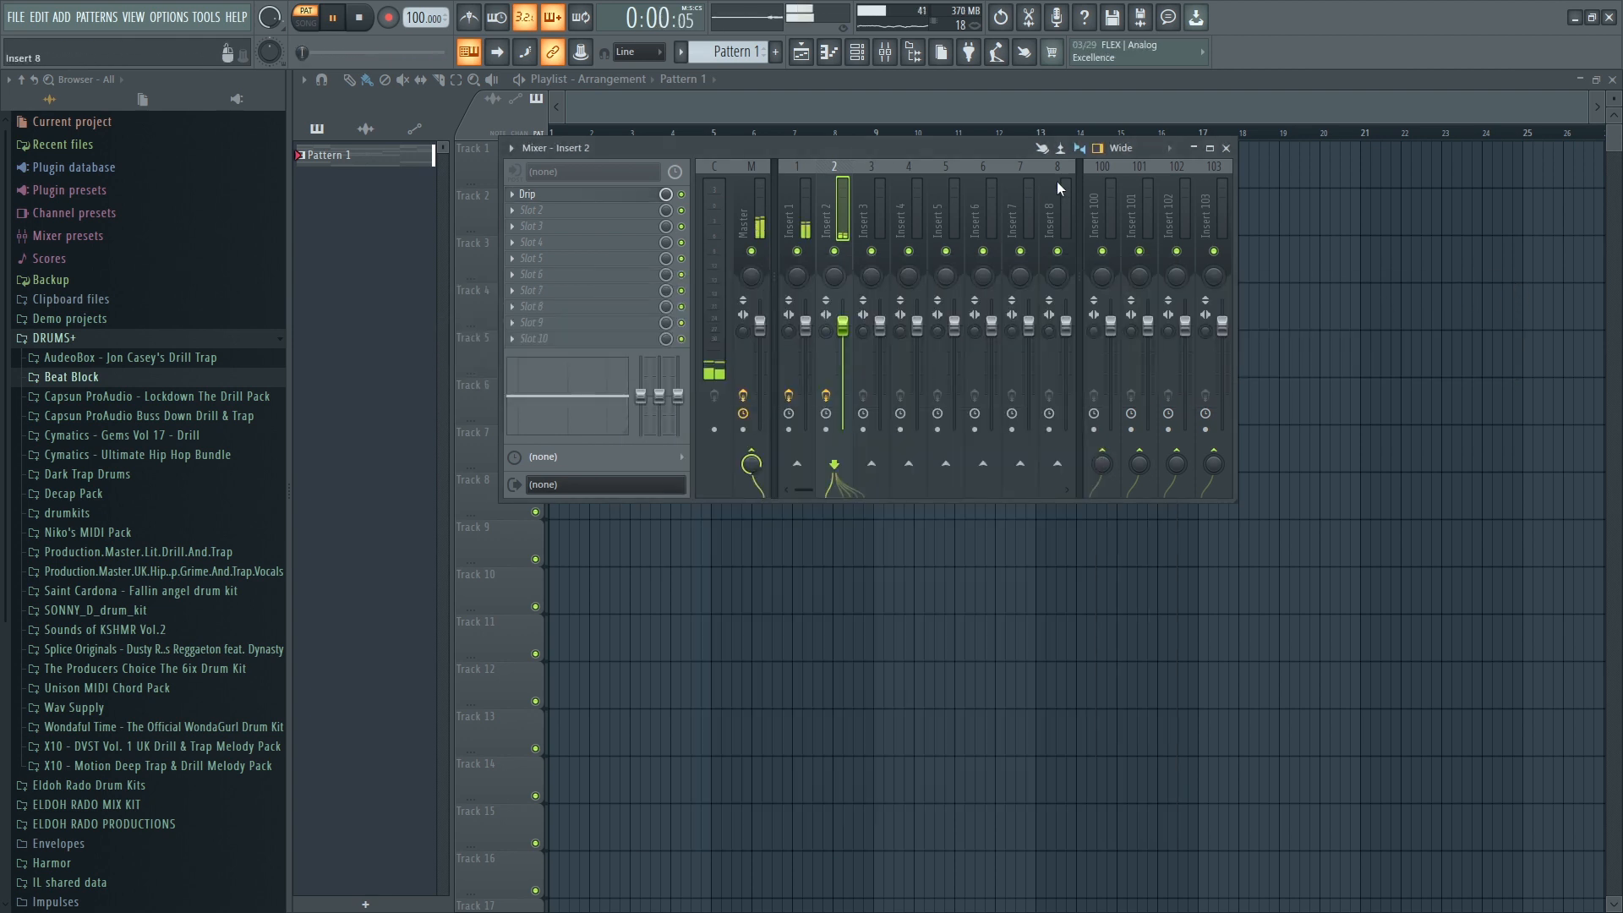
{"action": "left_click", "coordinate": [1226, 148]}
{"action": "left_click", "coordinate": [856, 51]}
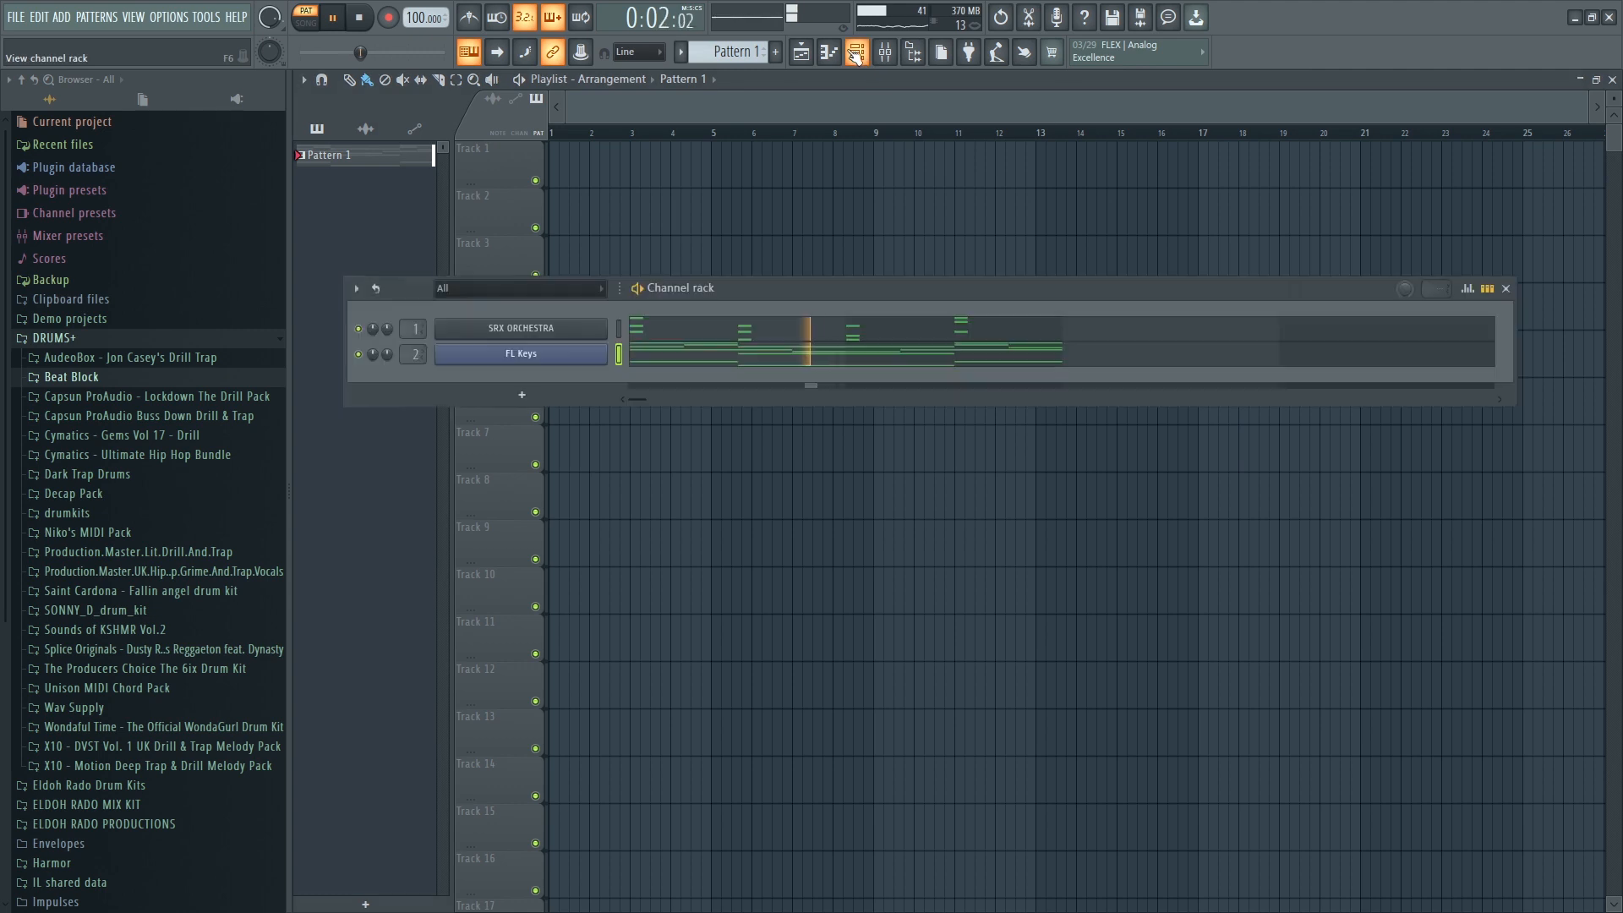
{"action": "key", "text": "space"}
{"action": "left_click", "coordinate": [634, 398]}
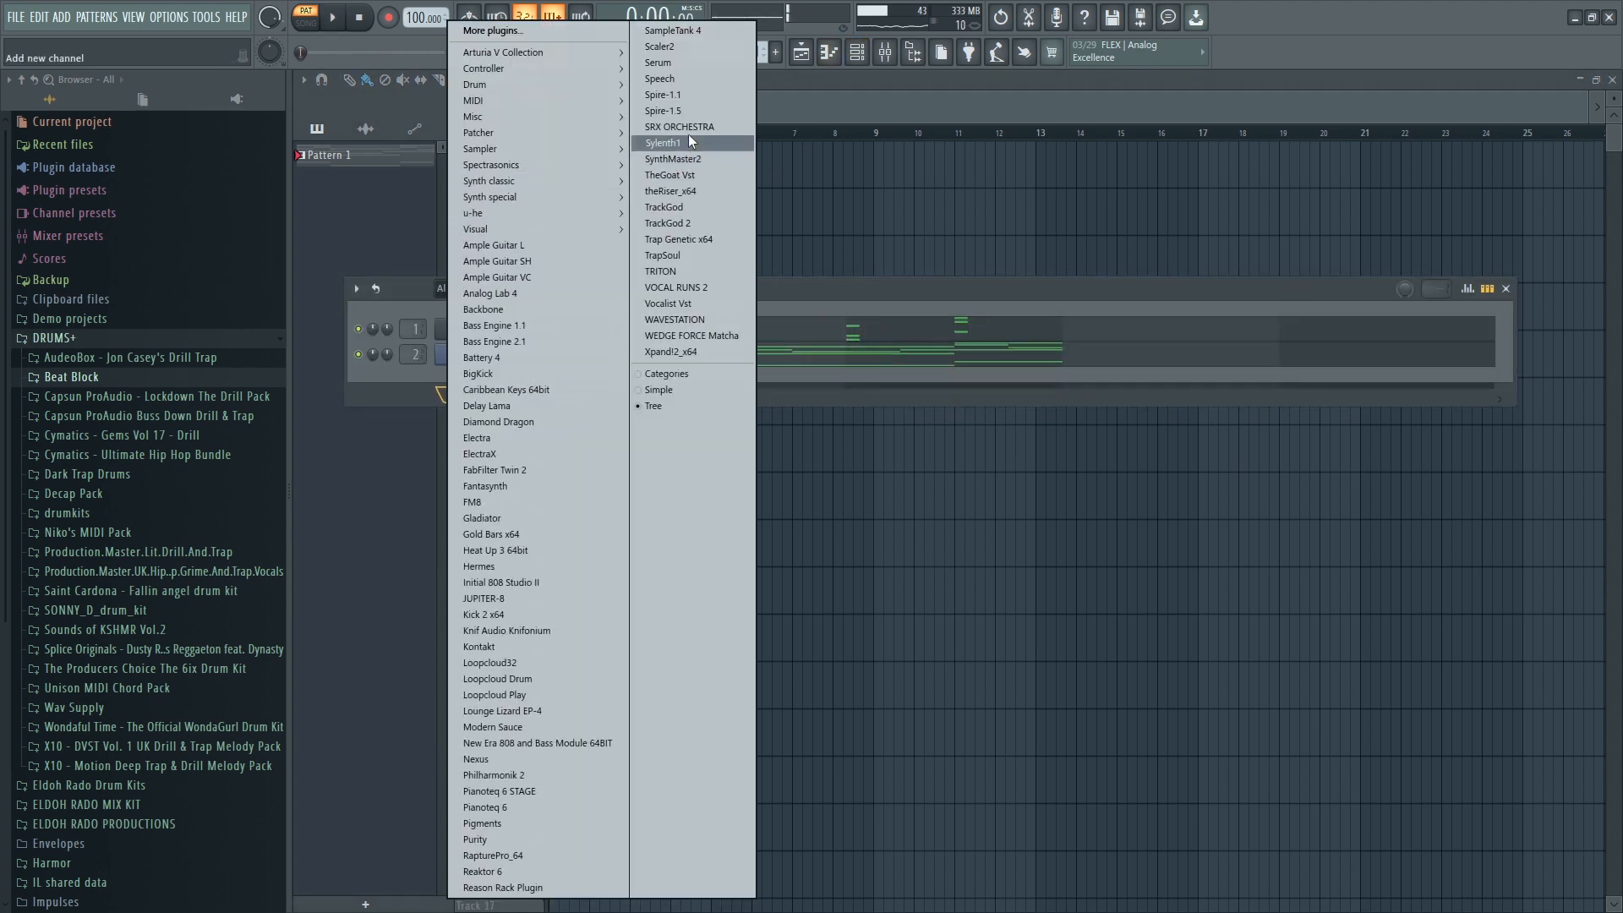
{"action": "left_click", "coordinate": [692, 128]}
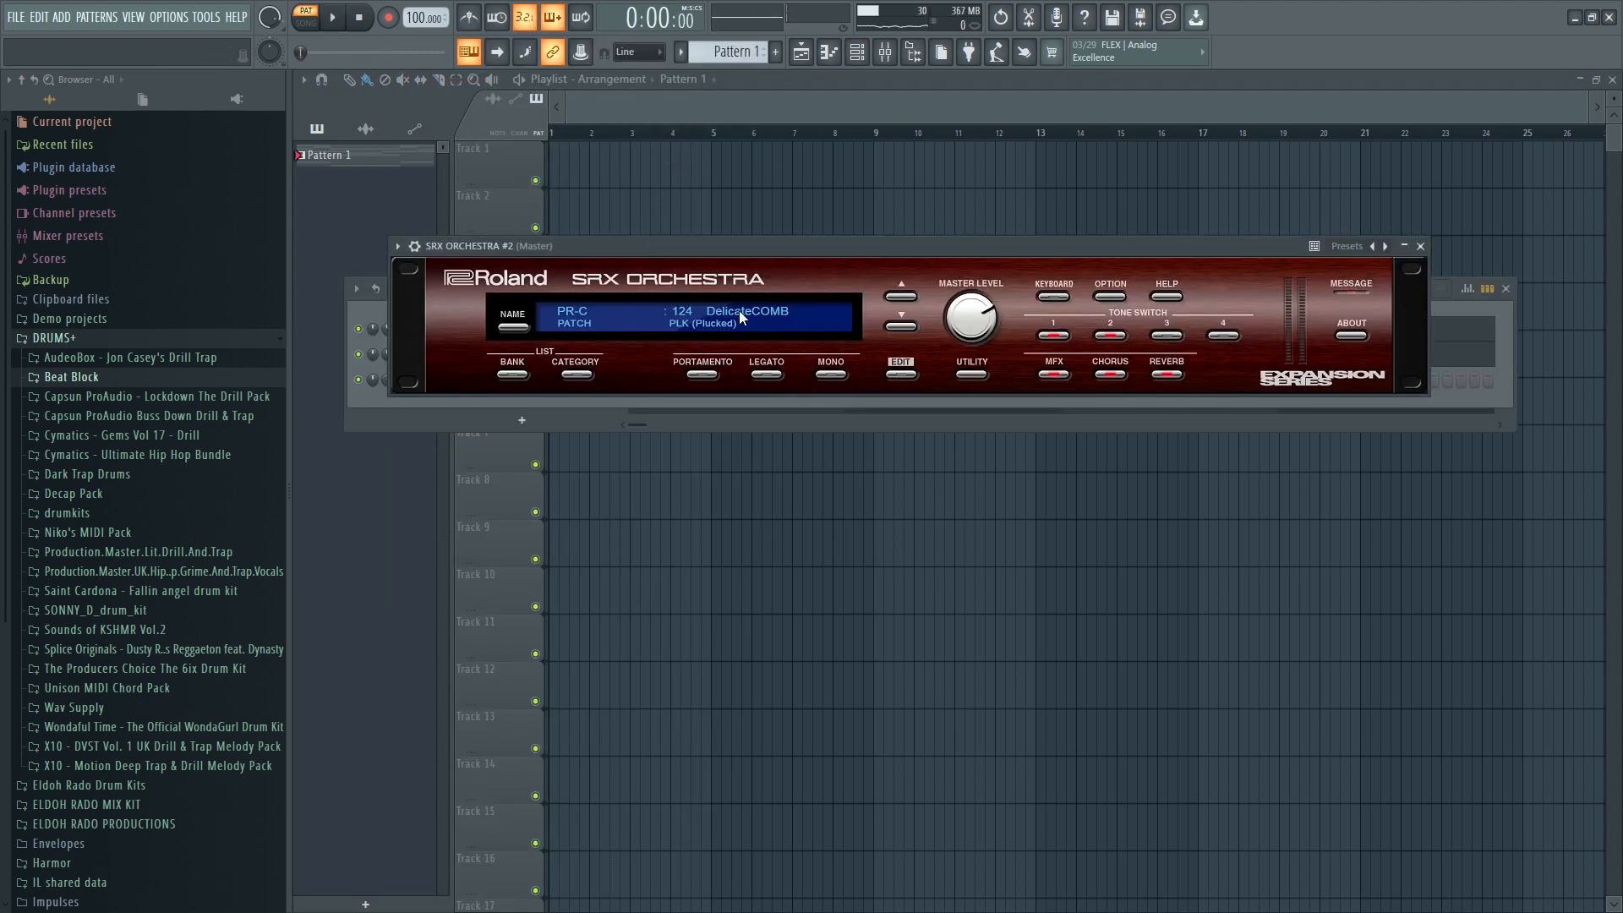
Load patch 055 Spicc/releas from the STR (Strings) category in SRX ORCHESTRA #2 and close the plugin.
{"action": "left_click", "coordinate": [577, 375]}
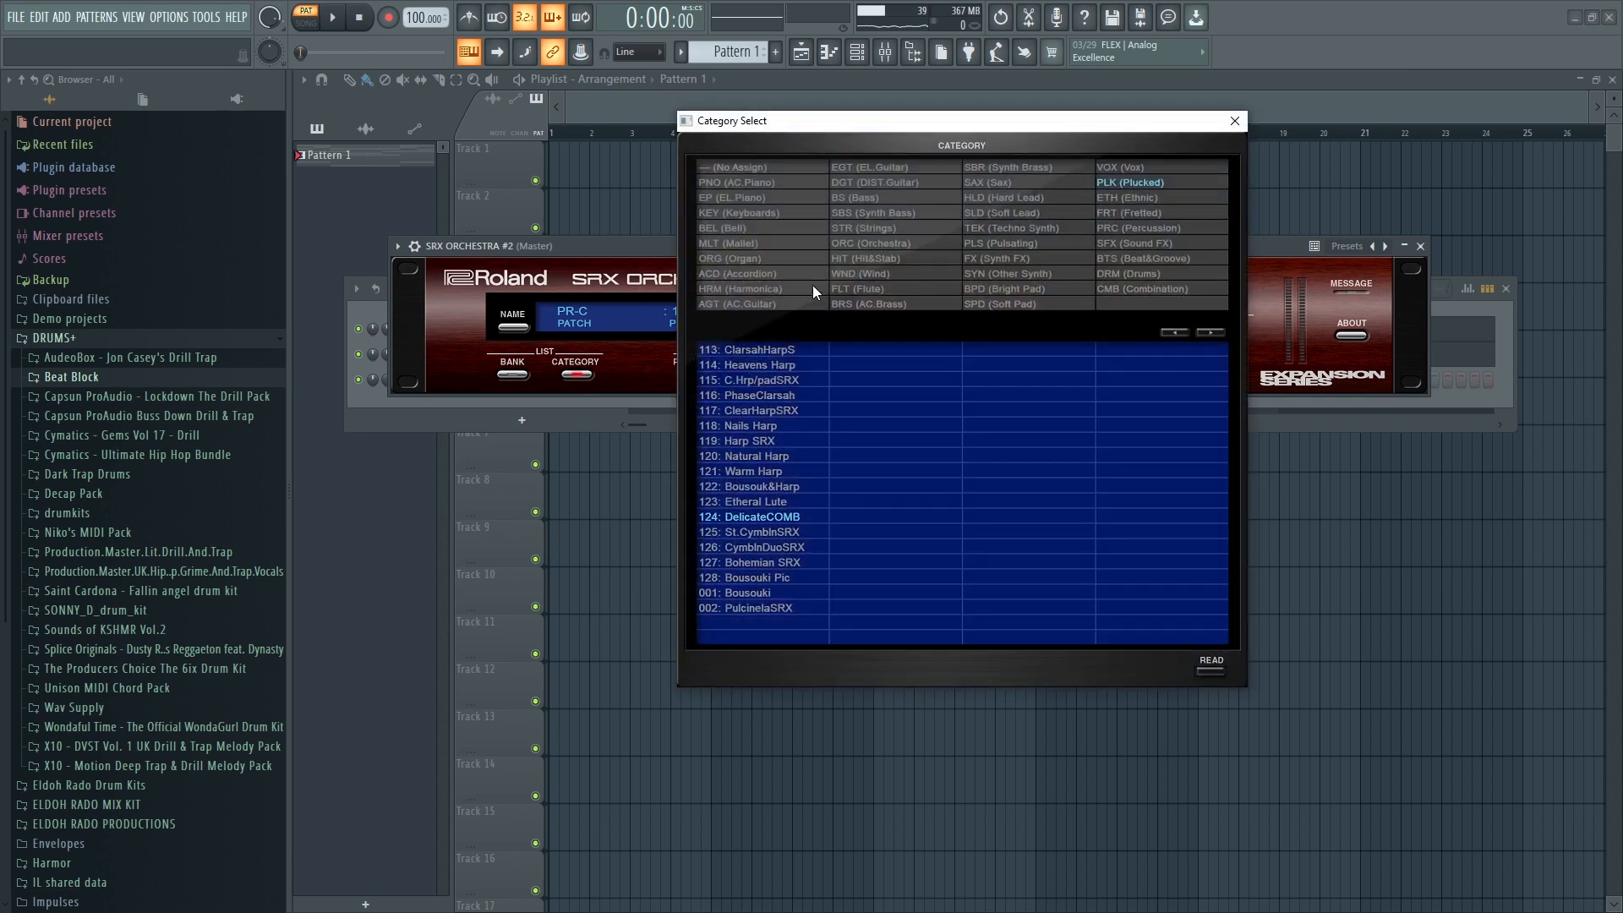
{"action": "left_click", "coordinate": [880, 230]}
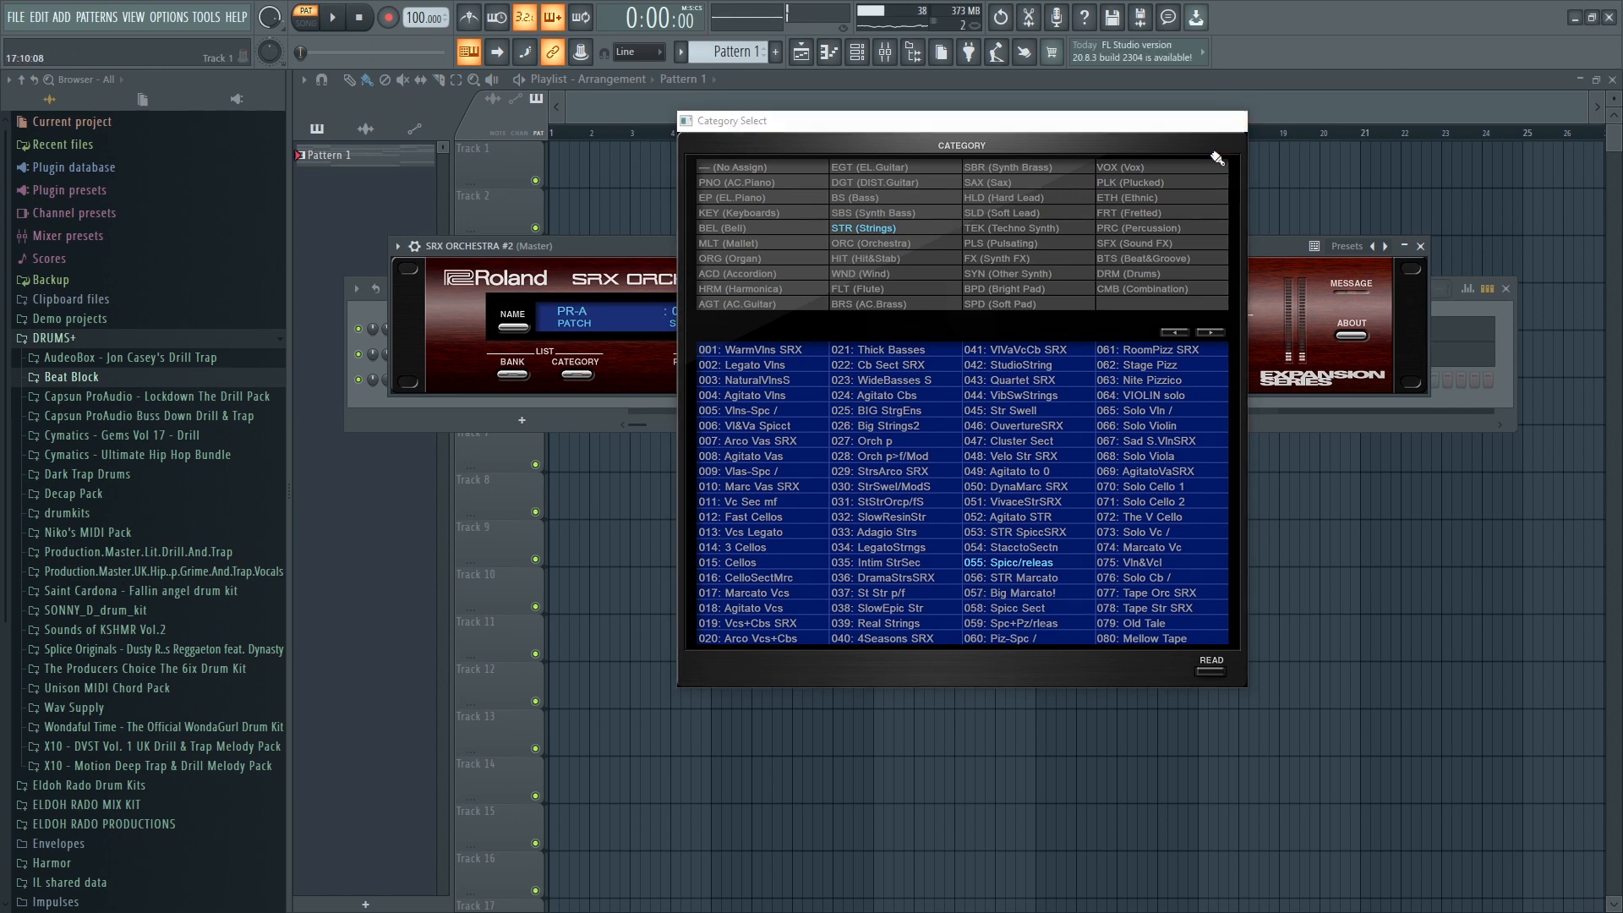
{"action": "left_click", "coordinate": [1236, 120]}
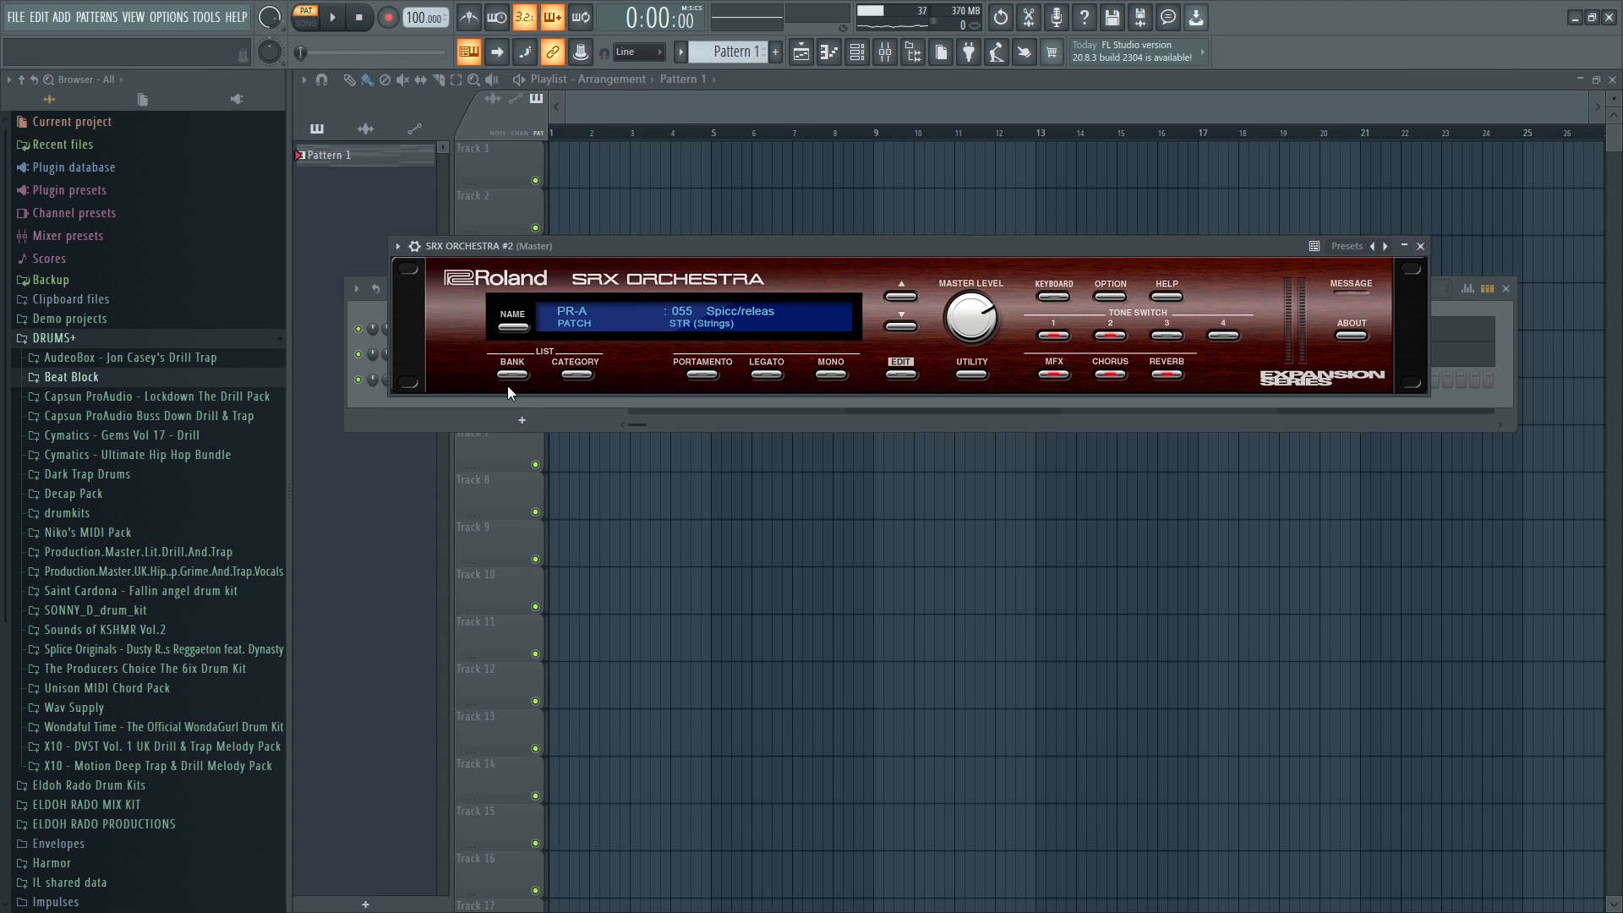
{"action": "left_click", "coordinate": [1420, 247]}
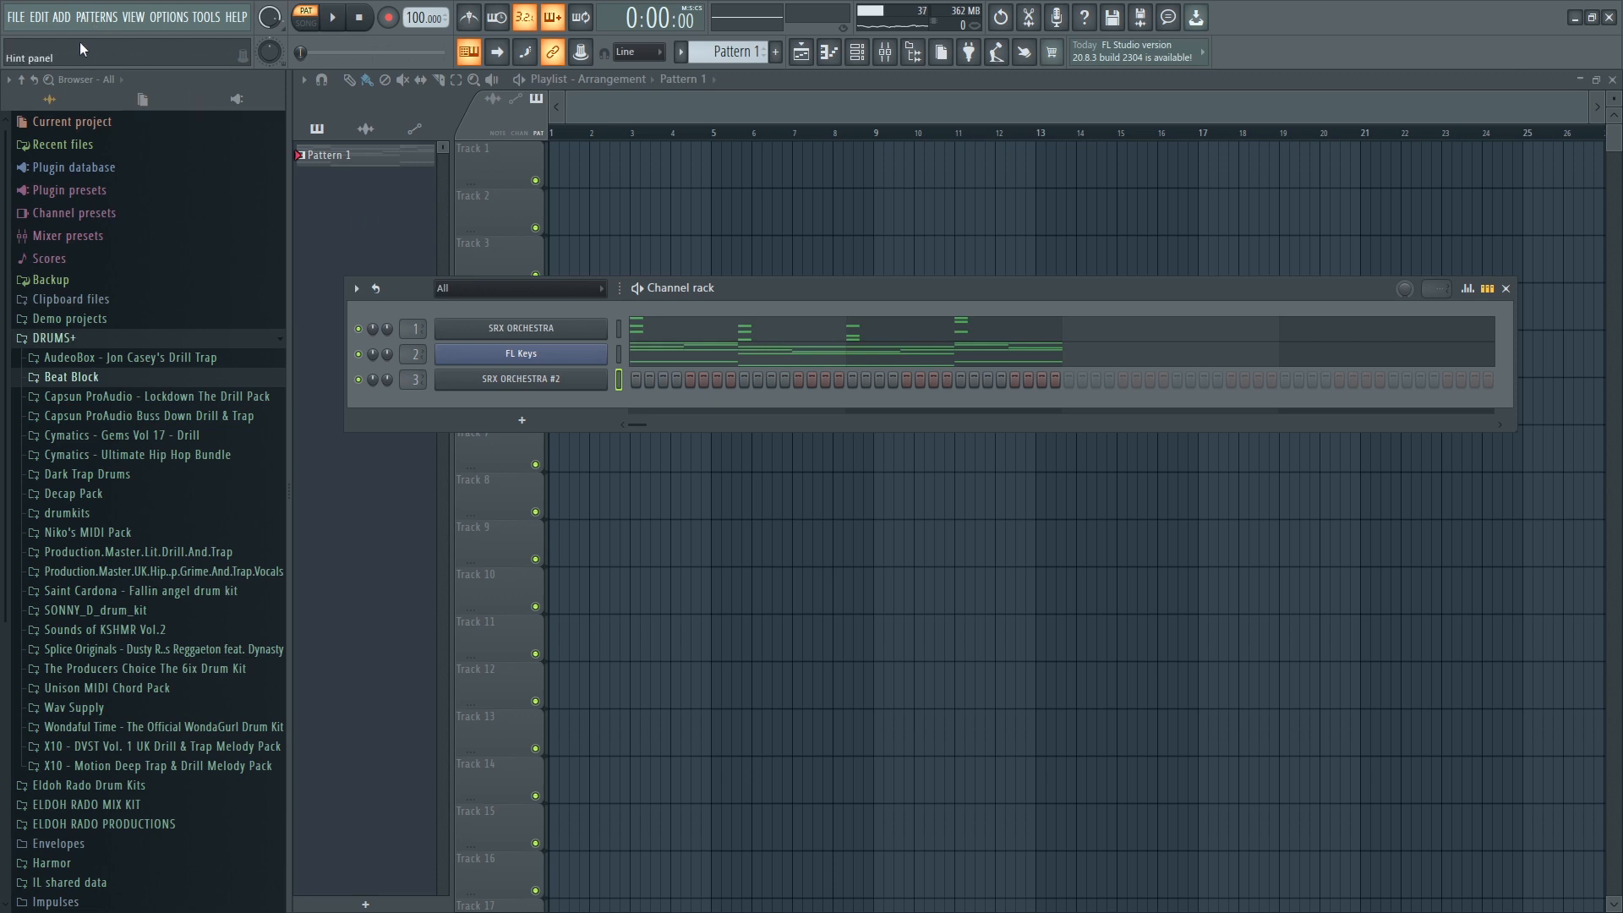
Save the project as loop 31 in the G1 folder.
{"action": "key", "text": "ctrl+s"}
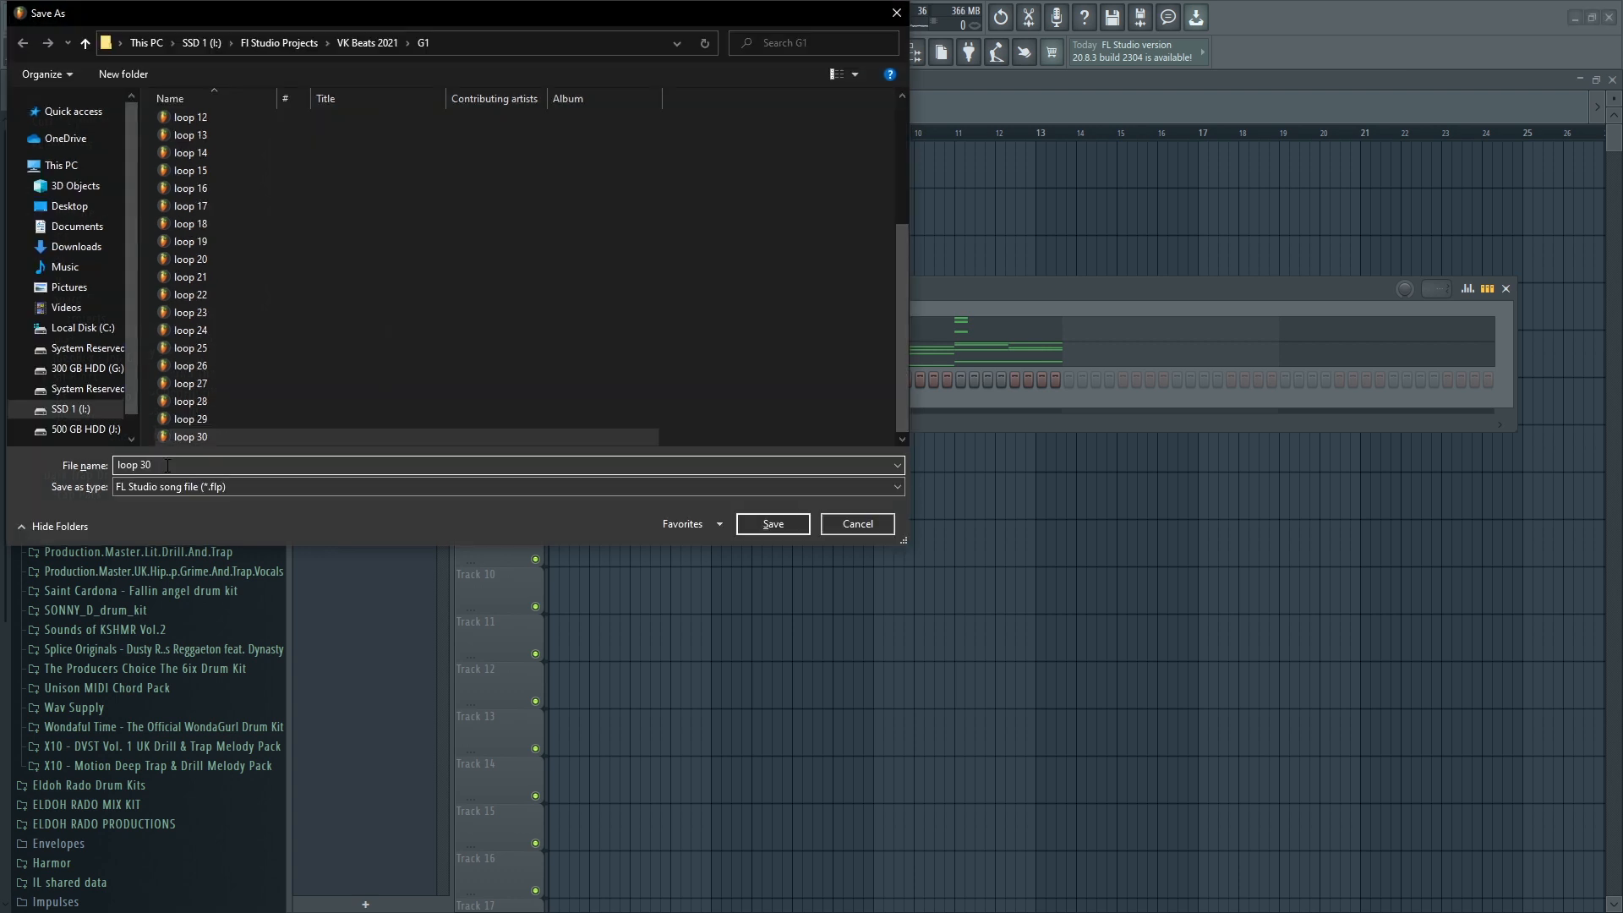
{"action": "key", "text": "BackSpace"}
{"action": "type", "text": "3"}
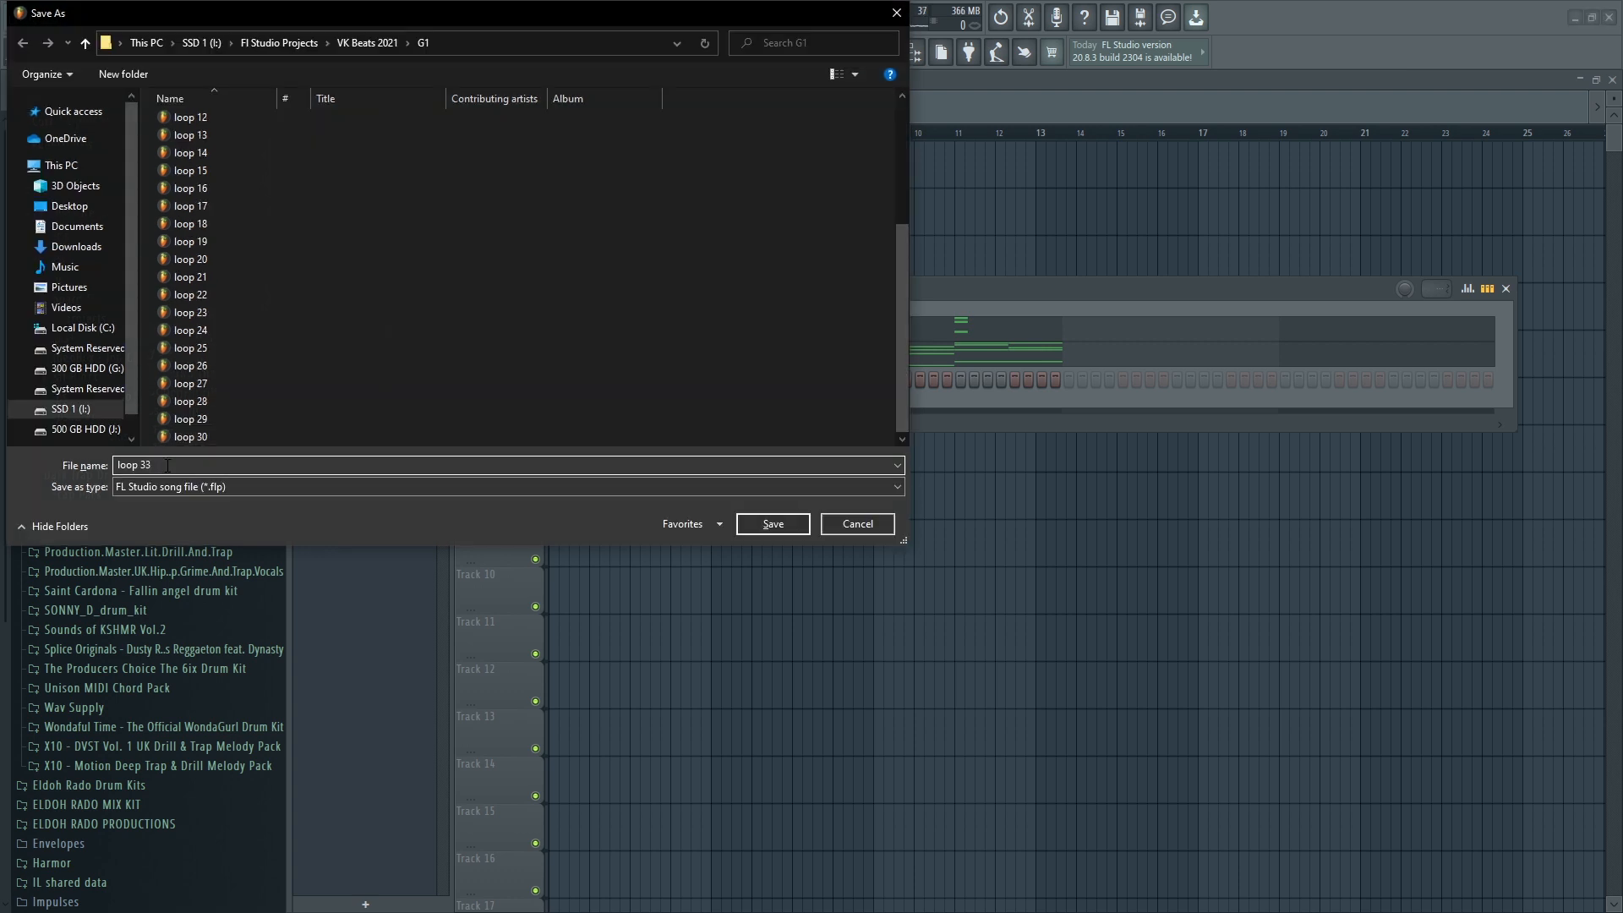
{"action": "key", "text": "BackSpace"}
{"action": "type", "text": "1"}
{"action": "key", "text": "Return"}
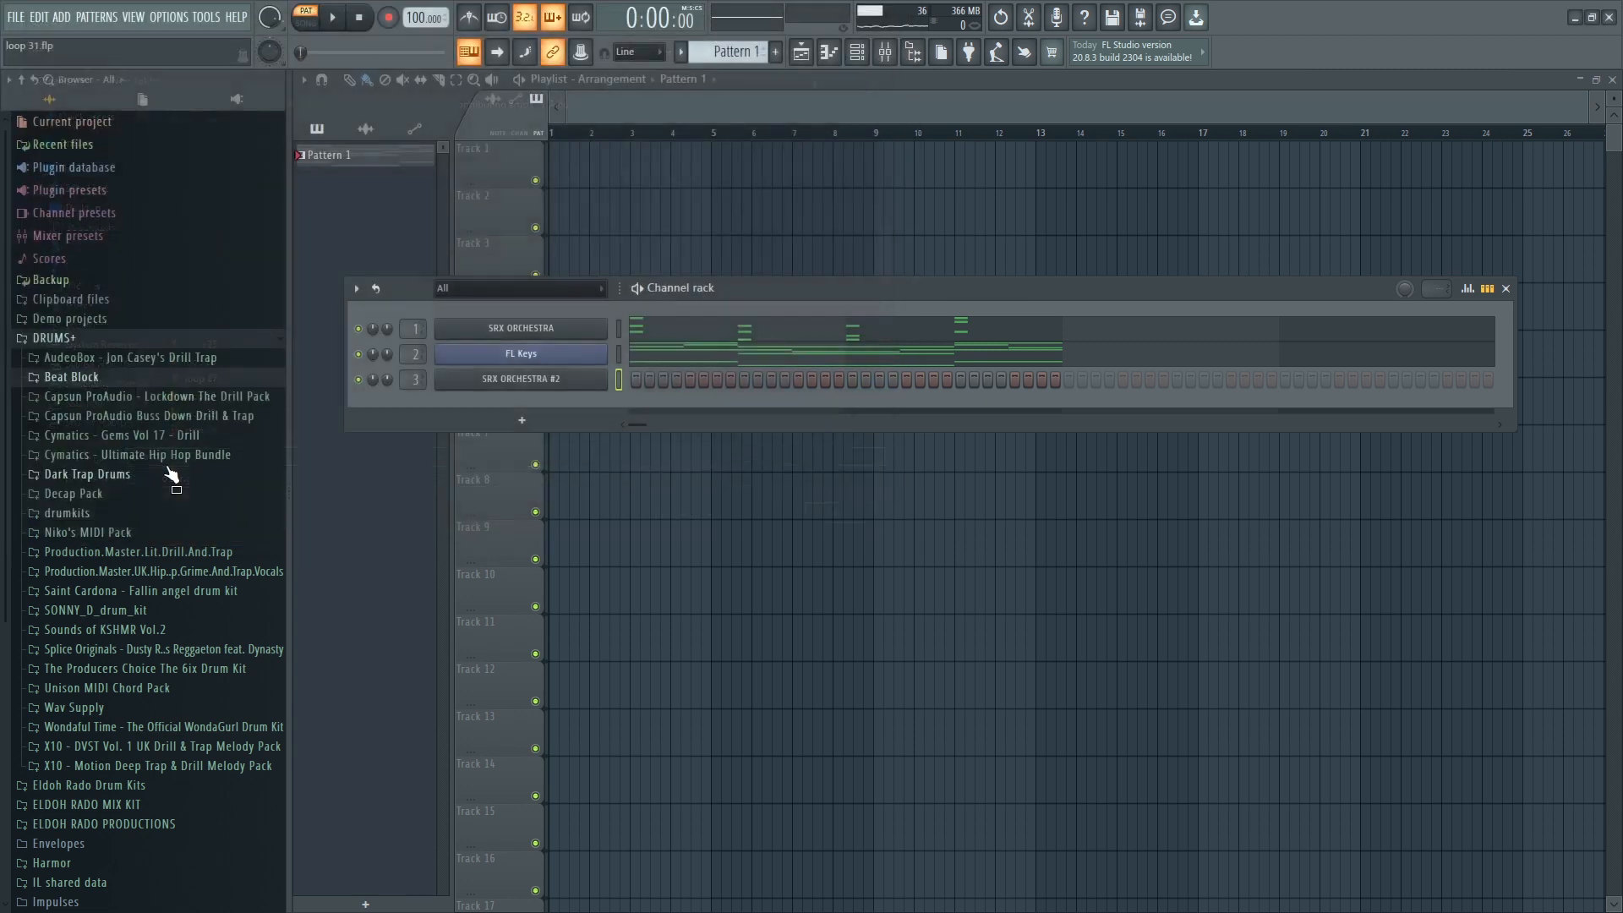
Draw one-step C#5, E5 and G#5 stabs in SRX ORCHESTRA #2's first bar, duplicate them for the second hit, and audition them.
{"action": "right_click", "coordinate": [583, 380]}
{"action": "left_click", "coordinate": [631, 378]}
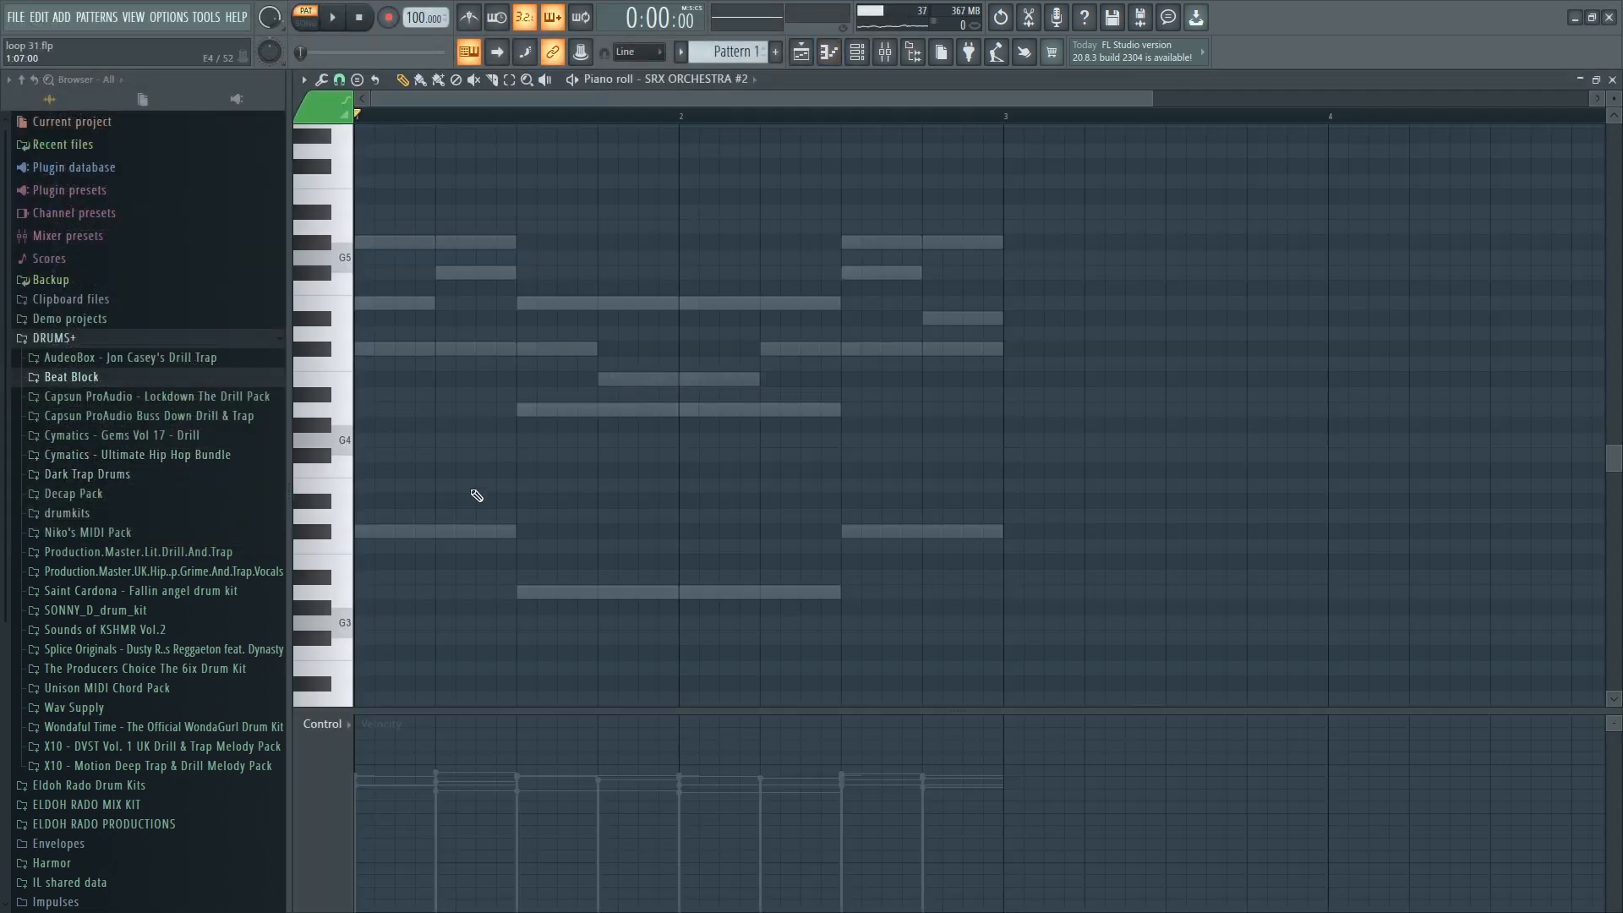
{"action": "left_click", "coordinate": [381, 350]}
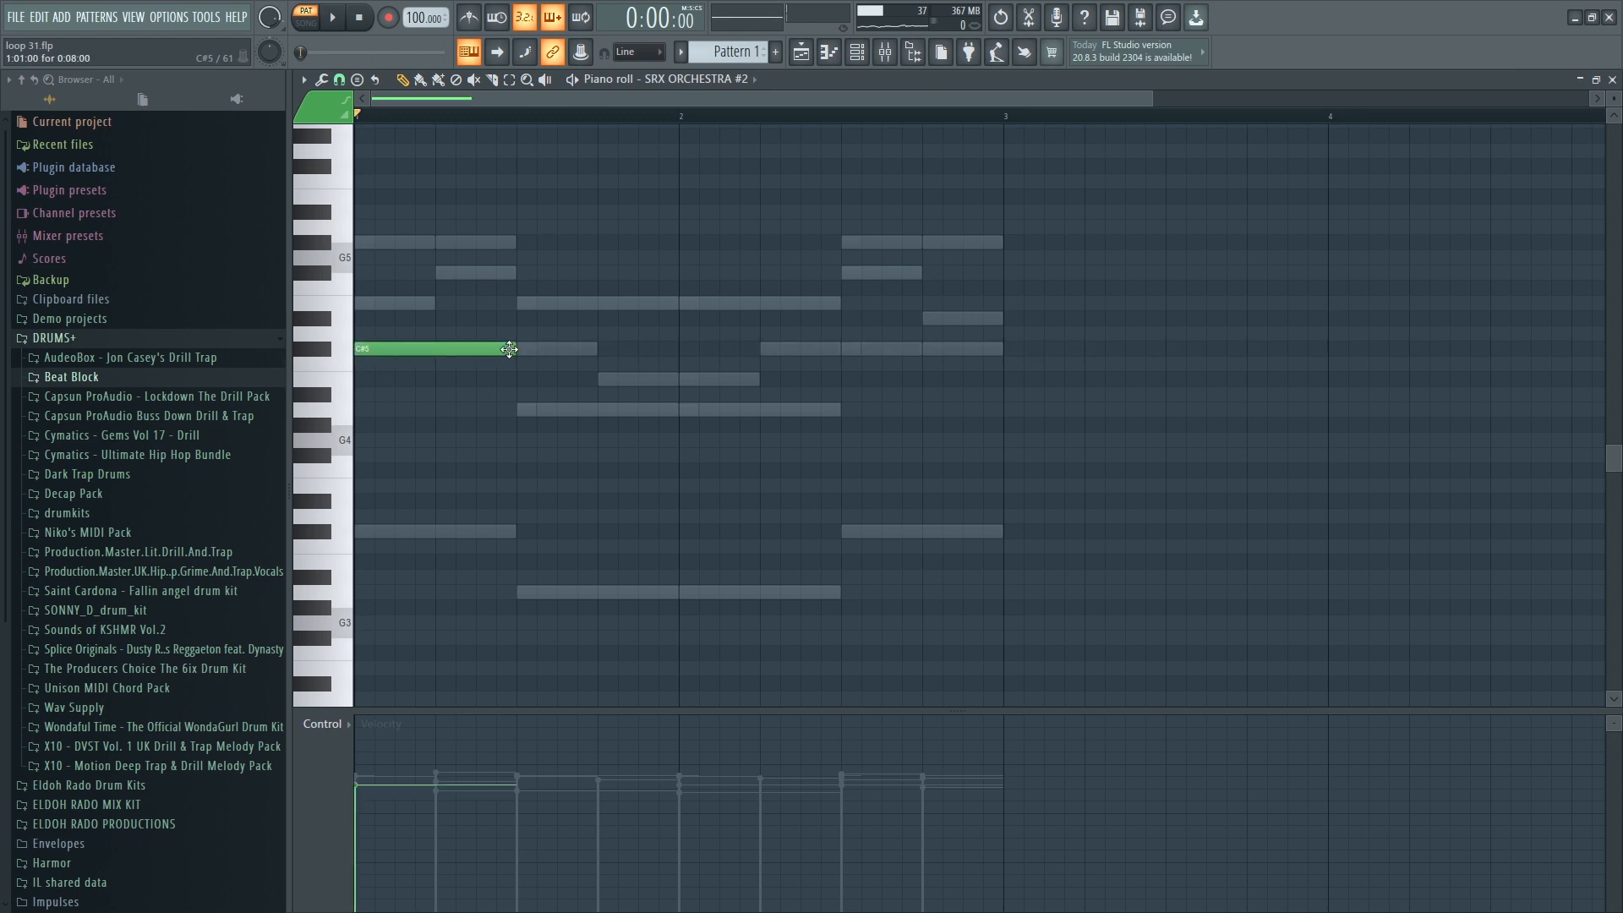
{"action": "left_click_drag", "start_coordinate": [506, 348], "coordinate": [386, 343]}
{"action": "left_click", "coordinate": [364, 303]}
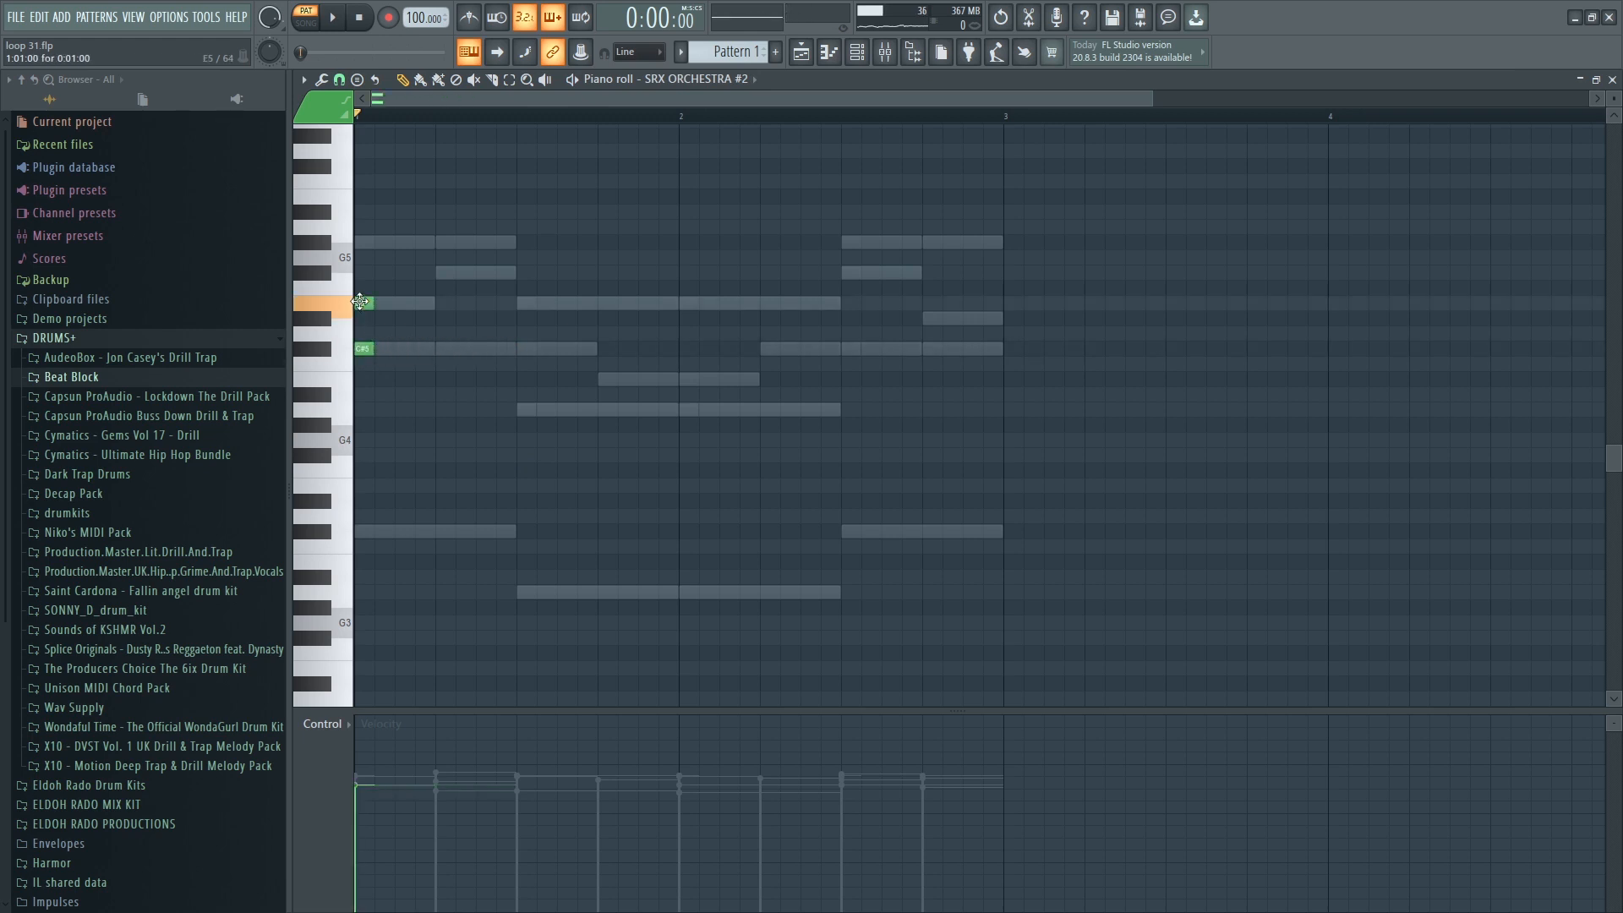
{"action": "left_click", "coordinate": [357, 243]}
{"action": "left_click_drag", "start_coordinate": [407, 402], "coordinate": [489, 243]}
{"action": "key", "text": "space"}
{"action": "key", "text": "space"}
{"action": "key", "text": "space"}
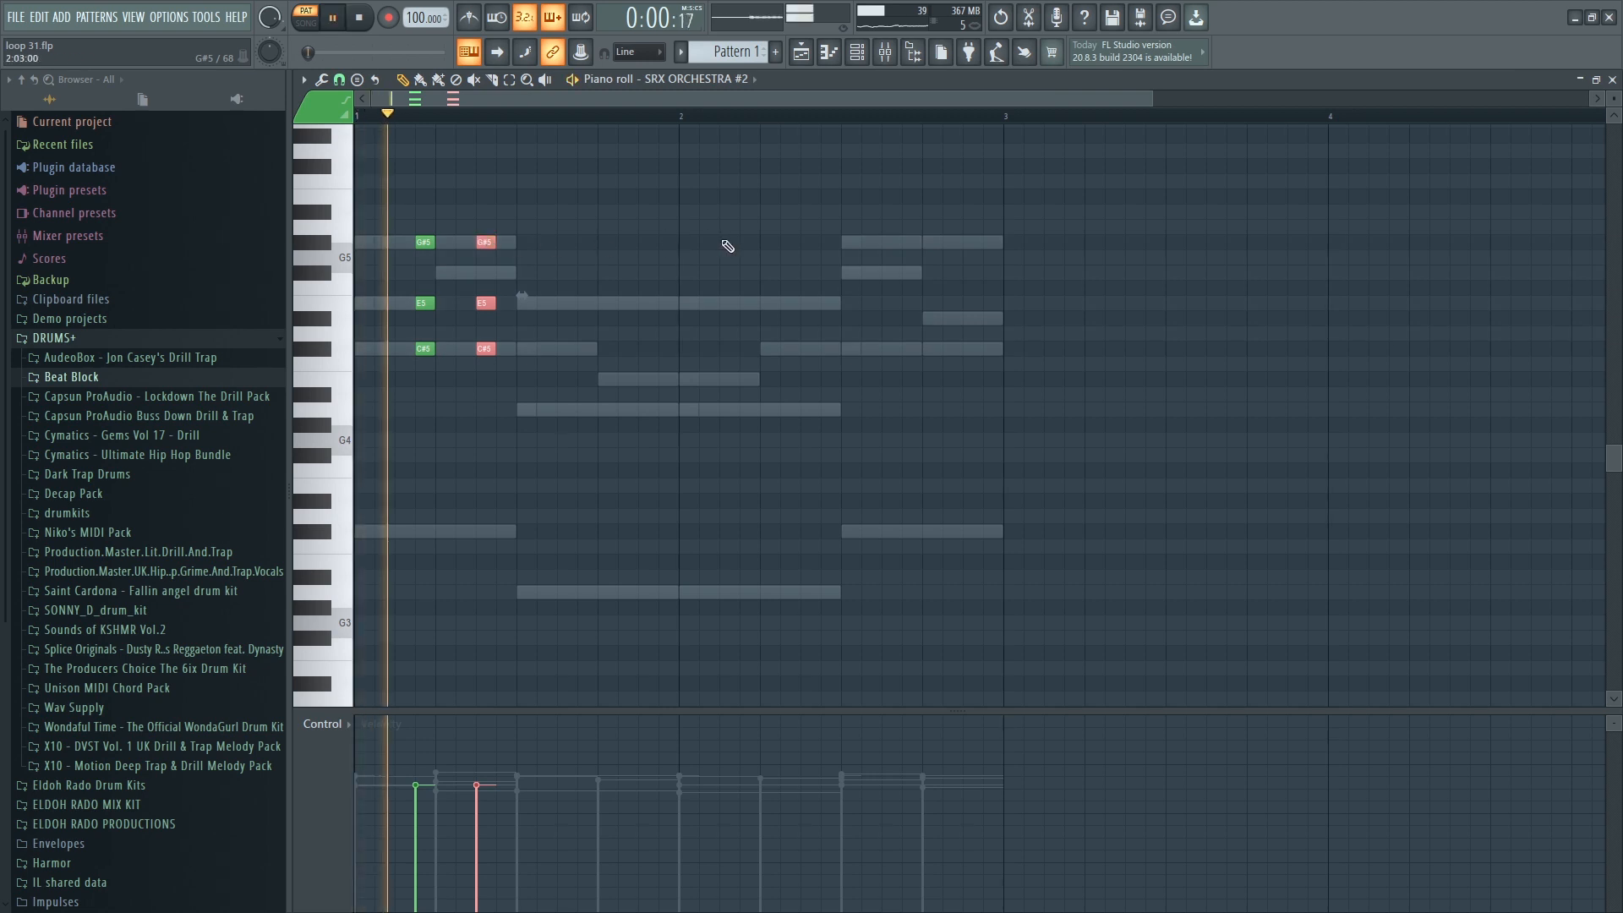
{"action": "key", "text": "space"}
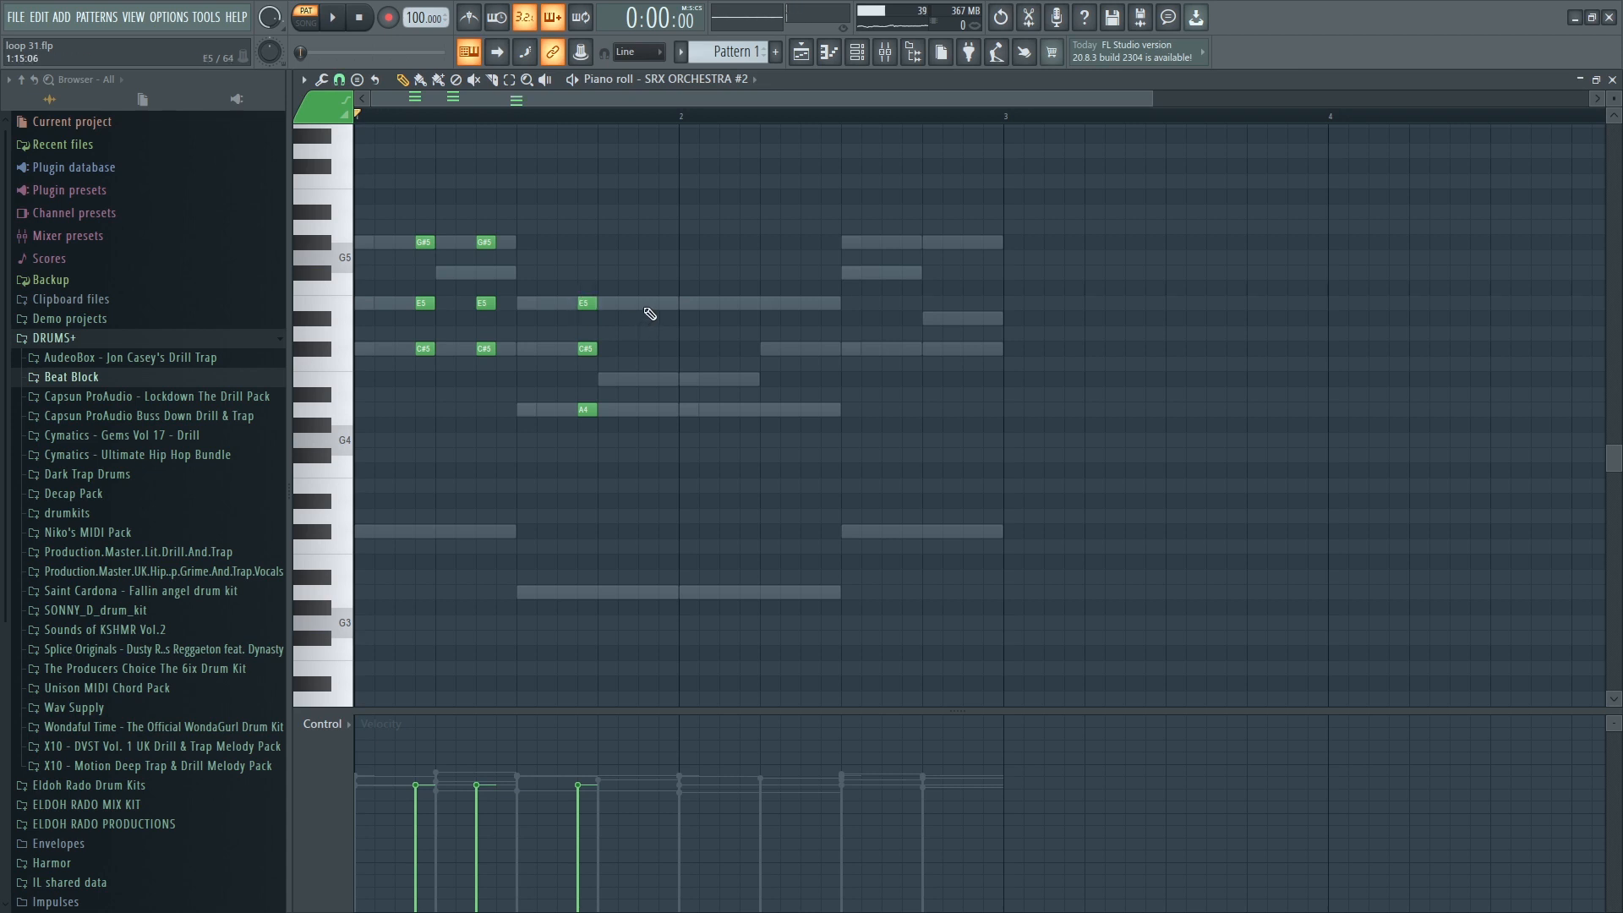
Continue the one-step stabs to the end of bar 2, matching the upper notes of the ghost chords, and play the pattern.
{"action": "left_click", "coordinate": [745, 410]}
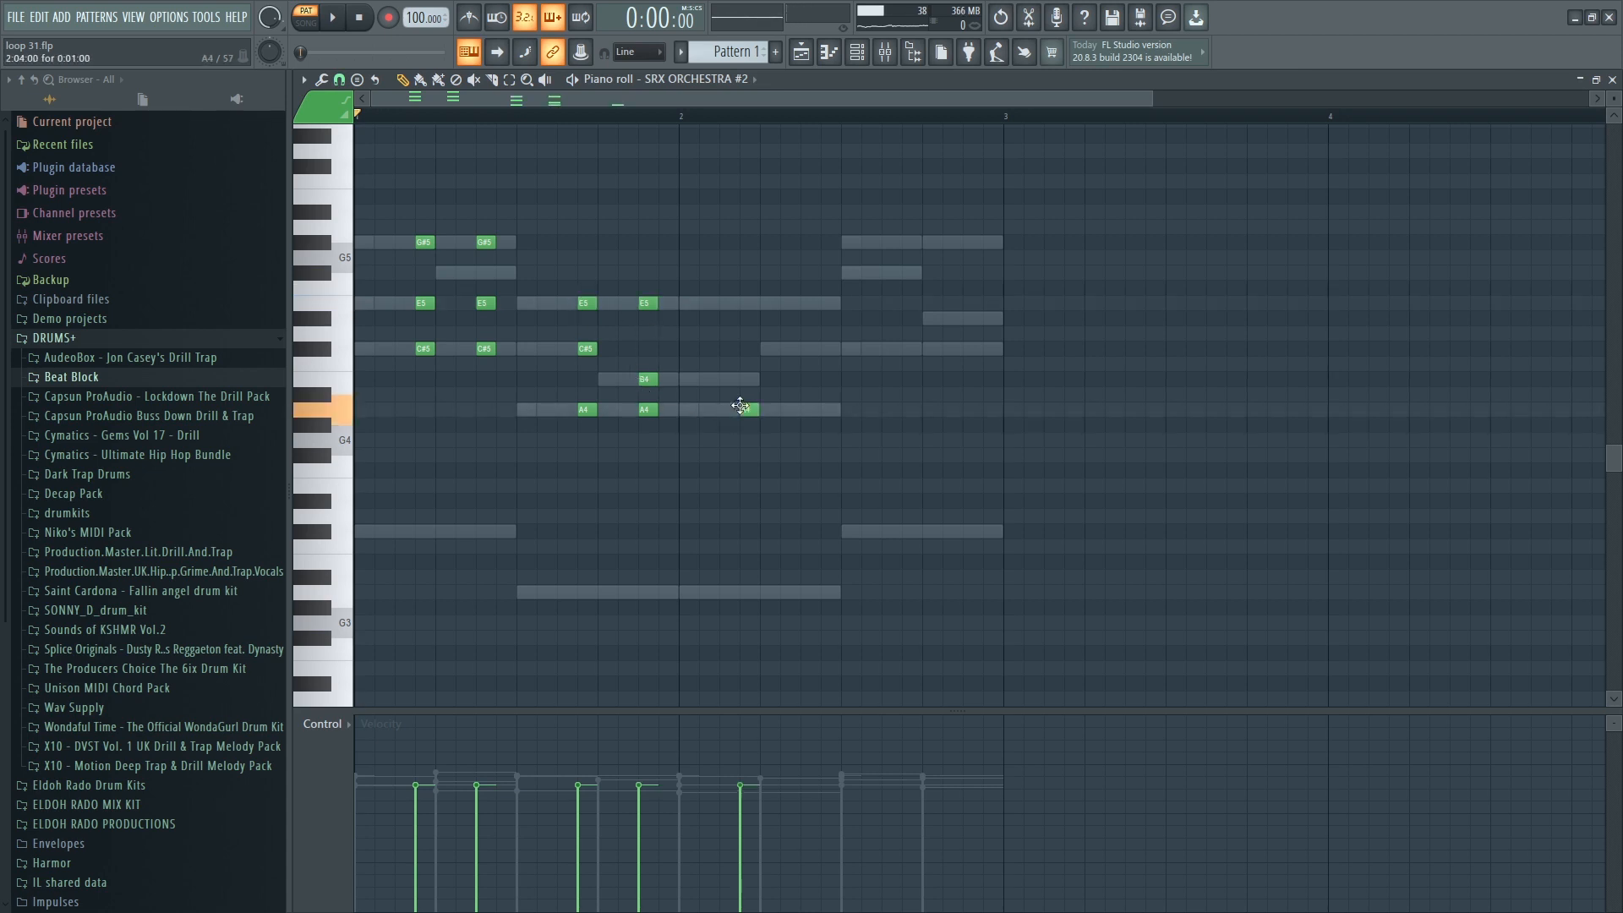
{"action": "left_click", "coordinate": [746, 380]}
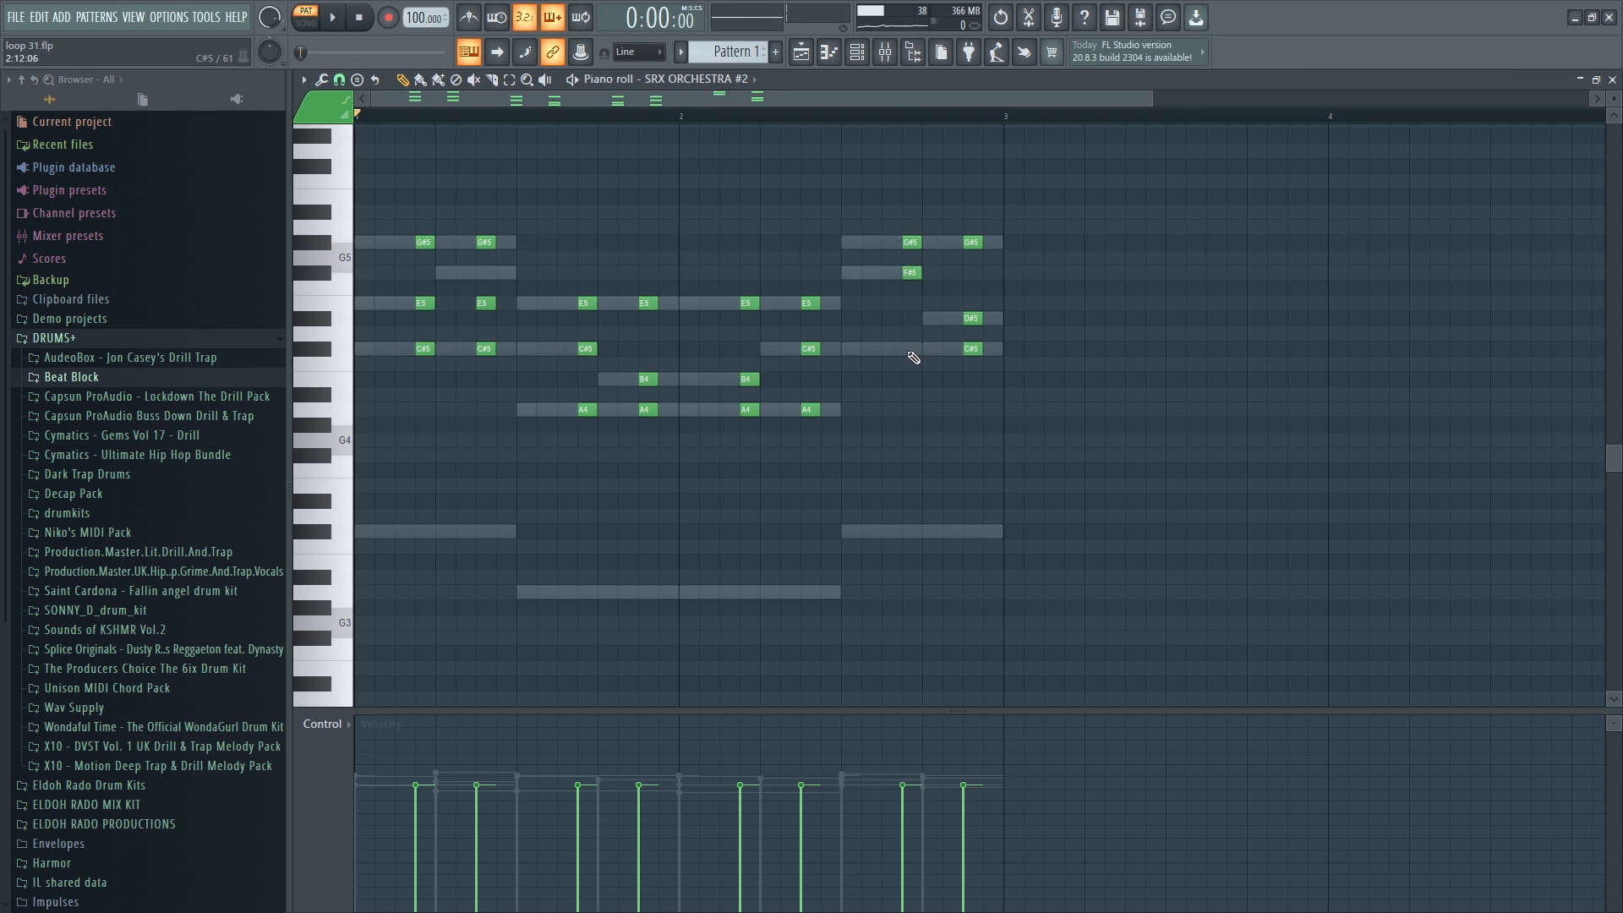
{"action": "key", "text": "space"}
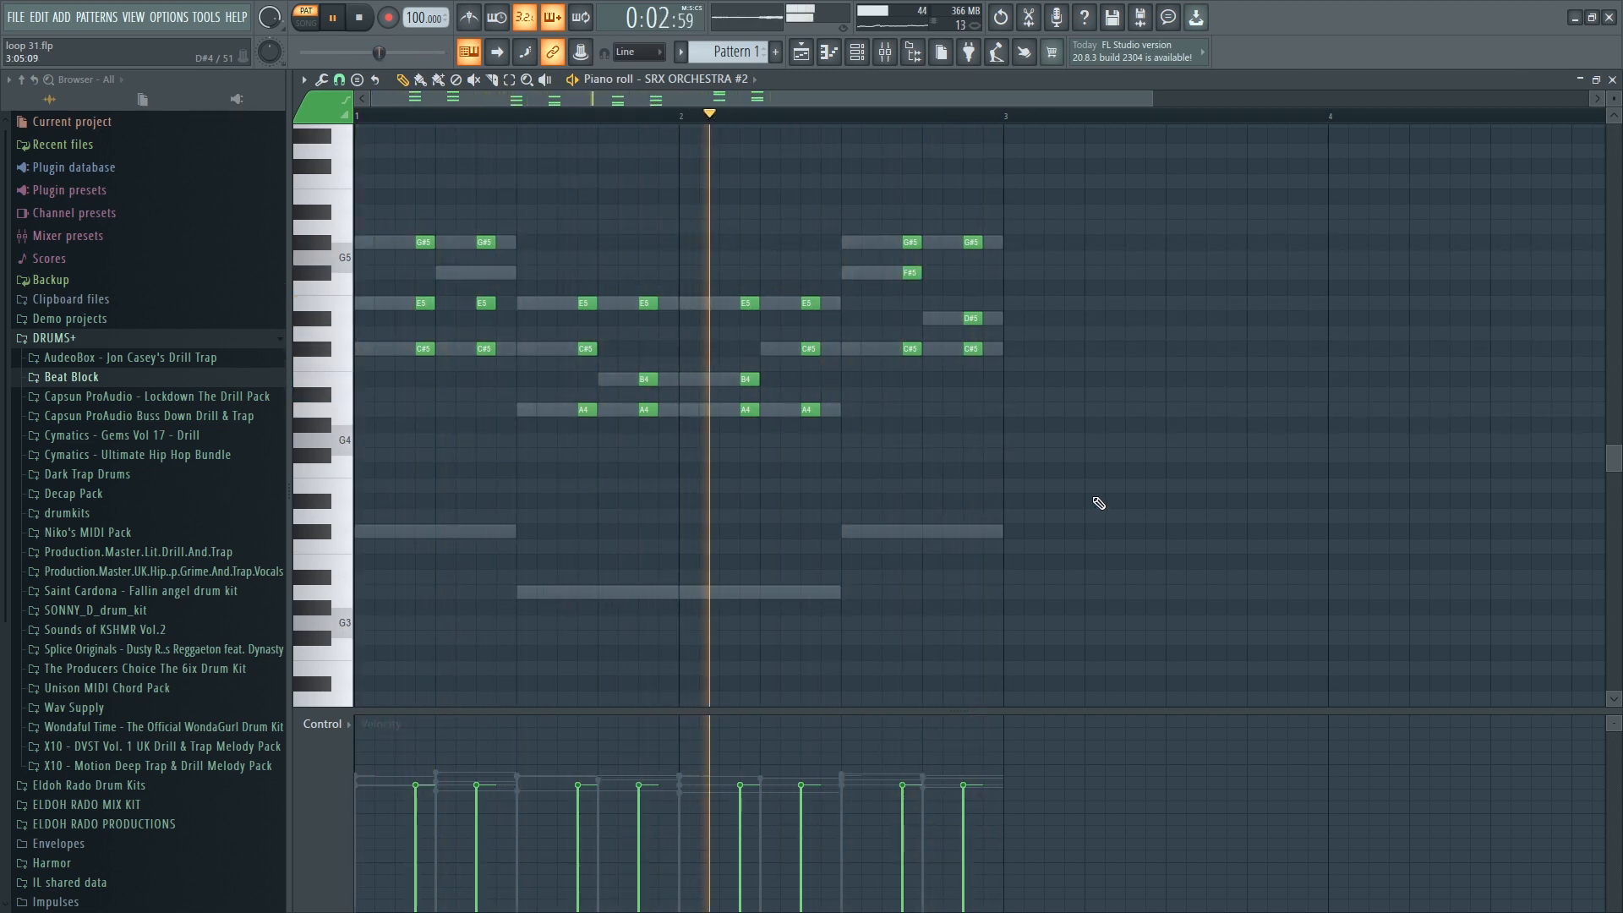
Duplicate the lowest note of every stab one octave down to C#4 and A3, and close the piano roll.
{"action": "right_click", "coordinate": [970, 395], "text": "ctrl"}
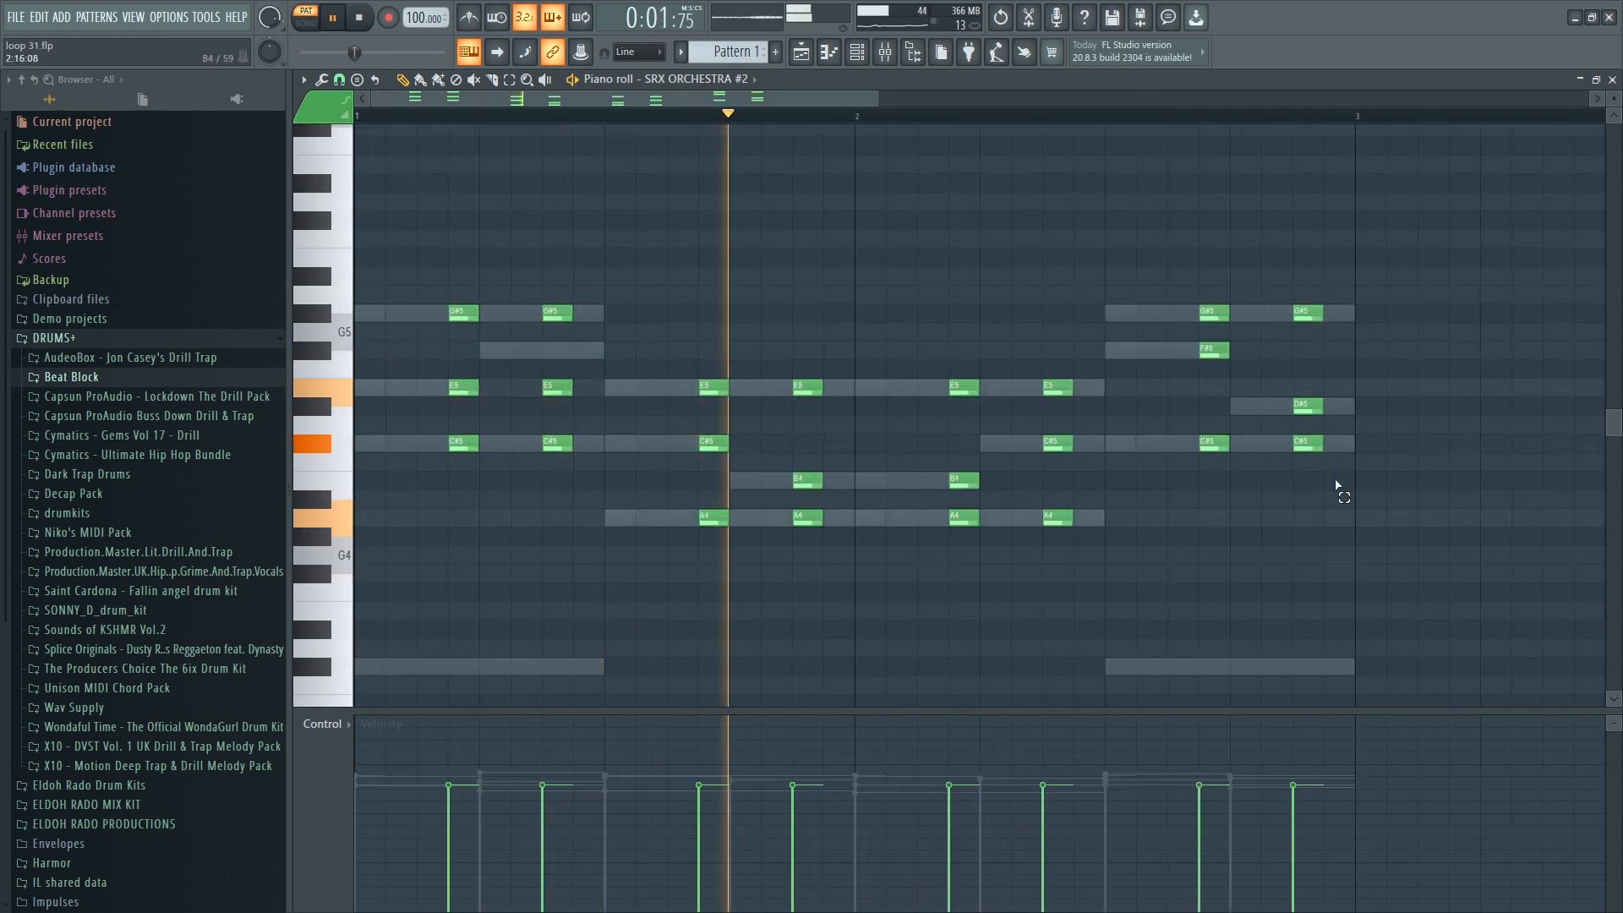
{"action": "left_click_drag", "start_coordinate": [1334, 488], "coordinate": [1218, 438], "text": "ctrl"}
{"action": "left_click_drag", "start_coordinate": [1088, 544], "coordinate": [976, 511], "text": "ctrl+shift"}
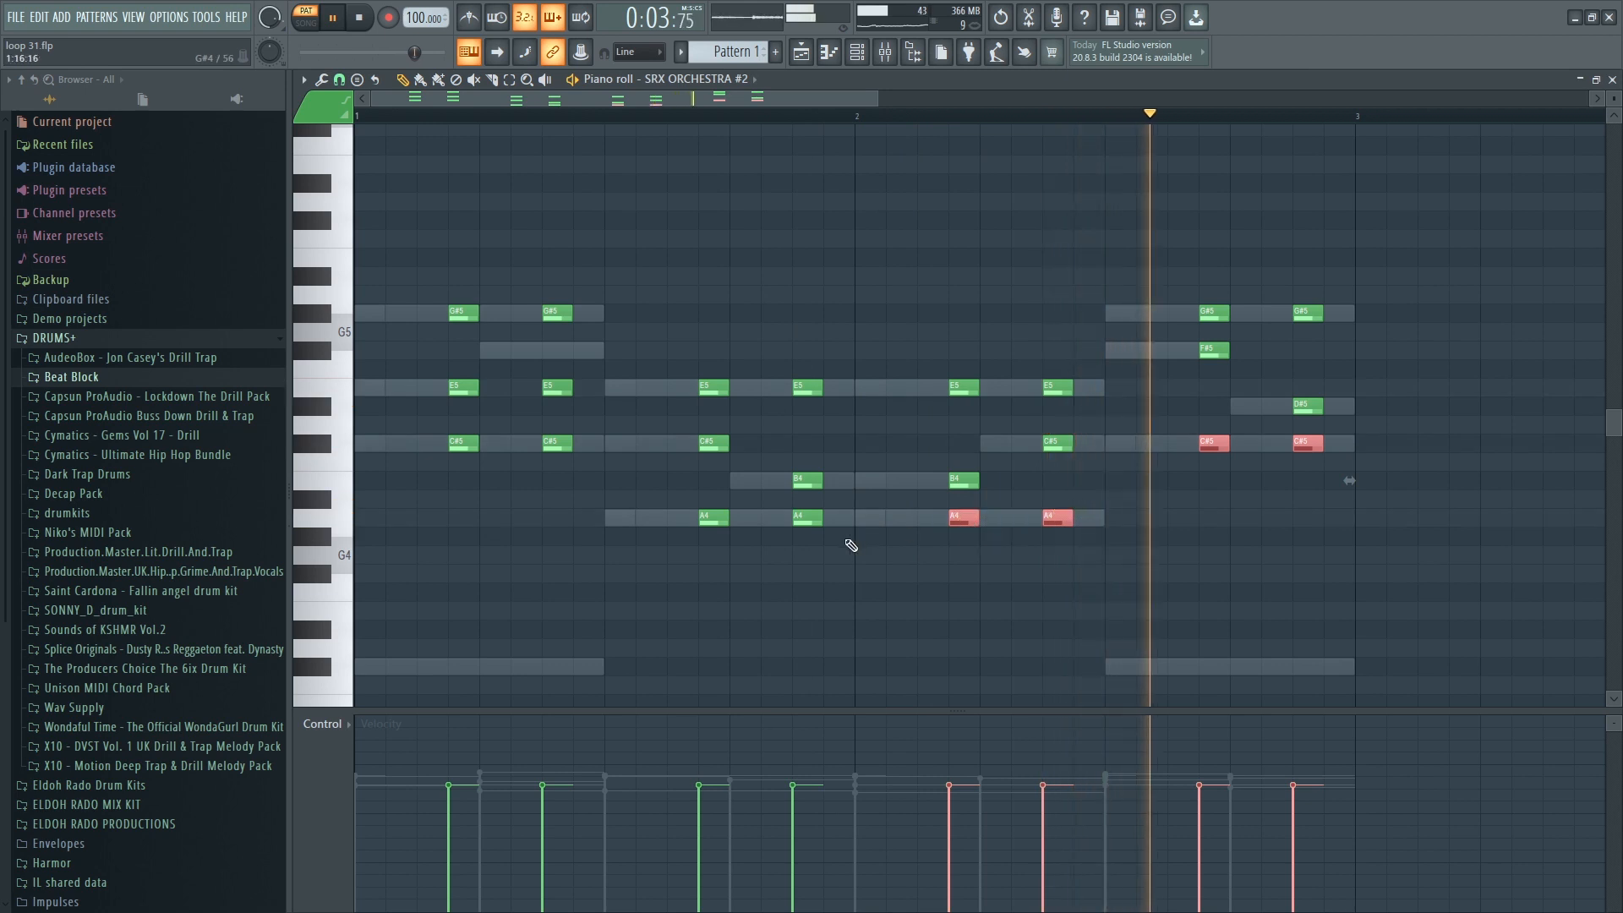
{"action": "left_click_drag", "start_coordinate": [841, 544], "coordinate": [698, 511], "text": "ctrl+shift"}
{"action": "left_click_drag", "start_coordinate": [565, 470], "coordinate": [463, 667], "text": "ctrl+shift"}
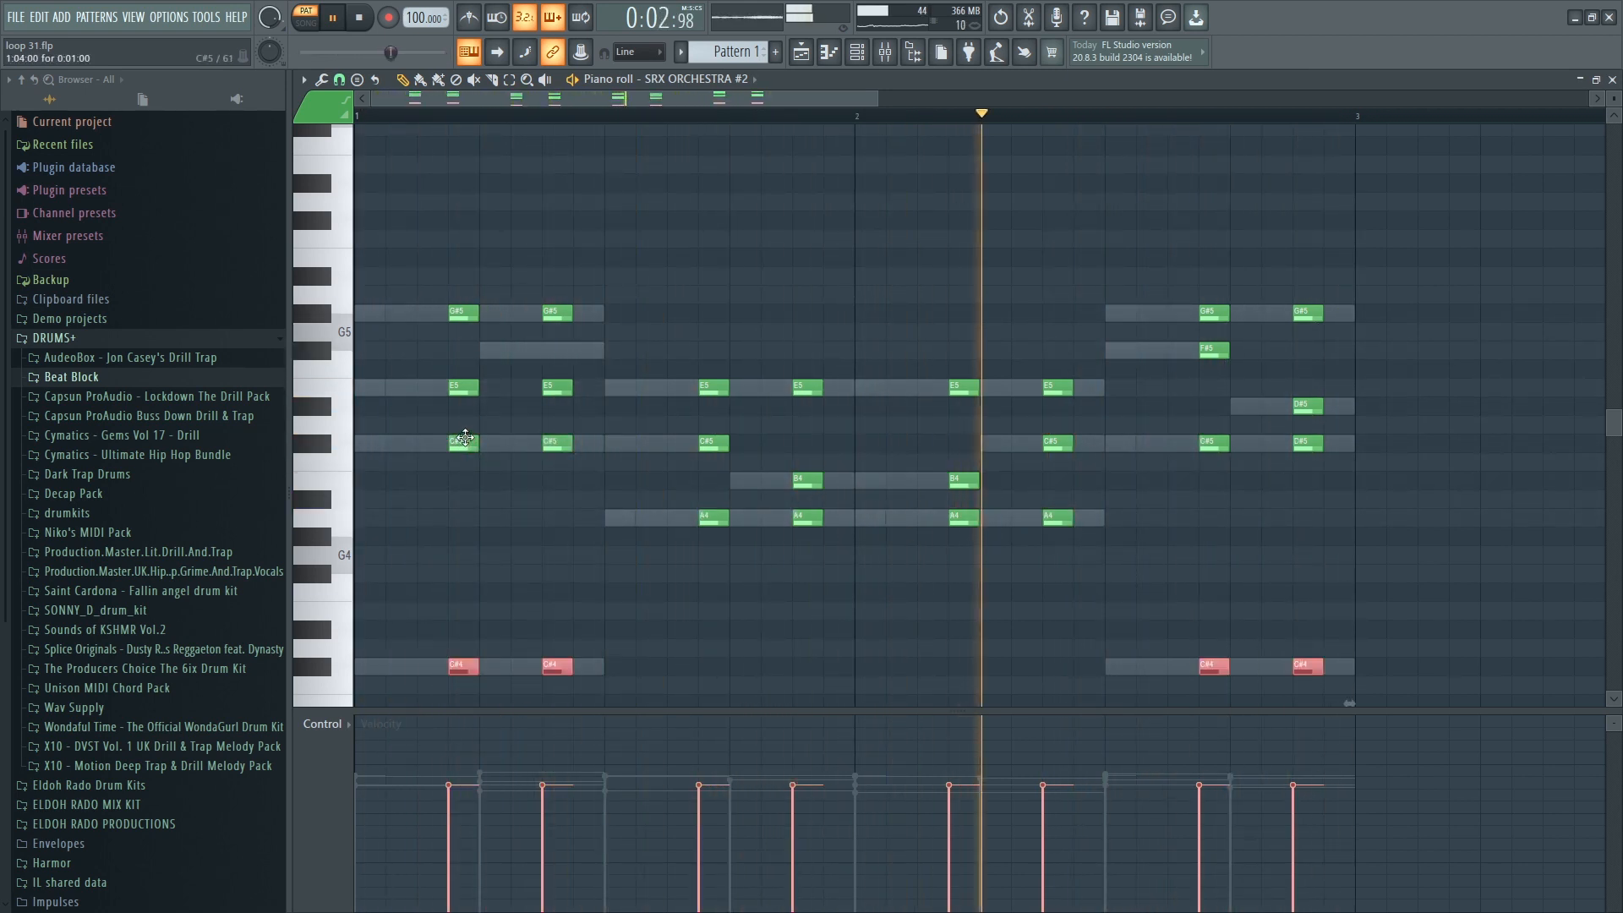
{"action": "scroll", "coordinate": [892, 418], "scroll_direction": "down", "scroll_amount": 3}
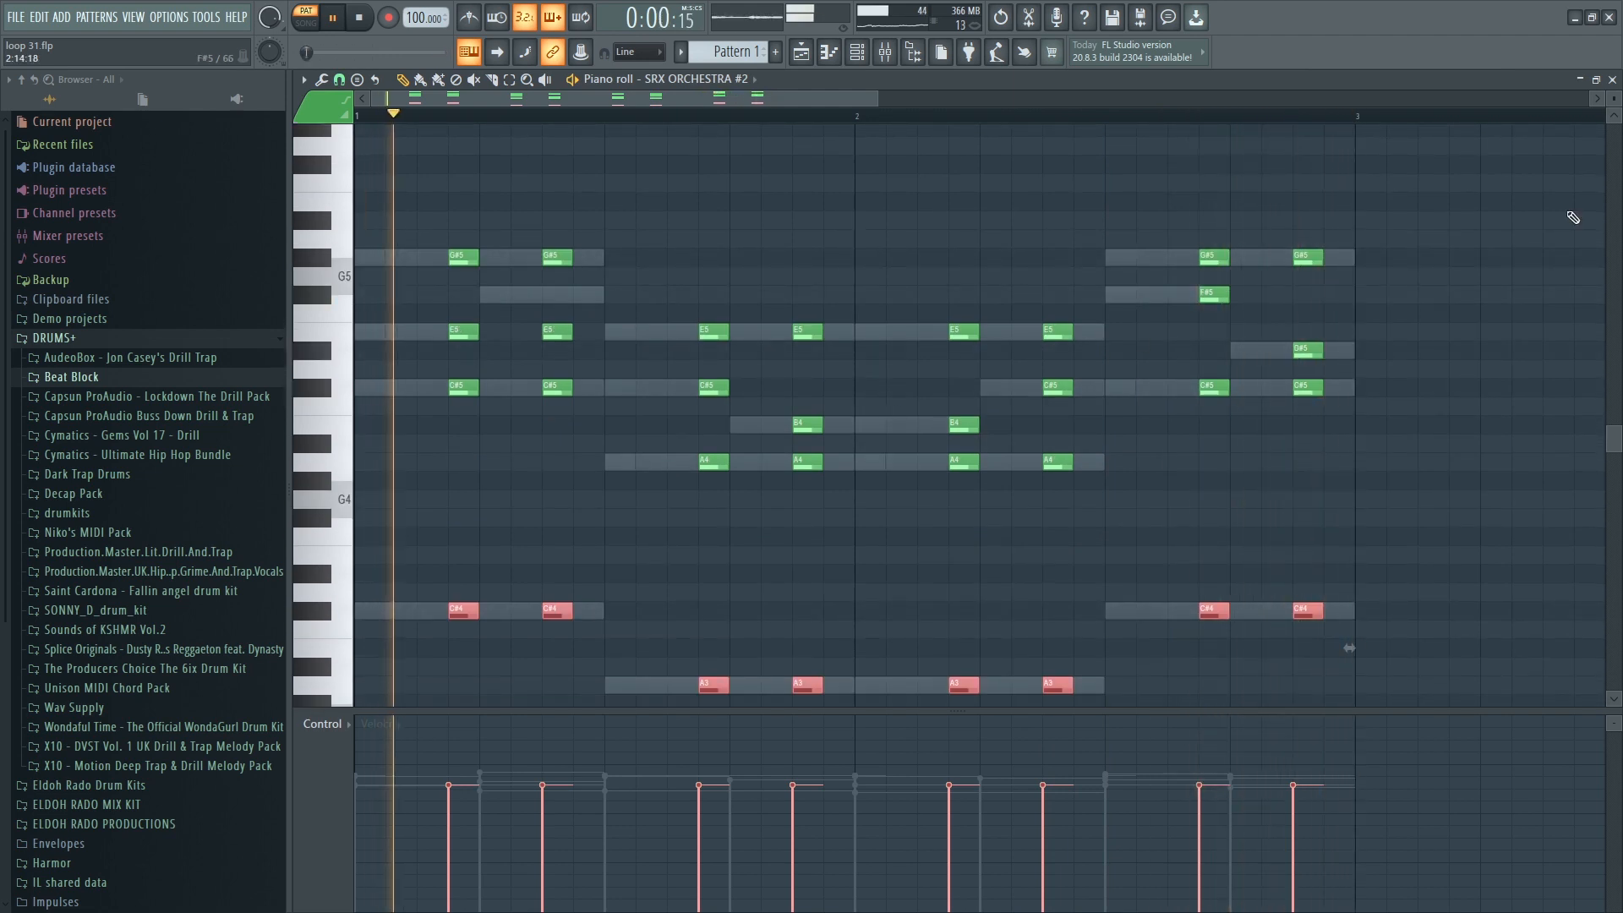
{"action": "key", "text": "F7"}
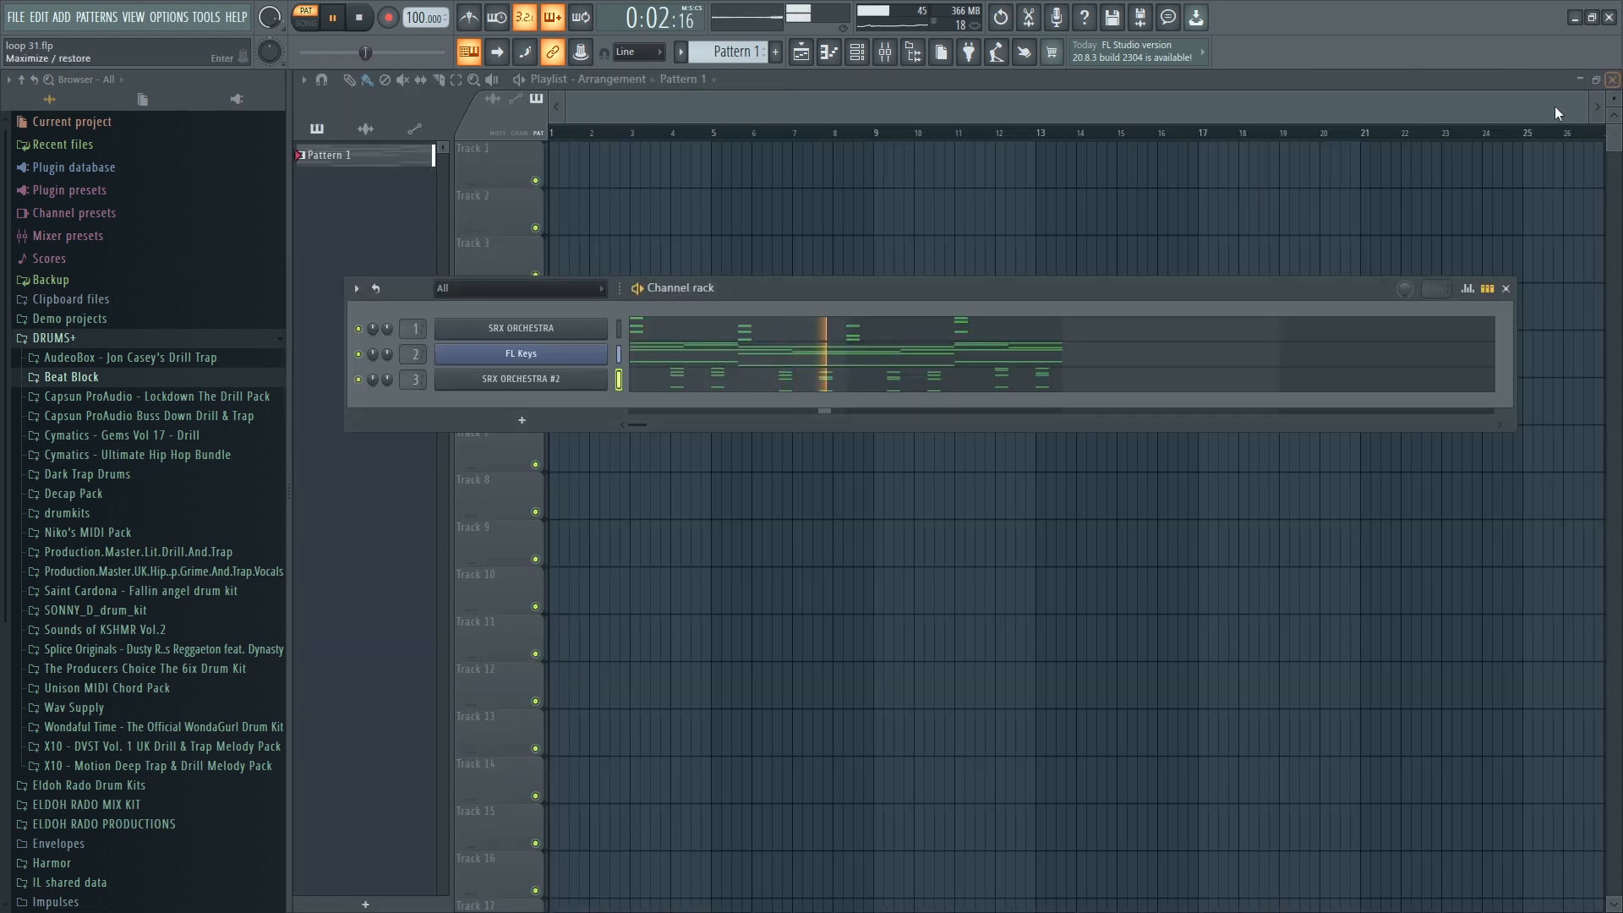
Randomize the levels of all SRX ORCHESTRA #2 notes with the piano roll randomizer and close the piano roll.
{"action": "right_click", "coordinate": [503, 380]}
{"action": "left_click", "coordinate": [642, 377]}
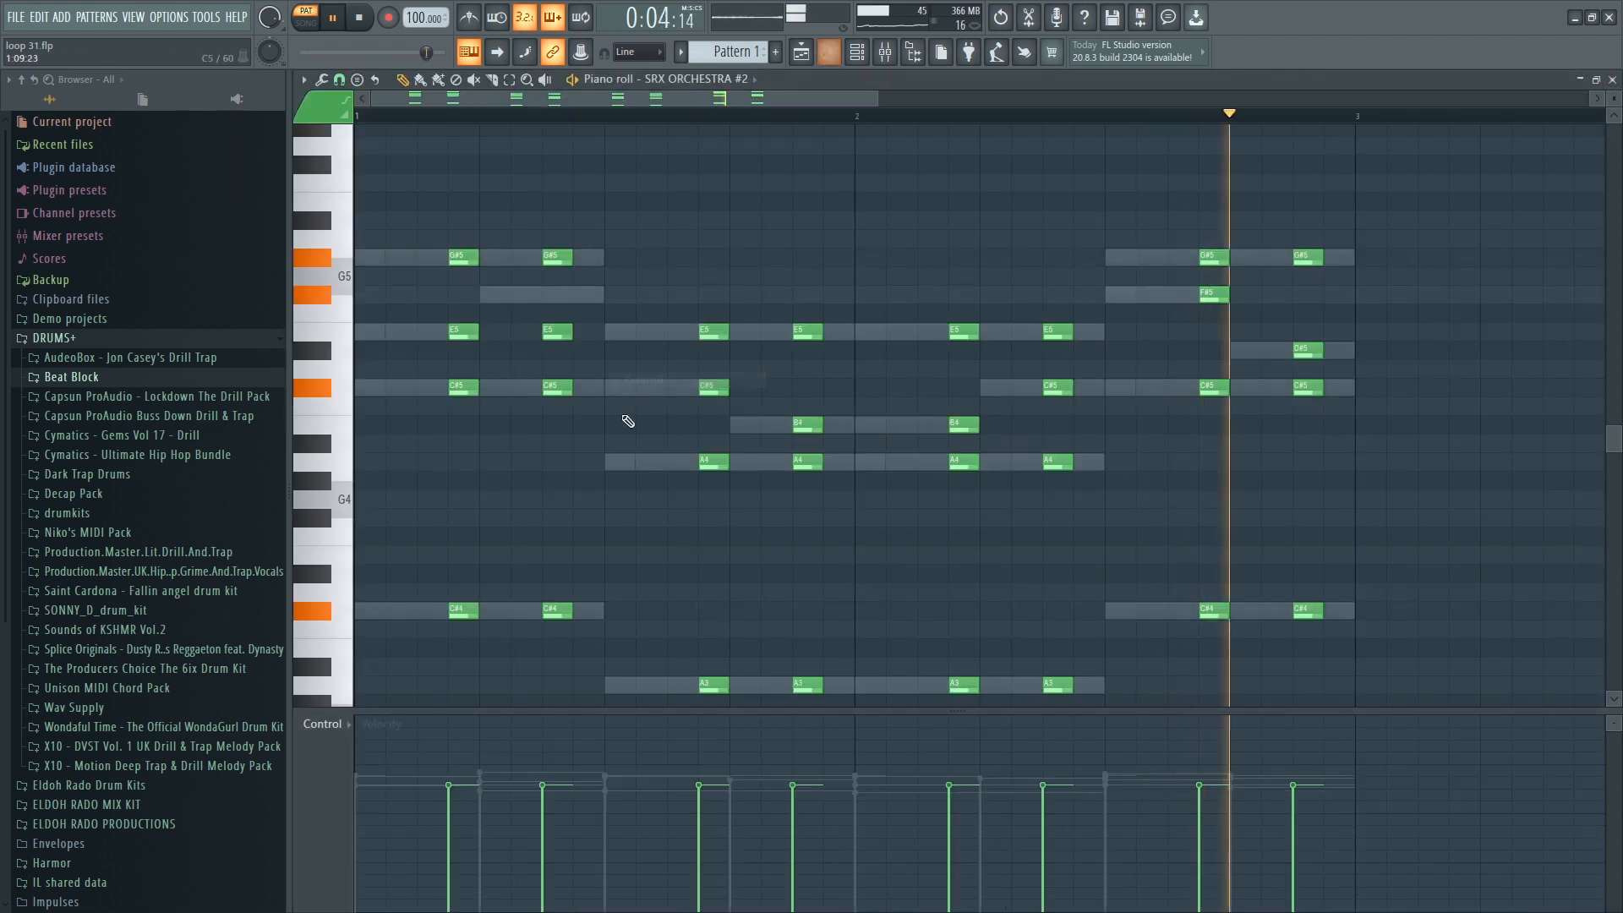
{"action": "key", "text": "ctrl+a"}
{"action": "key", "text": "alt+r"}
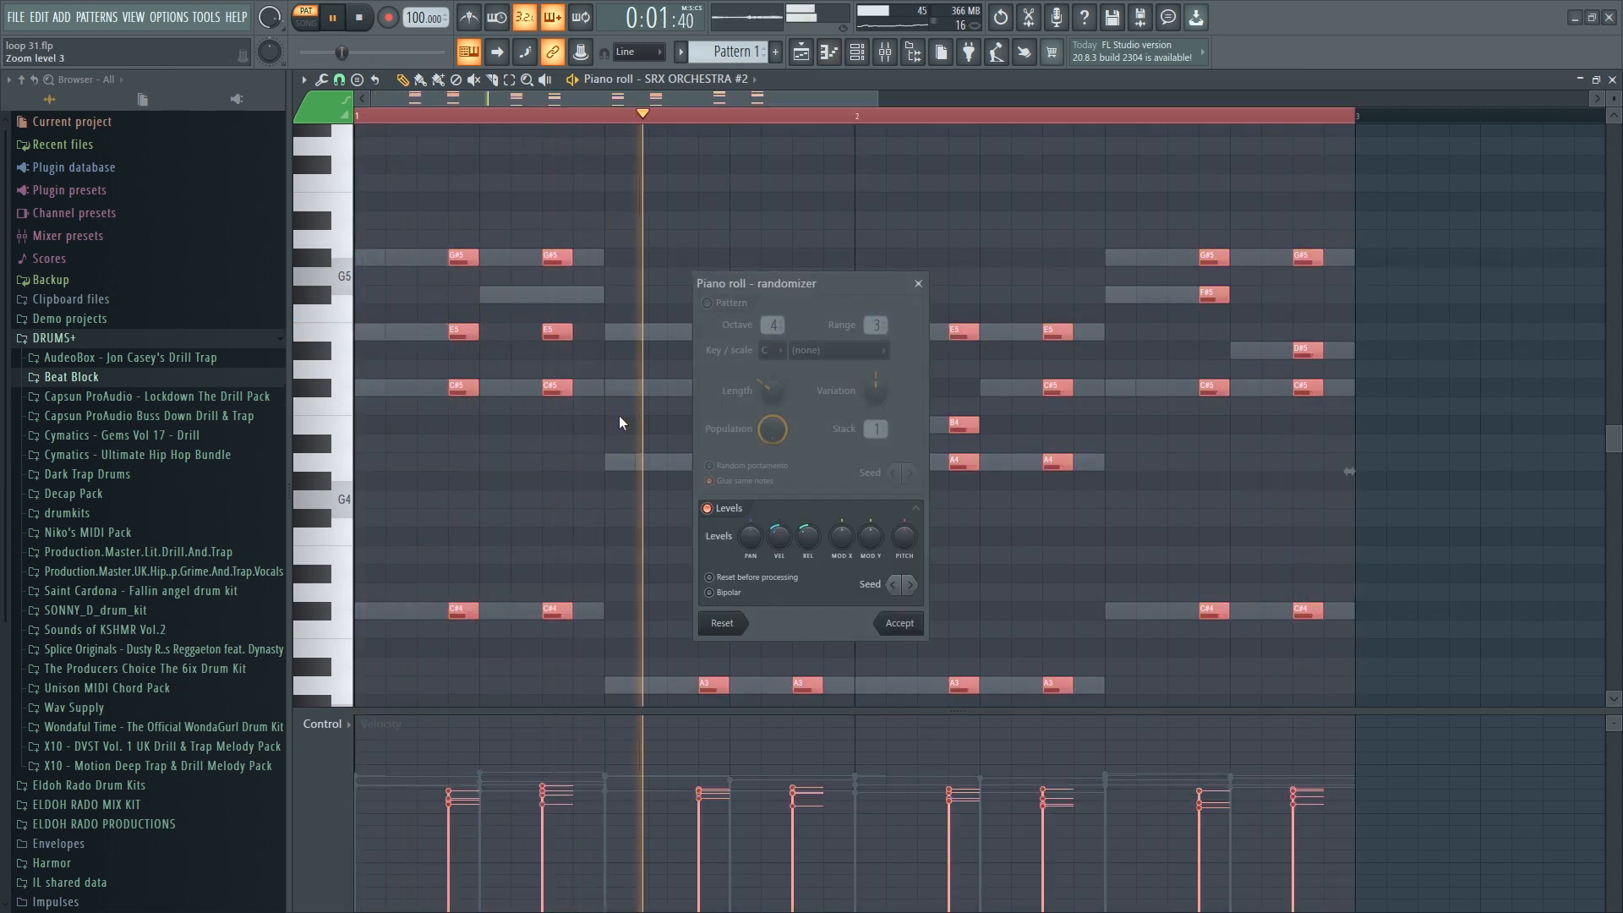
{"action": "left_click", "coordinate": [904, 625]}
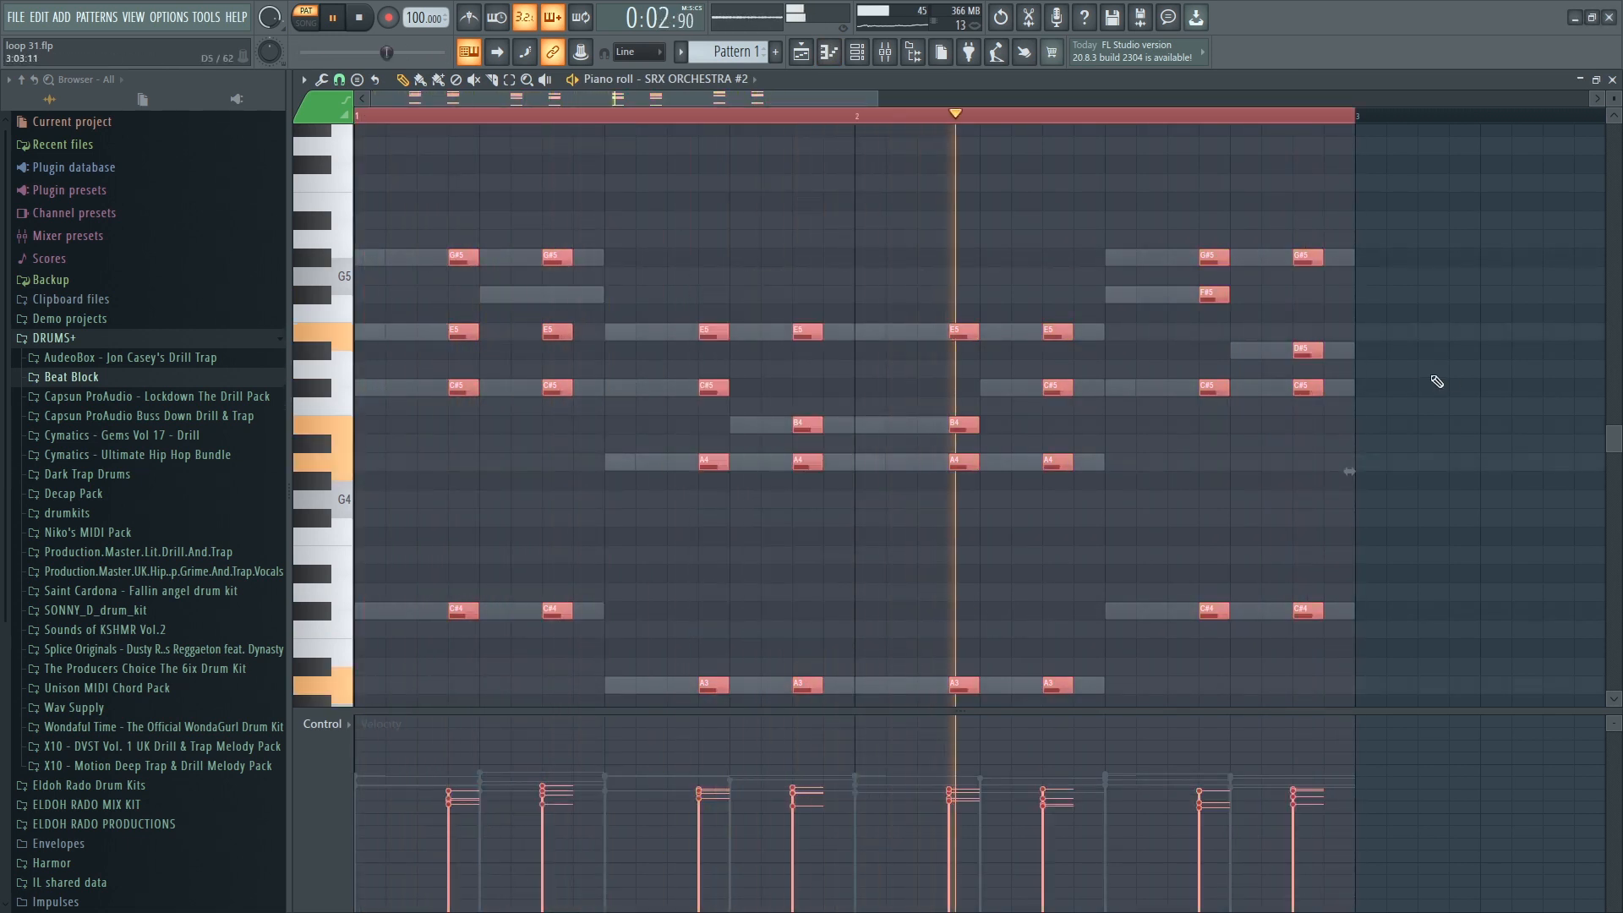
{"action": "left_click", "coordinate": [1614, 78]}
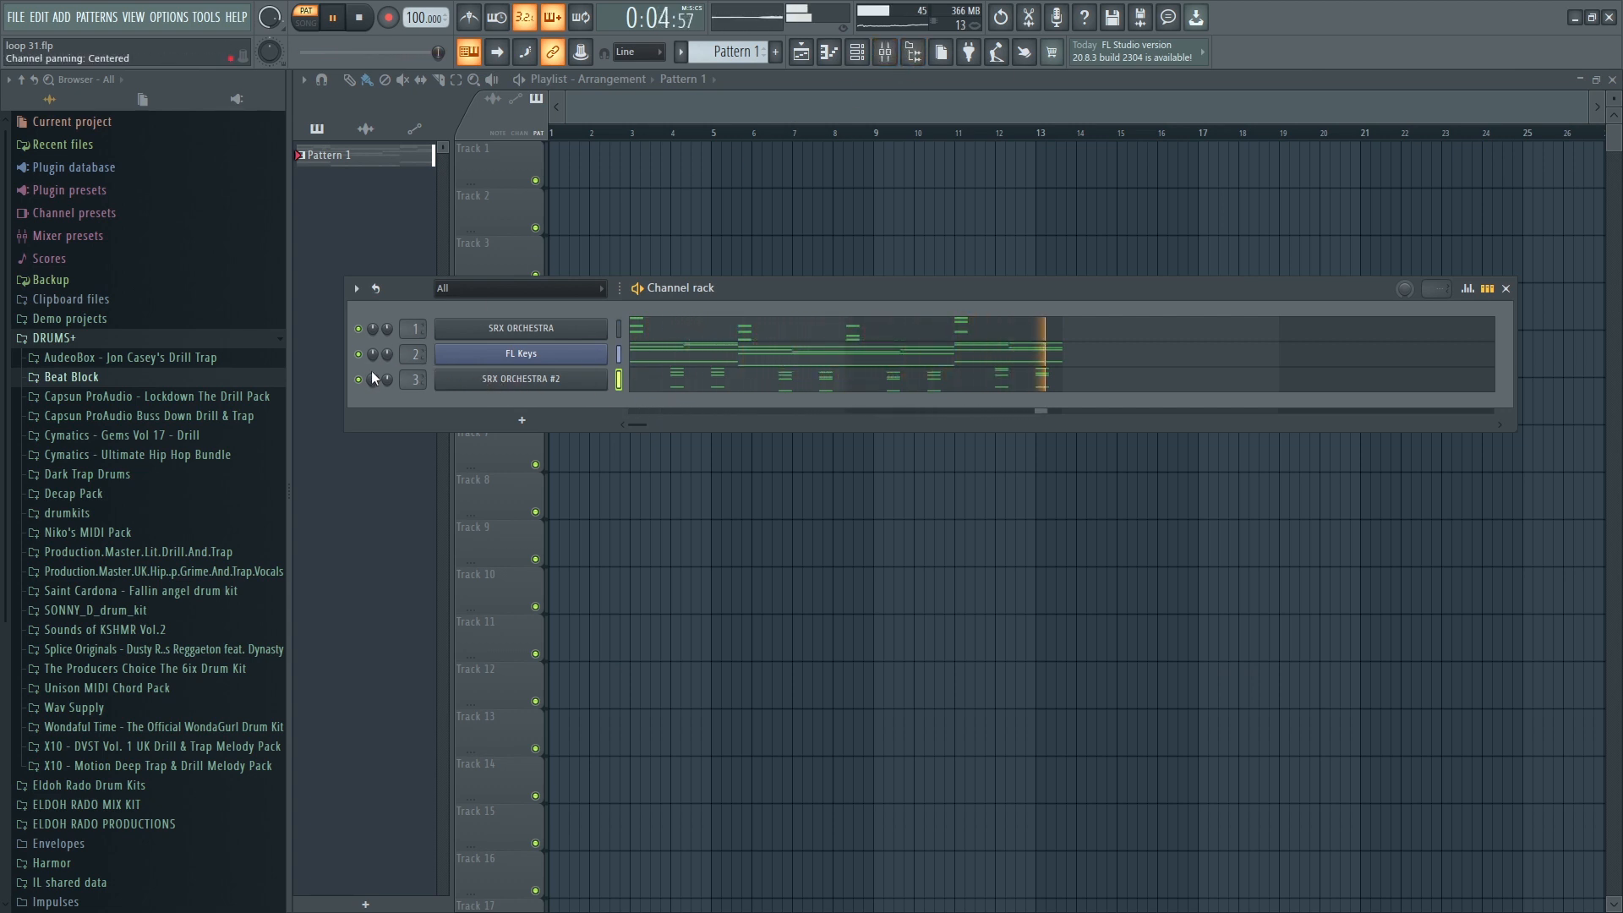
Open the Drip effect on mixer Insert 2 while the pattern plays.
{"action": "left_click", "coordinate": [862, 56]}
{"action": "left_click", "coordinate": [863, 56]}
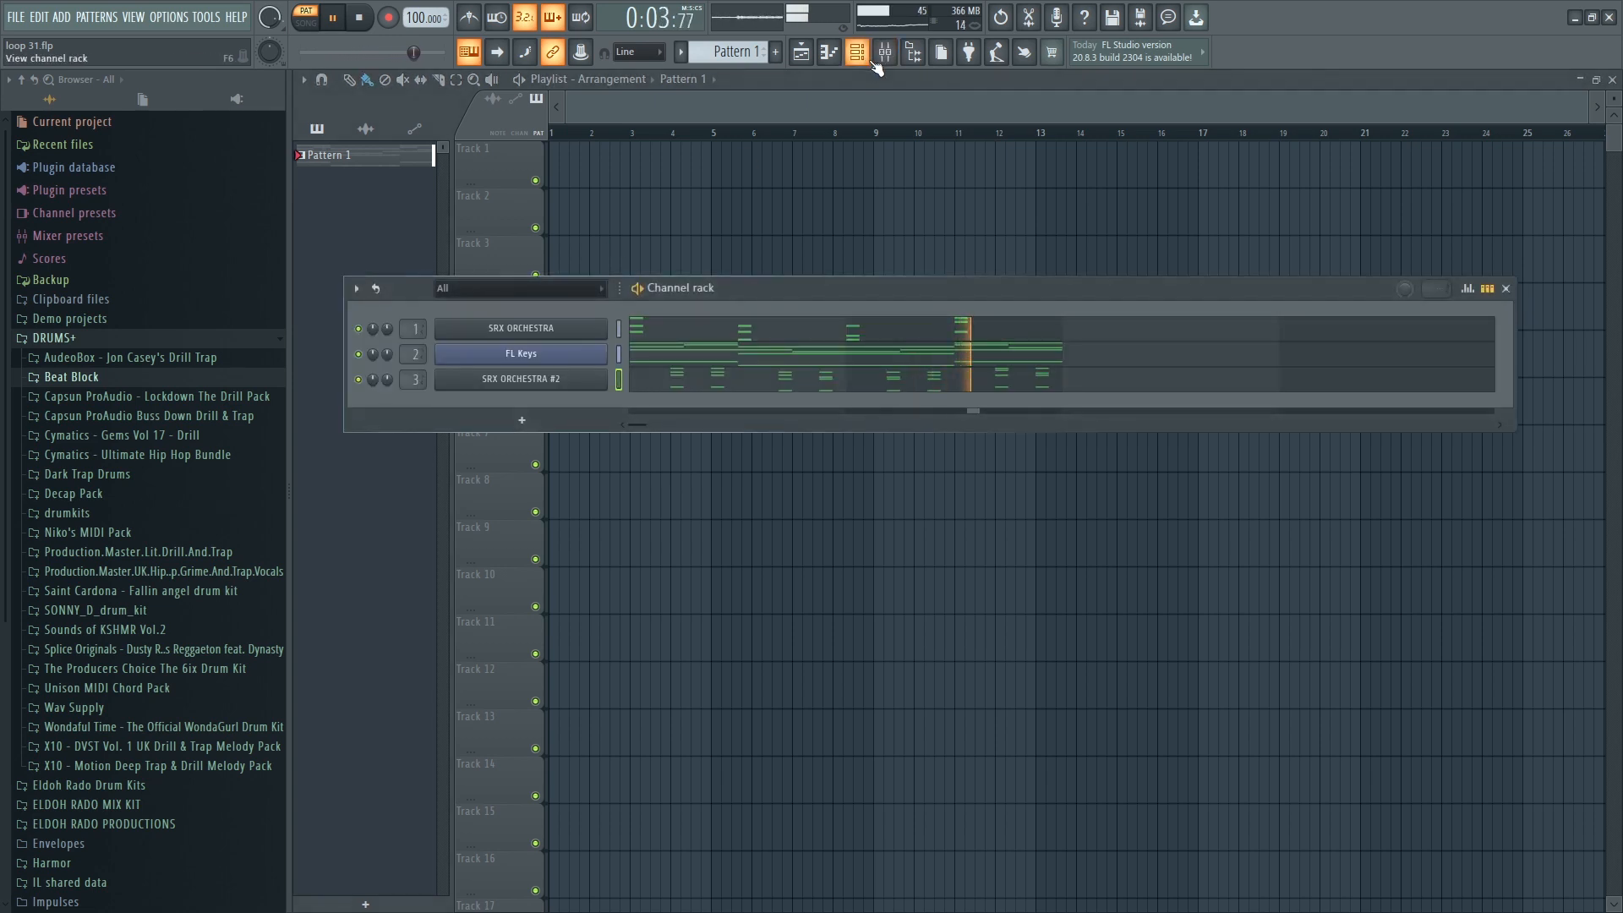
{"action": "left_click", "coordinate": [885, 54]}
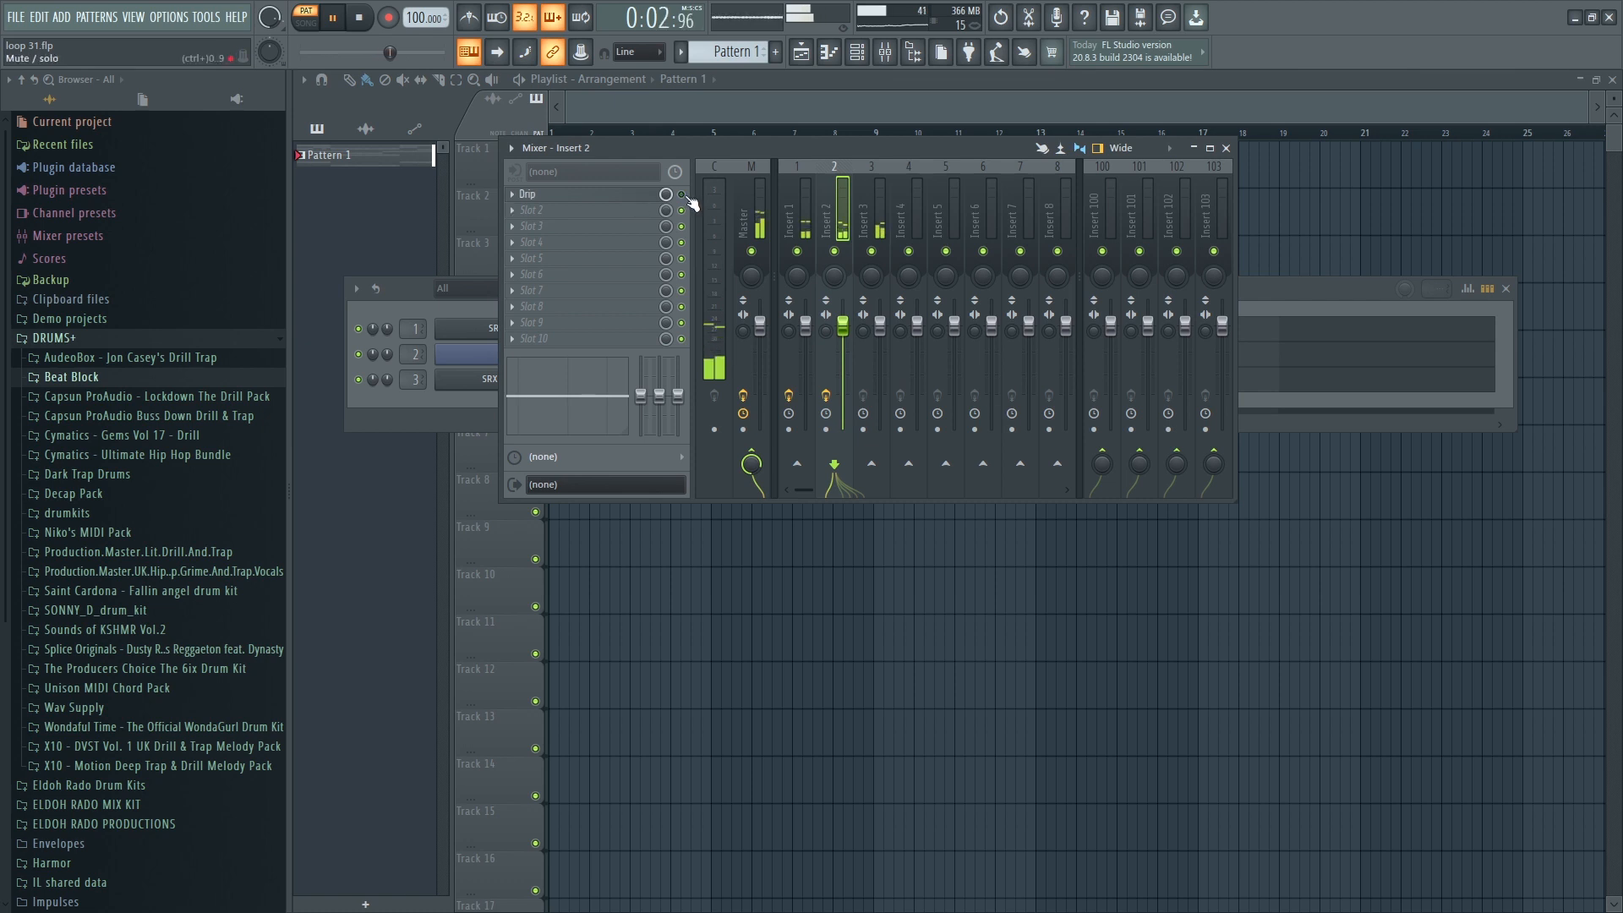
{"action": "left_click", "coordinate": [655, 195]}
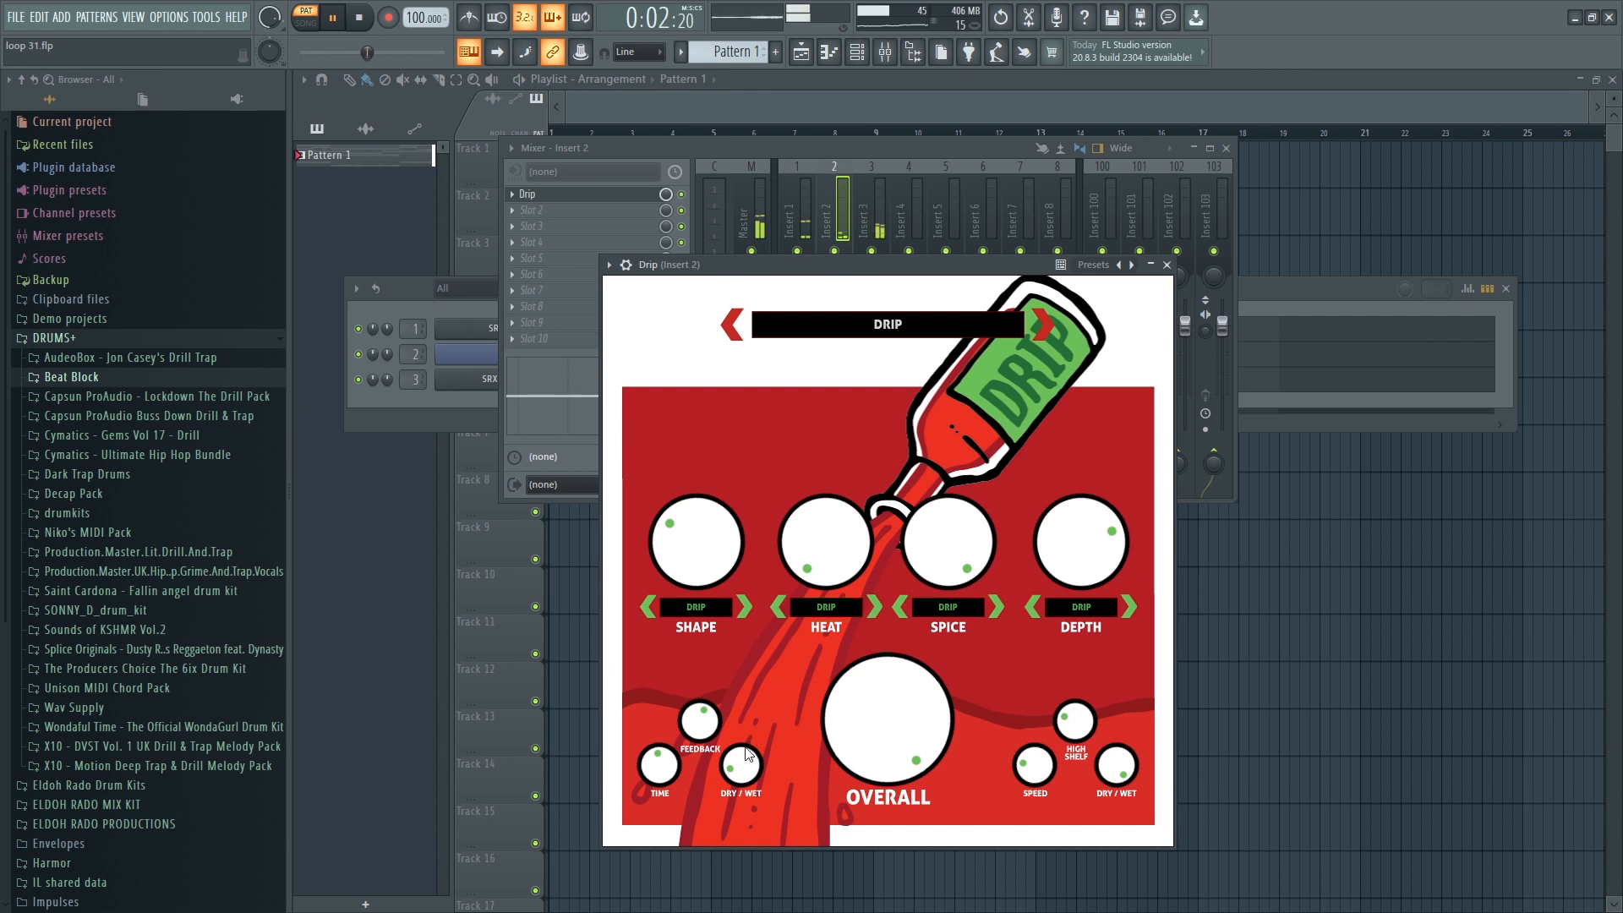
Audition lower settings of Drip's OVERALL knob, including 66.80, move its window aside, and return the knob to 100.
{"action": "left_click_drag", "start_coordinate": [848, 729], "coordinate": [839, 780]}
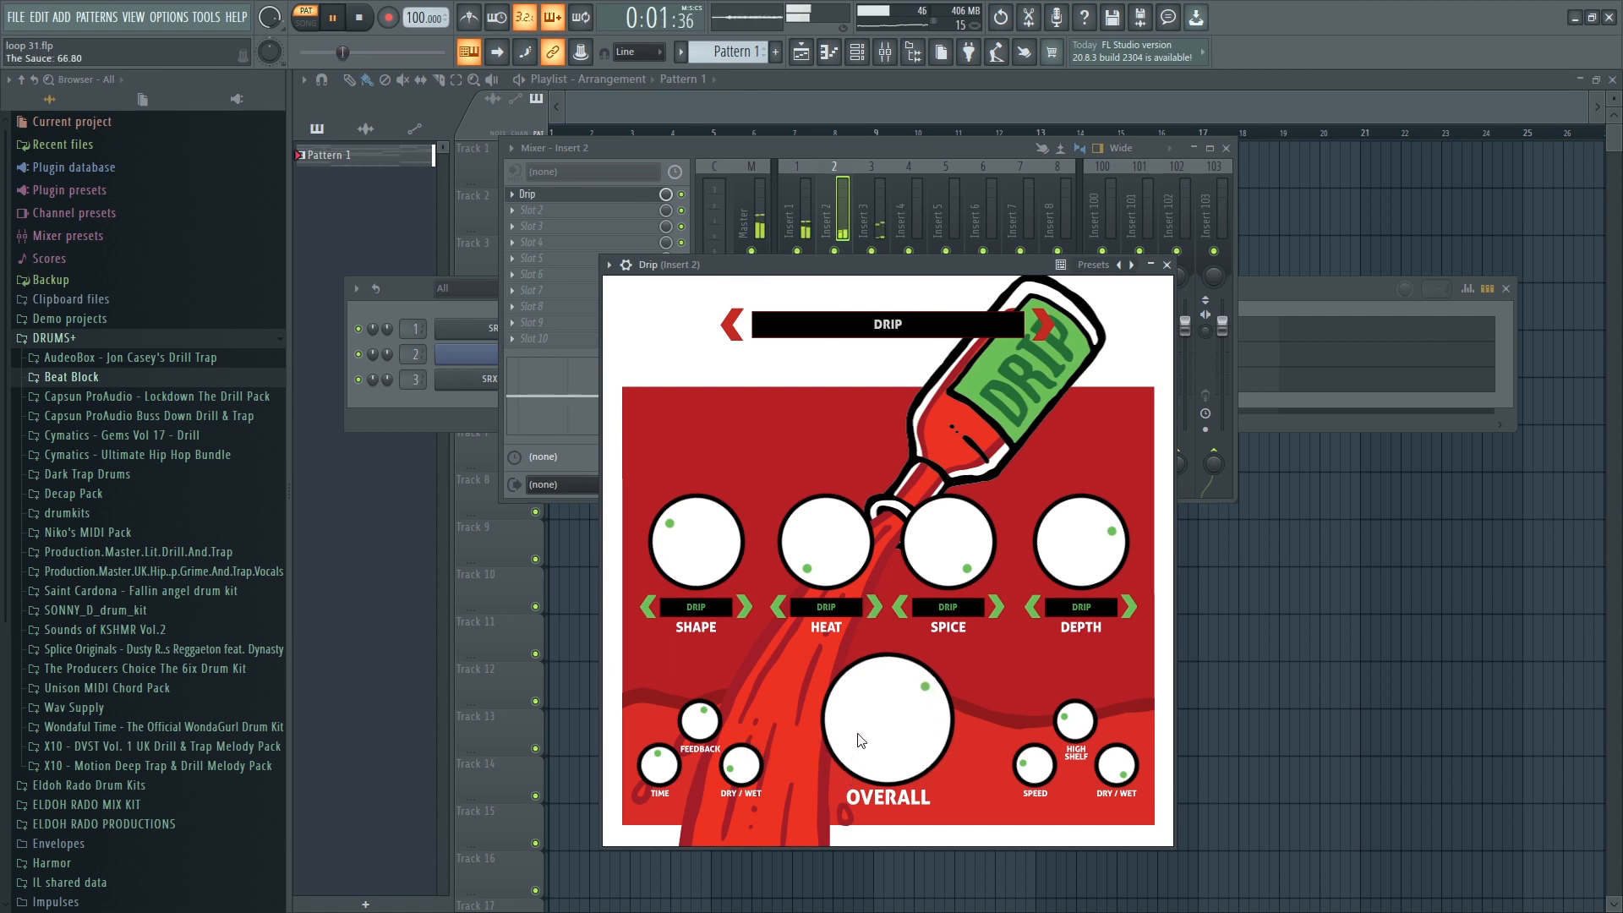
{"action": "left_click_drag", "start_coordinate": [944, 270], "coordinate": [1049, 163]}
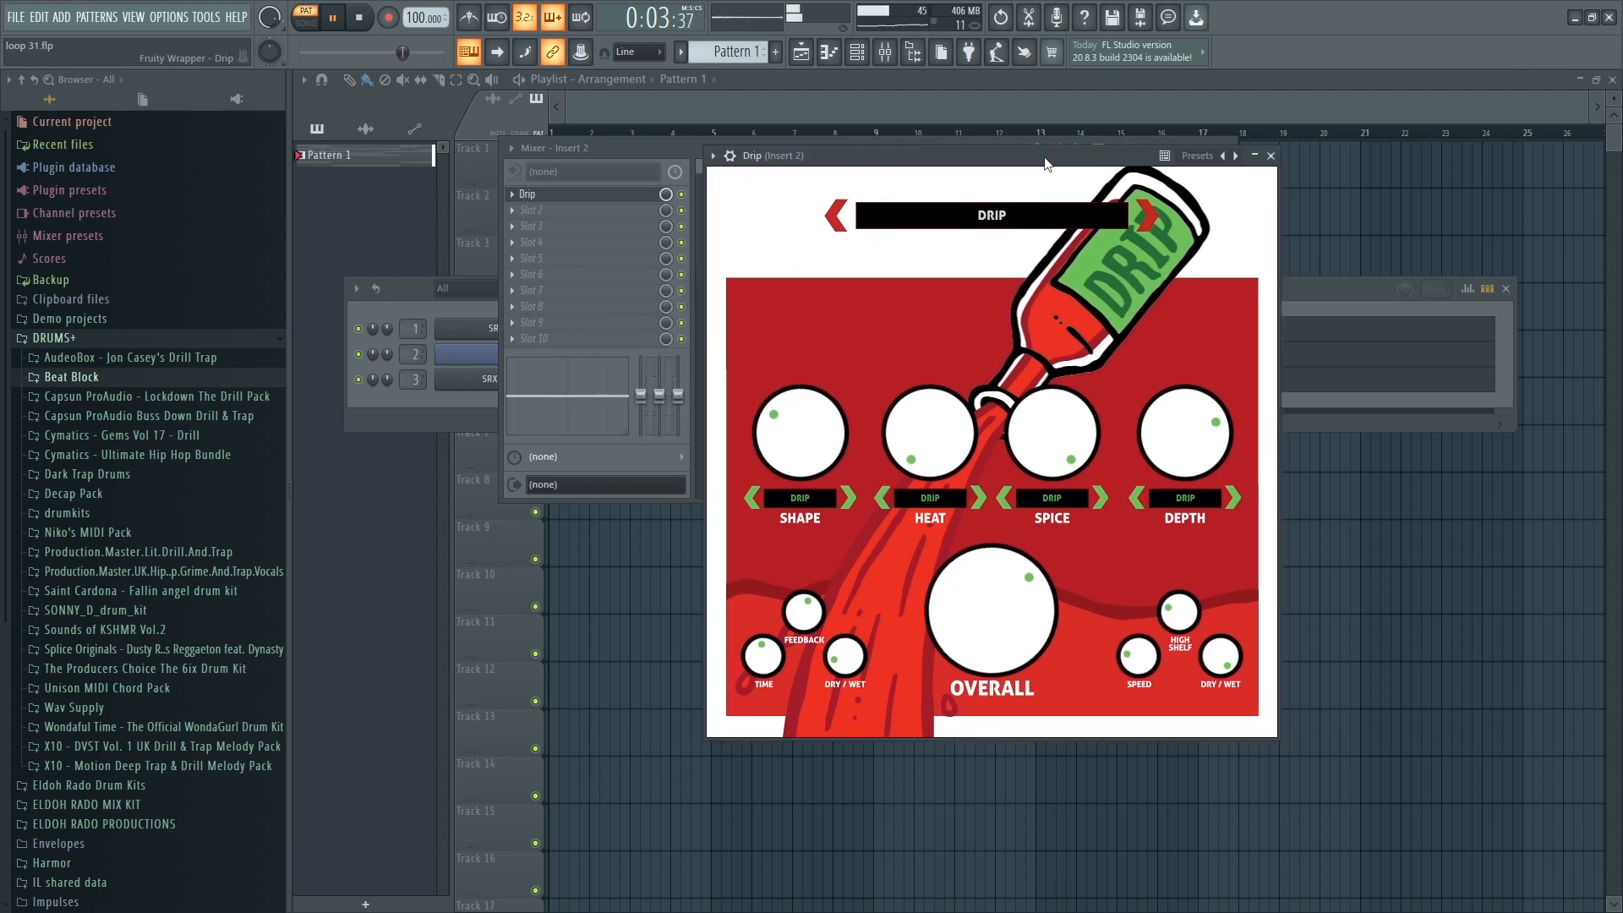
{"action": "left_click_drag", "start_coordinate": [977, 620], "coordinate": [971, 617]}
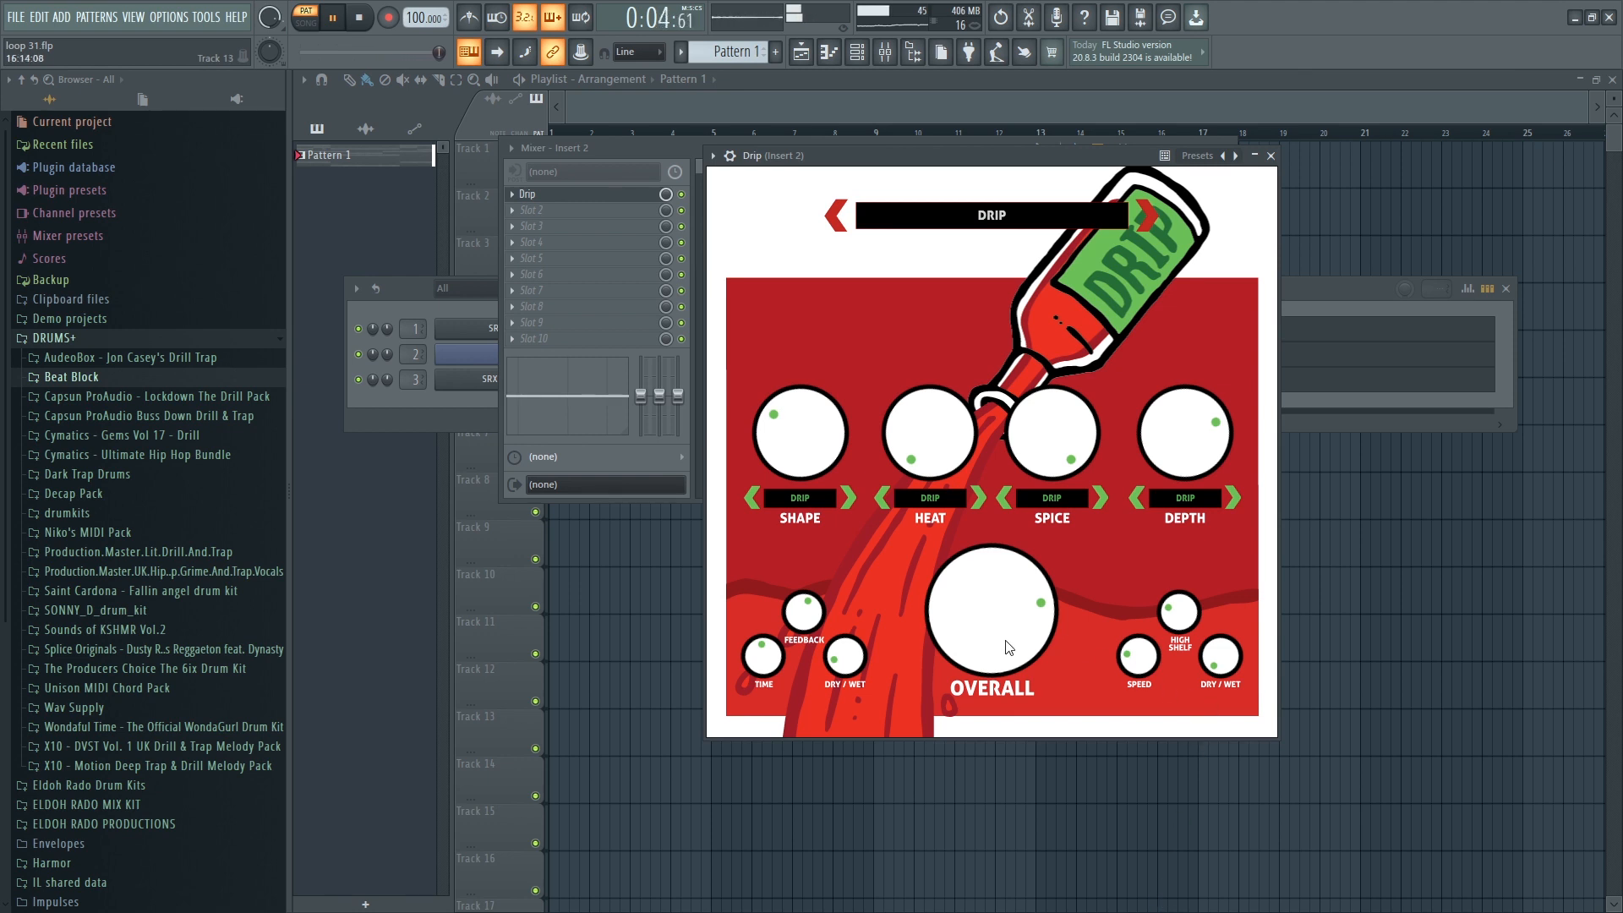
{"action": "left_click_drag", "start_coordinate": [1009, 648], "coordinate": [1098, 396]}
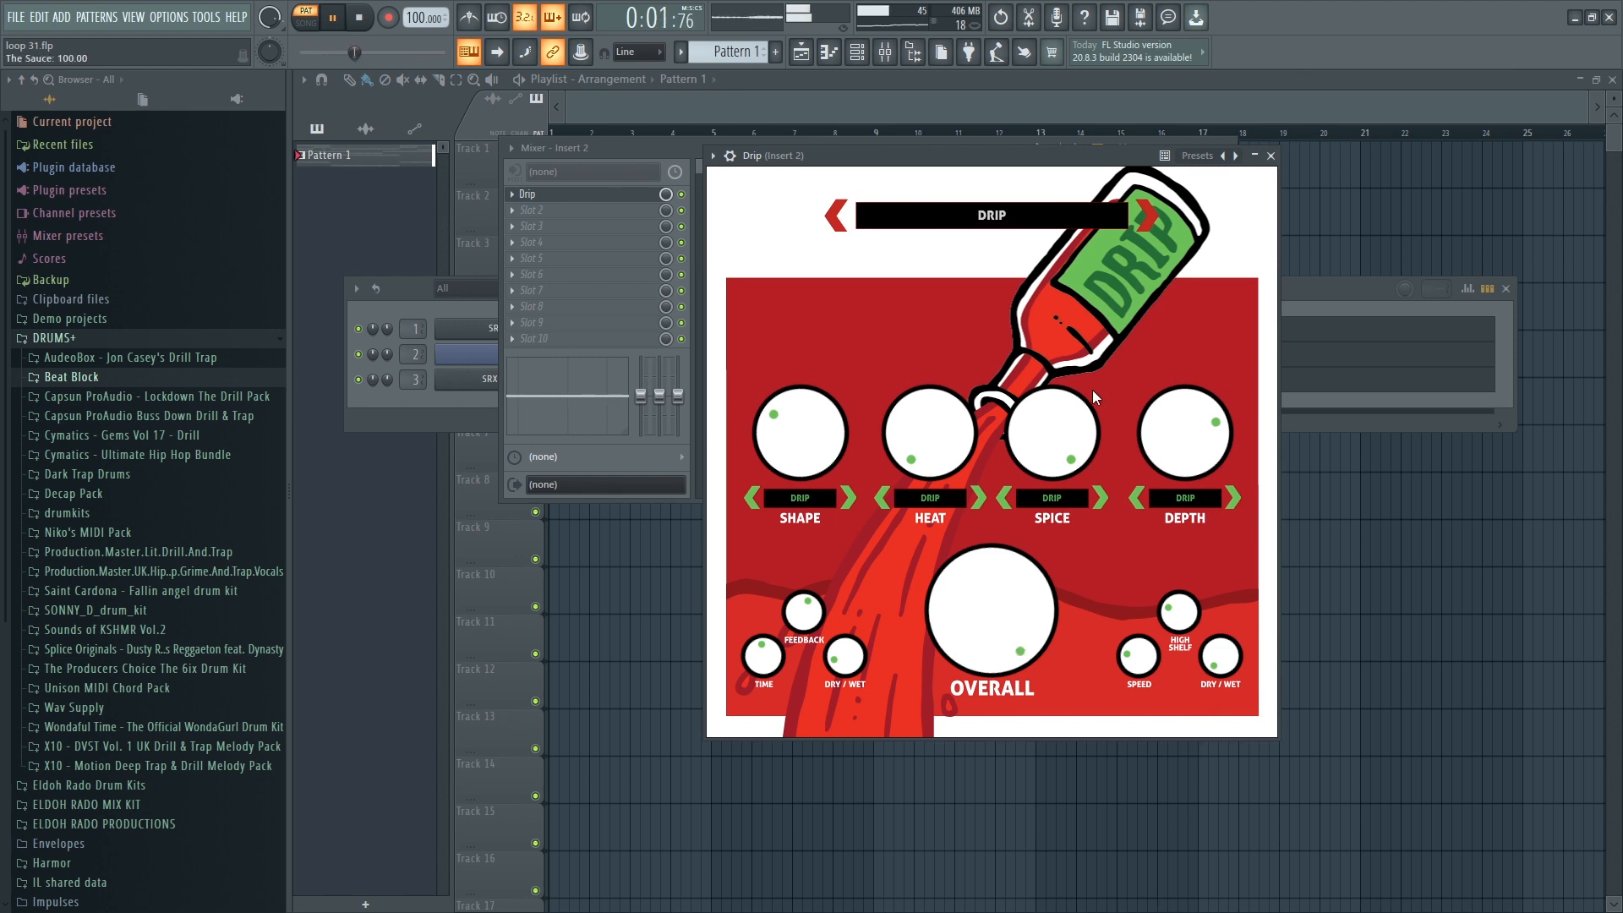
Close the Drip and mixer windows and move the channel rack higher over the playlist.
{"action": "left_click", "coordinate": [1271, 155]}
{"action": "left_click", "coordinate": [1240, 148]}
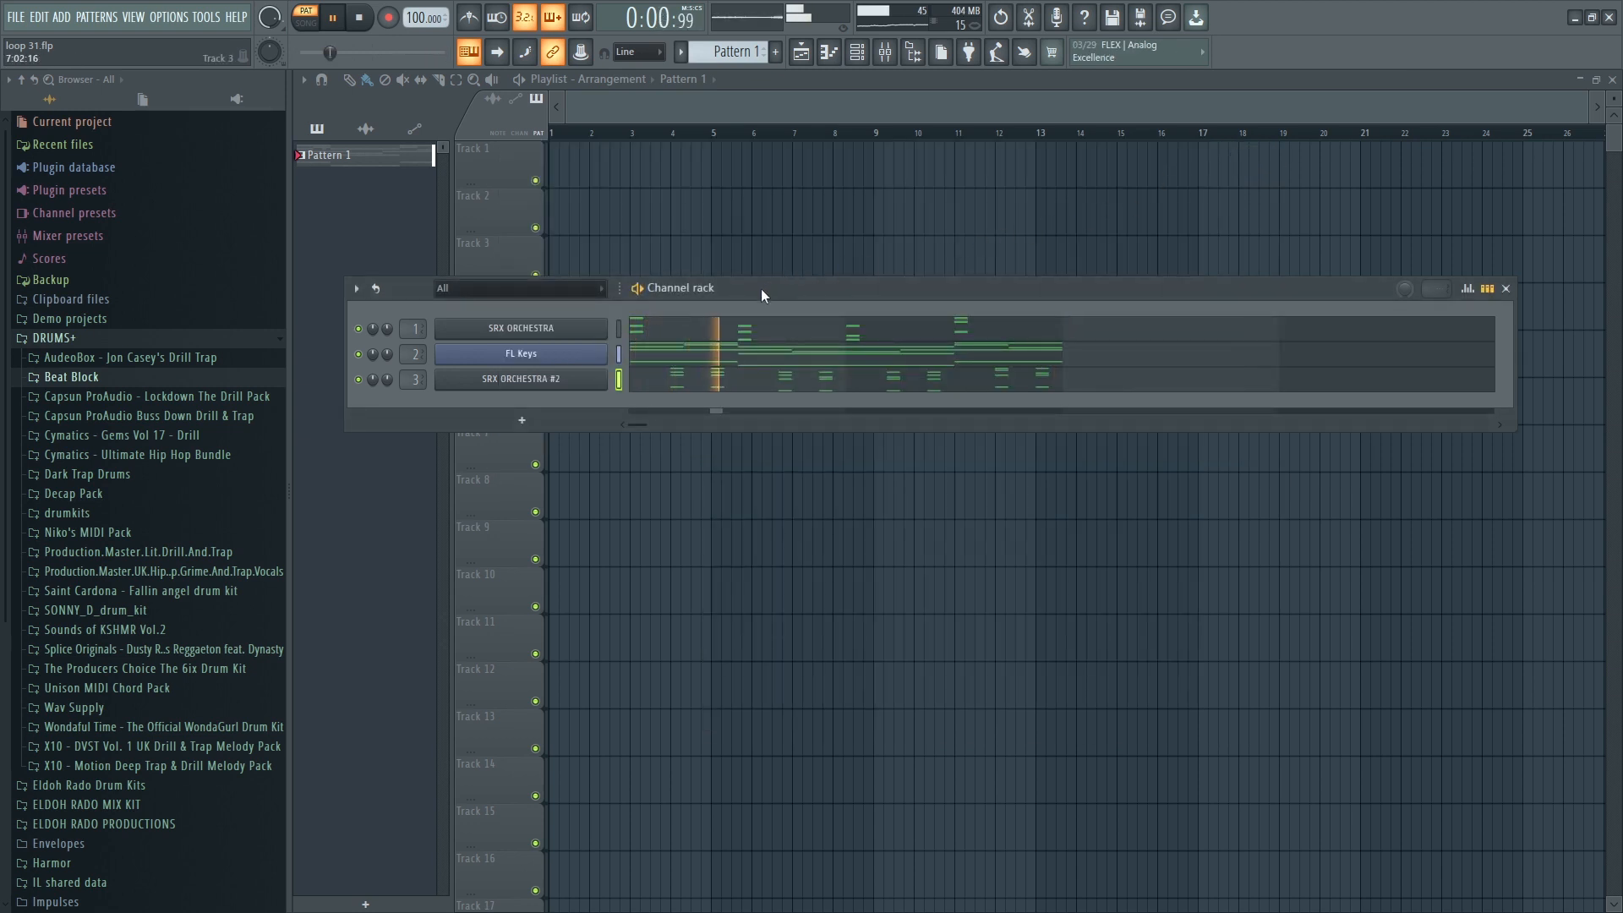
{"action": "left_click_drag", "start_coordinate": [761, 287], "coordinate": [782, 247]}
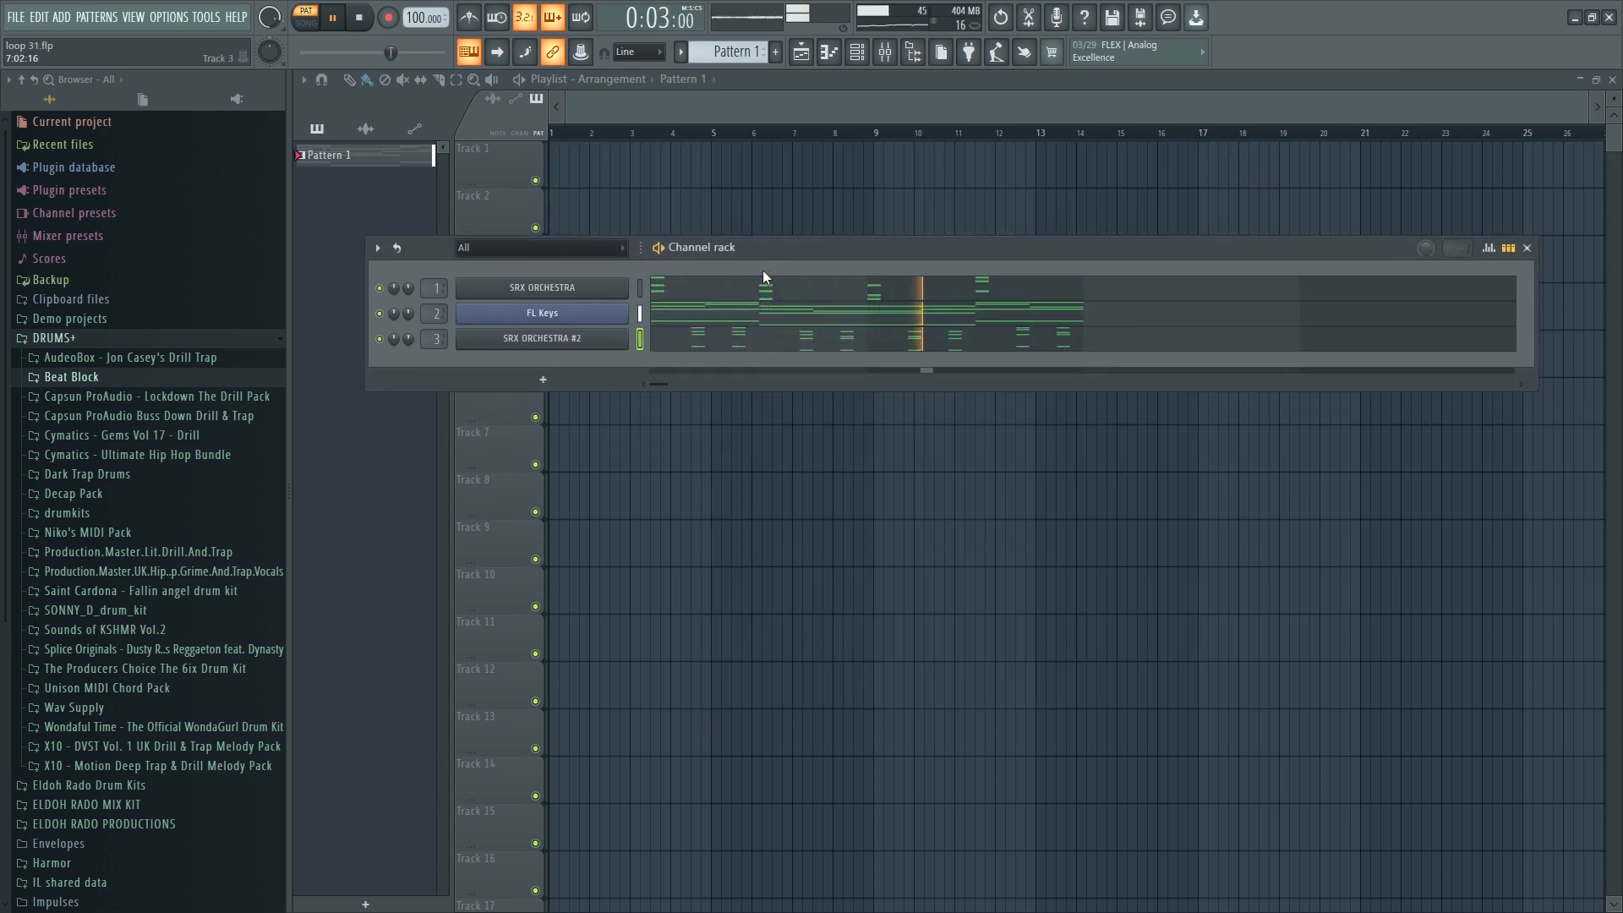
{"action": "right_click", "coordinate": [552, 316]}
{"action": "left_click", "coordinate": [799, 247]}
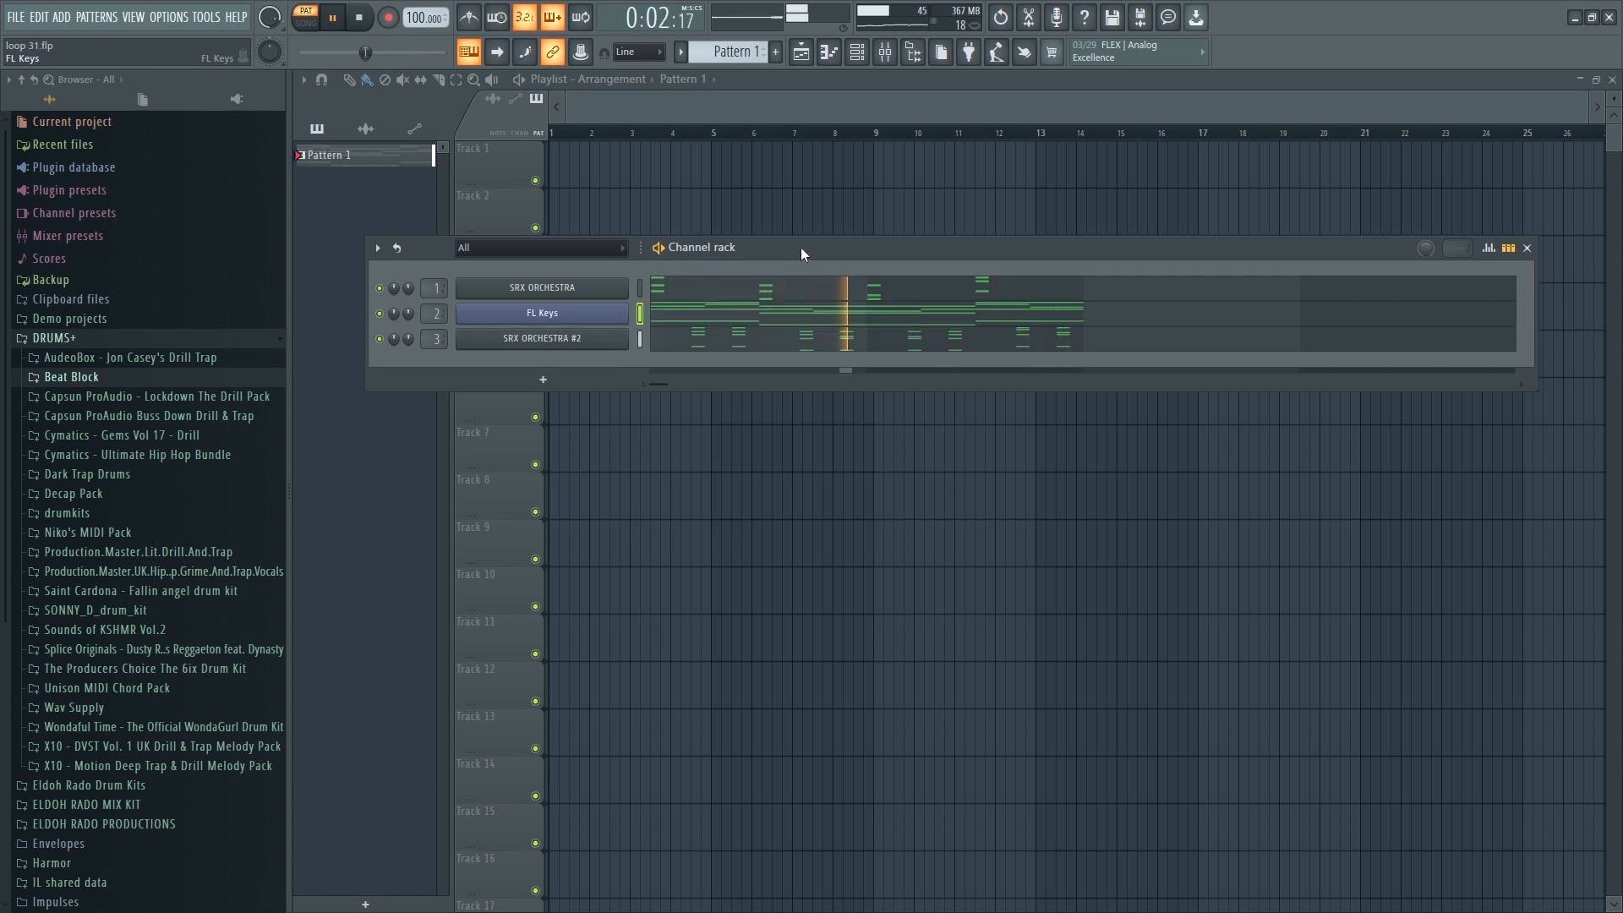
{"action": "left_click", "coordinate": [560, 365]}
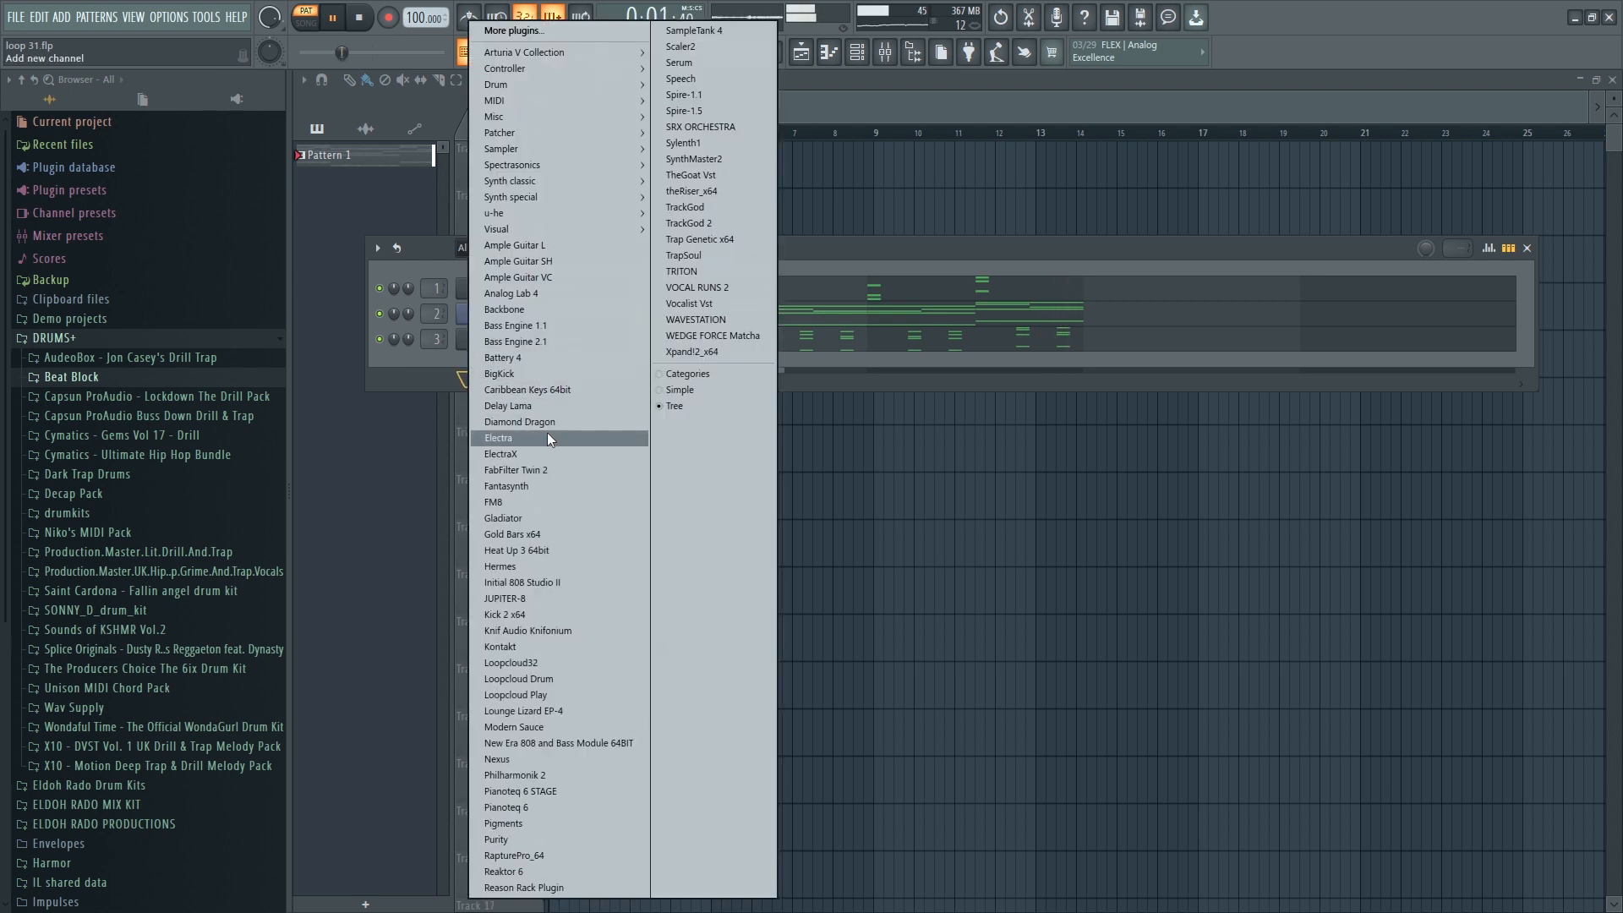
{"action": "left_click", "coordinate": [864, 267]}
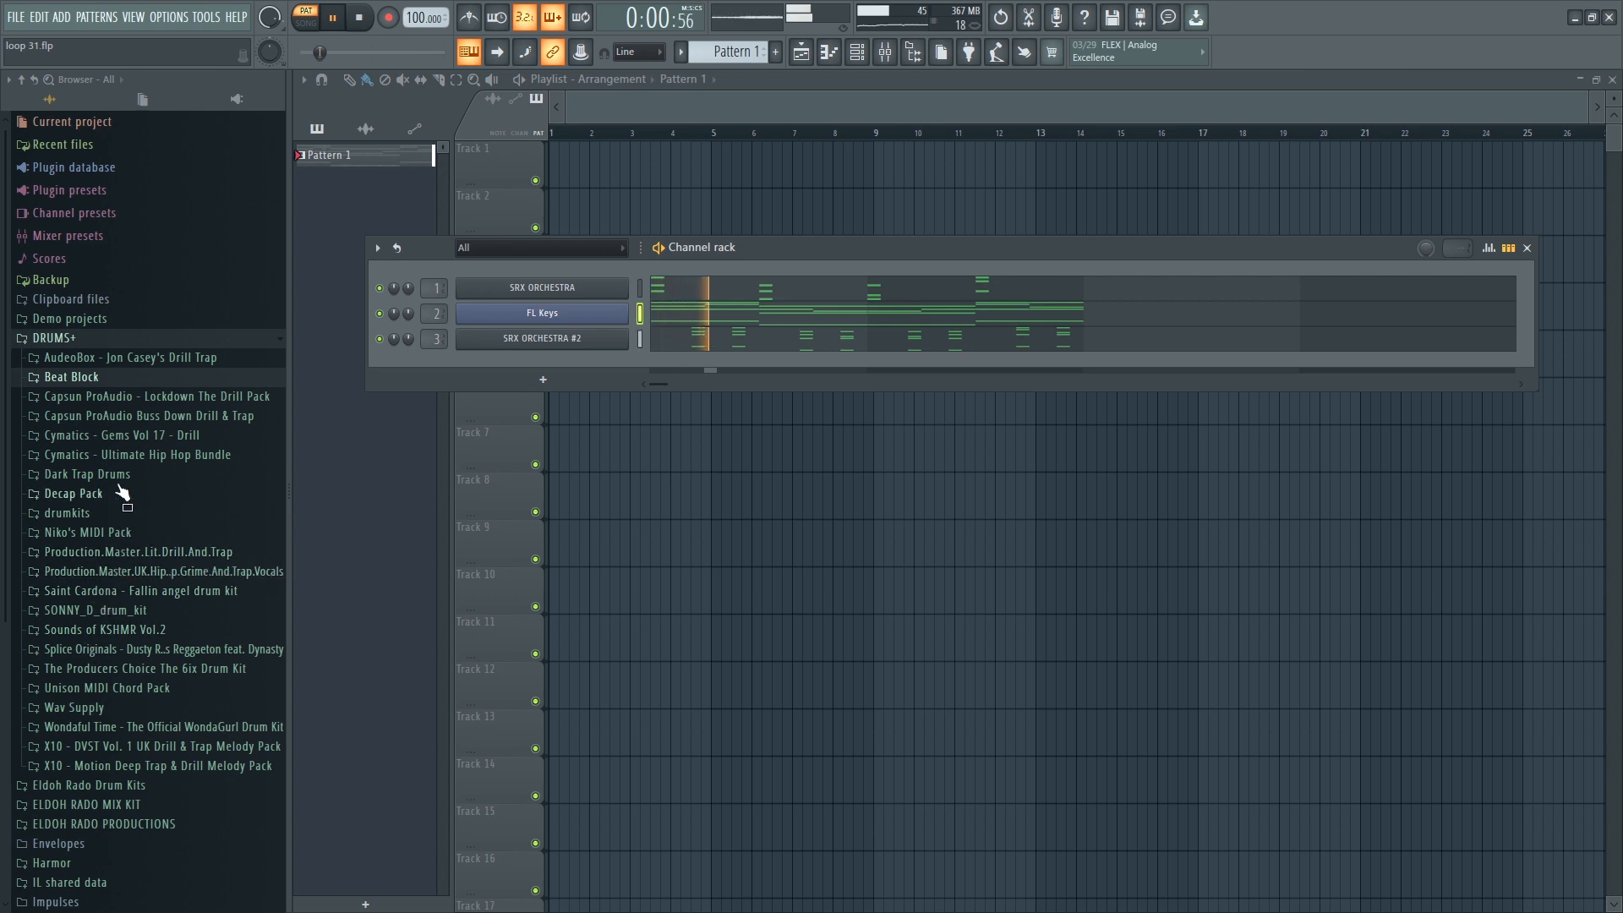
Expand the Cymatics Ultimate Hip Hop Bundle down to the DIAMONDS Vol 3 Kicks folder of the drum shots.
{"action": "left_click", "coordinate": [148, 458]}
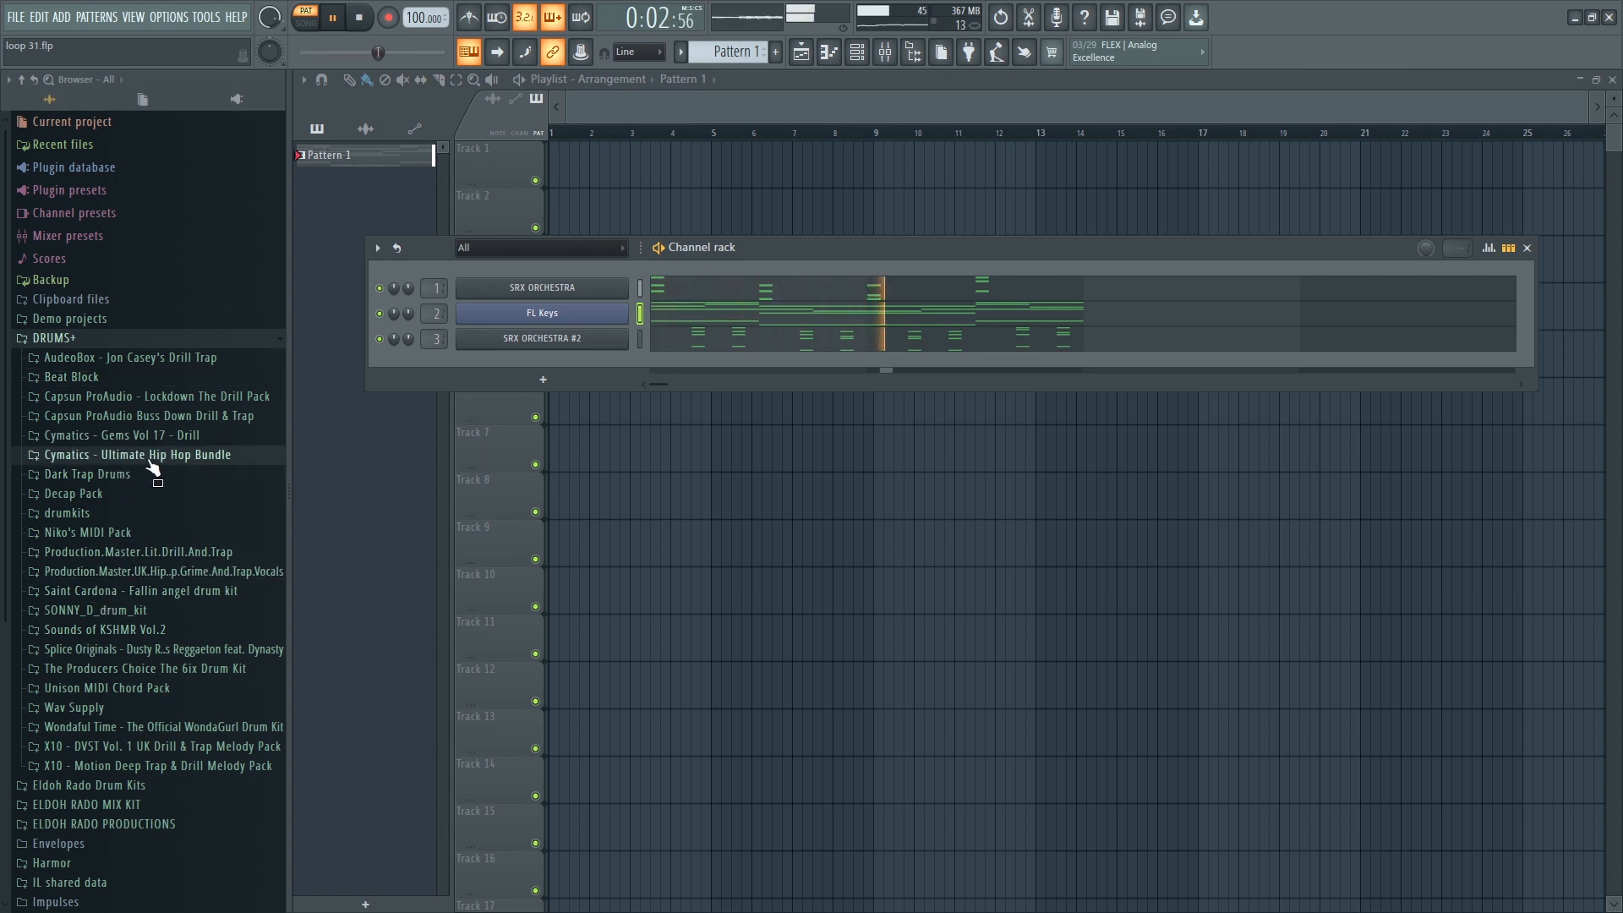
{"action": "left_click", "coordinate": [119, 473]}
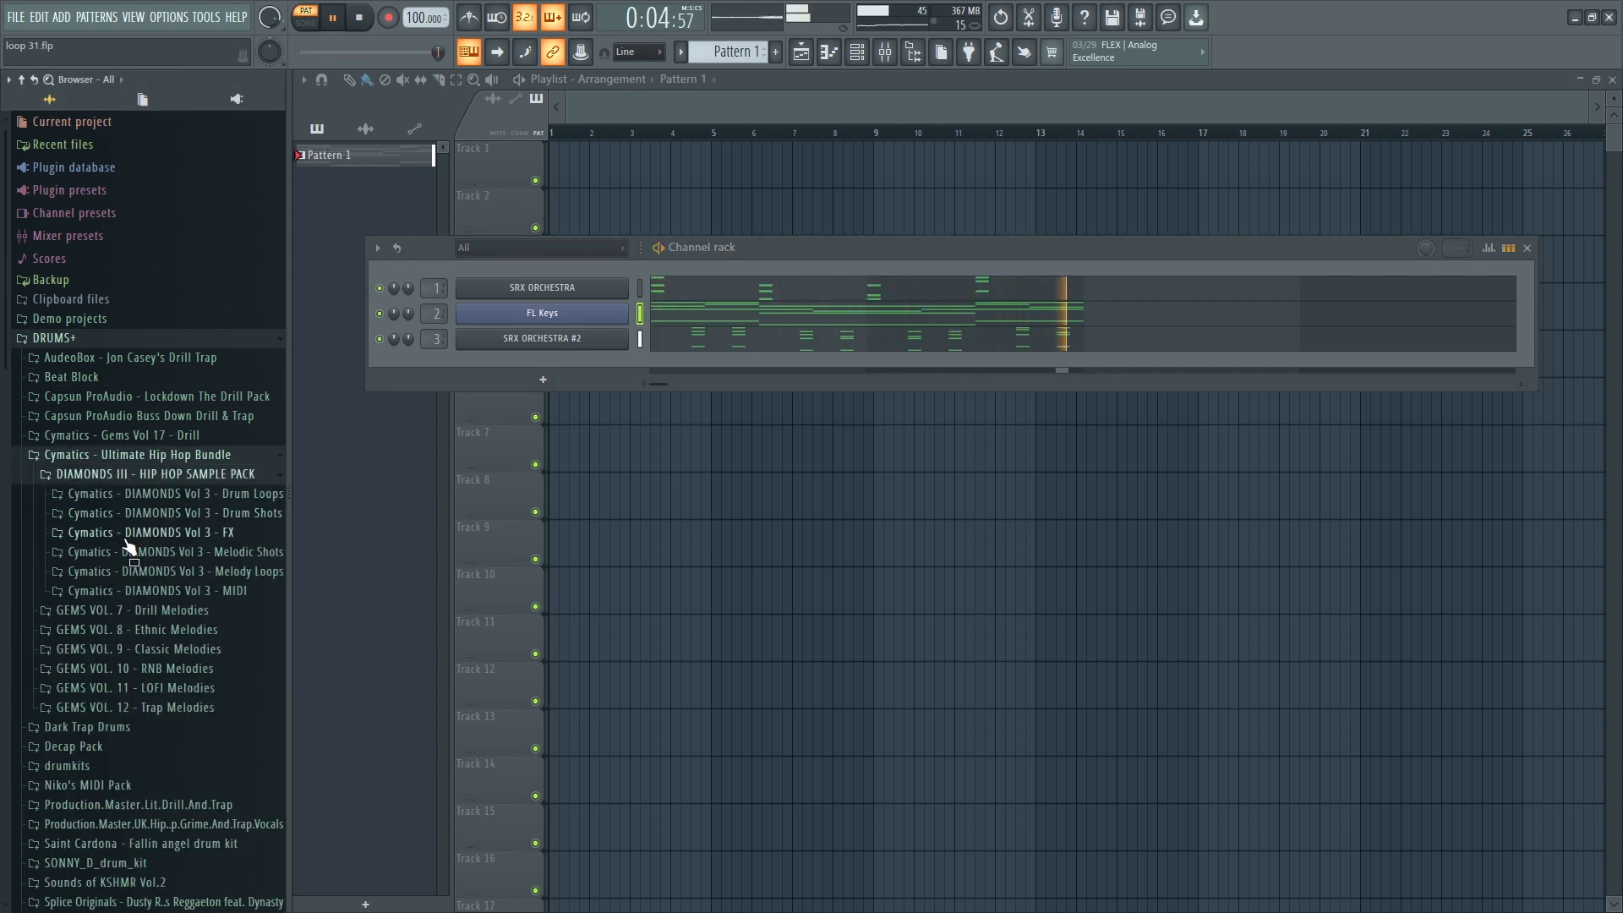
{"action": "left_click", "coordinate": [127, 513]}
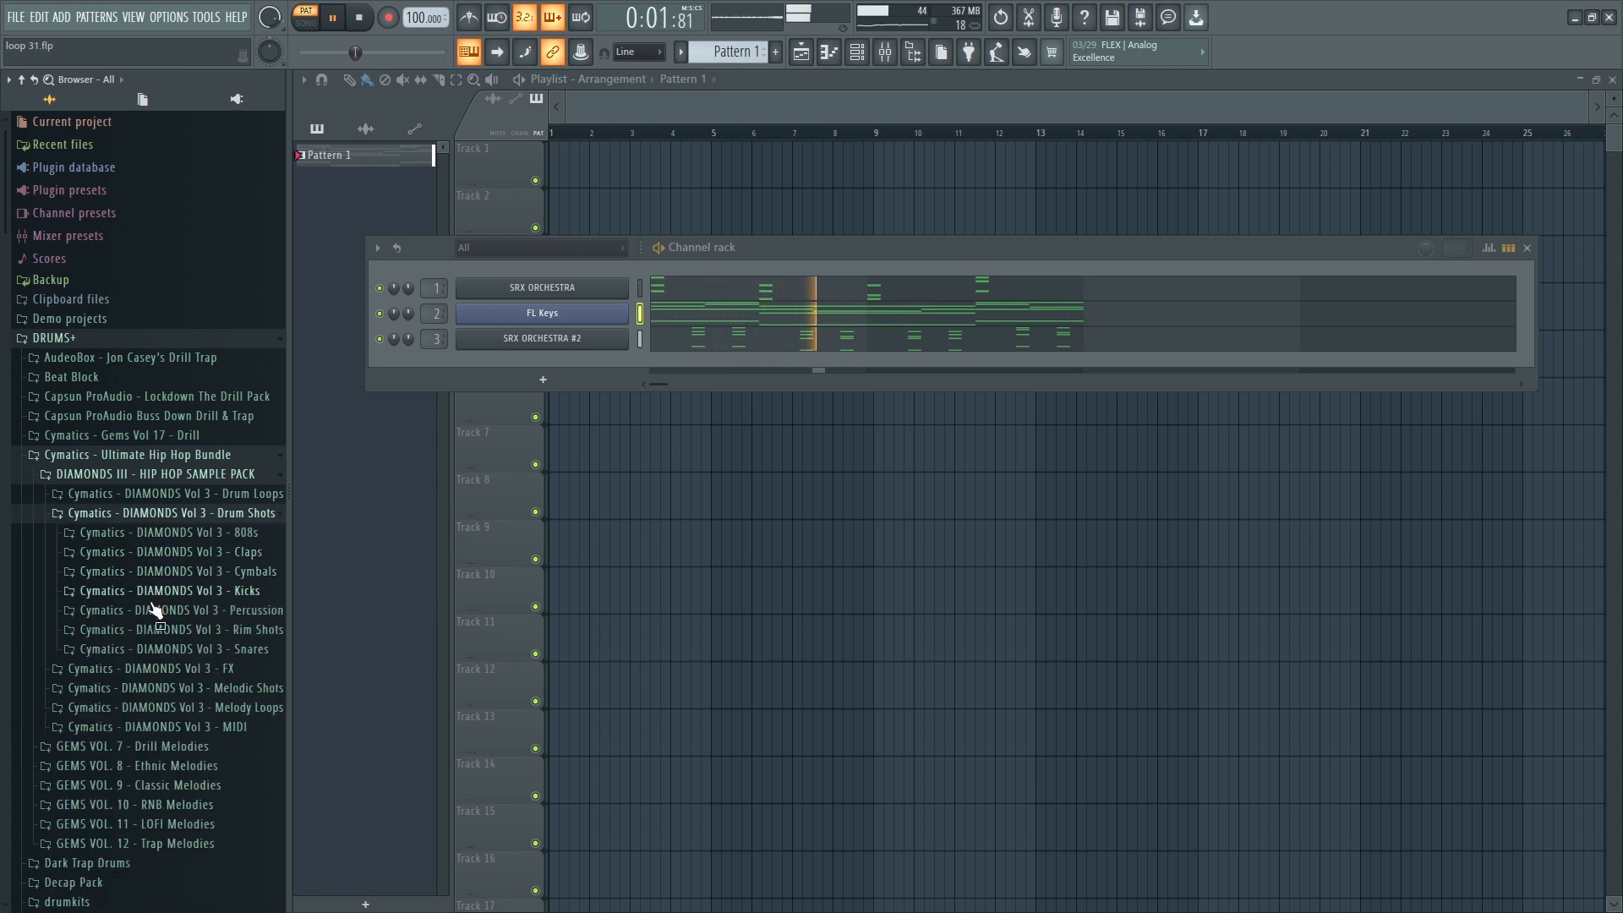
{"action": "left_click", "coordinate": [169, 591]}
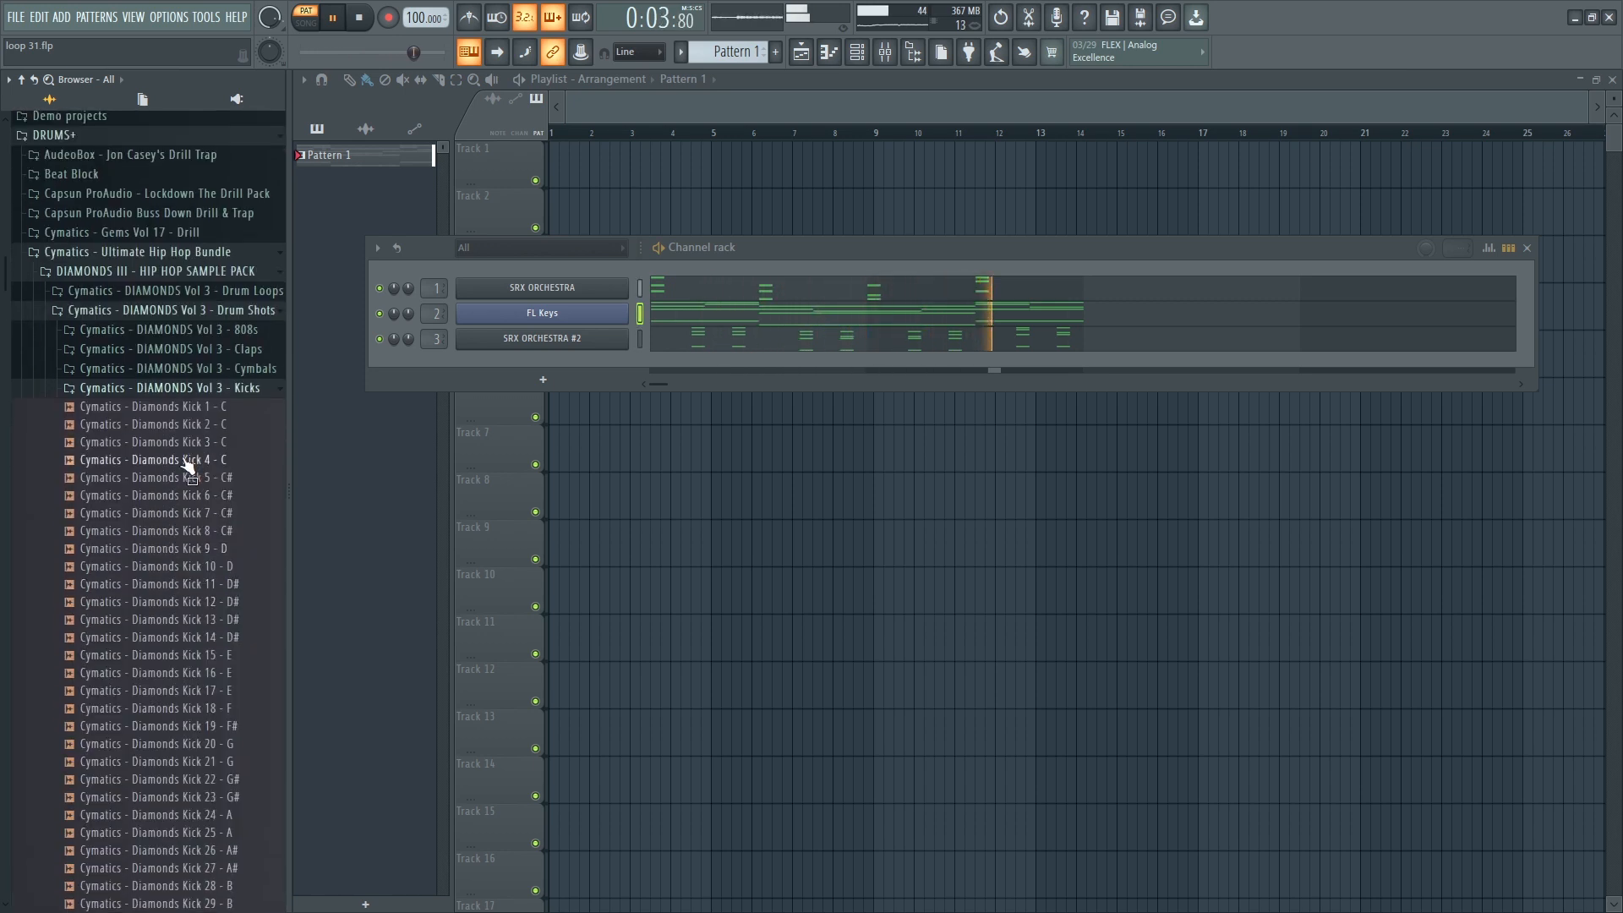
Audition Diamonds kicks 5 to 10 and add Cymatics - Diamonds Kick 10 - D as a new channel.
{"action": "left_click", "coordinate": [194, 478]}
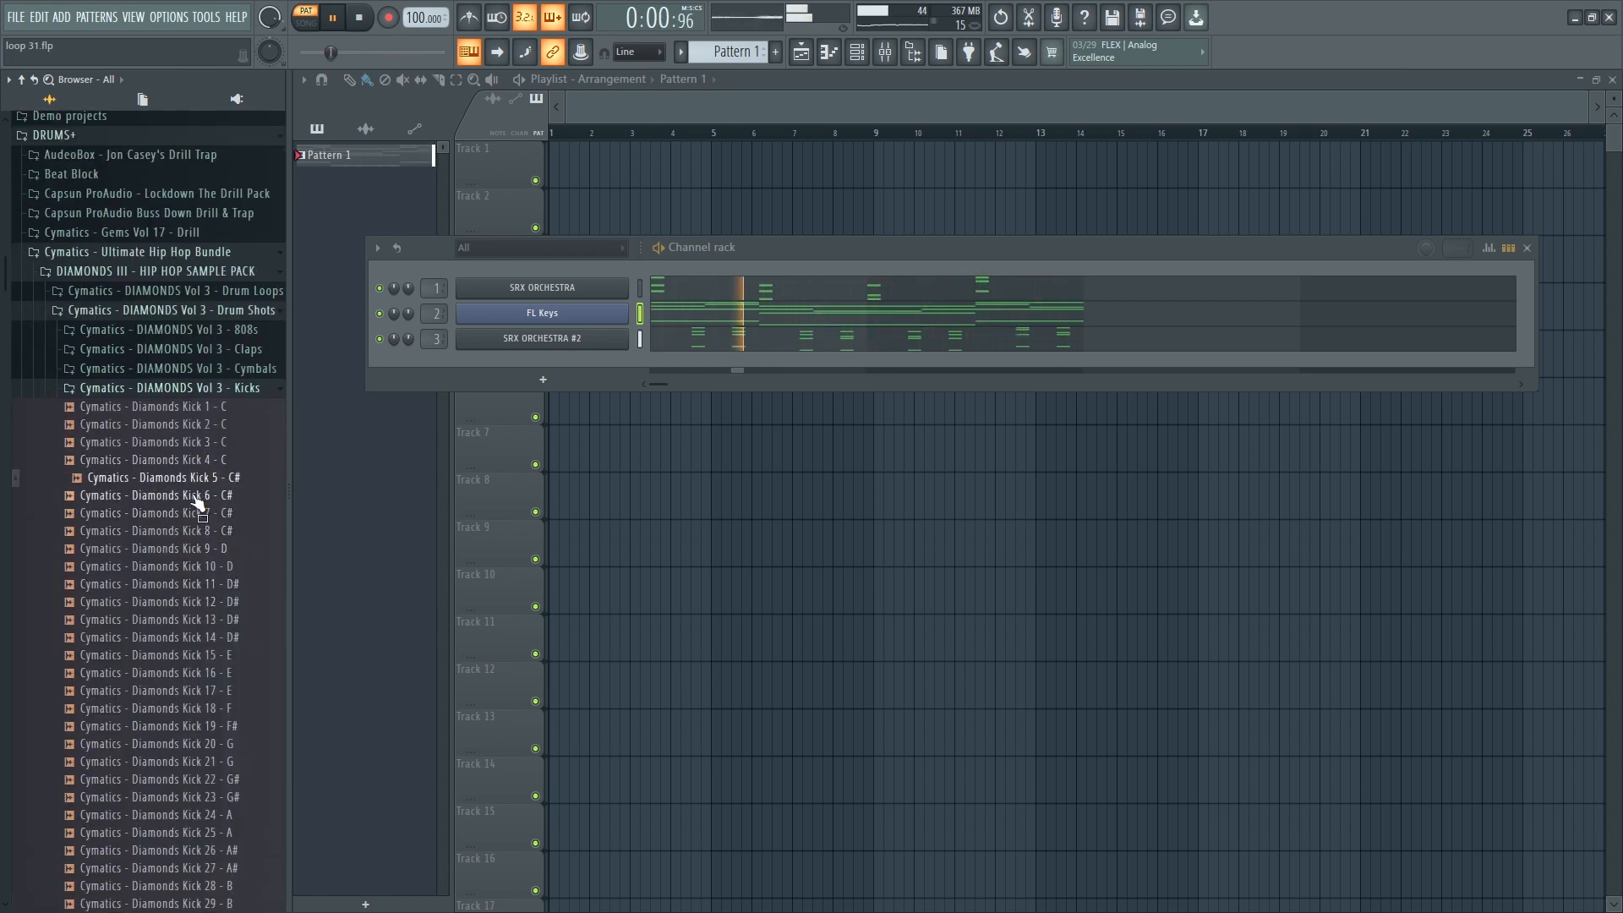
{"action": "left_click", "coordinate": [197, 497]}
{"action": "left_click", "coordinate": [194, 514]}
{"action": "left_click", "coordinate": [194, 531]}
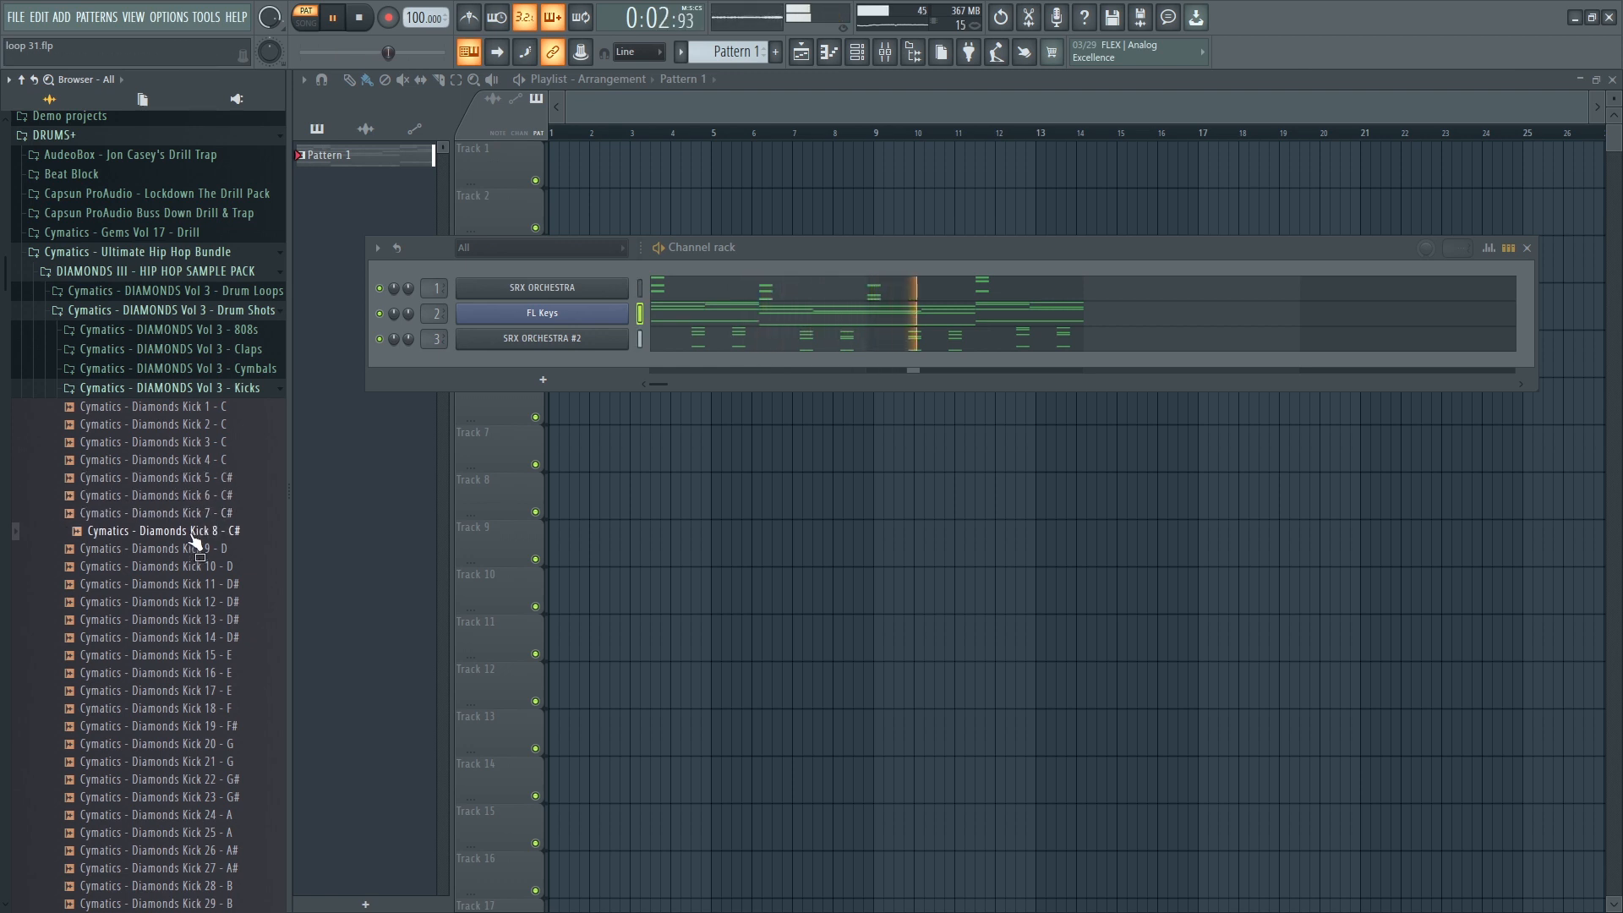
{"action": "left_click", "coordinate": [194, 550]}
{"action": "left_click", "coordinate": [197, 569]}
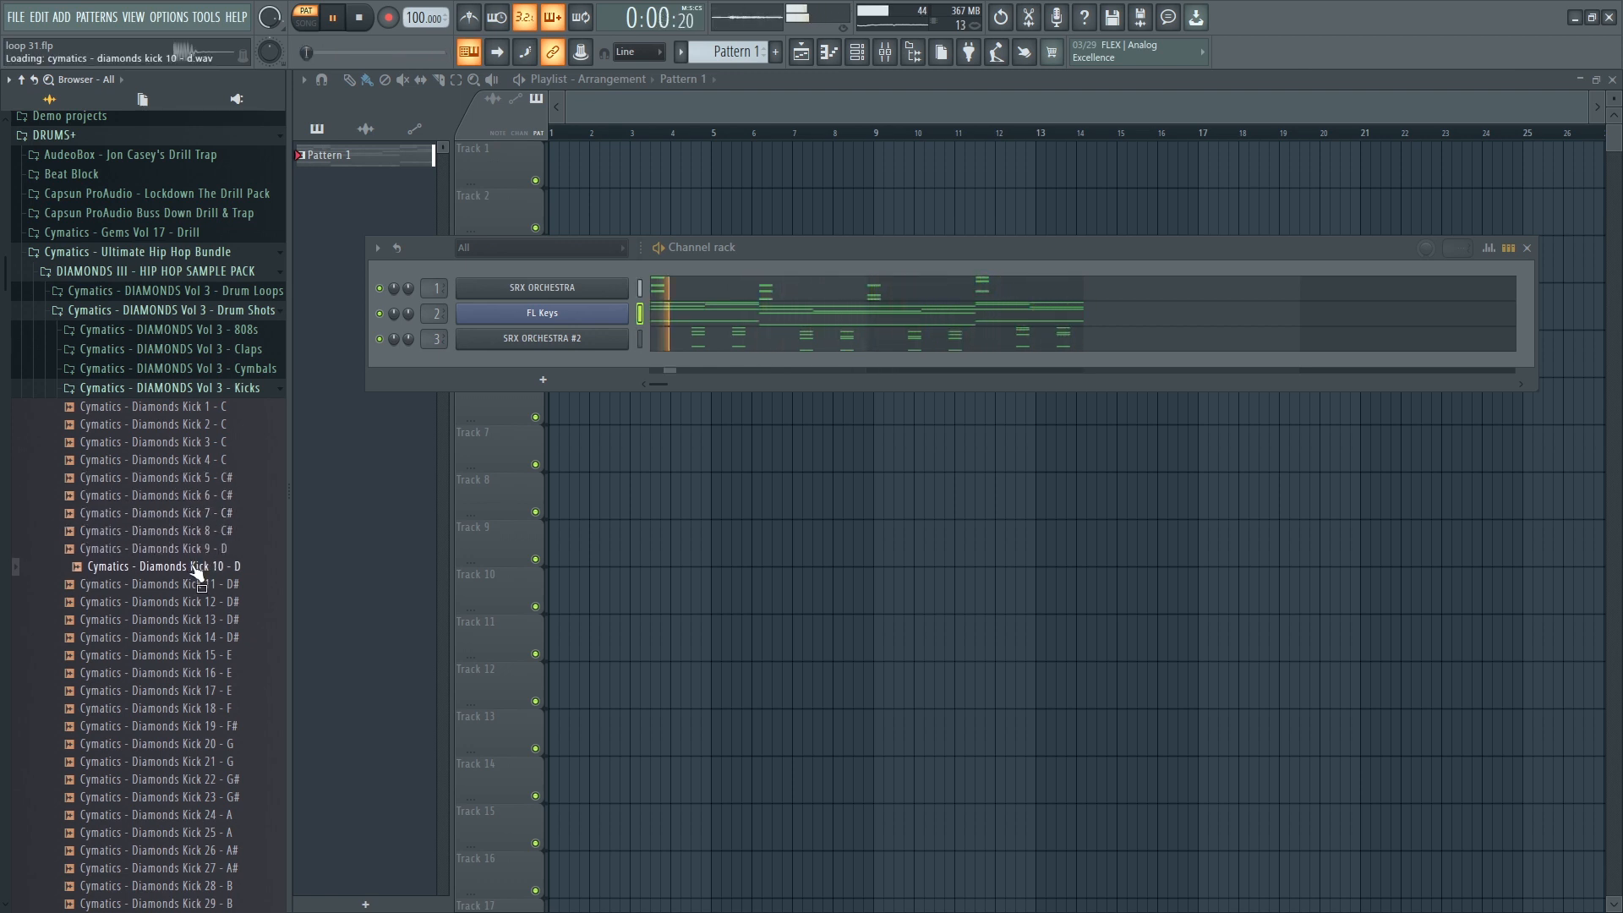
{"action": "left_click_drag", "start_coordinate": [195, 571], "coordinate": [550, 360]}
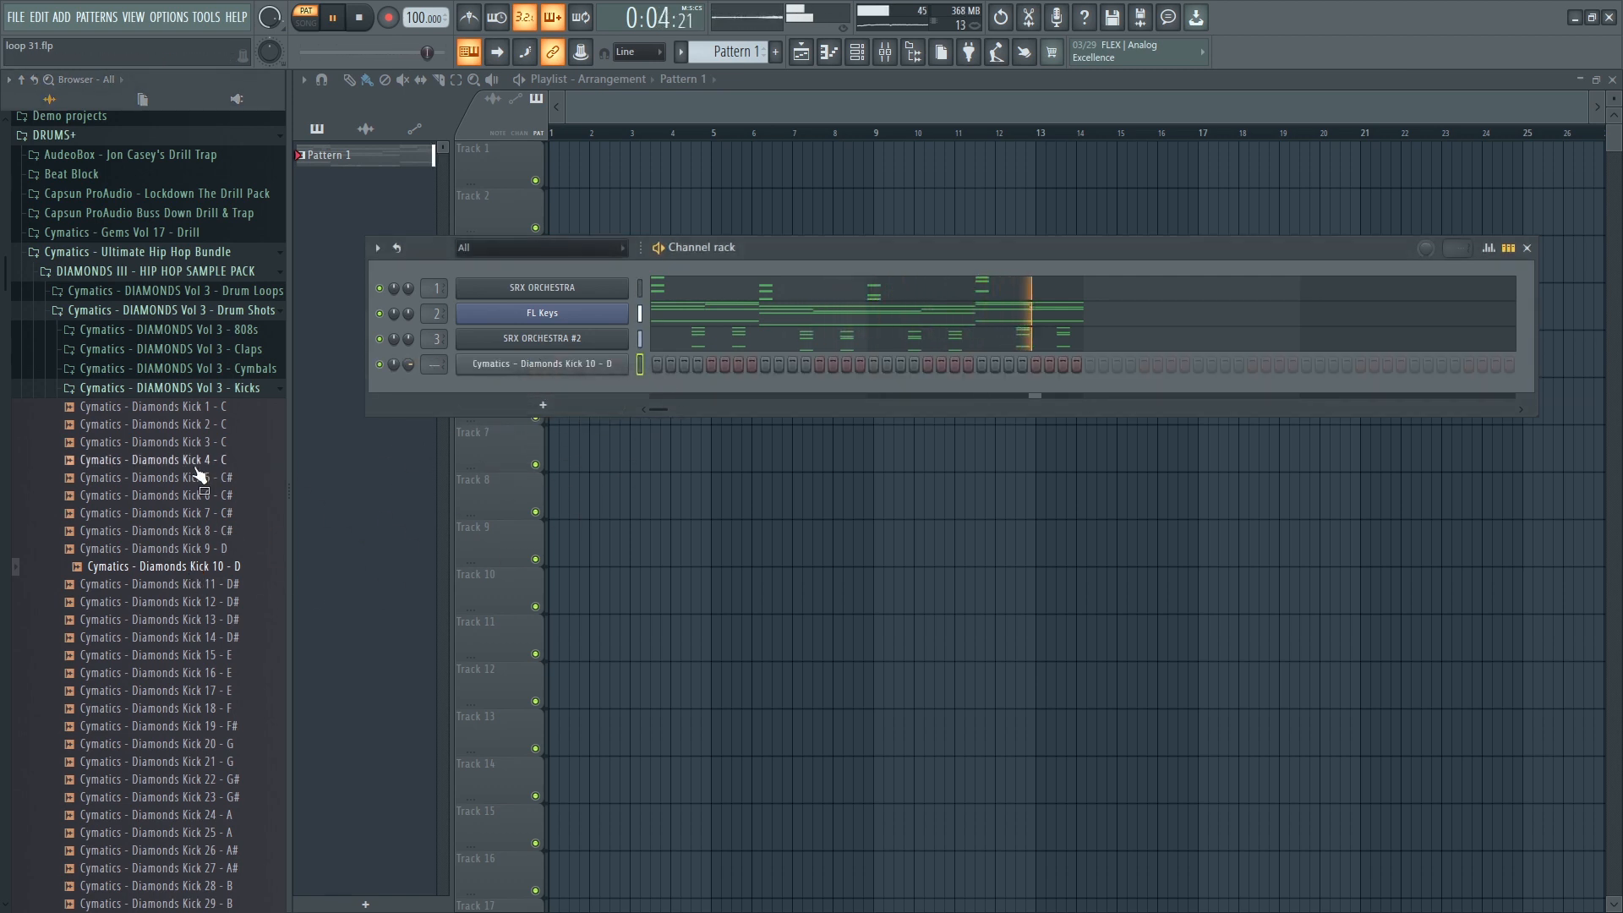
Audition samples in the DIAMONDS Vol 3 Snares folder and add Cymatics - Diamonds Snare 11 - E as a new channel.
{"action": "left_click", "coordinate": [216, 388]}
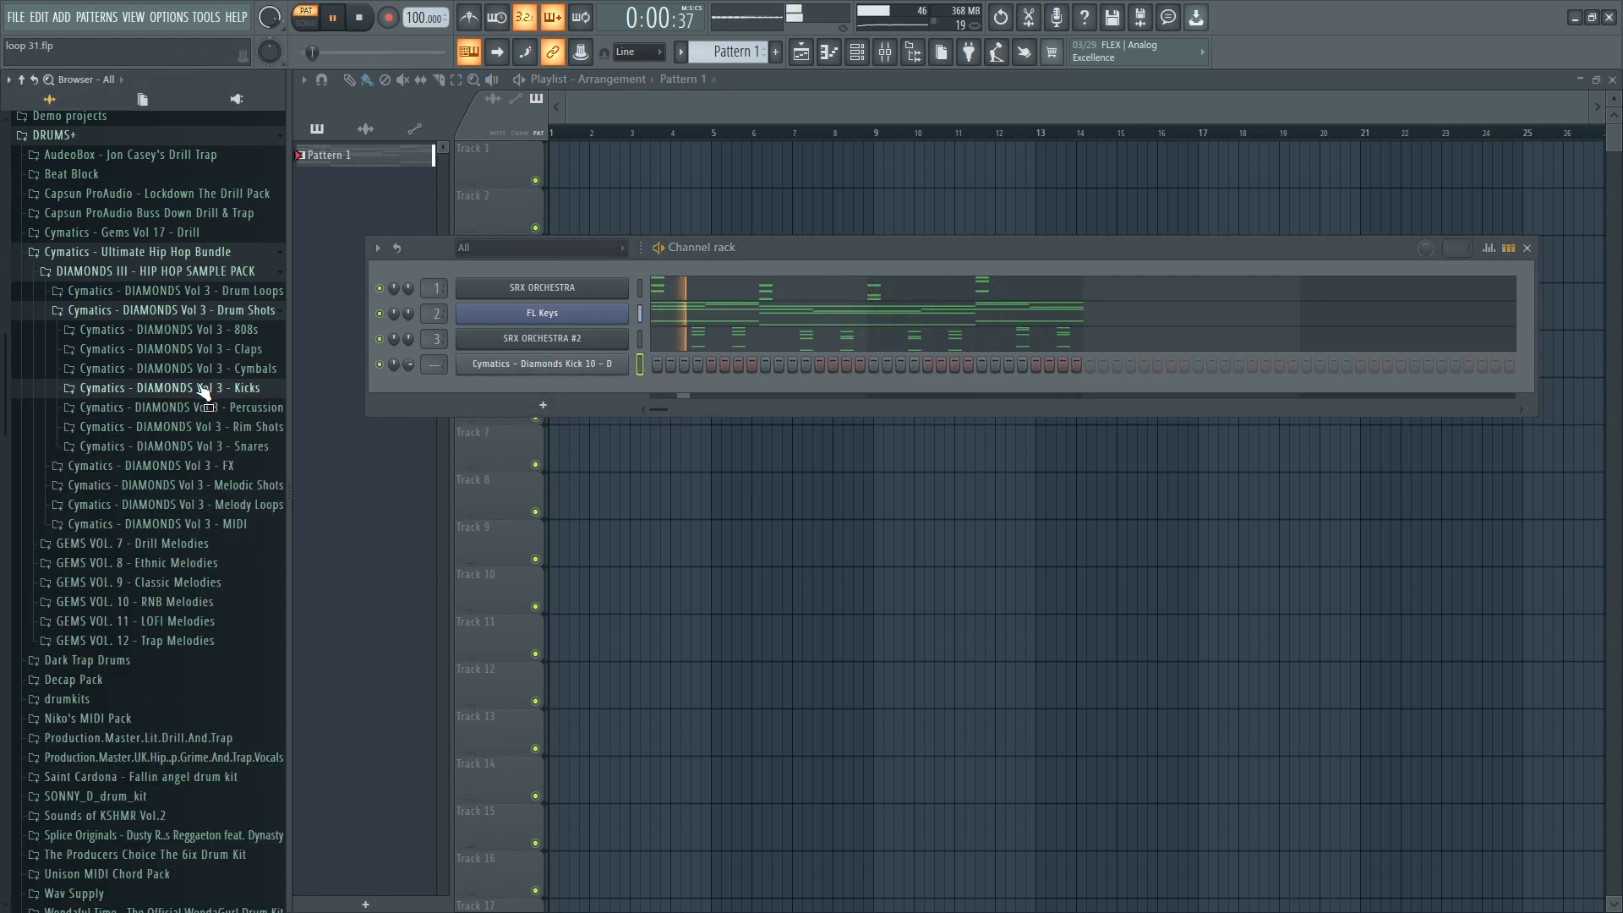
{"action": "left_click", "coordinate": [239, 447]}
{"action": "left_click", "coordinate": [240, 466]}
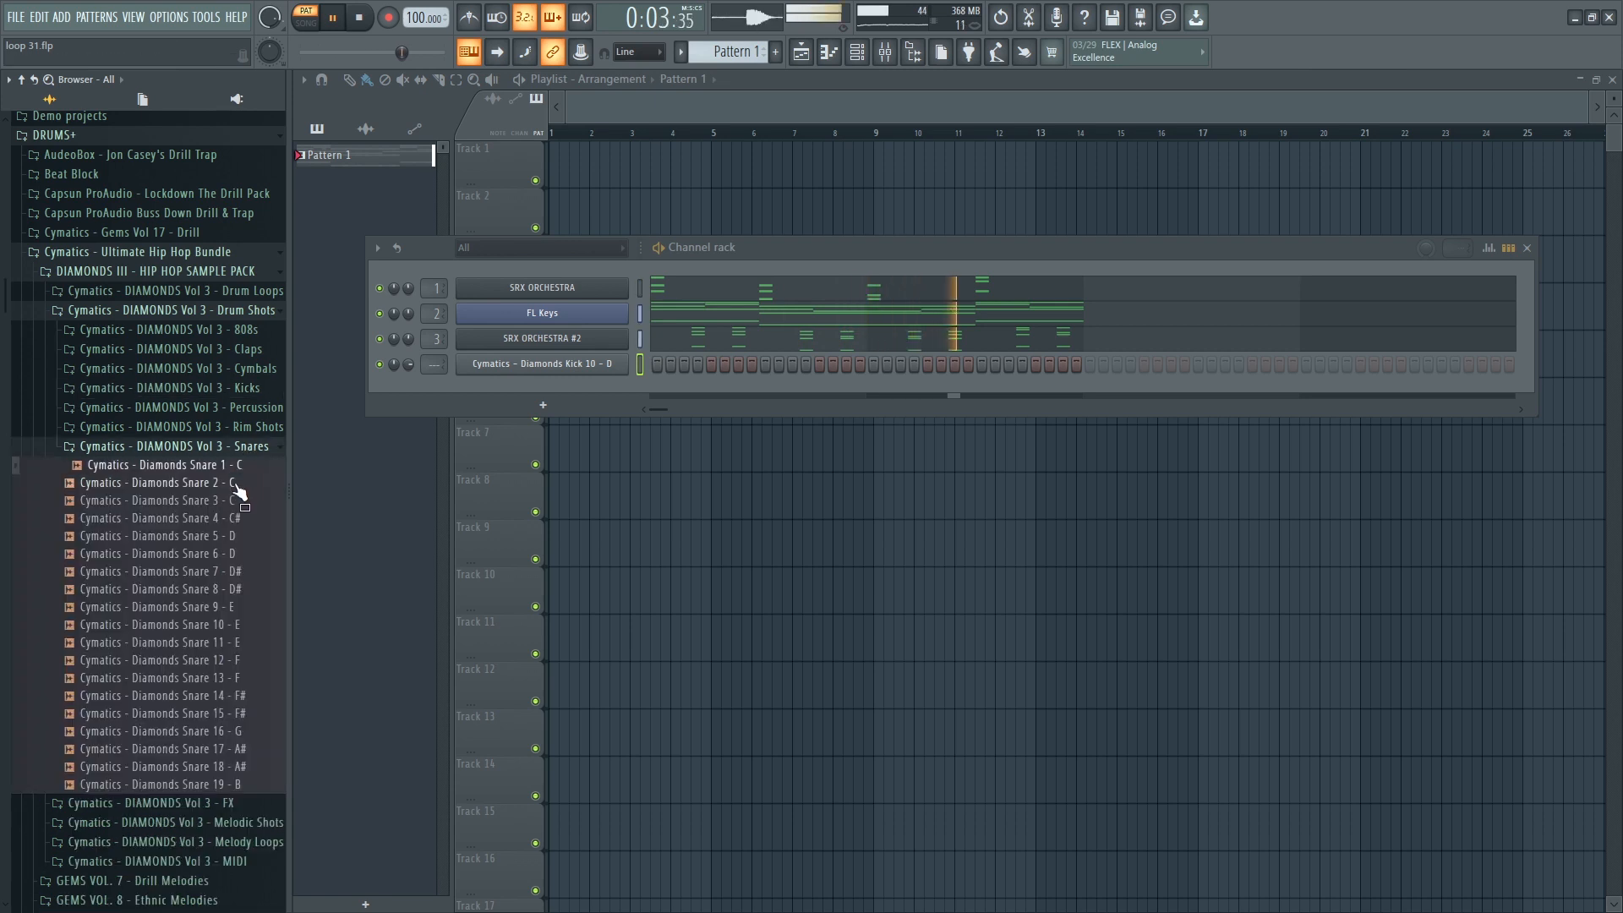
{"action": "left_click", "coordinate": [236, 483]}
{"action": "left_click", "coordinate": [235, 500]}
{"action": "left_click", "coordinate": [235, 520]}
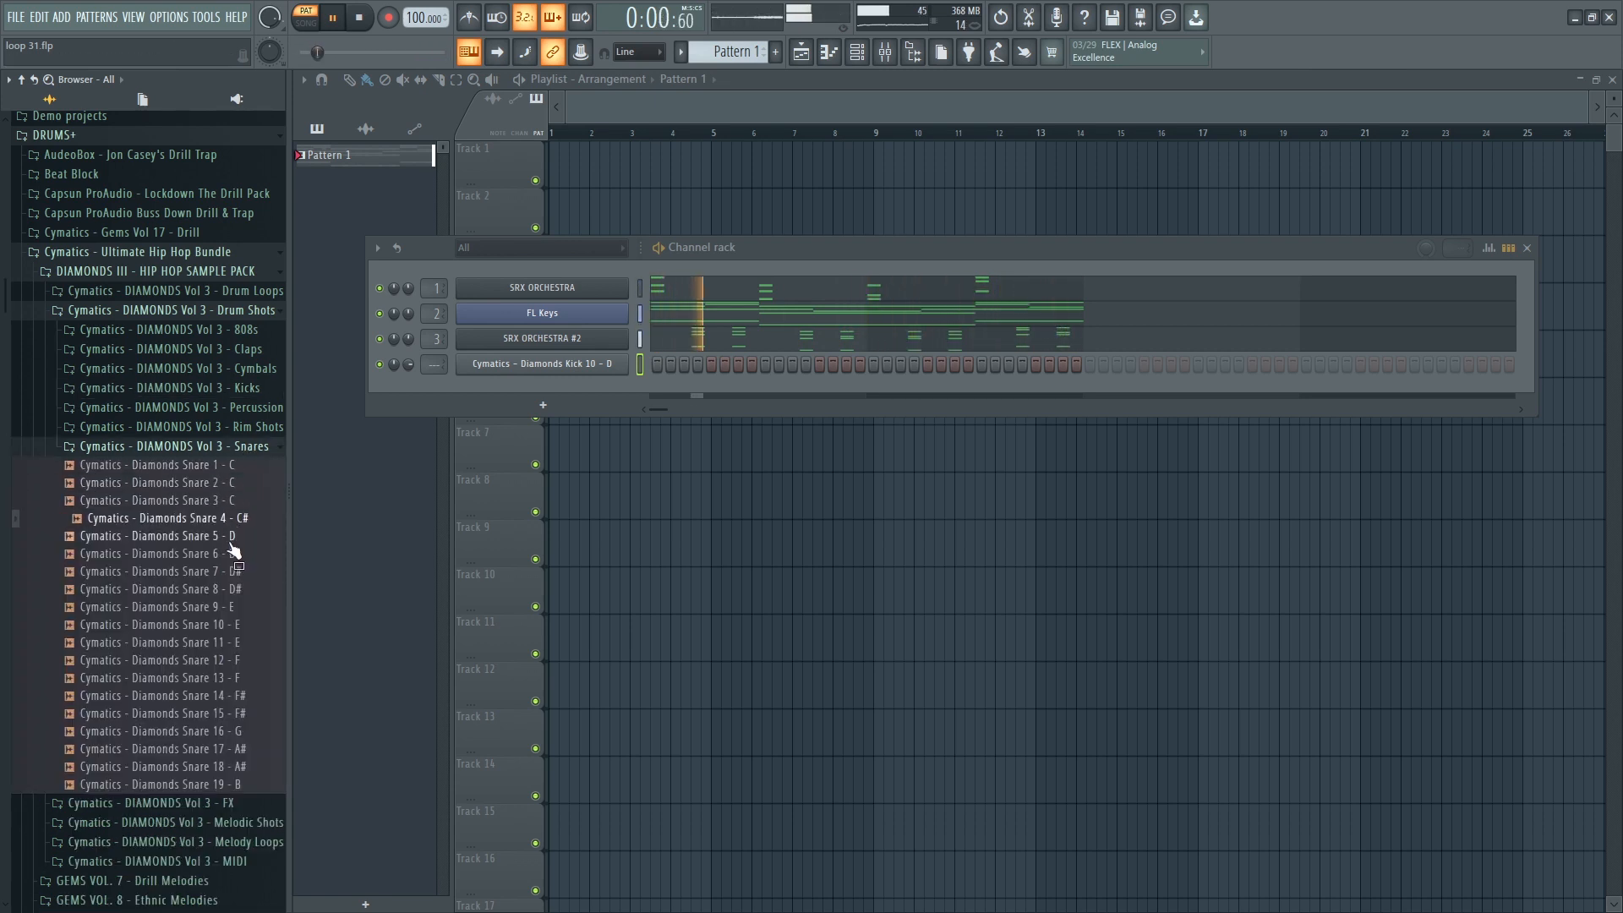
{"action": "left_click", "coordinate": [234, 537]}
{"action": "left_click", "coordinate": [232, 556]}
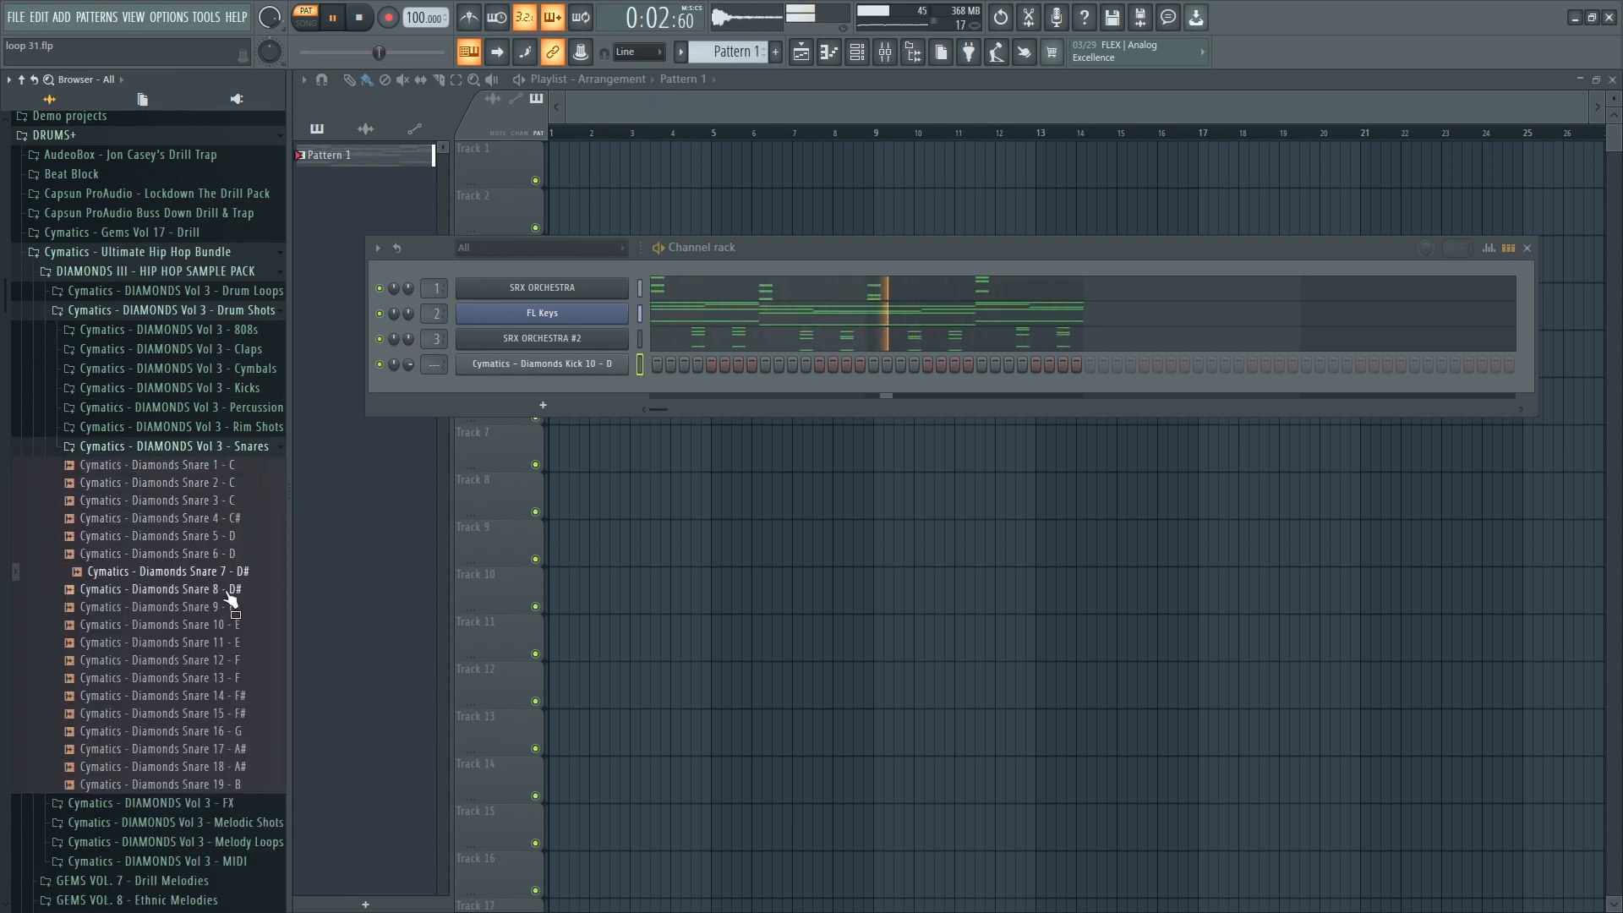
{"action": "left_click", "coordinate": [240, 558]}
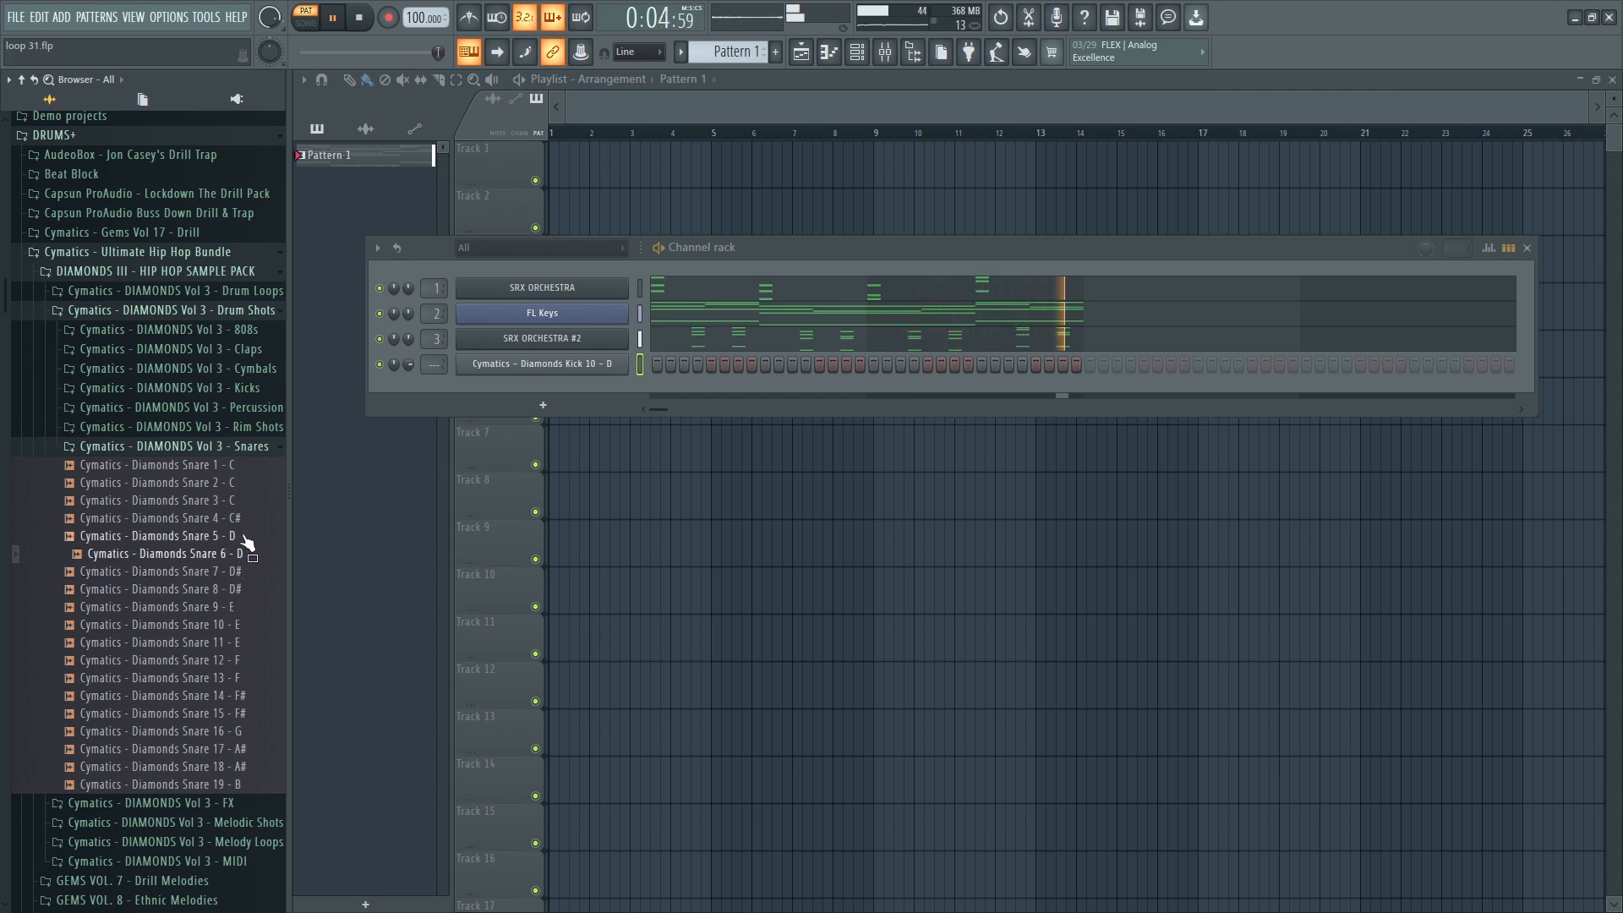
{"action": "left_click", "coordinate": [246, 472]}
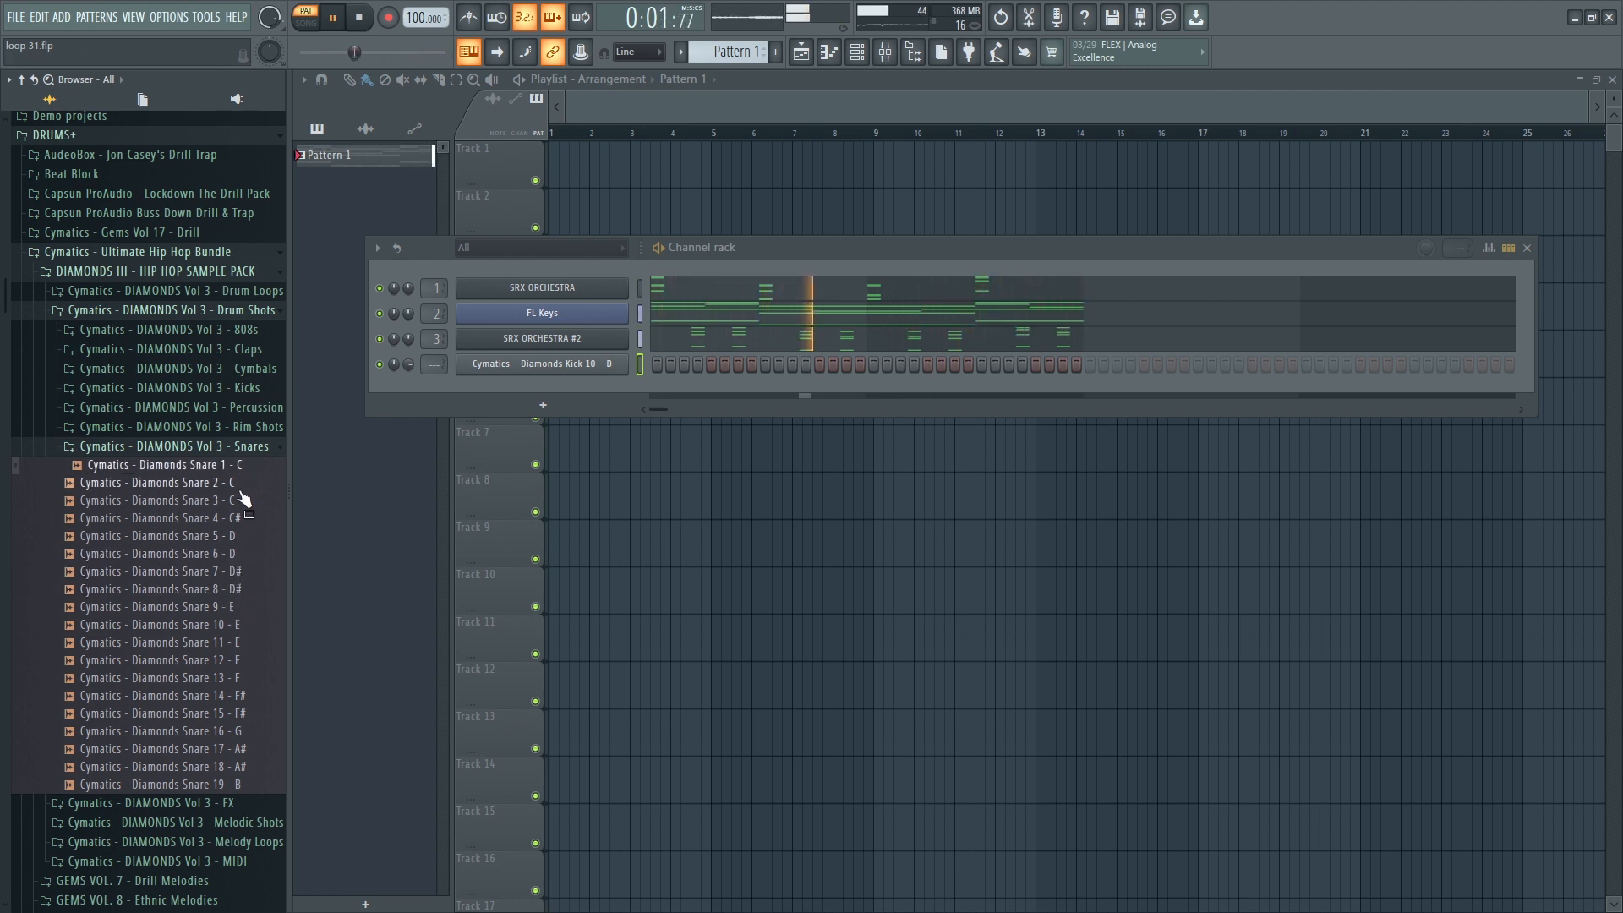
{"action": "left_click", "coordinate": [242, 644]}
{"action": "left_click_drag", "start_coordinate": [243, 645], "coordinate": [562, 396]}
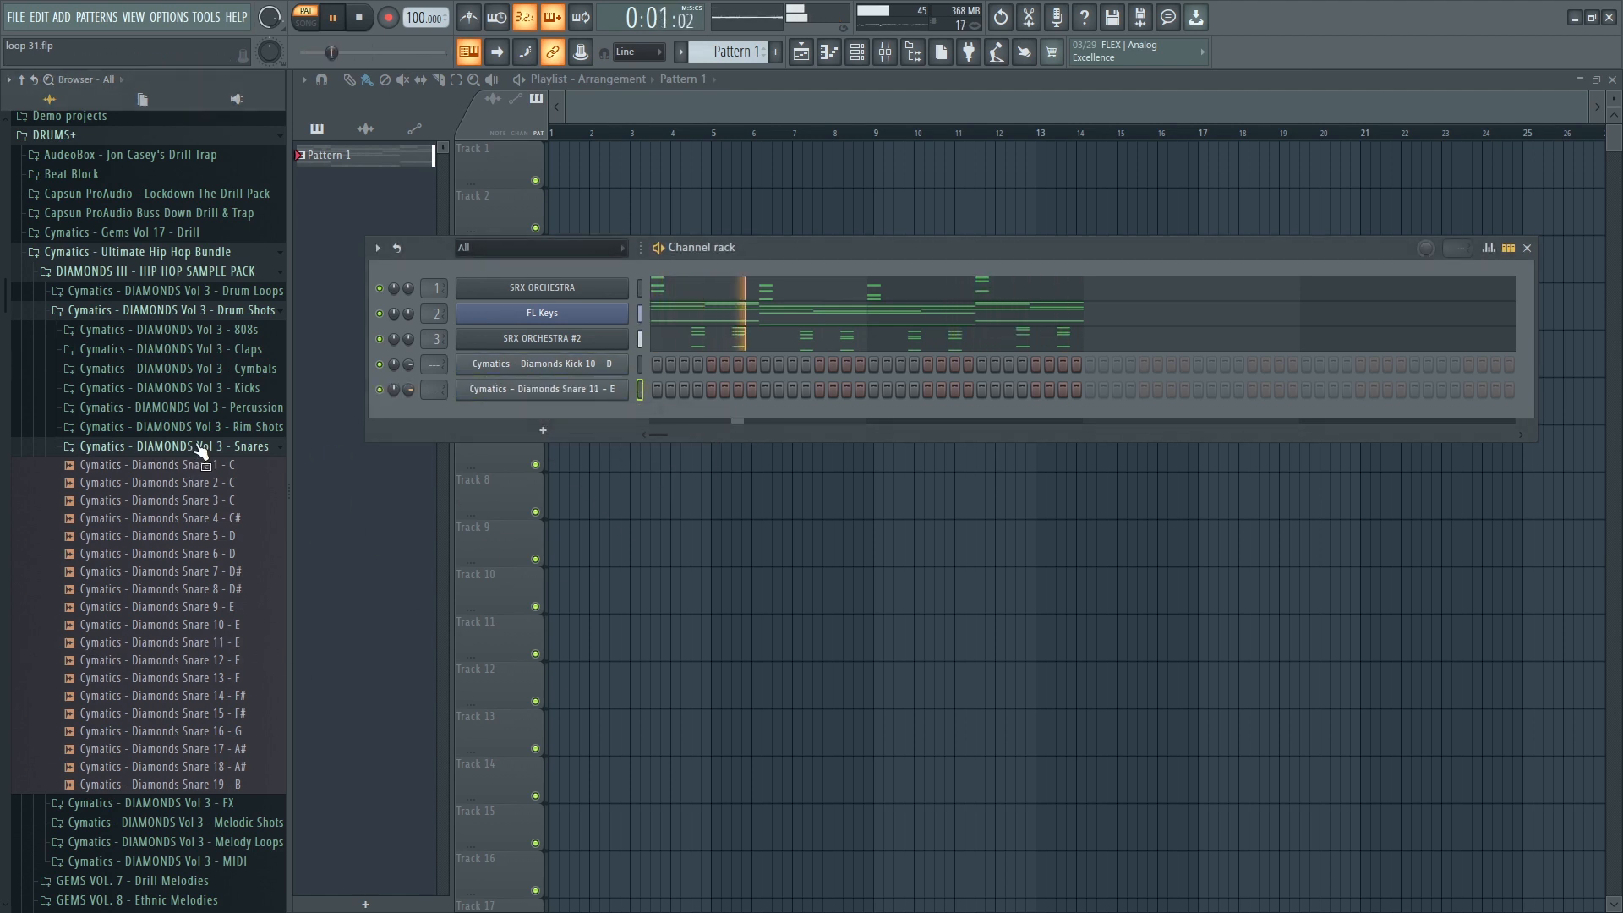
Add Cymatics - Diamonds Closed Hihat 1 from the Closed hihats folder as a new channel.
{"action": "left_click", "coordinate": [258, 446]}
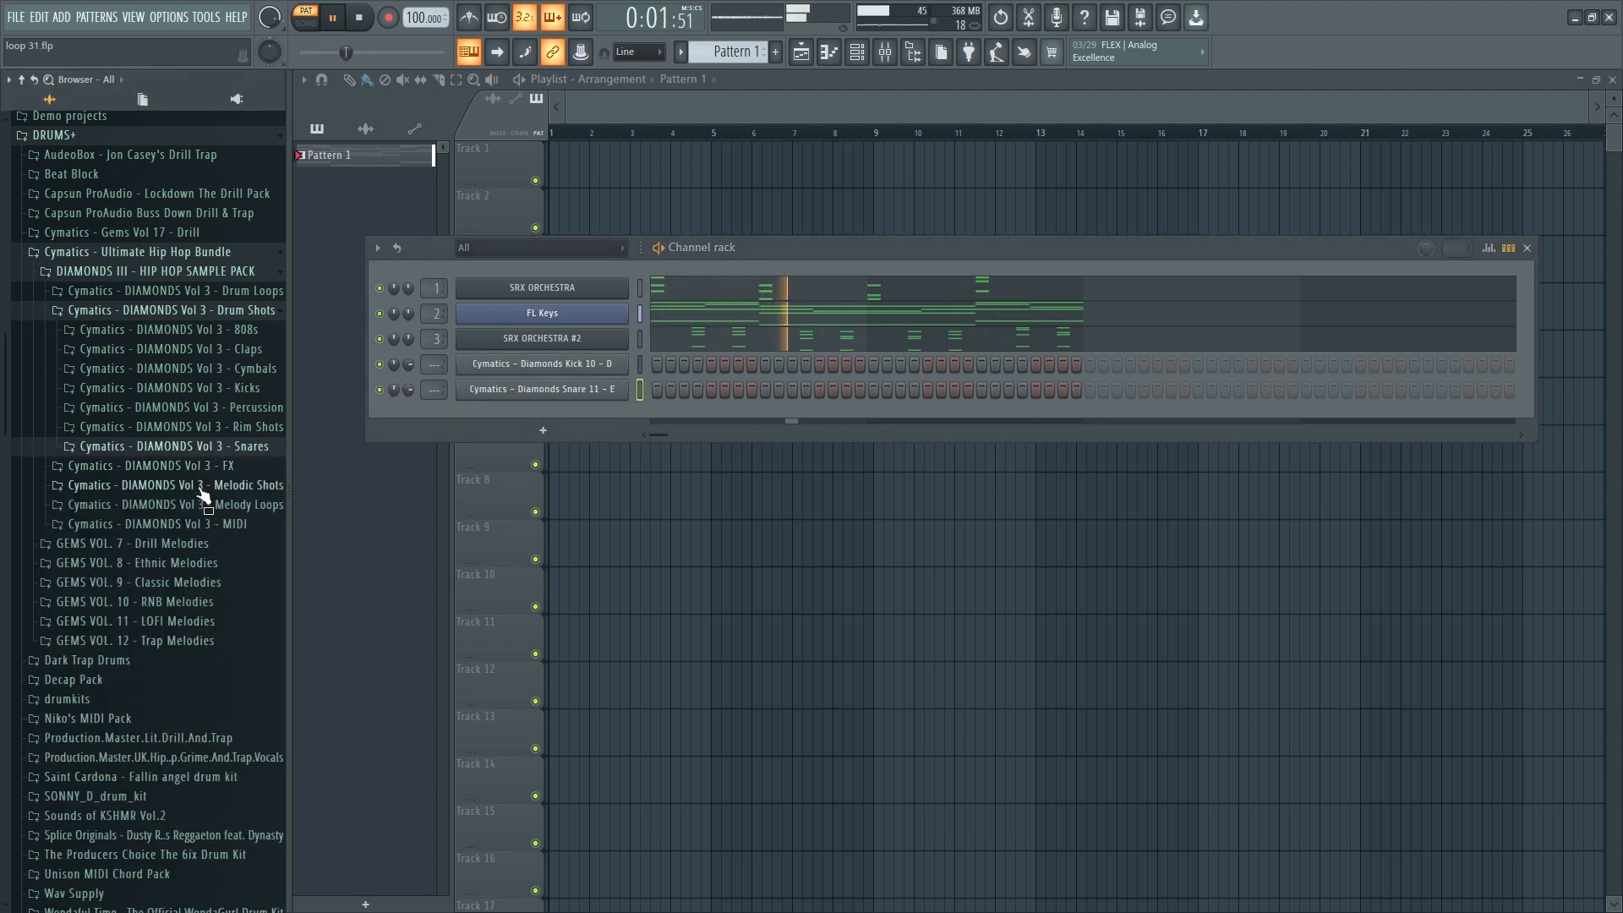
{"action": "left_click", "coordinate": [267, 374]}
{"action": "left_click", "coordinate": [269, 408]}
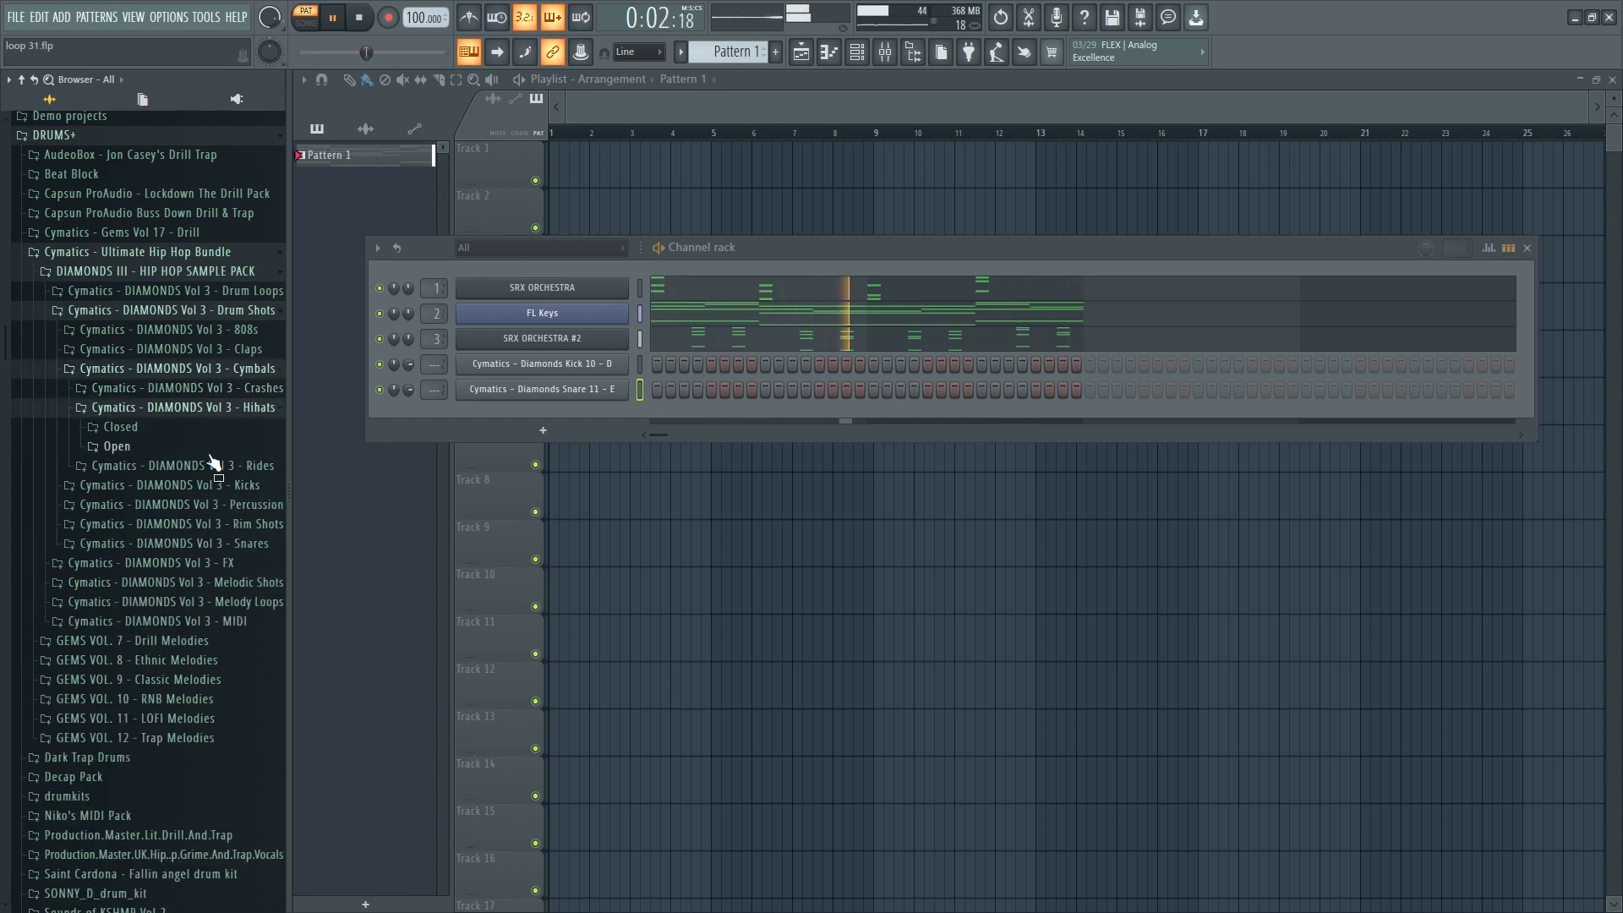
{"action": "left_click", "coordinate": [118, 427]}
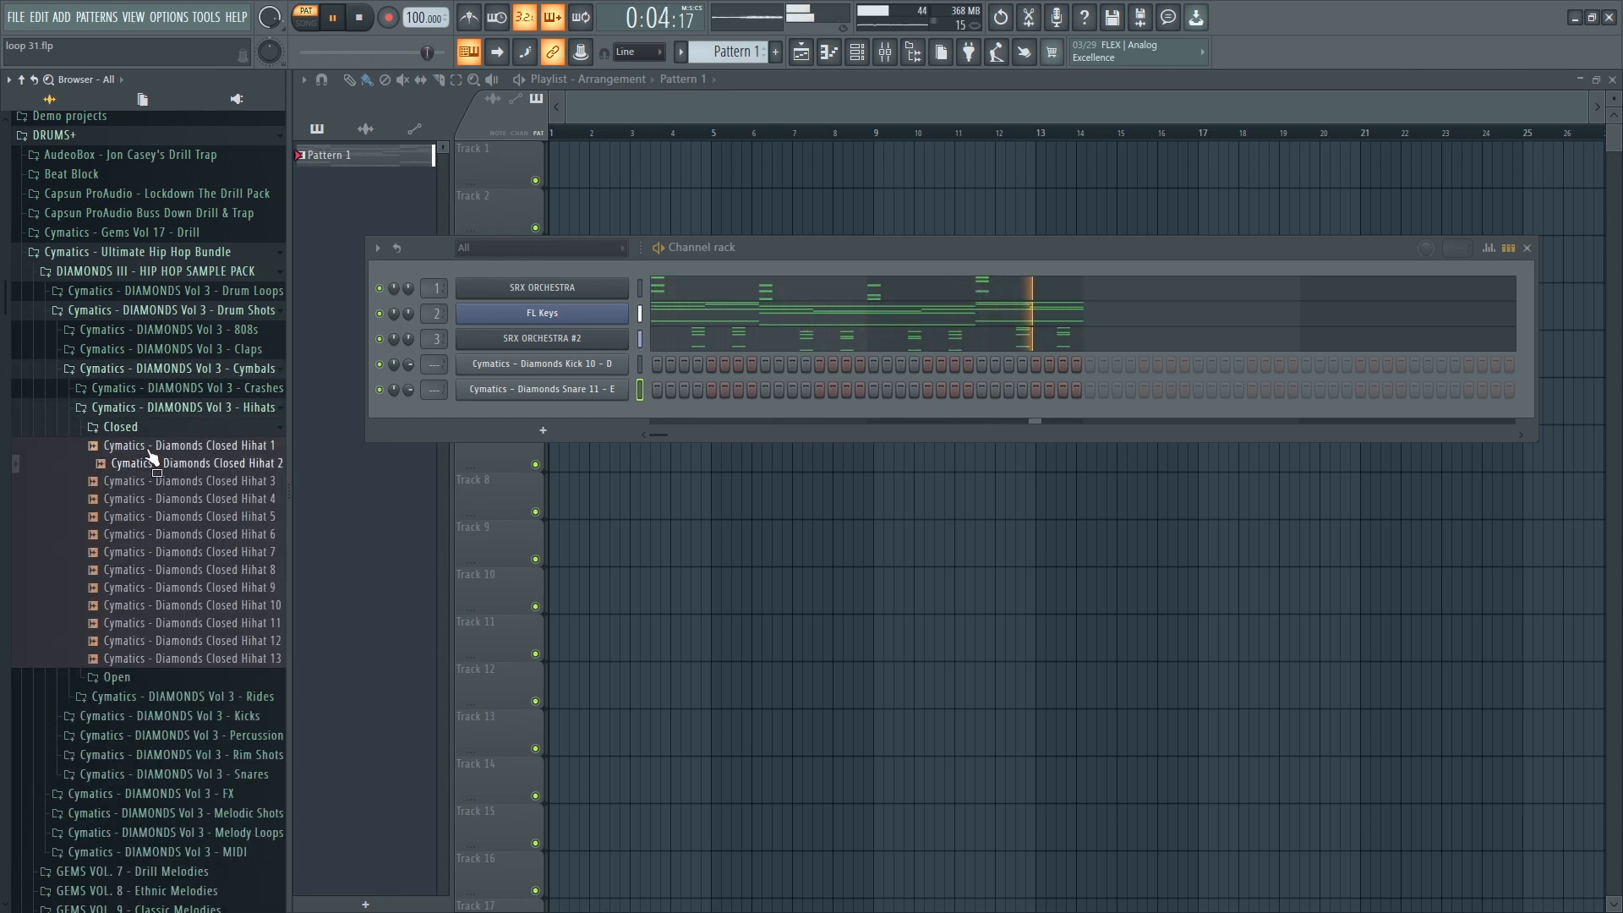
{"action": "left_click_drag", "start_coordinate": [151, 448], "coordinate": [524, 410]}
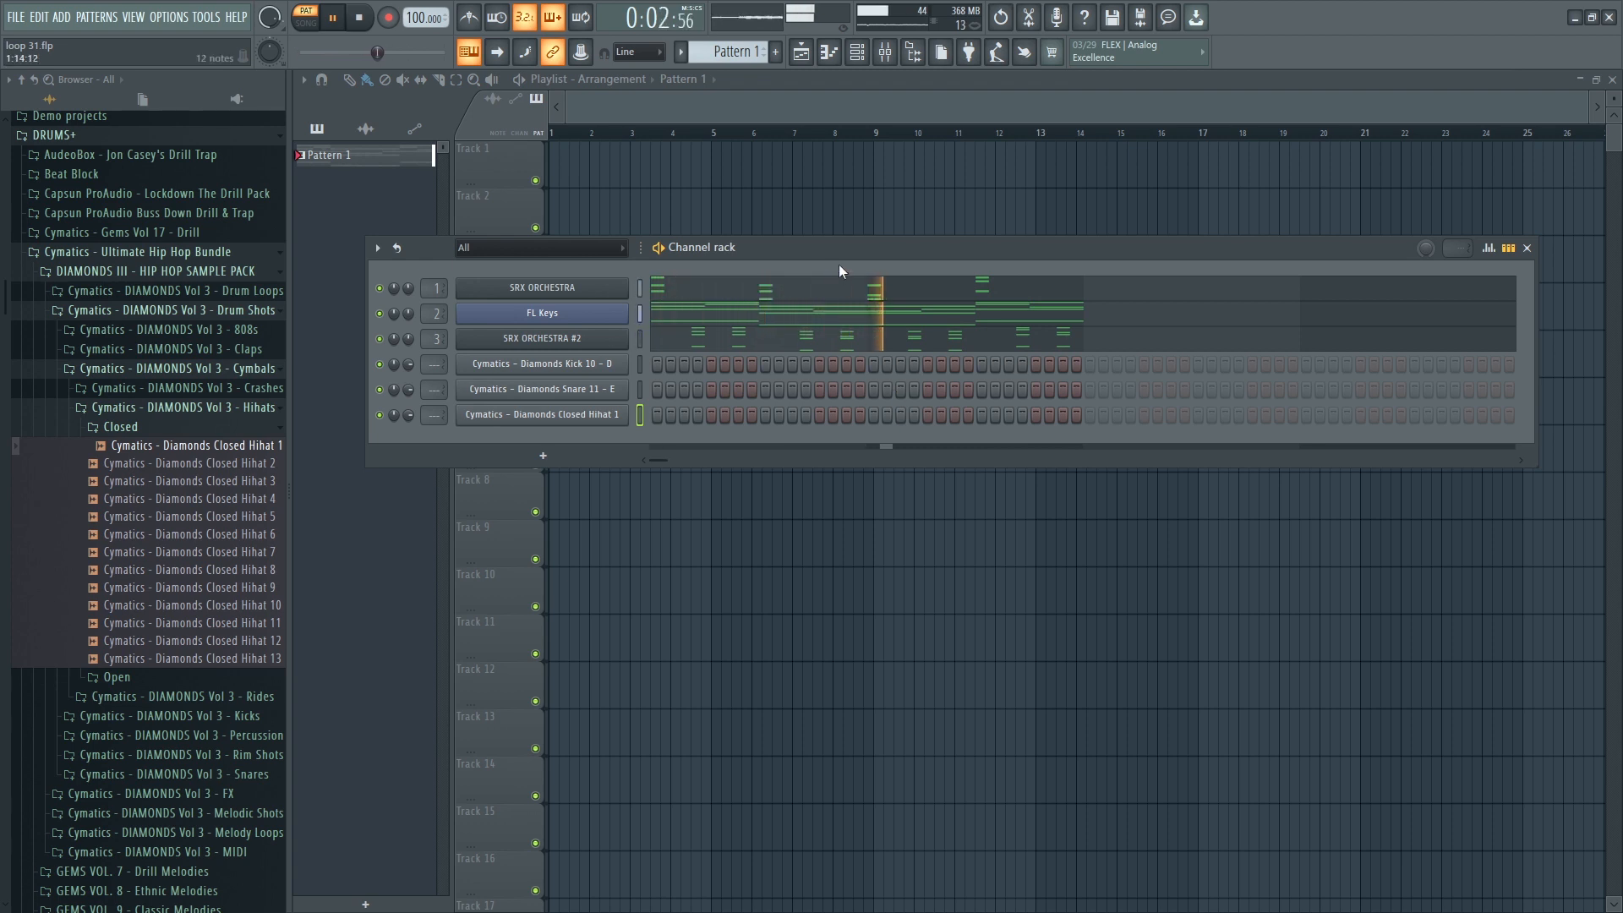
Place a Kick 10 - D hit on the first step and preview it with the pattern.
{"action": "left_click_drag", "start_coordinate": [839, 266], "coordinate": [845, 349]}
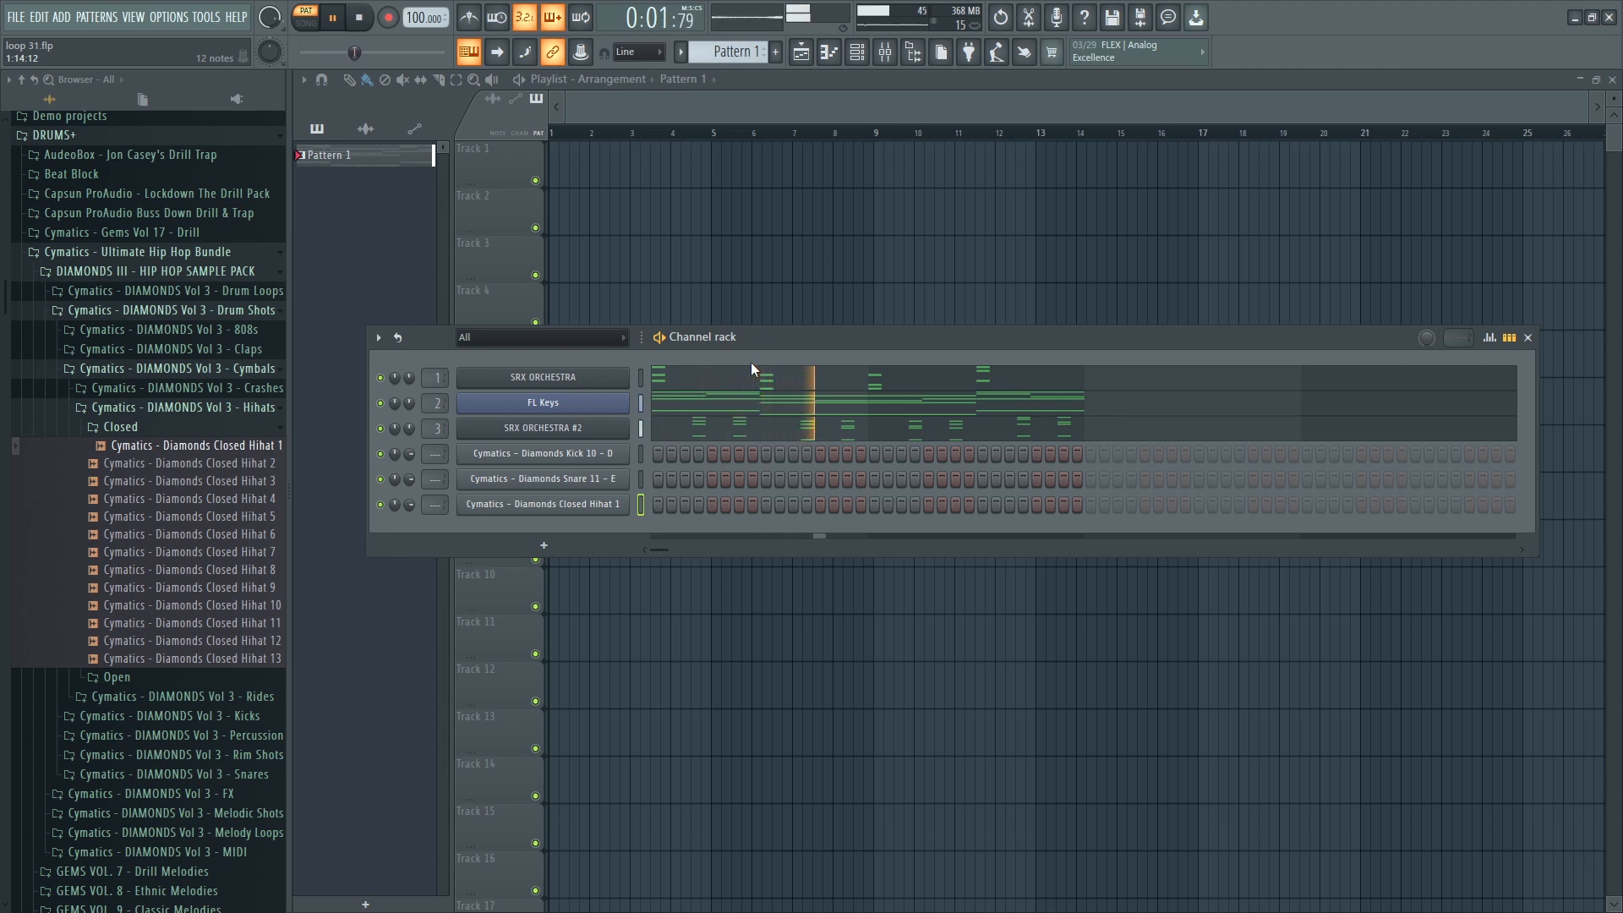
{"action": "left_click", "coordinate": [658, 455]}
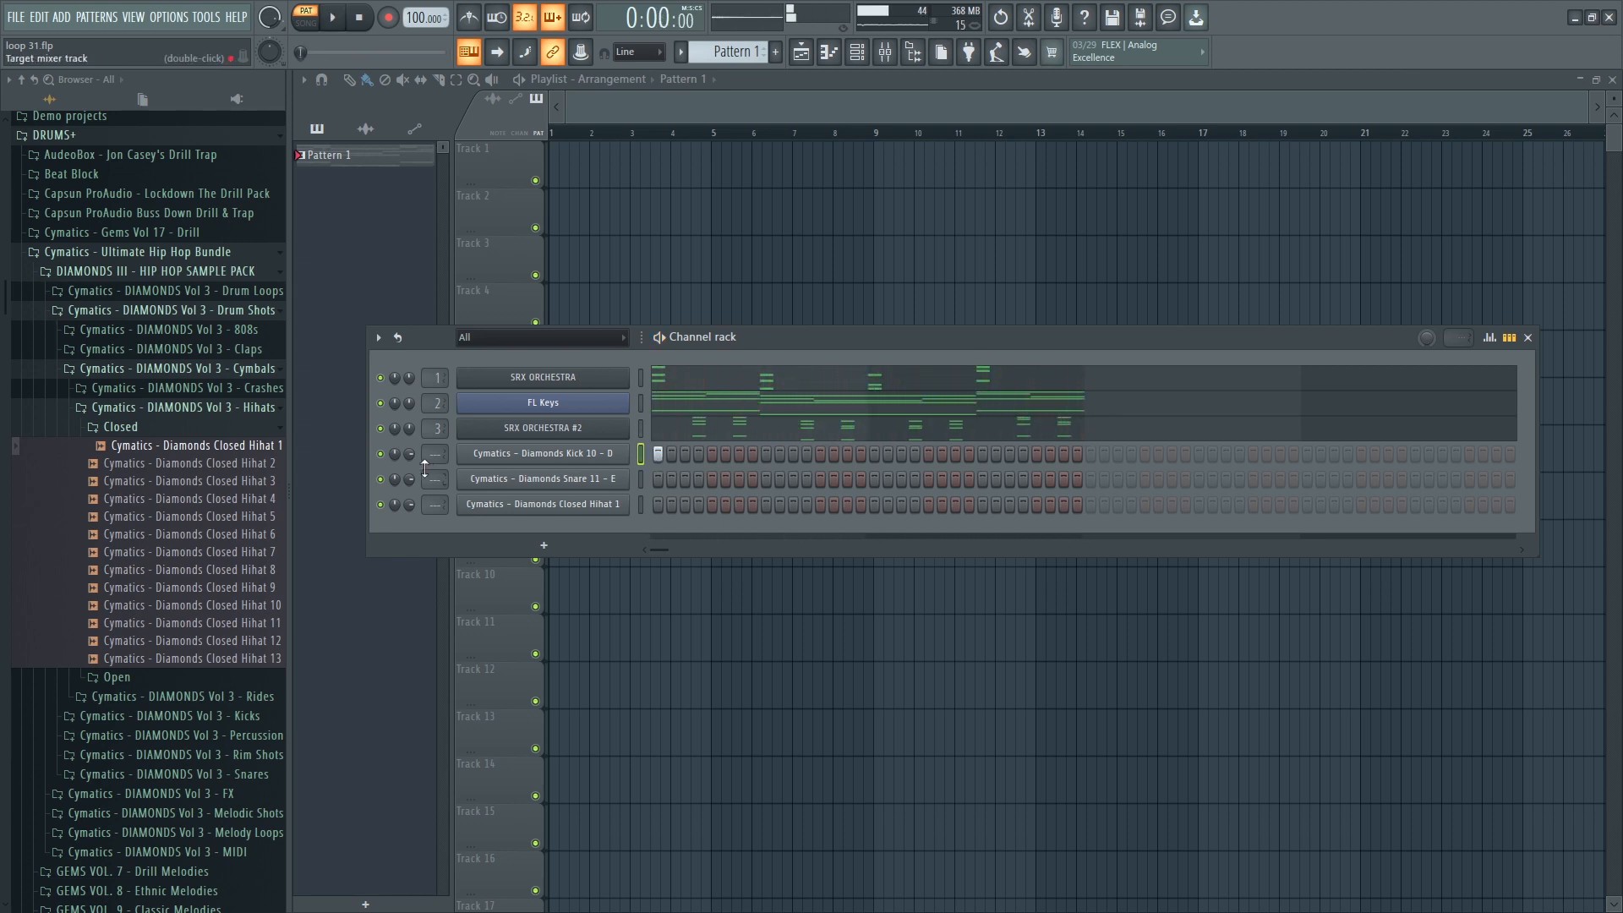
{"action": "key", "text": "space"}
{"action": "key", "text": "space"}
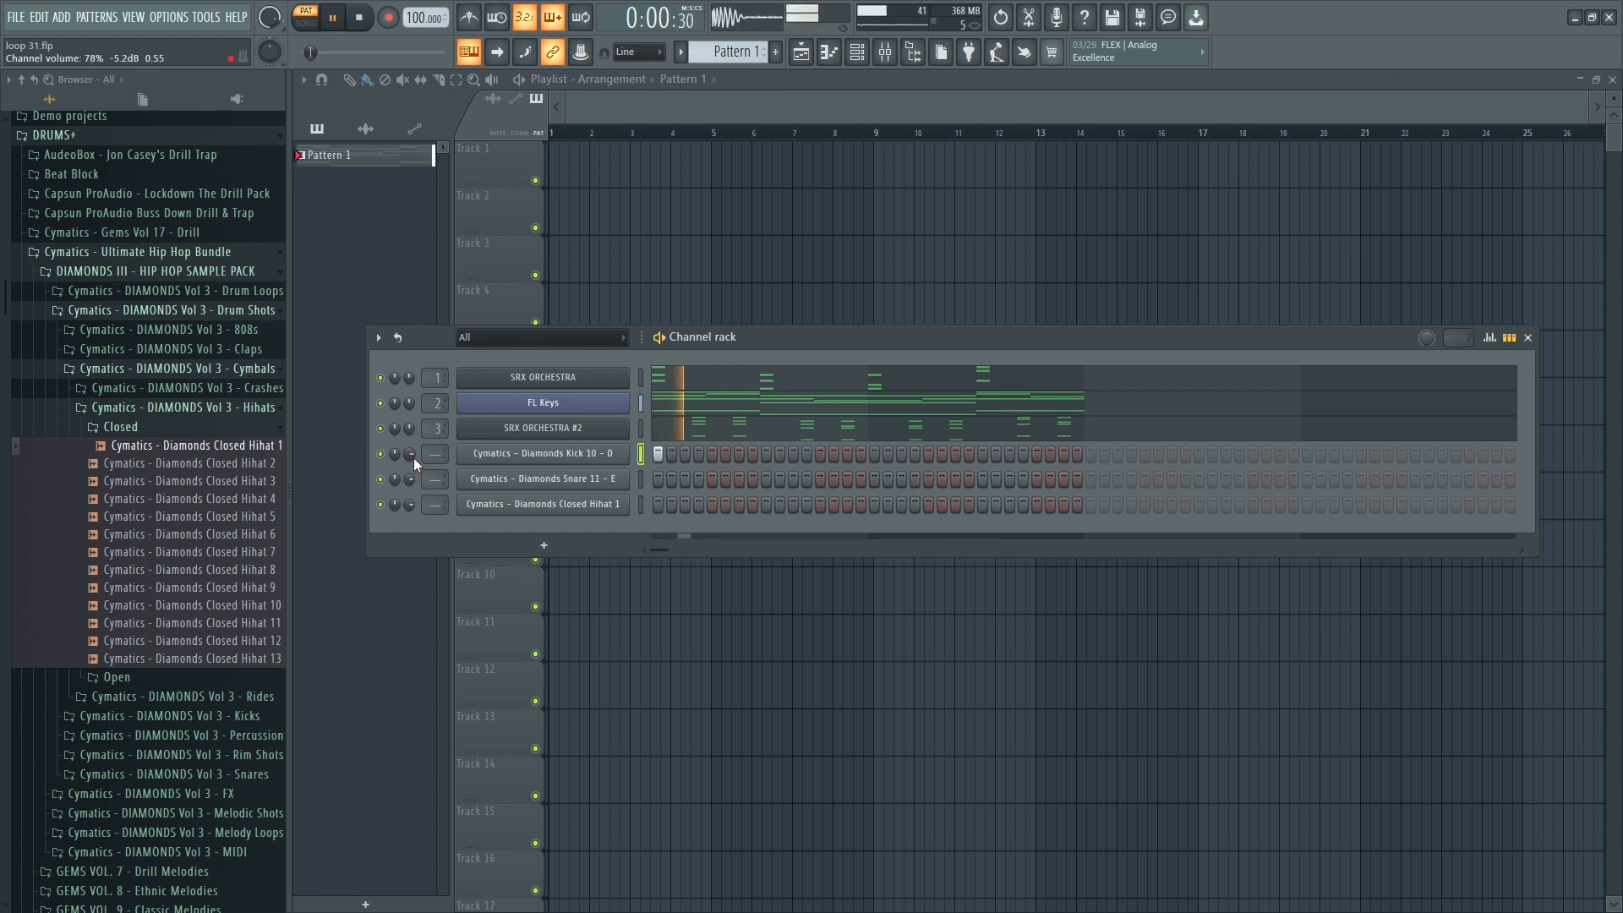
{"action": "key", "text": "space"}
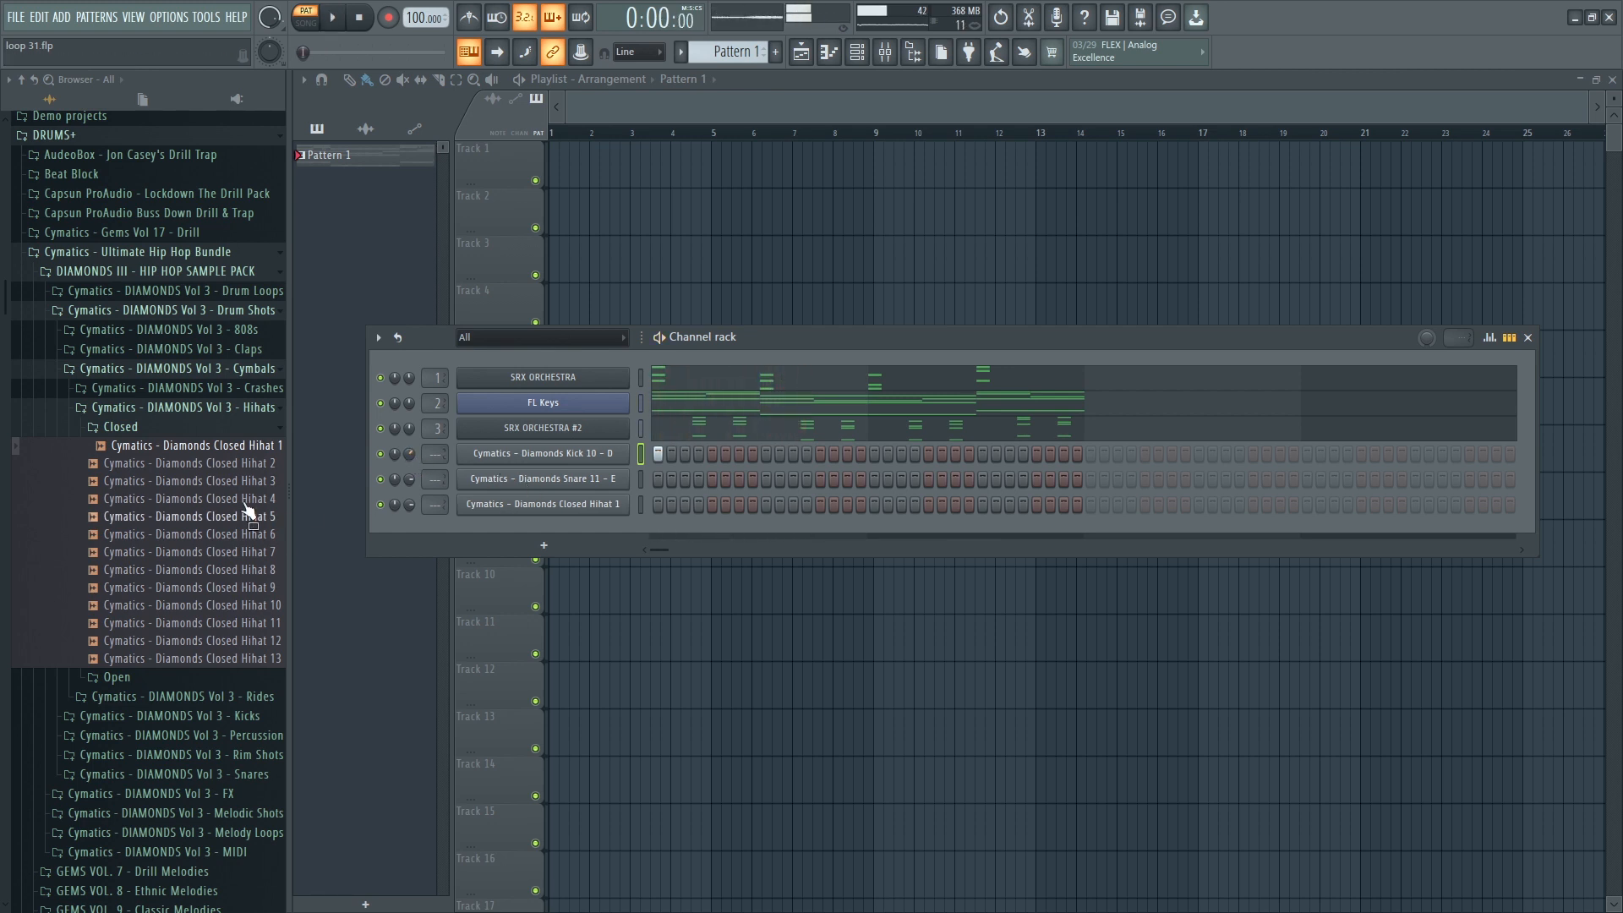
Audition samples in the DIAMONDS Vol 3 Claps folder and add Cymatics - Diamonds Clap 8 as a new channel.
{"action": "left_click", "coordinate": [165, 408]}
{"action": "left_click", "coordinate": [216, 350]}
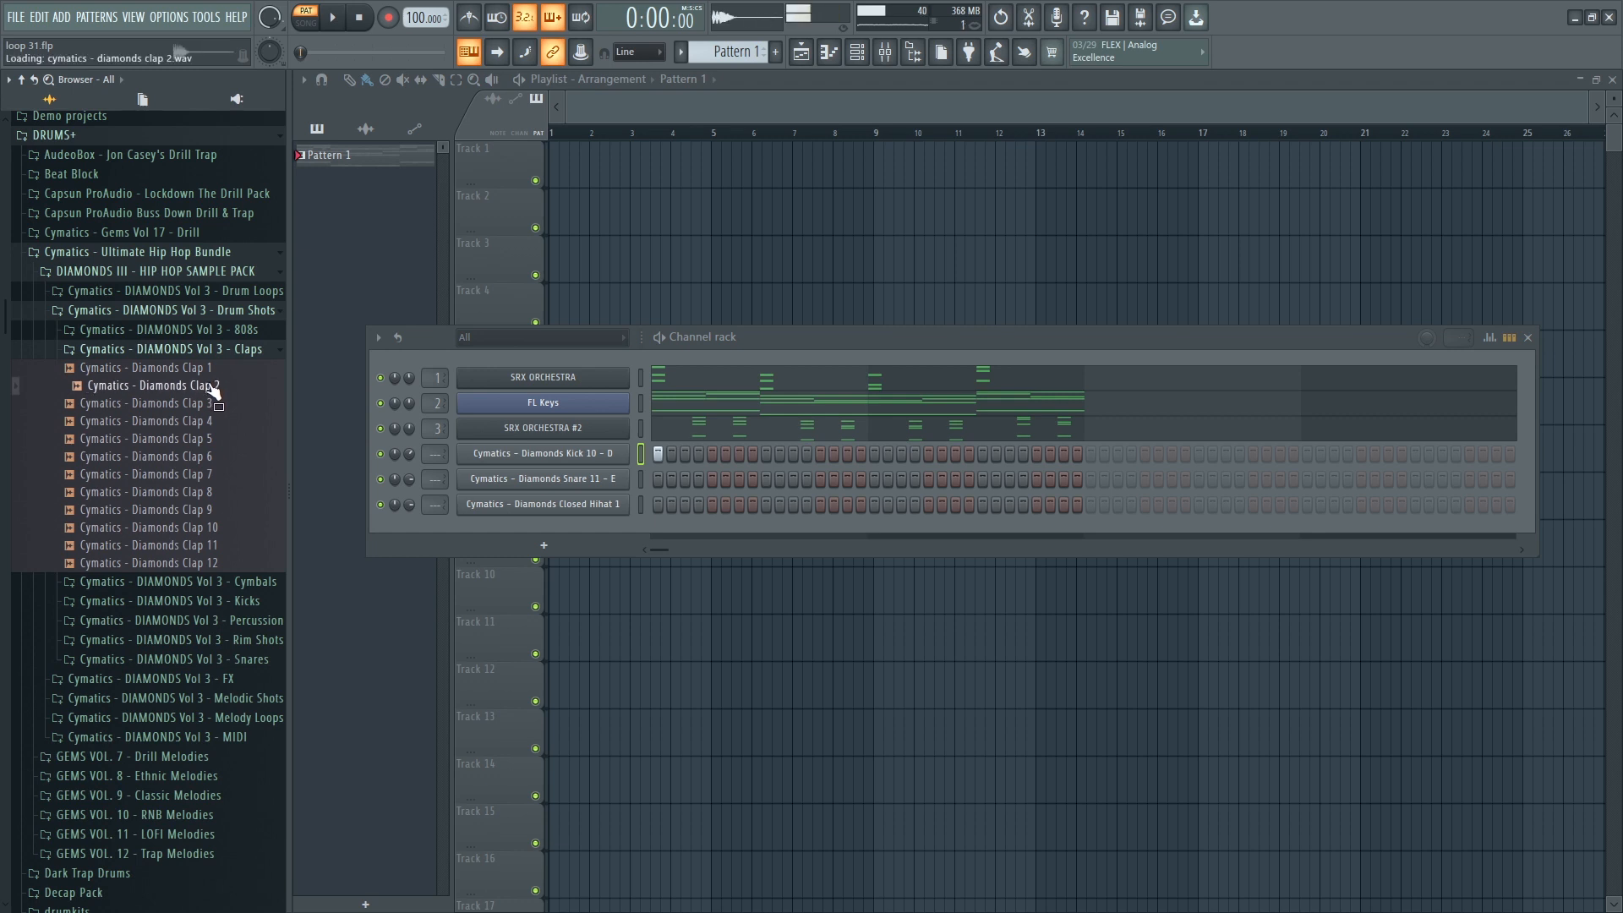
{"action": "left_click", "coordinate": [213, 369]}
{"action": "mouse_move", "coordinate": [211, 374]}
{"action": "left_mouse_down"}
{"action": "mouse_move", "coordinate": [502, 479]}
{"action": "mouse_move", "coordinate": [212, 376]}
{"action": "left_mouse_up"}
{"action": "left_click", "coordinate": [181, 459]}
{"action": "left_click", "coordinate": [186, 475]}
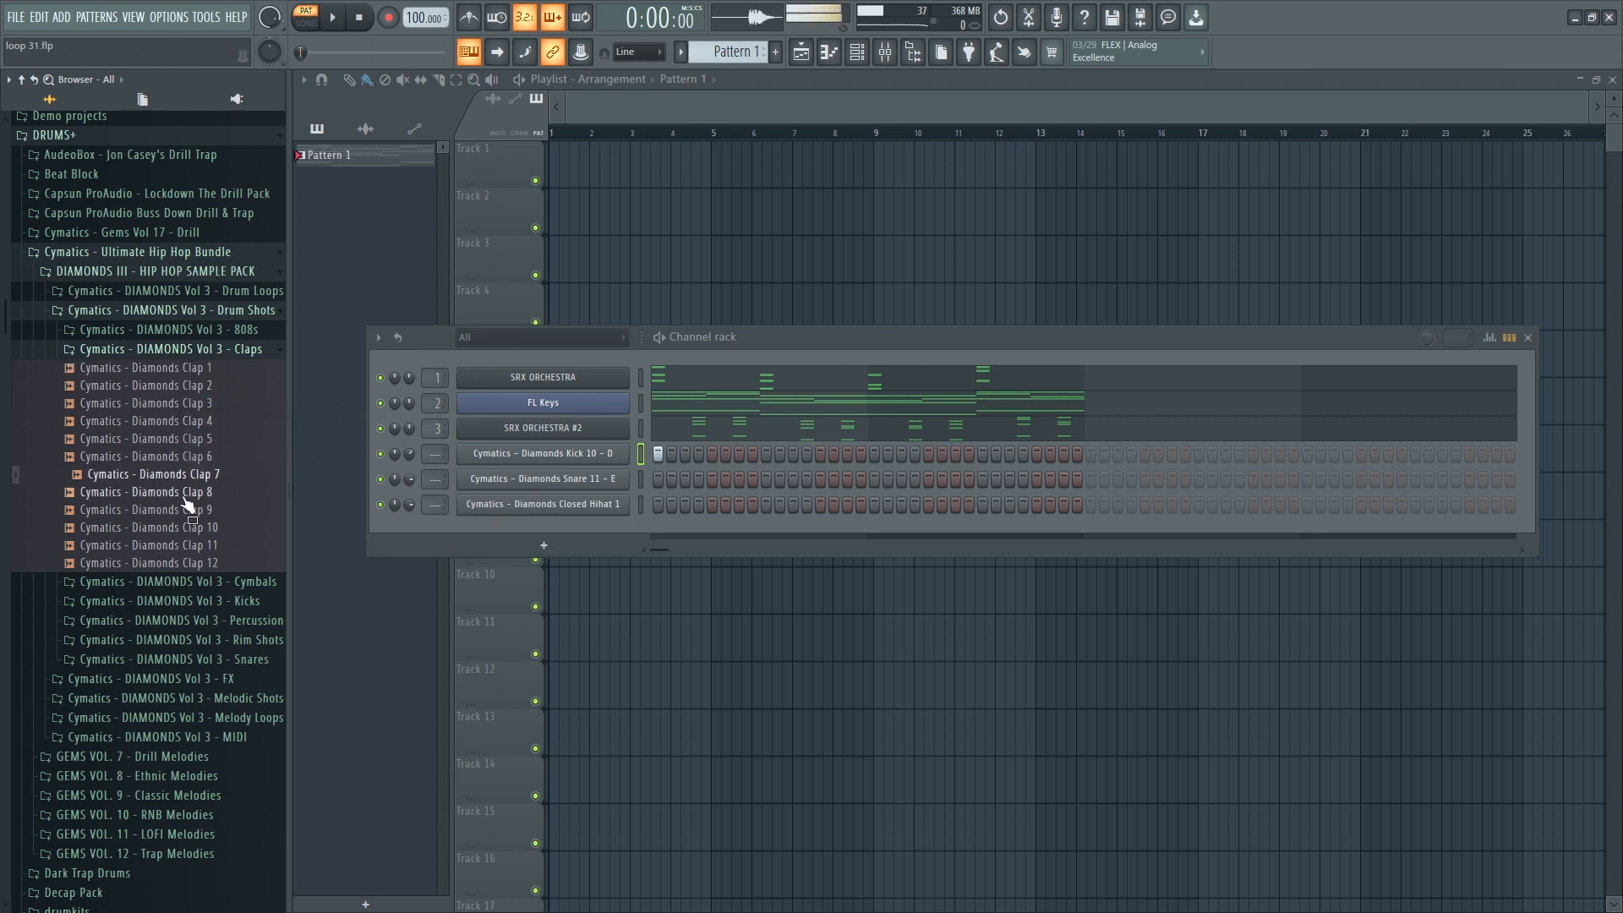
{"action": "left_click", "coordinate": [191, 492]}
{"action": "left_click", "coordinate": [196, 509]}
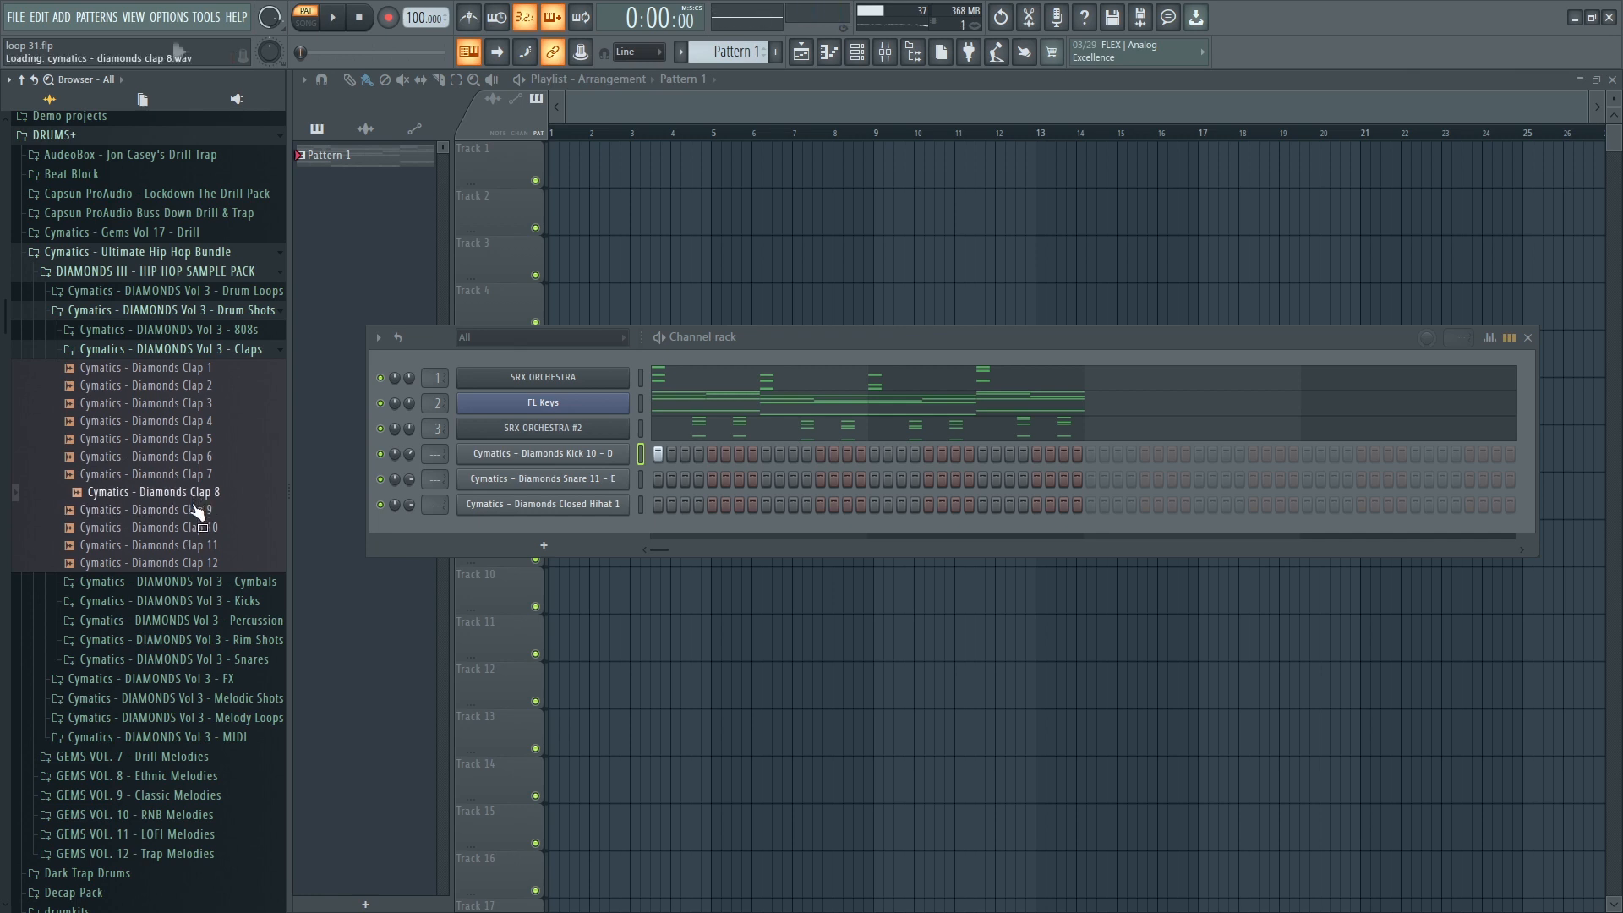
{"action": "left_click", "coordinate": [192, 527]}
{"action": "left_click", "coordinate": [190, 546]}
{"action": "left_click", "coordinate": [196, 509]}
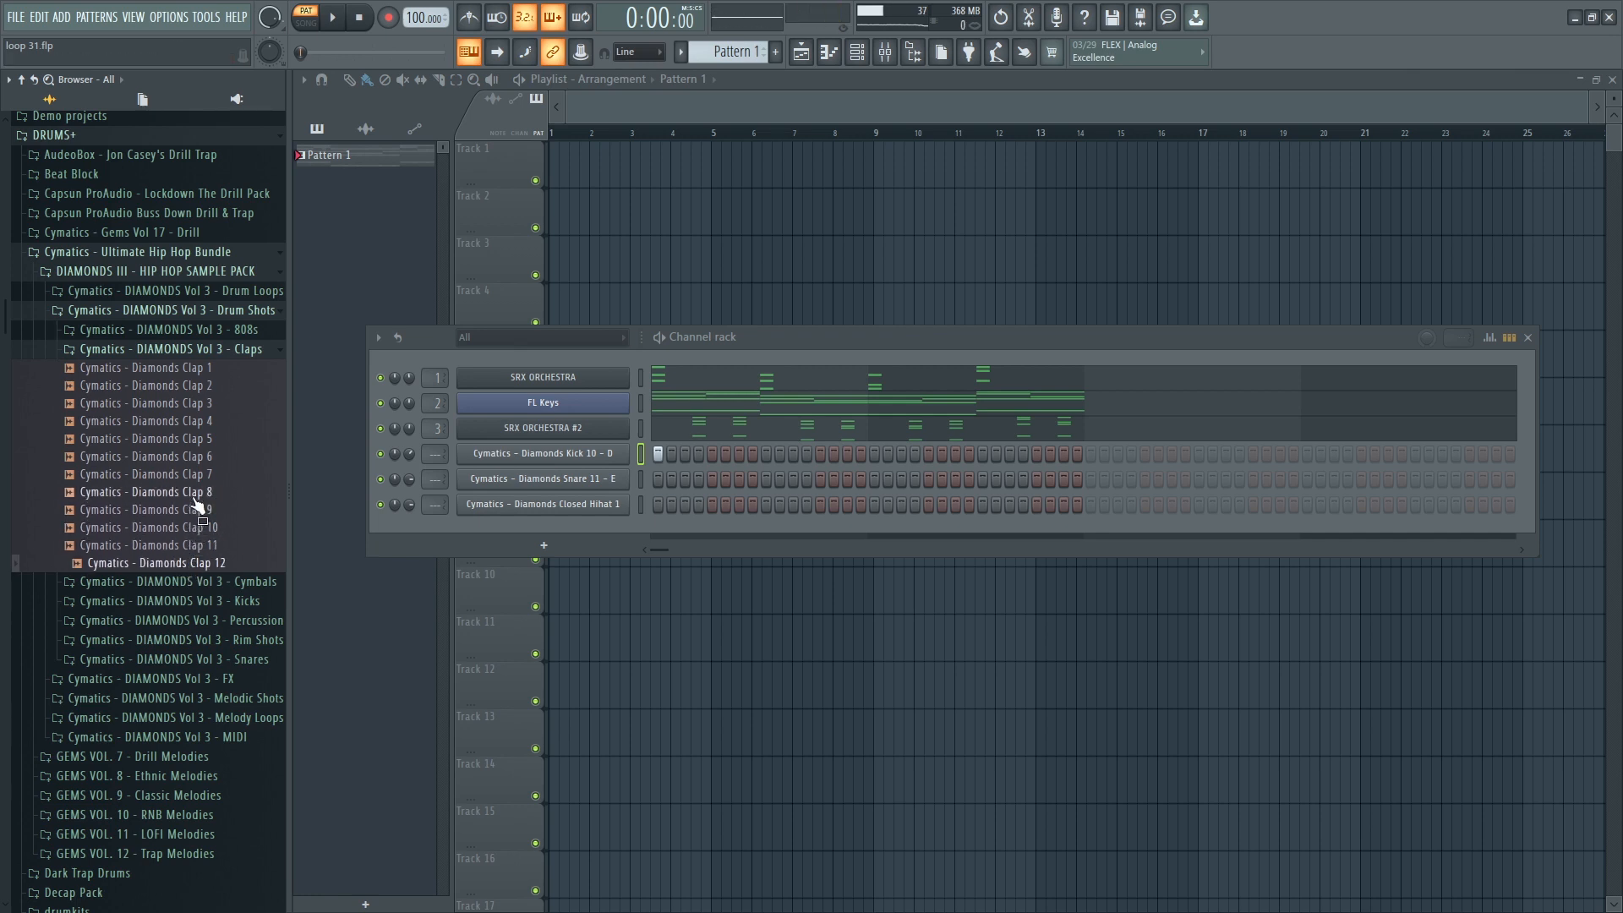
{"action": "left_click", "coordinate": [191, 492]}
{"action": "left_click_drag", "start_coordinate": [484, 525], "coordinate": [488, 528]}
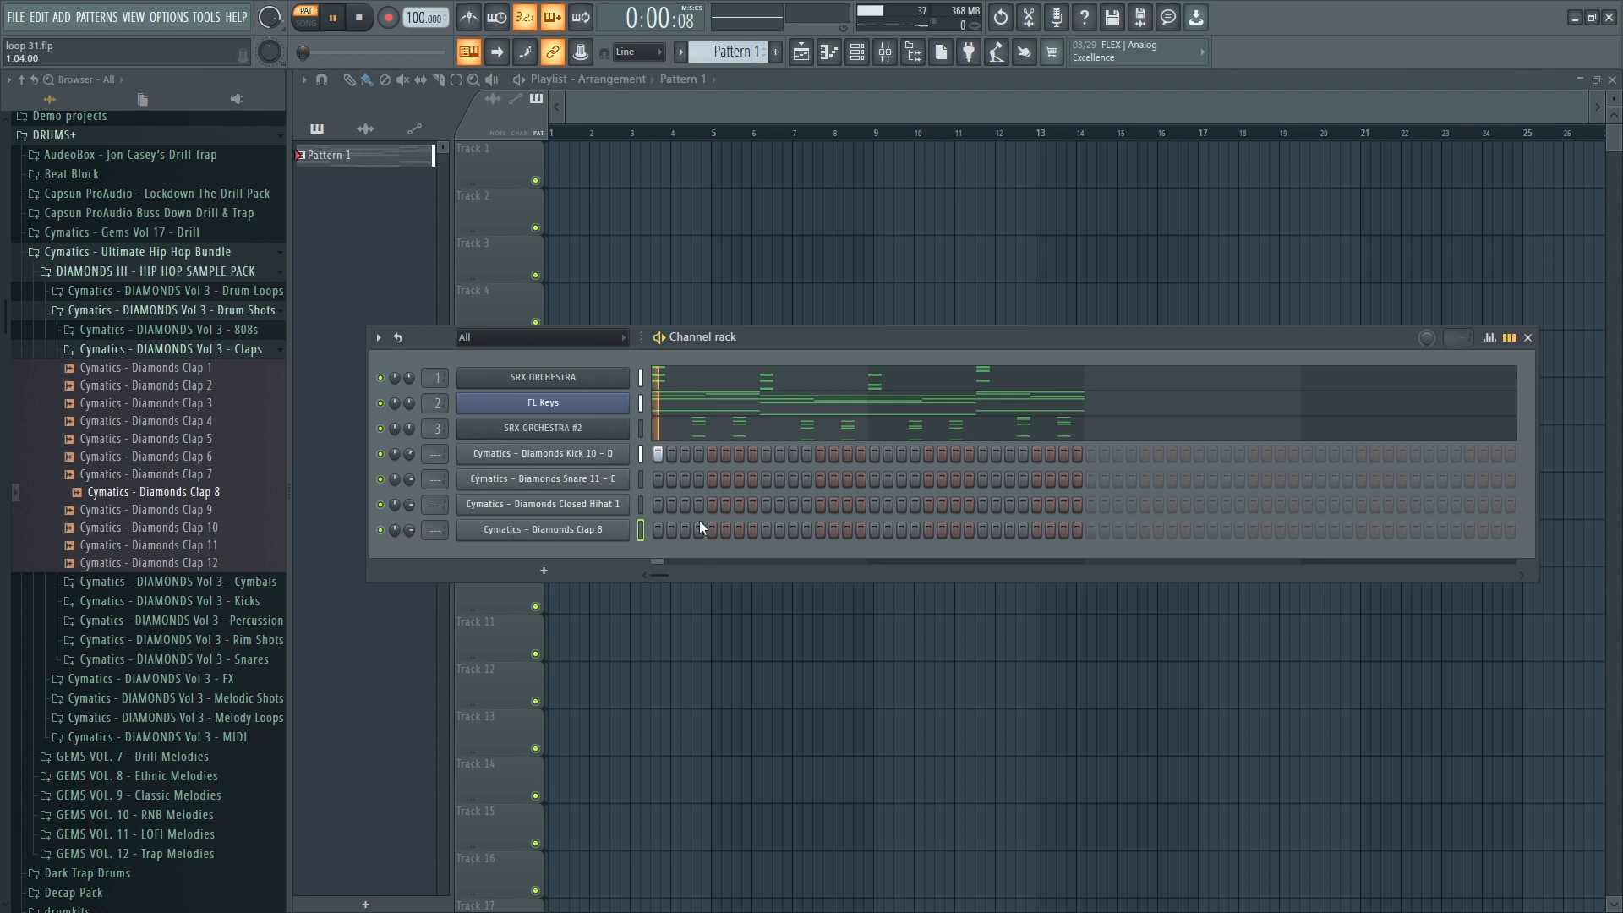
Place Clap 8 hits on steps 4 and 7 and play the pattern.
{"action": "key", "text": "space"}
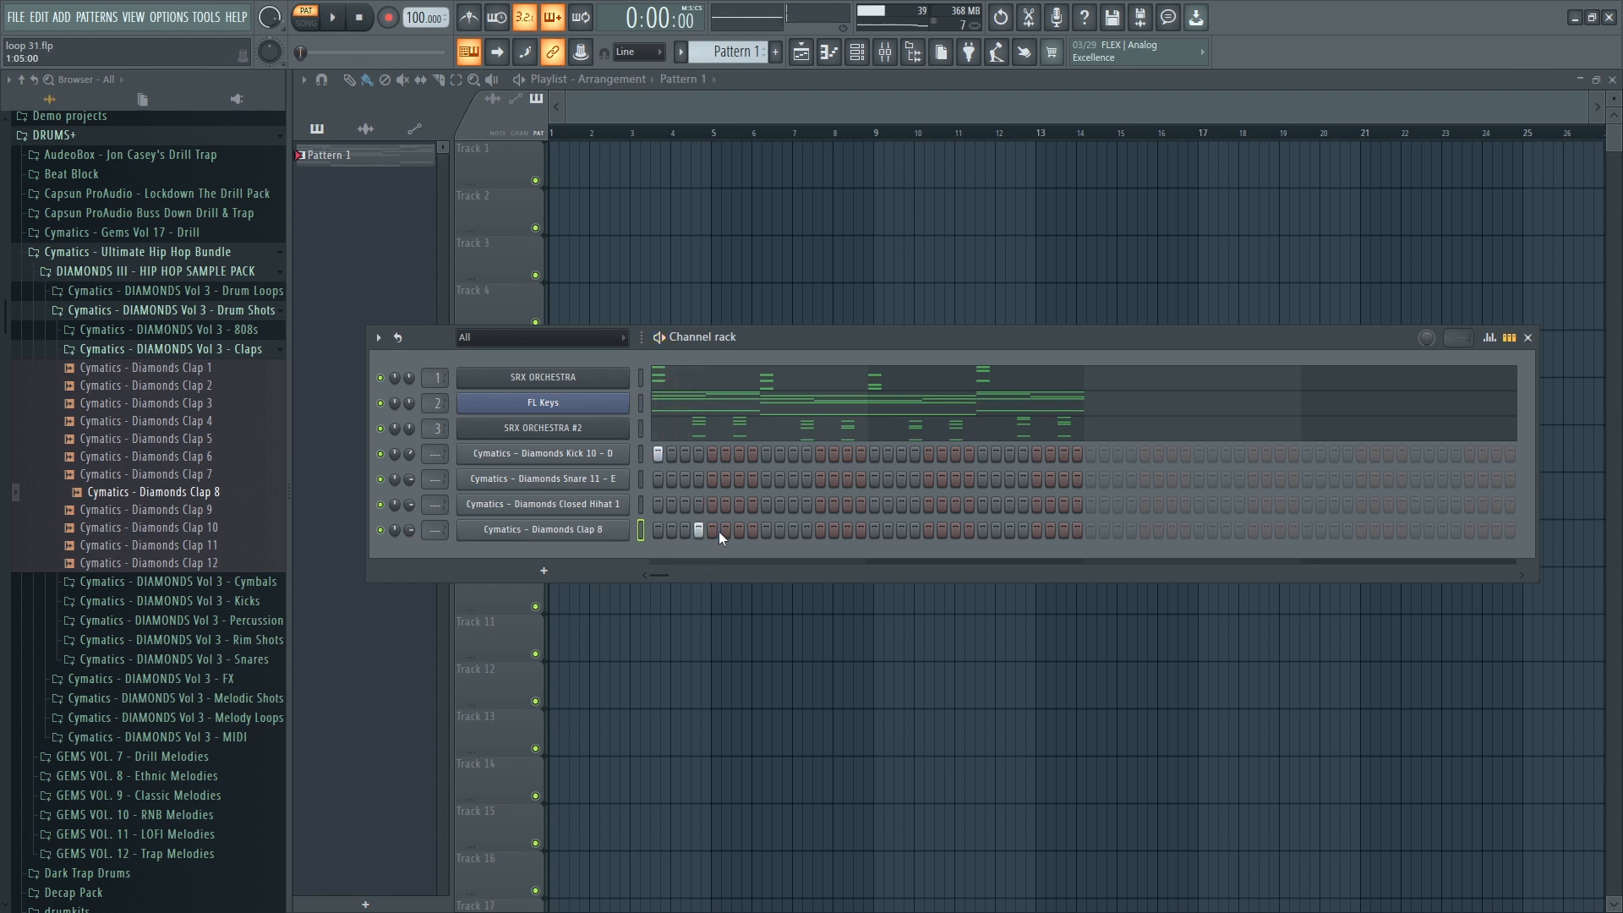
{"action": "left_click", "coordinate": [739, 530]}
{"action": "key", "text": "space"}
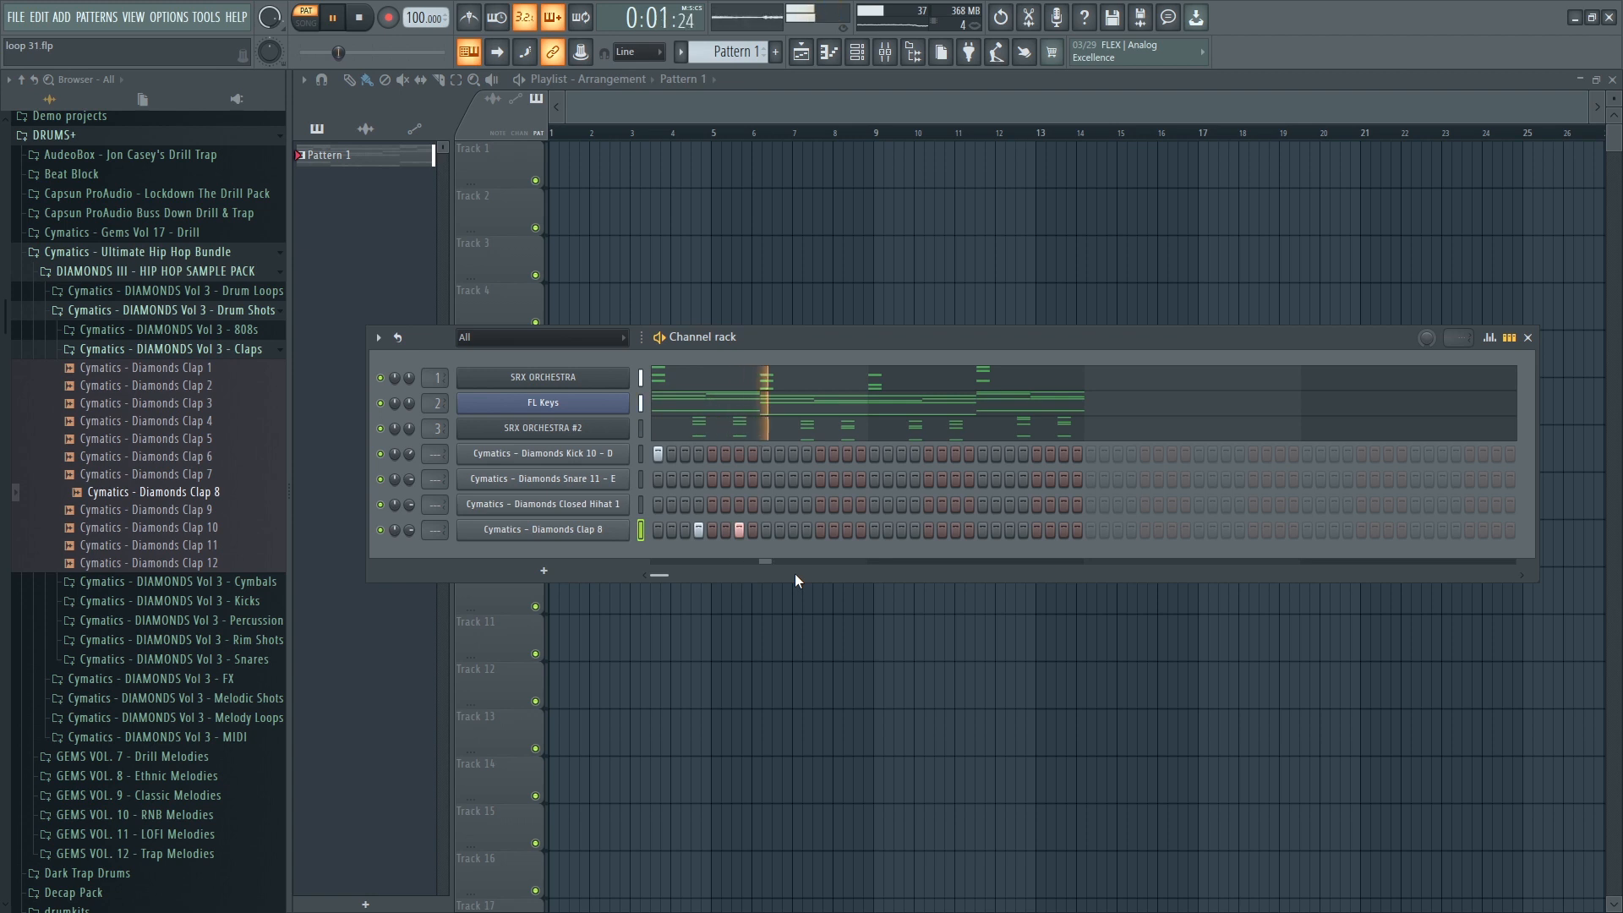
Place Kick 10 - D hits on steps 9, 17 and 25 and Clap 8 hits on steps 12, 15, 20, 23, 28 and 31.
{"action": "left_click", "coordinate": [780, 454]}
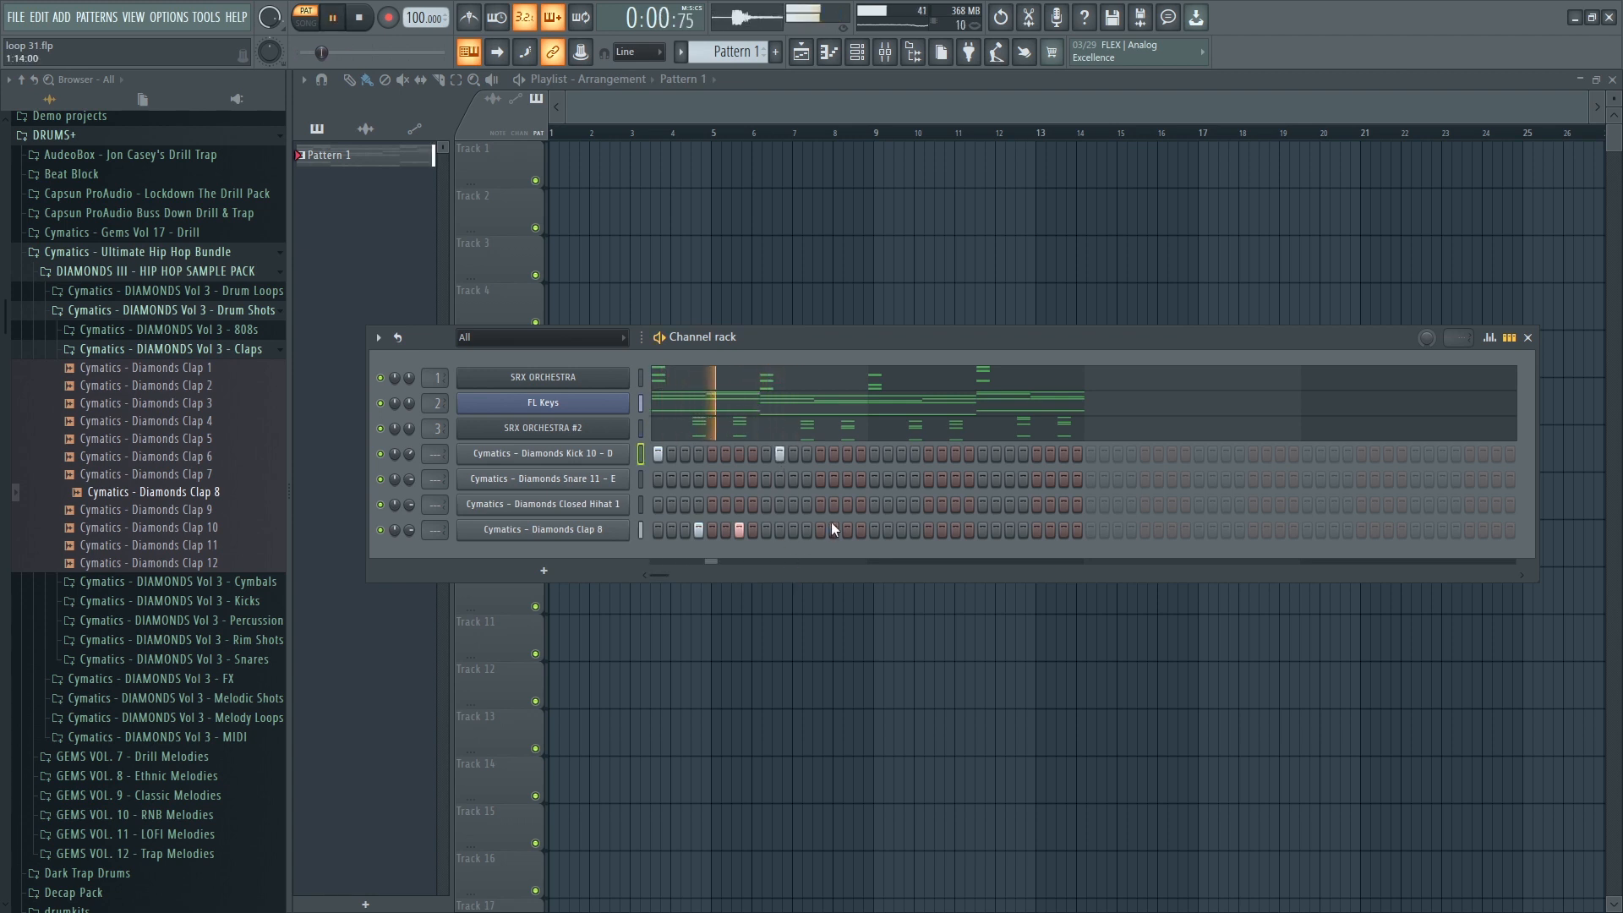
{"action": "key", "text": "space"}
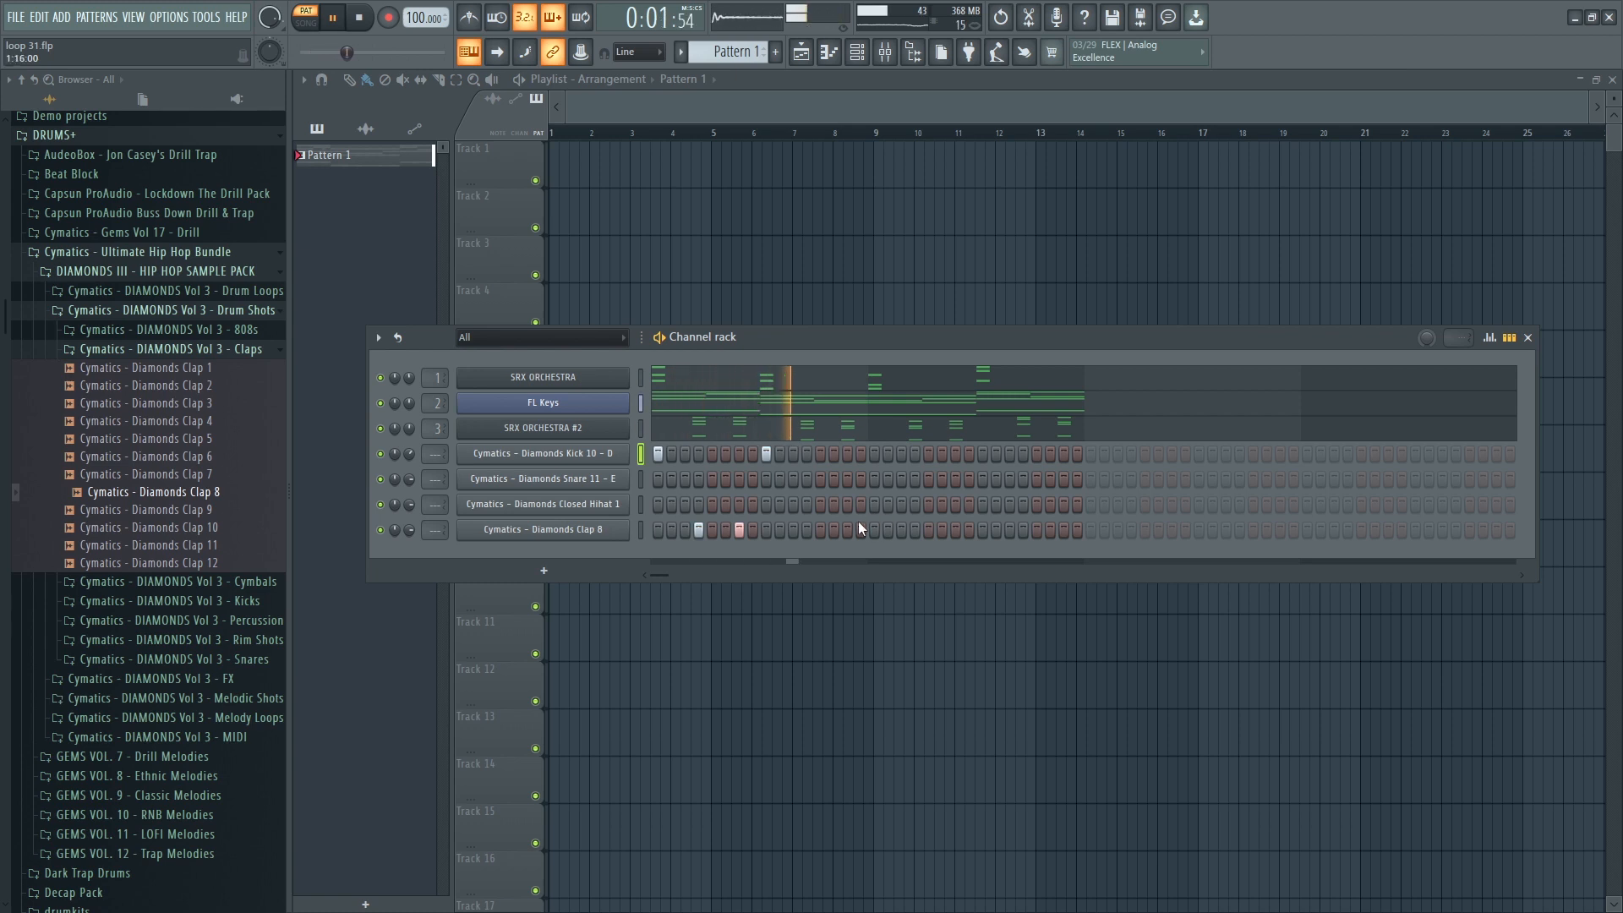
{"action": "key", "text": "space"}
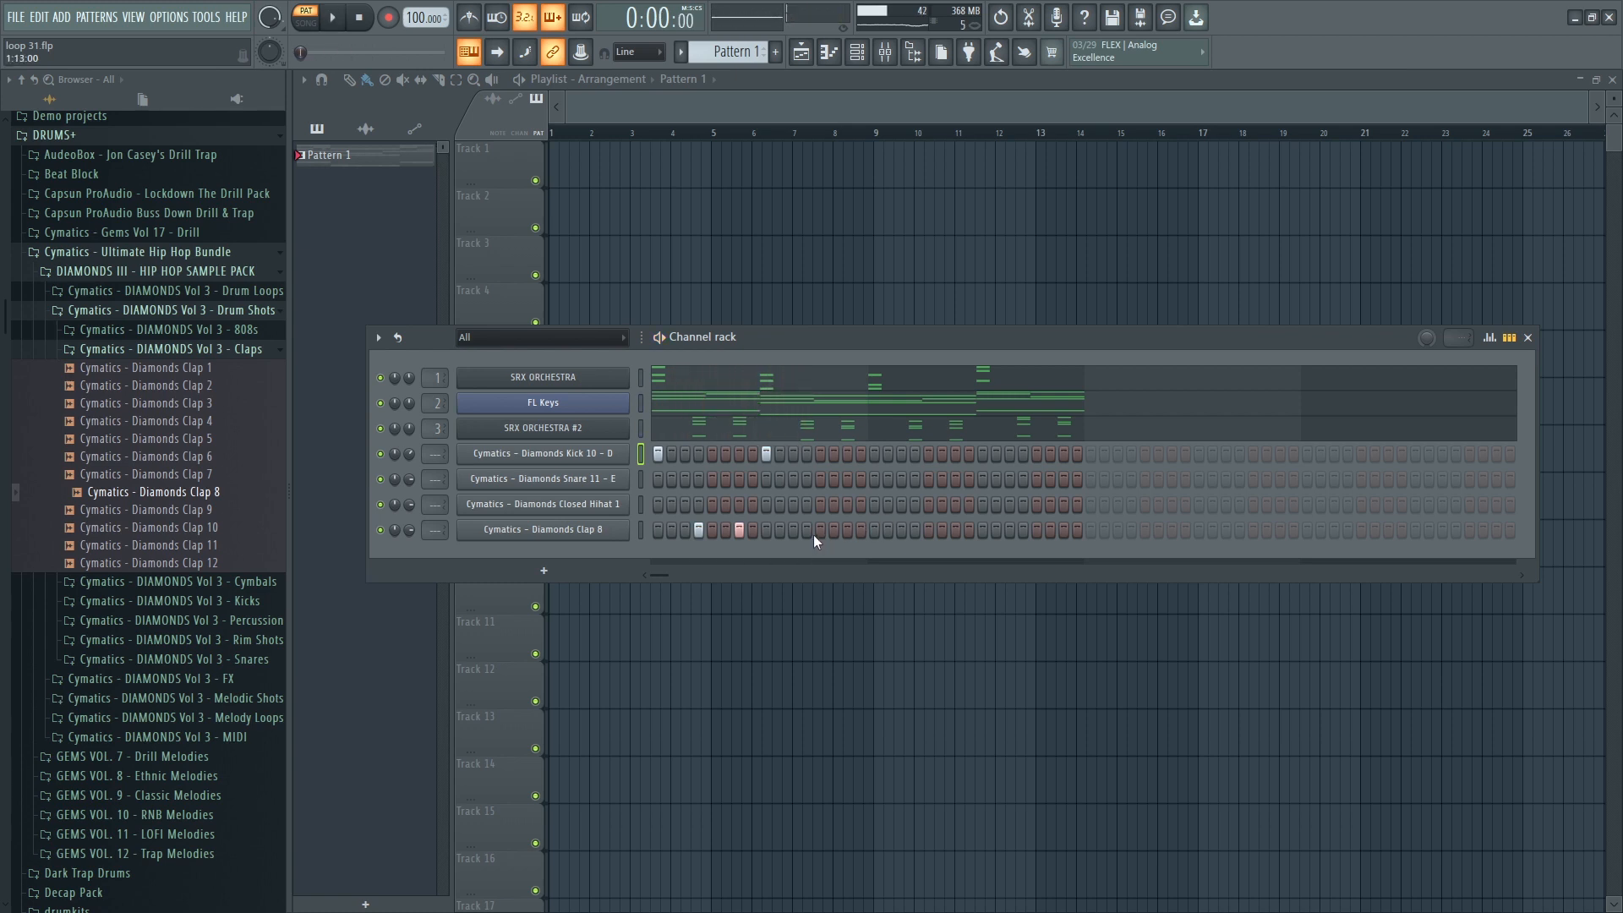
{"action": "left_click", "coordinate": [808, 531]}
{"action": "left_click", "coordinate": [1063, 530]}
{"action": "left_click", "coordinate": [983, 453]}
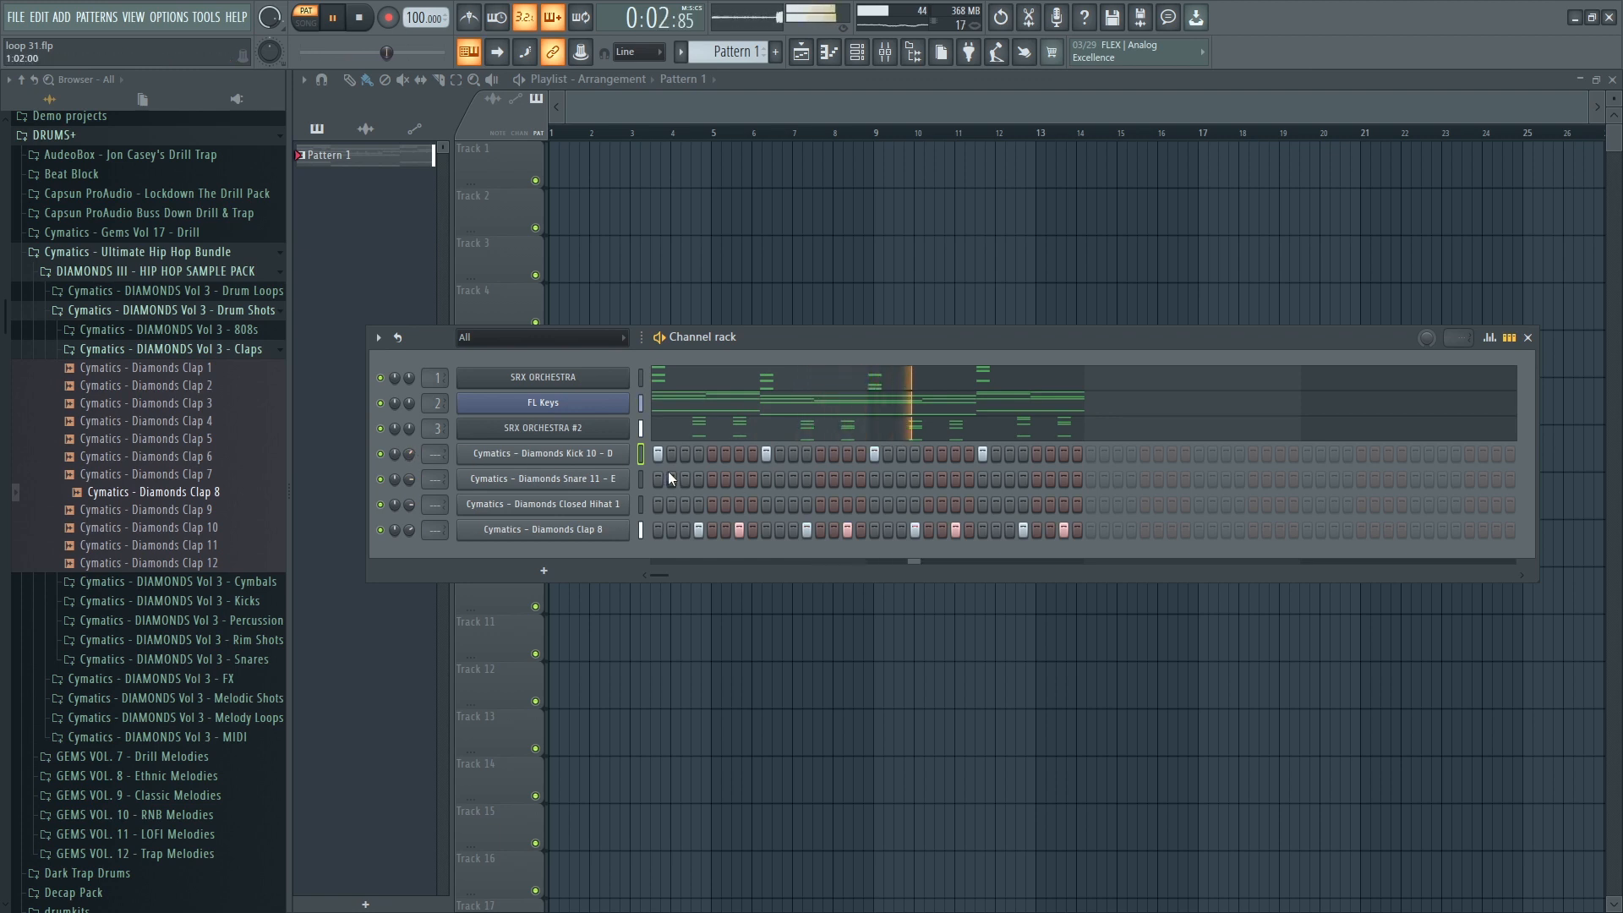
Place Closed Hihat 1 hits on steps 1, 3 and 6 and preview the pattern.
{"action": "left_click", "coordinate": [658, 505]}
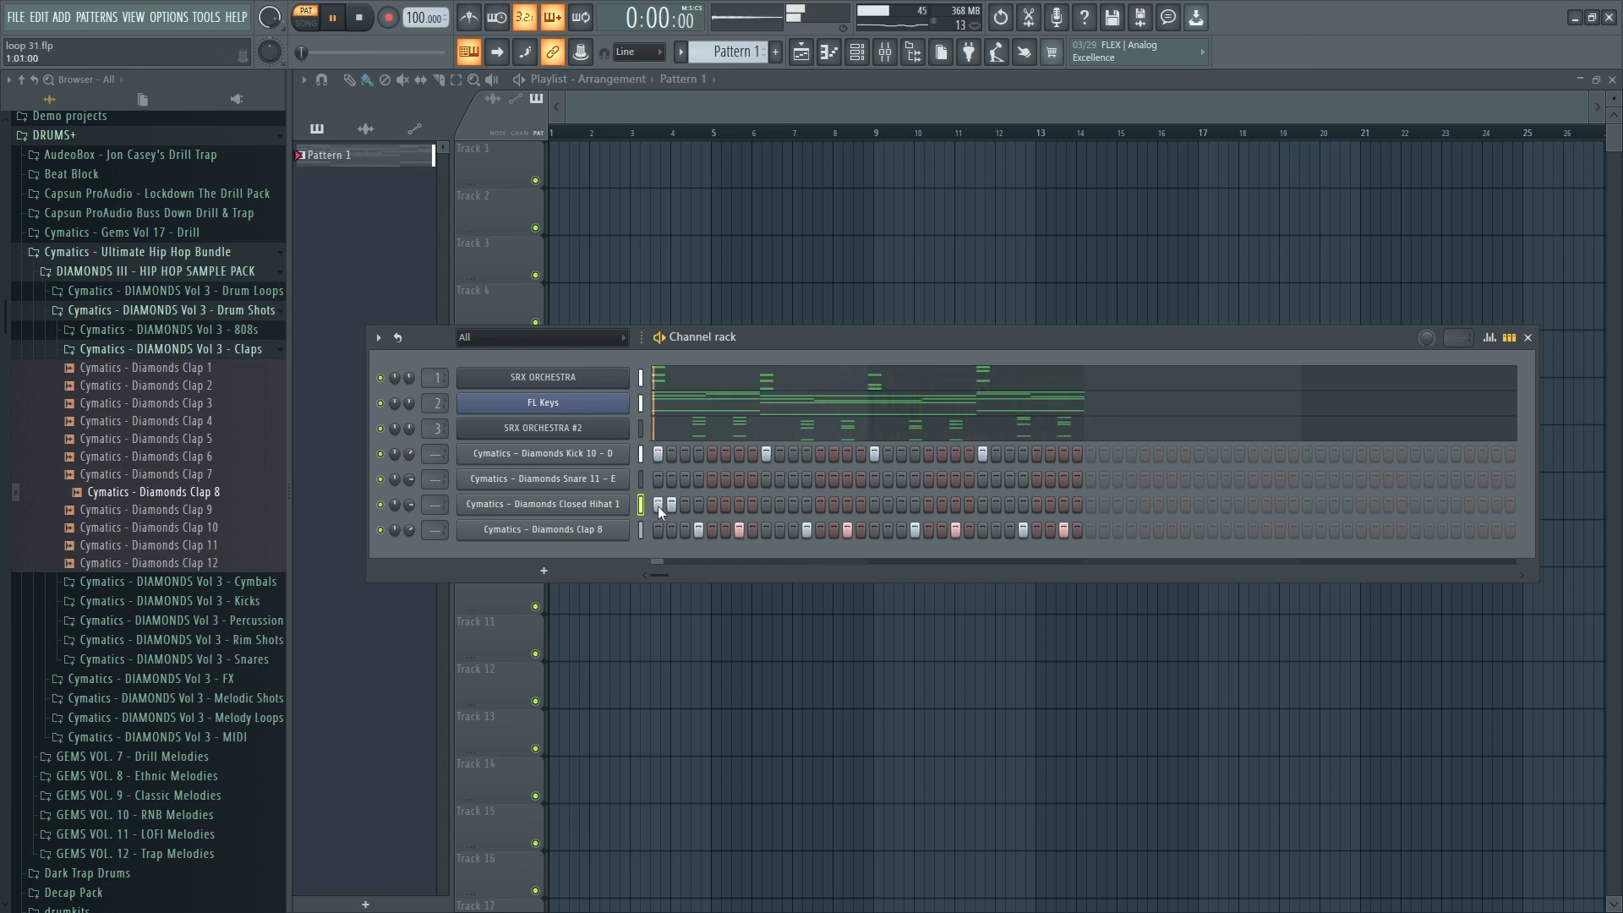
{"action": "right_click", "coordinate": [658, 505]}
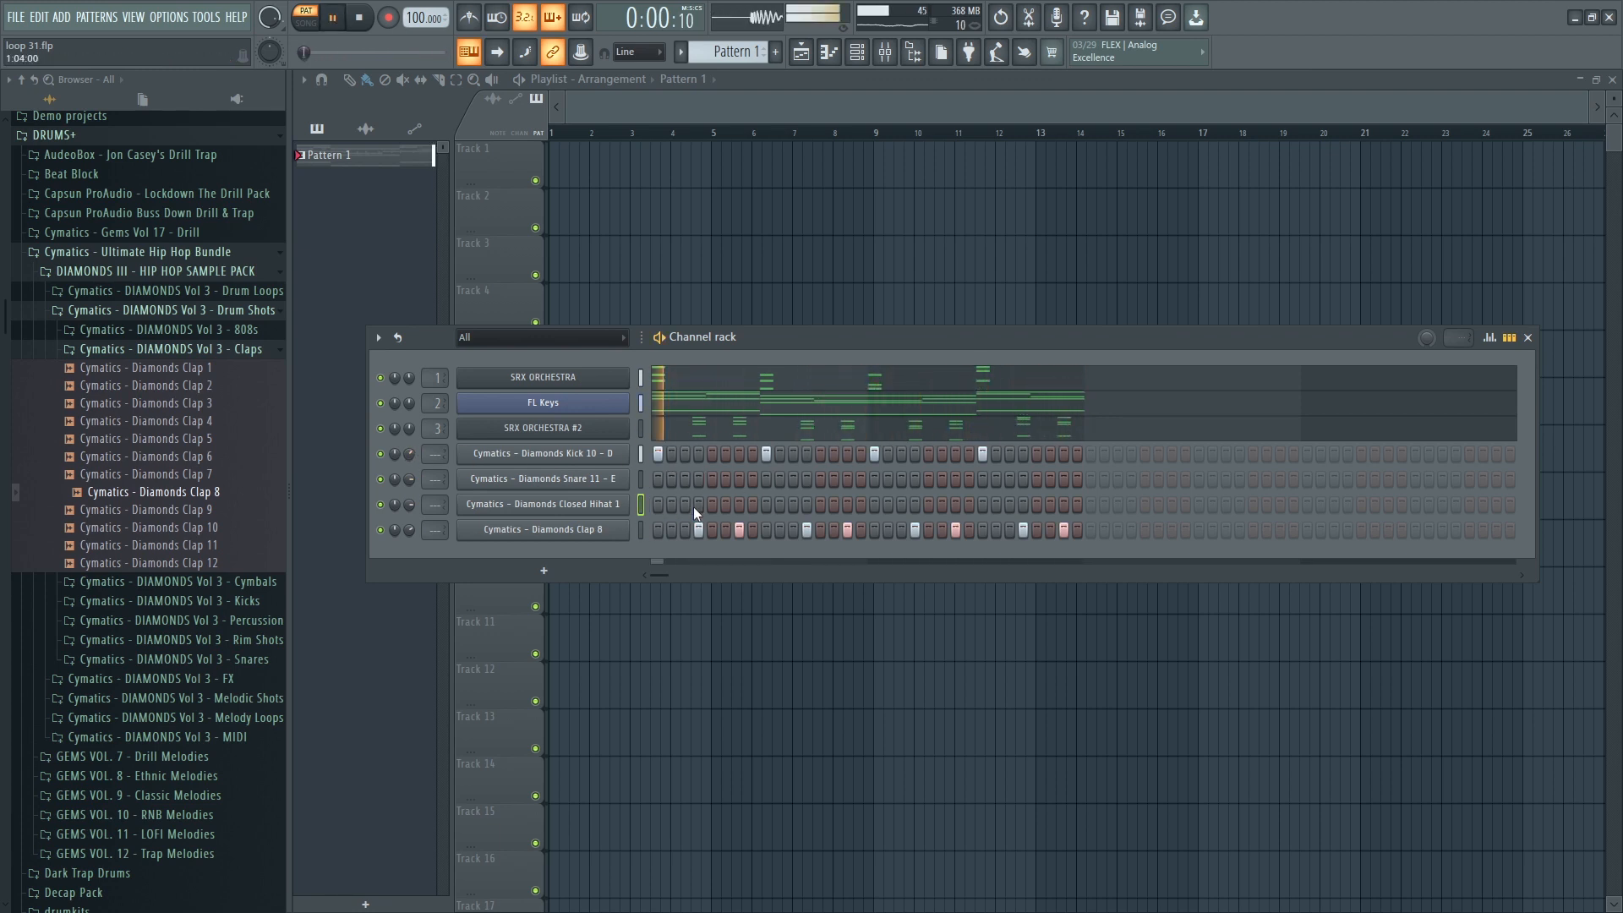
{"action": "key", "text": "space"}
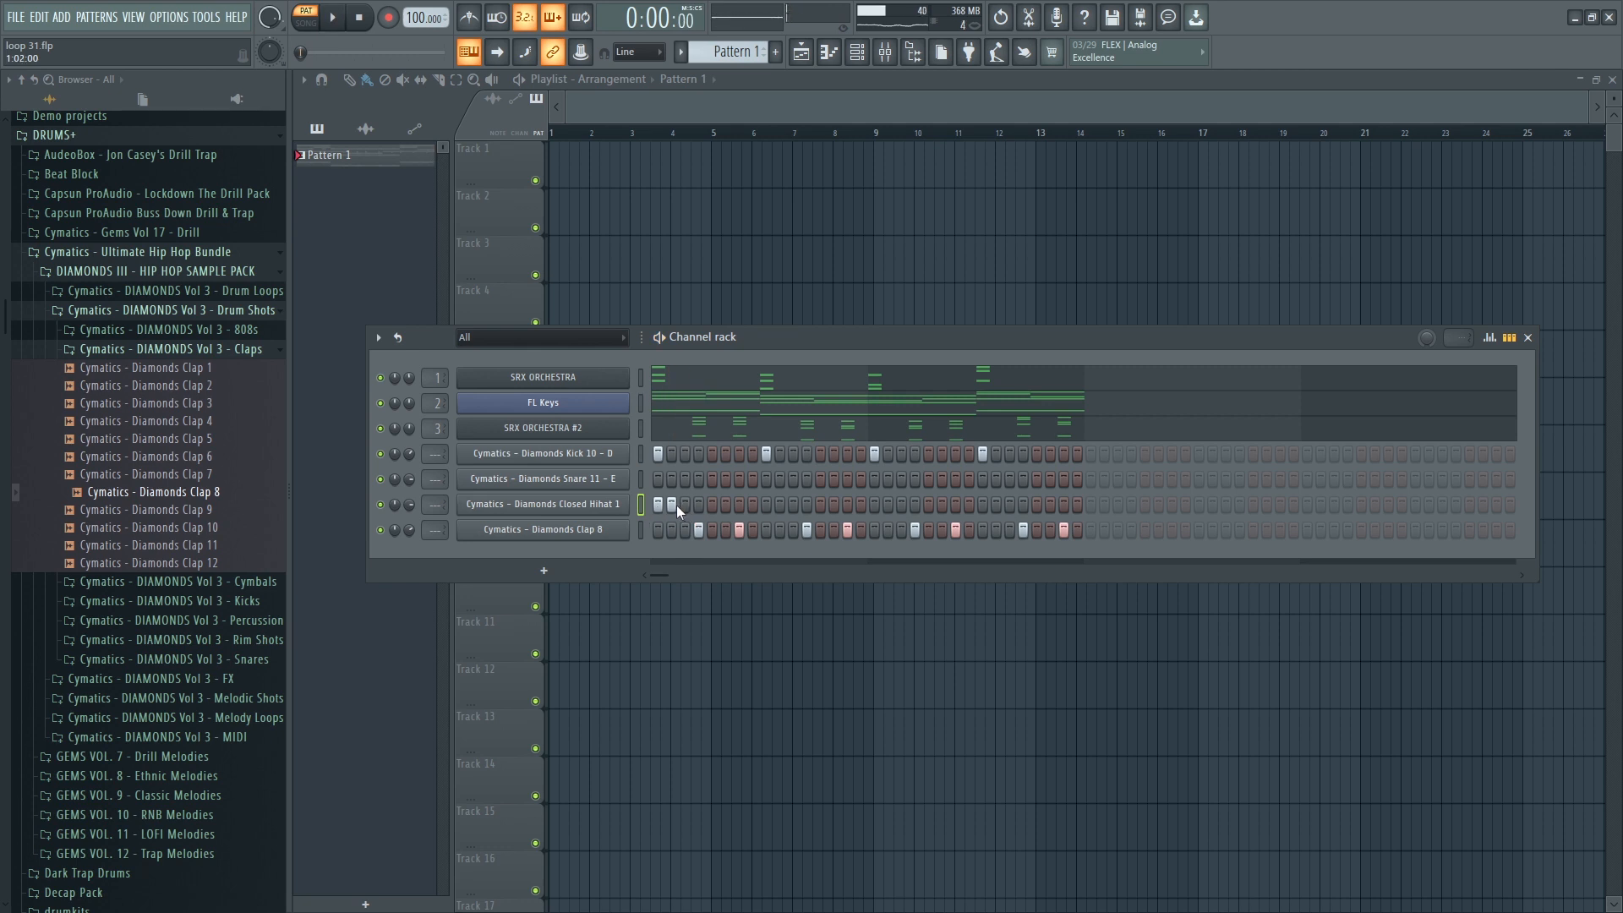
{"action": "left_click", "coordinate": [673, 505]}
{"action": "left_click", "coordinate": [684, 505]}
{"action": "key", "text": "space"}
{"action": "key", "text": "space"}
{"action": "left_click", "coordinate": [727, 505]}
{"action": "key", "text": "space"}
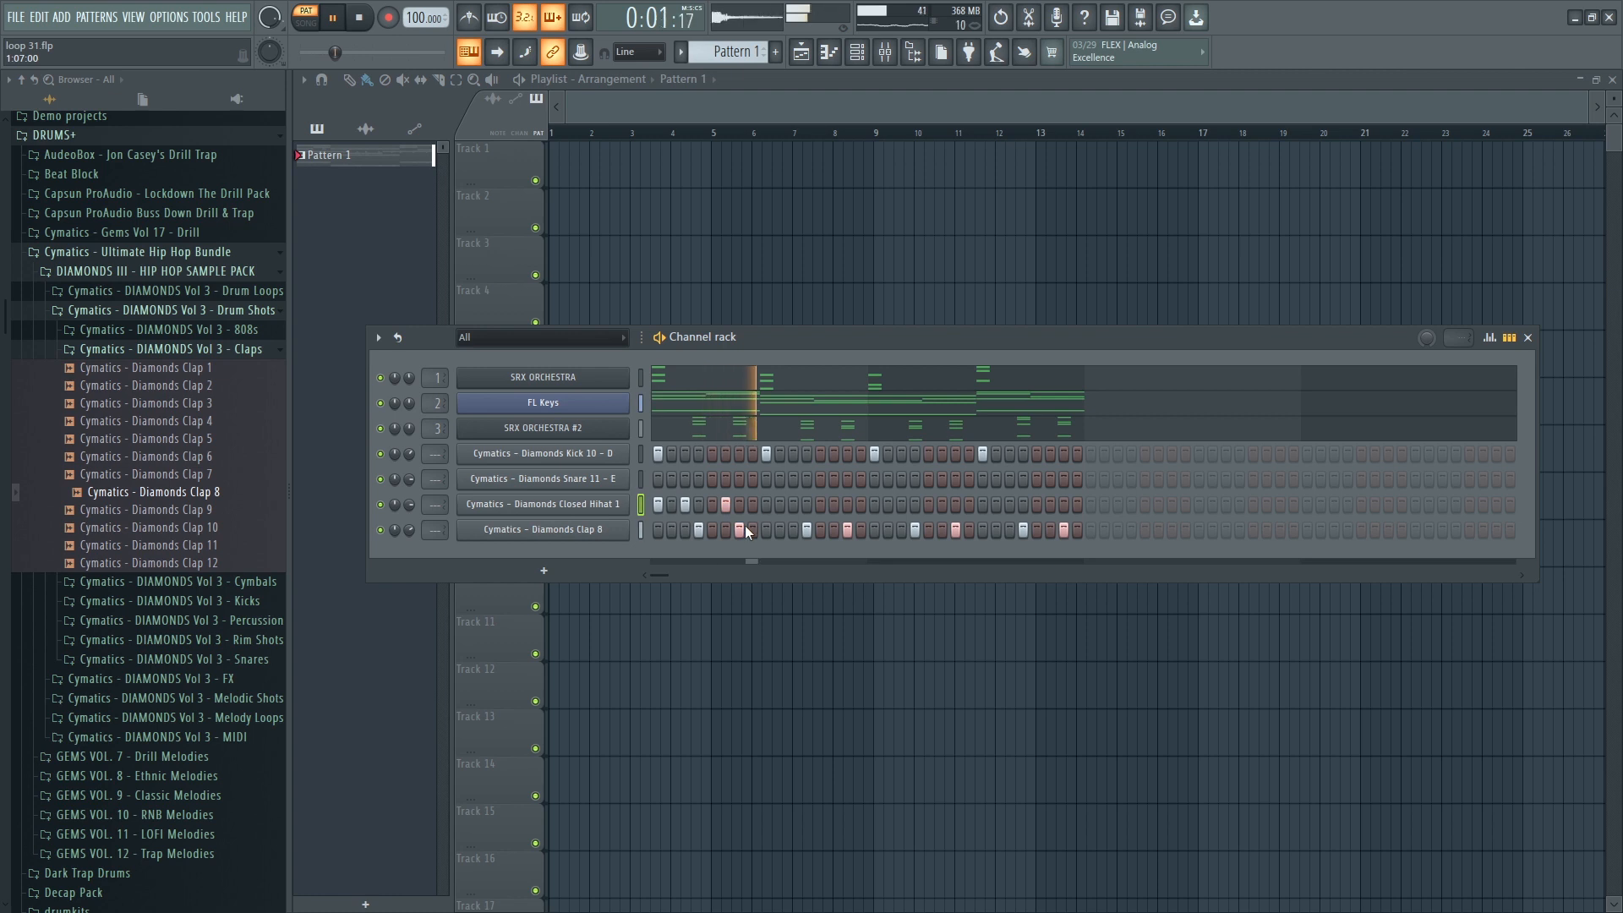
{"action": "key", "text": "space"}
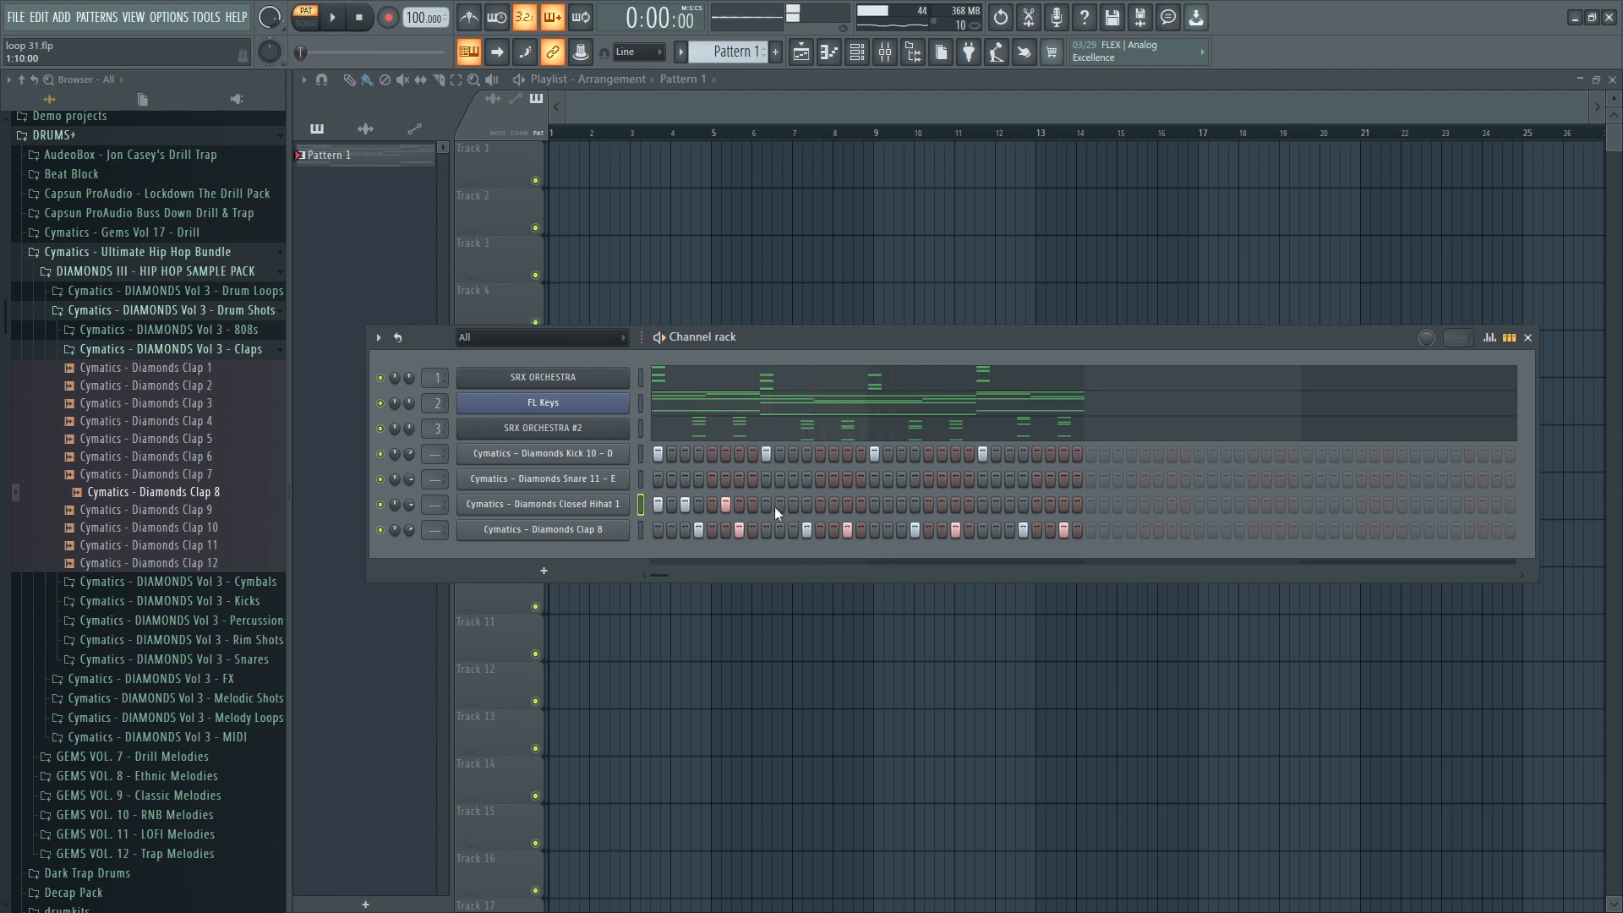
Continue the Closed Hihat 1 hits on steps 11, 14, 19, 22, 27 and 30, and clear the one on step 1.
{"action": "left_click", "coordinate": [767, 505]}
{"action": "key", "text": "space"}
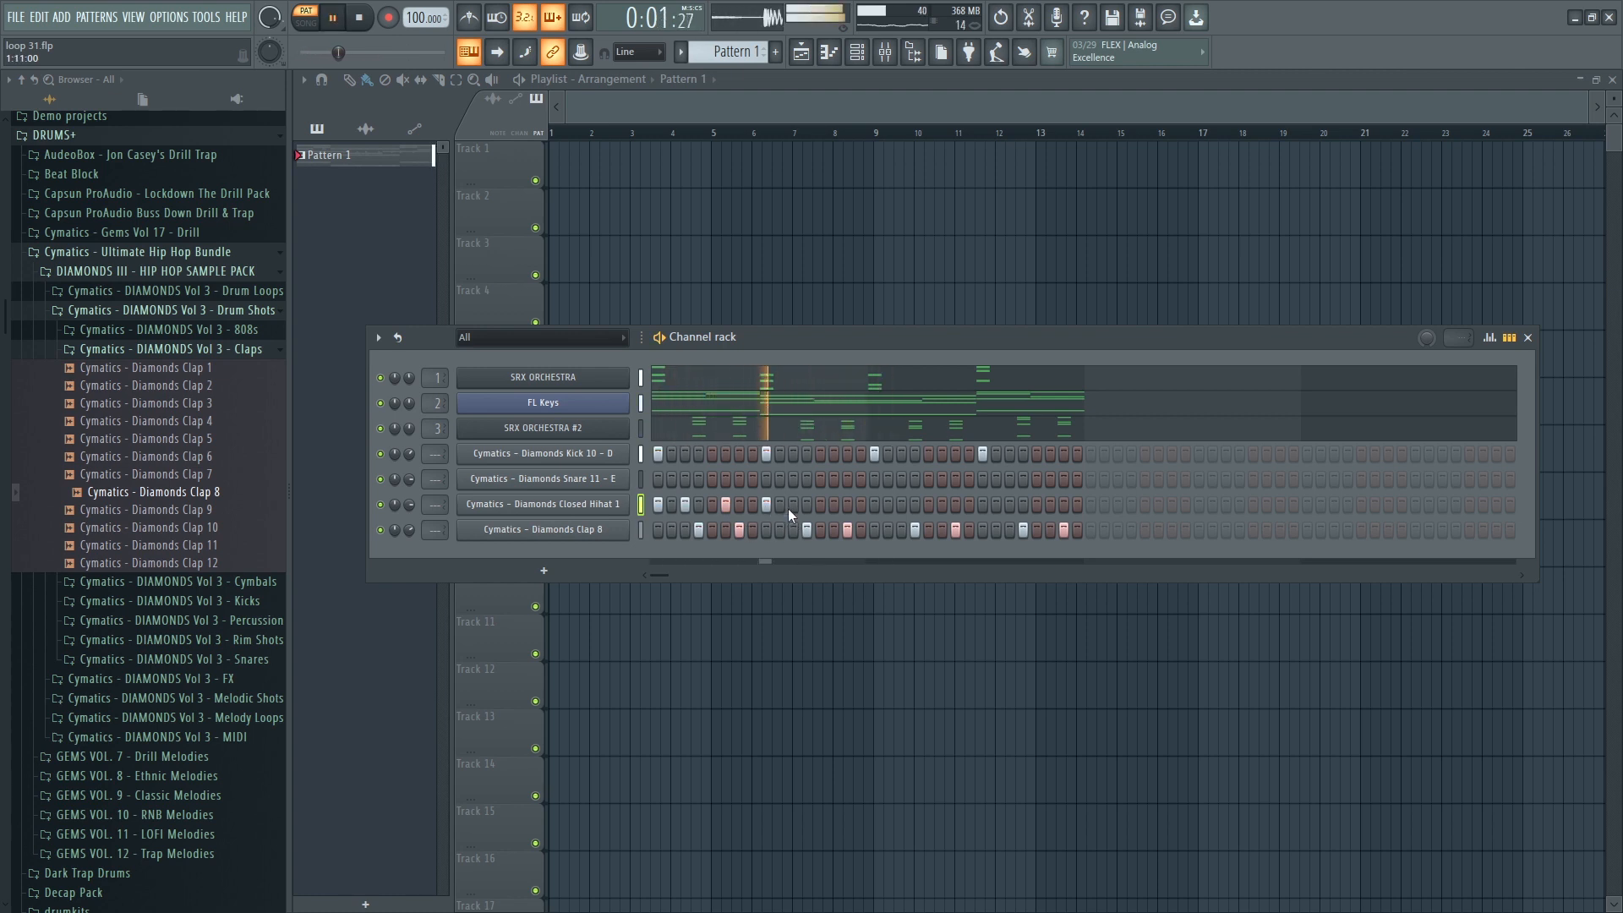
{"action": "key", "text": "space"}
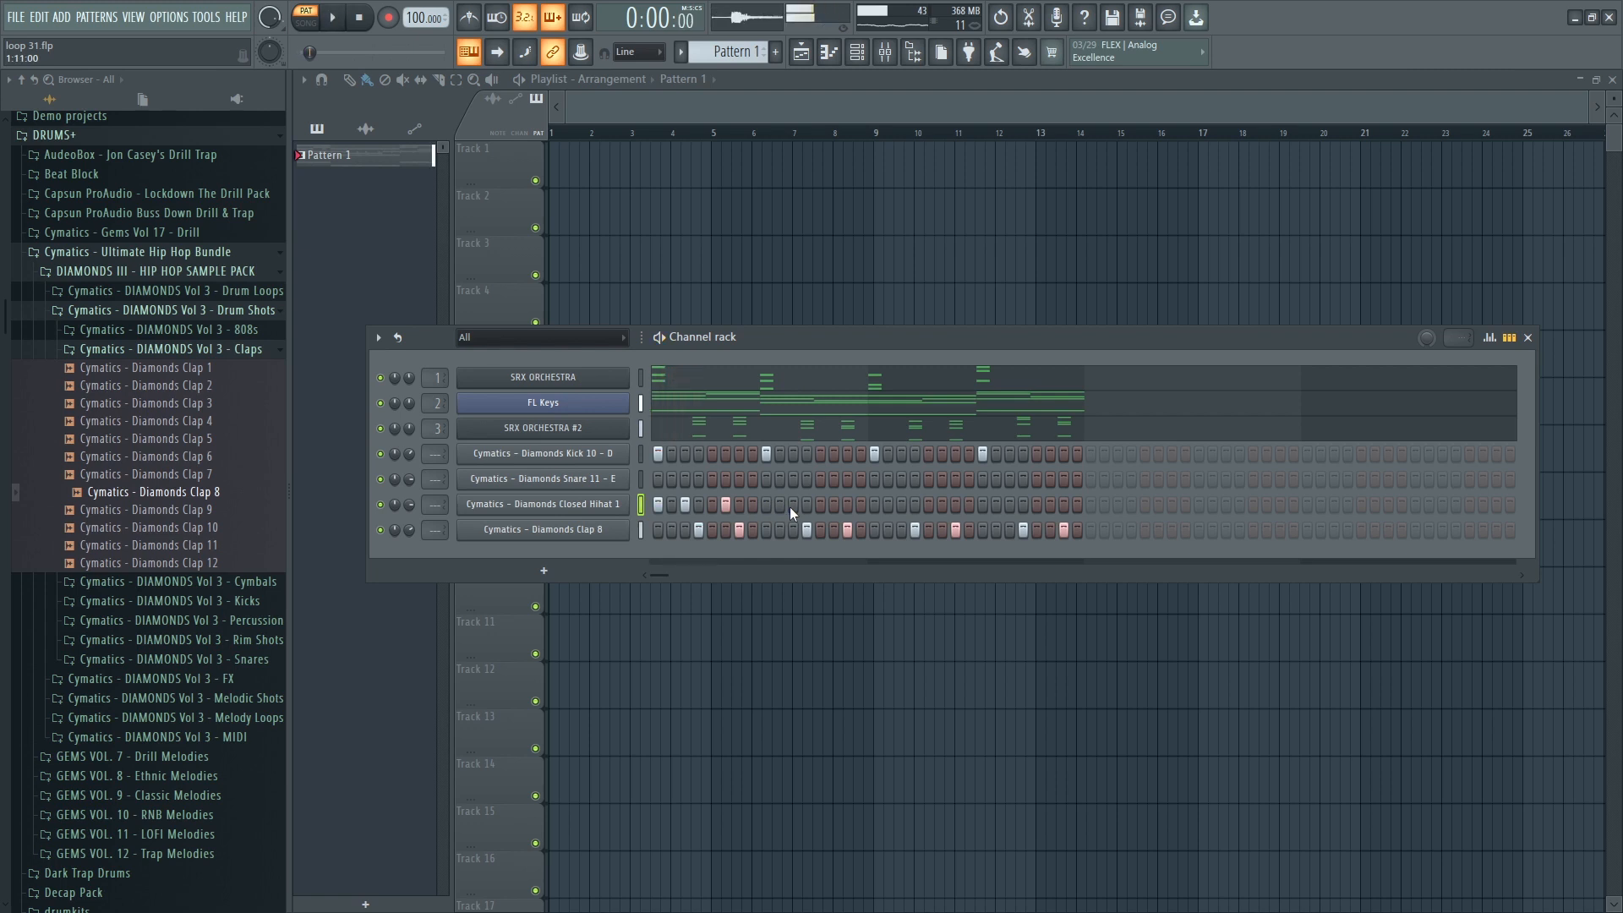
{"action": "left_click", "coordinate": [793, 506]}
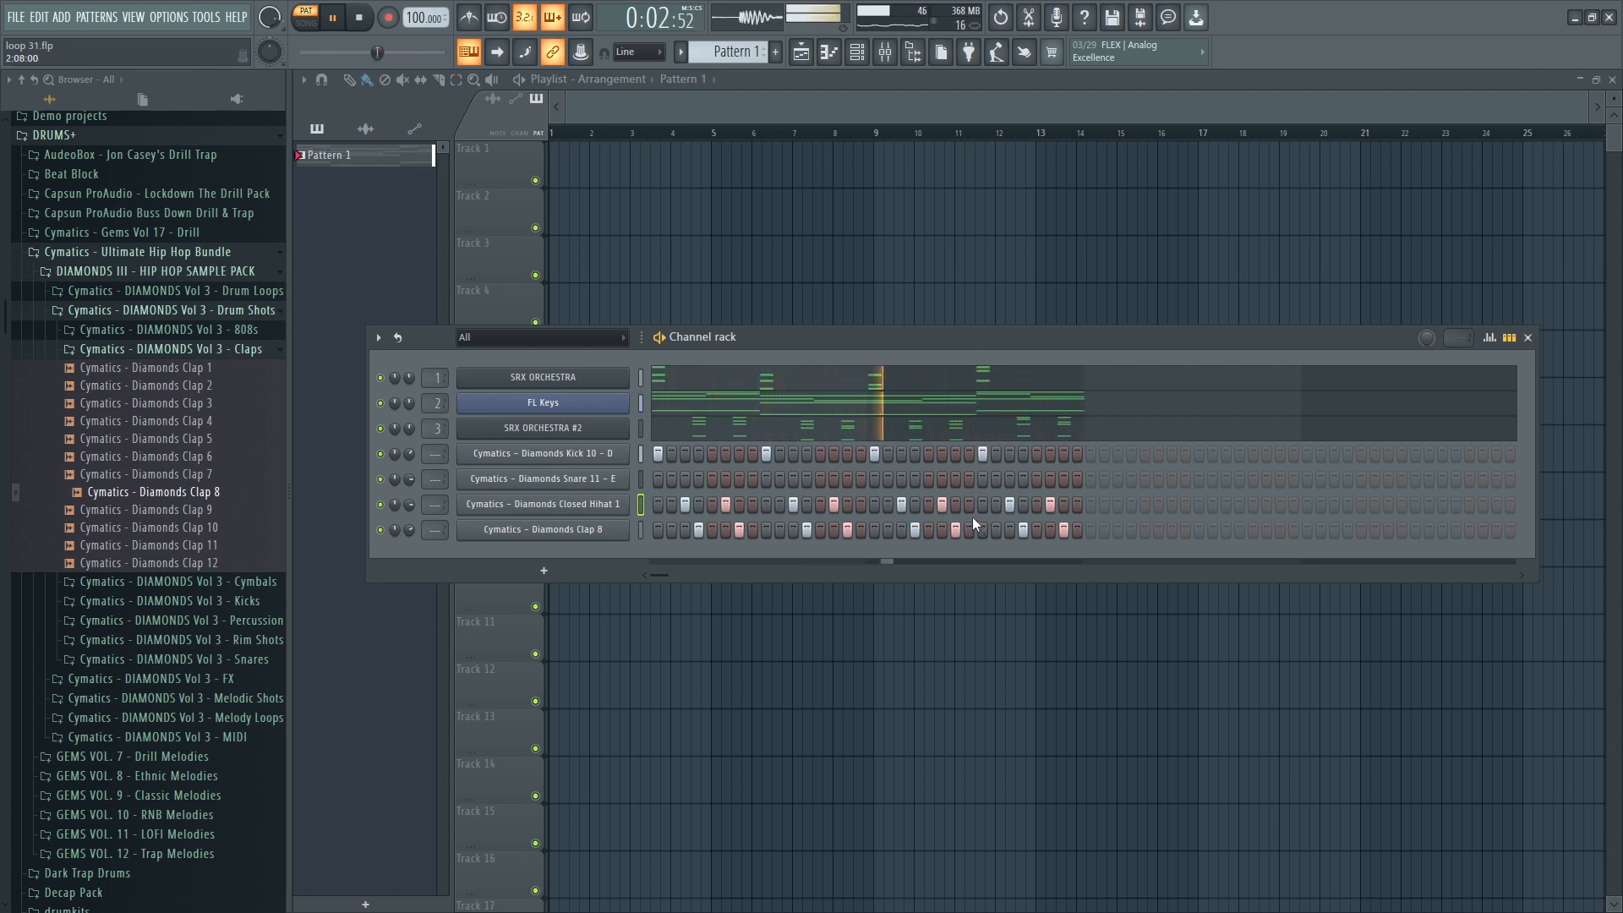
Audition Cymatics - Diamonds Clap 9 and Clap 7 against the playing pattern.
{"action": "left_click", "coordinate": [188, 513]}
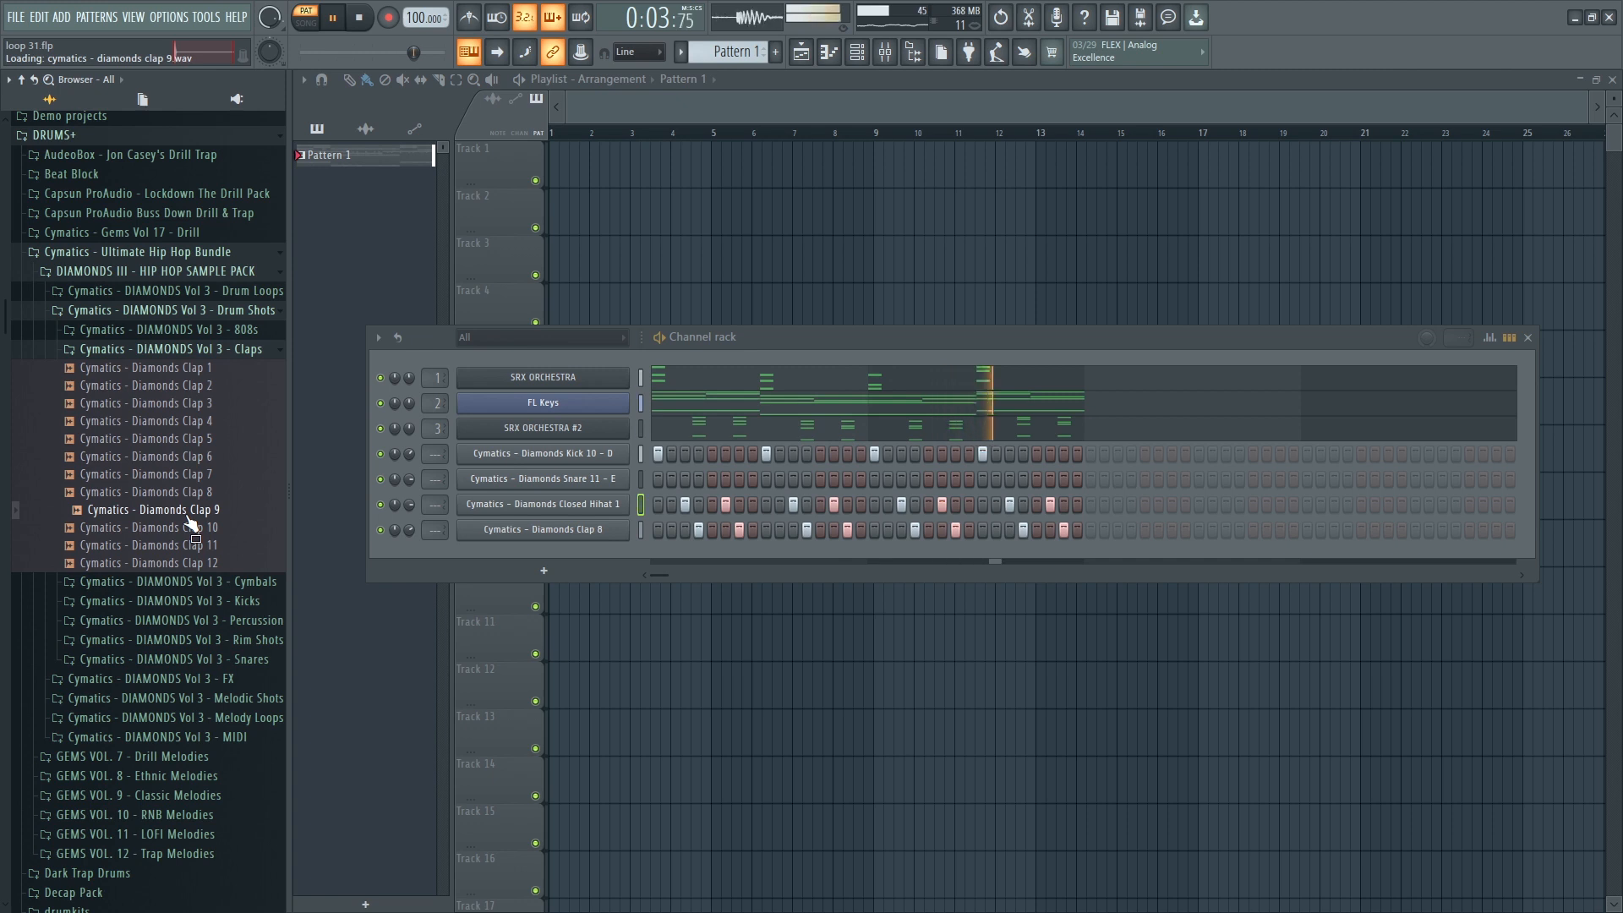
{"action": "left_click", "coordinate": [194, 474]}
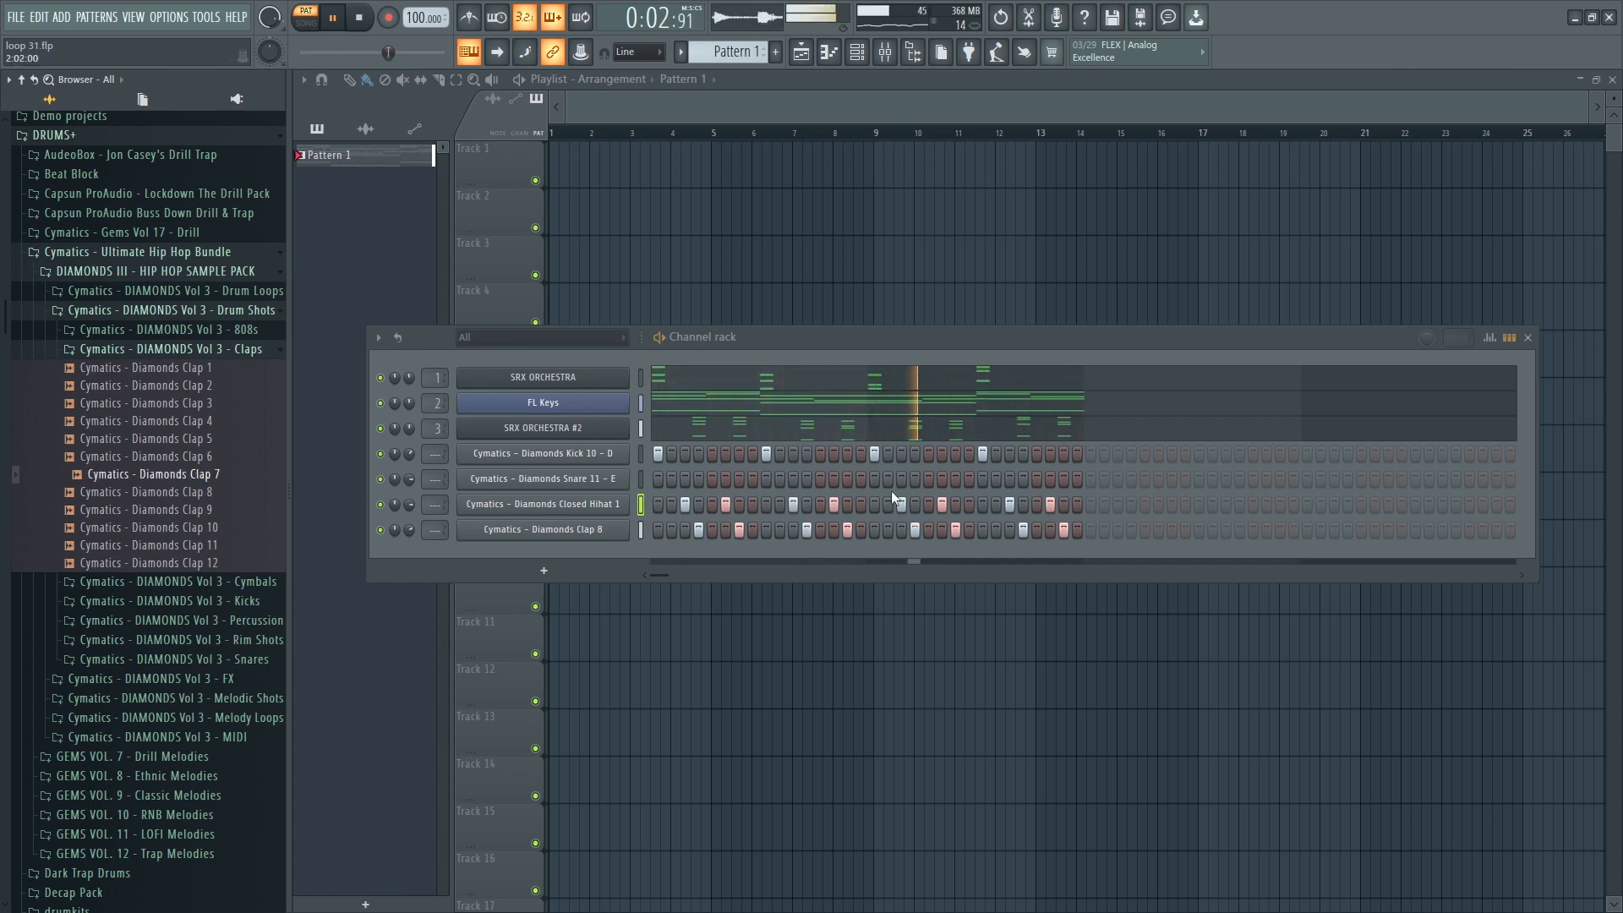
Place Snare 11 - E hits on steps 4 and 28 and lower the snare channel's volume.
{"action": "left_click", "coordinate": [698, 479]}
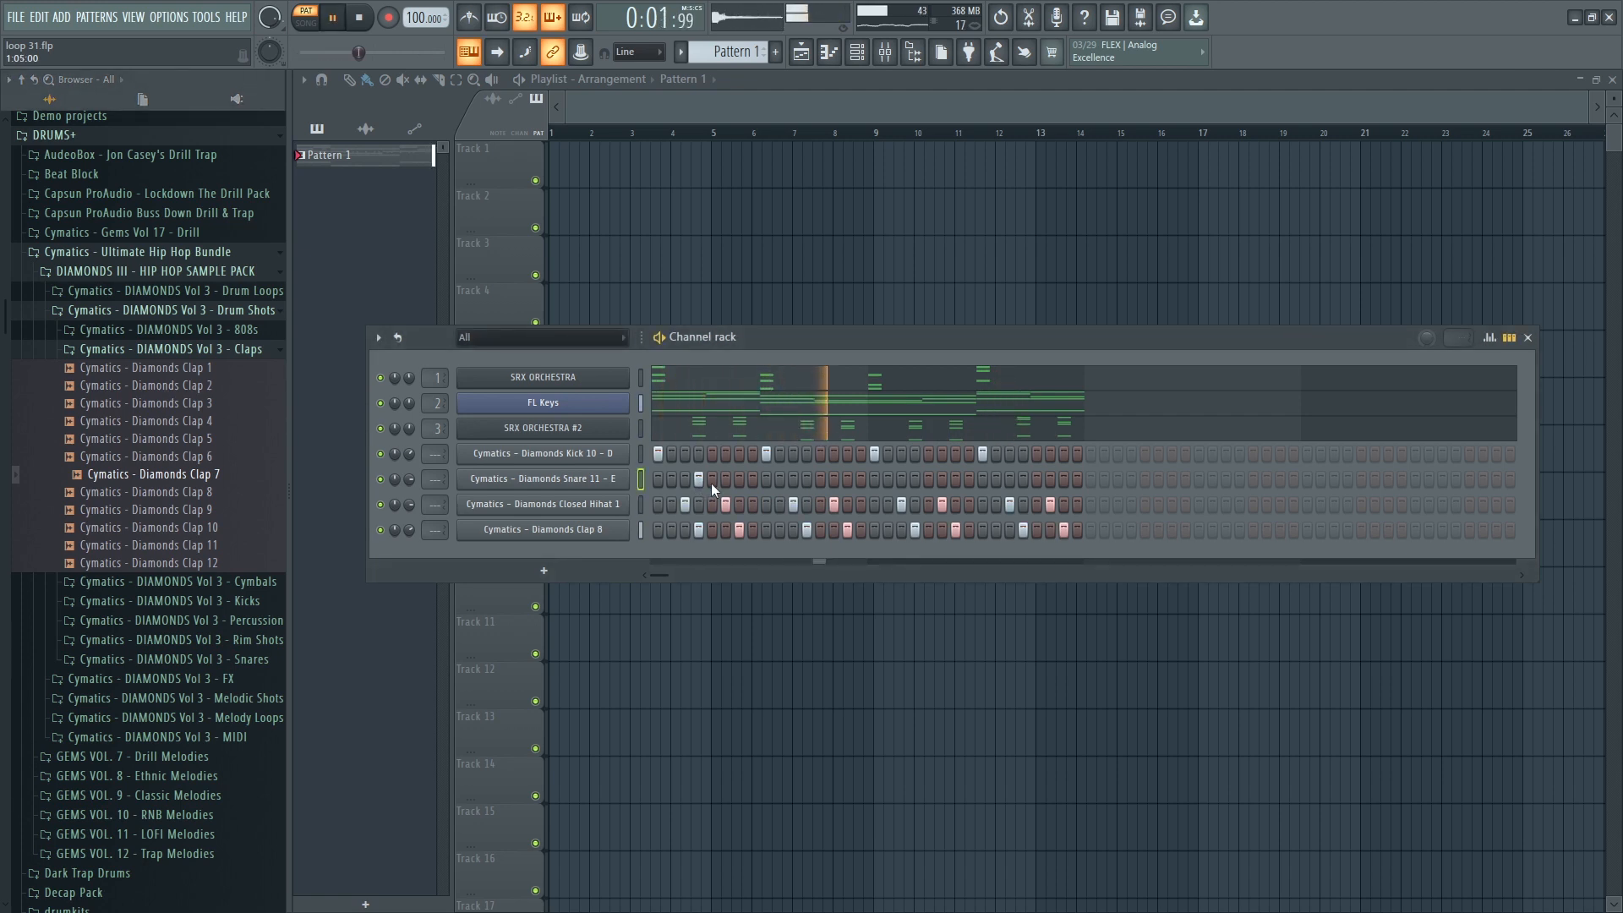
{"action": "left_click", "coordinate": [1023, 479]}
{"action": "left_click_drag", "start_coordinate": [406, 481], "coordinate": [405, 500]}
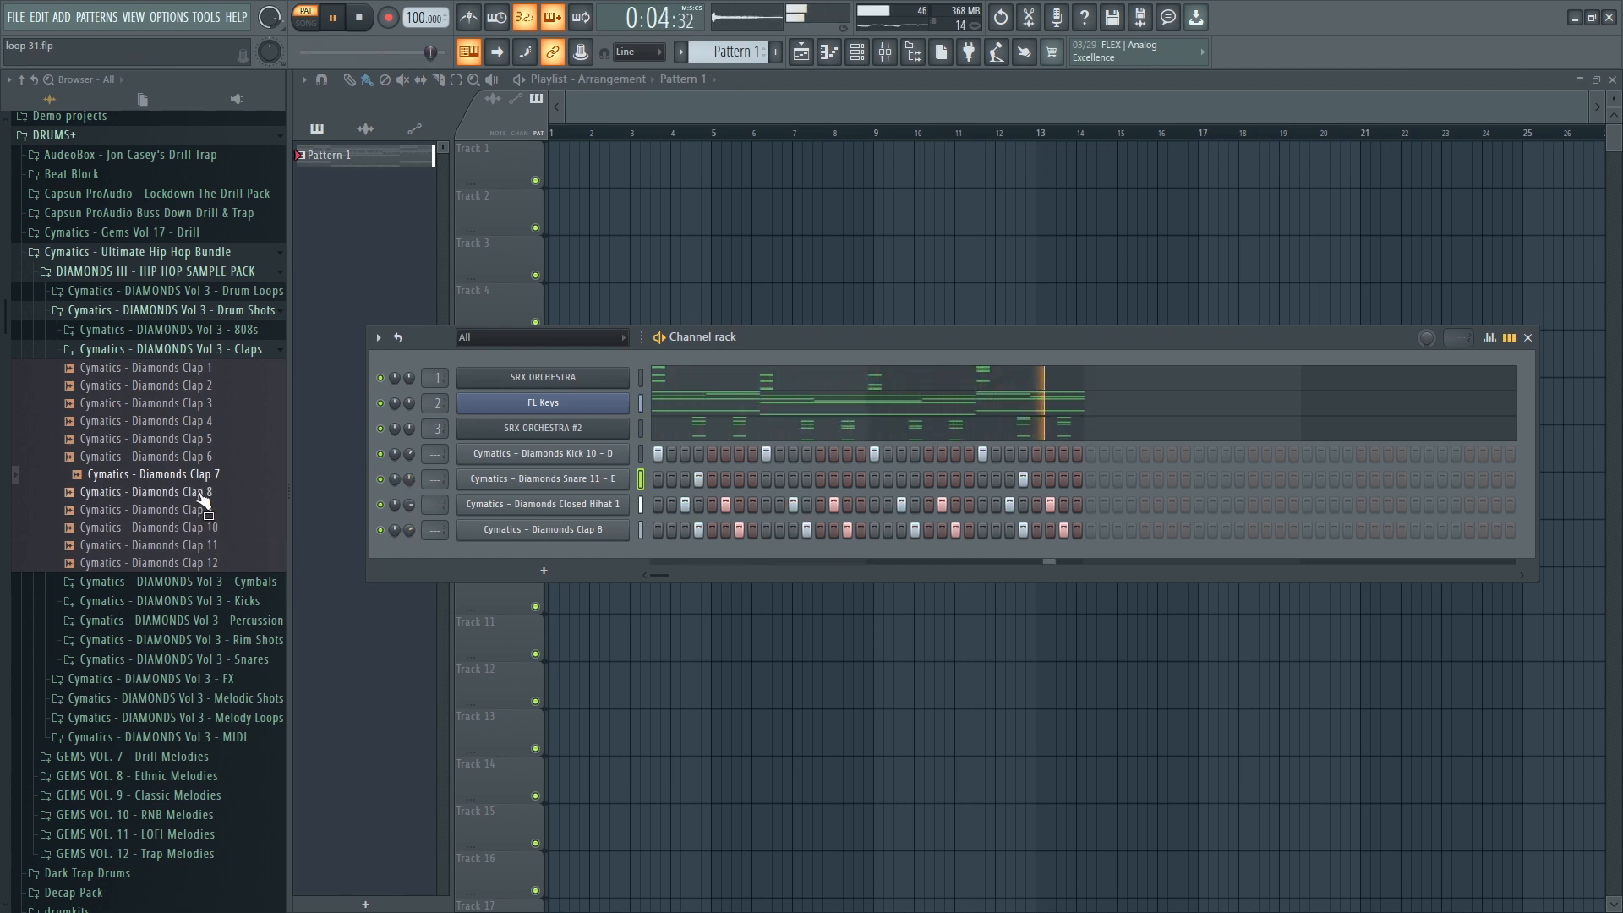
Close the Claps folder and audition the Cymatics - Diamonds Percussion samples from the DIAMONDS Vol 3 Percussion folder over the pattern.
{"action": "left_click", "coordinate": [226, 352]}
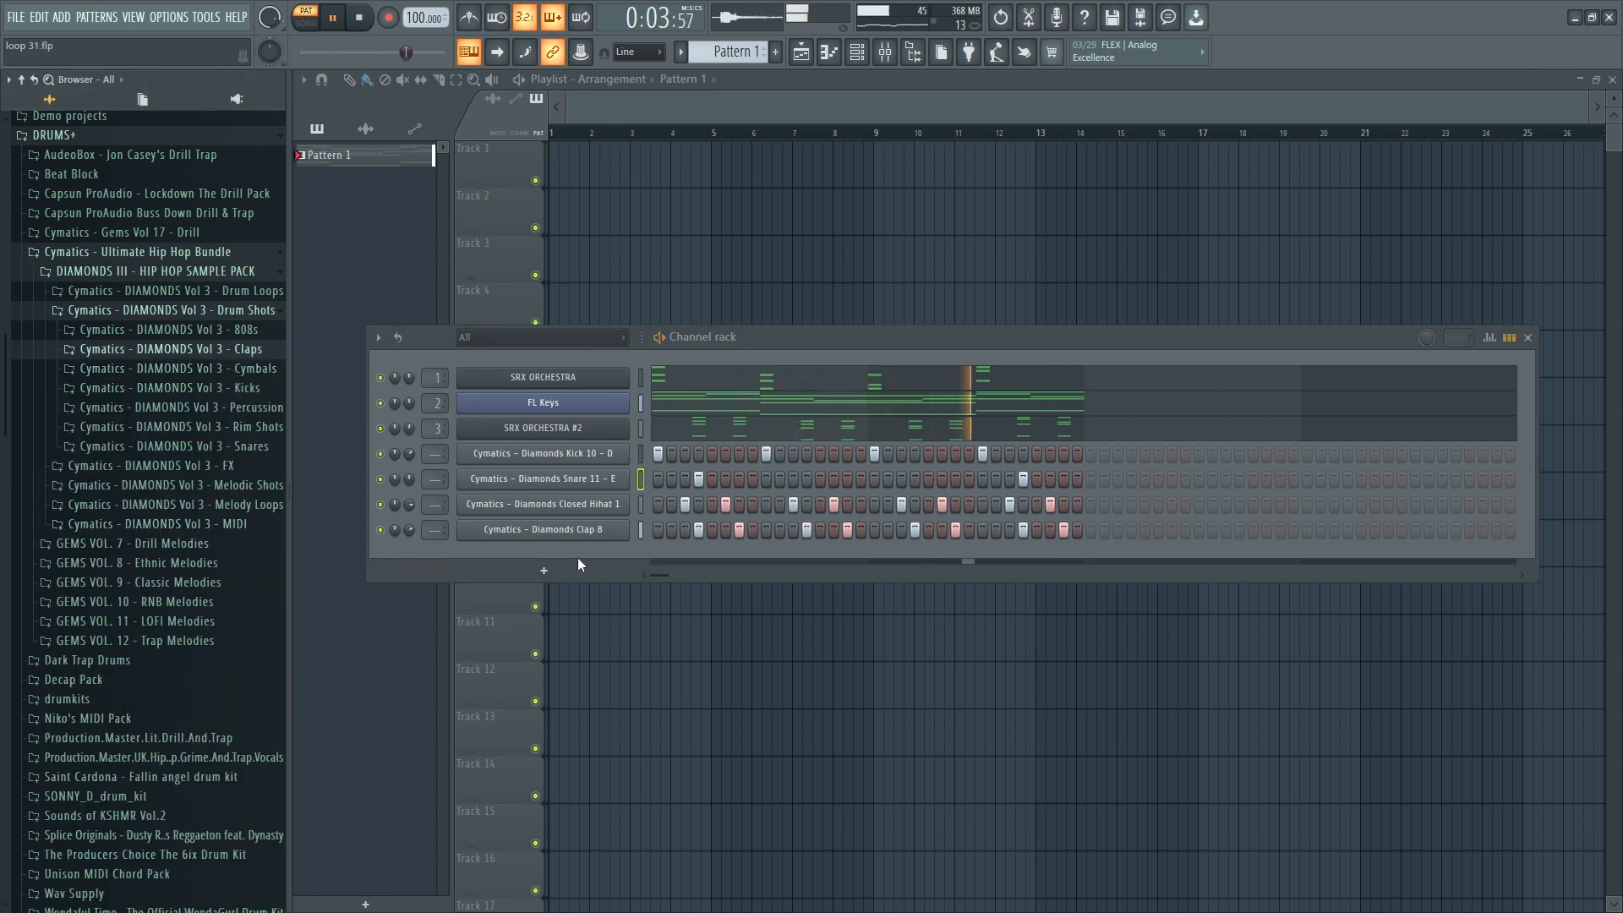
{"action": "left_click", "coordinate": [247, 407]}
{"action": "left_click", "coordinate": [233, 446]}
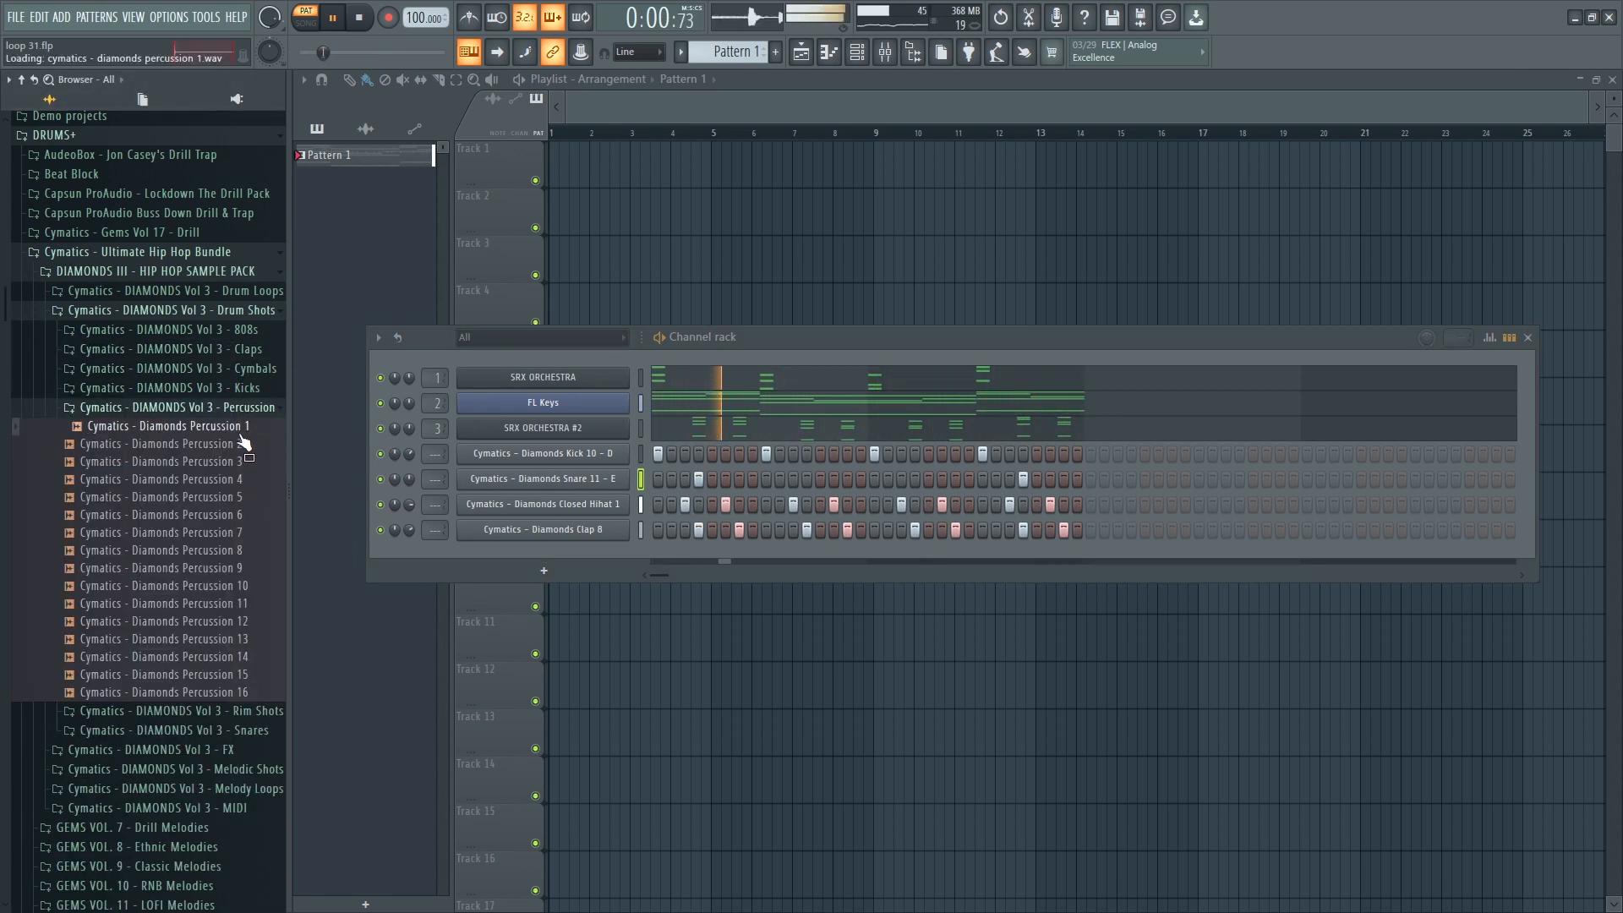
{"action": "key", "text": "space"}
{"action": "left_click", "coordinate": [234, 462]}
{"action": "left_click", "coordinate": [232, 479]}
{"action": "left_click", "coordinate": [229, 497]}
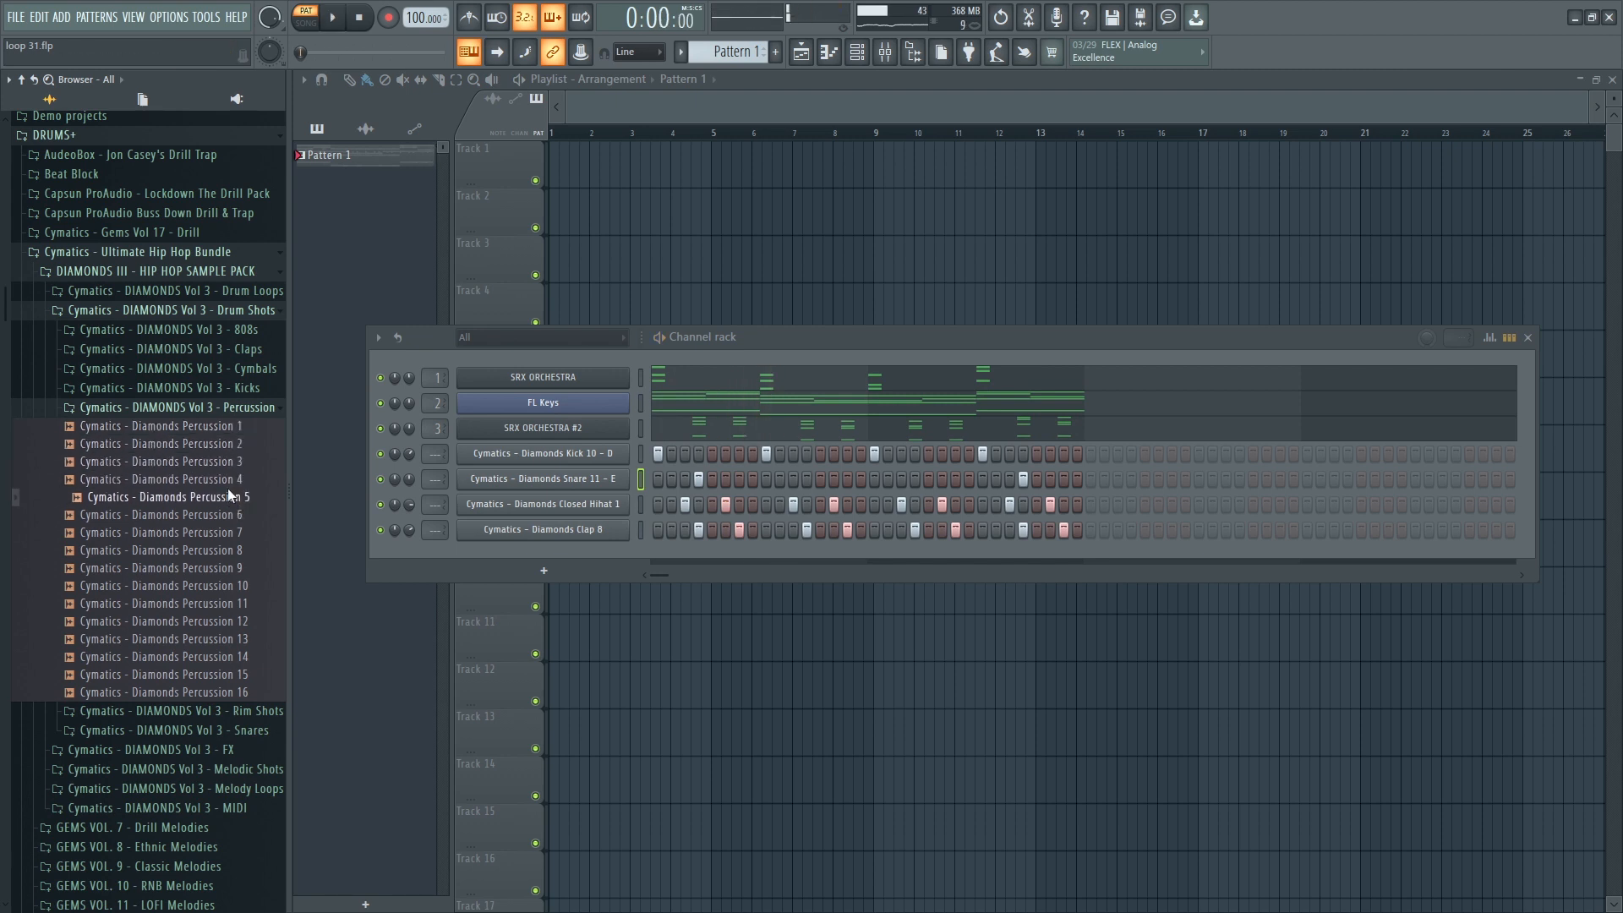
{"action": "left_click", "coordinate": [229, 513]}
{"action": "left_click", "coordinate": [230, 532]}
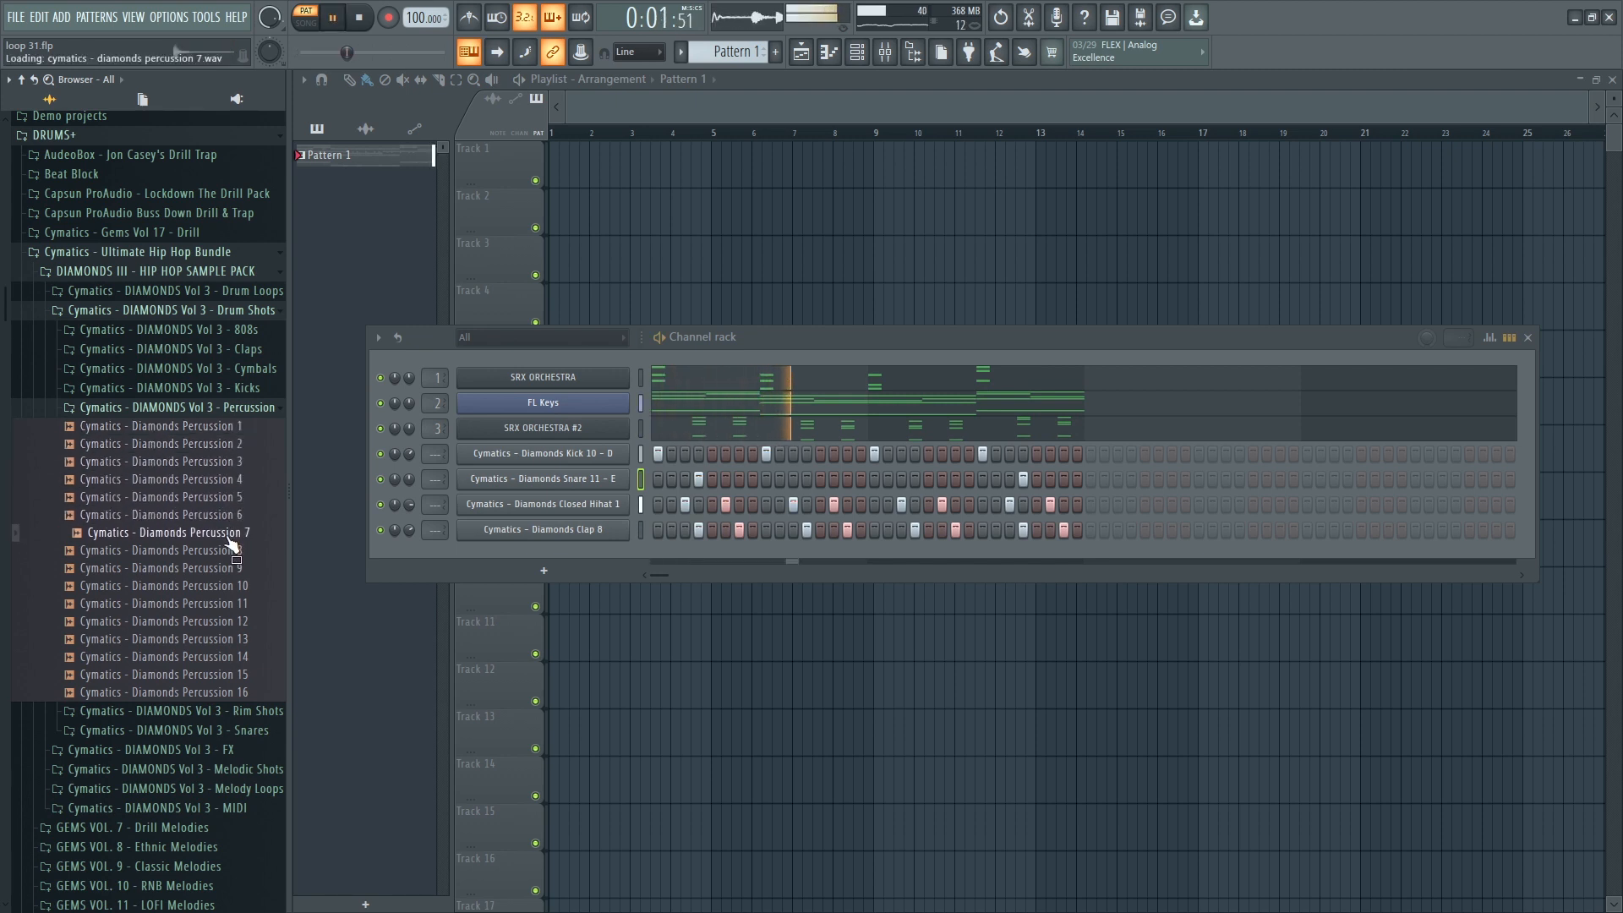
{"action": "left_click", "coordinate": [231, 550]}
{"action": "left_click", "coordinate": [232, 568]}
{"action": "left_click", "coordinate": [233, 585]}
{"action": "left_click", "coordinate": [231, 604]}
{"action": "left_click", "coordinate": [231, 621]}
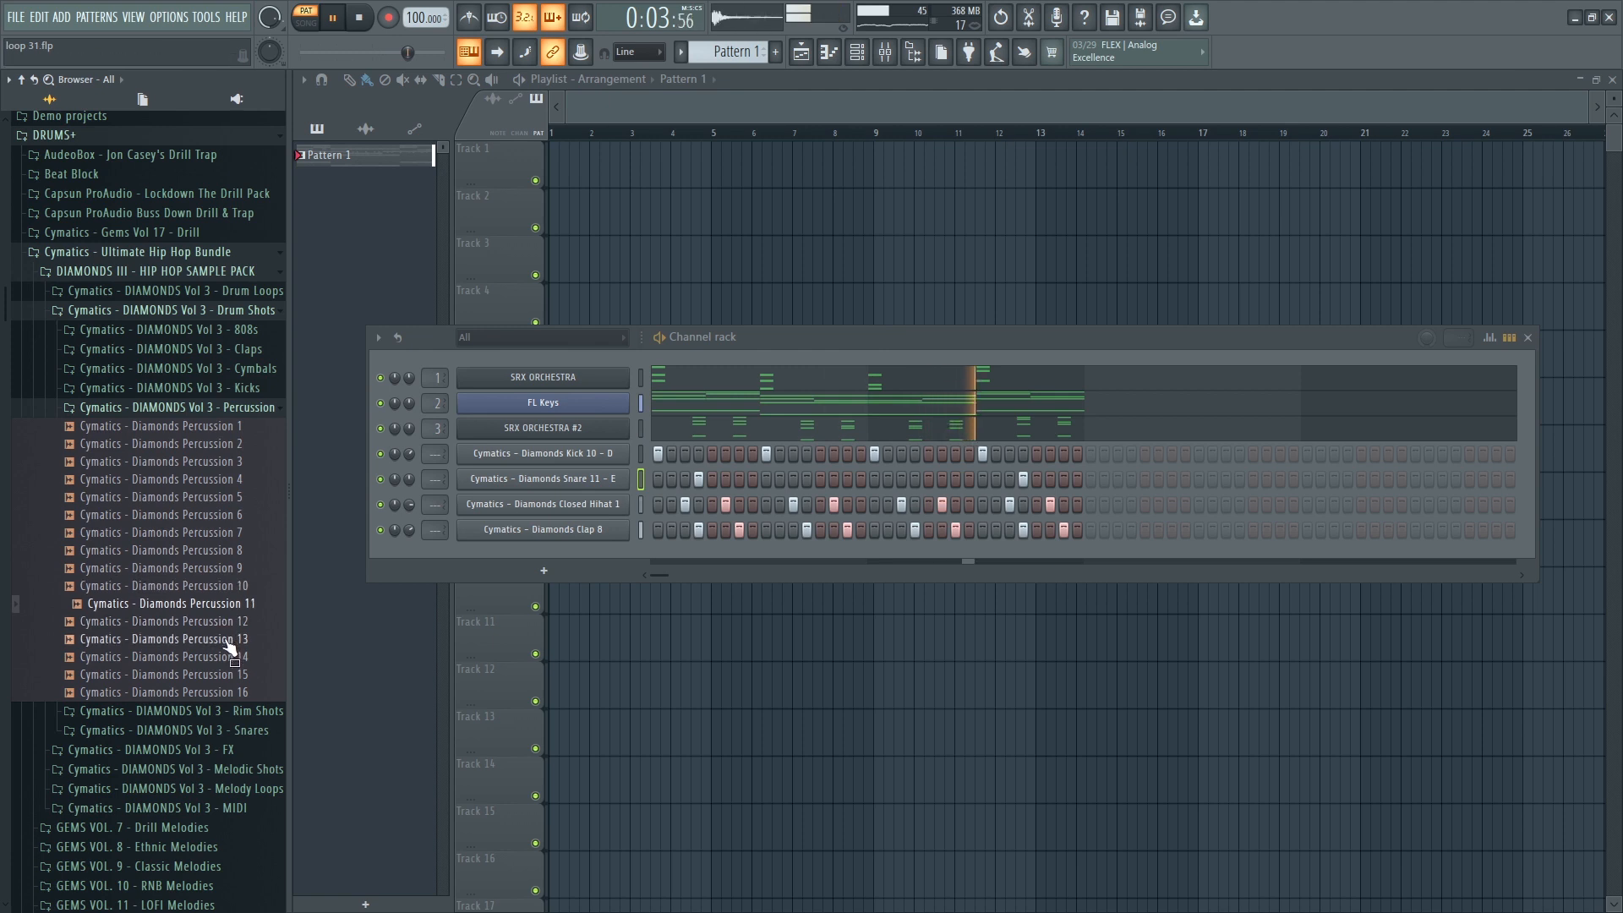
Audition Cymatics Diamonds Percussion samples 13, 15 and 16 against the playing pattern and collapse their folder.
{"action": "left_click", "coordinate": [230, 639]}
{"action": "left_click", "coordinate": [228, 677]}
{"action": "left_click", "coordinate": [230, 694]}
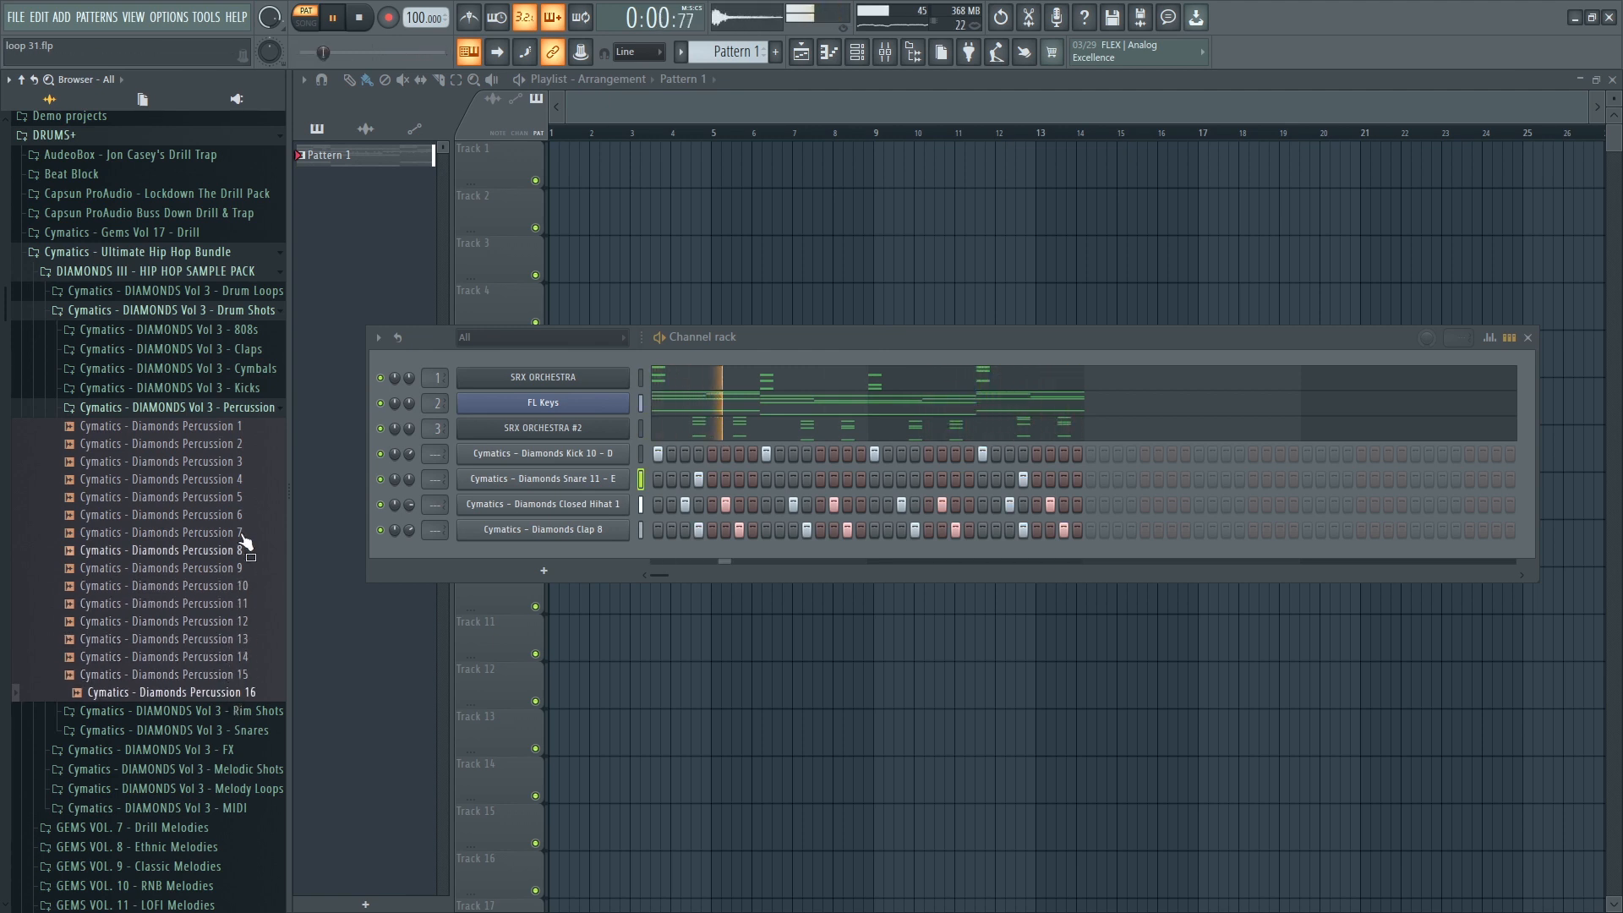
{"action": "left_click", "coordinate": [228, 406]}
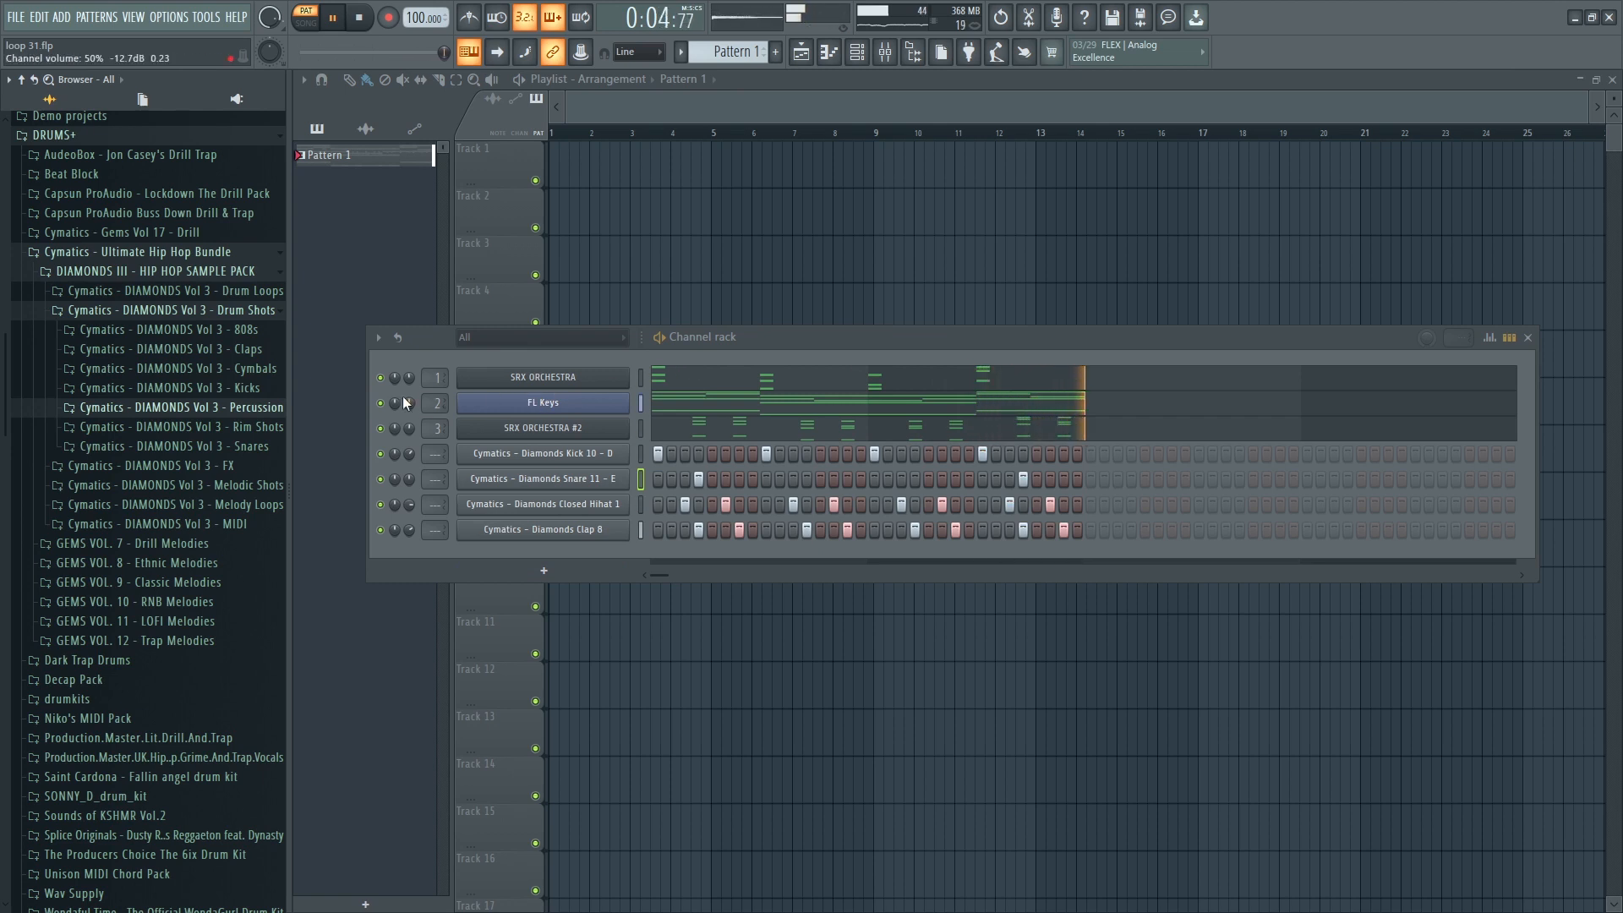
Set the first SRX ORCHESTRA channel's volume to 61% and move the channel rack higher over the playlist.
{"action": "left_click_drag", "start_coordinate": [406, 384], "coordinate": [406, 378]}
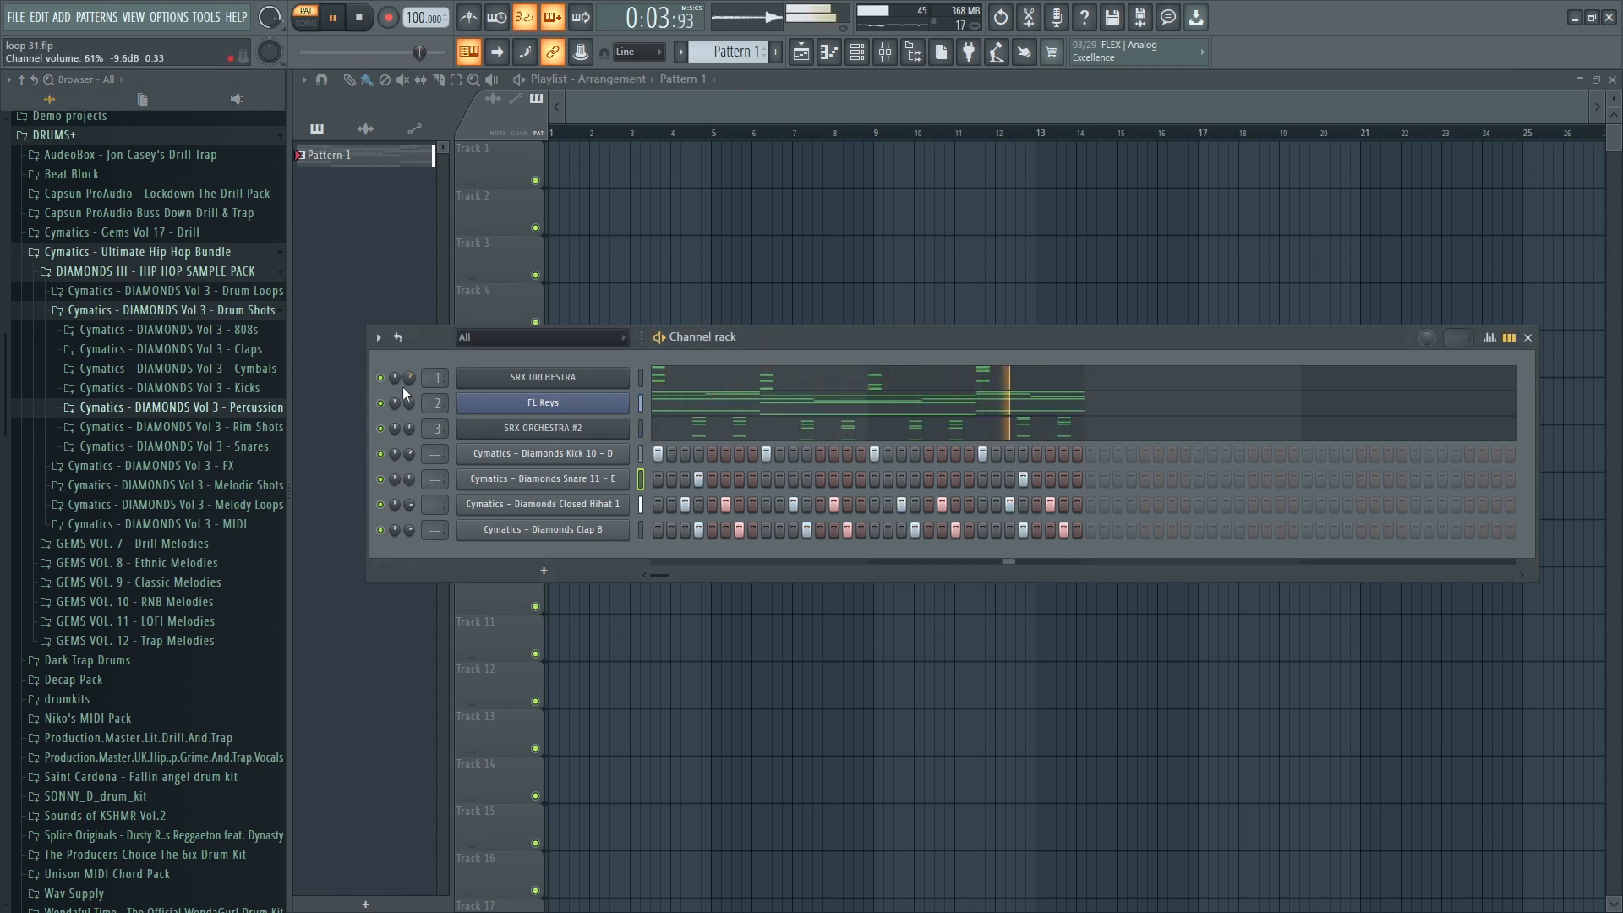
{"action": "left_click_drag", "start_coordinate": [860, 343], "coordinate": [846, 242]}
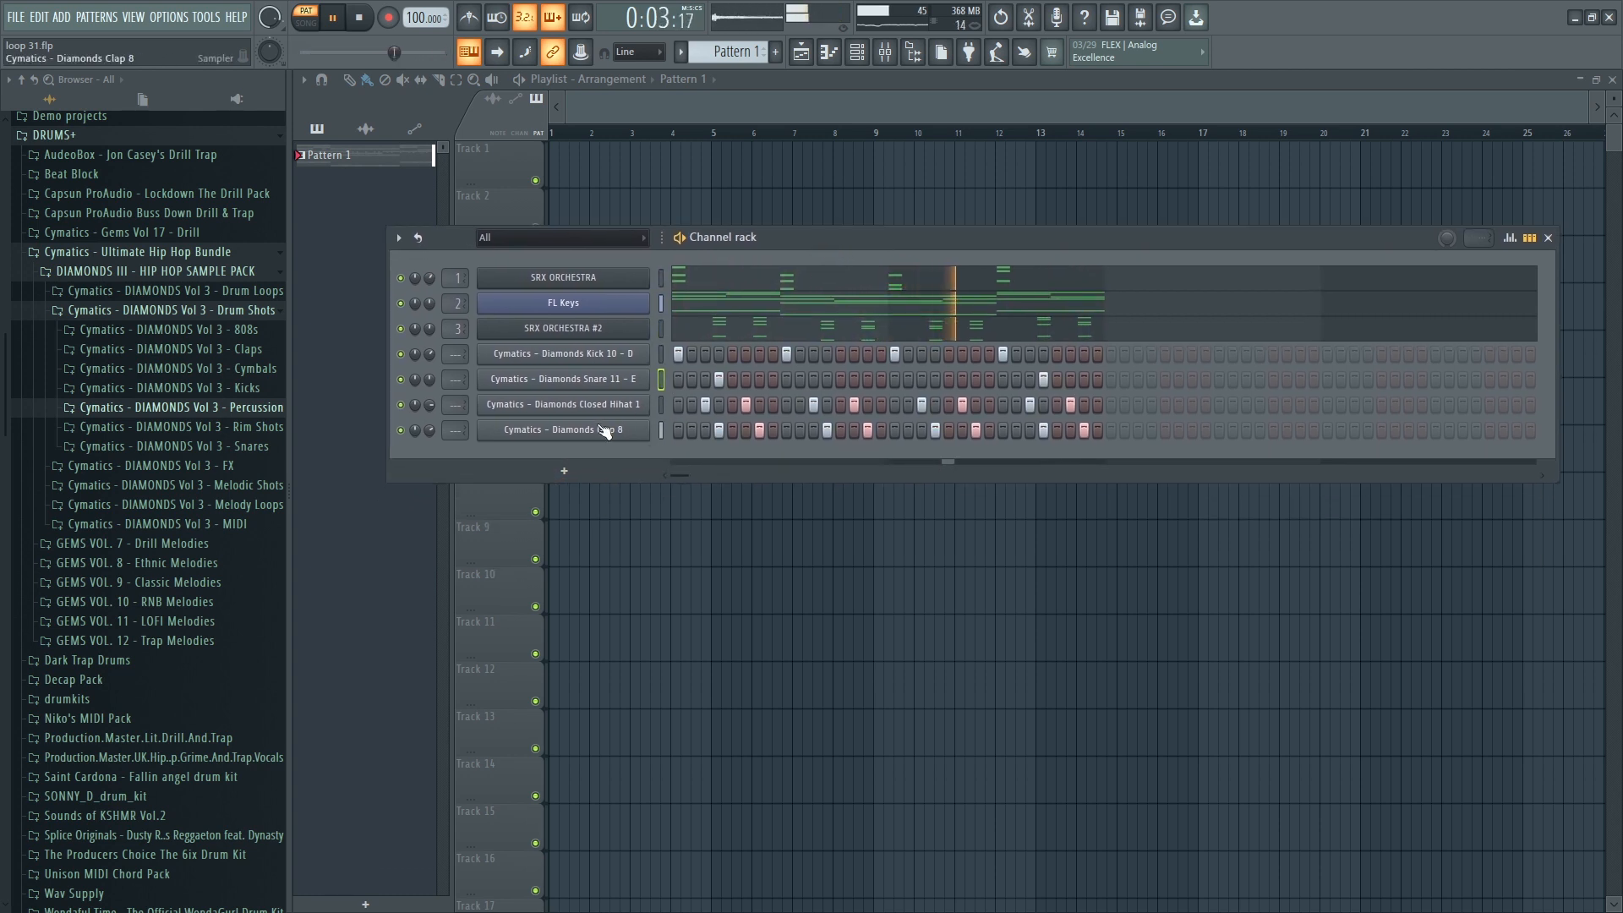
Add an Electra channel and load the 3Dirty Legato MF preset from its Lead category.
{"action": "left_click", "coordinate": [558, 472]}
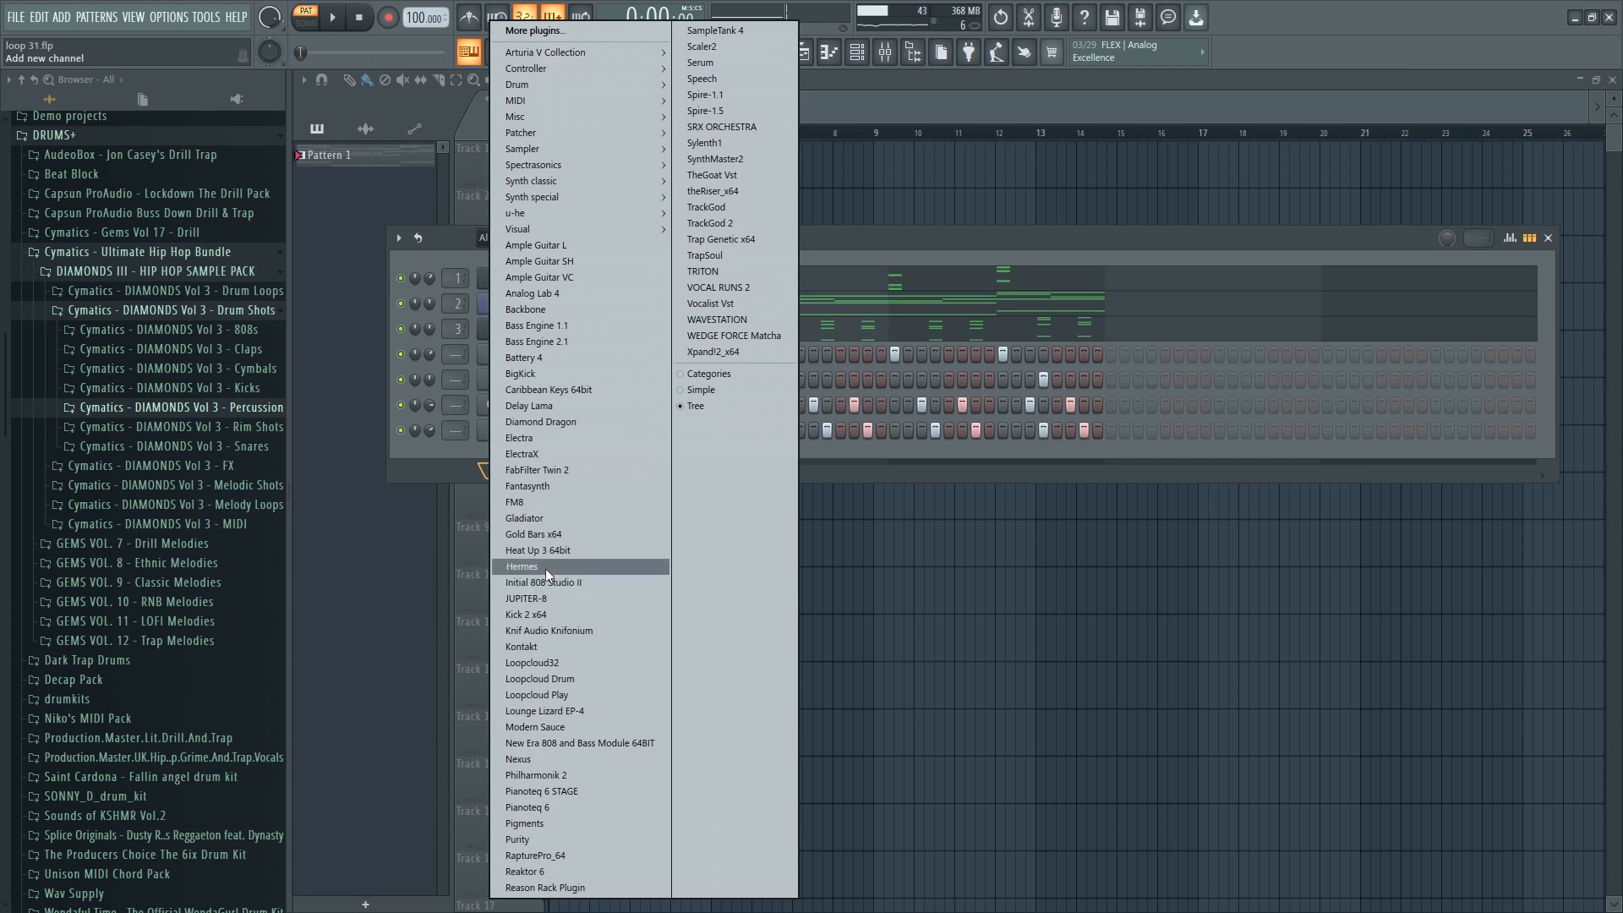
{"action": "left_click", "coordinate": [564, 440]}
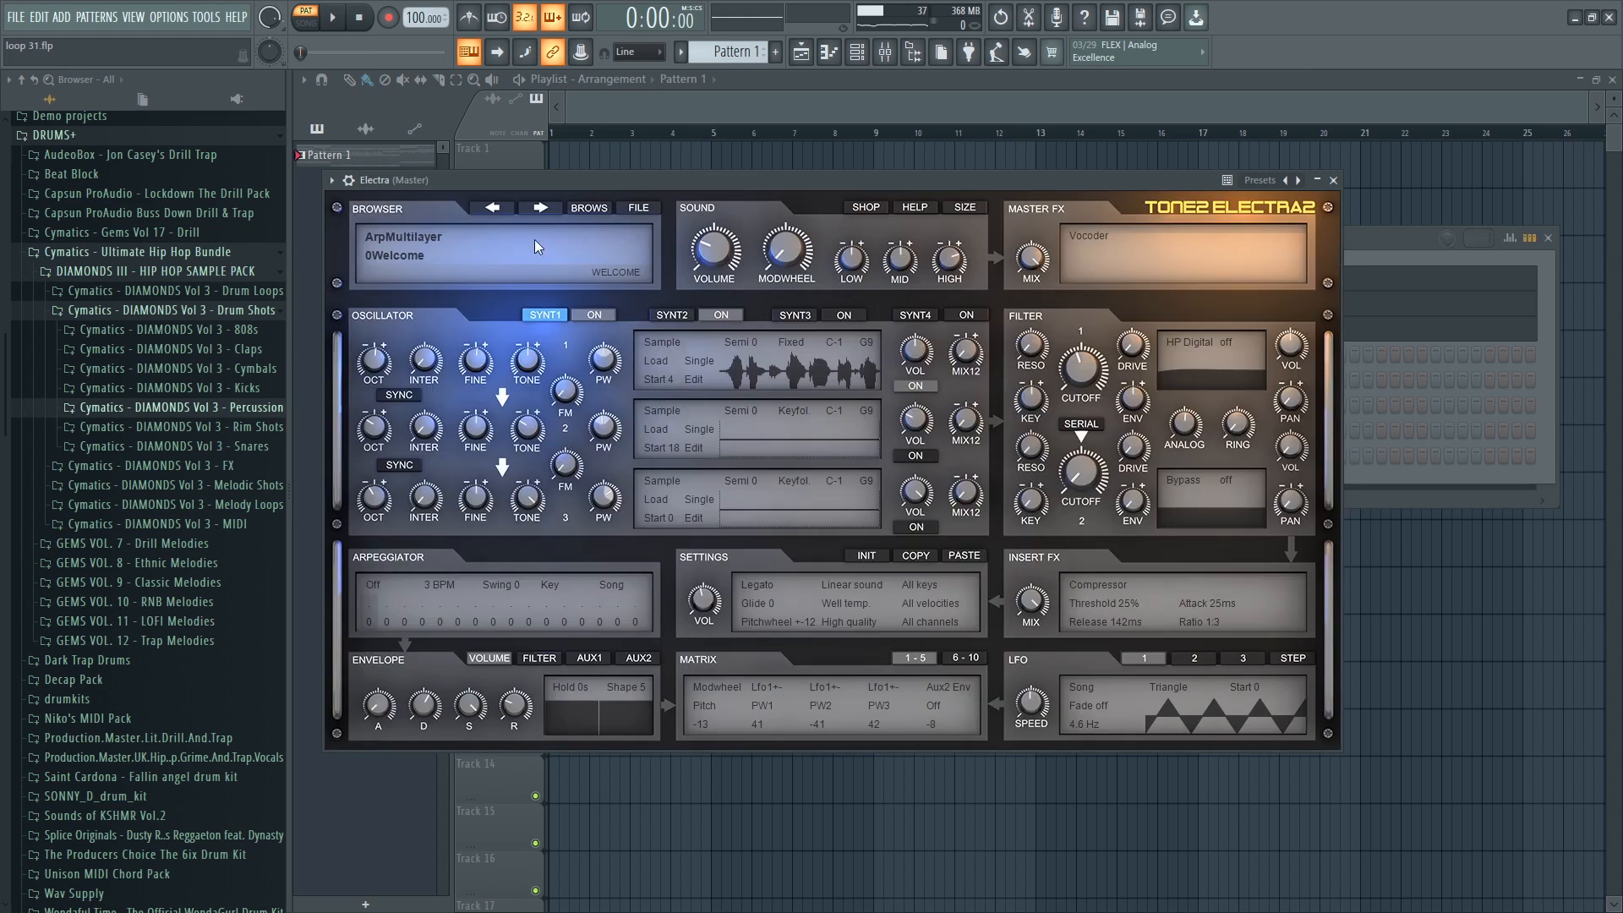
{"action": "left_click", "coordinate": [428, 241]}
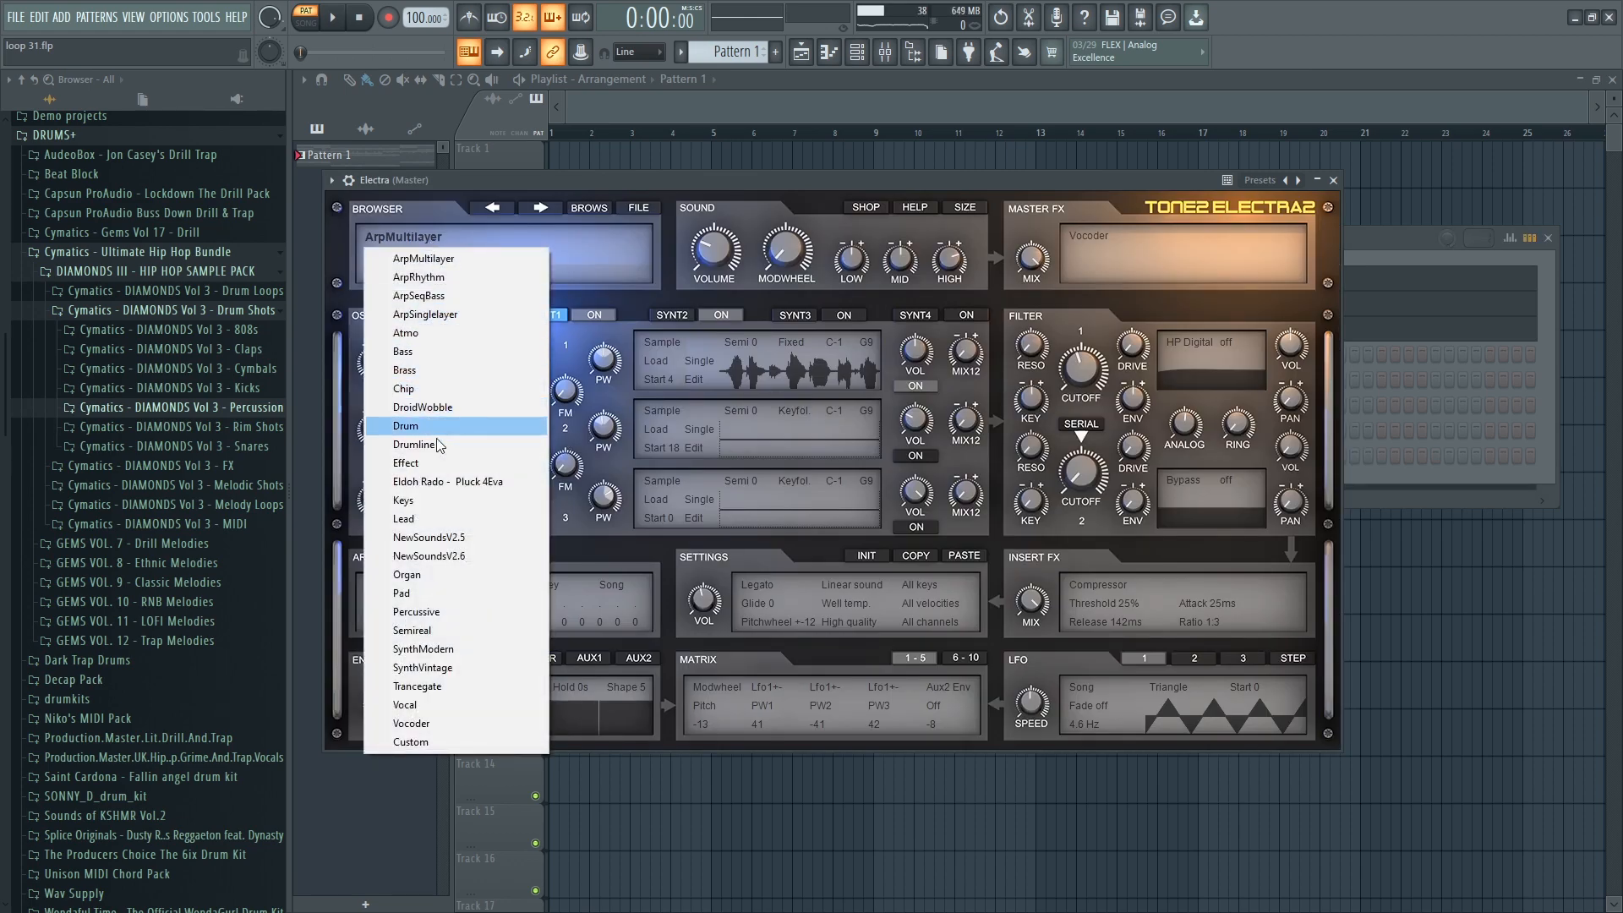
{"action": "left_click", "coordinate": [404, 518]}
{"action": "left_click", "coordinate": [423, 253]}
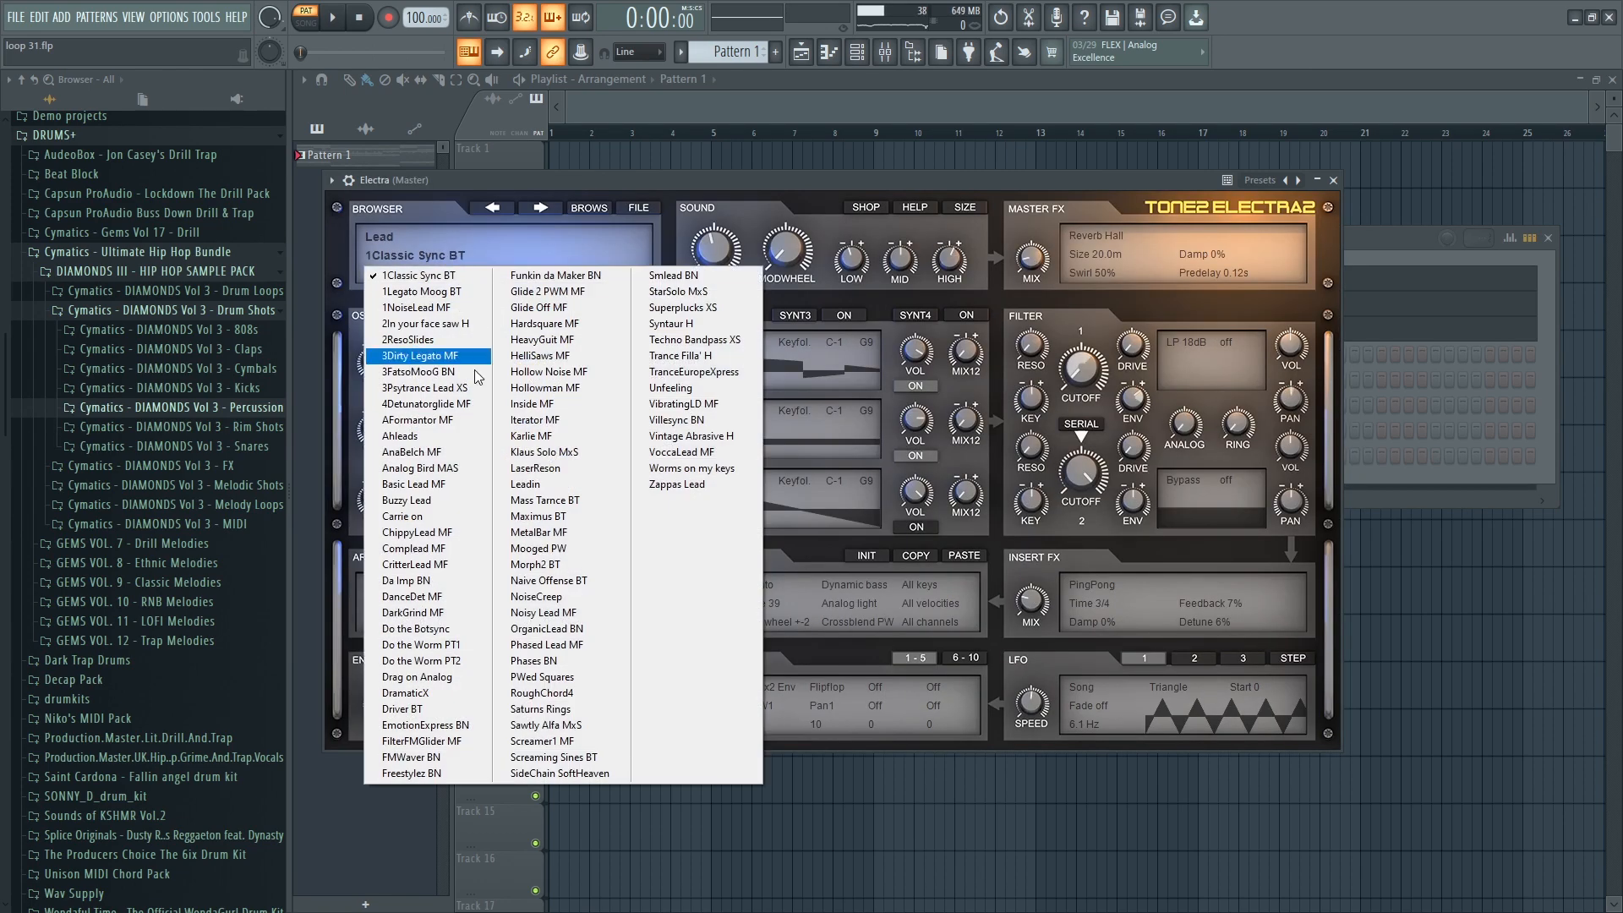
{"action": "left_click", "coordinate": [450, 356]}
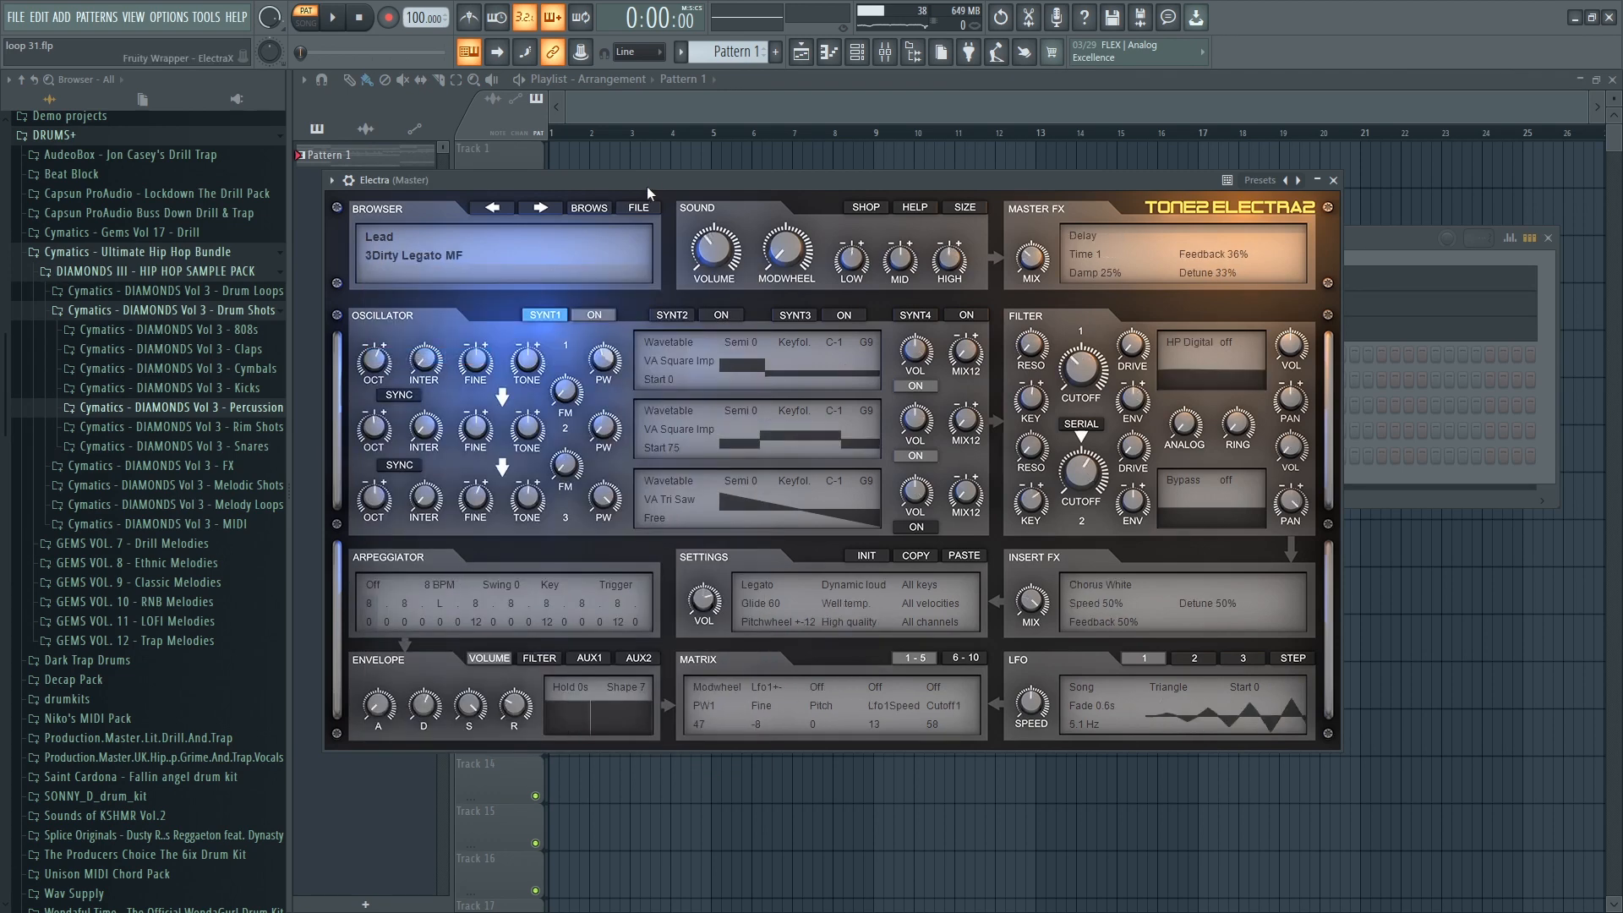
Move the Electra window off the channel rack, show its wrapper settings and close the plugin.
{"action": "left_click_drag", "start_coordinate": [647, 186], "coordinate": [648, 362]}
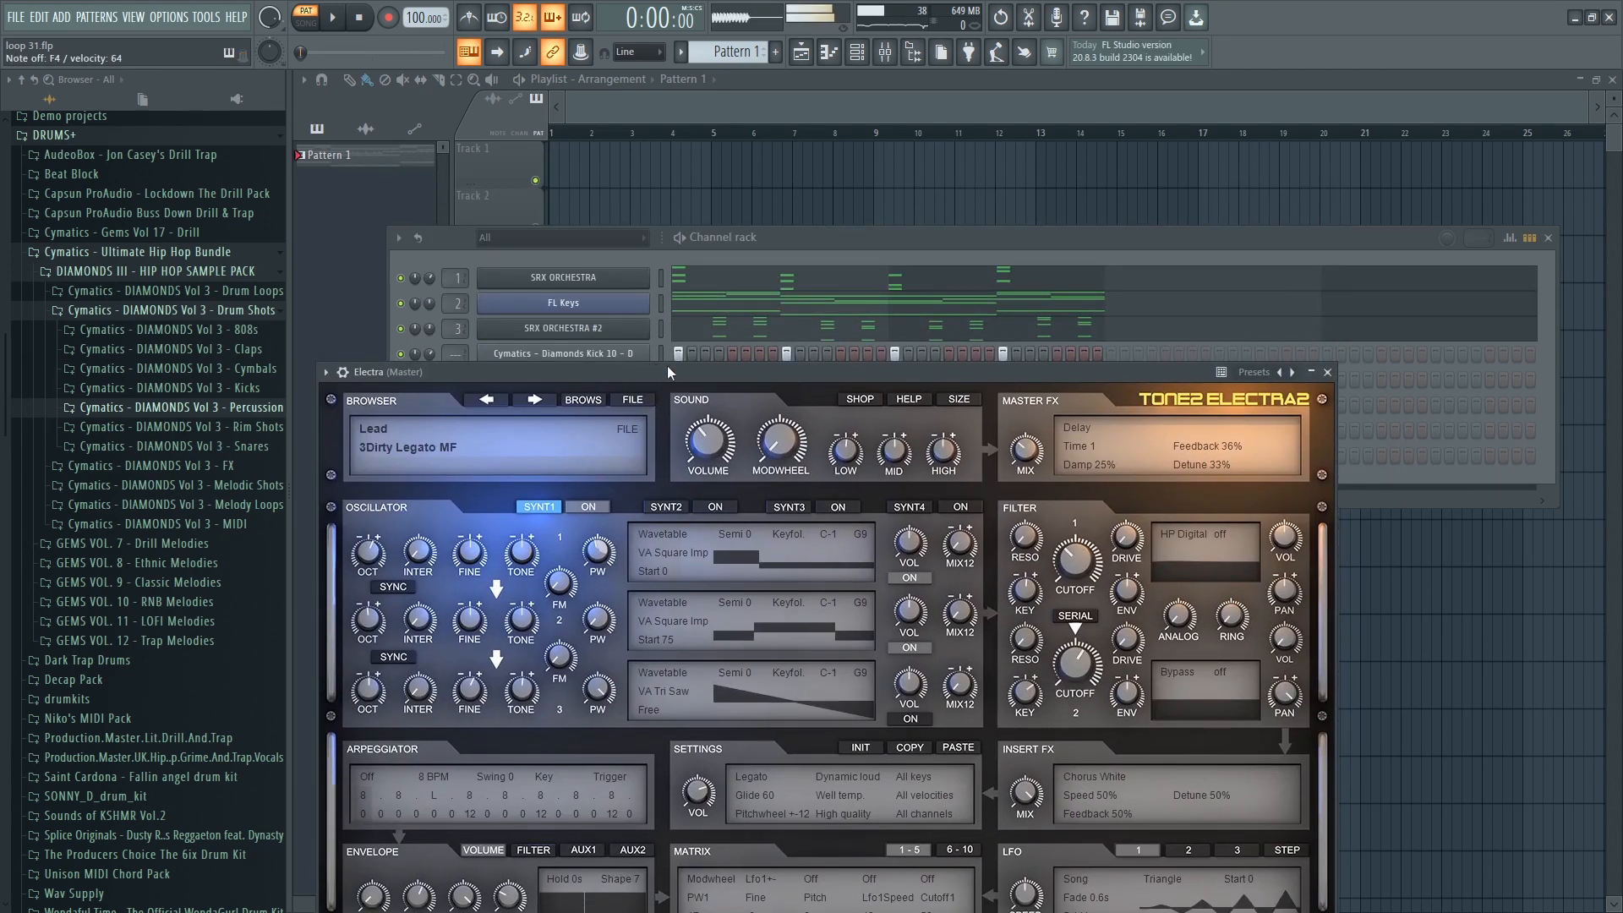
{"action": "left_click", "coordinate": [344, 373]}
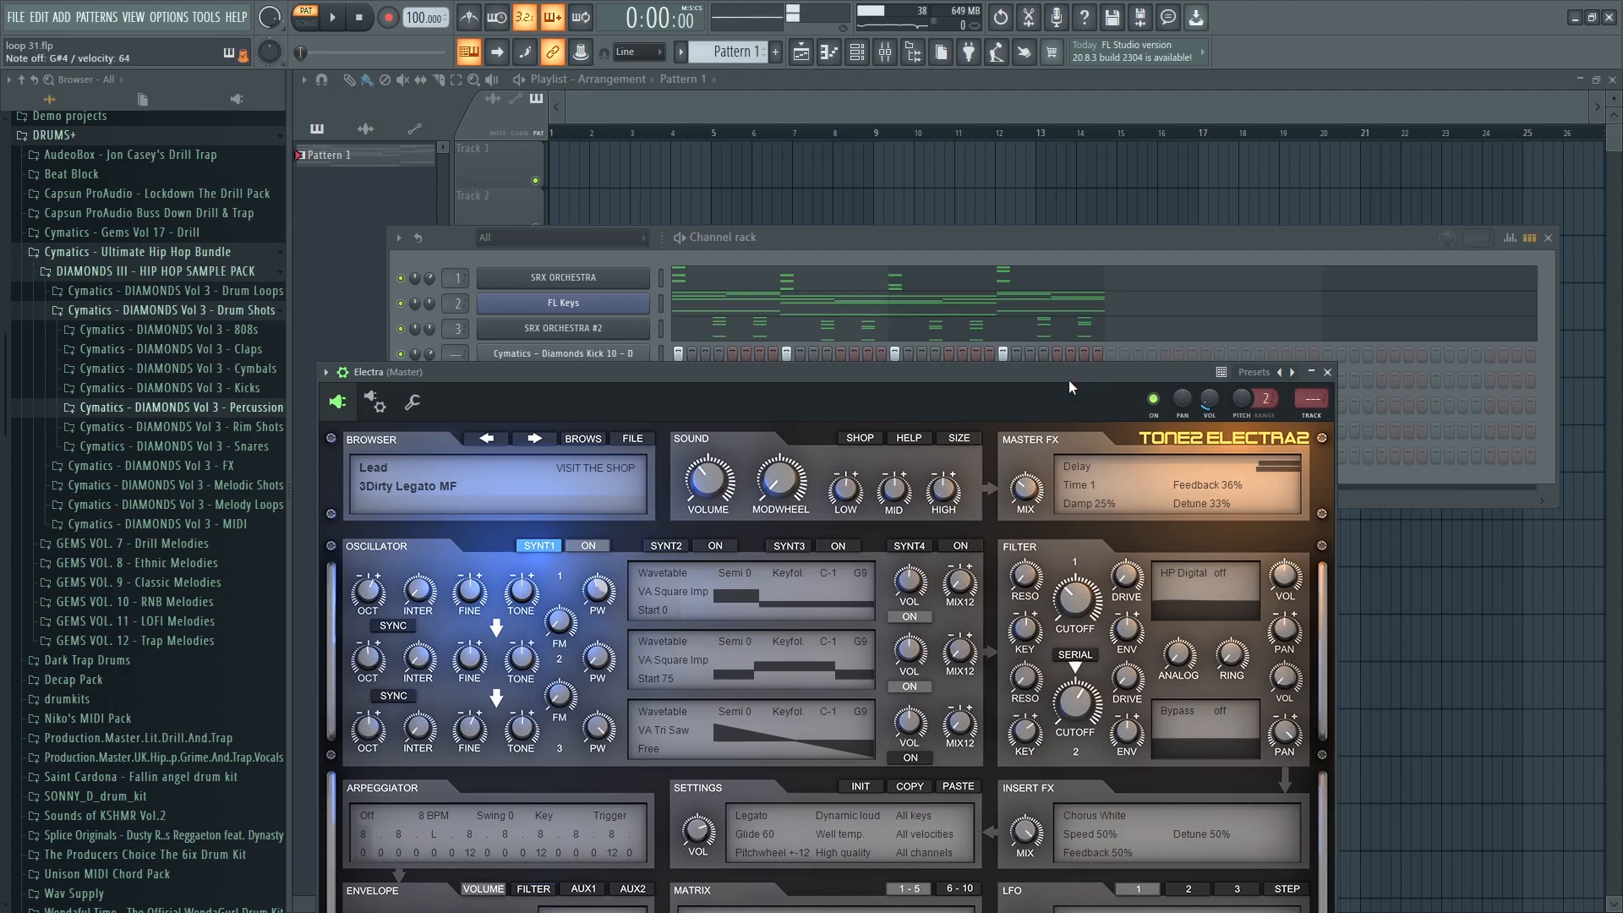
{"action": "left_click", "coordinate": [1329, 373]}
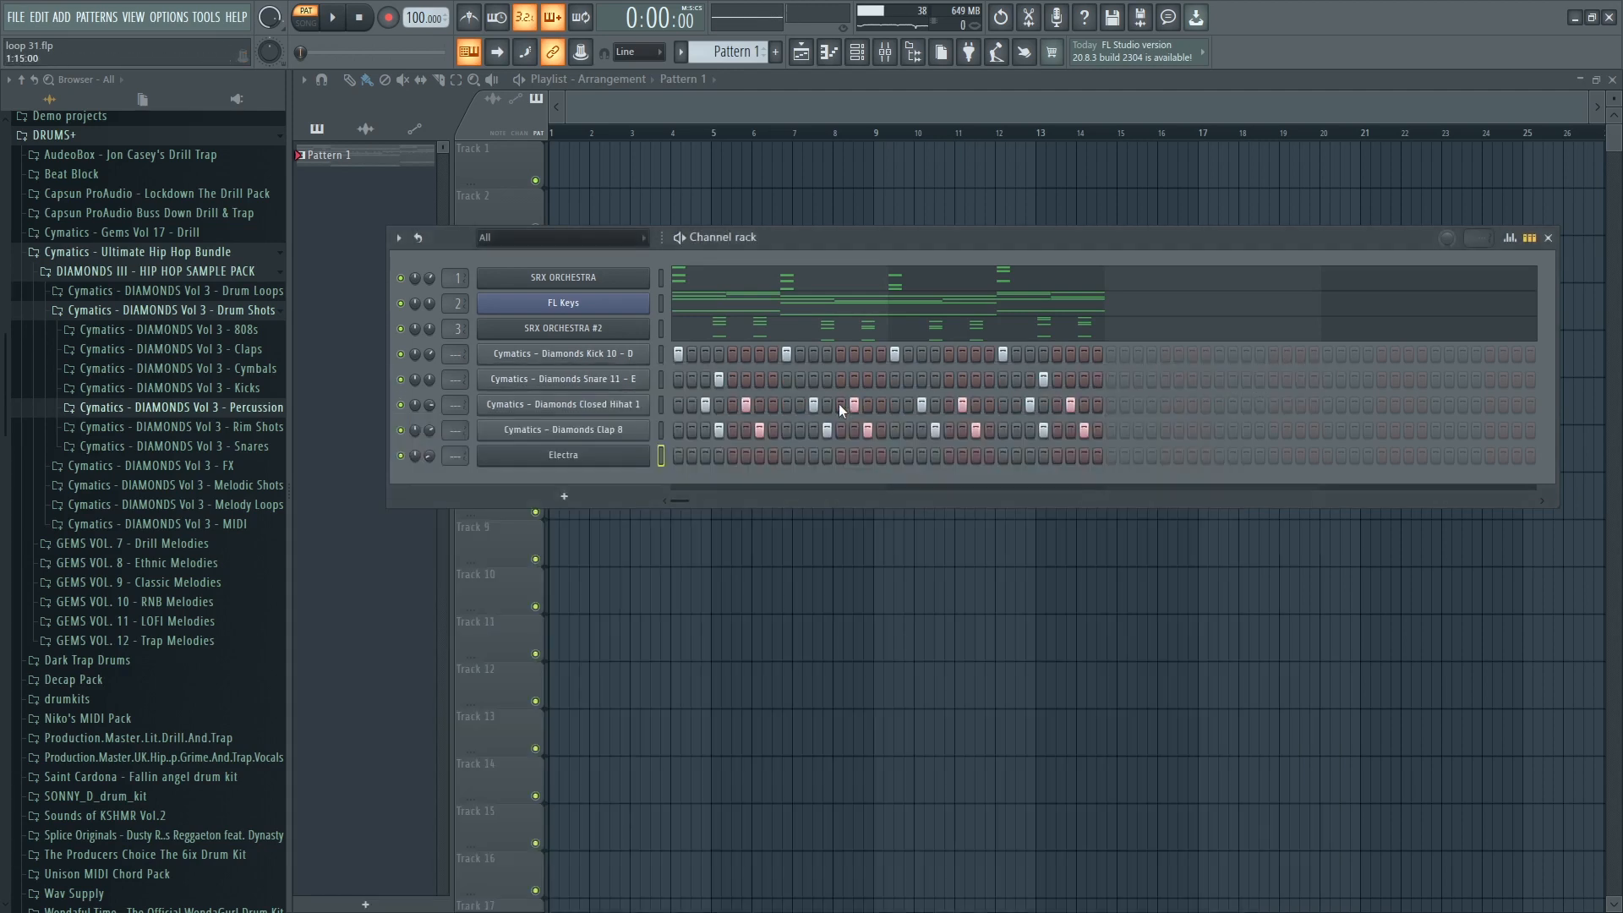
Open the Electra channel's piano roll and play the pattern while trying out lead notes.
{"action": "right_click", "coordinate": [615, 461]}
{"action": "left_click", "coordinate": [702, 463]}
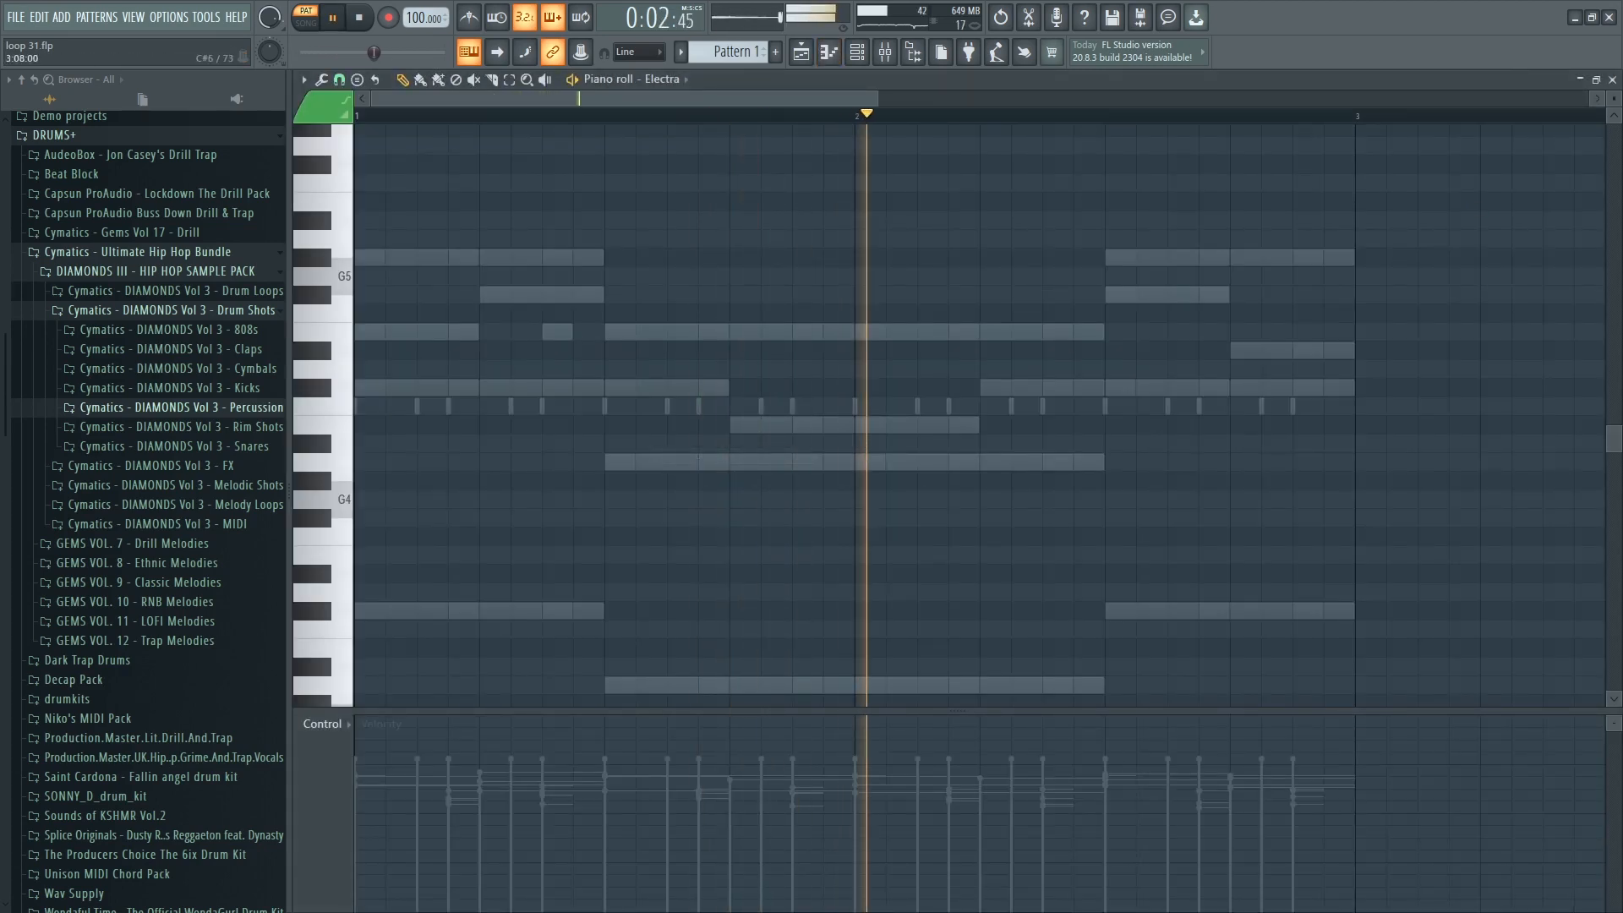
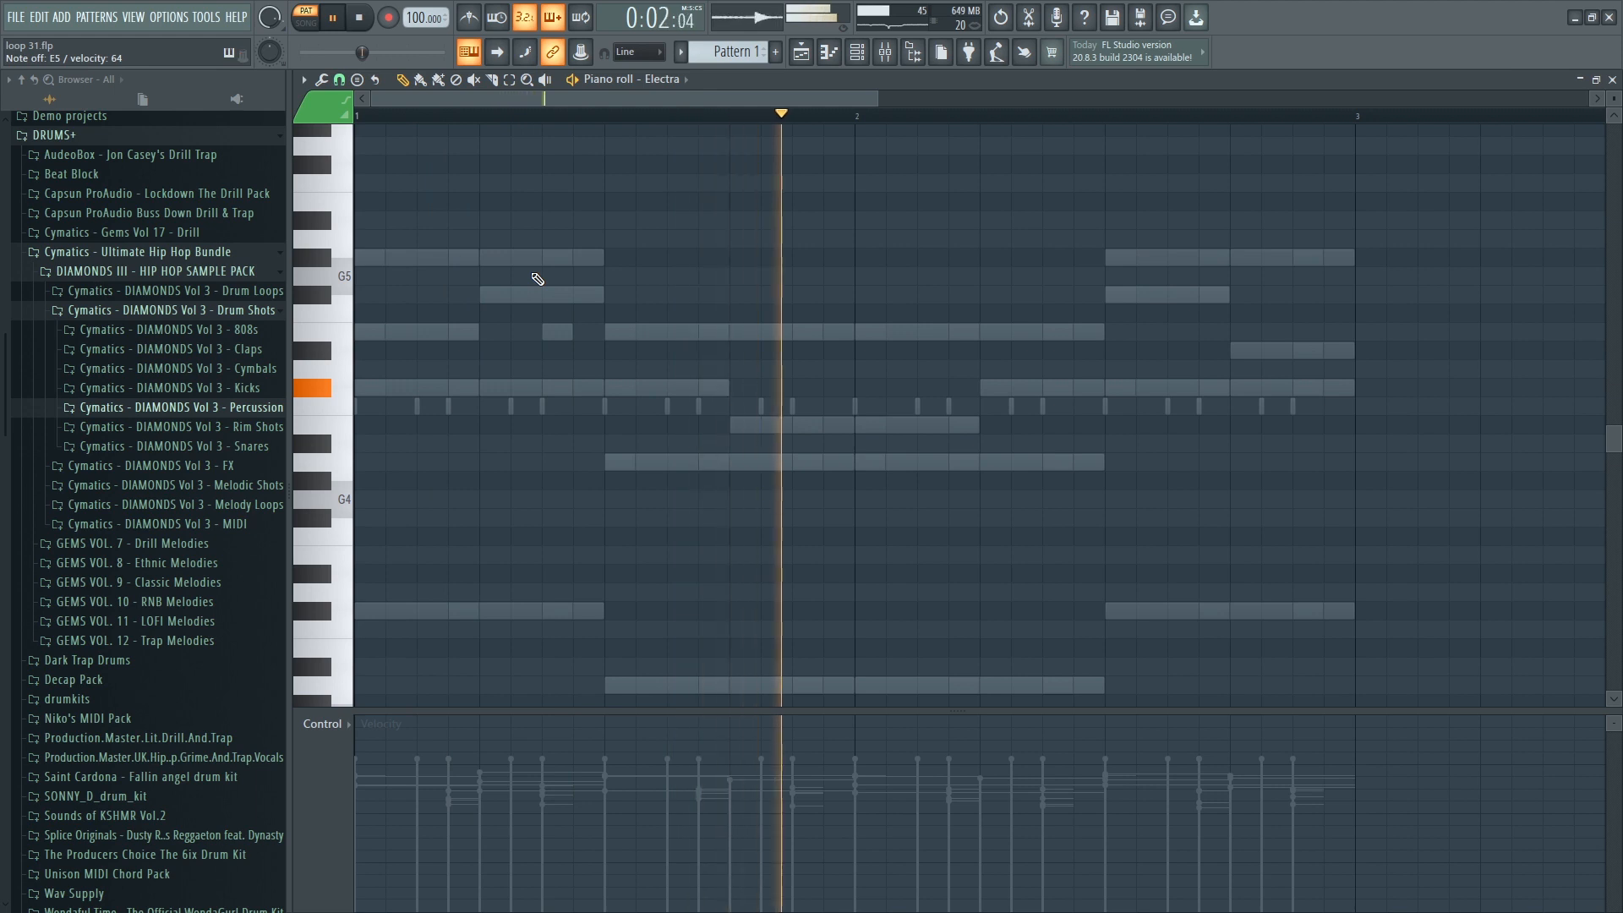
{"action": "key", "text": "space"}
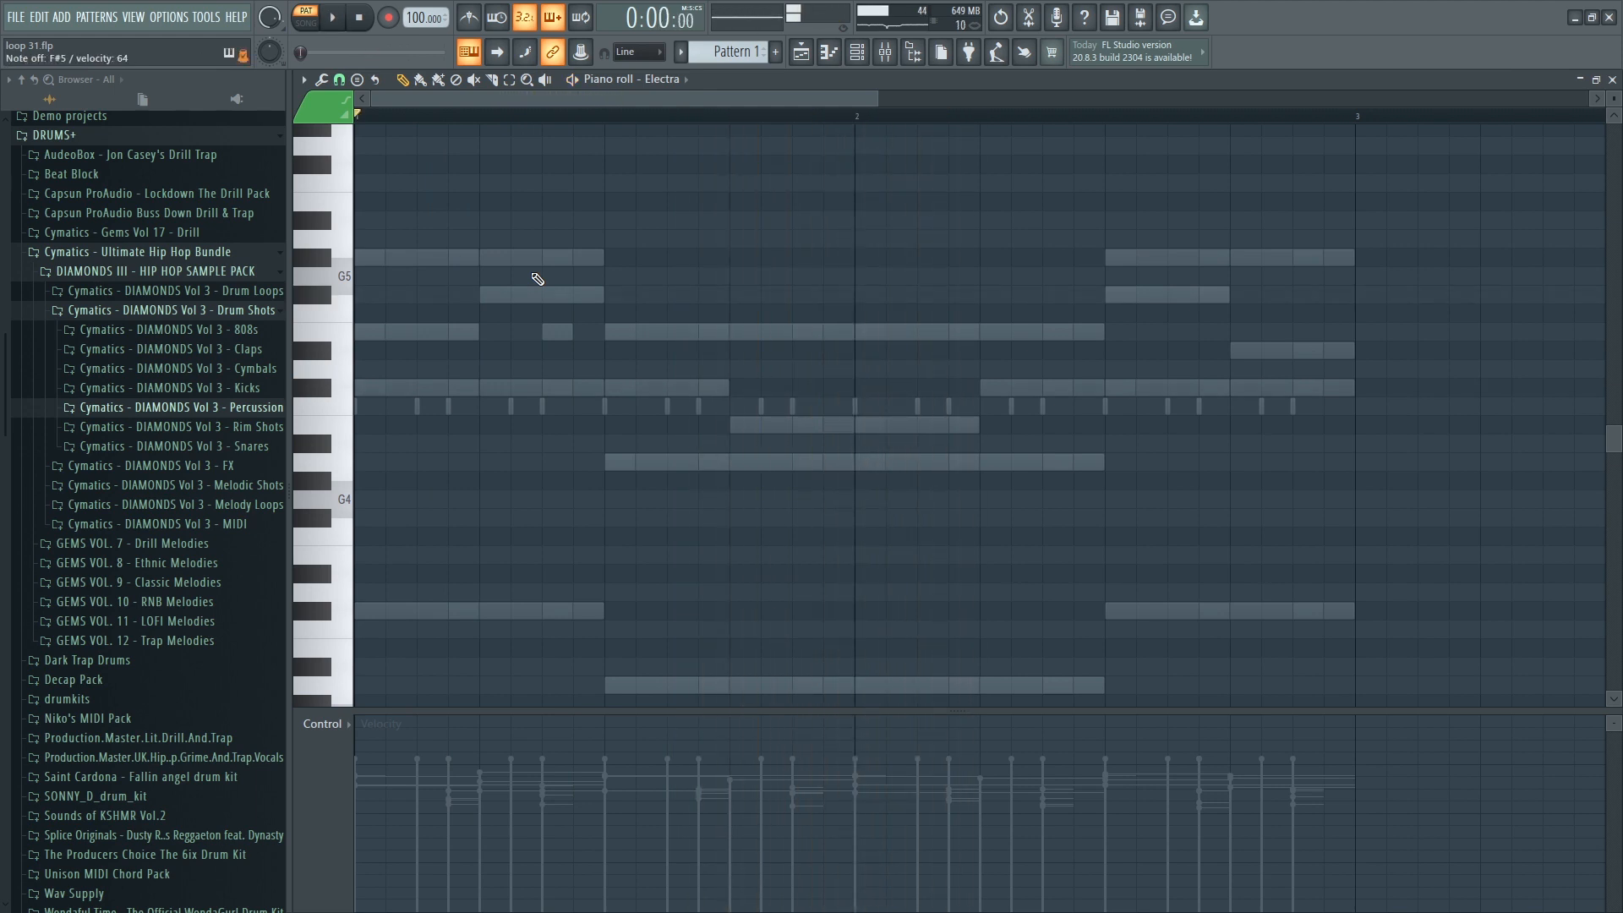
{"action": "key", "text": "space"}
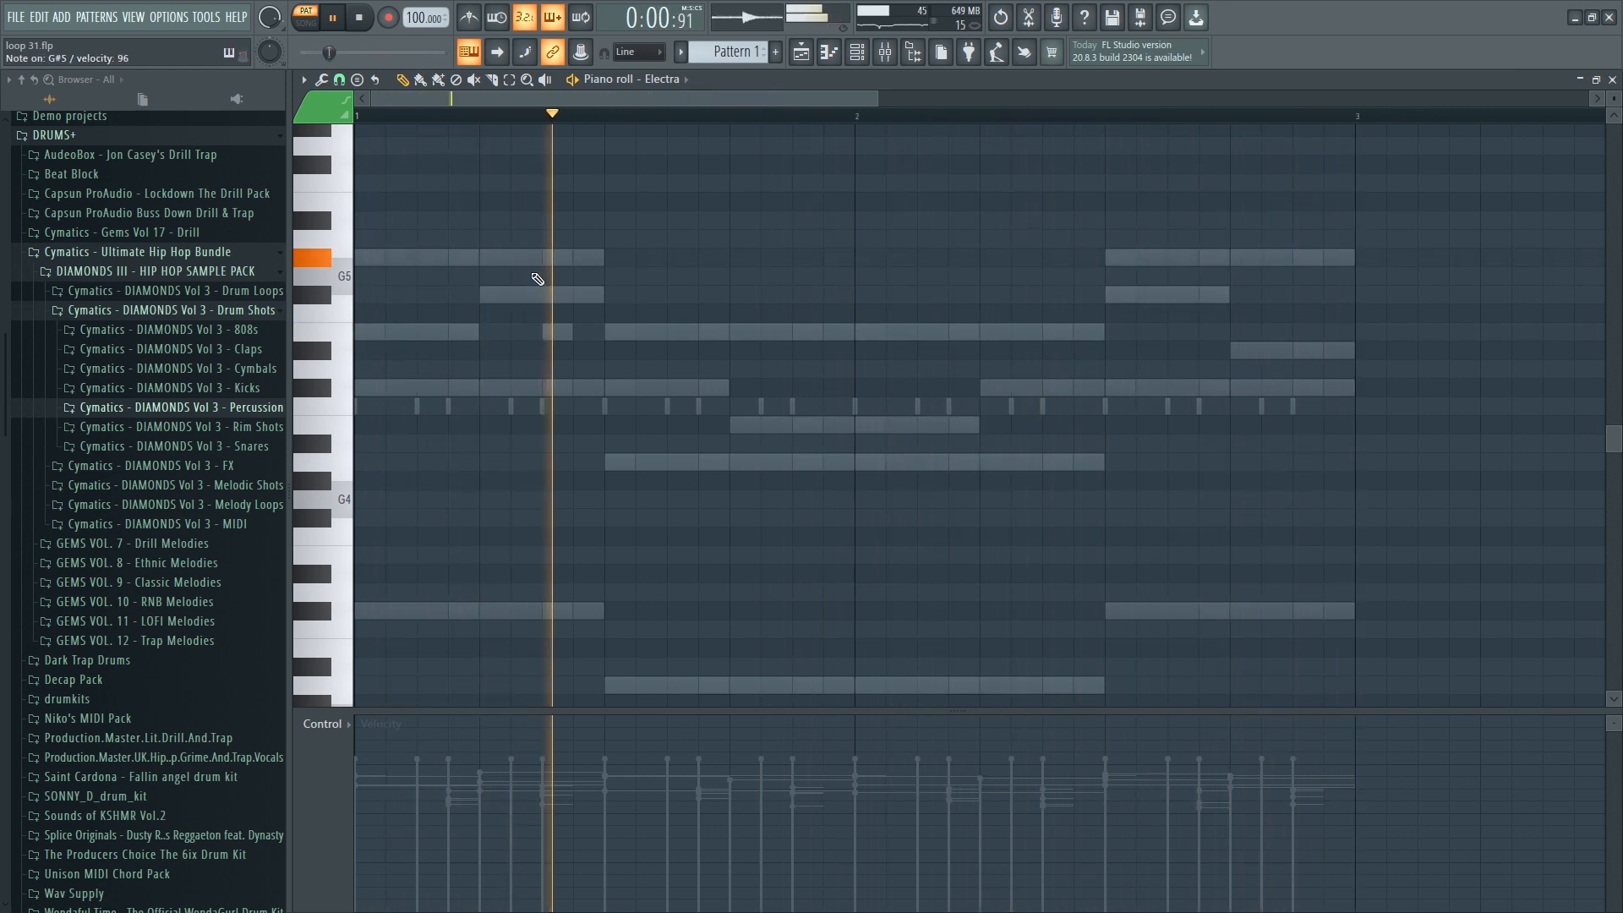
{"action": "key", "text": "space"}
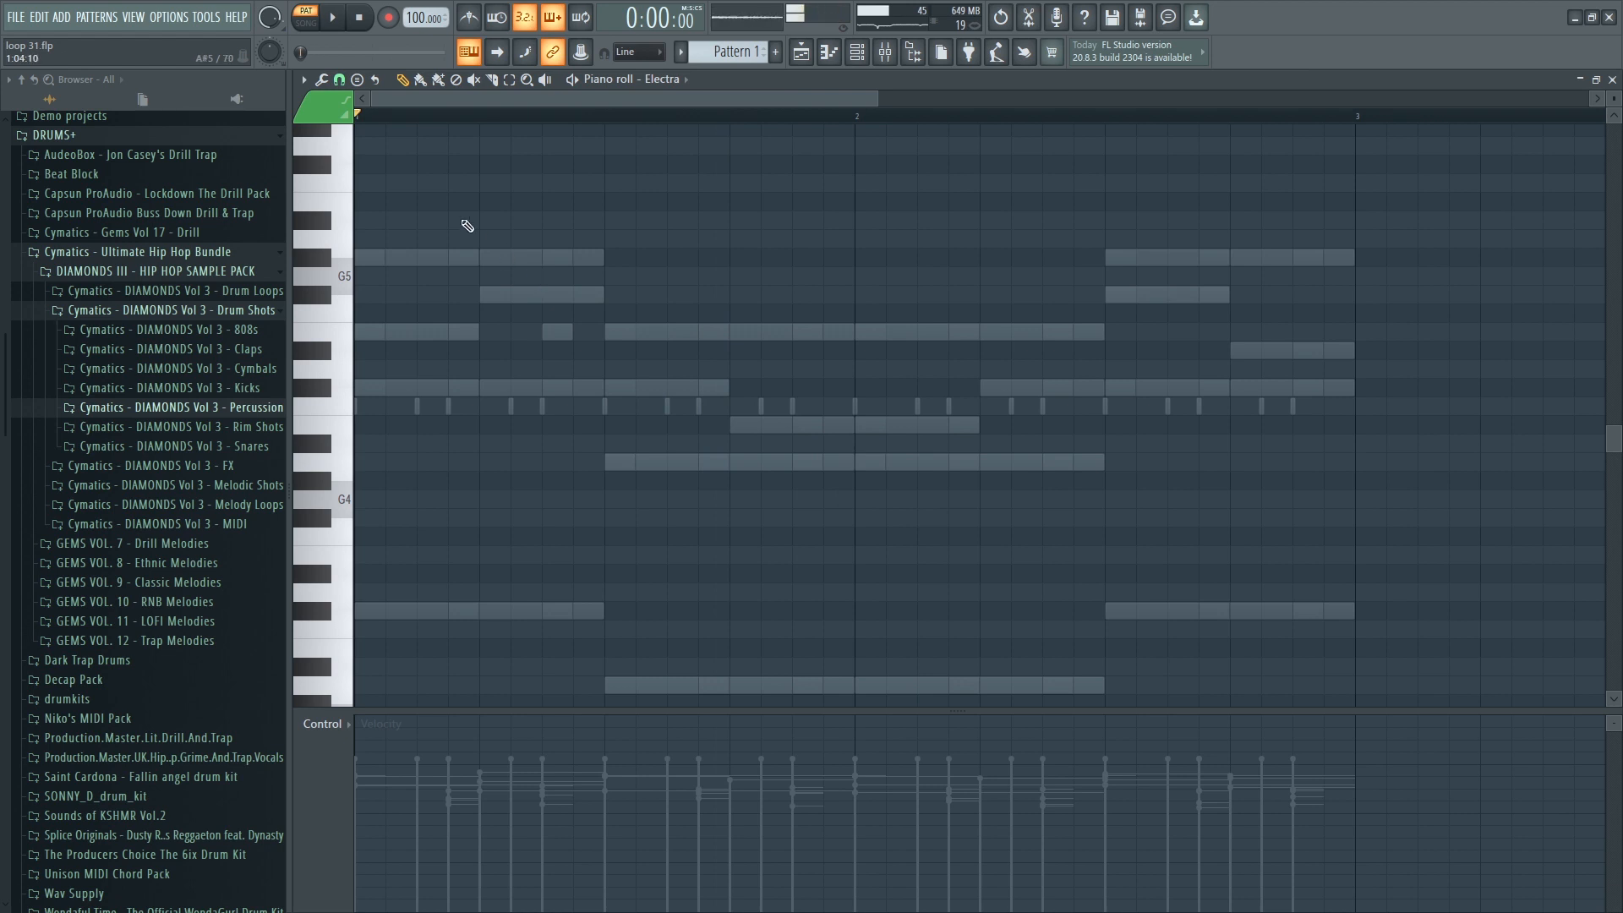
Draw one-beat lead notes: G#5 and E5 on beats 2 and 4 of bar 1, E5 and F#5 on the same beats of bar 2.
{"action": "left_click_drag", "start_coordinate": [527, 200], "coordinate": [498, 264]}
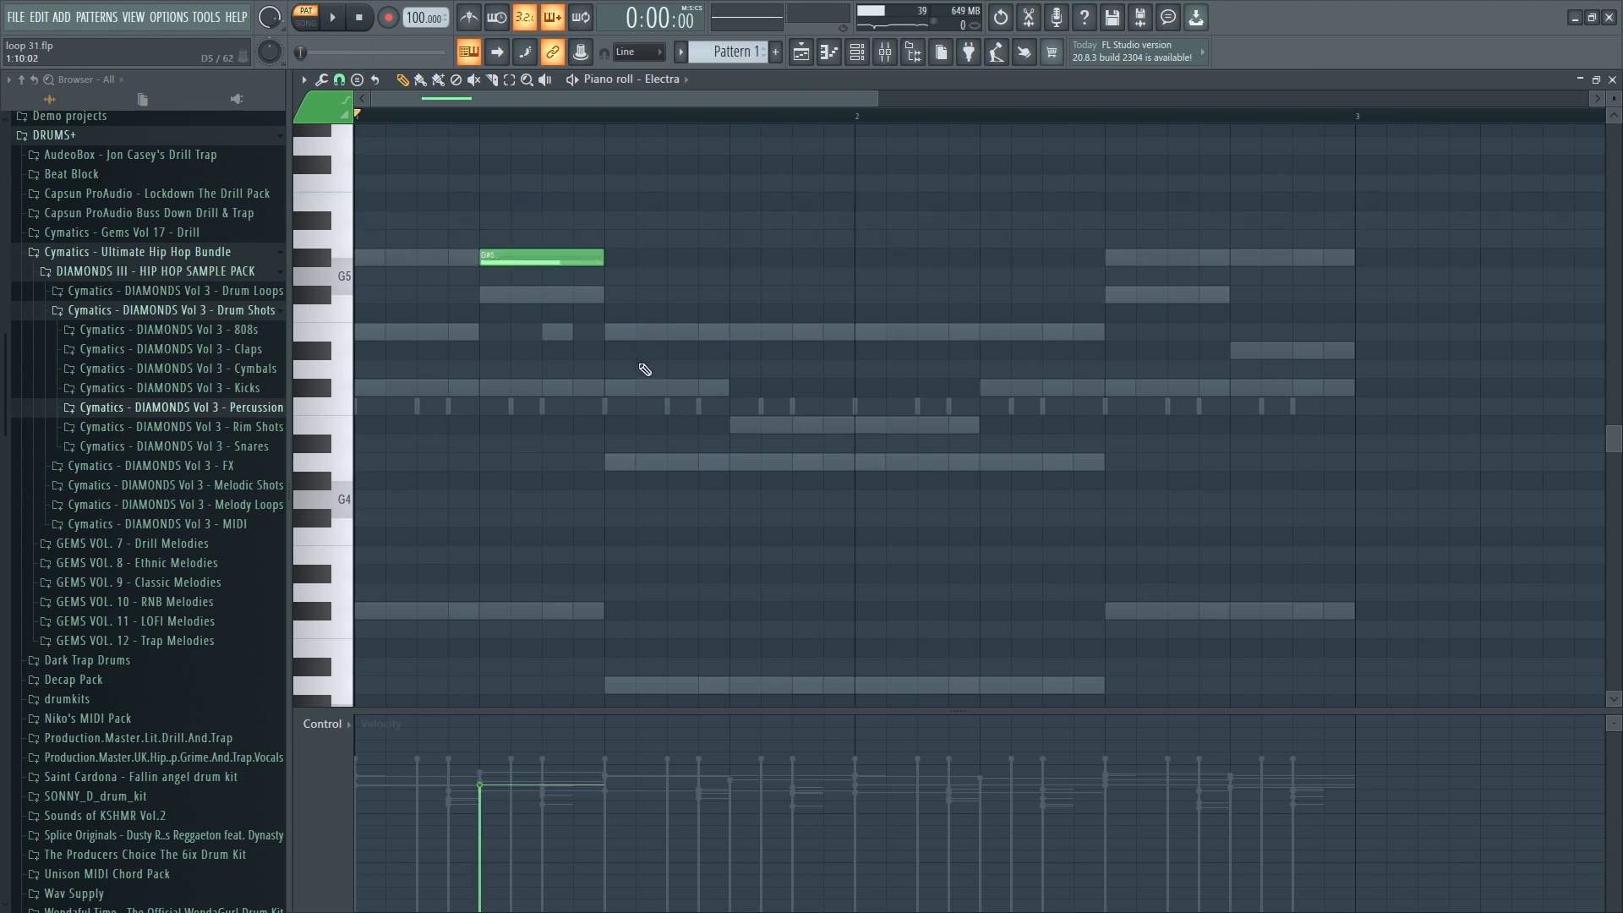
{"action": "key", "text": "space"}
{"action": "key", "text": "space"}
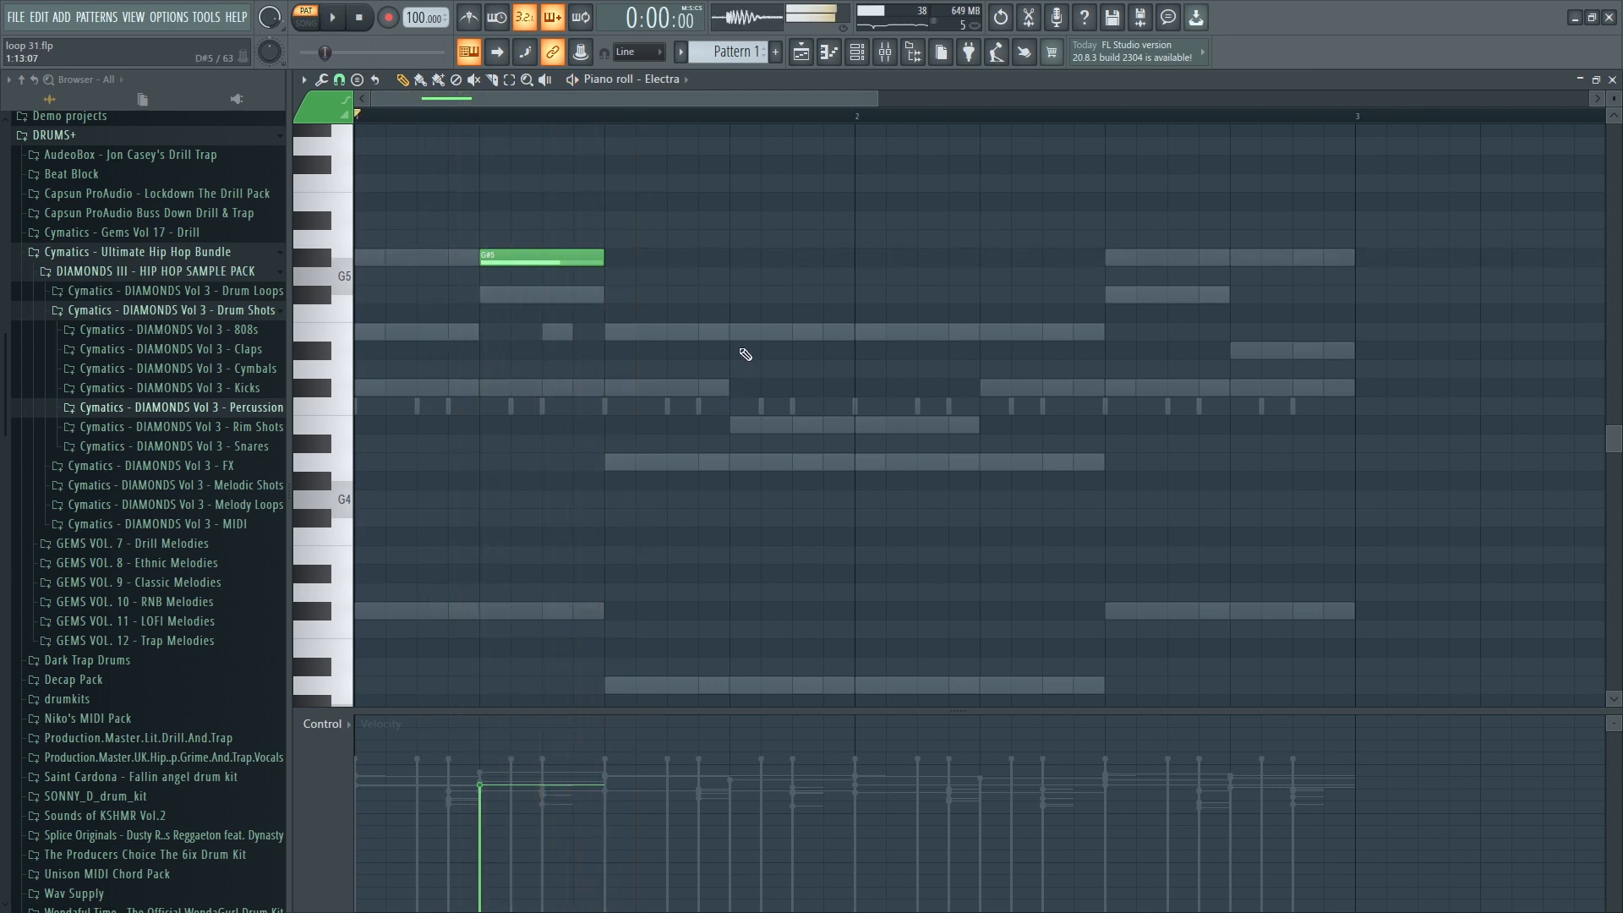
{"action": "left_click", "coordinate": [744, 331]}
{"action": "key", "text": "space"}
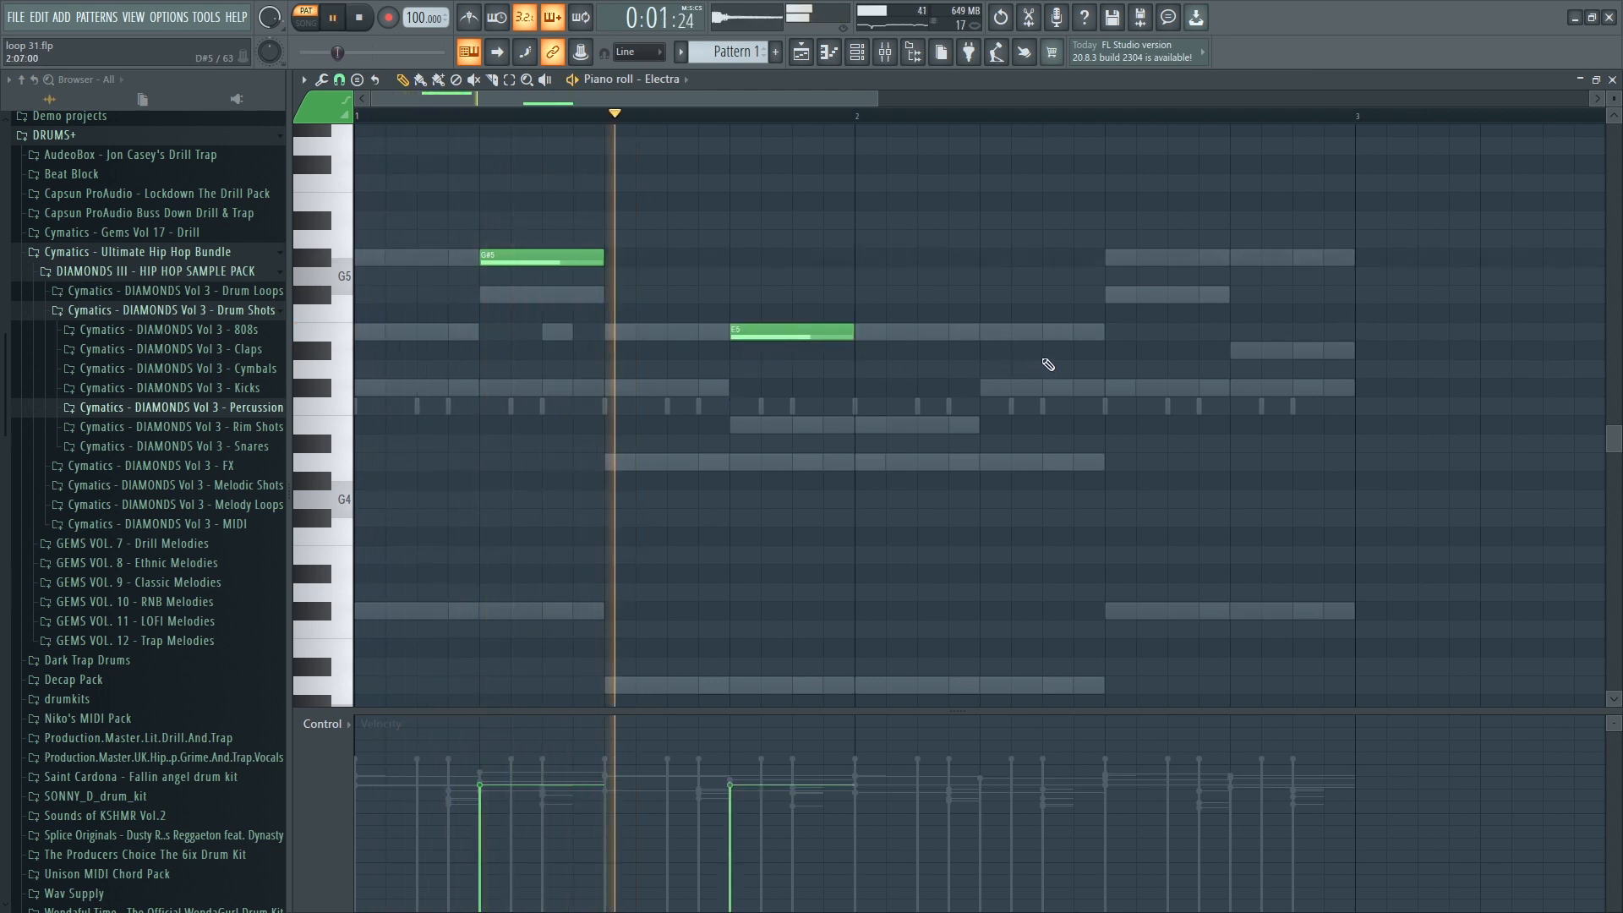
{"action": "left_click", "coordinate": [998, 332]}
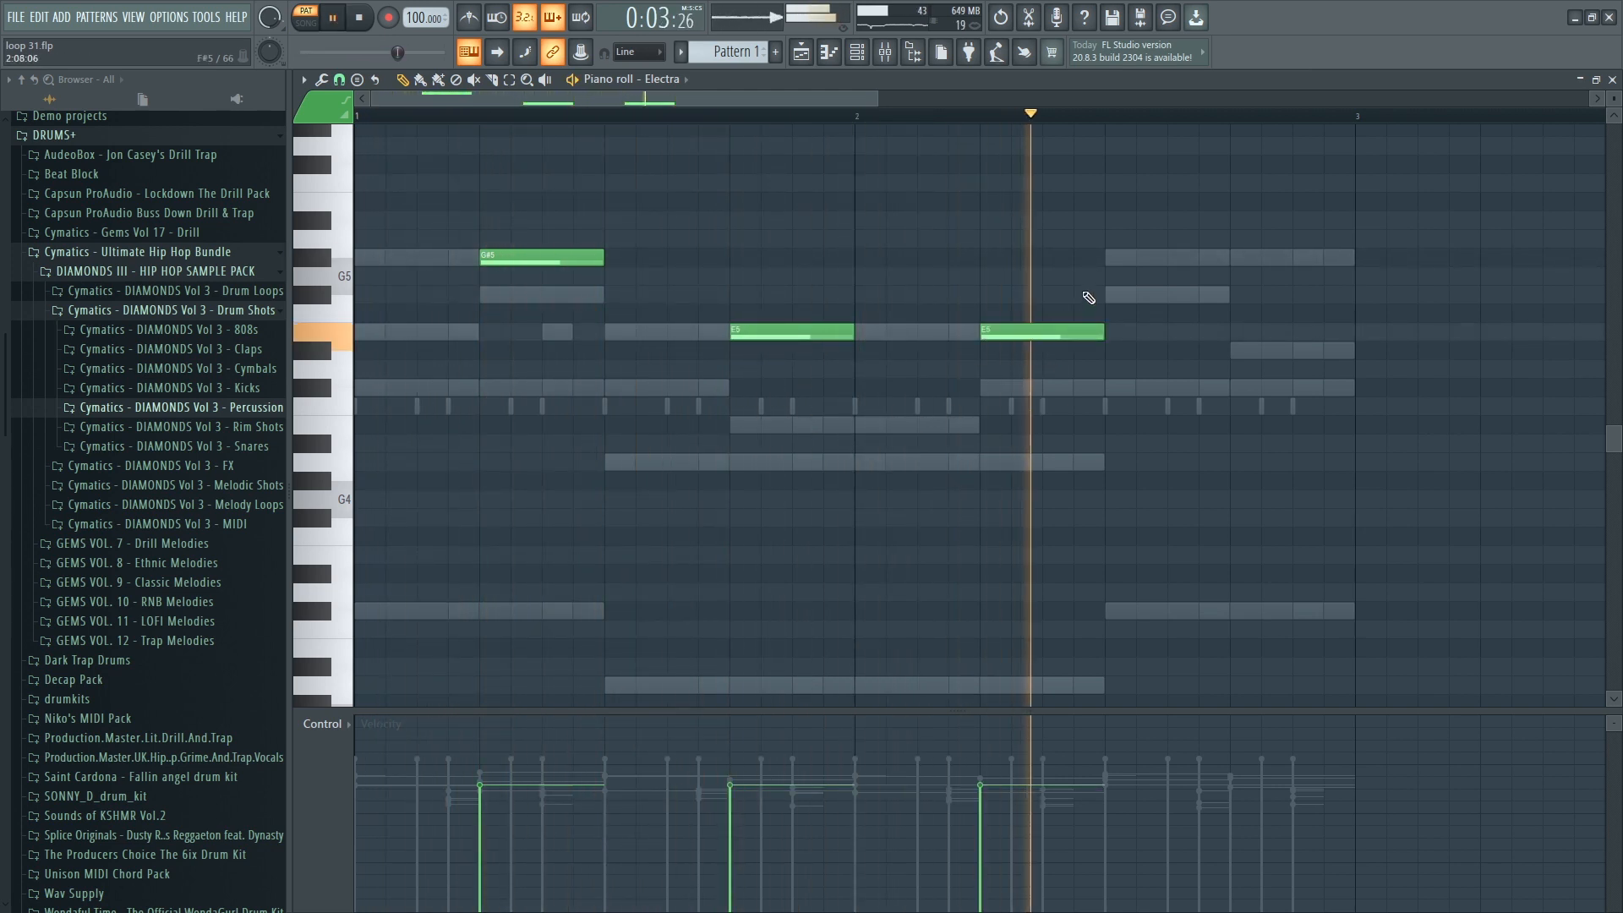
{"action": "left_click", "coordinate": [1233, 259]}
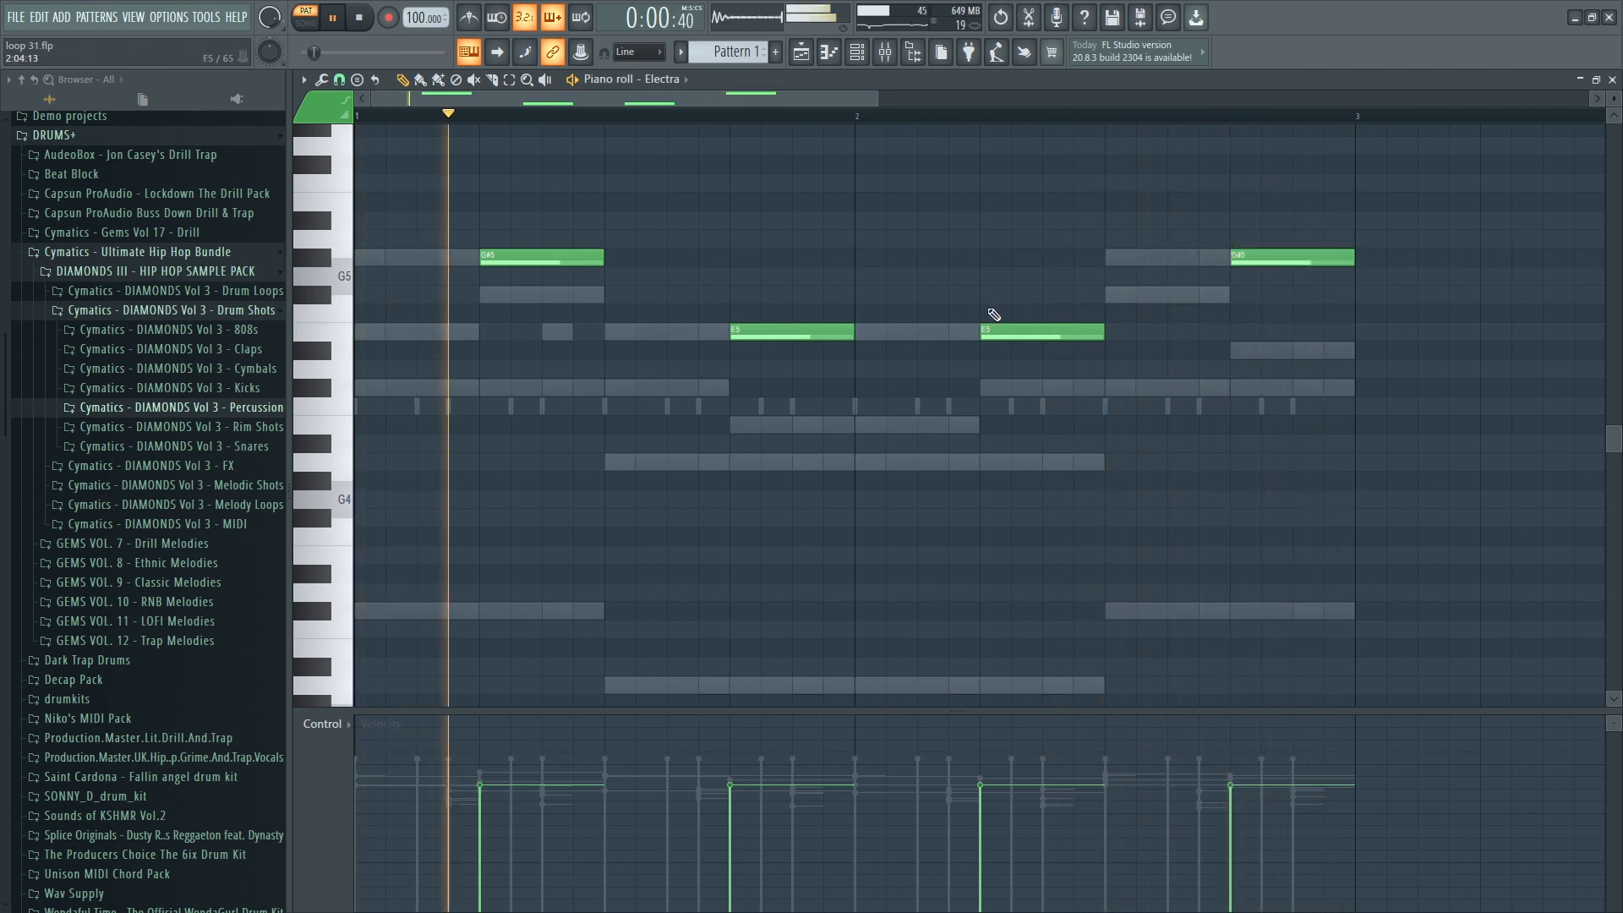
{"action": "left_click_drag", "start_coordinate": [1264, 257], "coordinate": [1263, 295]}
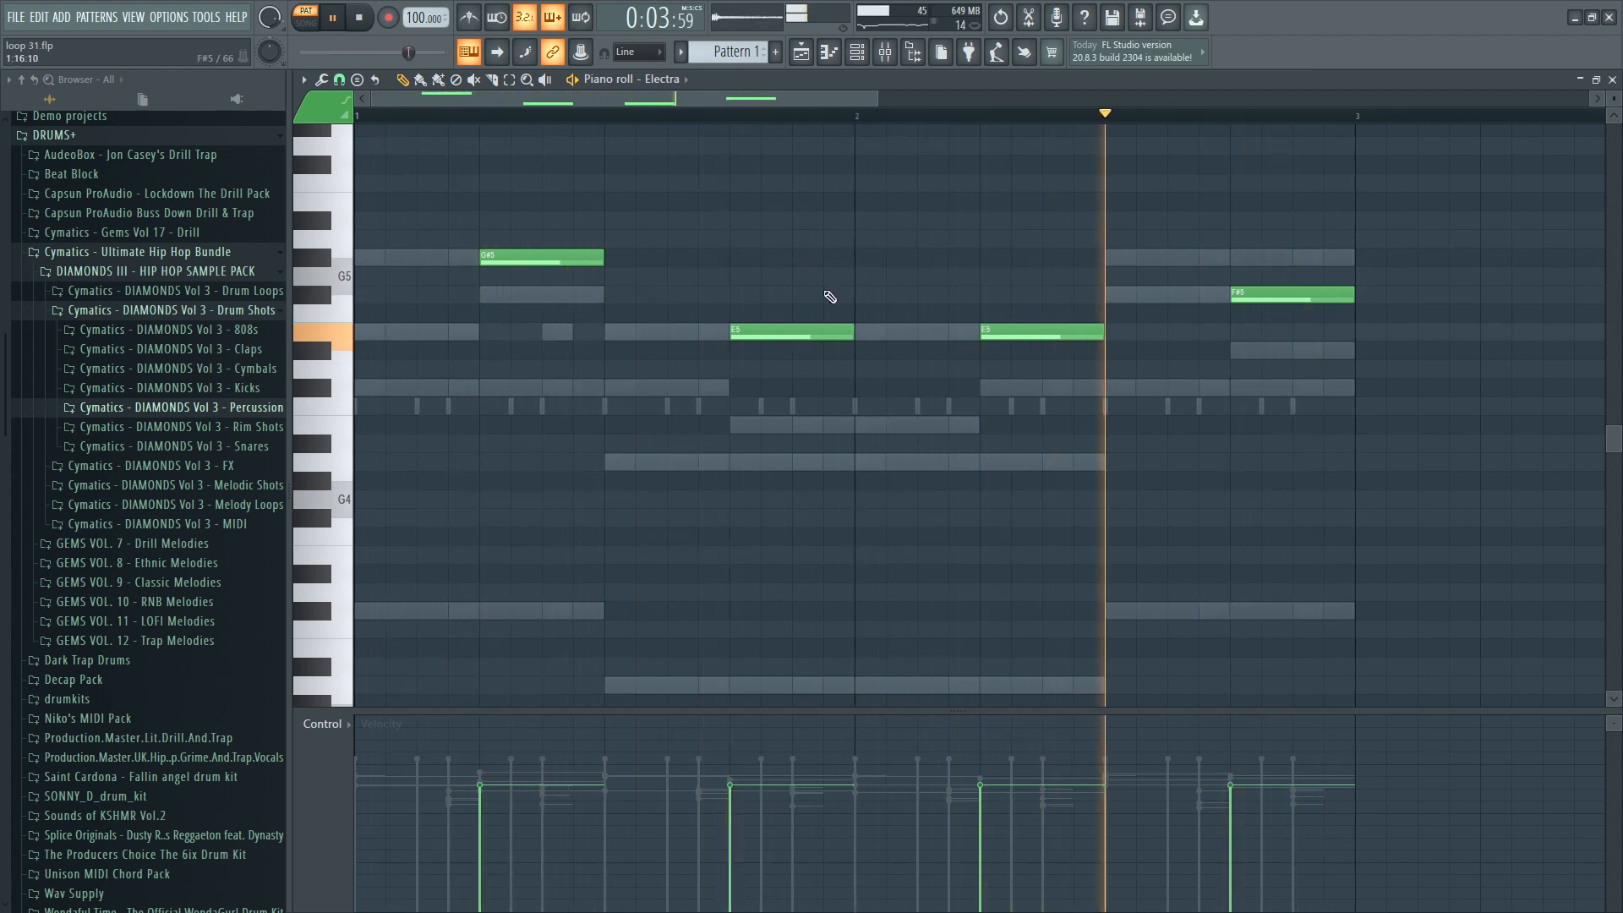
Add a one-step E6 pickup note just before the G#5 note in bar 1 and play it back.
{"action": "key", "text": "space"}
{"action": "left_click", "coordinate": [452, 185]}
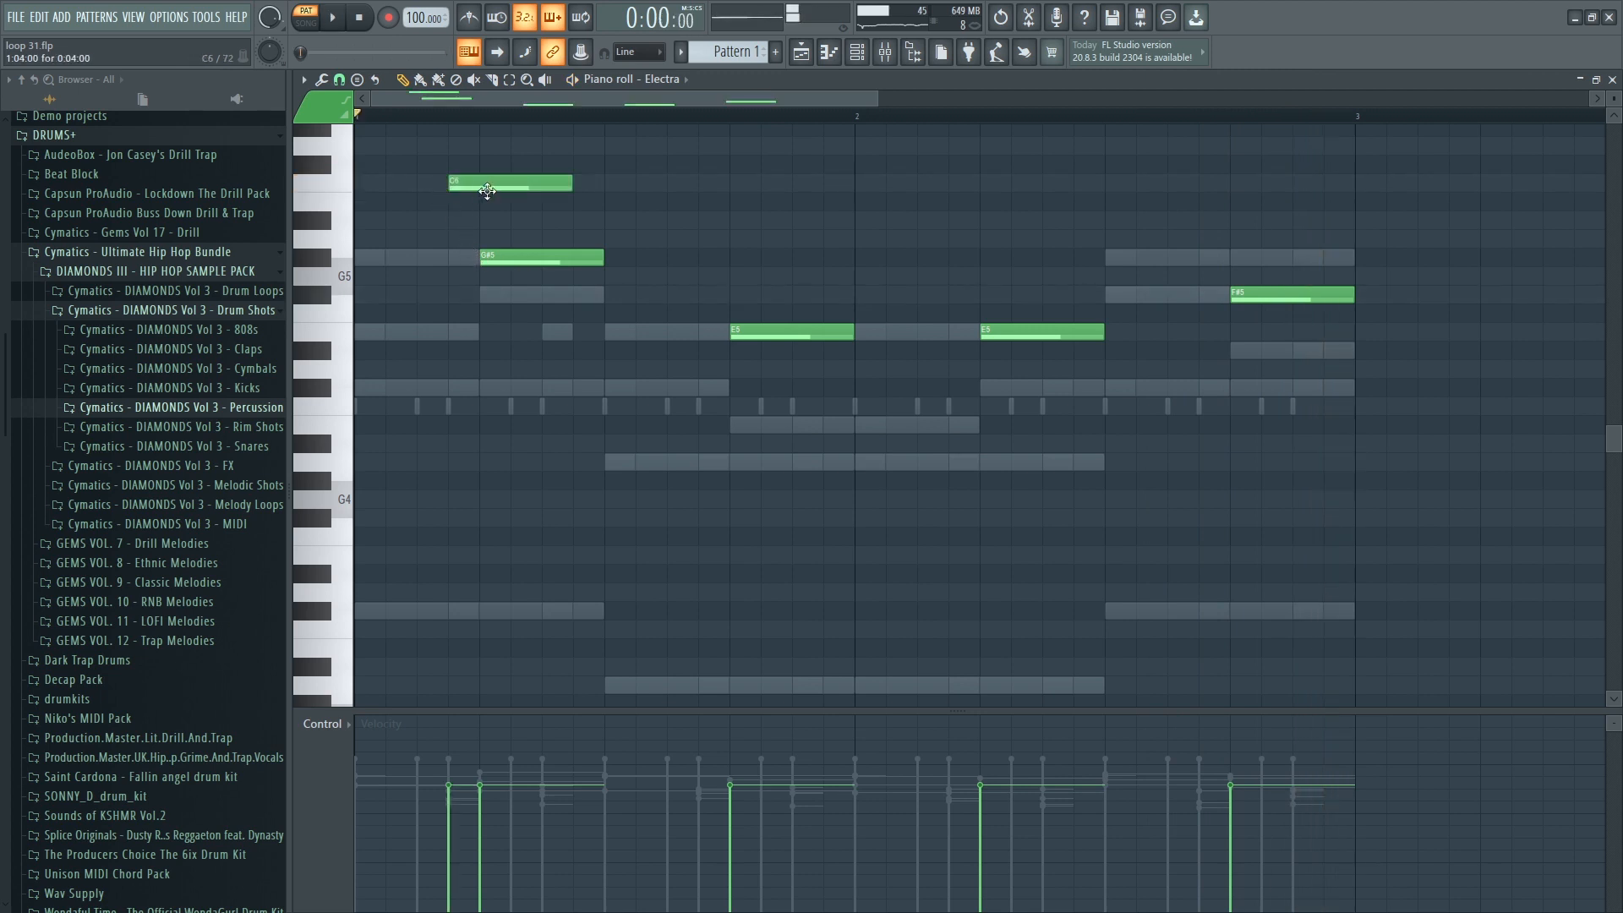
{"action": "key", "text": "space"}
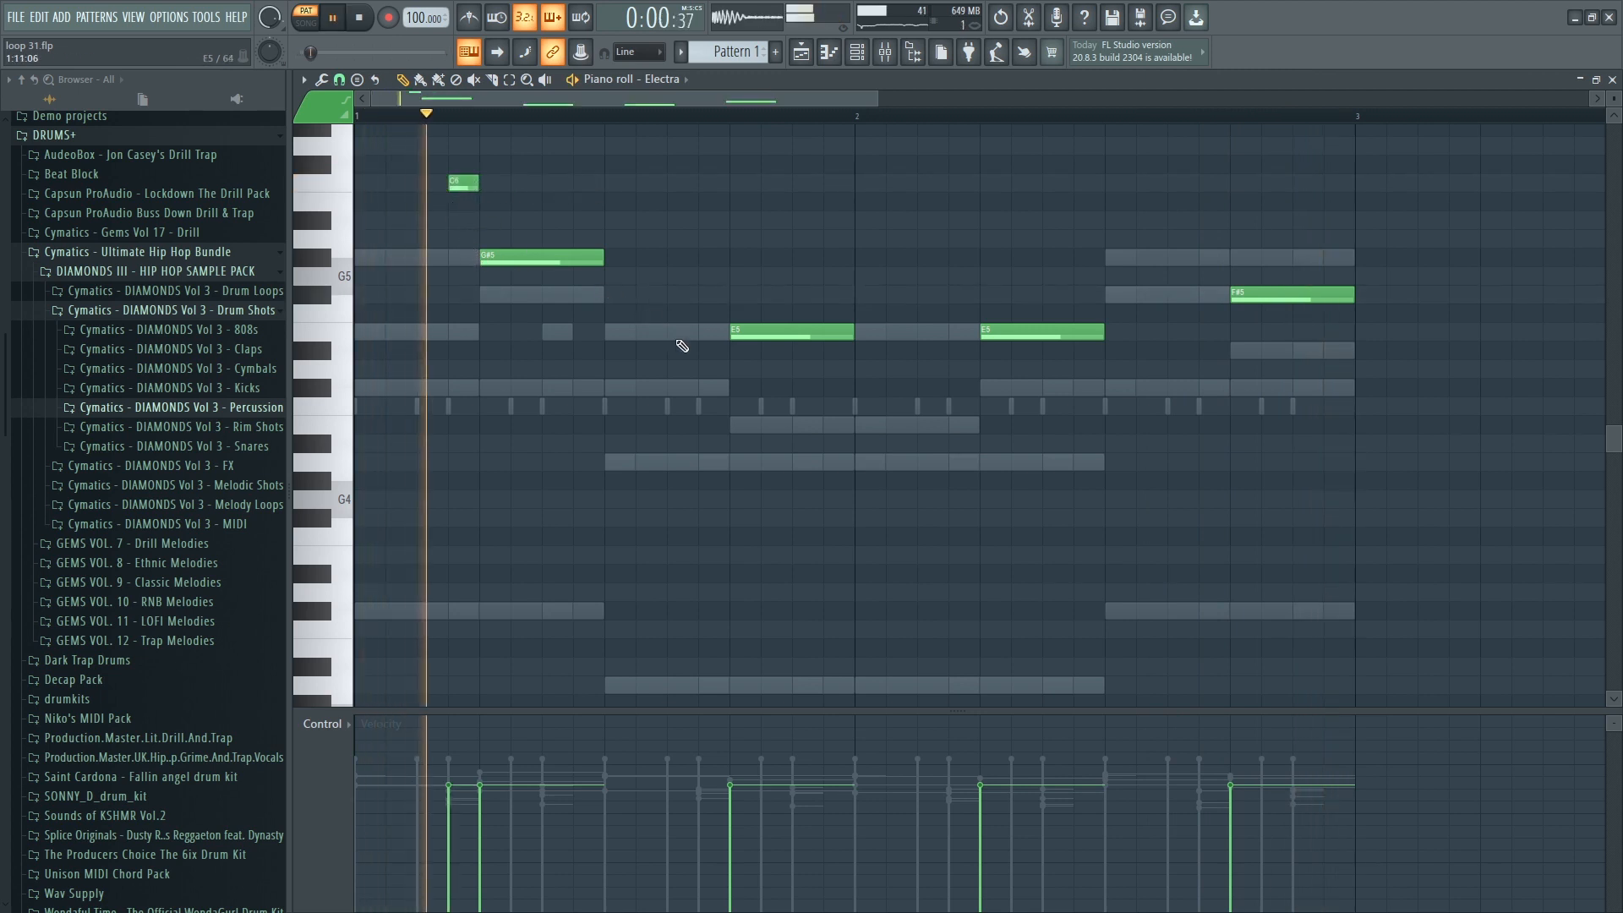
{"action": "key", "text": "space"}
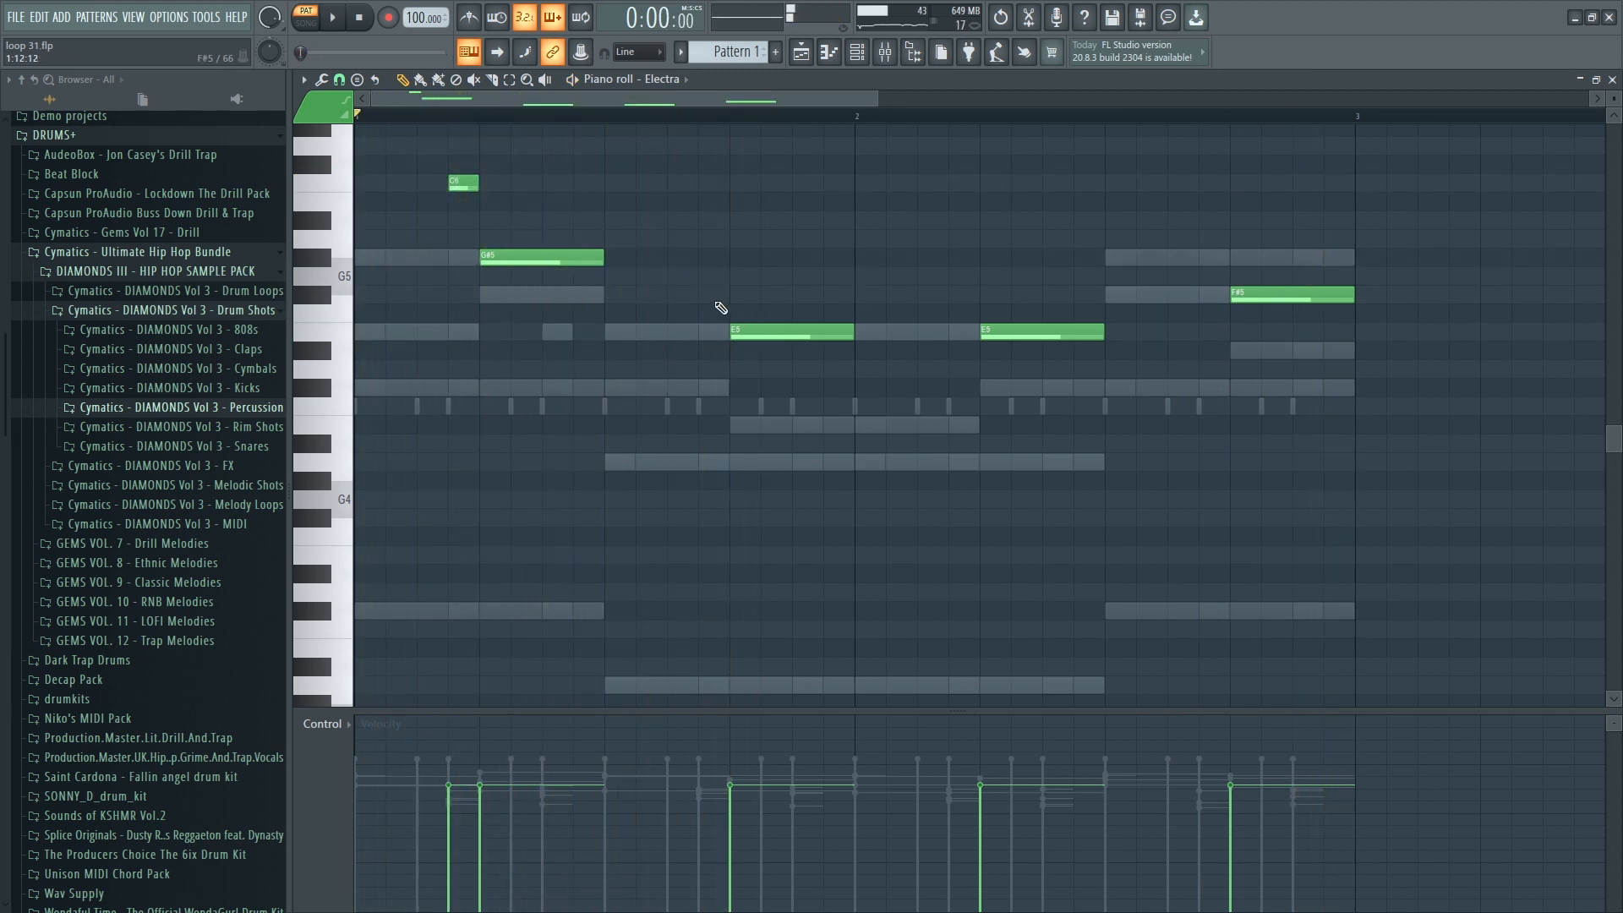
{"action": "left_click_drag", "start_coordinate": [462, 189], "coordinate": [455, 324]}
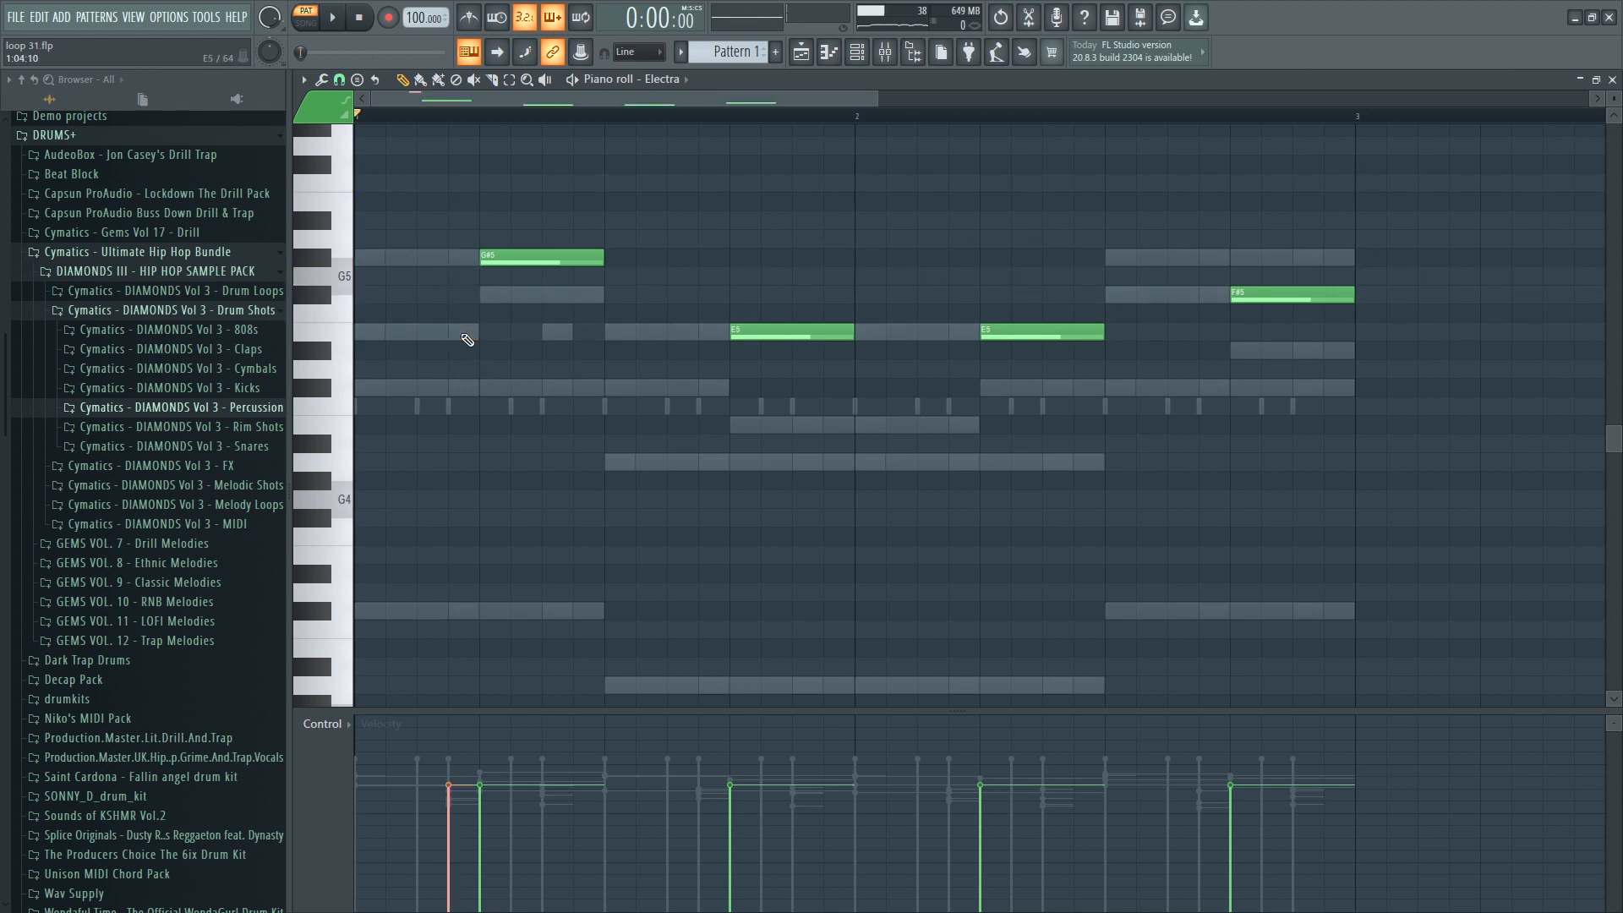
{"action": "scroll", "coordinate": [471, 336], "scroll_direction": "up", "scroll_amount": 2}
{"action": "key", "text": "space"}
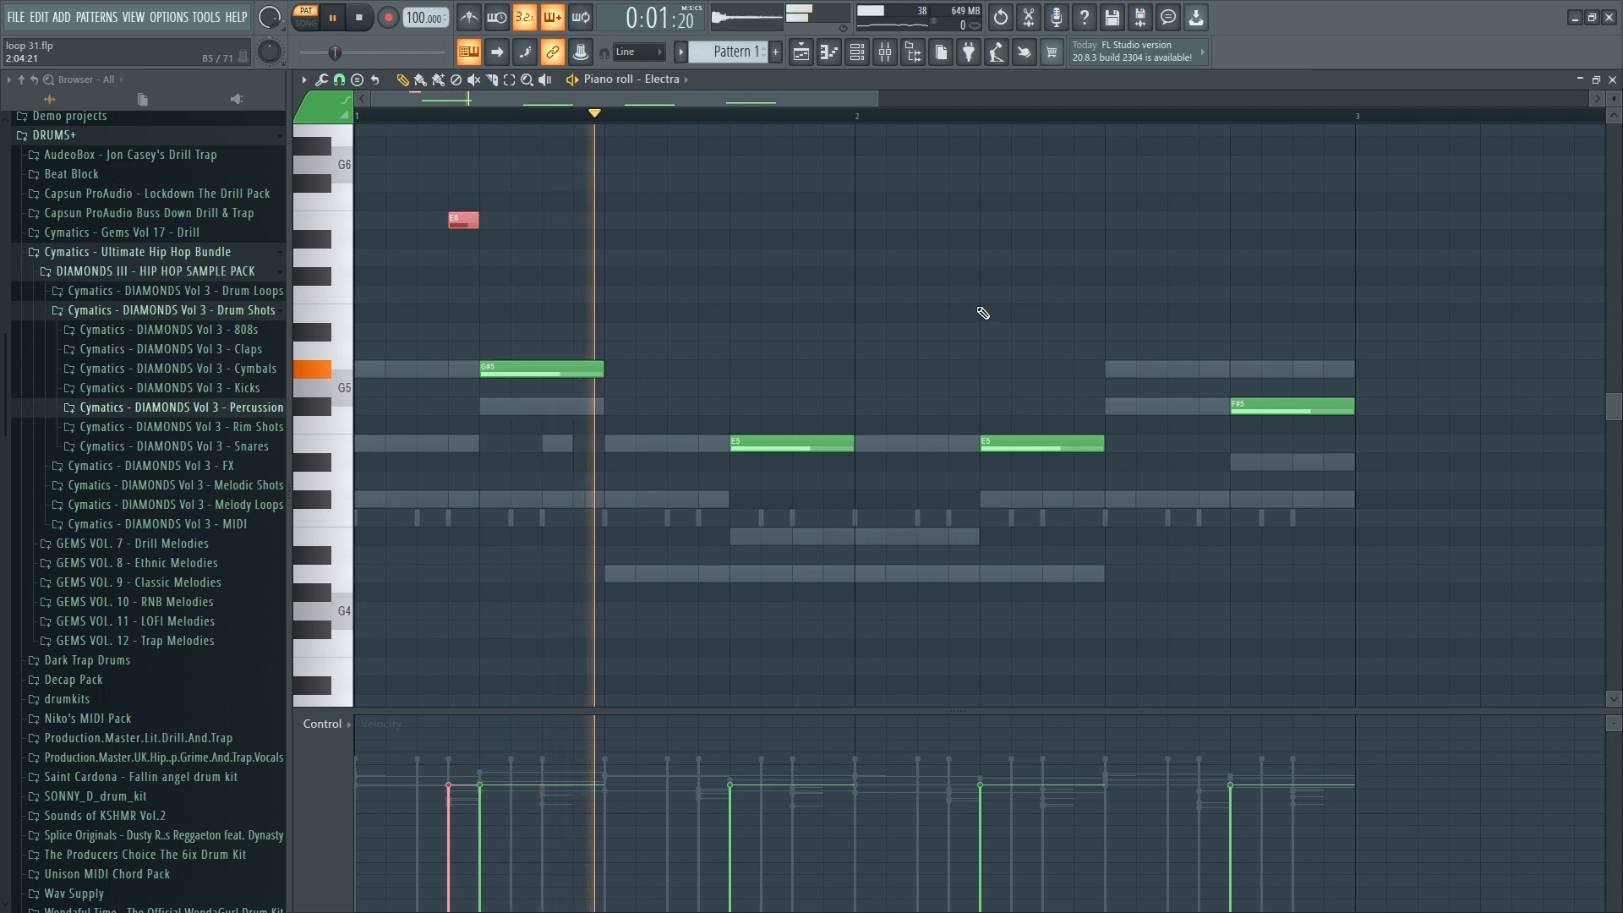
Add one-step pickup notes C#6, B5 and C#6 before the remaining three long lead notes and play the pattern.
{"action": "key", "text": "space"}
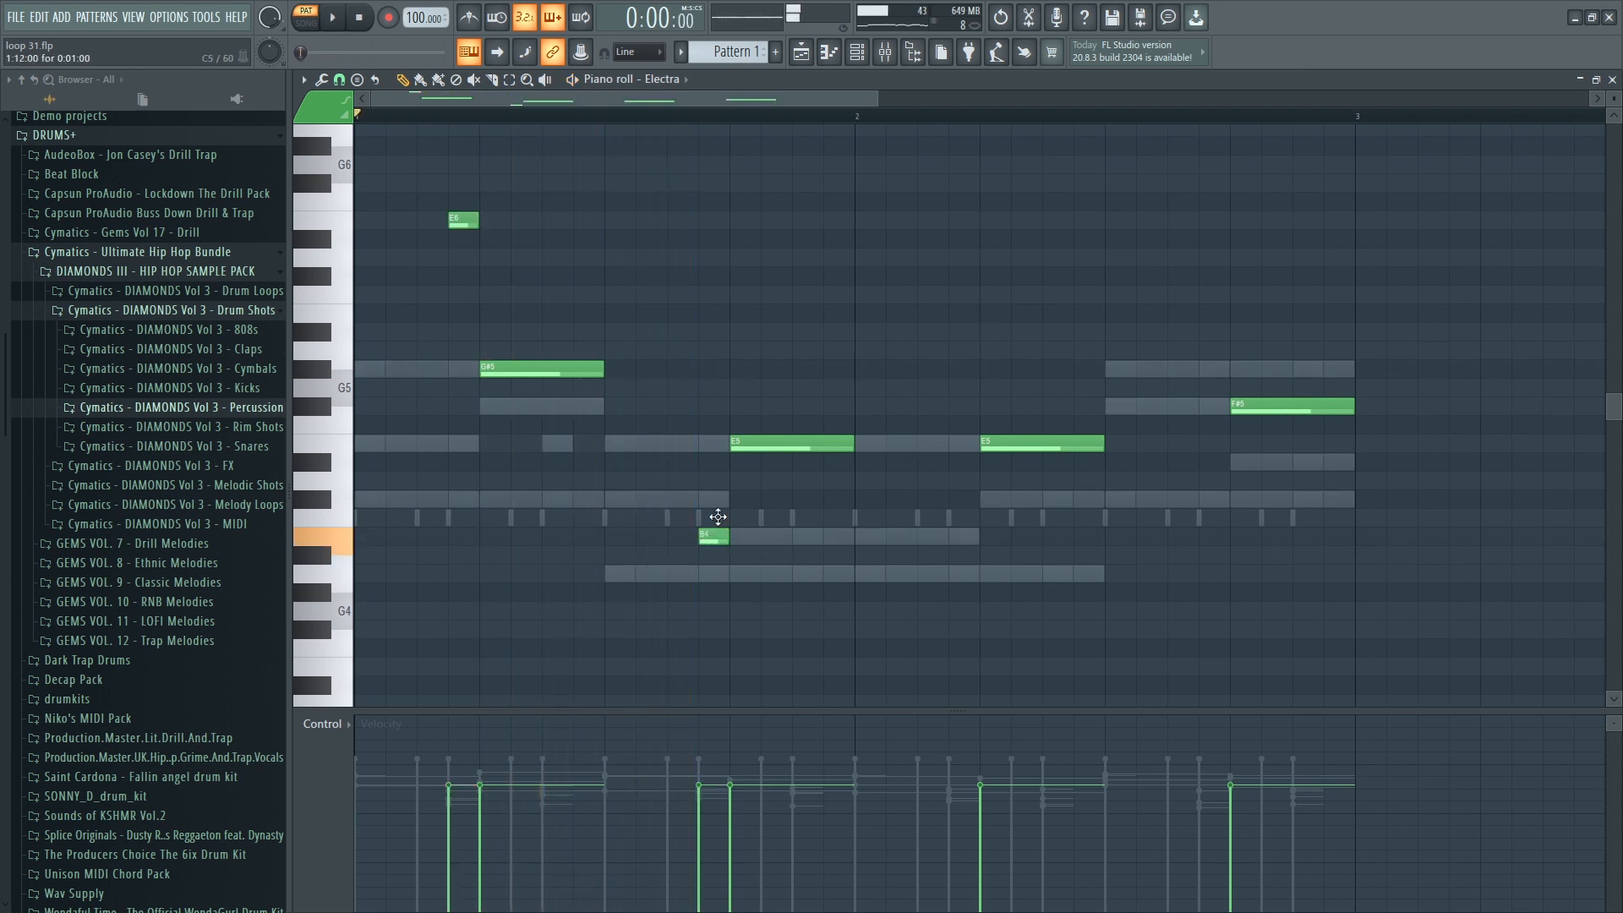
{"action": "left_click_drag", "start_coordinate": [718, 517], "coordinate": [716, 493]}
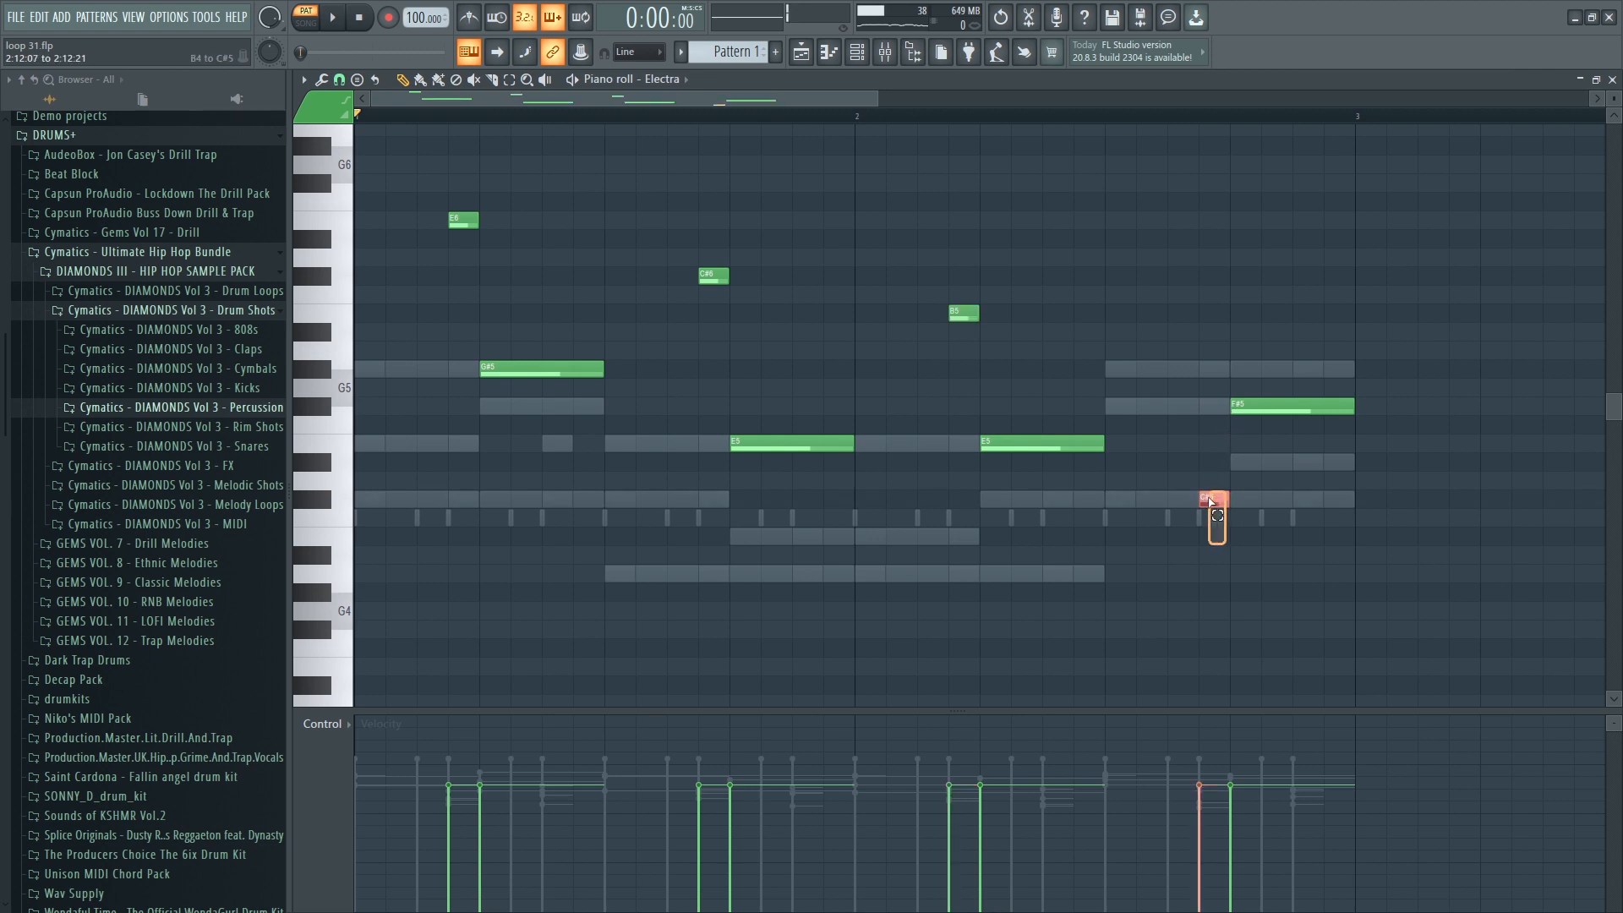
{"action": "key", "text": "space"}
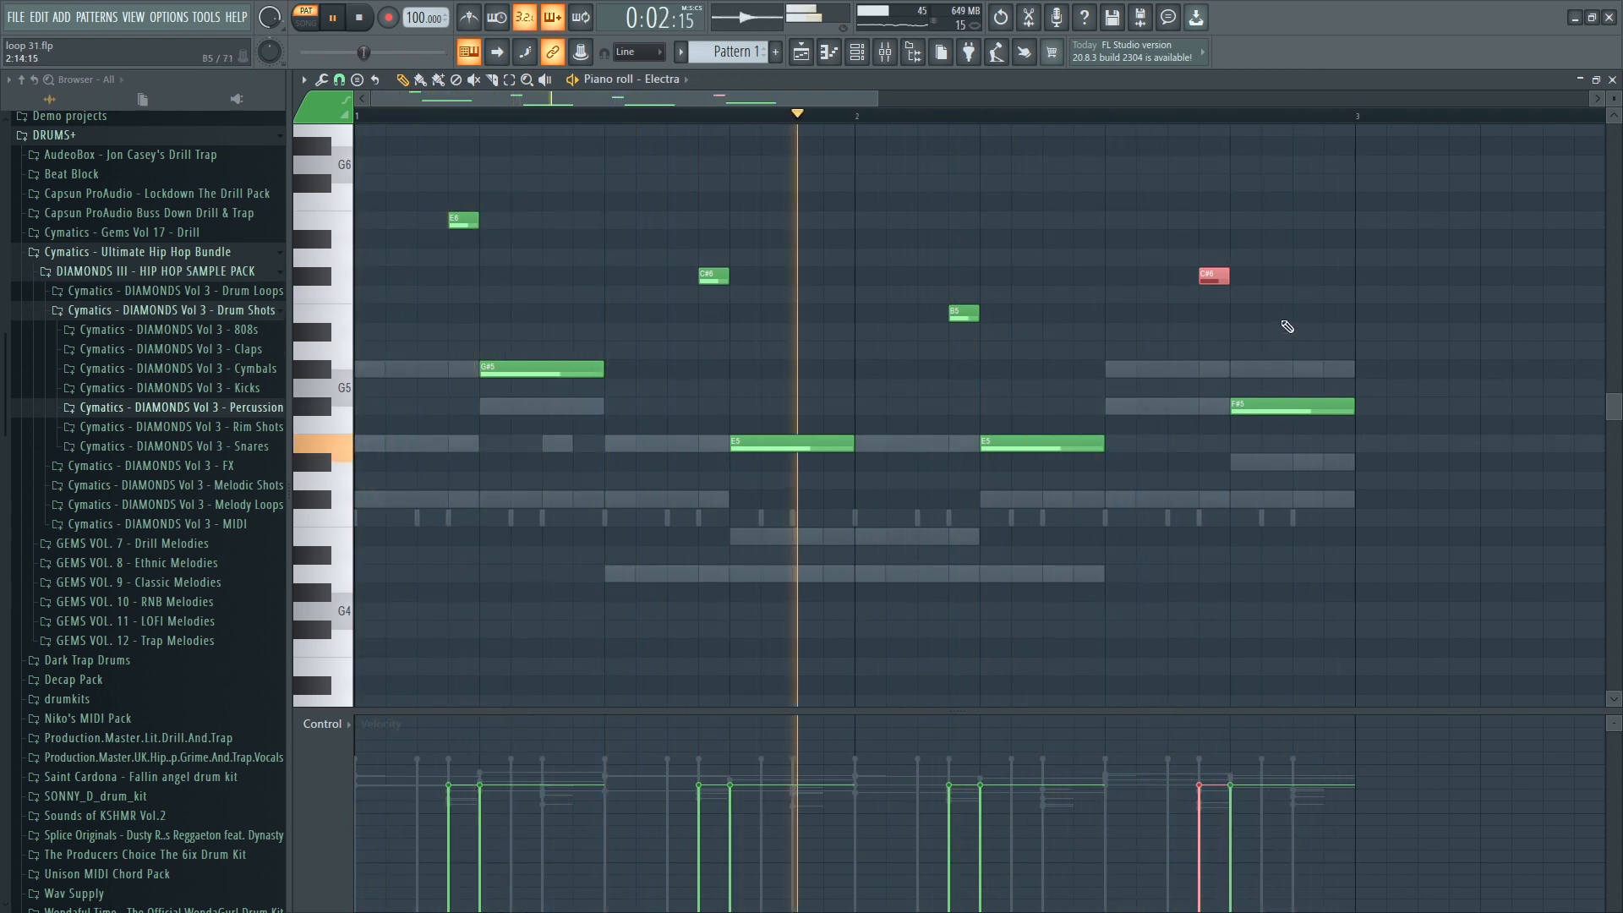
Close the piano roll and lower the Electra channel's volume to 14%, muting the channel.
{"action": "left_click", "coordinate": [1612, 80]}
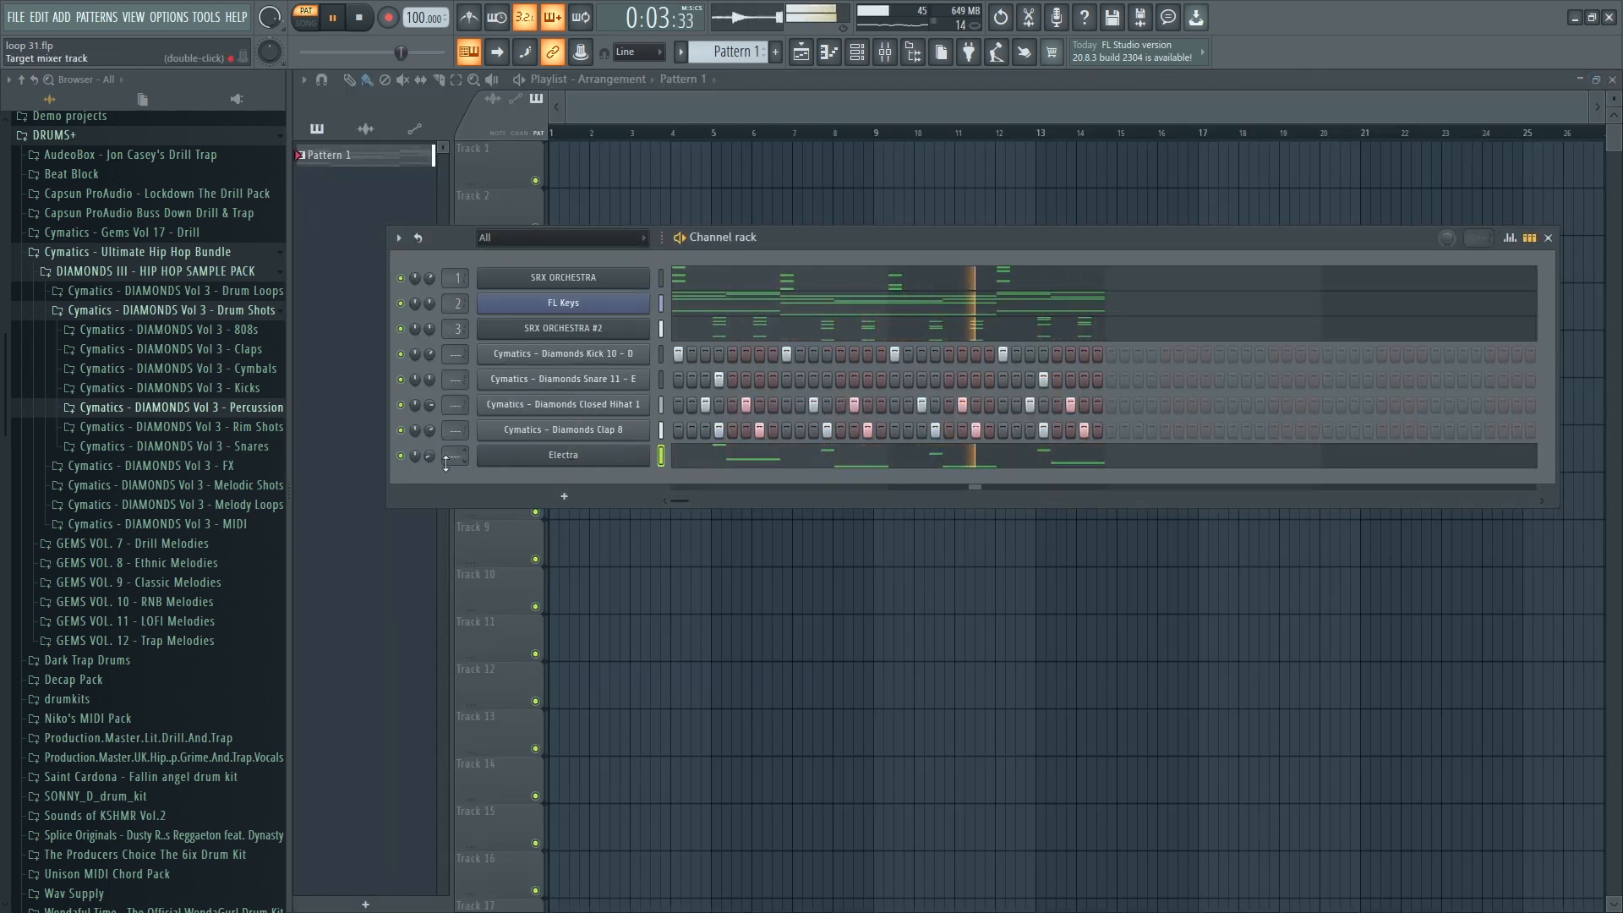
{"action": "left_click_drag", "start_coordinate": [430, 456], "coordinate": [431, 458]}
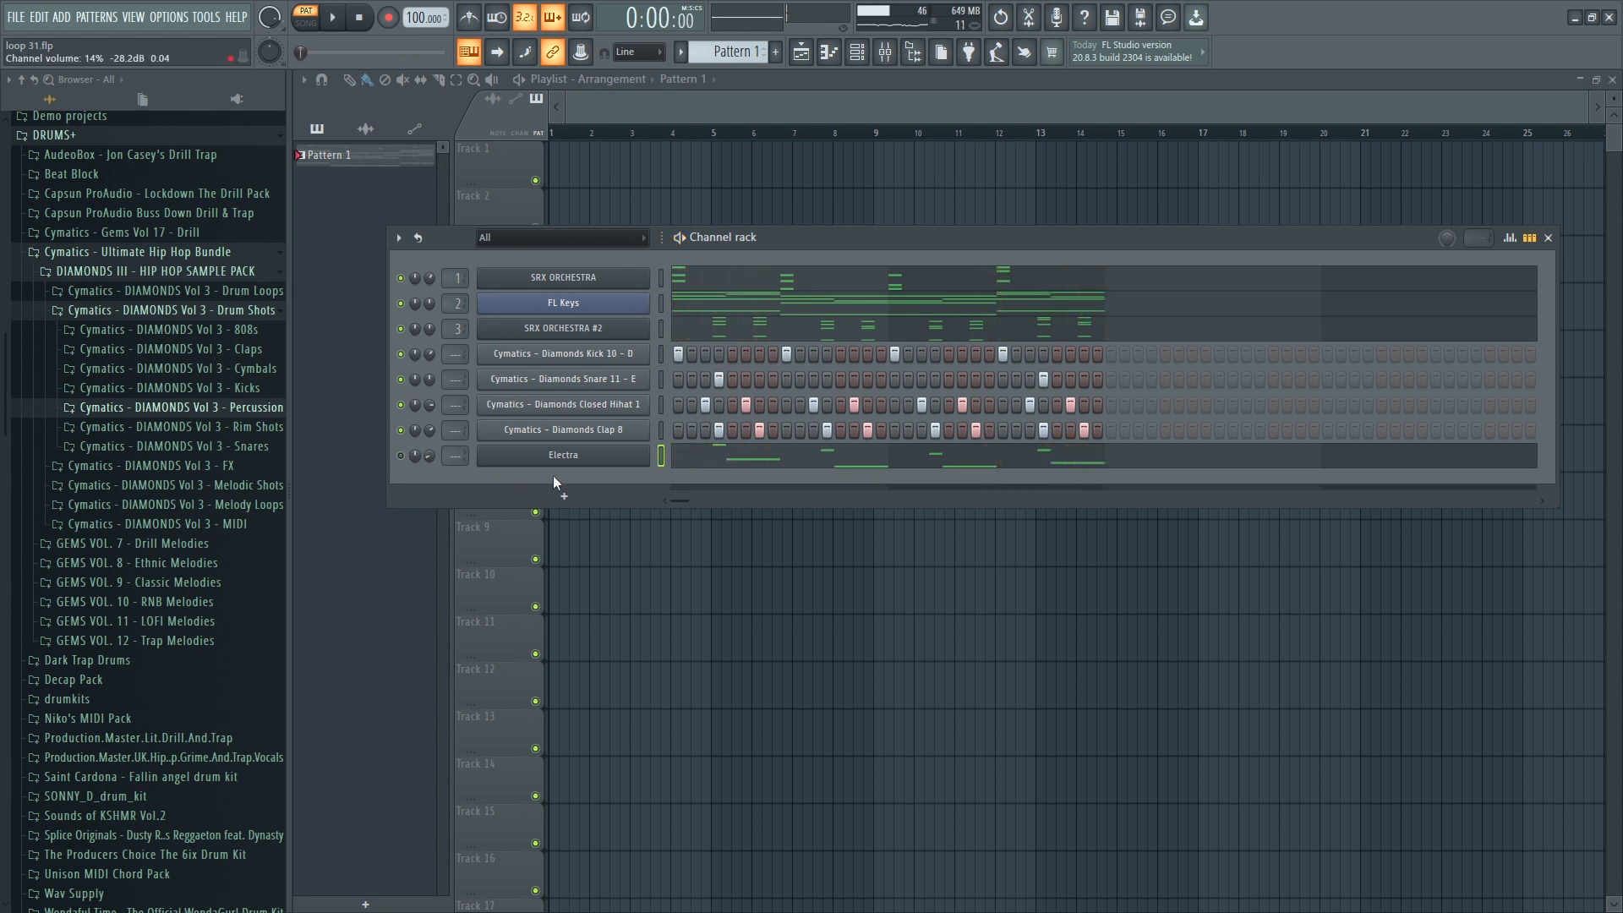
Add another SRX ORCHESTRA instrument channel below Electra in the channel rack.
{"action": "left_click", "coordinate": [562, 495]}
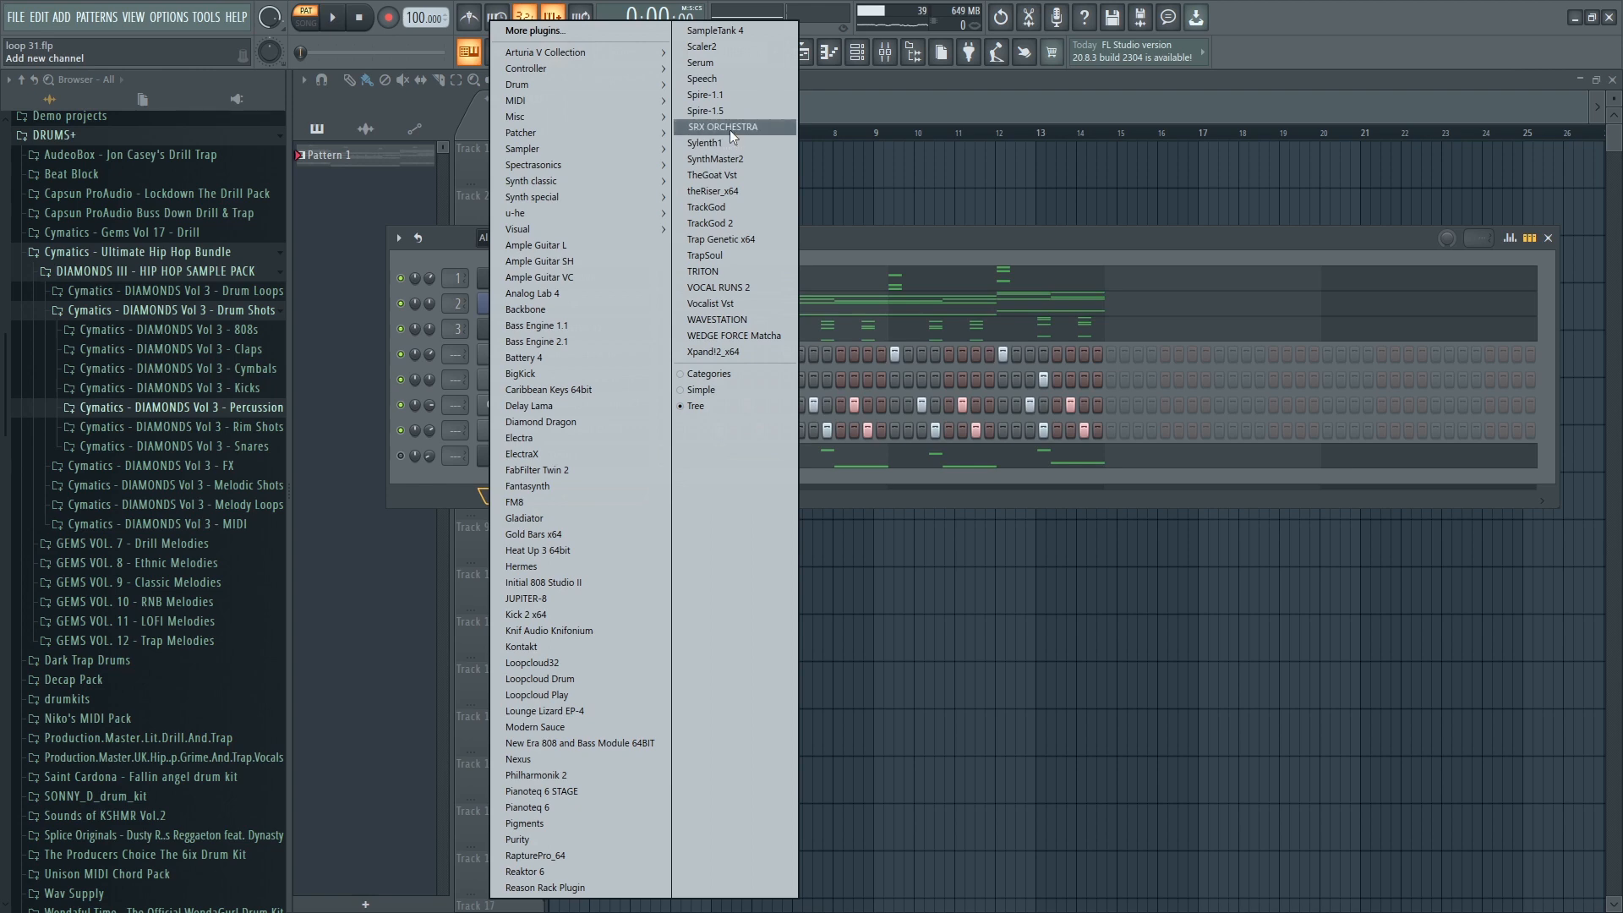
{"action": "left_click", "coordinate": [729, 128]}
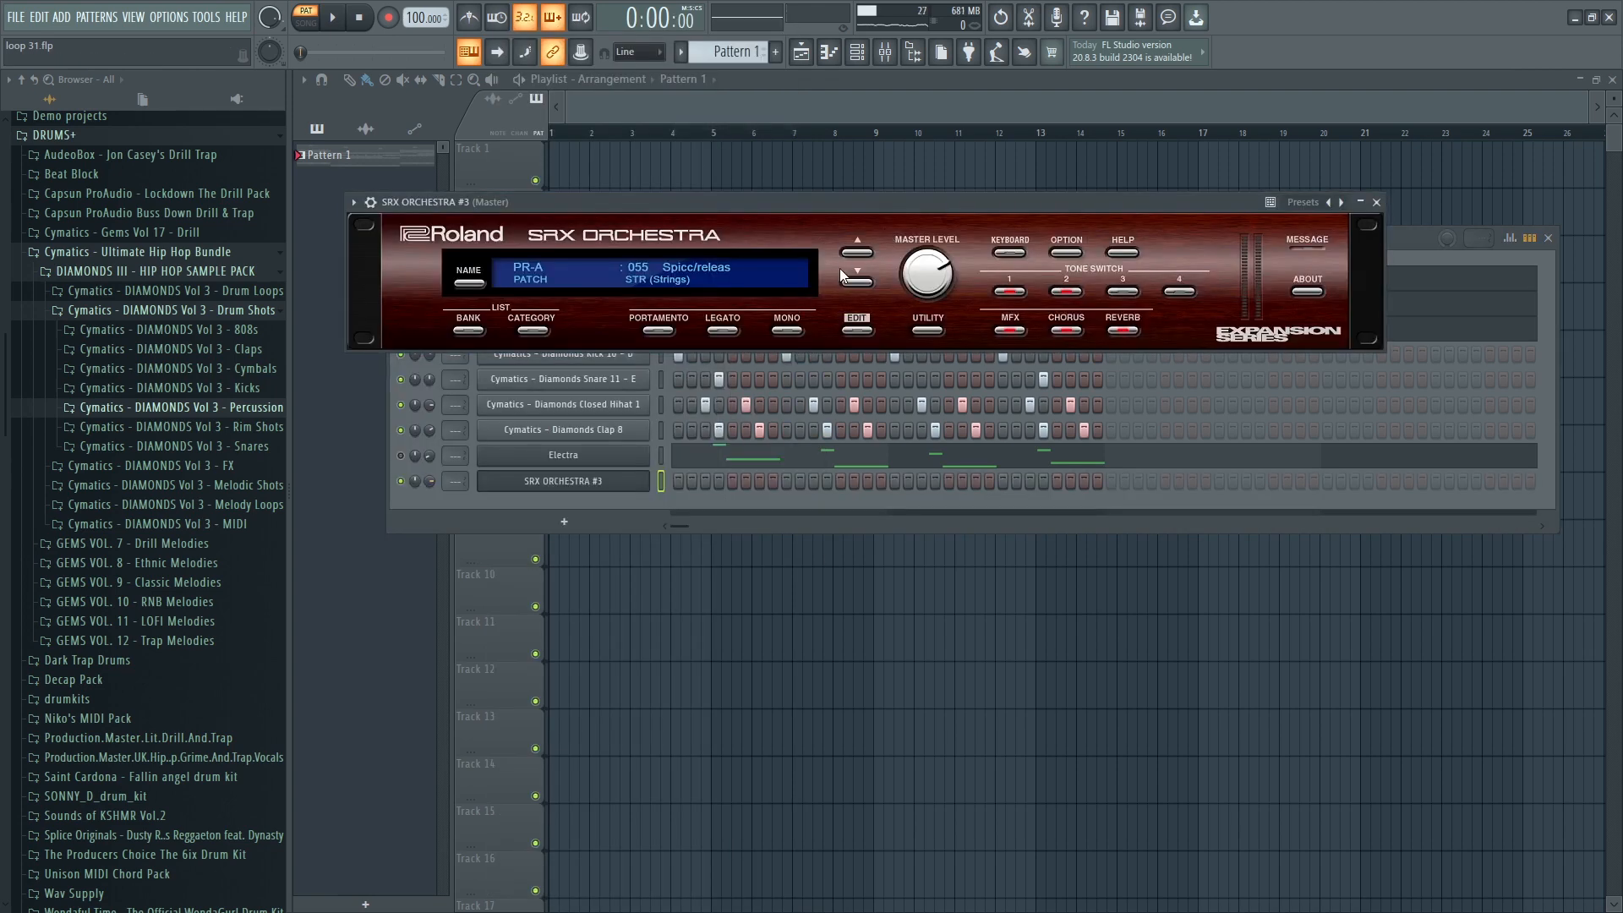
Browse SRX ORCHESTRA #3's patch categories, load patch 090 HilndChr SRX from the ETH (Ethnic) category and close the category list.
{"action": "left_click", "coordinate": [535, 331]}
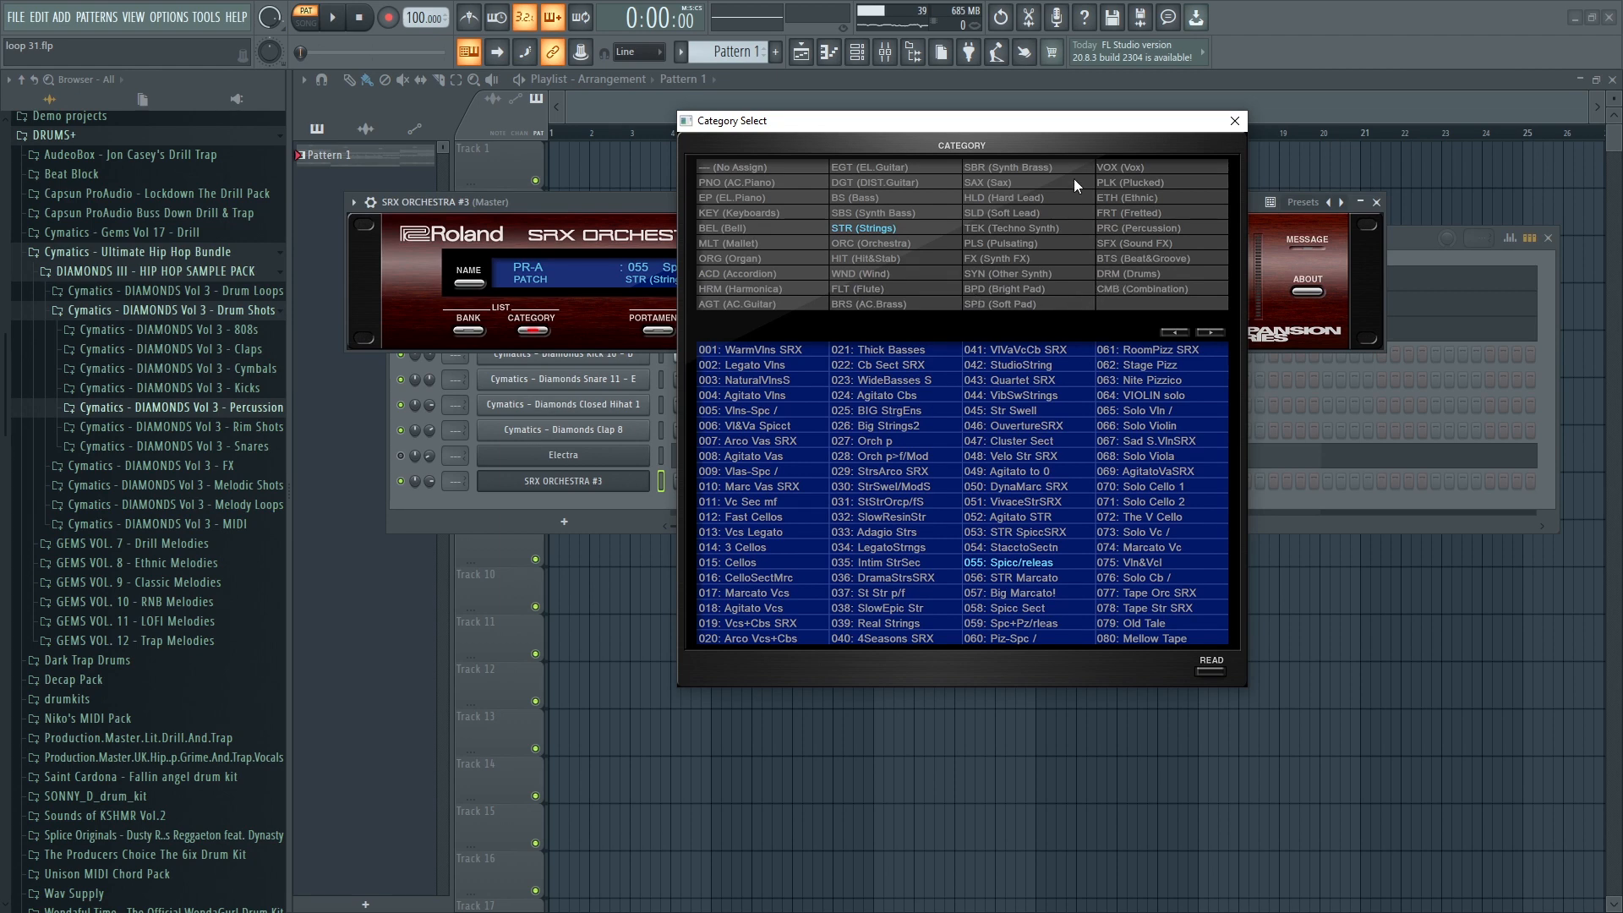
{"action": "left_click", "coordinate": [879, 172]}
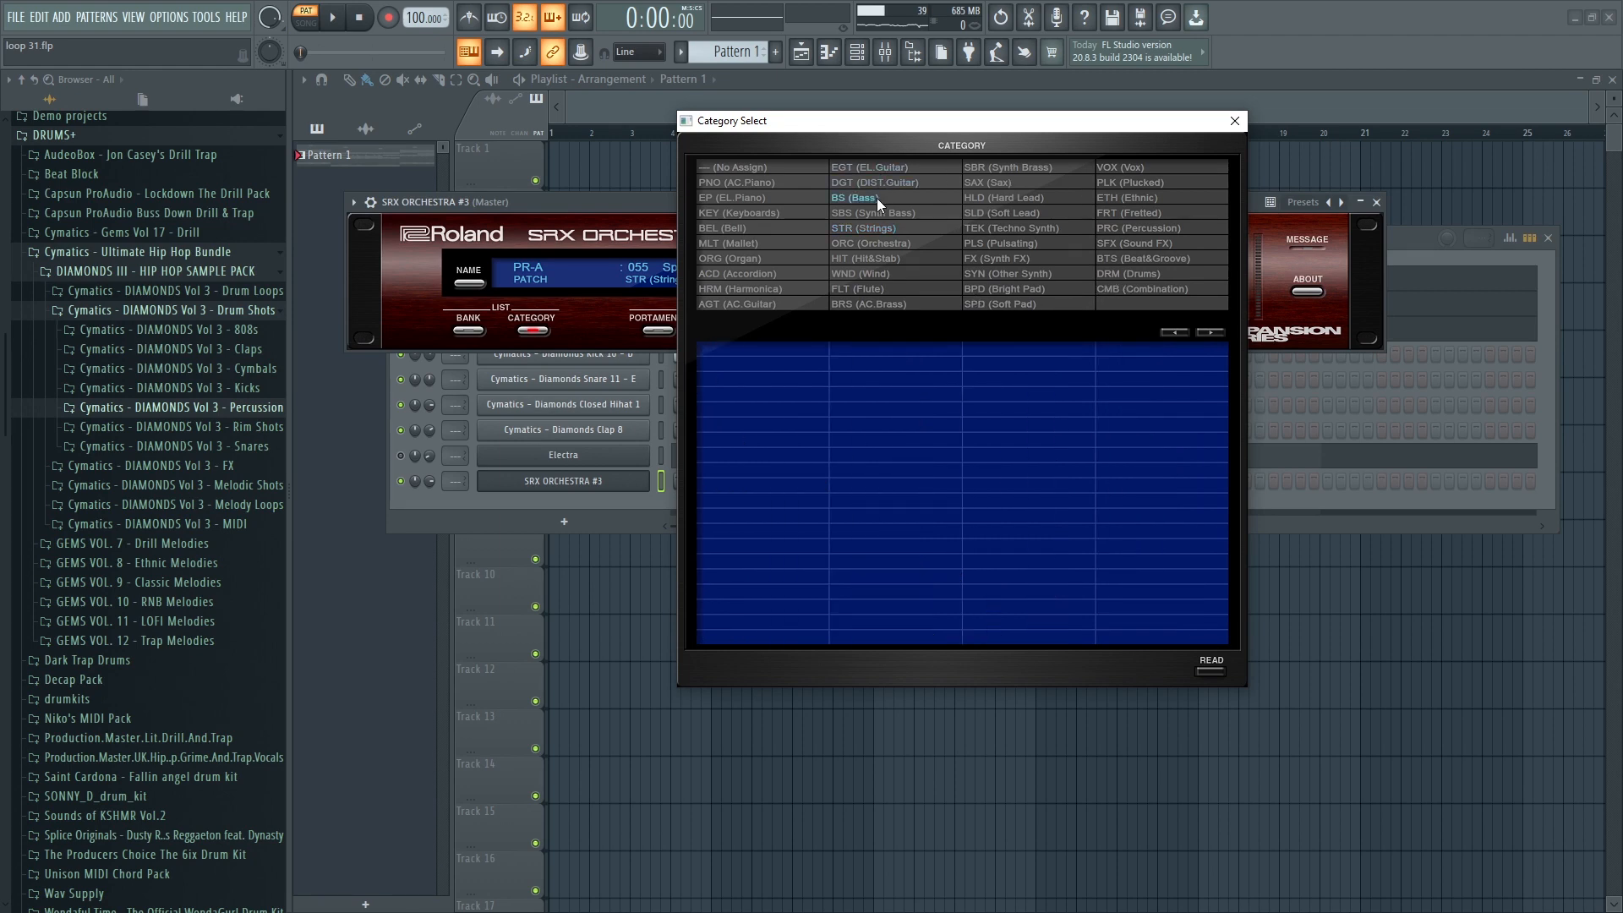
{"action": "left_click", "coordinate": [876, 229]}
{"action": "left_click", "coordinate": [879, 244]}
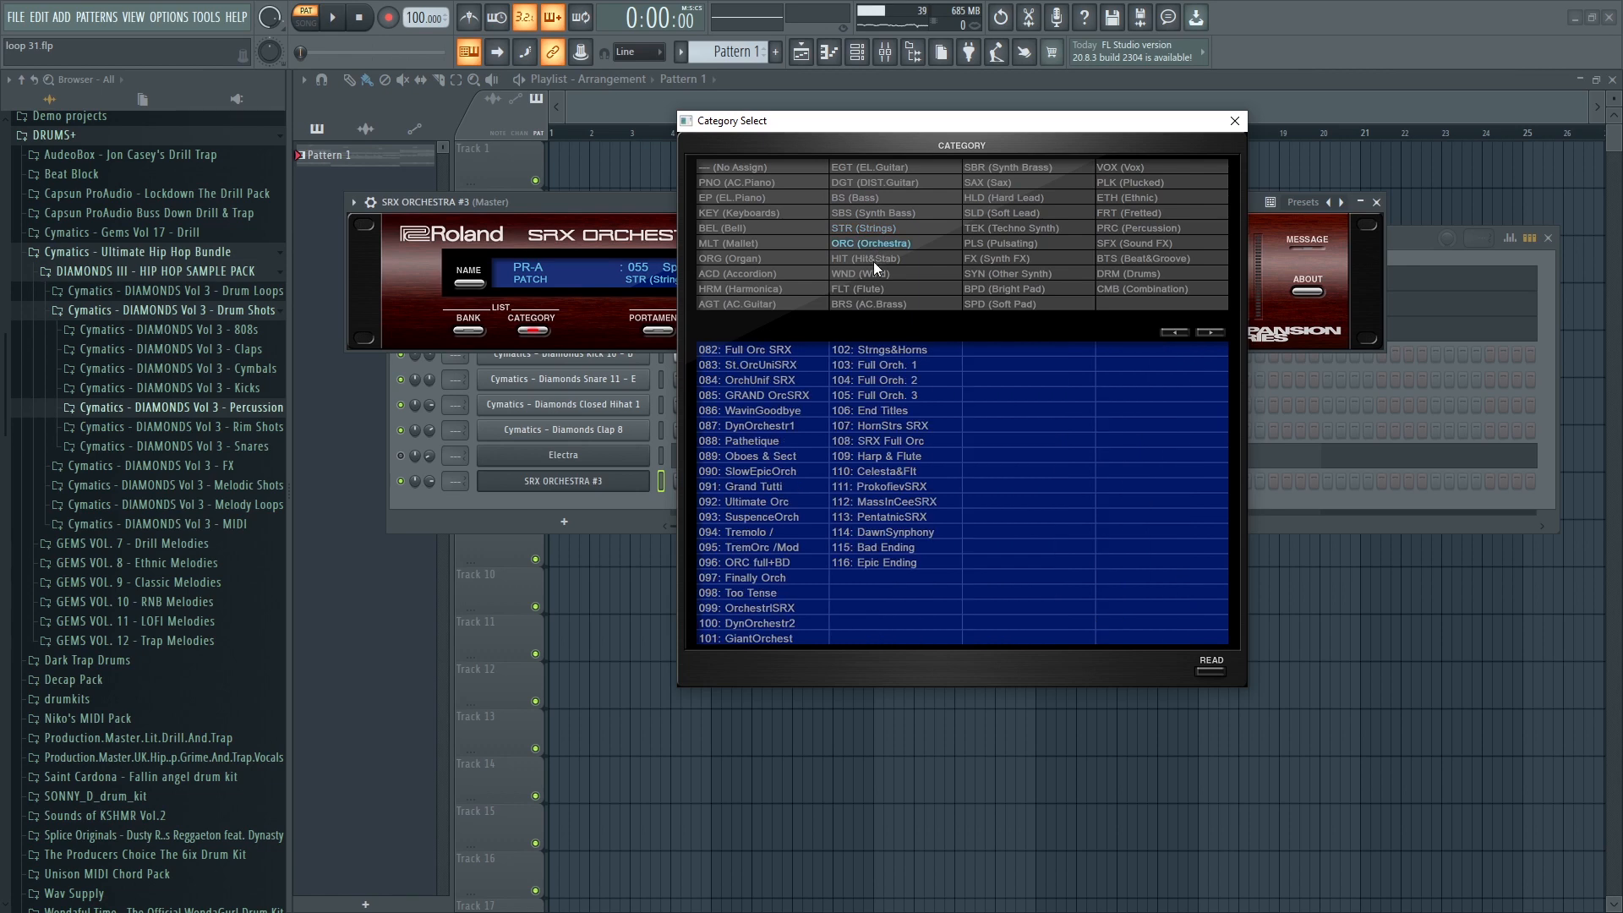
{"action": "left_click", "coordinate": [874, 260]}
{"action": "left_click", "coordinate": [870, 274]}
{"action": "left_click", "coordinate": [867, 289]}
{"action": "left_click", "coordinate": [874, 304]}
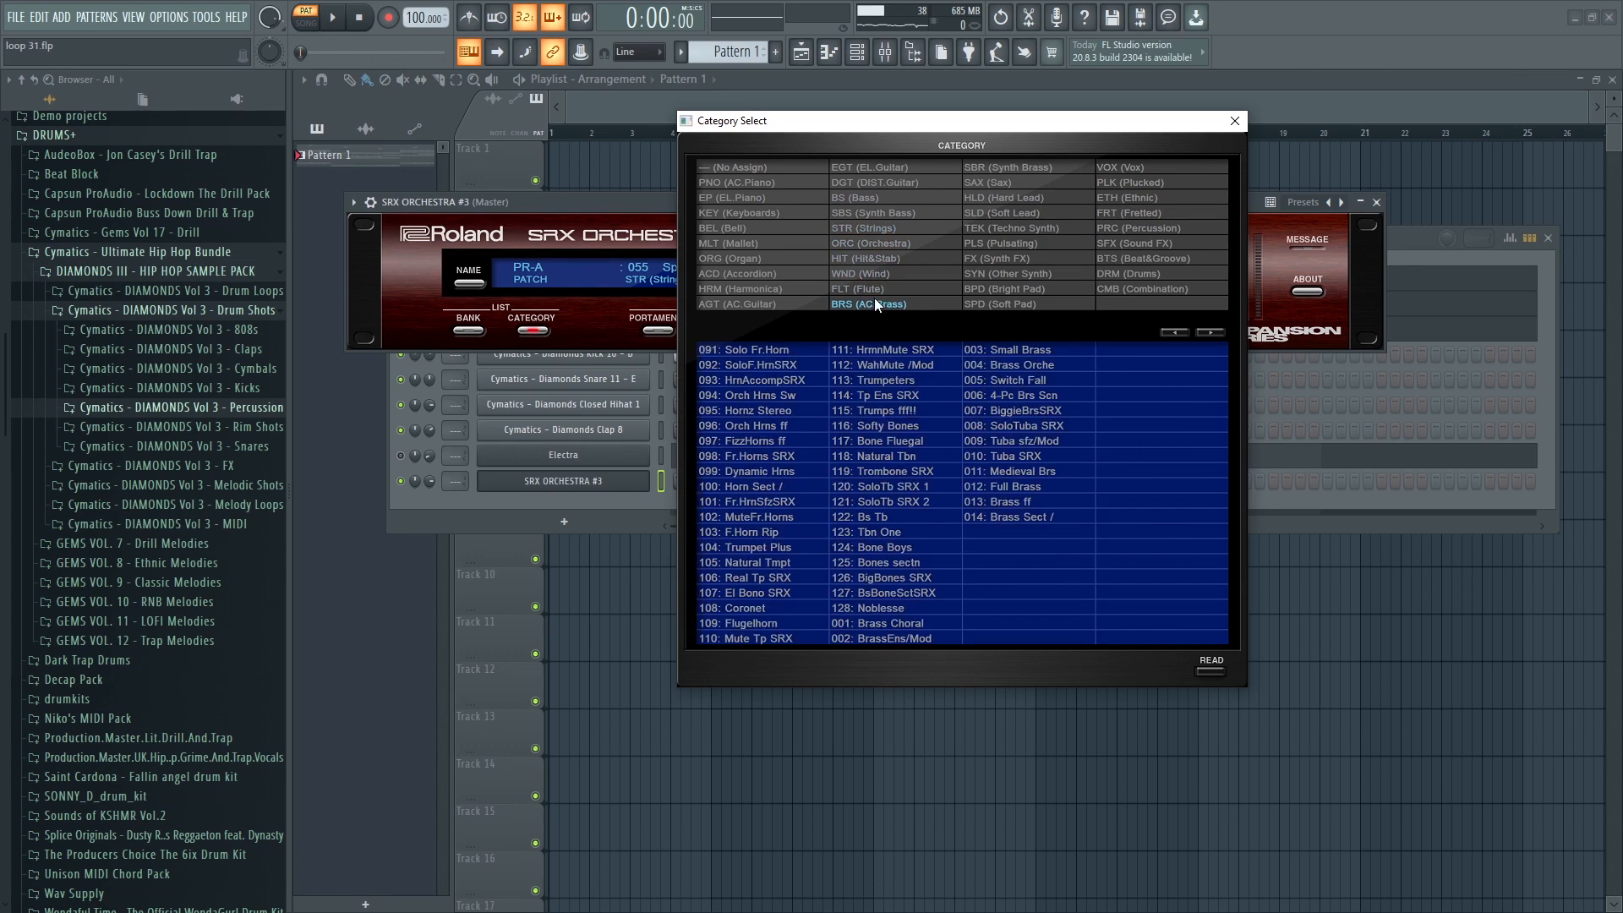
{"action": "left_click", "coordinate": [982, 184]}
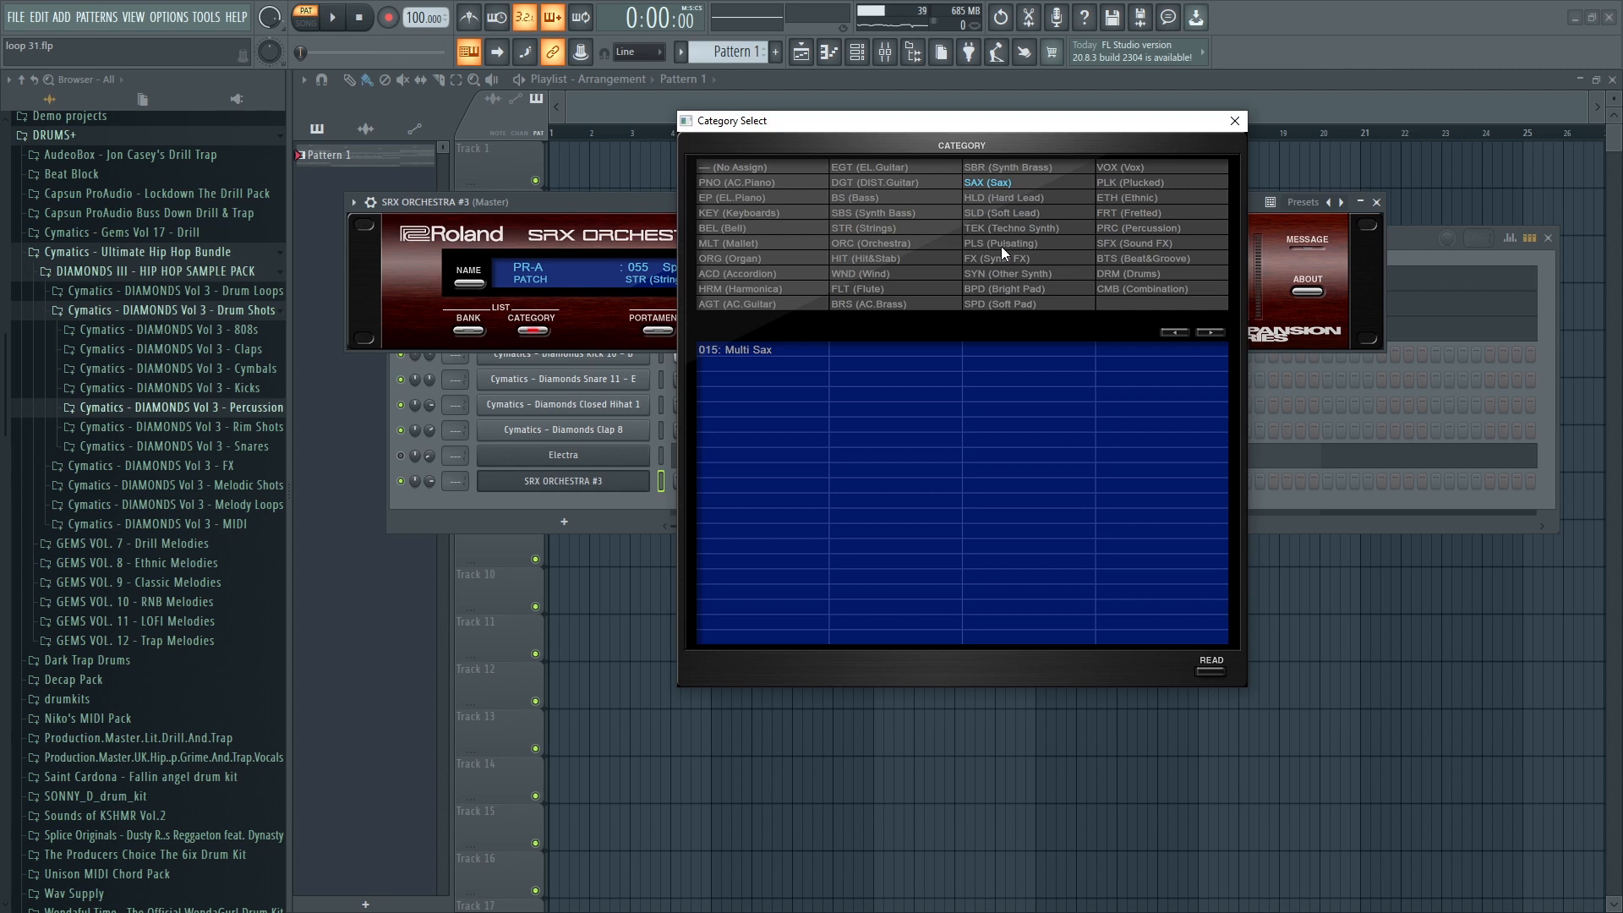
{"action": "left_click", "coordinate": [854, 197]}
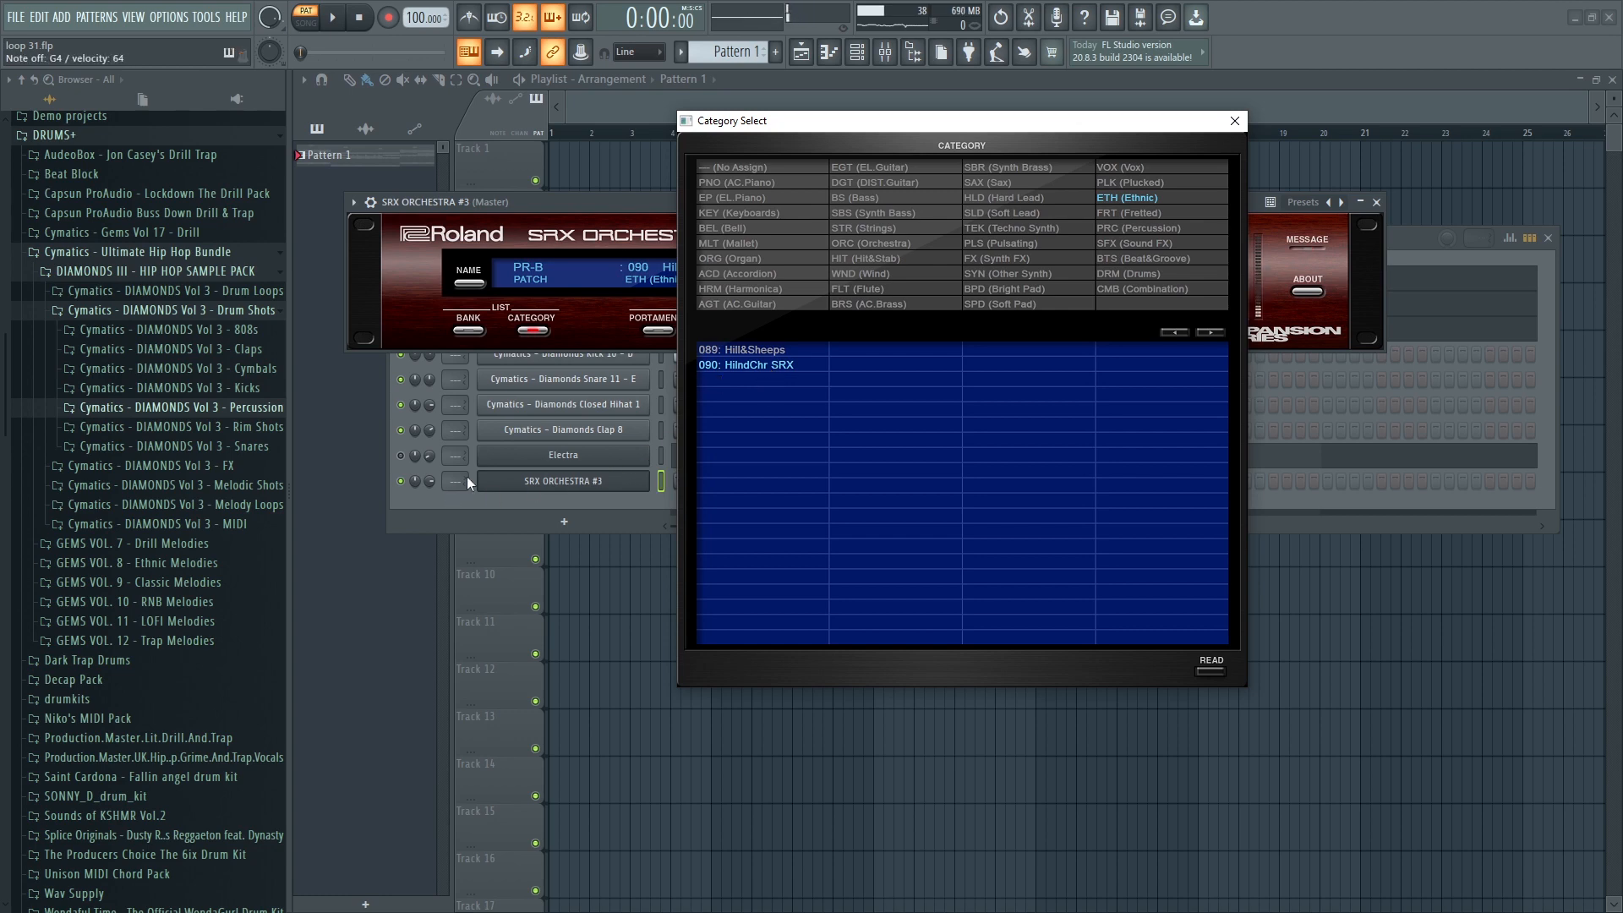
{"action": "left_click", "coordinate": [1240, 123]}
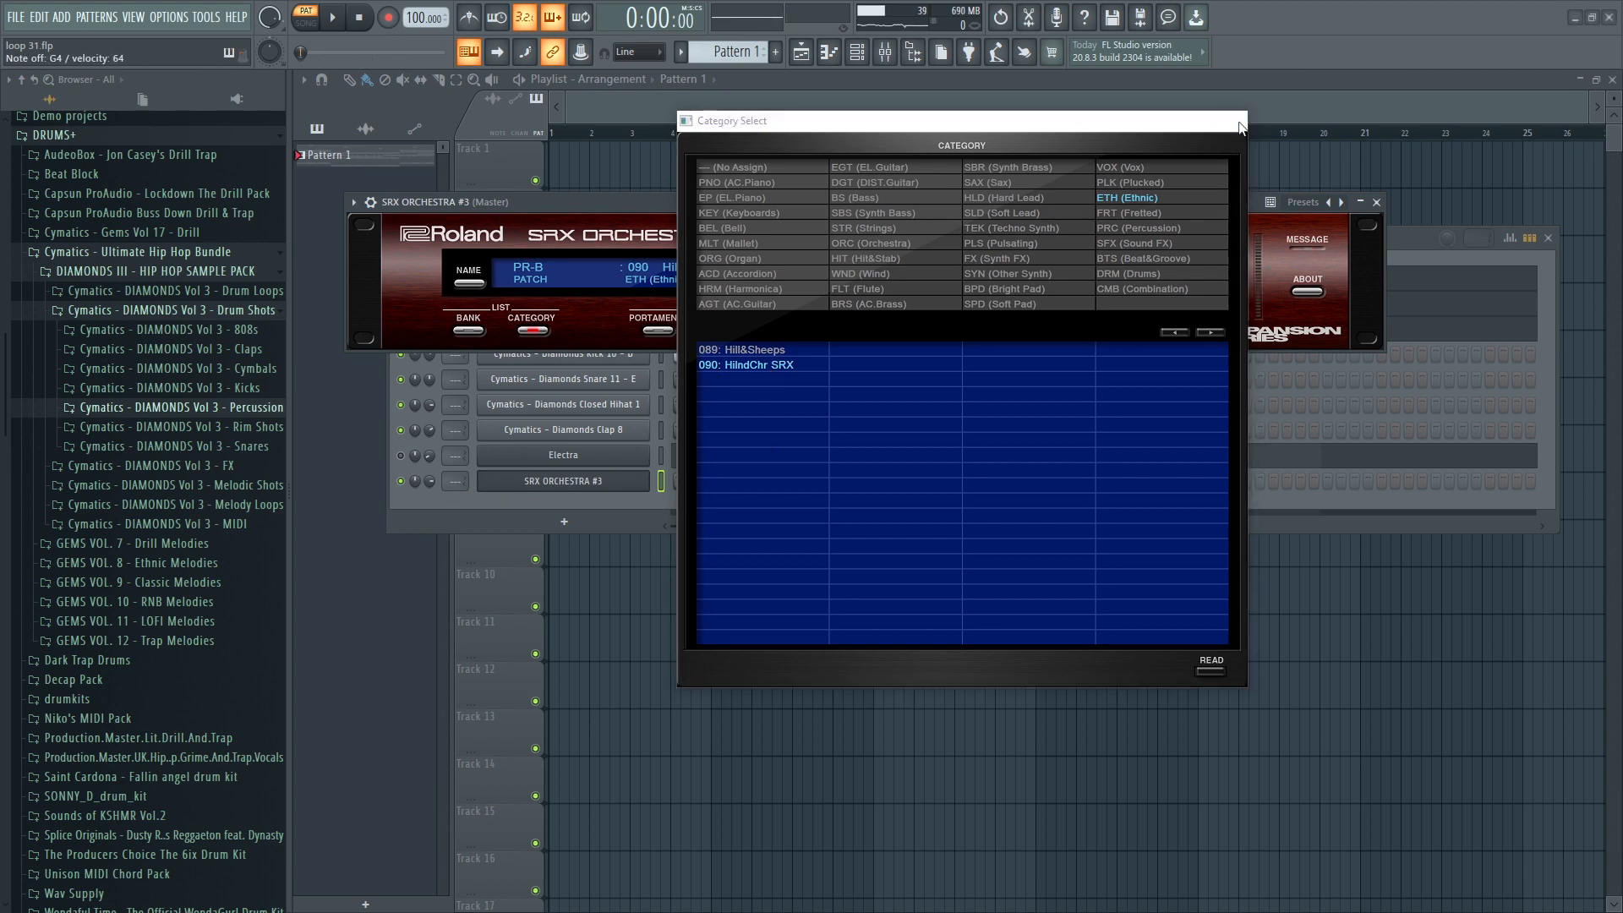
Copy the Electra channel's notes and paste them into the SRX ORCHESTRA #3 channel.
{"action": "right_click", "coordinate": [607, 457]}
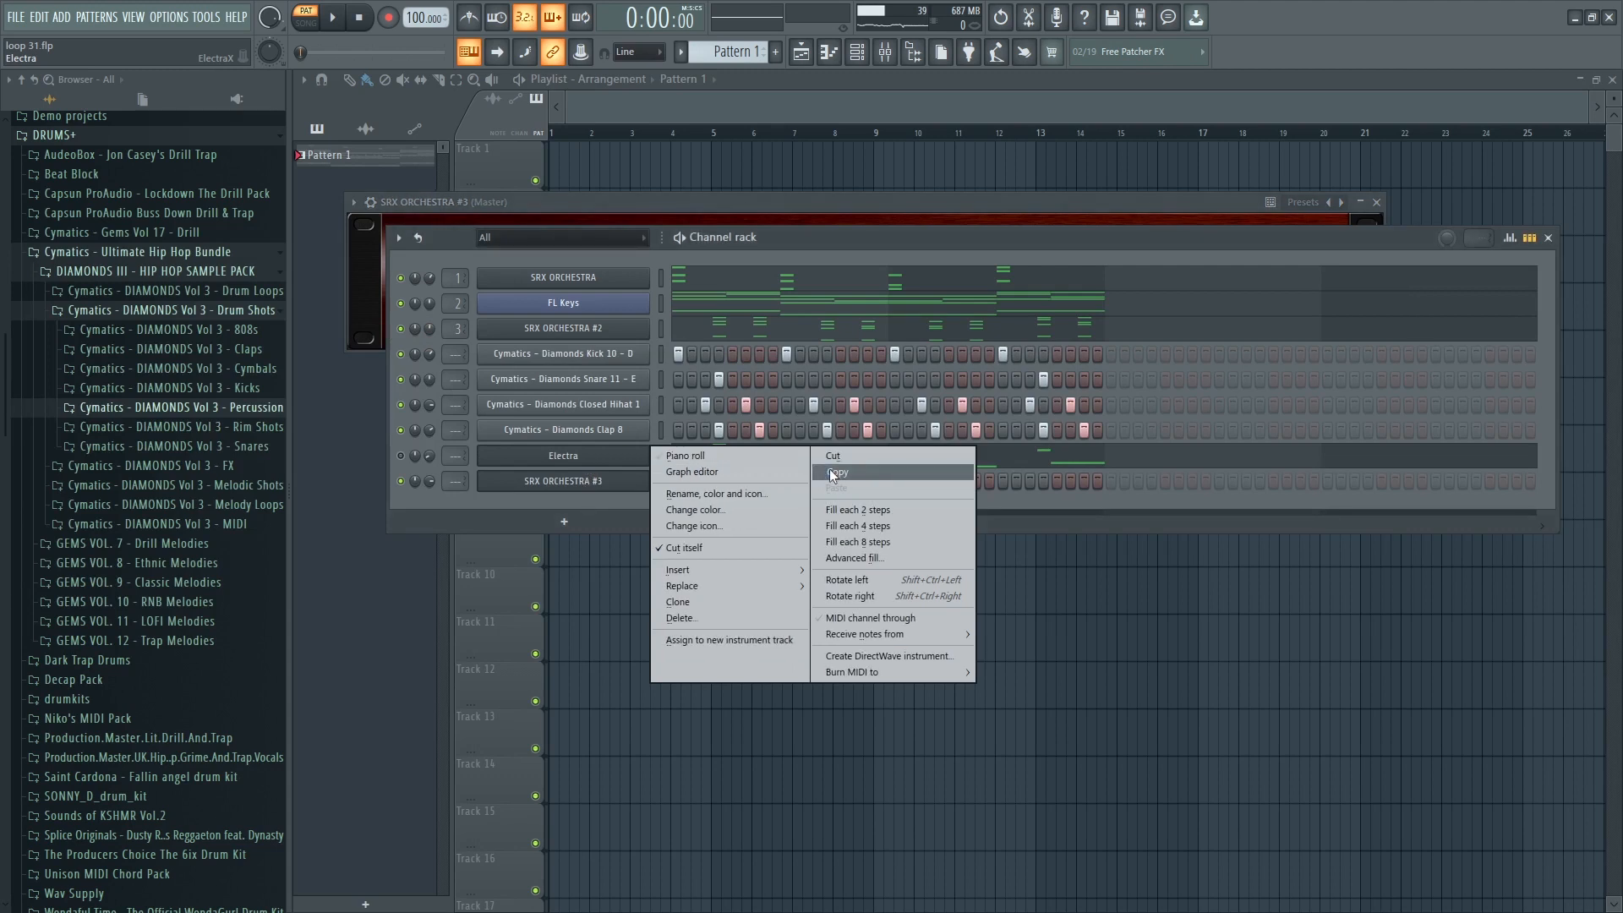
{"action": "left_click", "coordinate": [834, 475]}
{"action": "right_click", "coordinate": [607, 481]}
{"action": "left_click", "coordinate": [837, 513]}
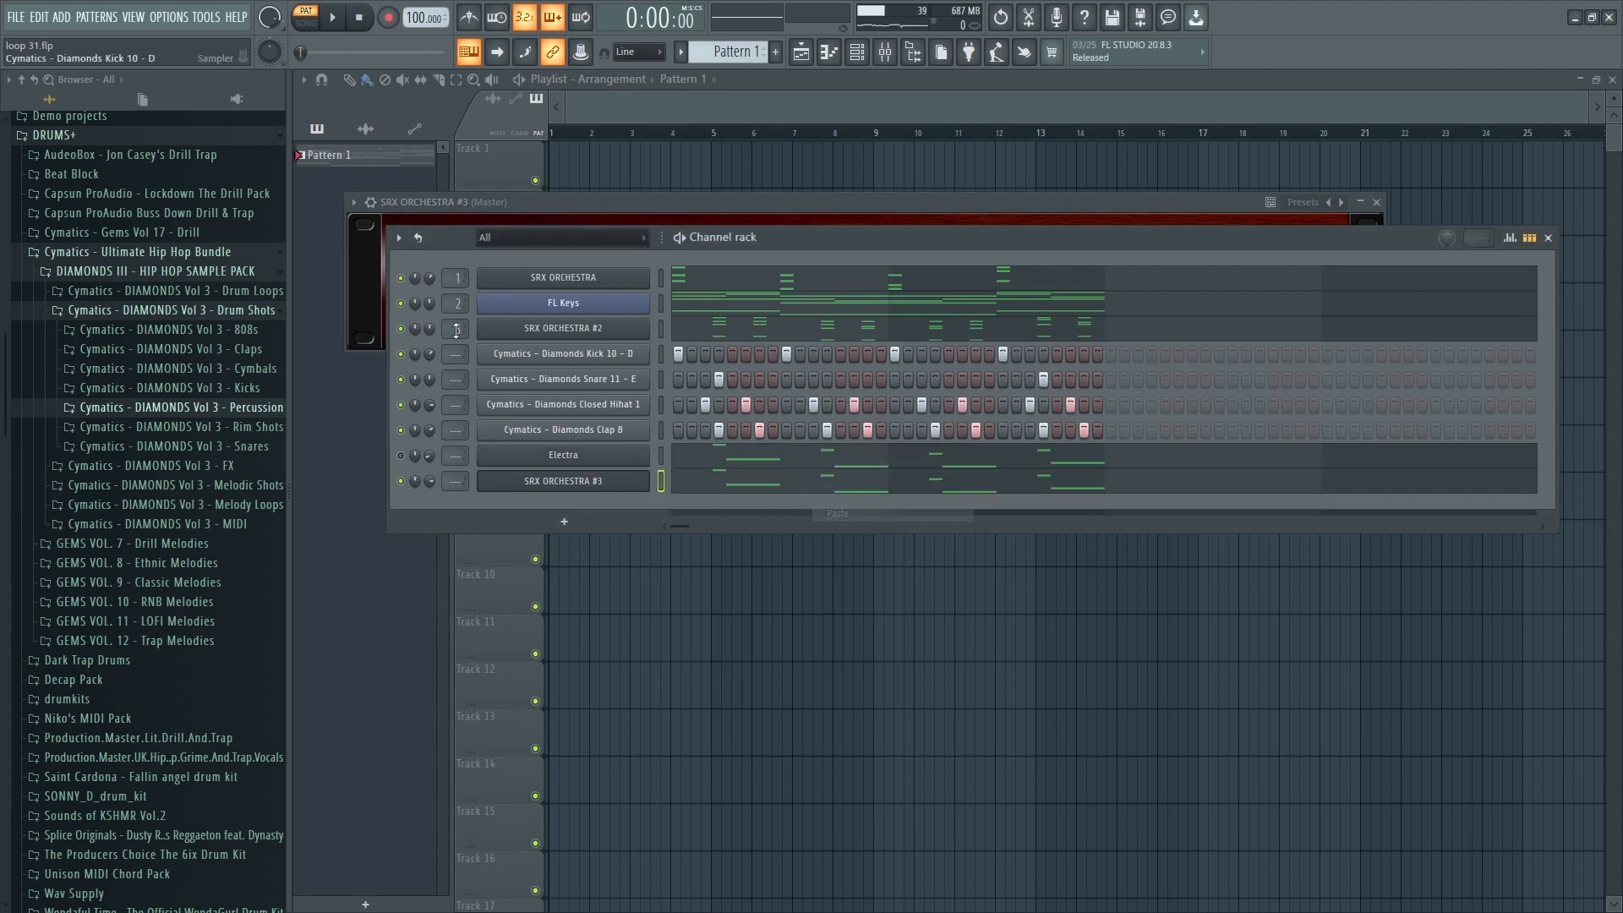
Lock the active/mute state of the SRX ORCHESTRA, FL Keys, SRX ORCHESTRA #2 and SRX ORCHESTRA #3 channels.
{"action": "right_click", "coordinate": [402, 280]}
{"action": "left_click", "coordinate": [418, 303]}
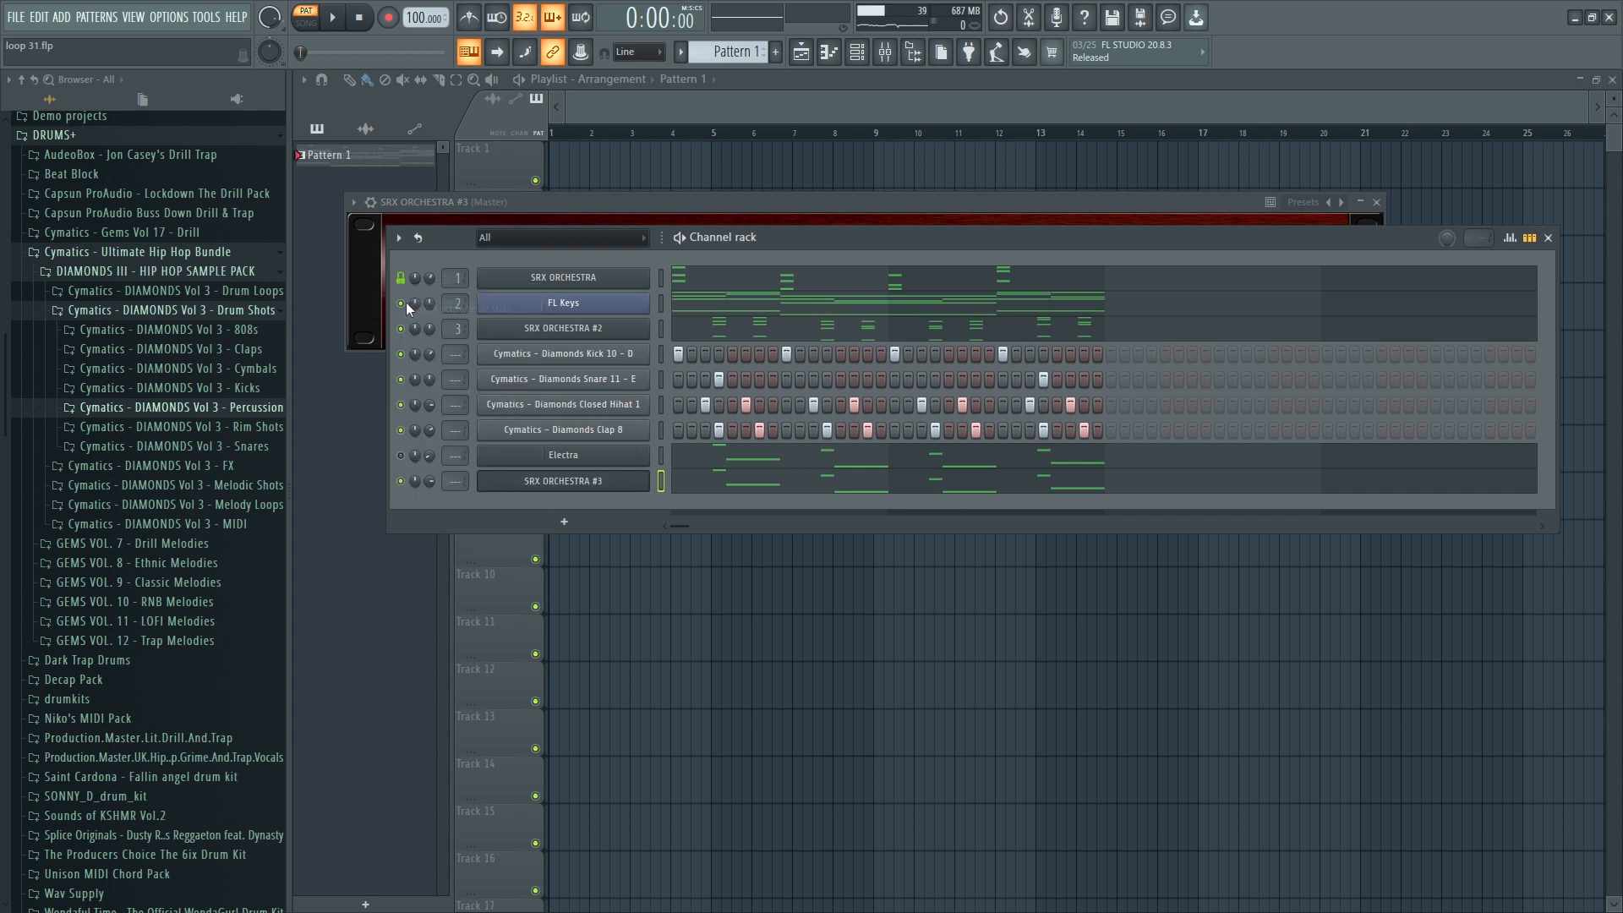
{"action": "right_click", "coordinate": [404, 304]}
{"action": "left_click", "coordinate": [416, 330]}
{"action": "right_click", "coordinate": [402, 330]}
{"action": "left_click", "coordinate": [423, 356]}
{"action": "right_click", "coordinate": [403, 483]}
{"action": "left_click", "coordinate": [423, 505]}
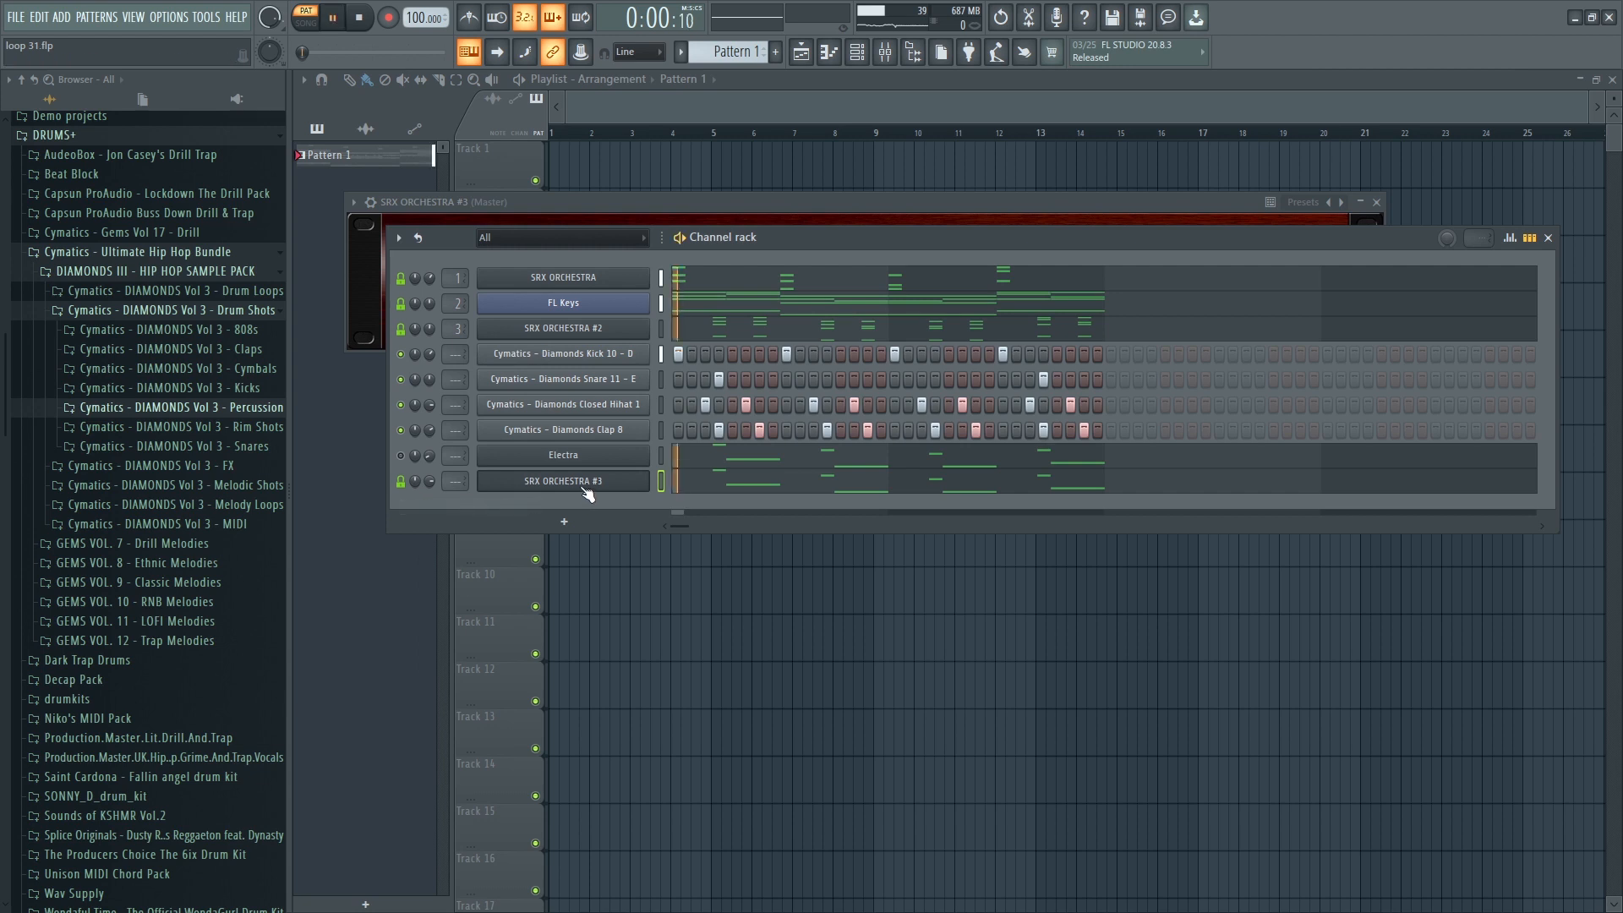
Solo SRX ORCHESTRA #3 so only the locked melodic channels sound, and play the pattern.
{"action": "key", "text": "space"}
{"action": "right_click", "coordinate": [403, 483]}
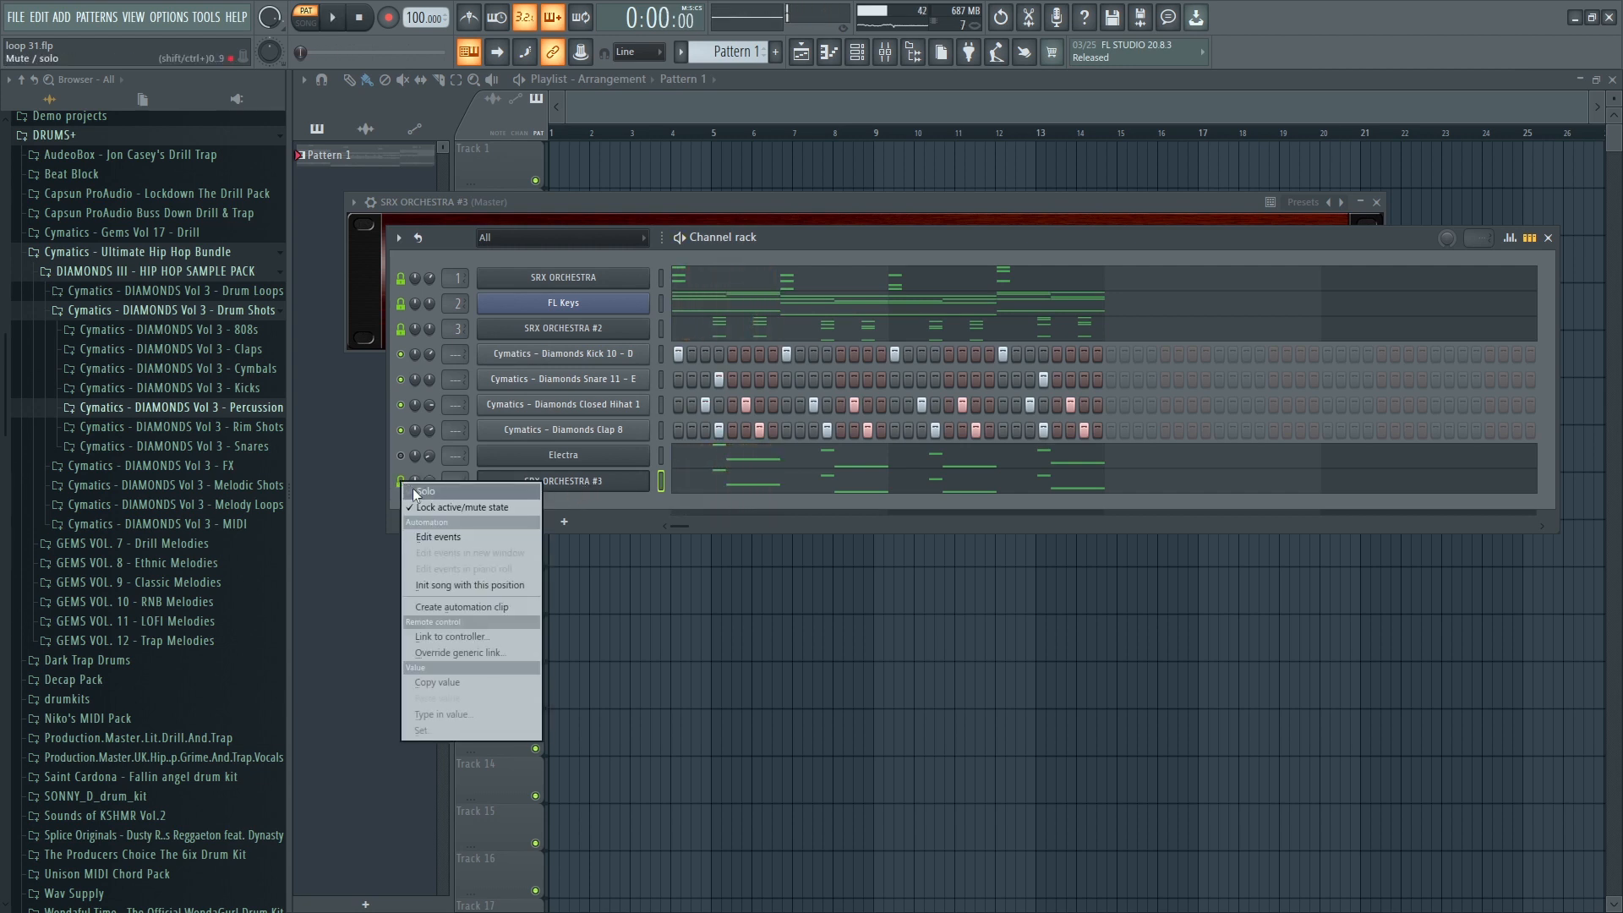
{"action": "left_click", "coordinate": [433, 492]}
{"action": "key", "text": "space"}
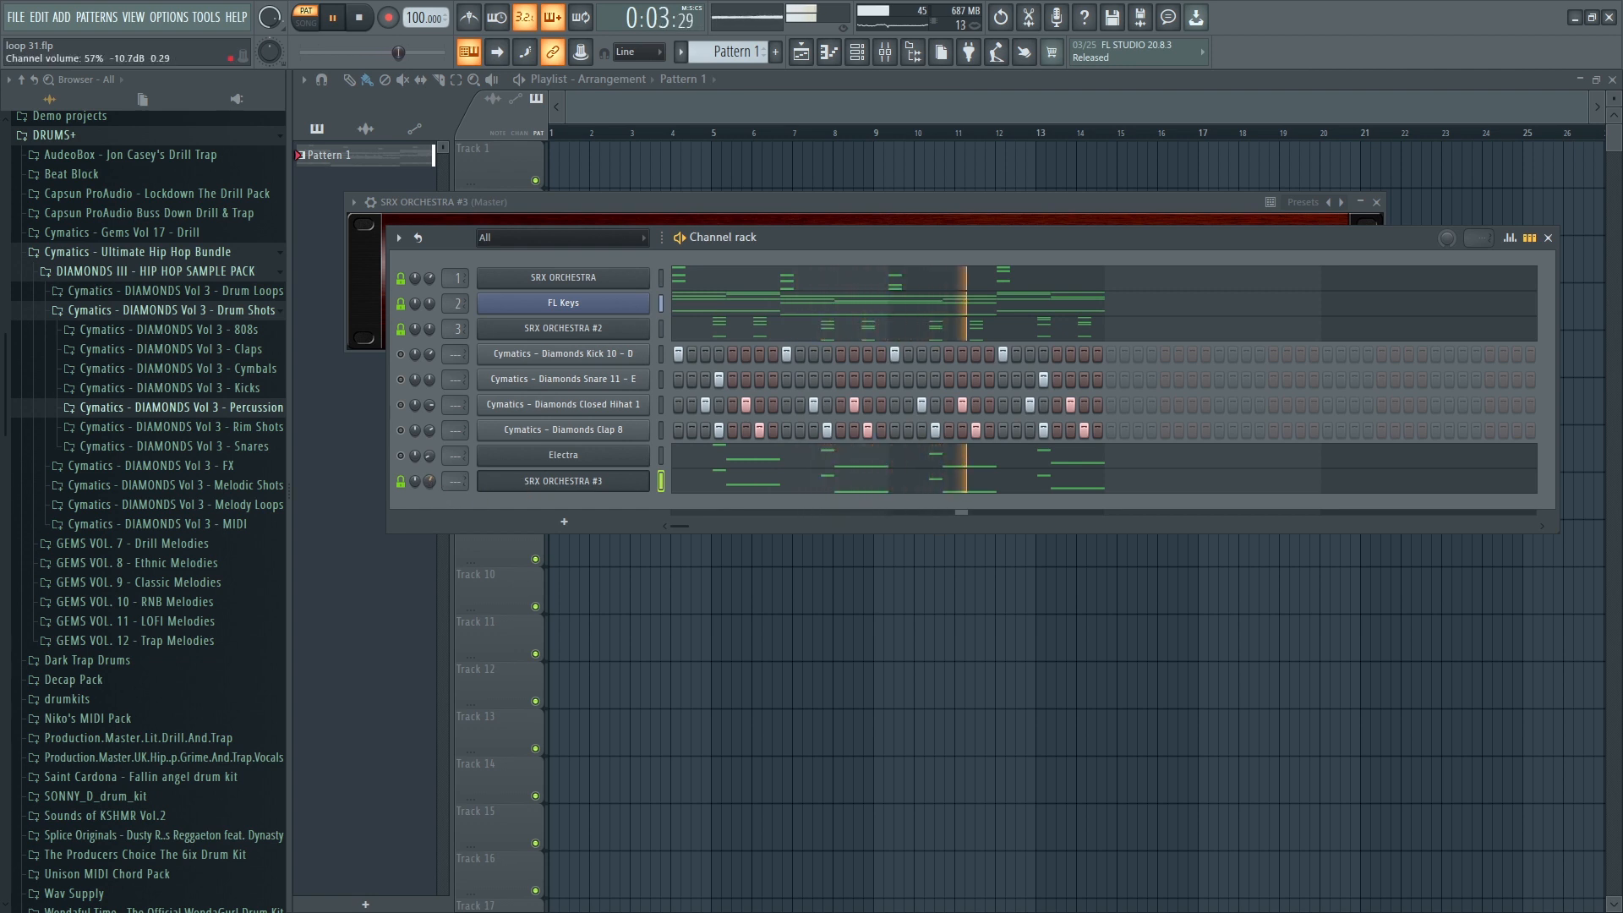
In SRX ORCHESTRA #3's piano roll, add a one-step D#6 note at step 15 of bar 2 and close the piano roll.
{"action": "right_click", "coordinate": [556, 480]}
{"action": "left_click", "coordinate": [676, 481]}
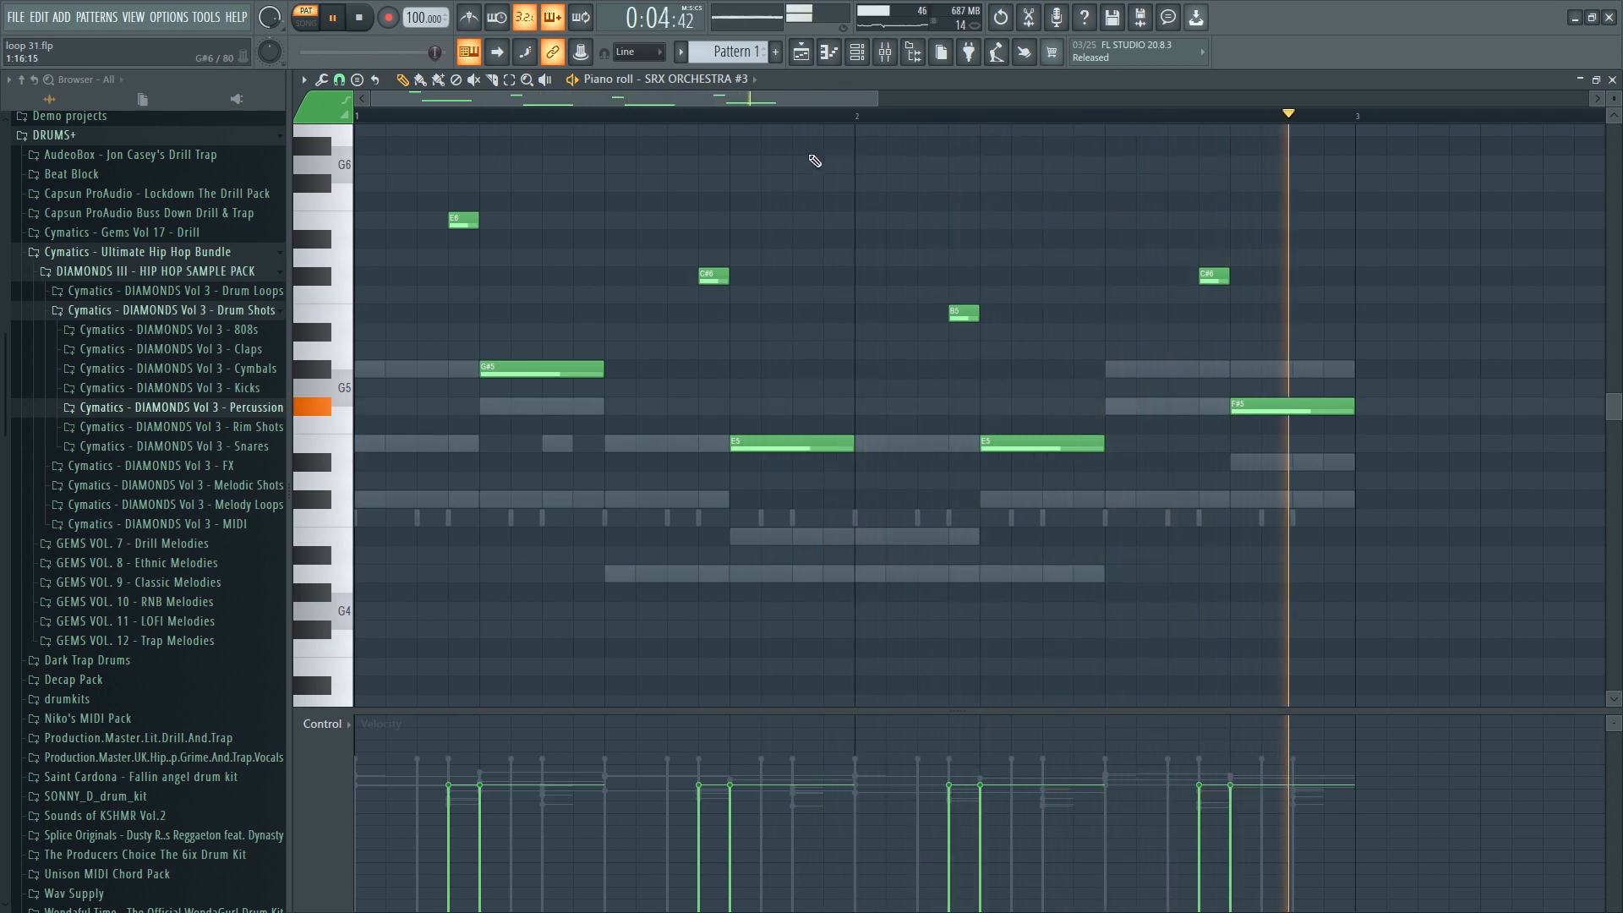
{"action": "left_click_drag", "start_coordinate": [876, 100], "coordinate": [933, 101]}
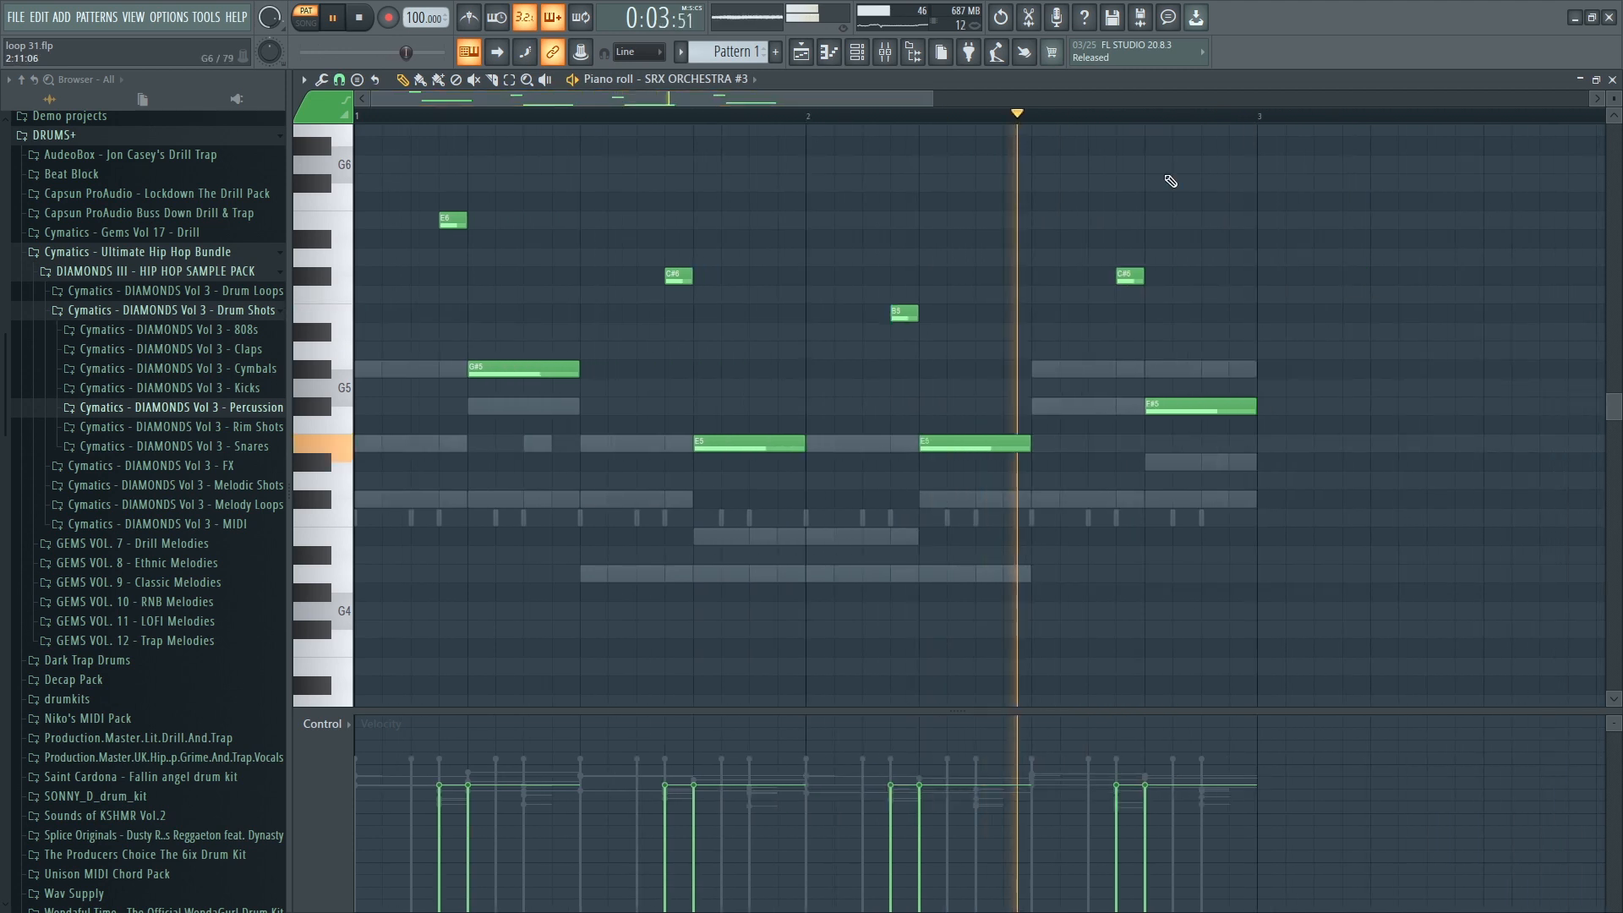
{"action": "key", "text": "space"}
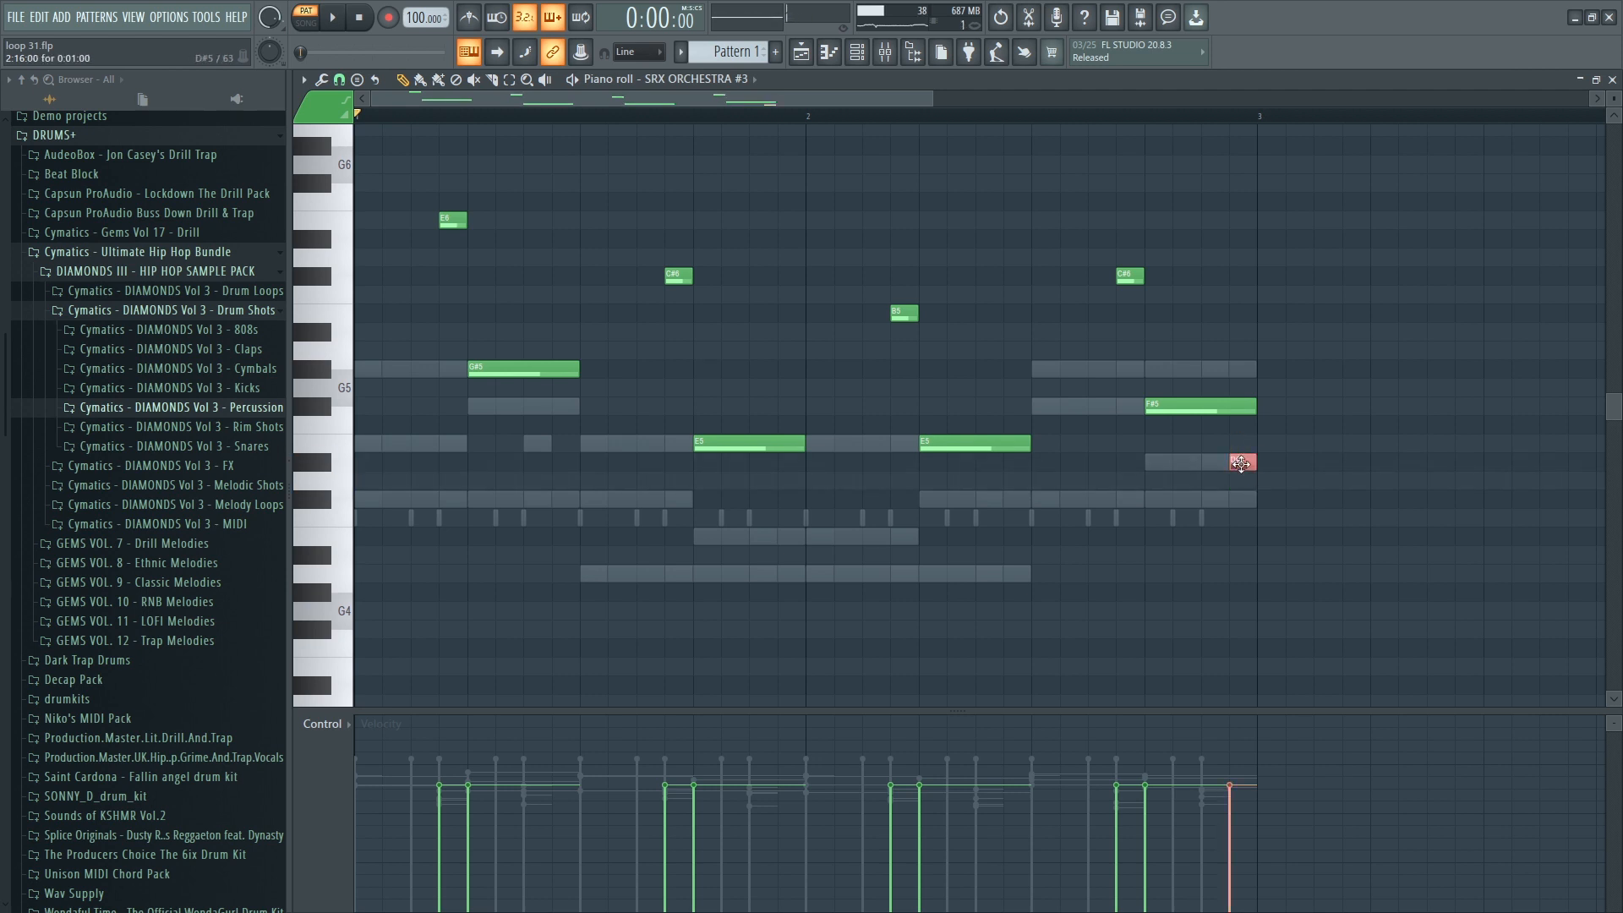
{"action": "key", "text": "space"}
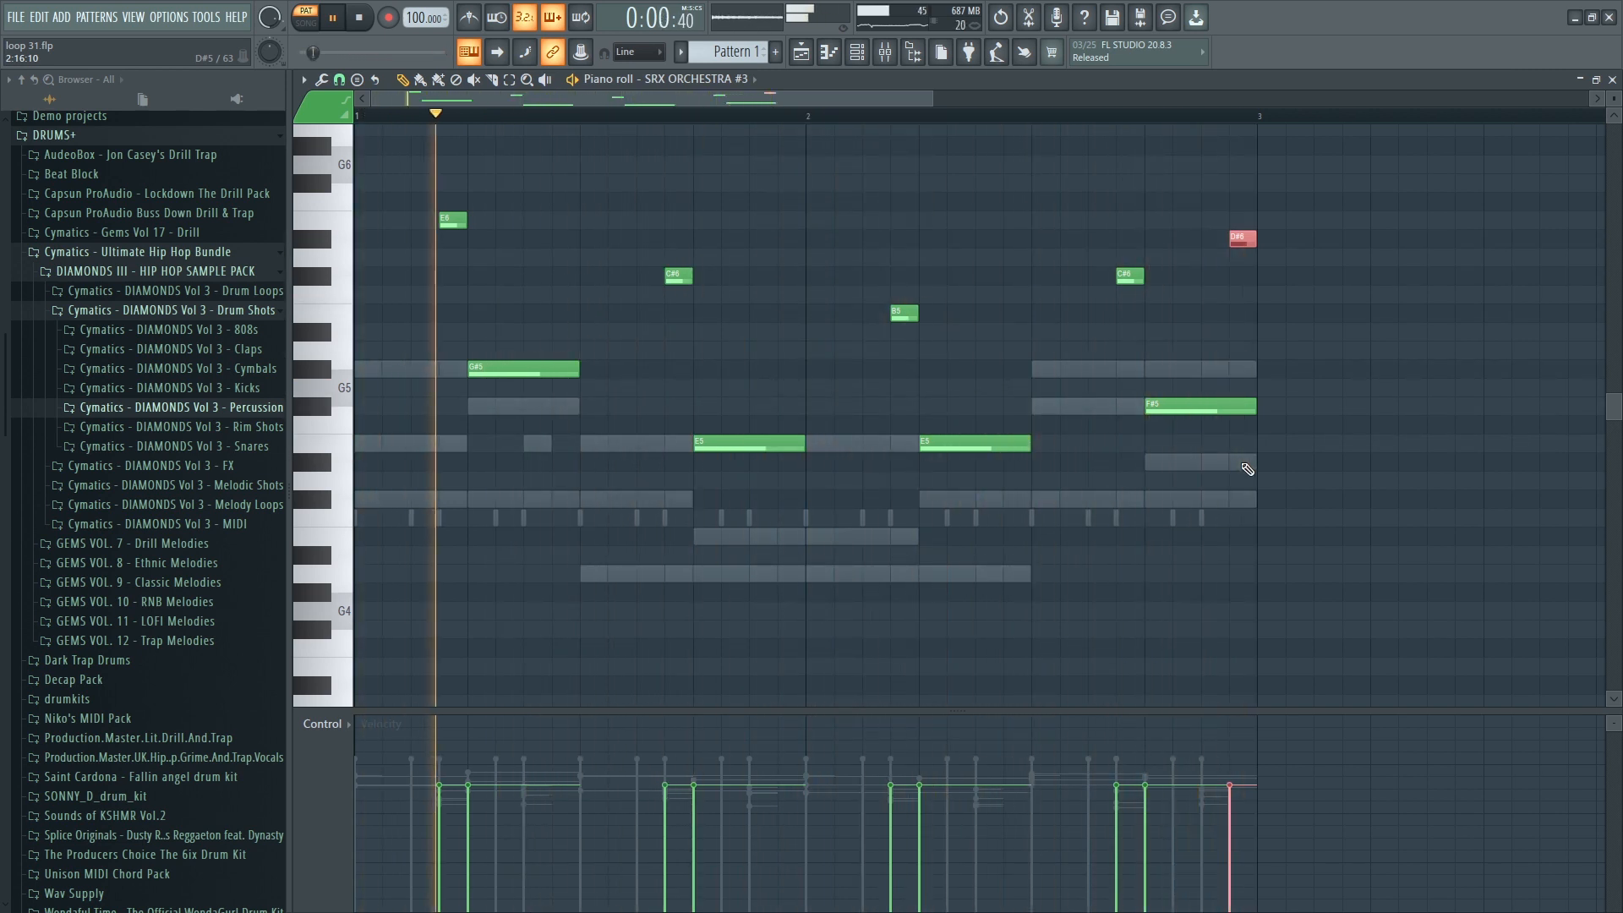
{"action": "right_click", "coordinate": [1233, 240]}
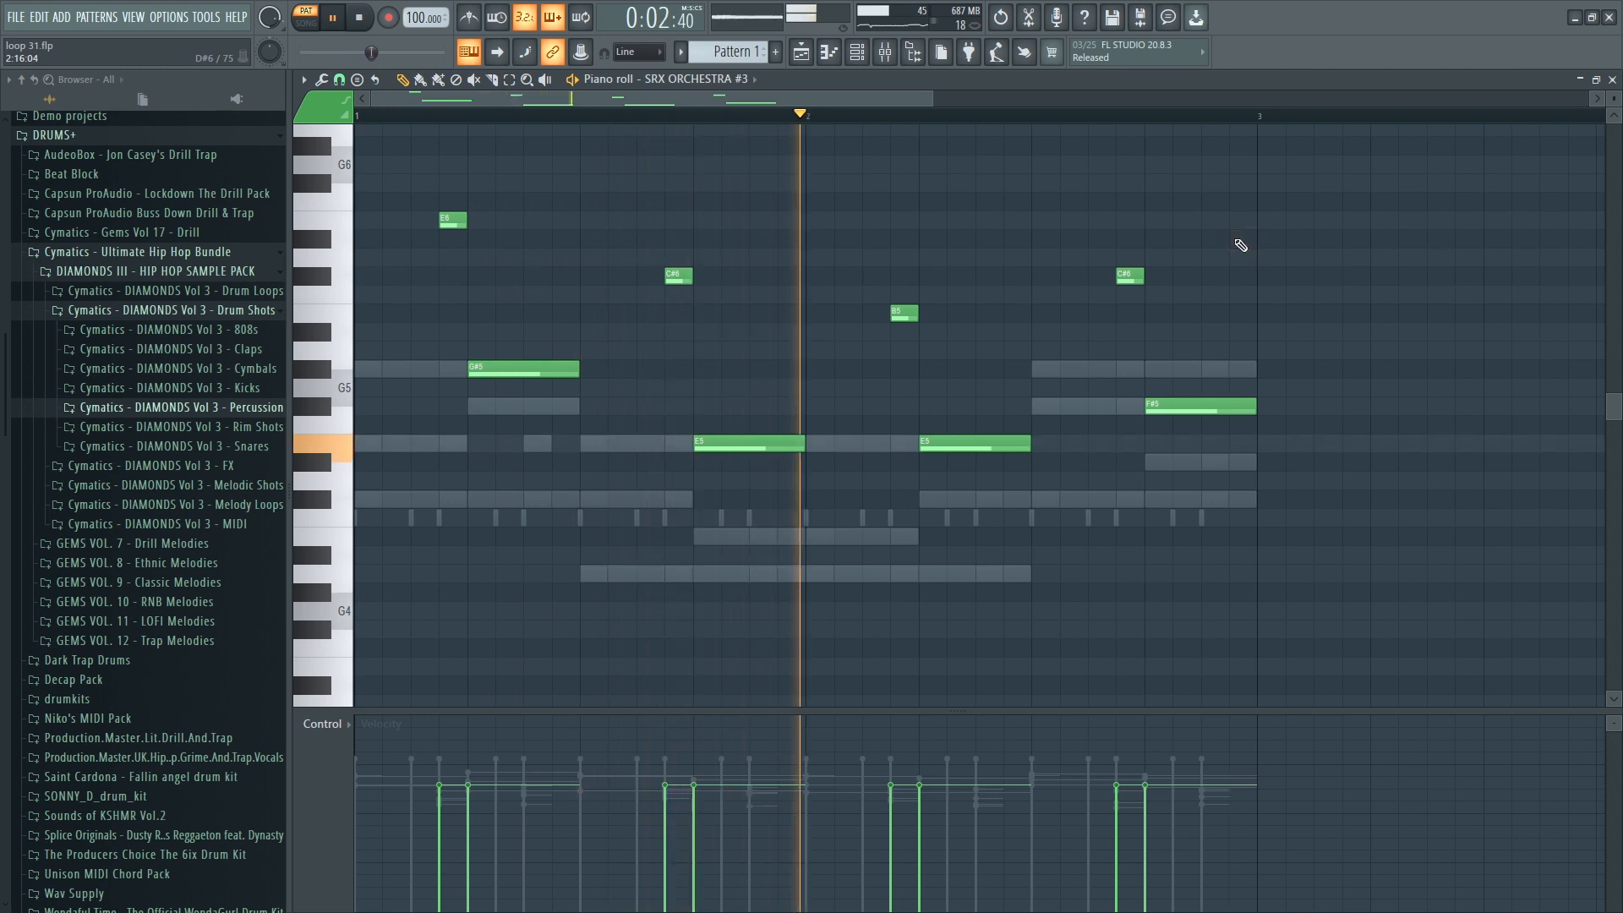
{"action": "left_click", "coordinate": [1222, 239]}
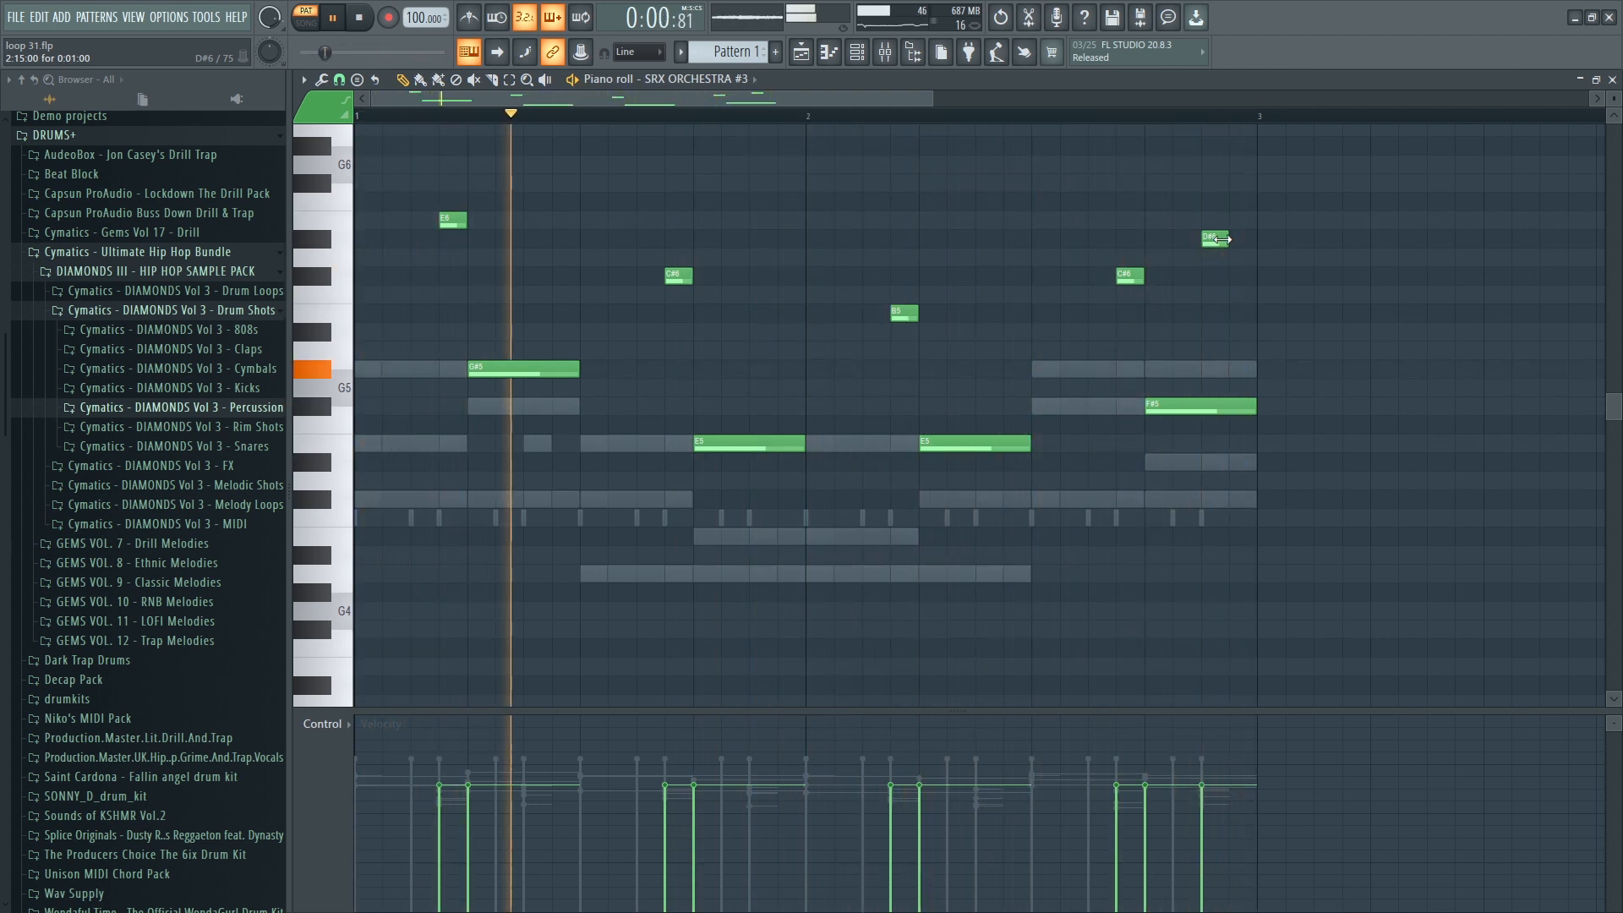
{"action": "left_click", "coordinate": [1612, 80]}
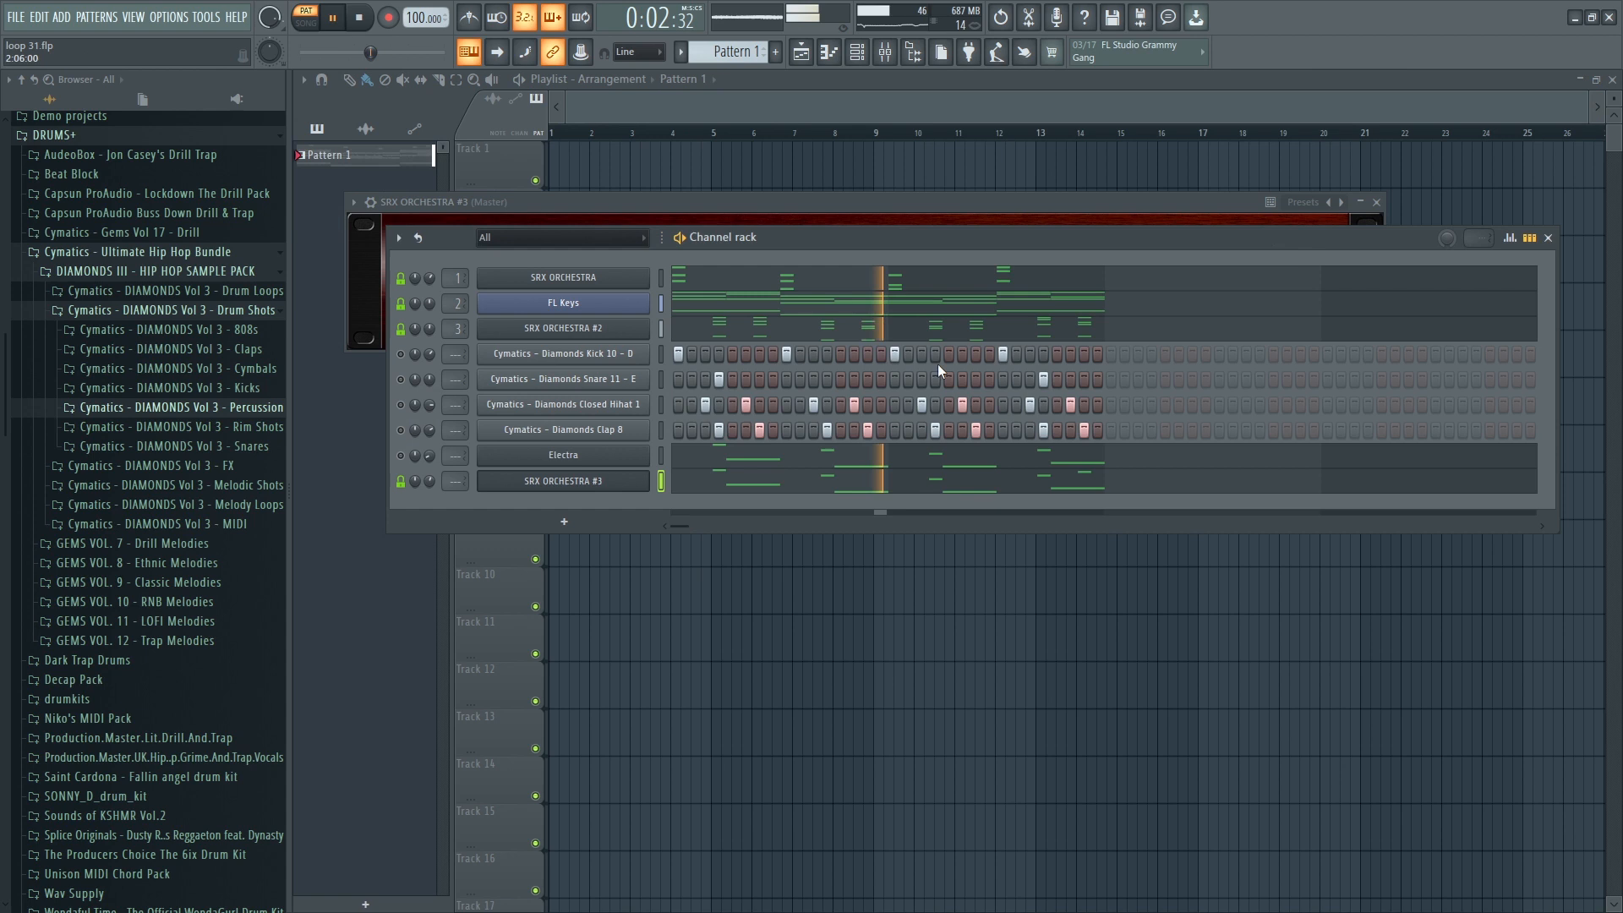
Lock the muted state of the Electra channel and unlock the mute state of SRX ORCHESTRA #3.
{"action": "right_click", "coordinate": [413, 481]}
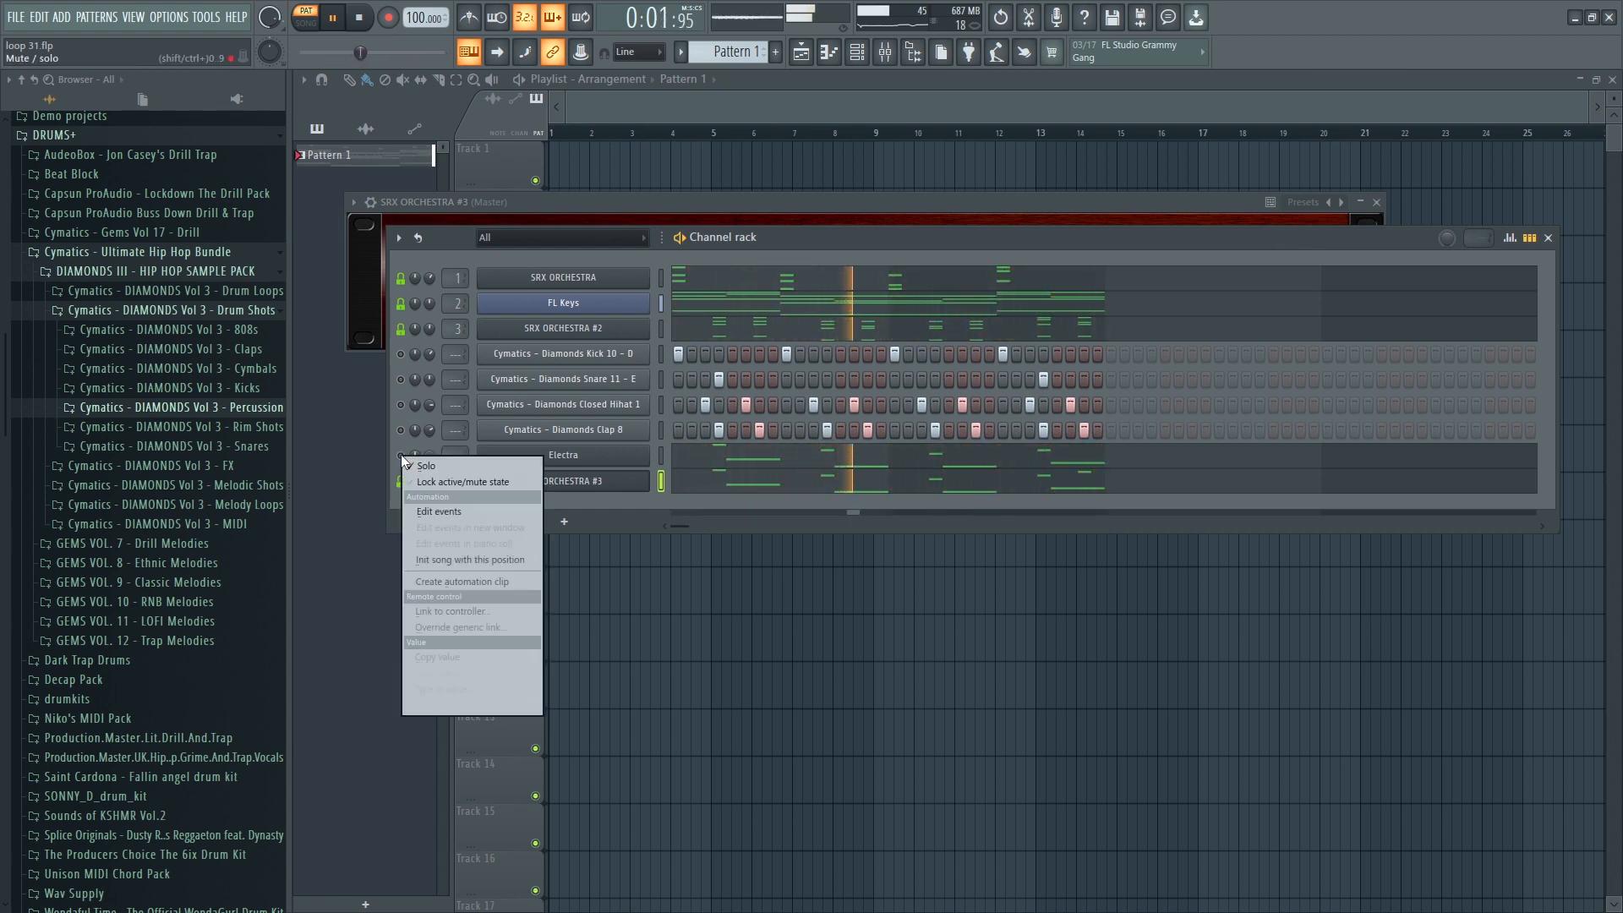
{"action": "left_click", "coordinate": [401, 456]}
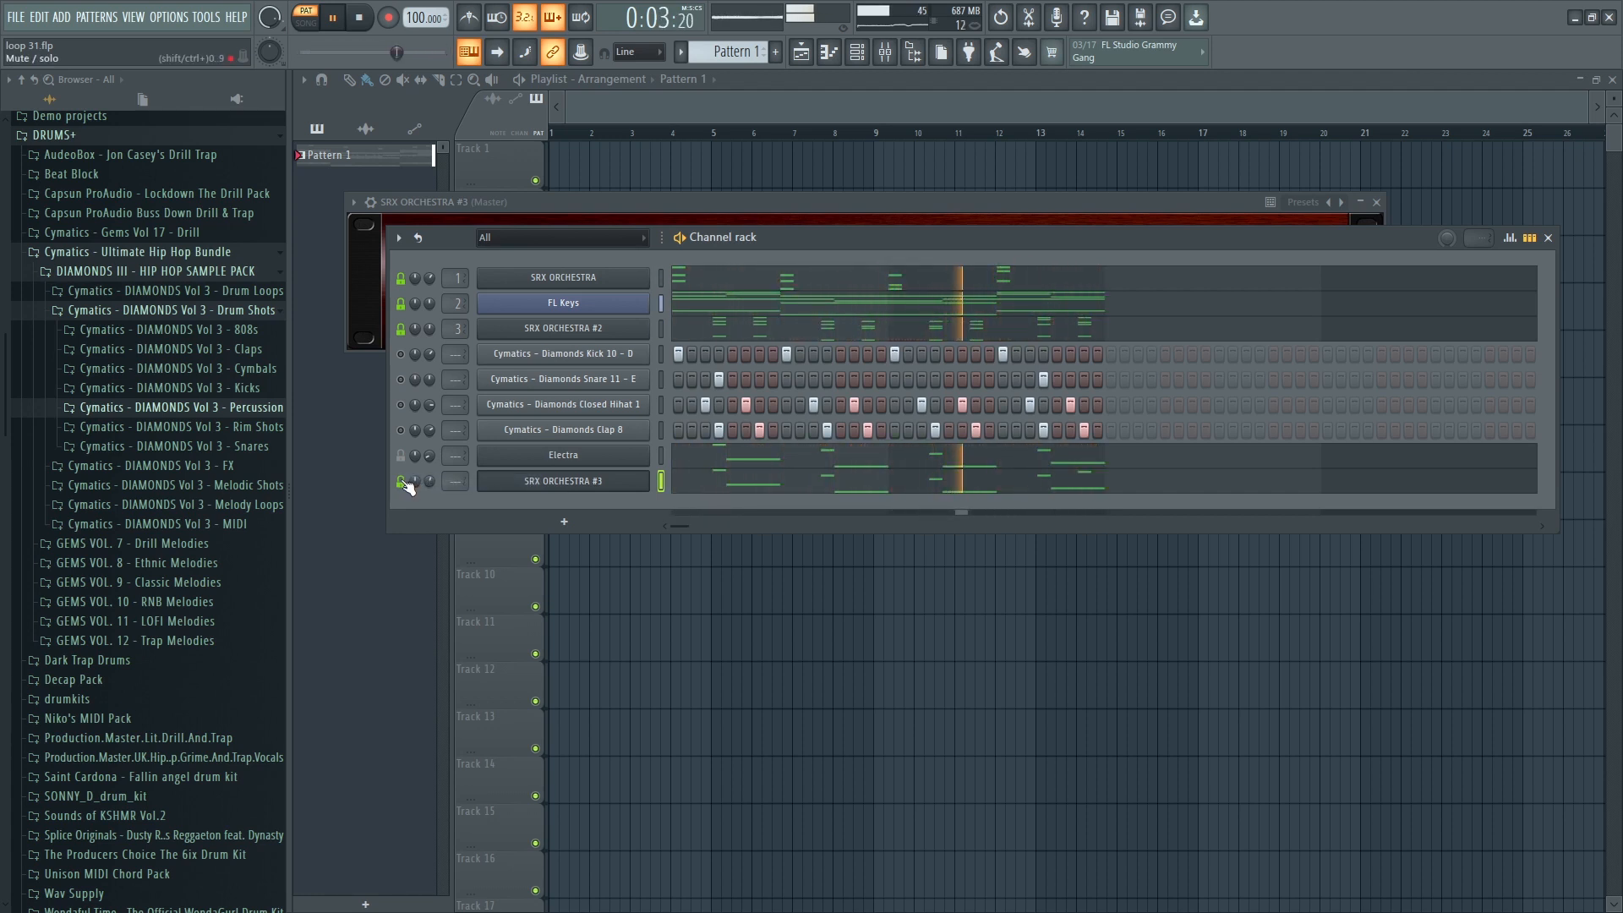
{"action": "right_click", "coordinate": [407, 487]}
{"action": "left_click", "coordinate": [427, 504]}
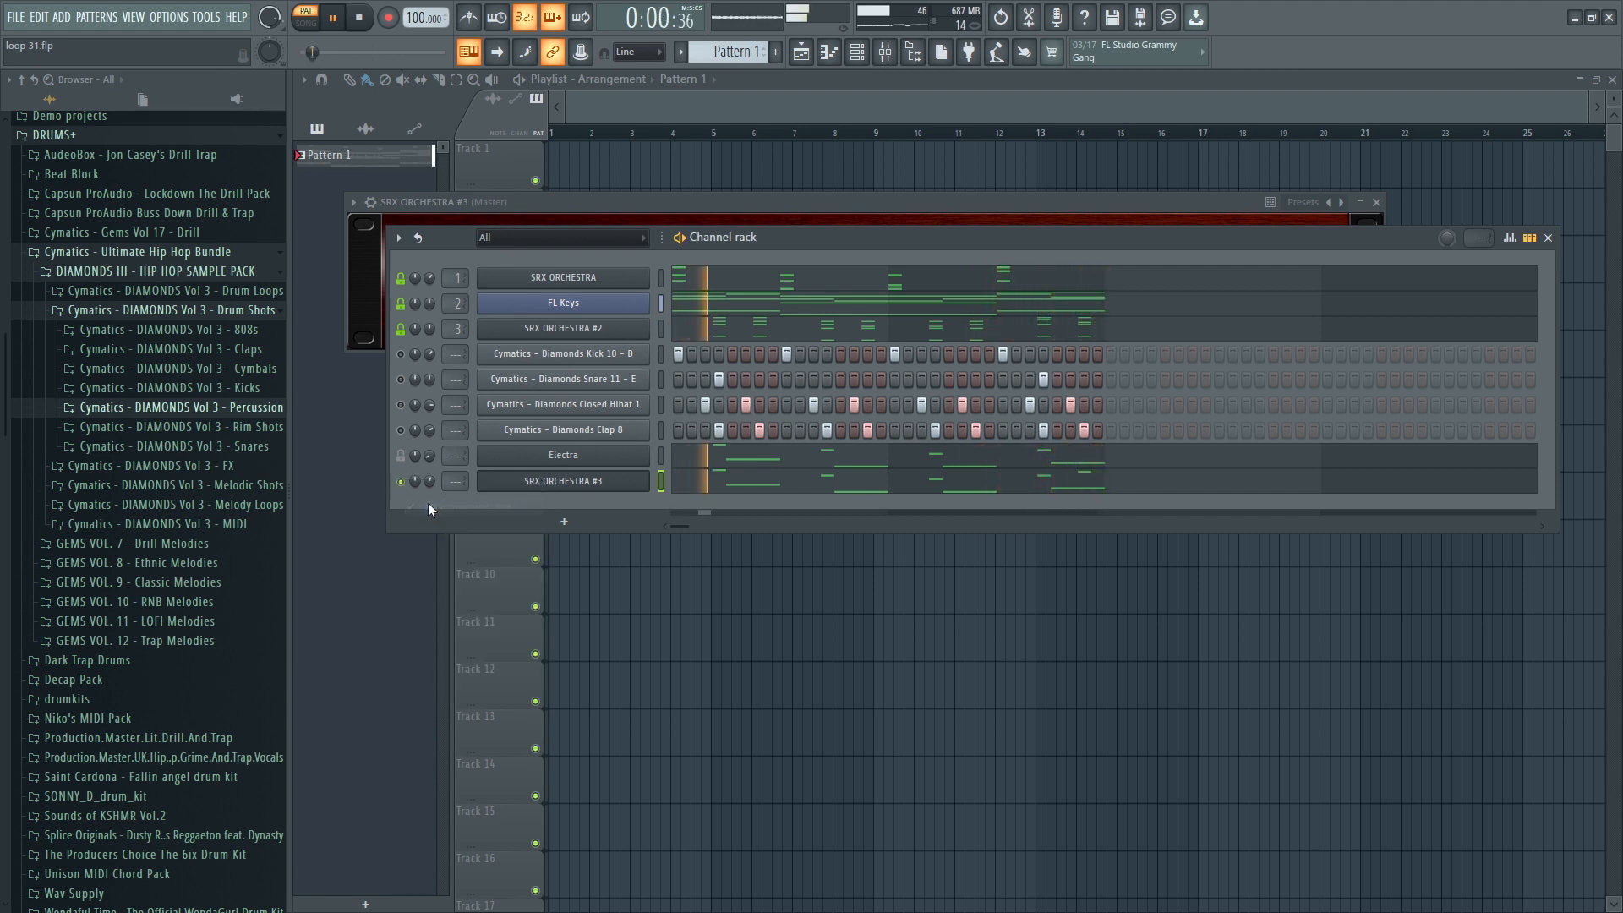
{"action": "right_click", "coordinate": [401, 486]}
{"action": "left_click", "coordinate": [404, 500]}
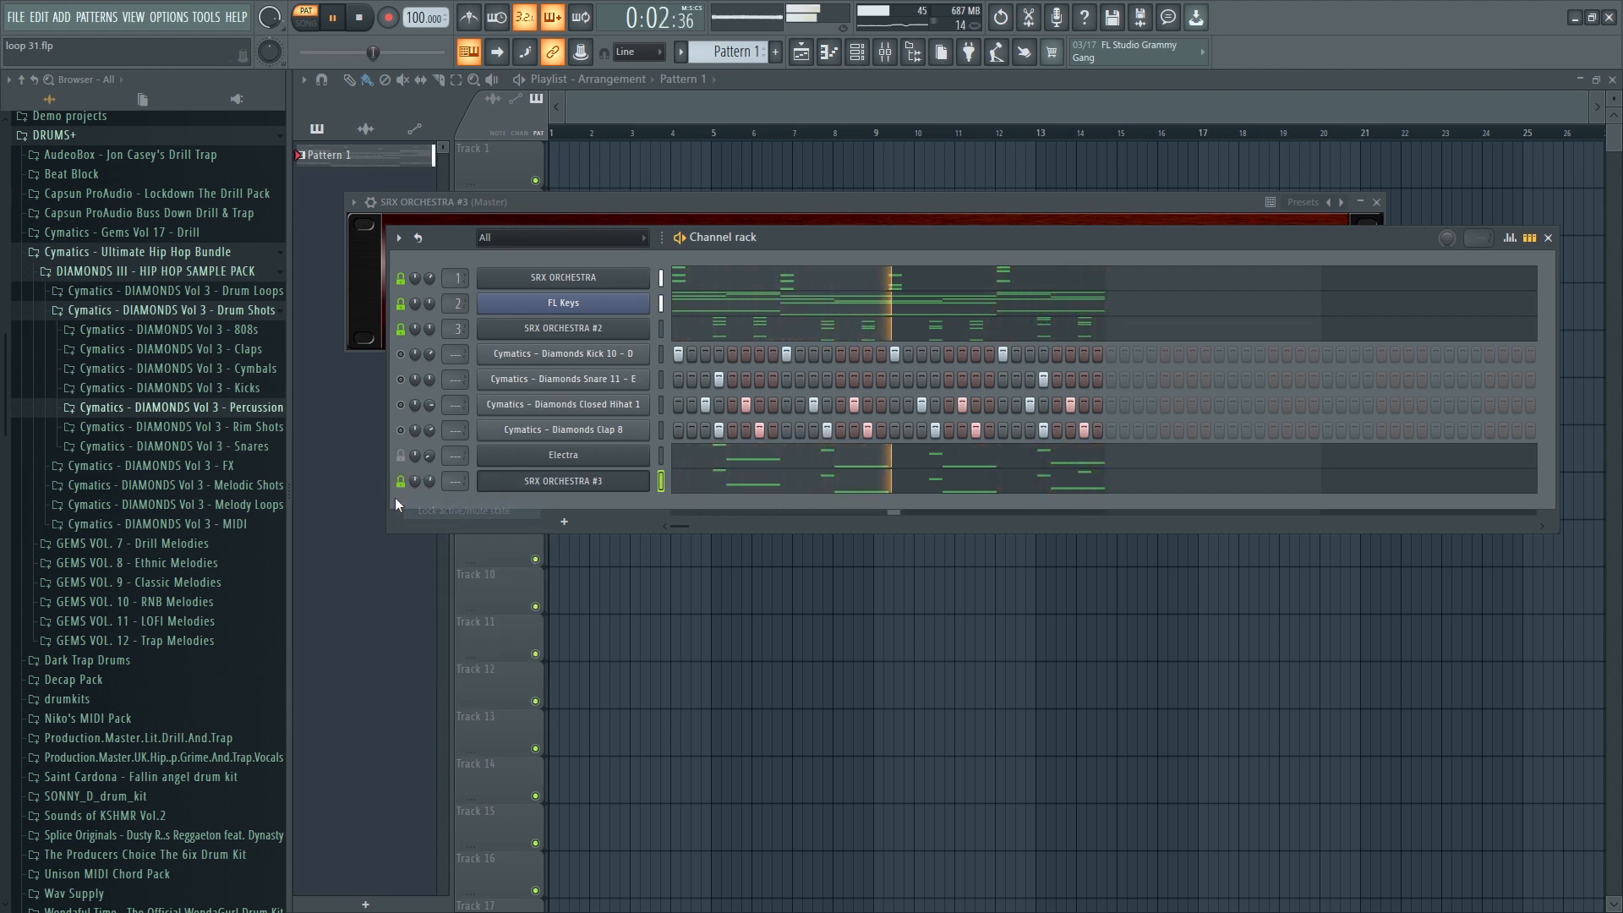
{"action": "right_click", "coordinate": [404, 485]}
{"action": "left_click", "coordinate": [414, 501]}
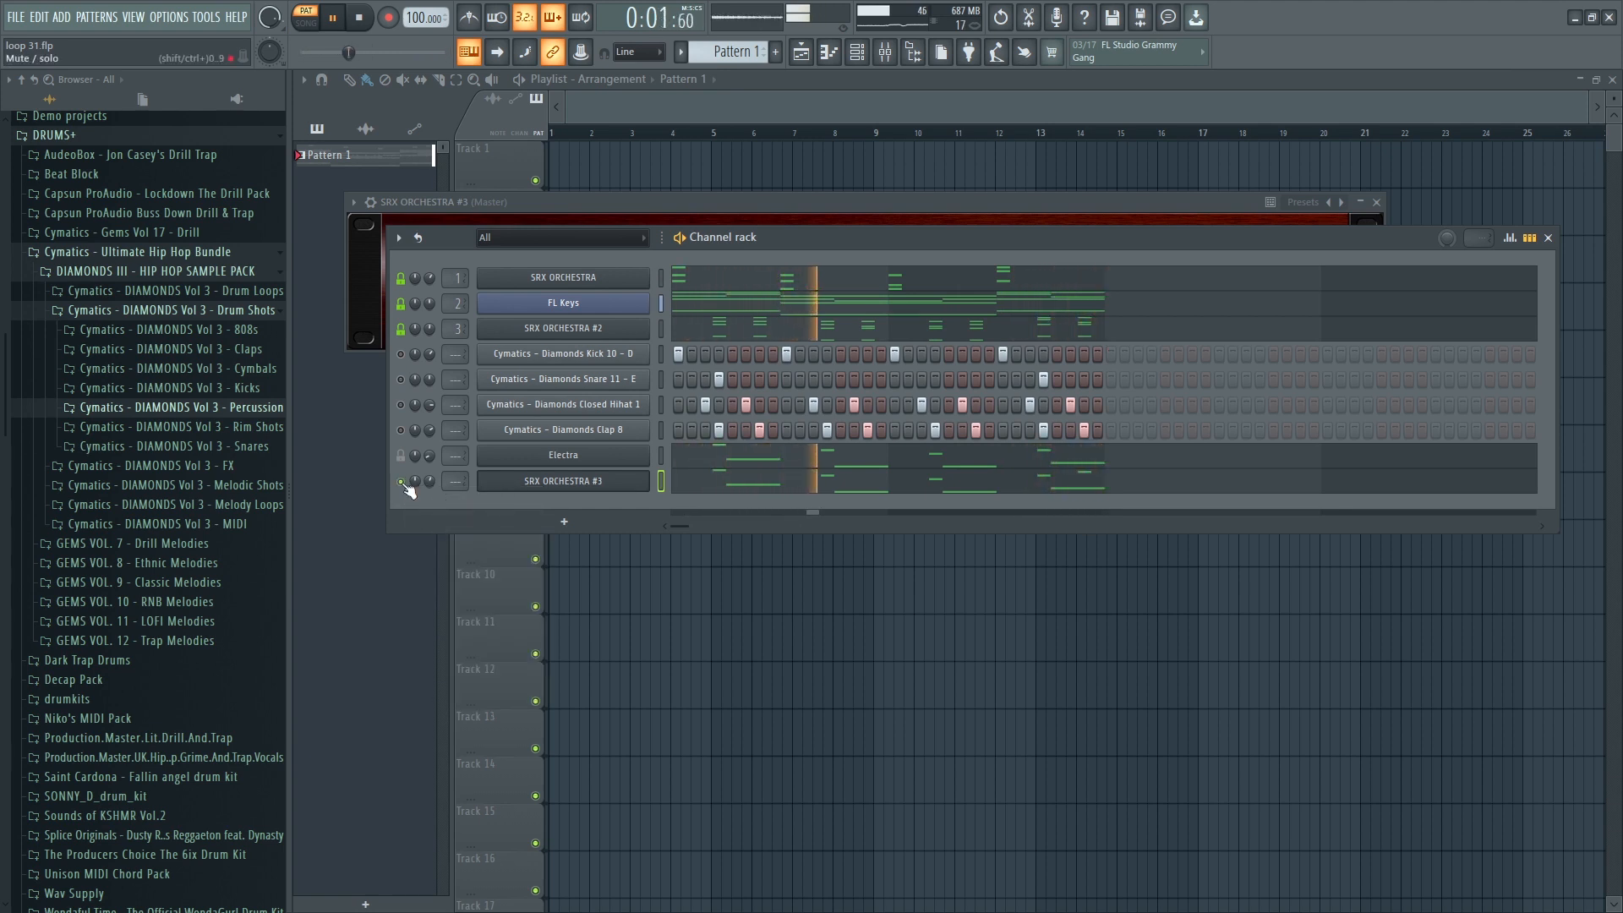
Turn off the solo on SRX ORCHESTRA #3 to bring the drums back, unmute Electra, and play back the full pattern.
{"action": "right_click", "coordinate": [405, 486]}
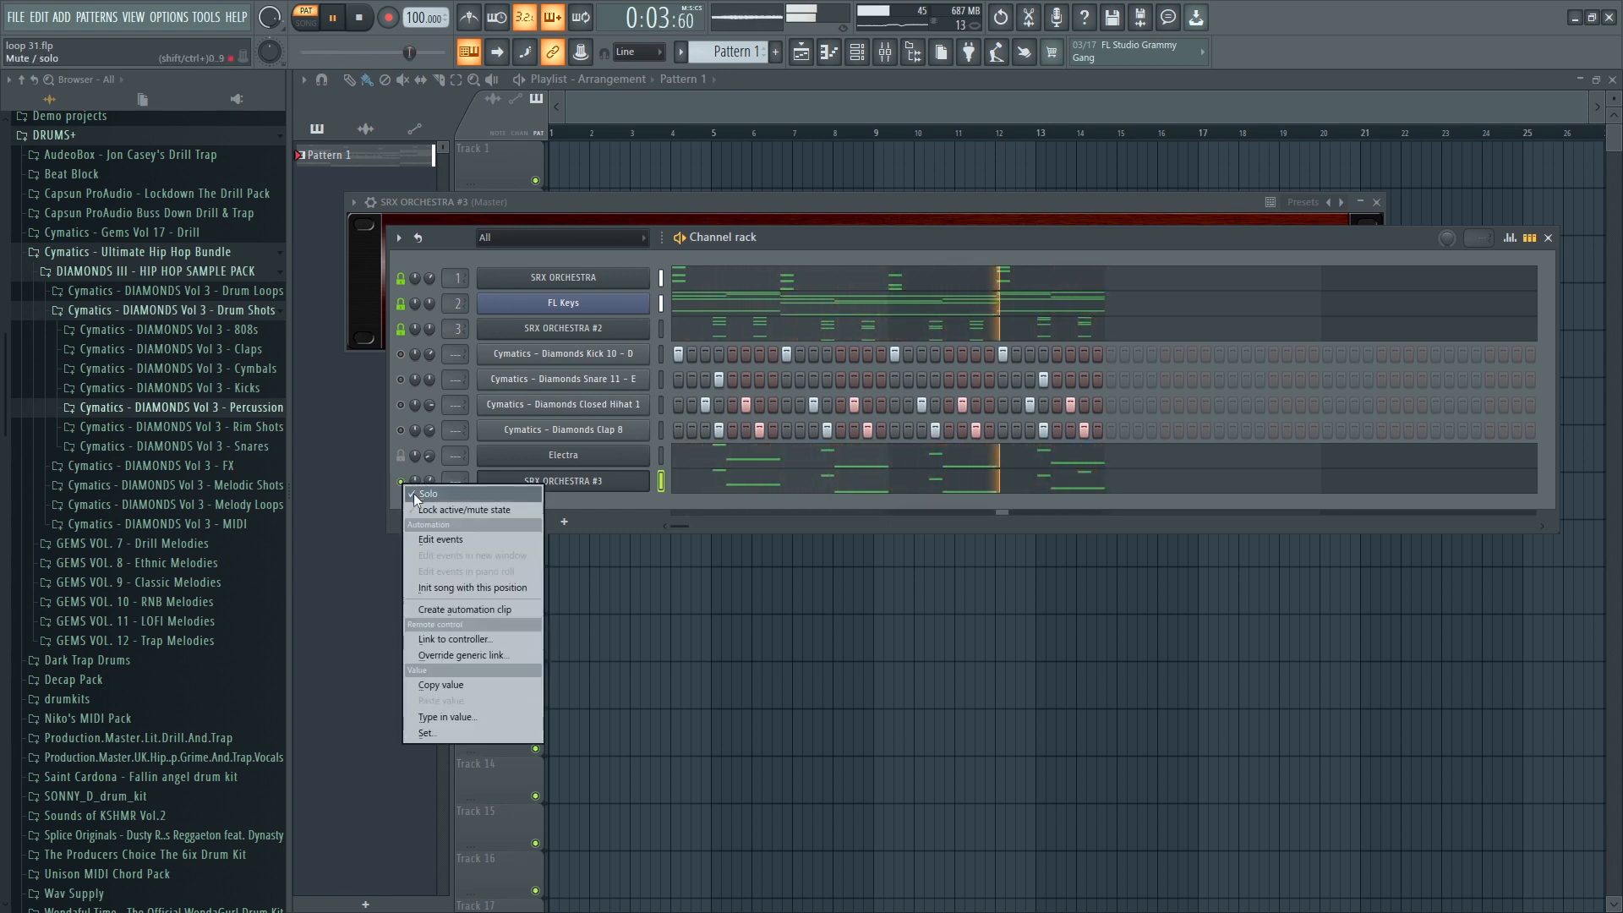
{"action": "left_click", "coordinate": [414, 495]}
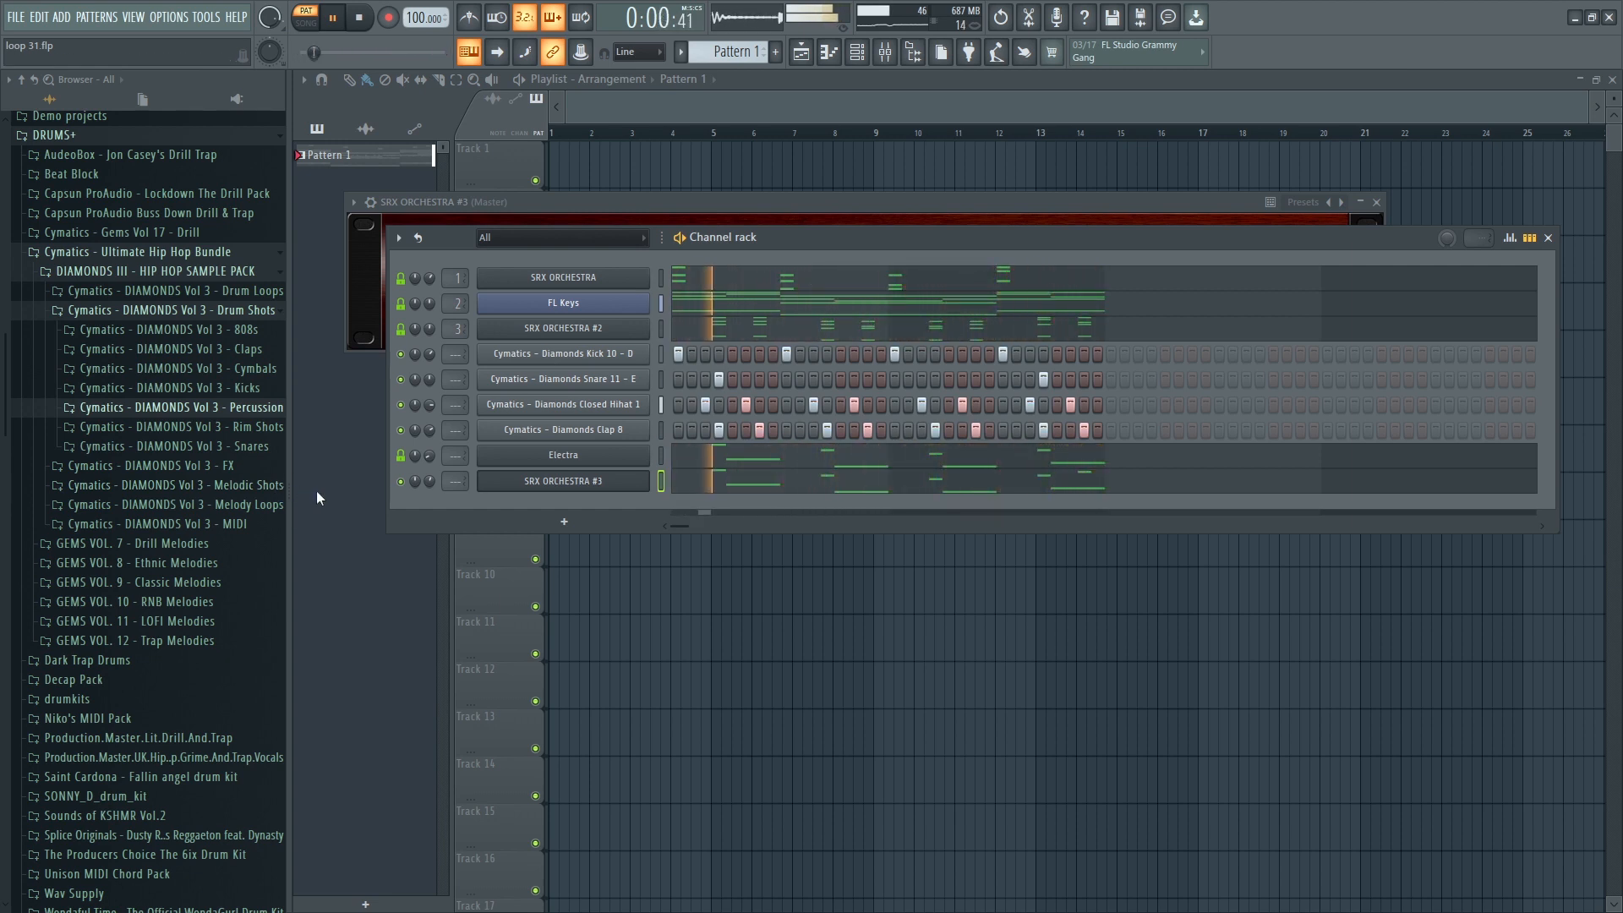
{"action": "left_click_drag", "start_coordinate": [793, 240], "coordinate": [786, 244]}
{"action": "key", "text": "space"}
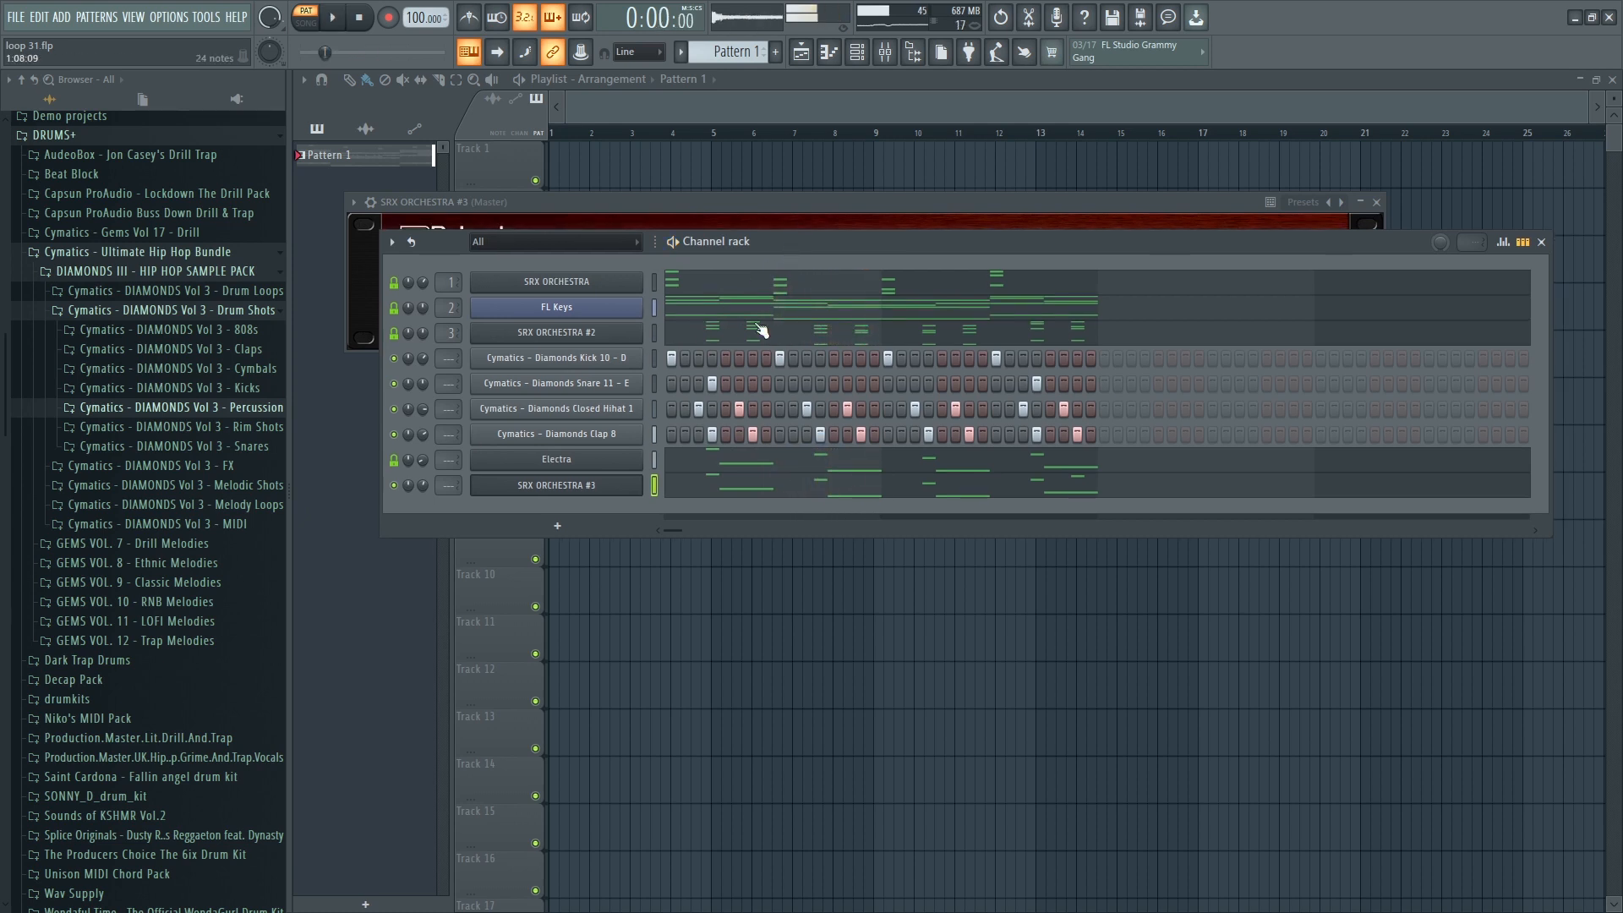
Add a Bass Engine 2.1 channel, load its SUB Low Key patch and close the plugin window.
{"action": "left_click", "coordinate": [570, 535]}
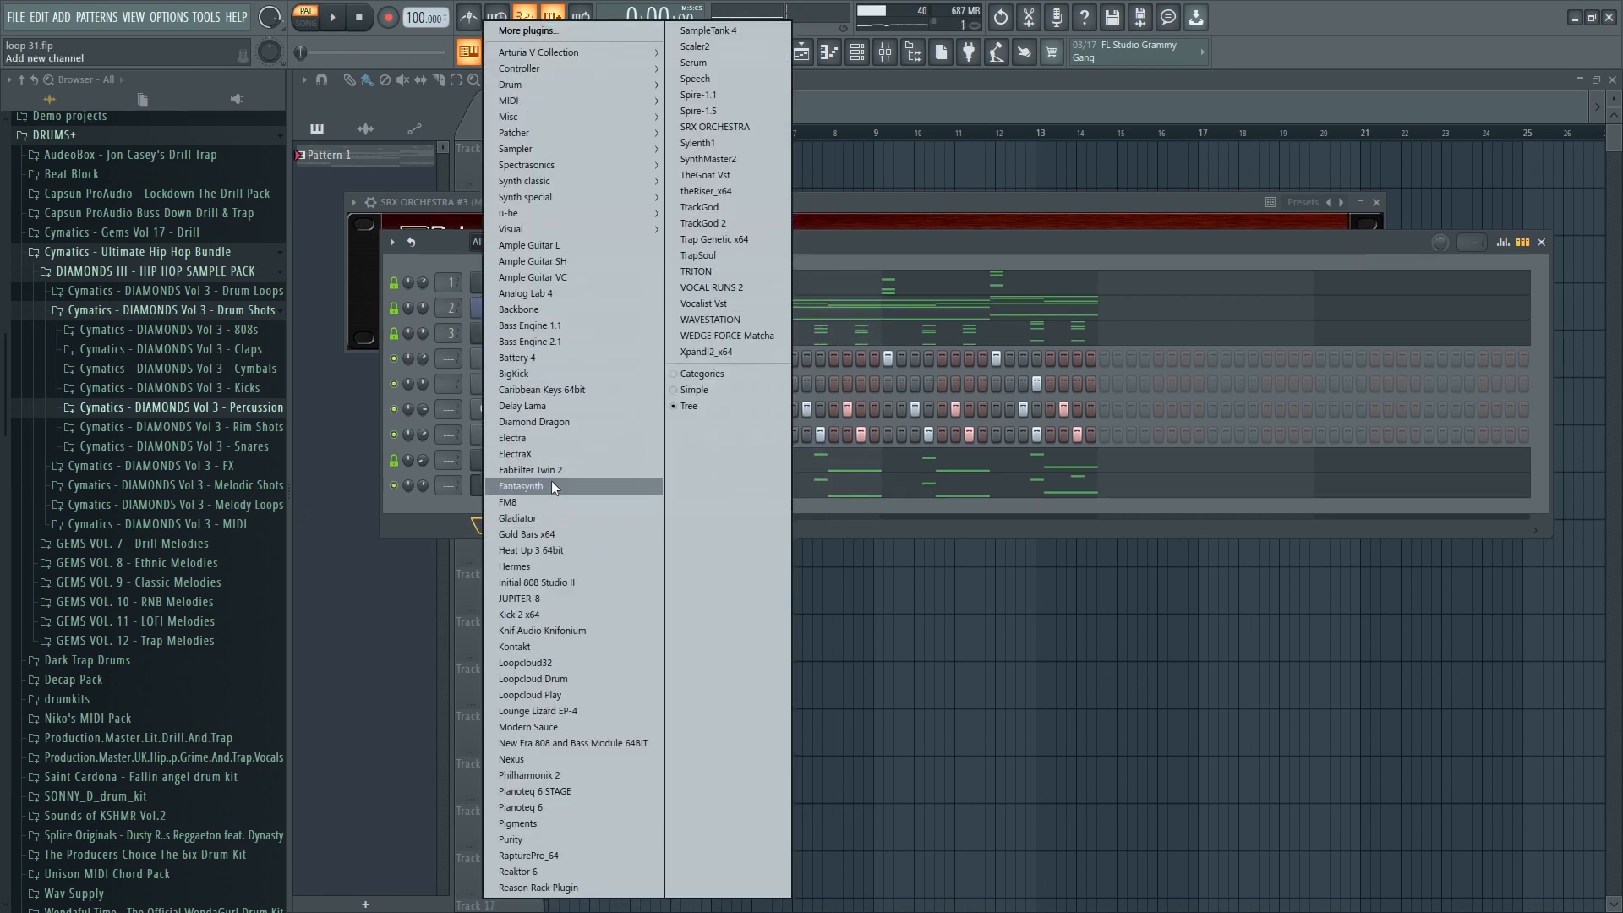
{"action": "left_click", "coordinate": [553, 342]}
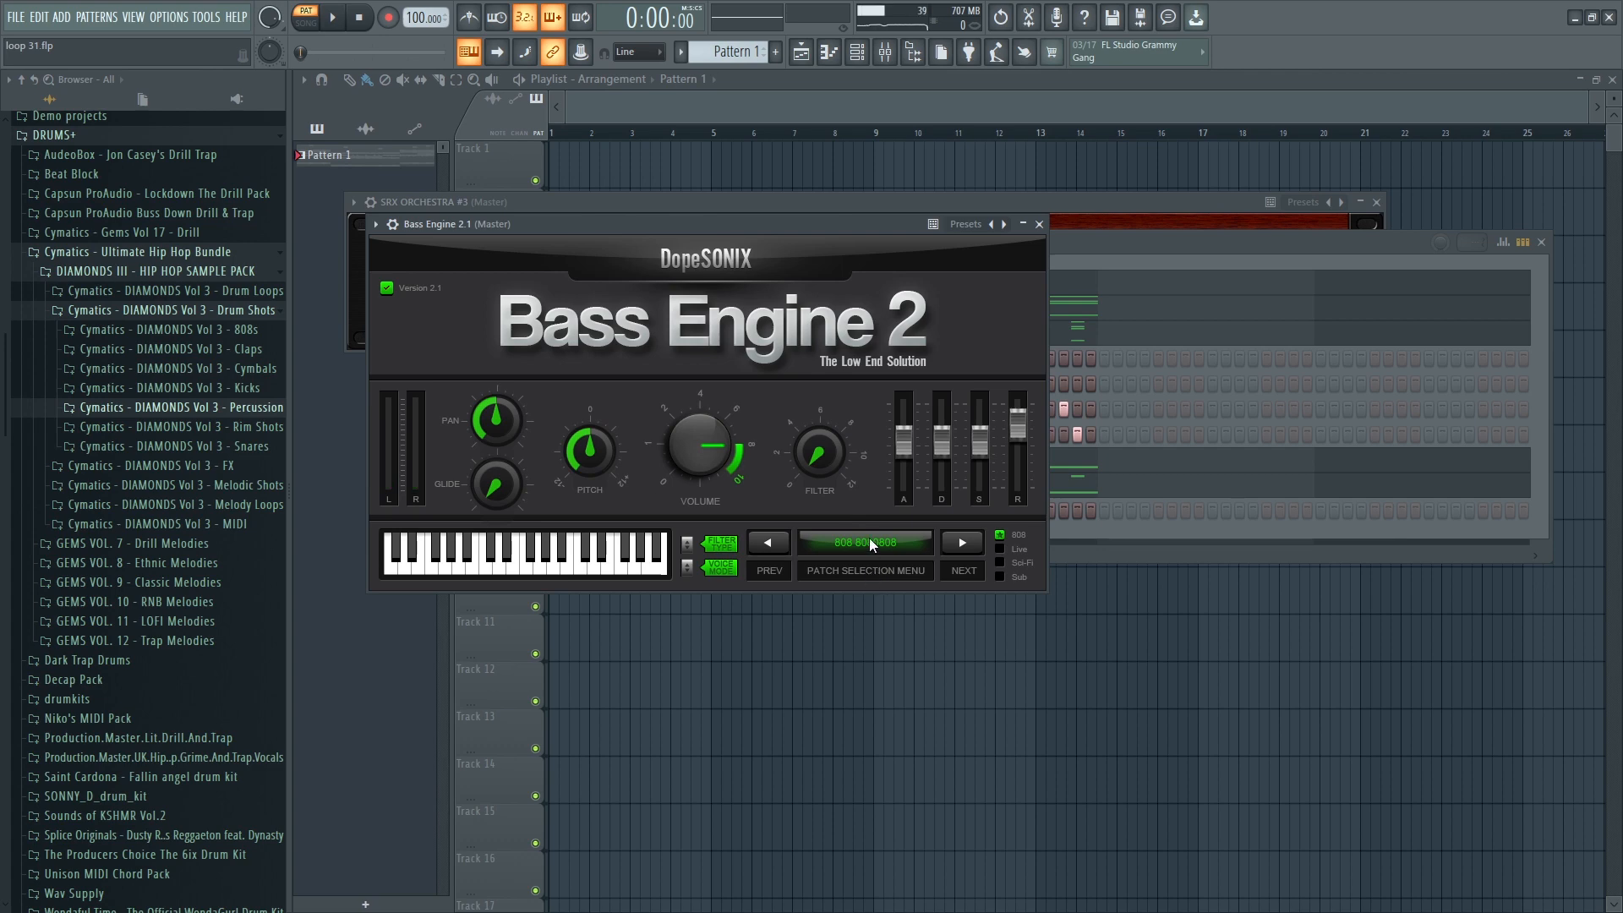
{"action": "left_click", "coordinate": [867, 548]}
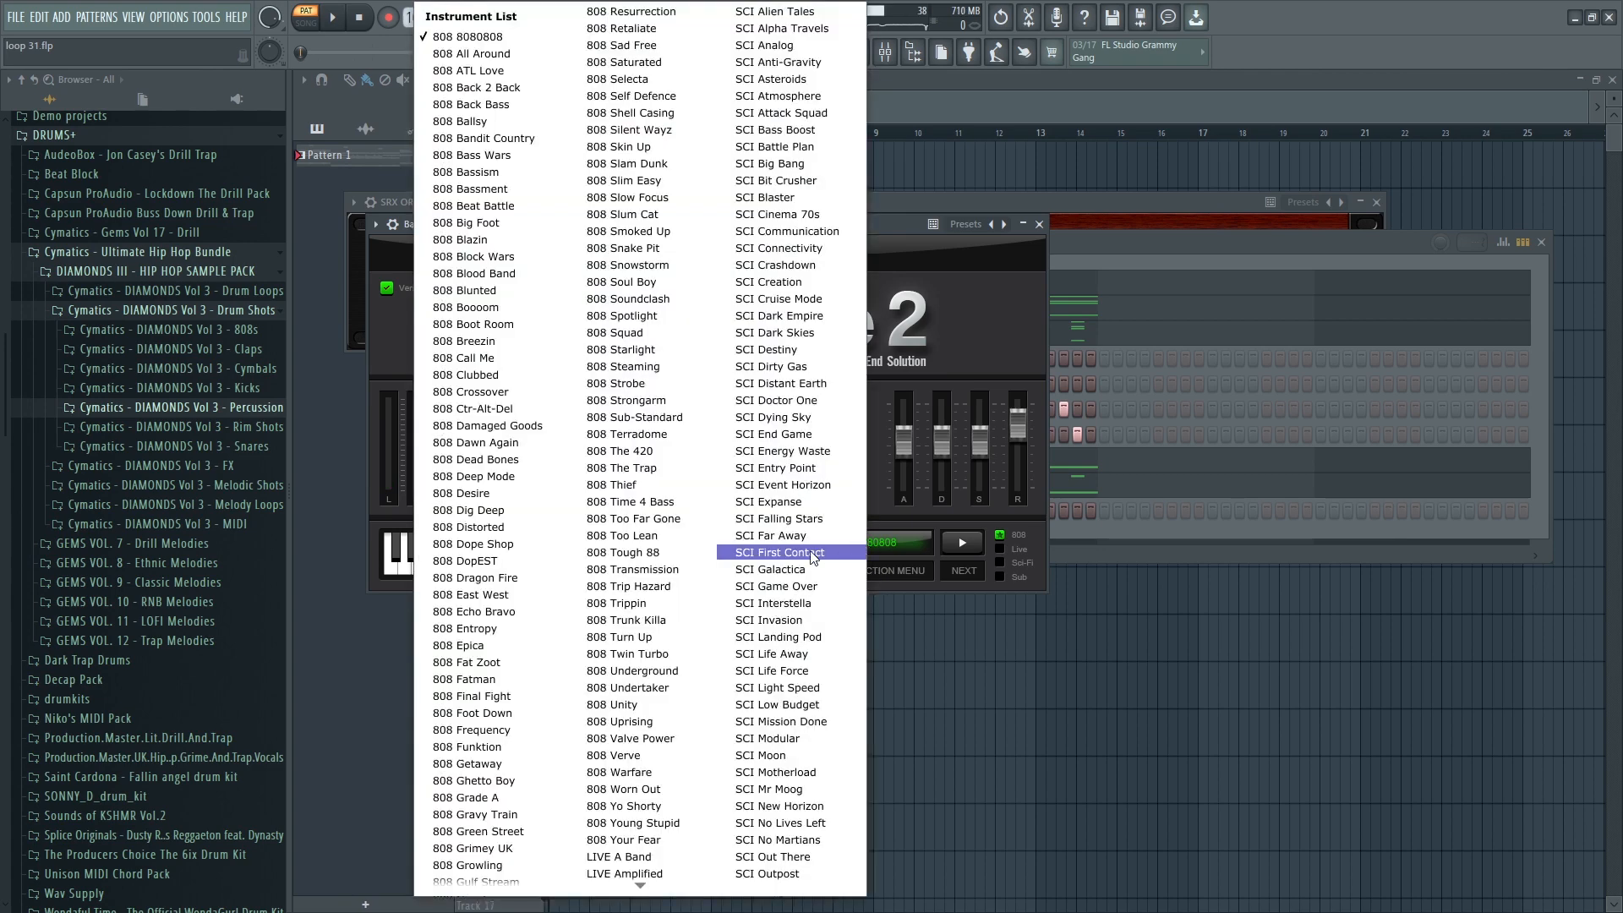
{"action": "scroll", "coordinate": [773, 567], "scroll_direction": "down", "scroll_amount": 5}
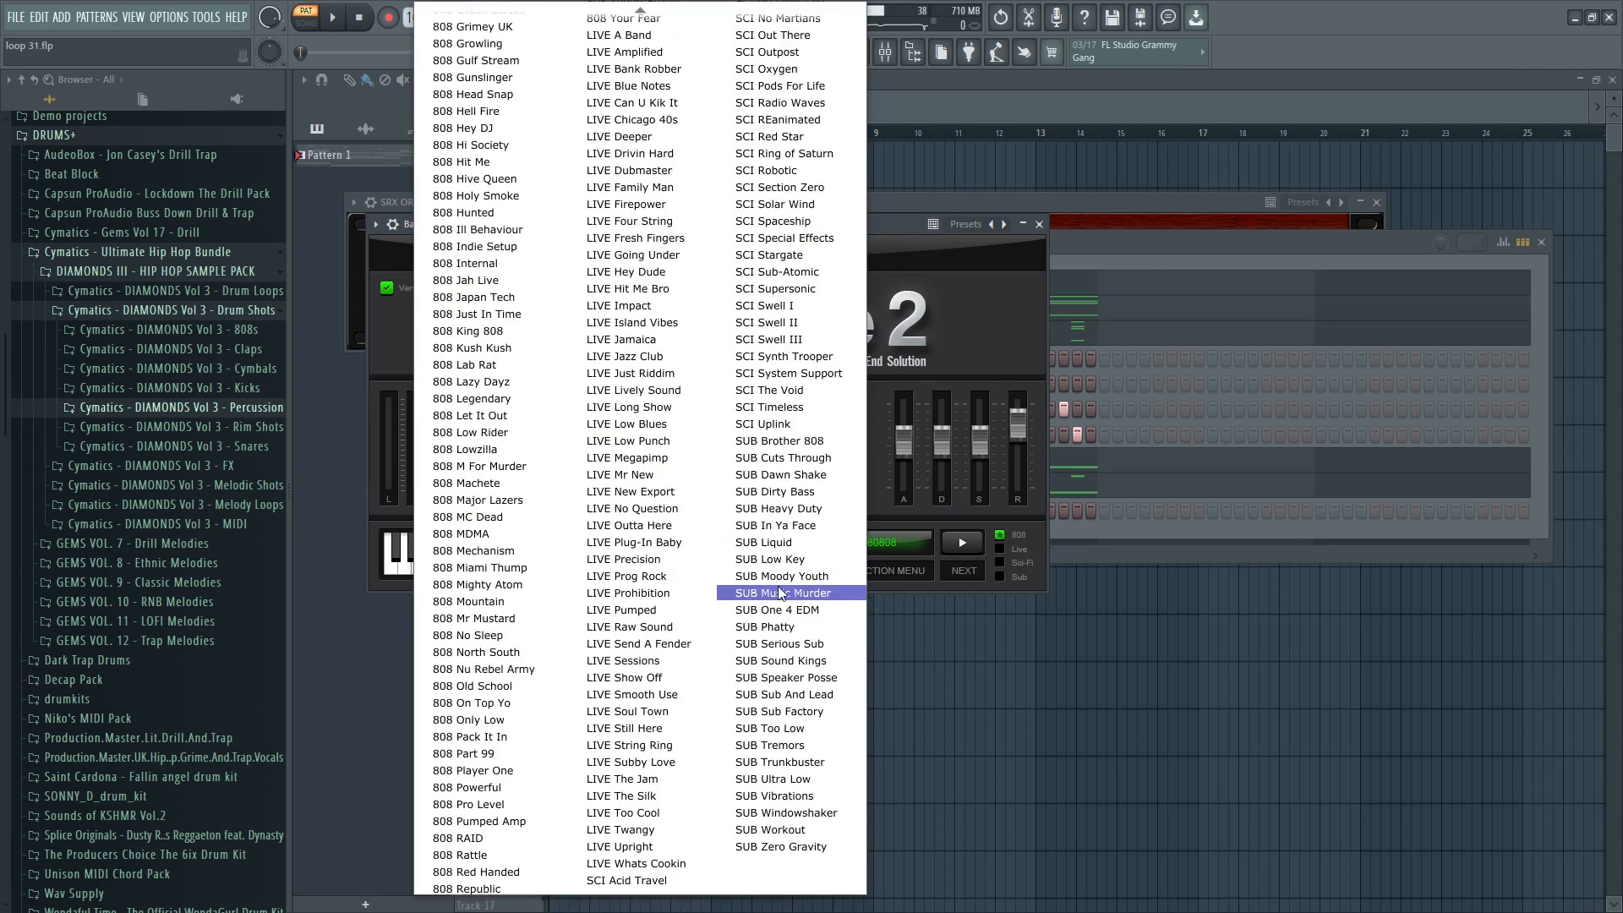
{"action": "left_click", "coordinate": [791, 563]}
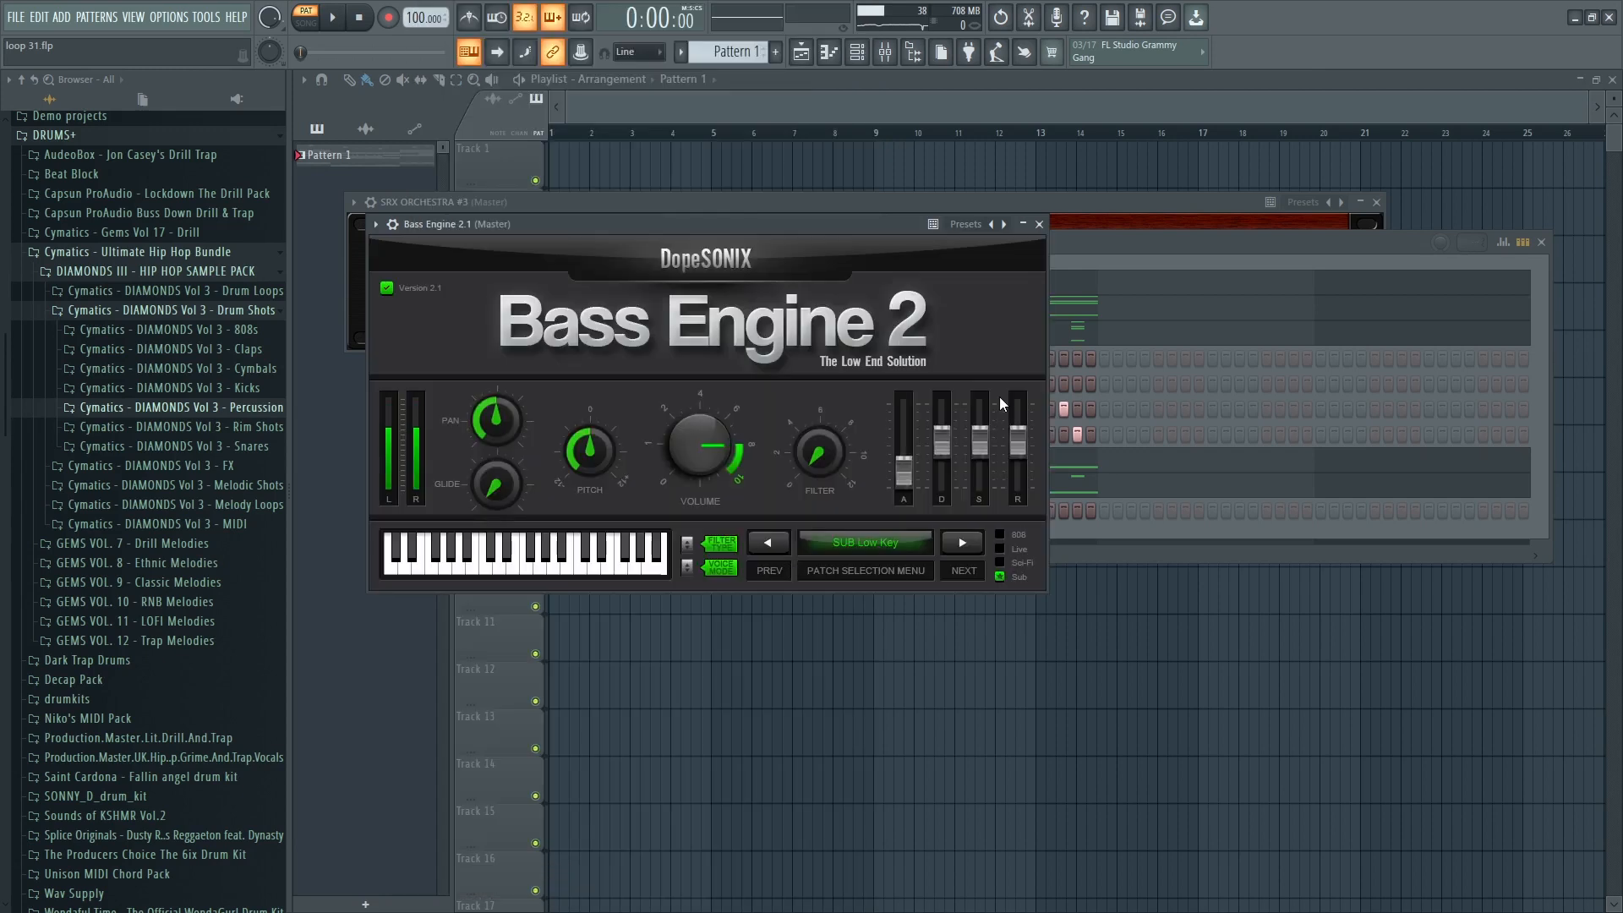
{"action": "left_click", "coordinate": [1039, 225]}
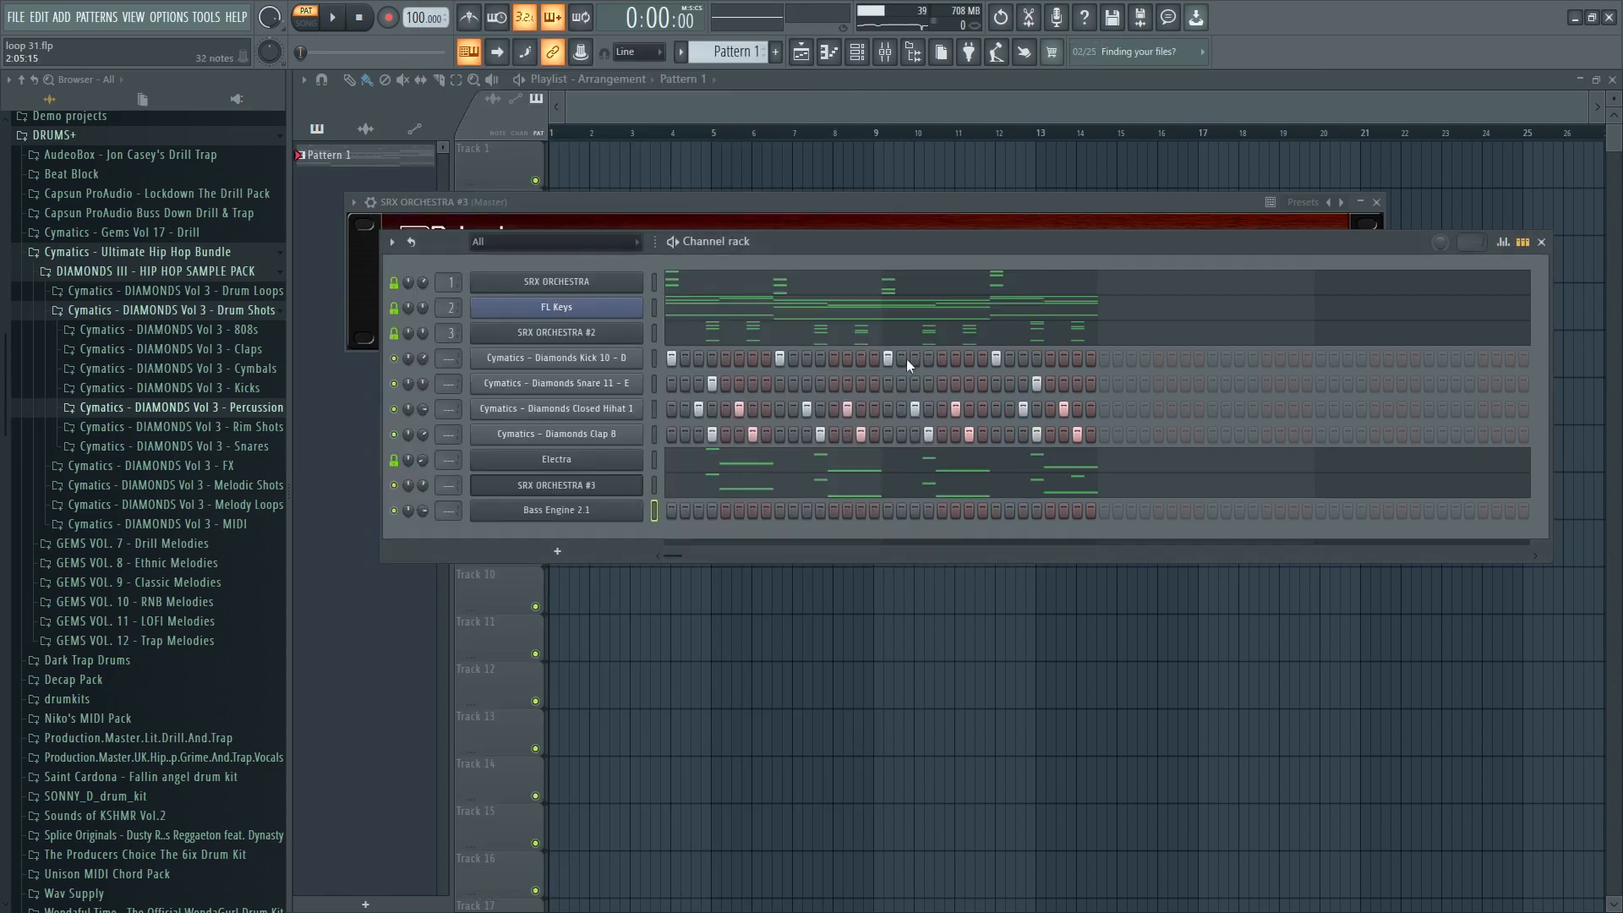
Solo SRX ORCHESTRA #3 during playback and lock its active state.
{"action": "right_click", "coordinate": [396, 487]}
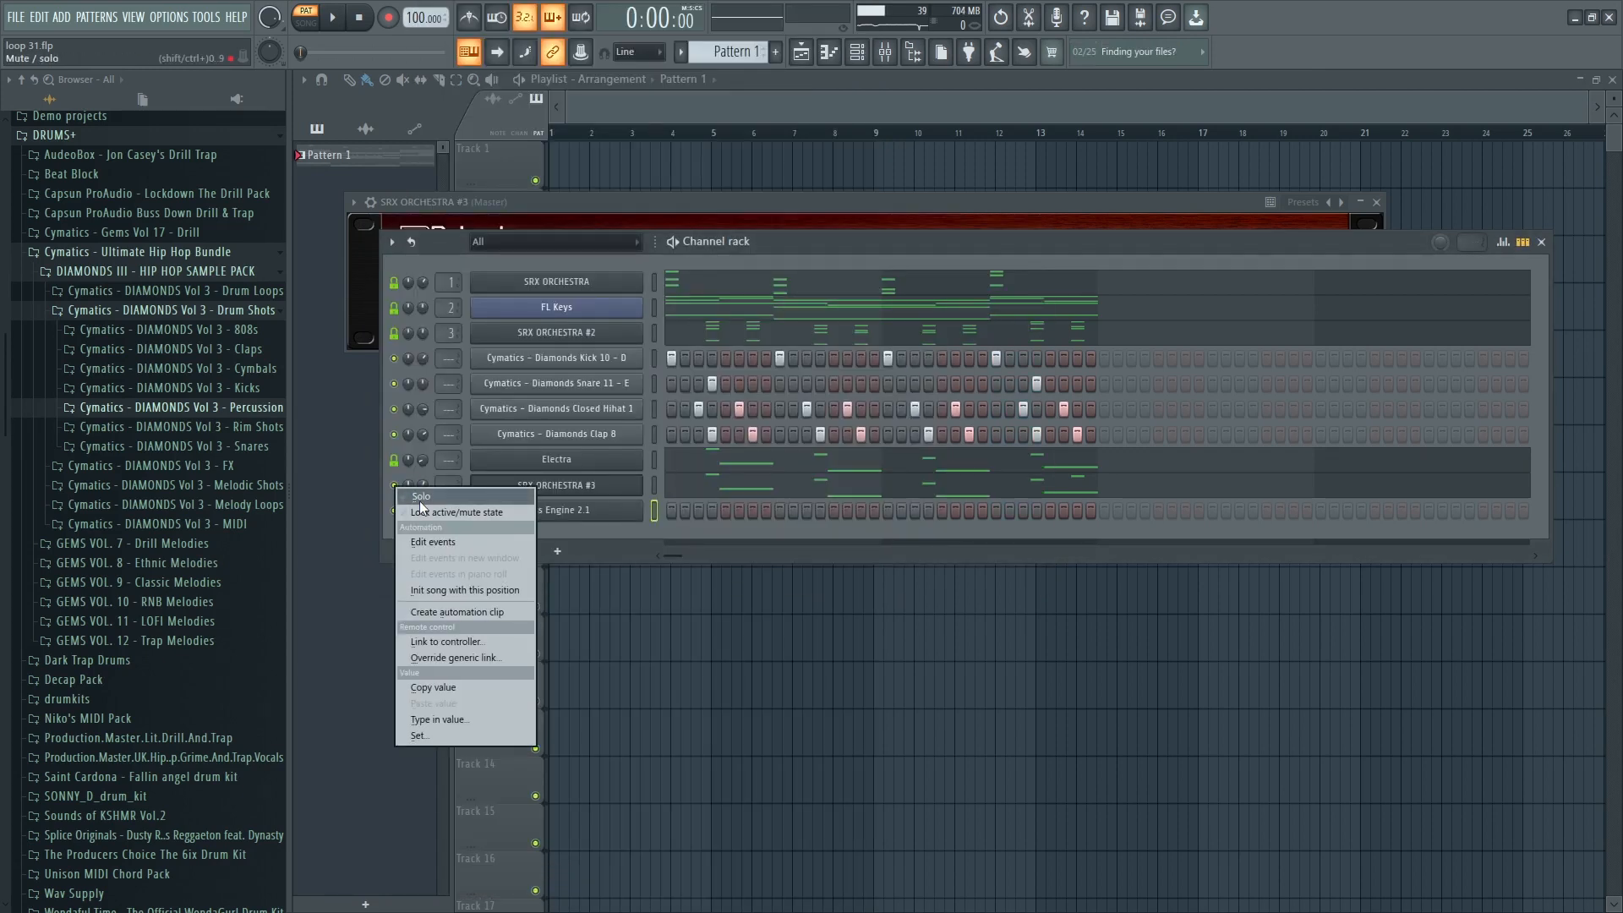
{"action": "left_click", "coordinate": [427, 497]}
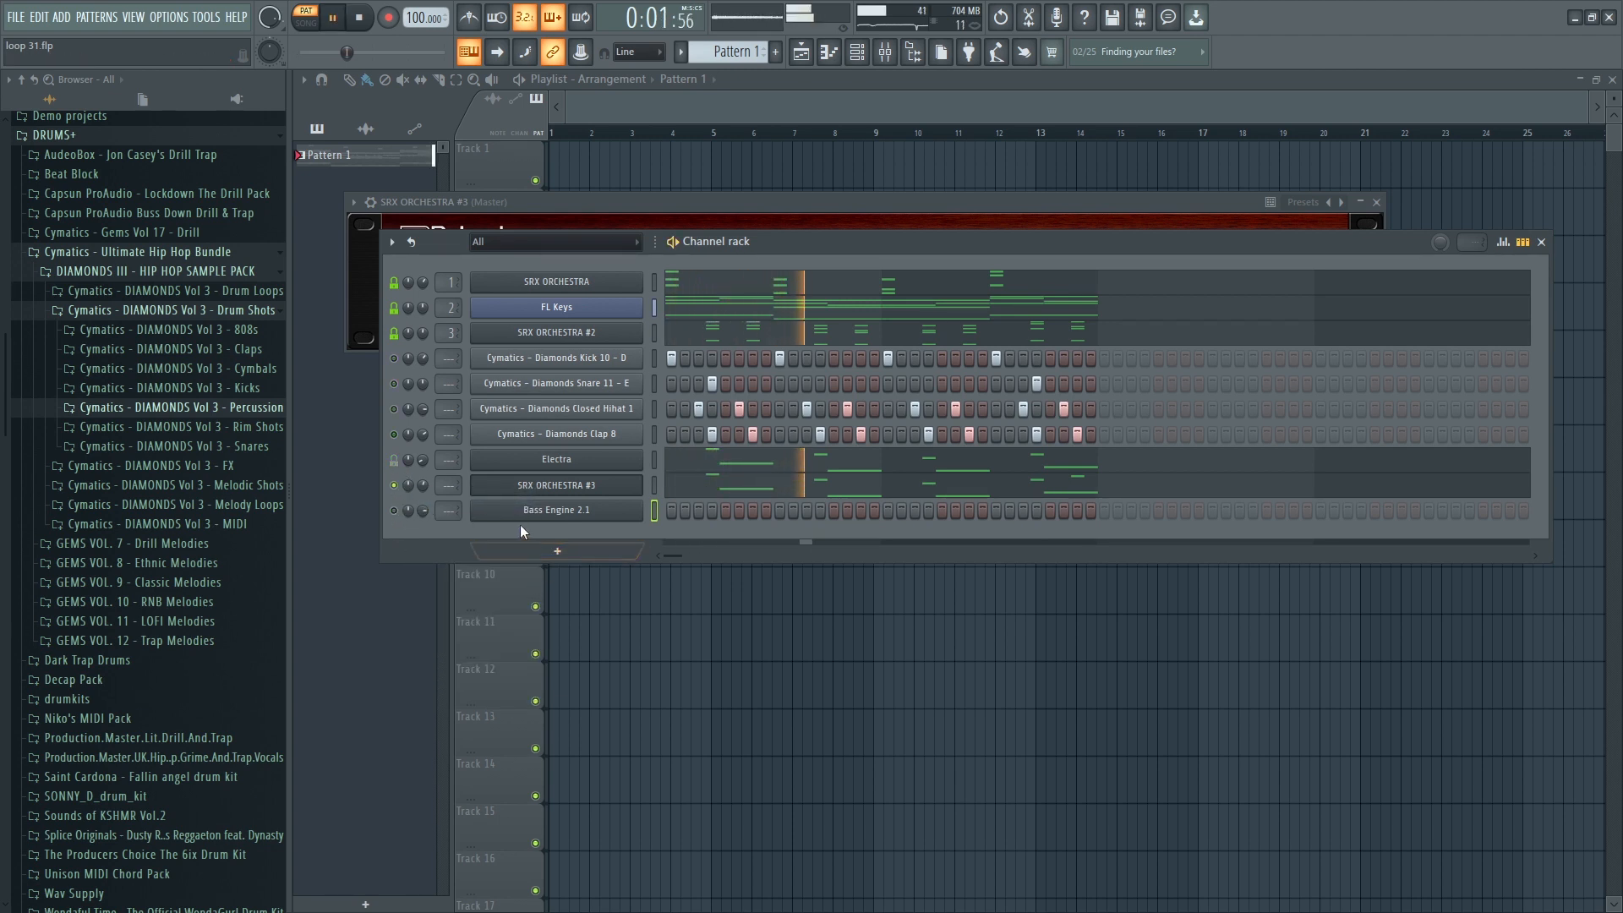
{"action": "right_click", "coordinate": [641, 509]}
{"action": "left_click", "coordinate": [397, 500]}
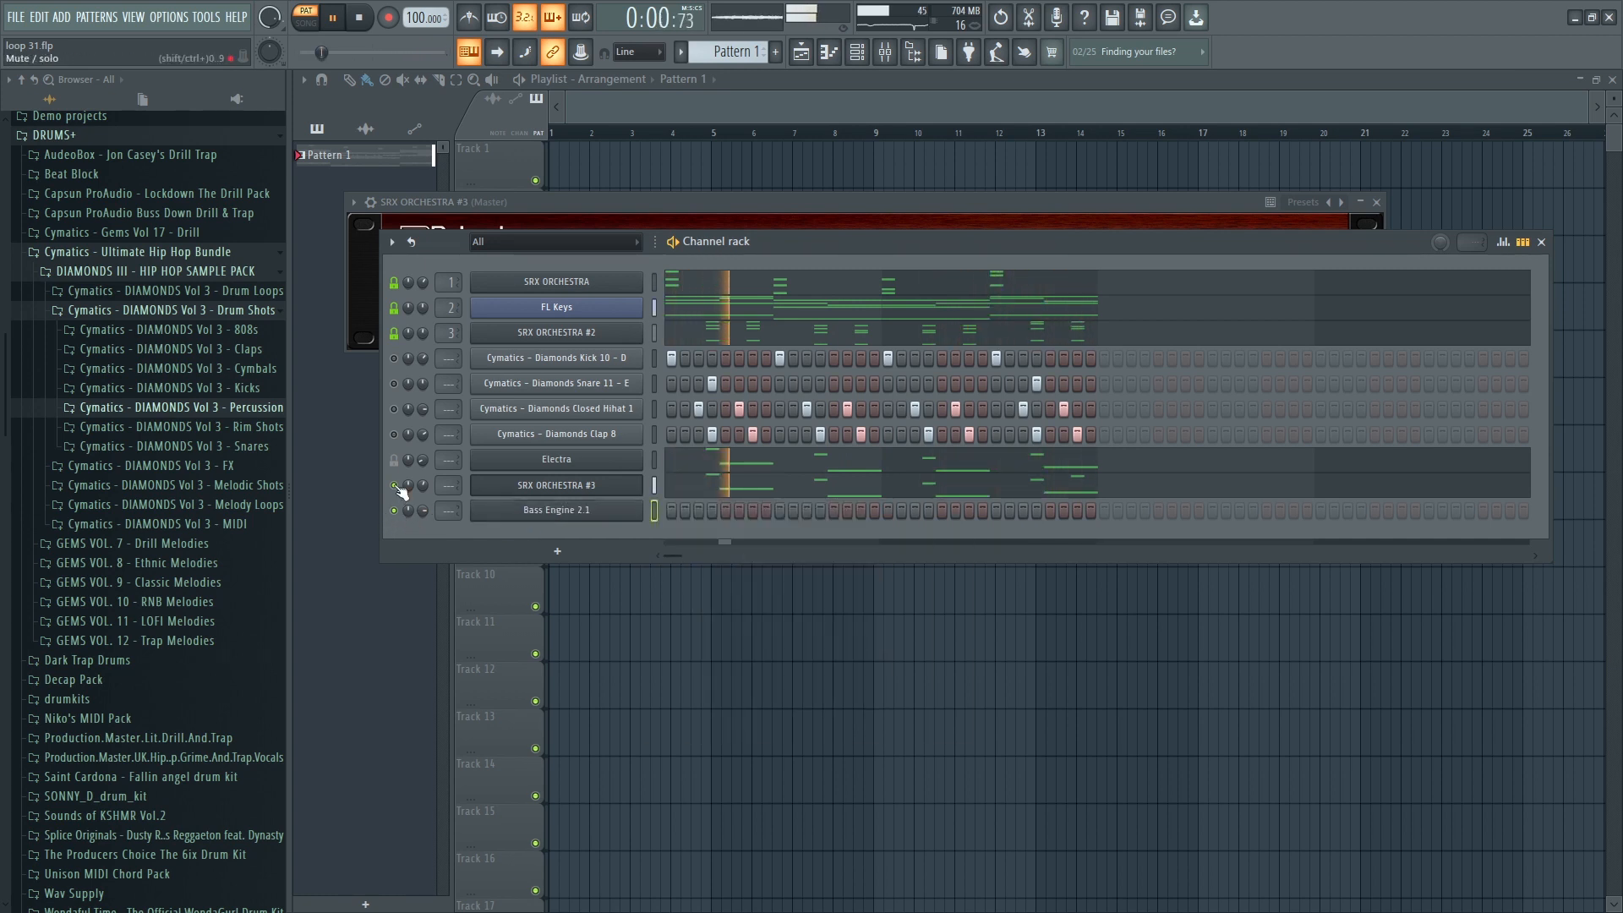
{"action": "right_click", "coordinate": [396, 489]}
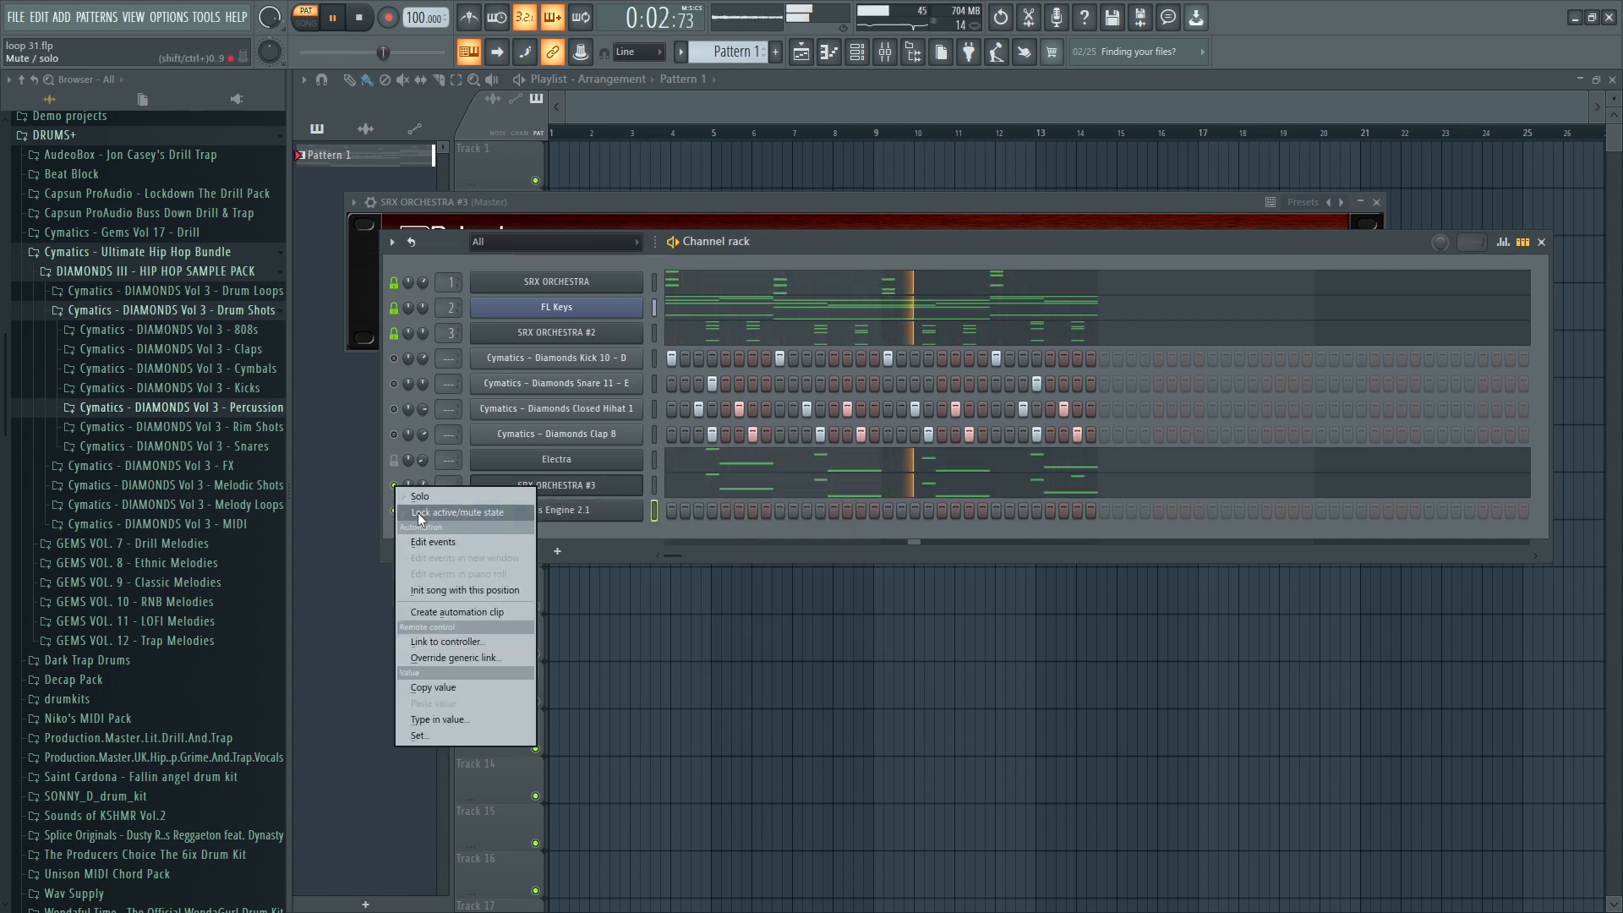
{"action": "left_click", "coordinate": [417, 499]}
{"action": "right_click", "coordinate": [395, 511]}
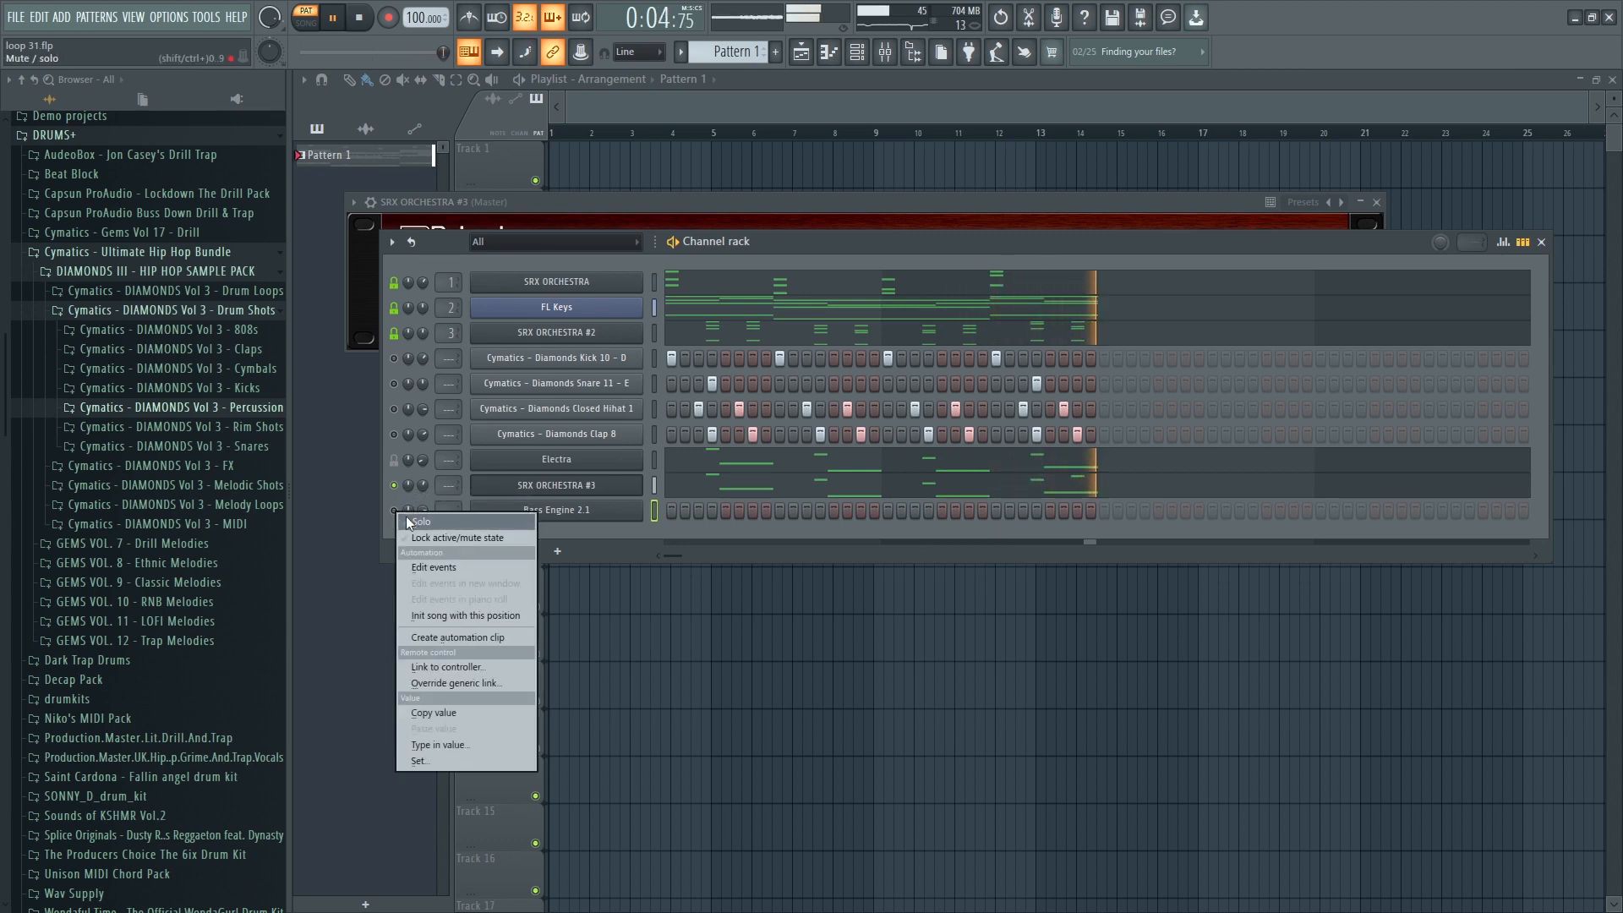
{"action": "left_click", "coordinate": [407, 519]}
{"action": "right_click", "coordinate": [394, 487]}
{"action": "left_click", "coordinate": [408, 495]}
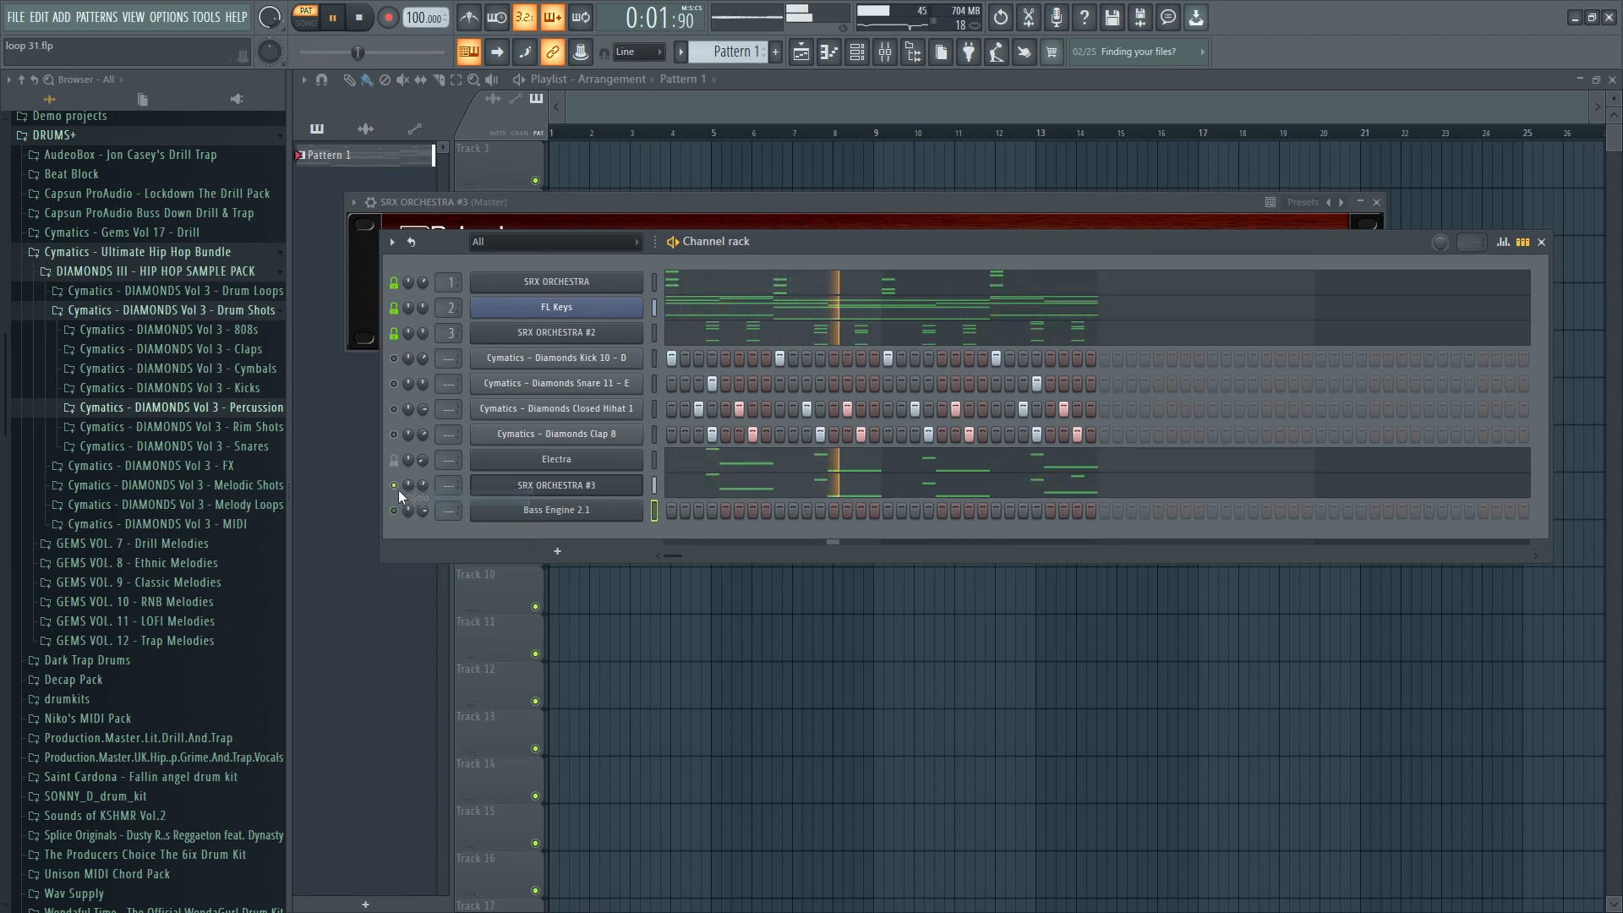
{"action": "right_click", "coordinate": [397, 487]}
{"action": "left_click", "coordinate": [422, 511]}
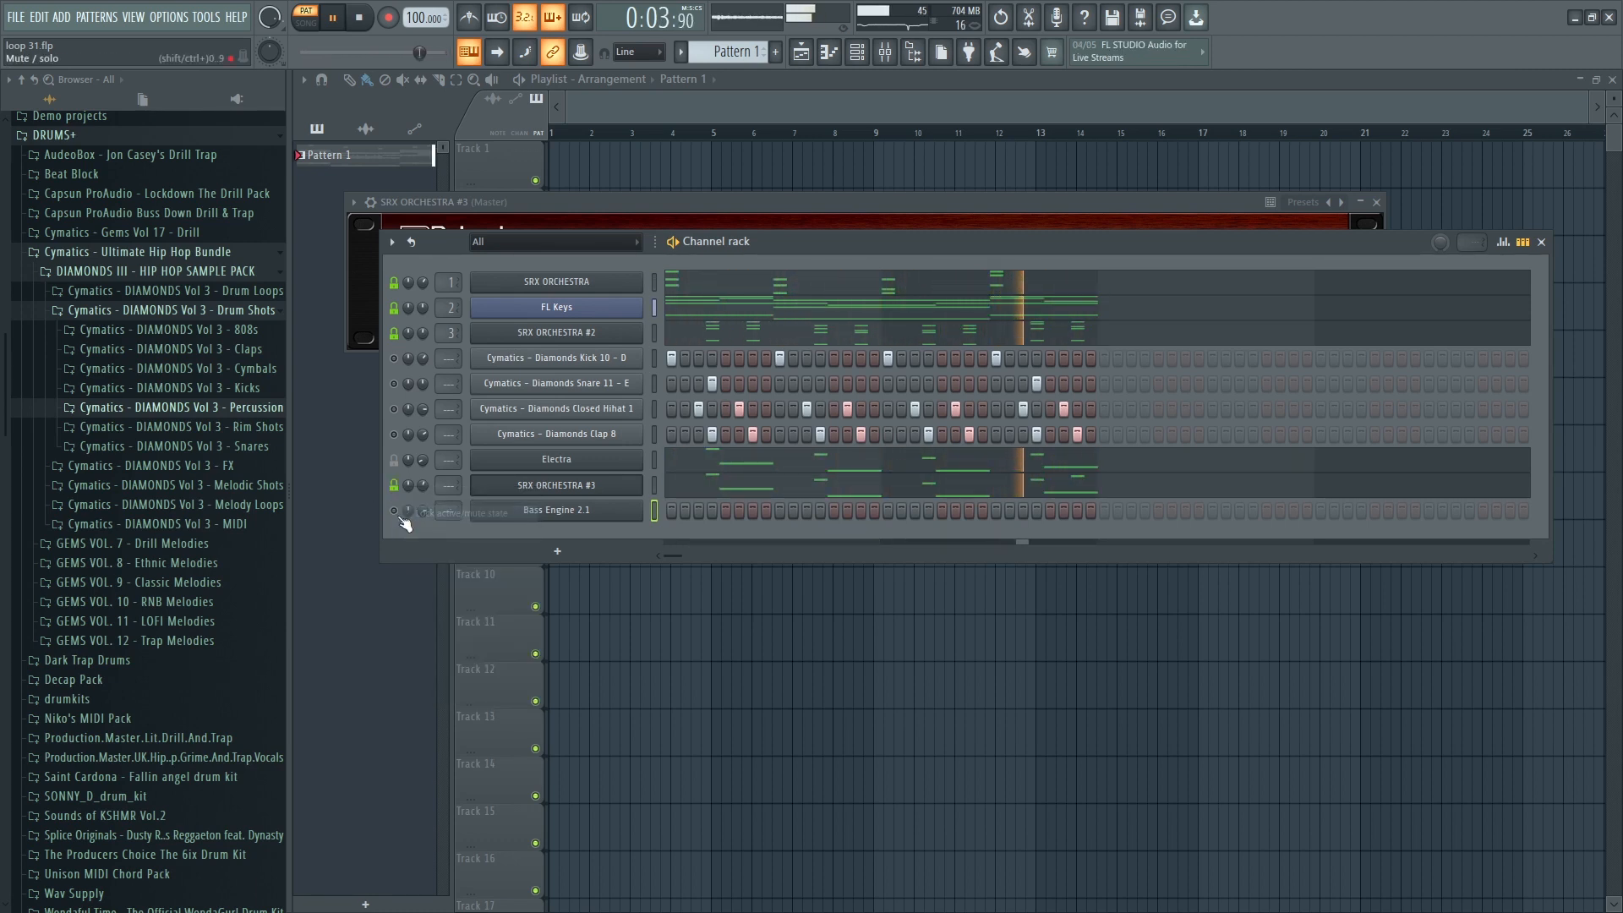
Solo the Bass Engine 2.1 channel to silence the drums.
{"action": "right_click", "coordinate": [392, 512]}
{"action": "left_click", "coordinate": [400, 518]}
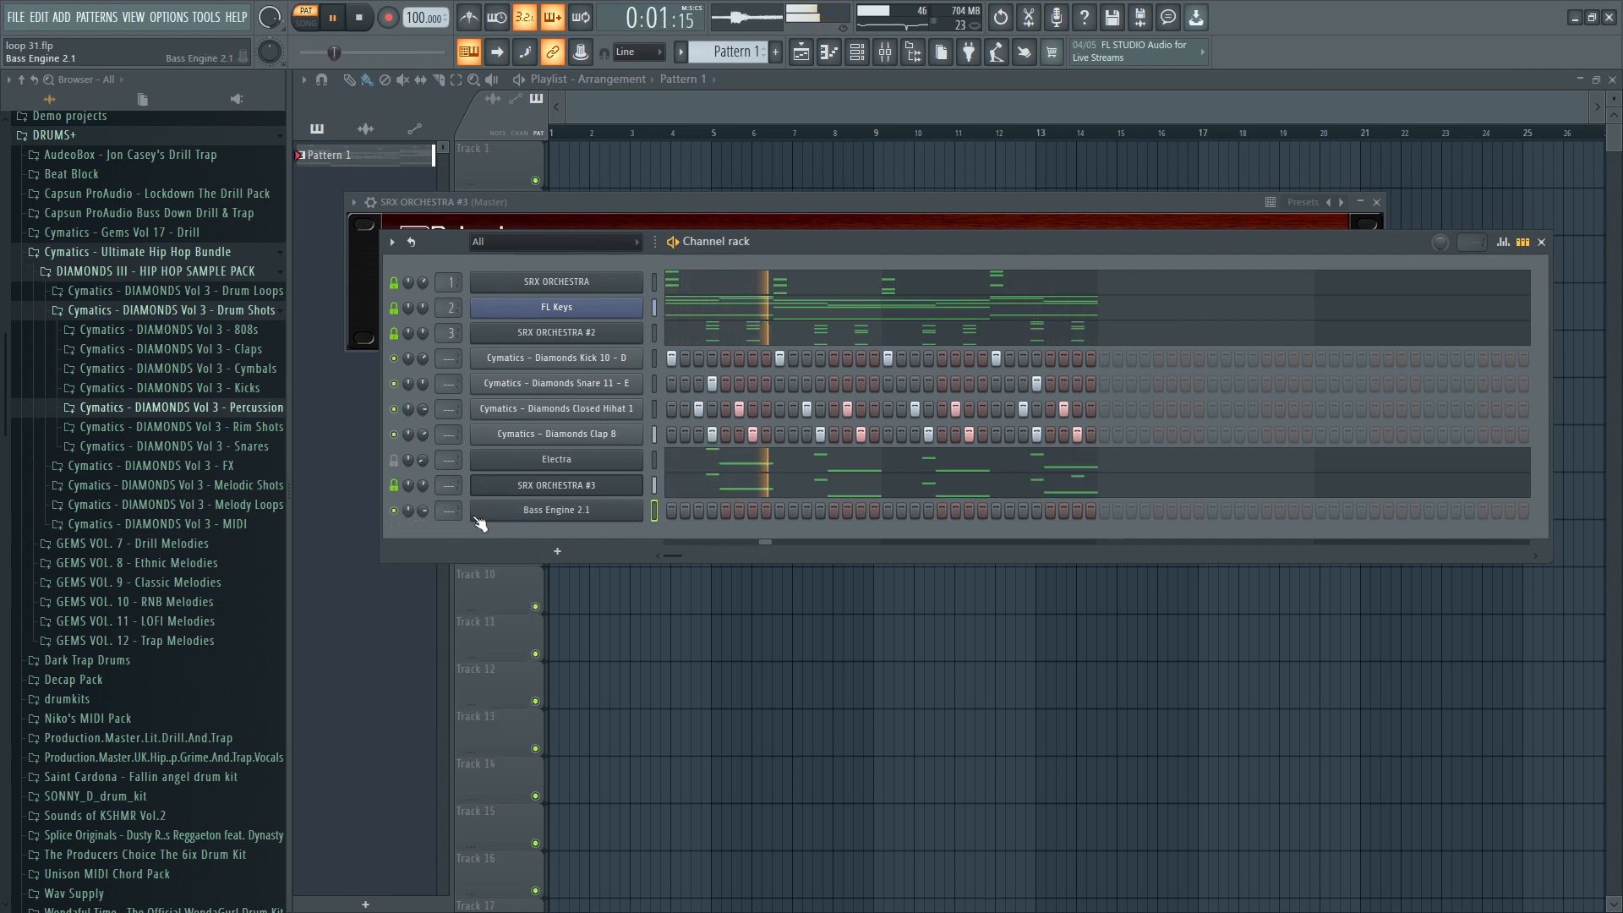
{"action": "right_click", "coordinate": [394, 512]}
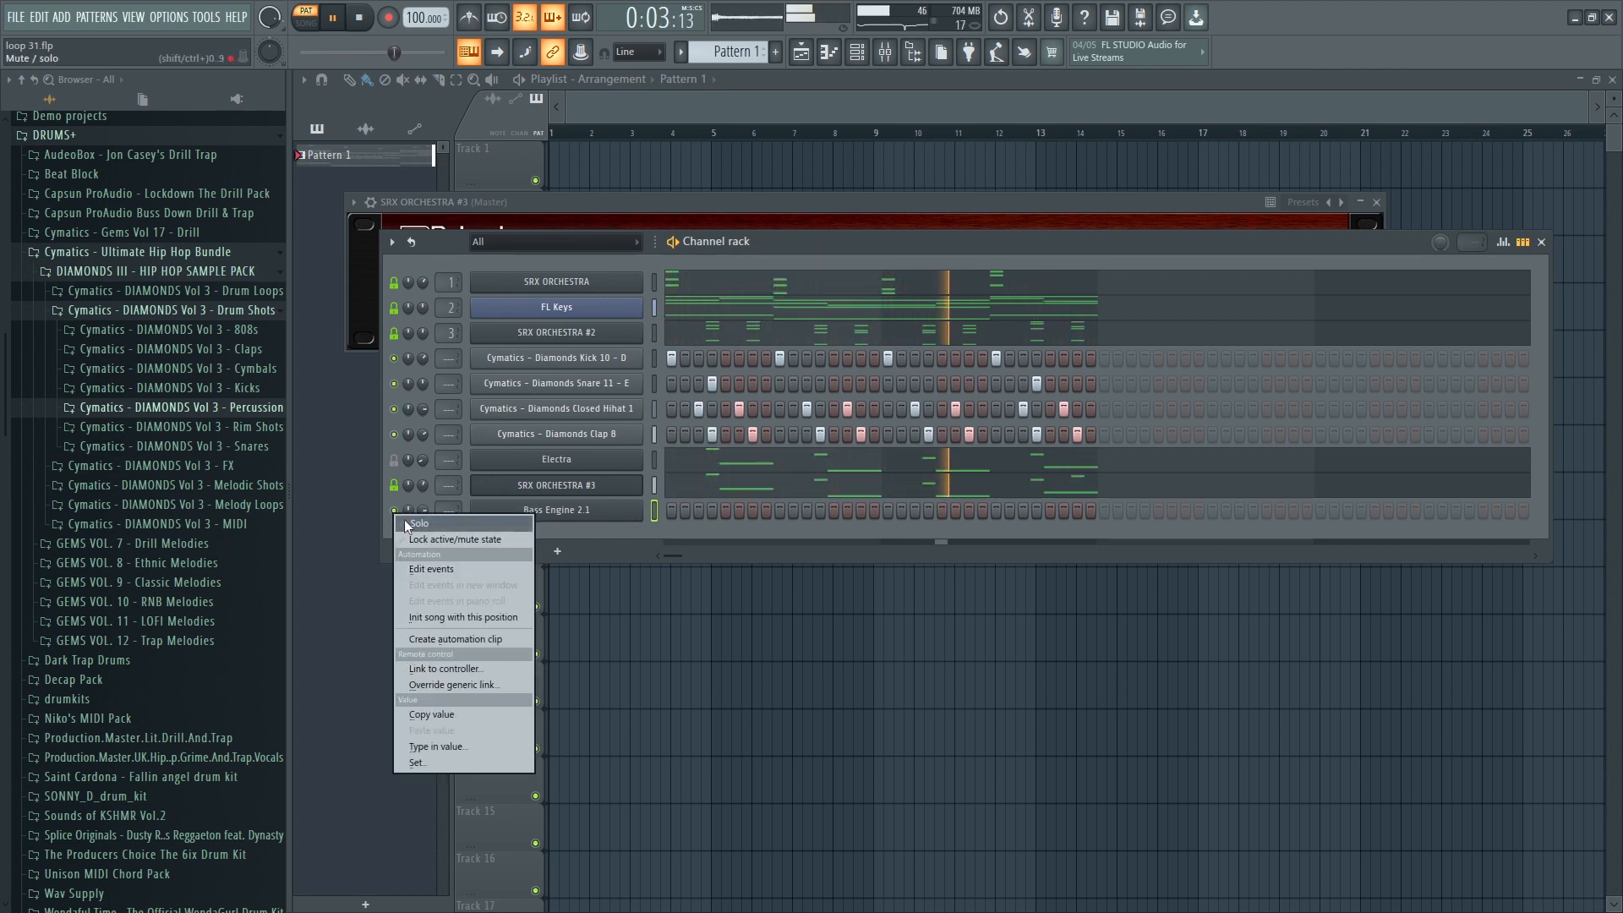
{"action": "left_click", "coordinate": [411, 524]}
In Bass Engine 2.1's piano roll, enter two-step notes C#5, A4, A4, C#5 on every half bar and transpose them down one octave.
{"action": "right_click", "coordinate": [636, 509]}
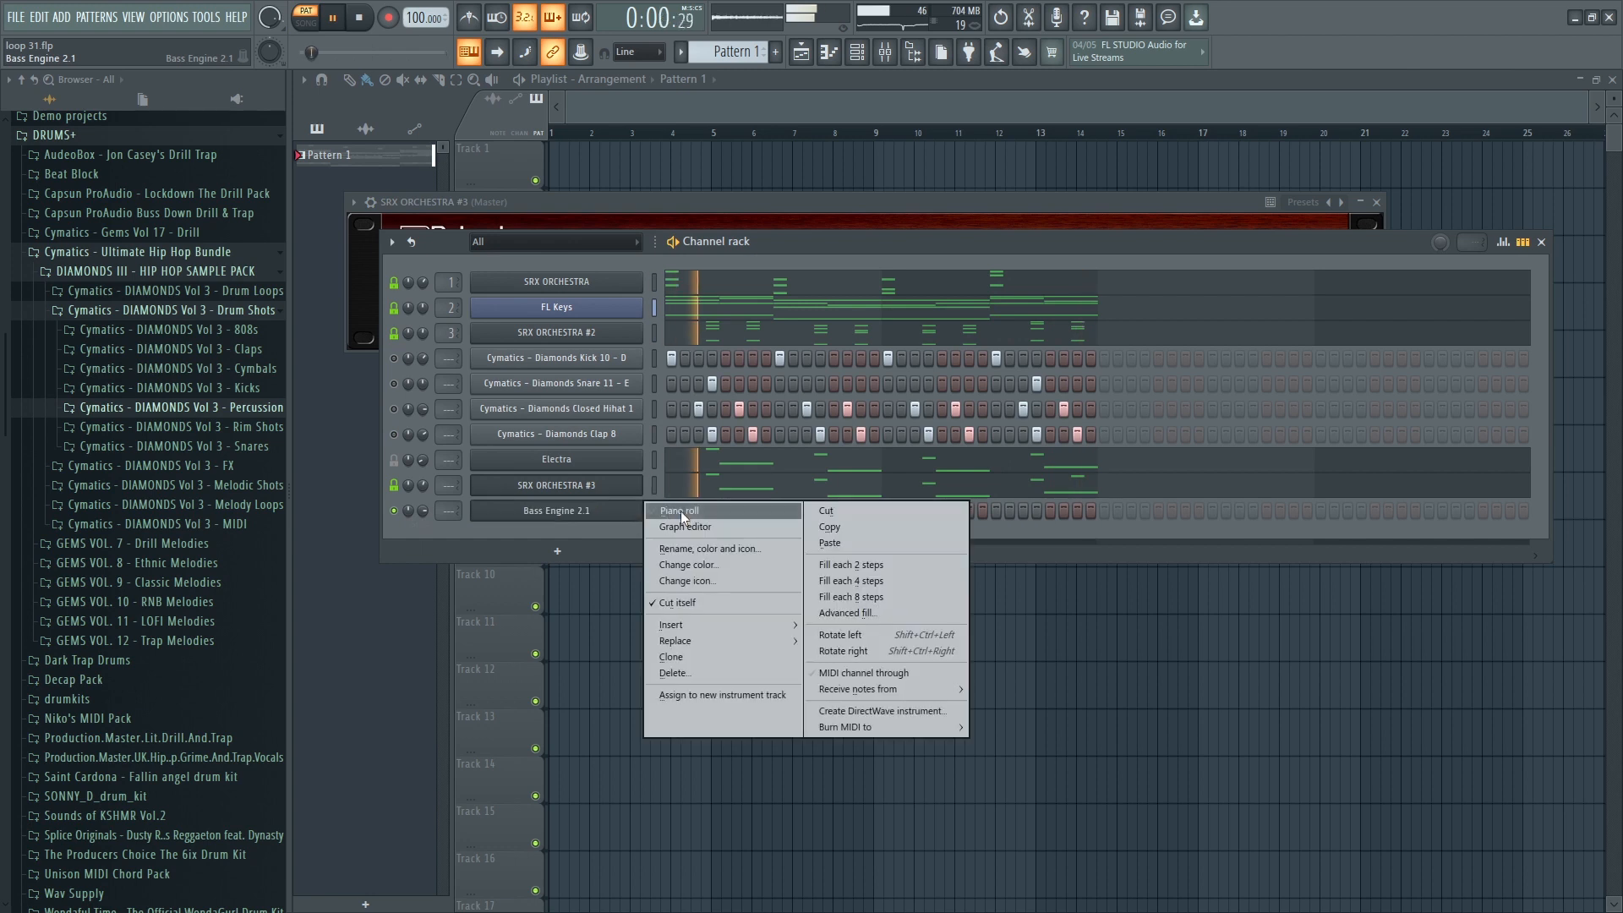
{"action": "left_click", "coordinate": [682, 511]}
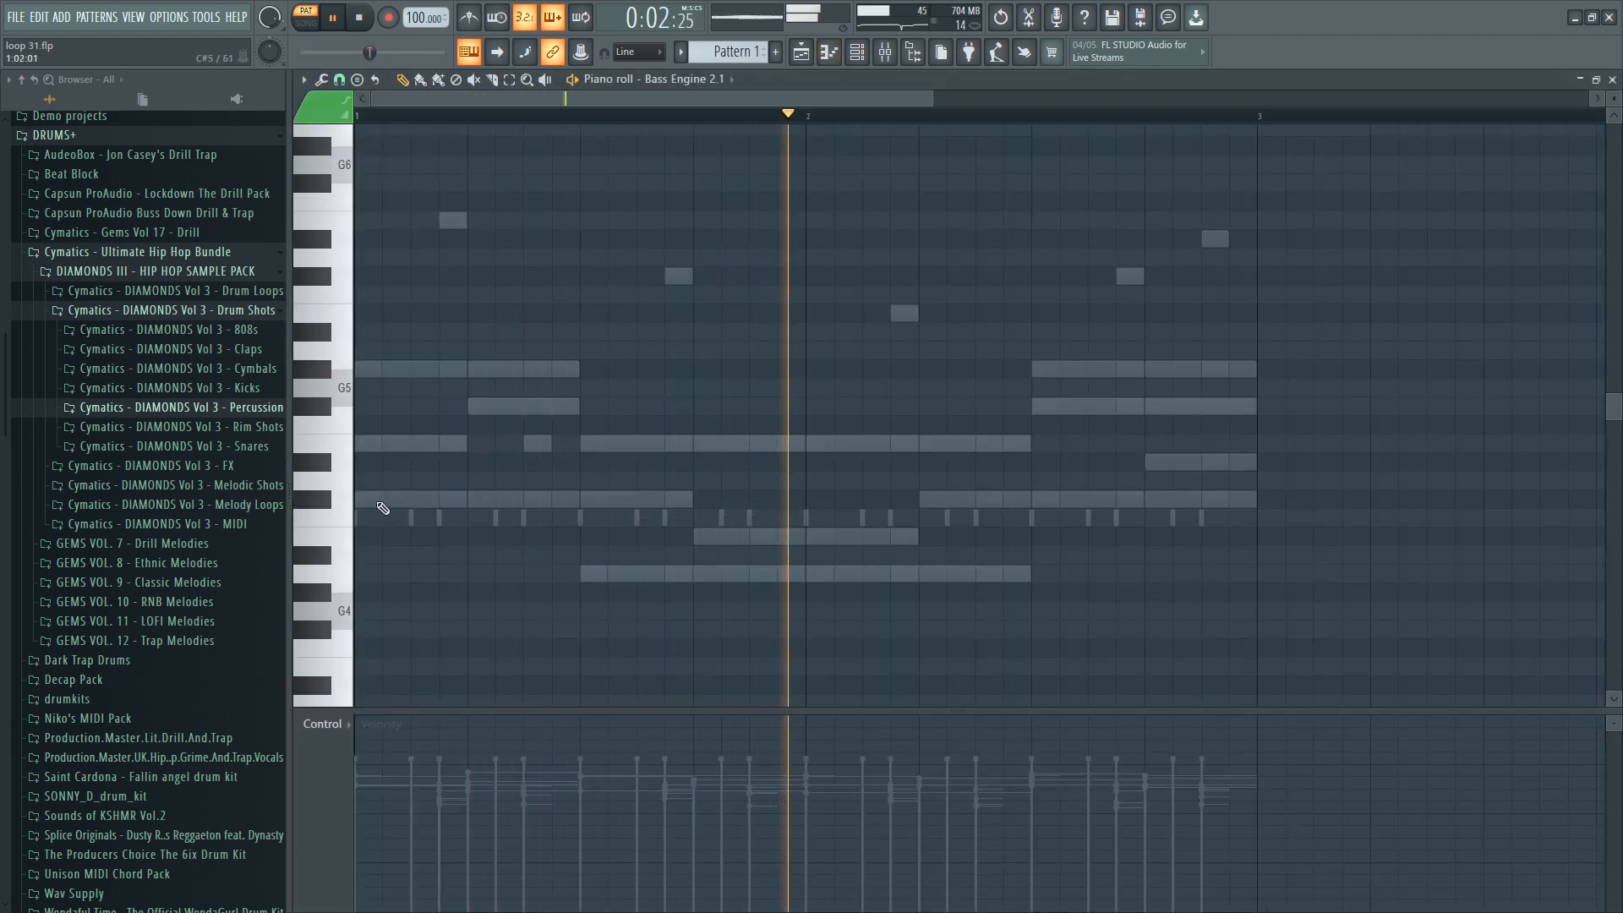
{"action": "key", "text": "space"}
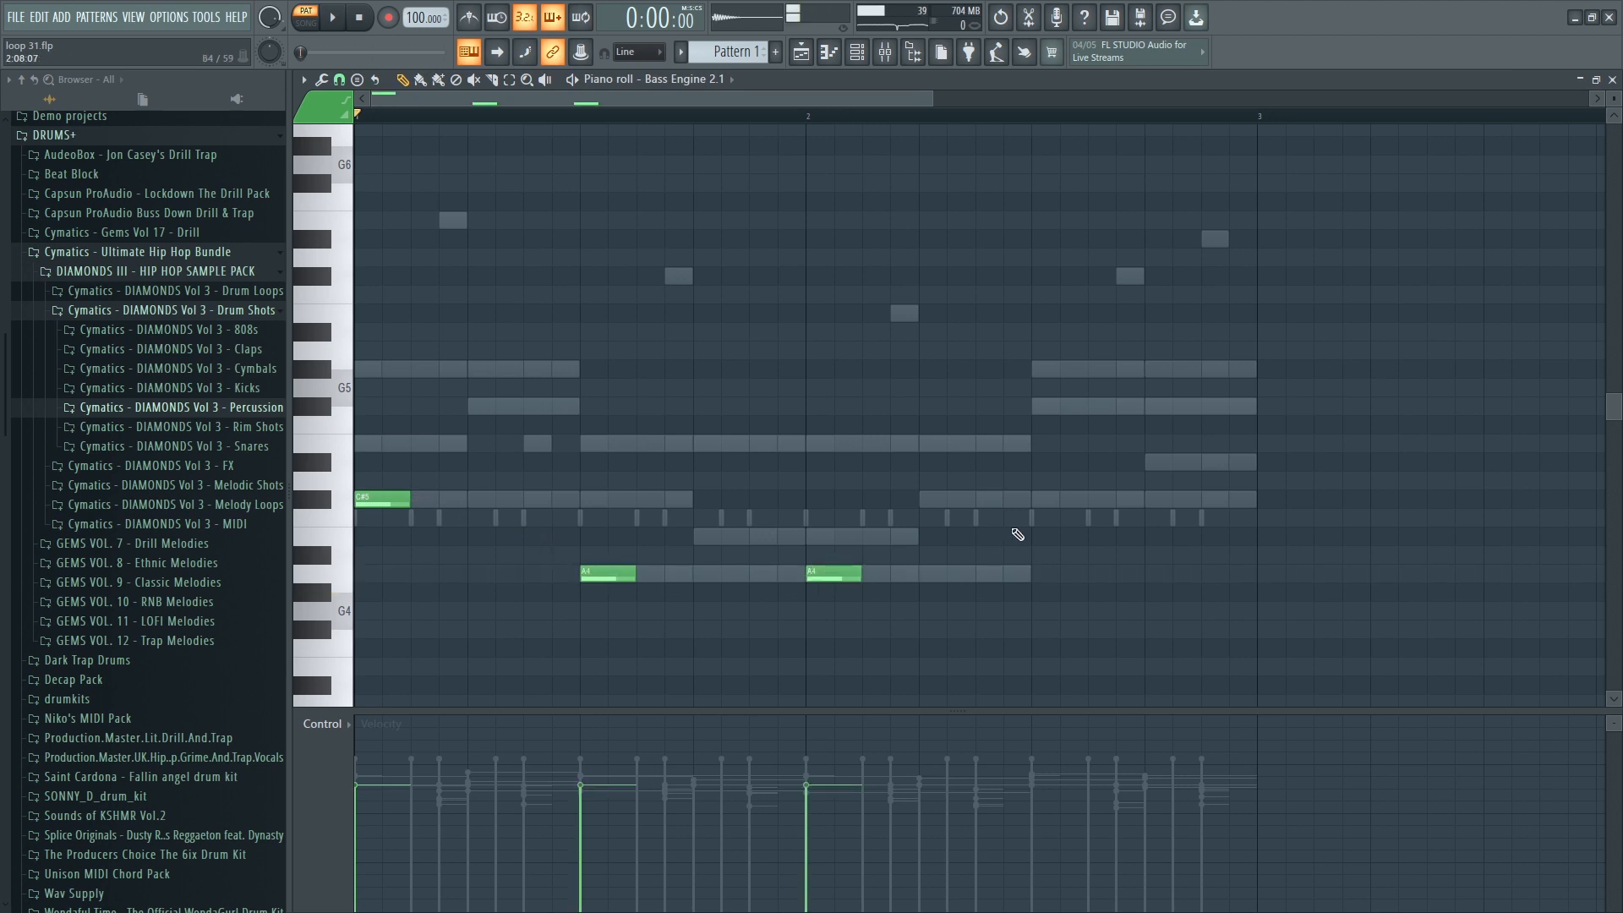
{"action": "key", "text": "ctrl+a"}
{"action": "key", "text": "ctrl+Down"}
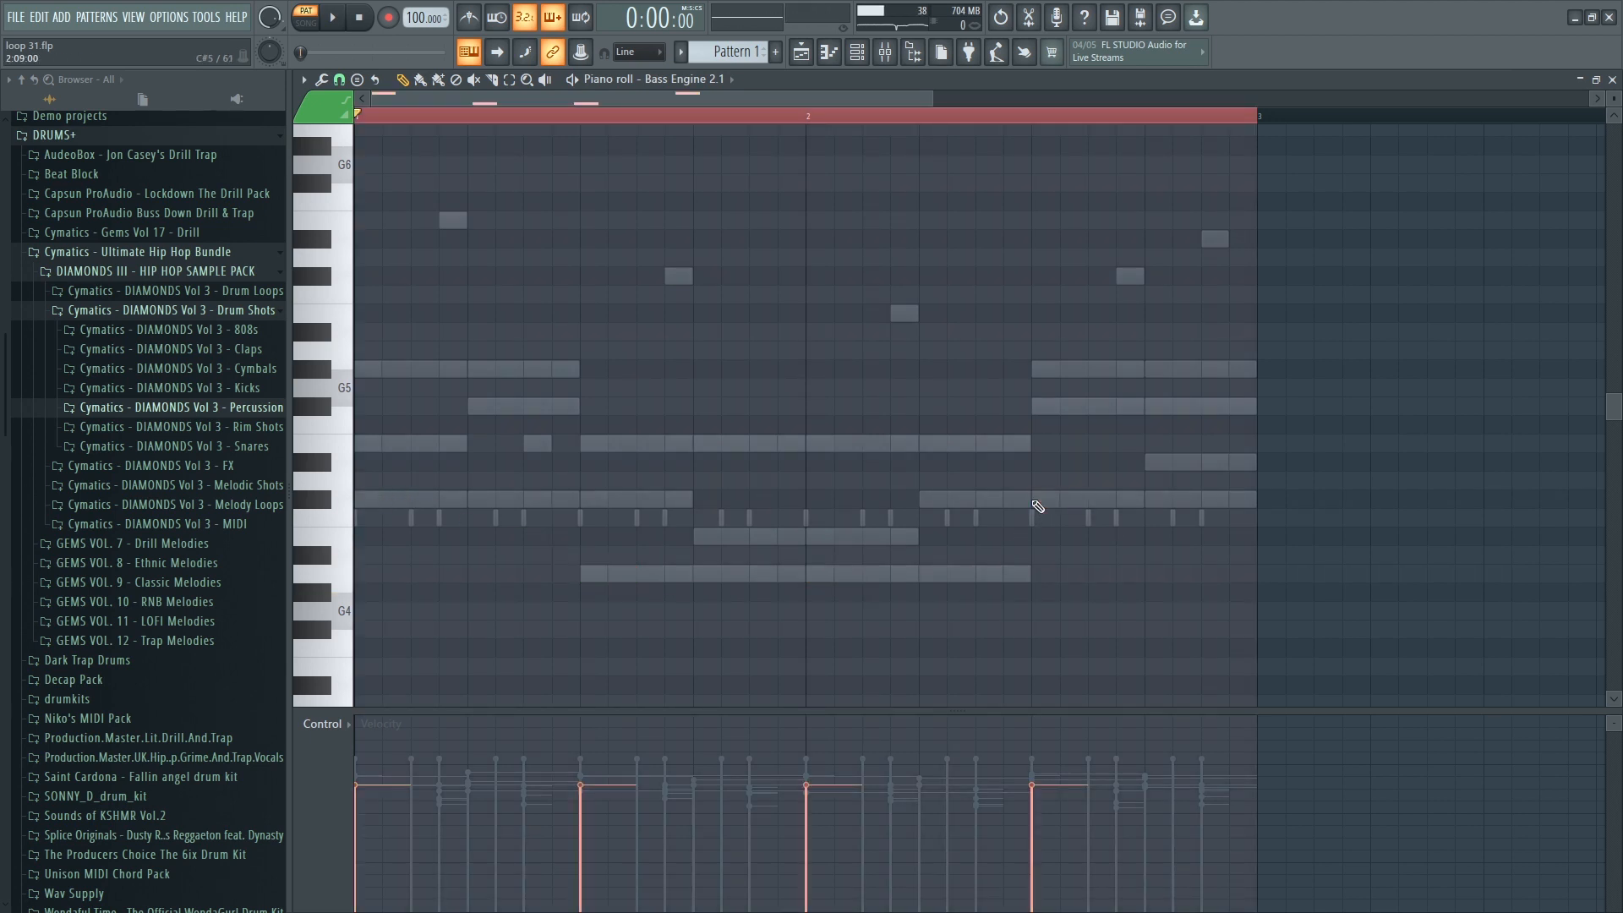
Play back the bass line, add a two-step C#4 note at step 15 of bar 2 and close the piano roll.
{"action": "key", "text": "space"}
{"action": "scroll", "coordinate": [1032, 496], "scroll_direction": "down", "scroll_amount": 4}
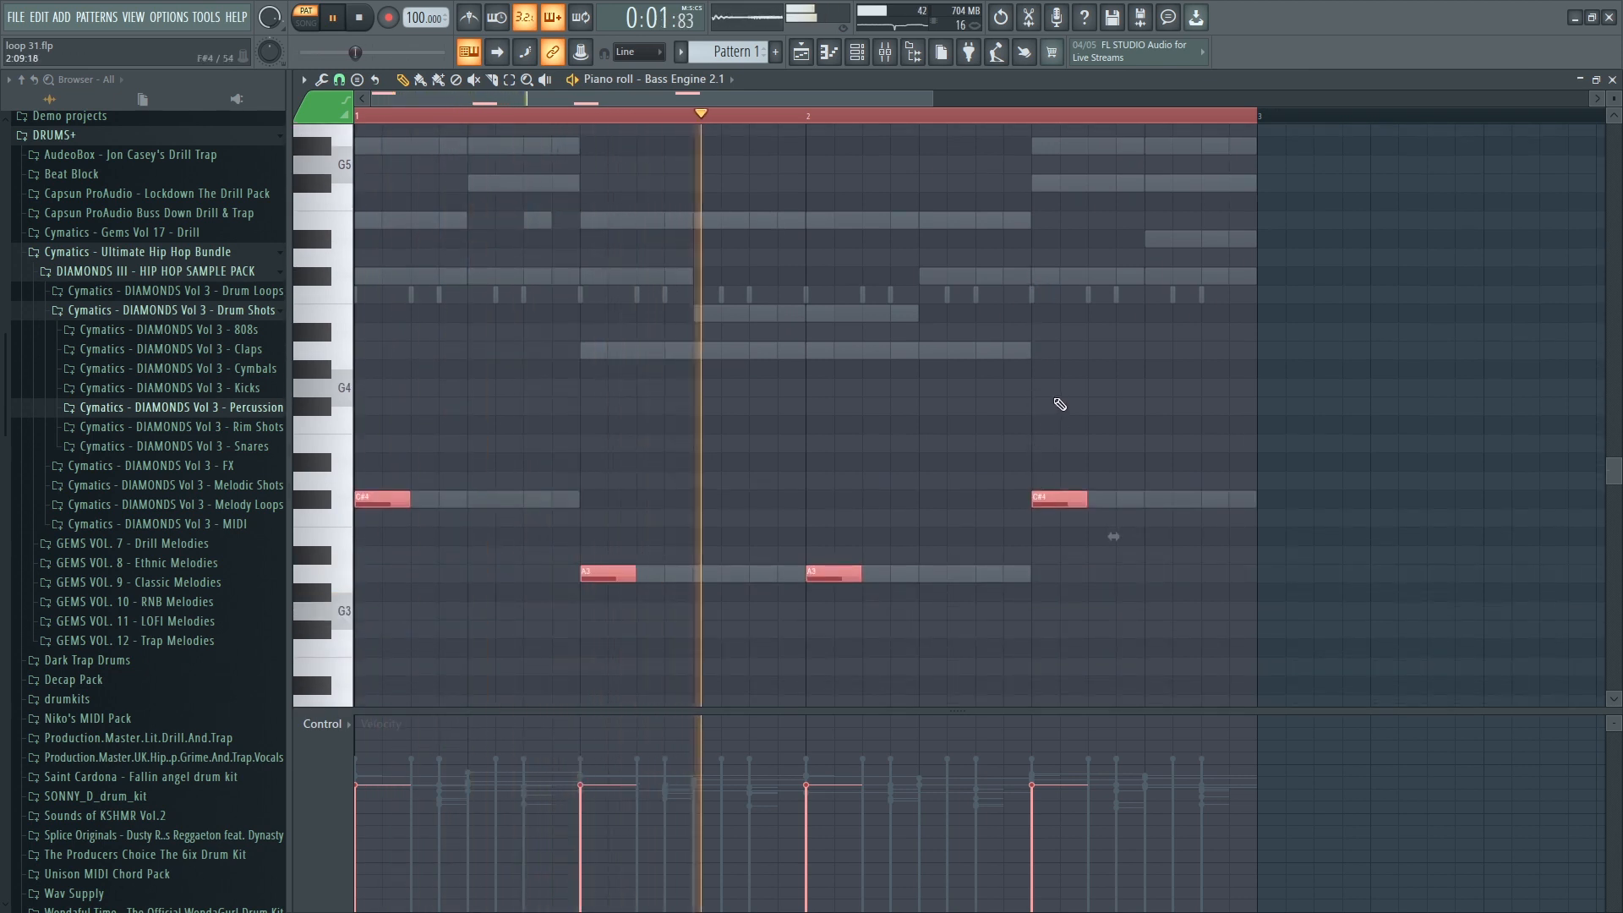
{"action": "scroll", "coordinate": [1058, 404], "scroll_direction": "down", "scroll_amount": 3}
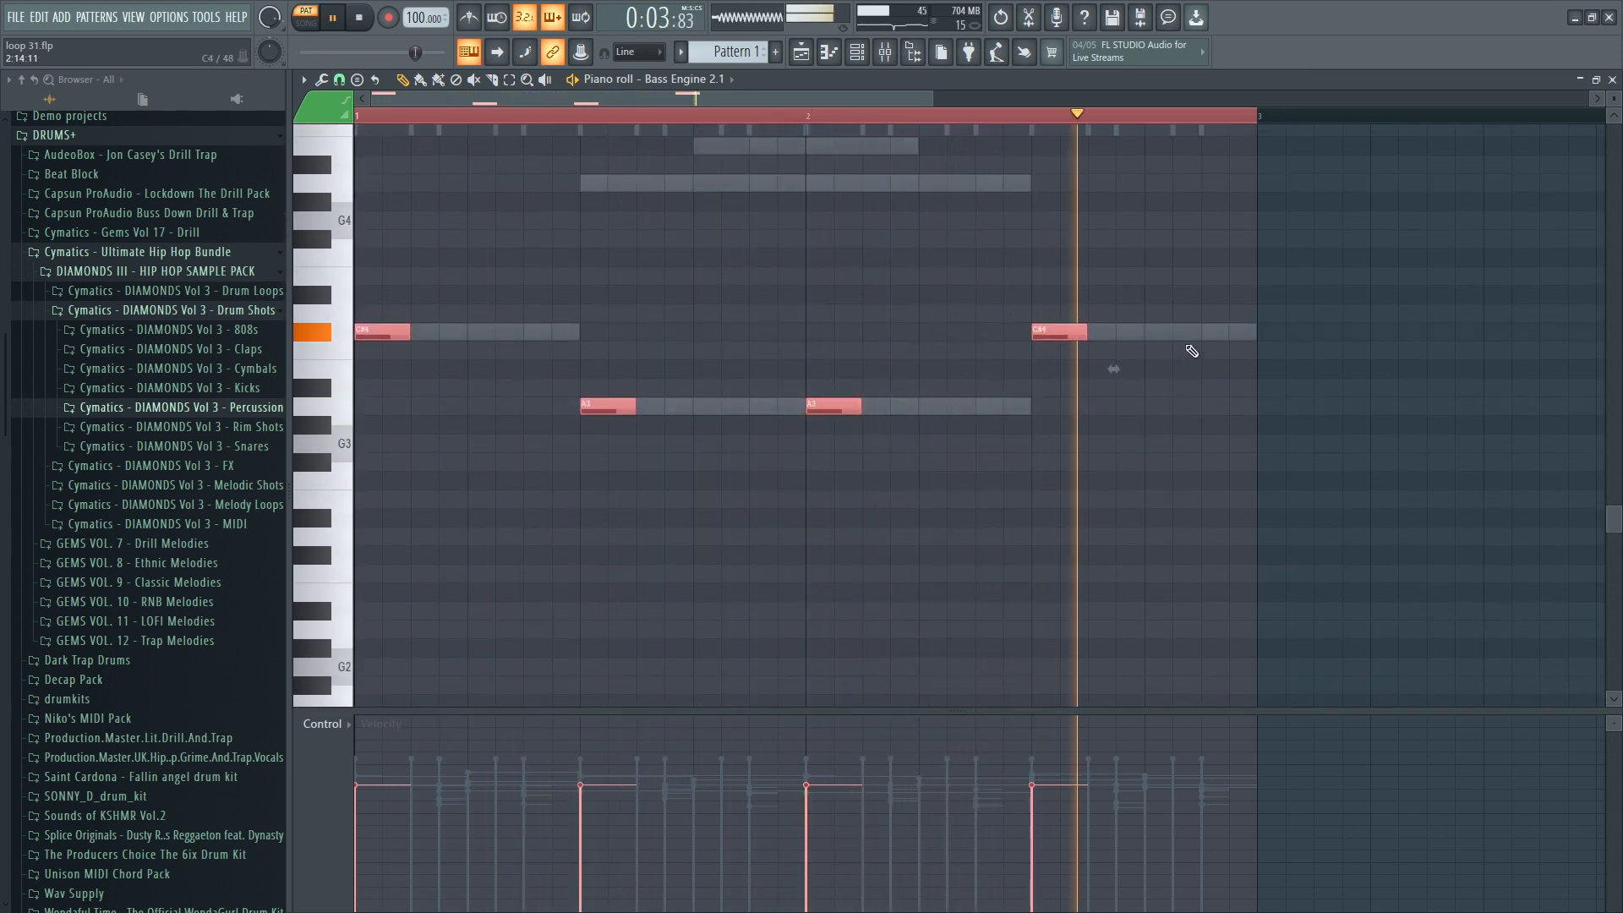
{"action": "left_click", "coordinate": [1212, 332]}
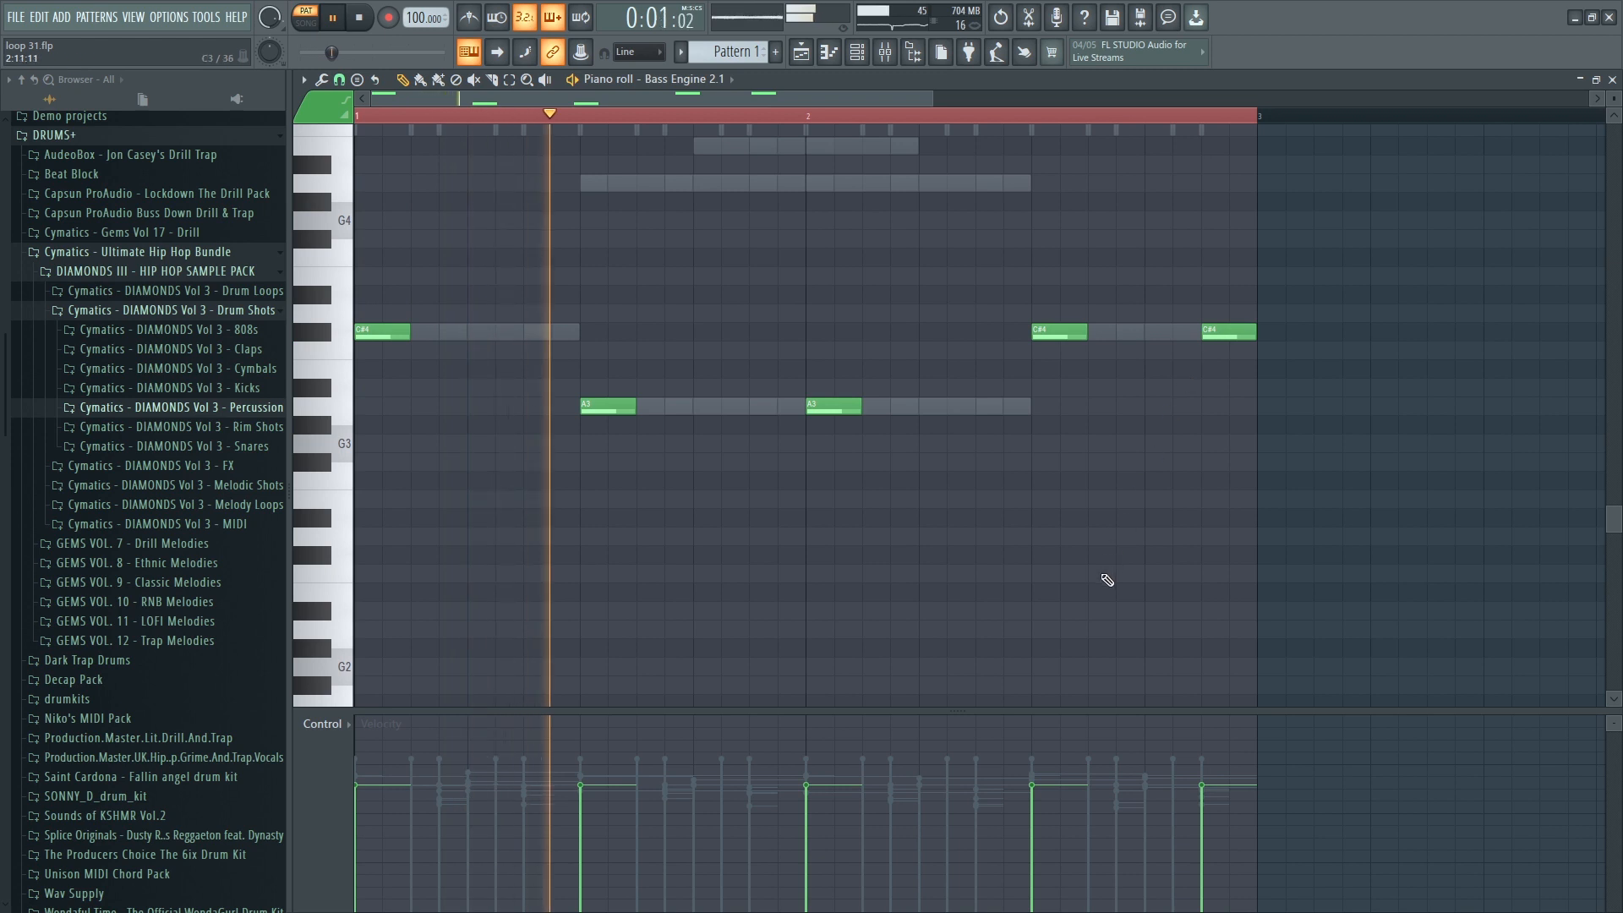
{"action": "left_click", "coordinate": [1612, 79]}
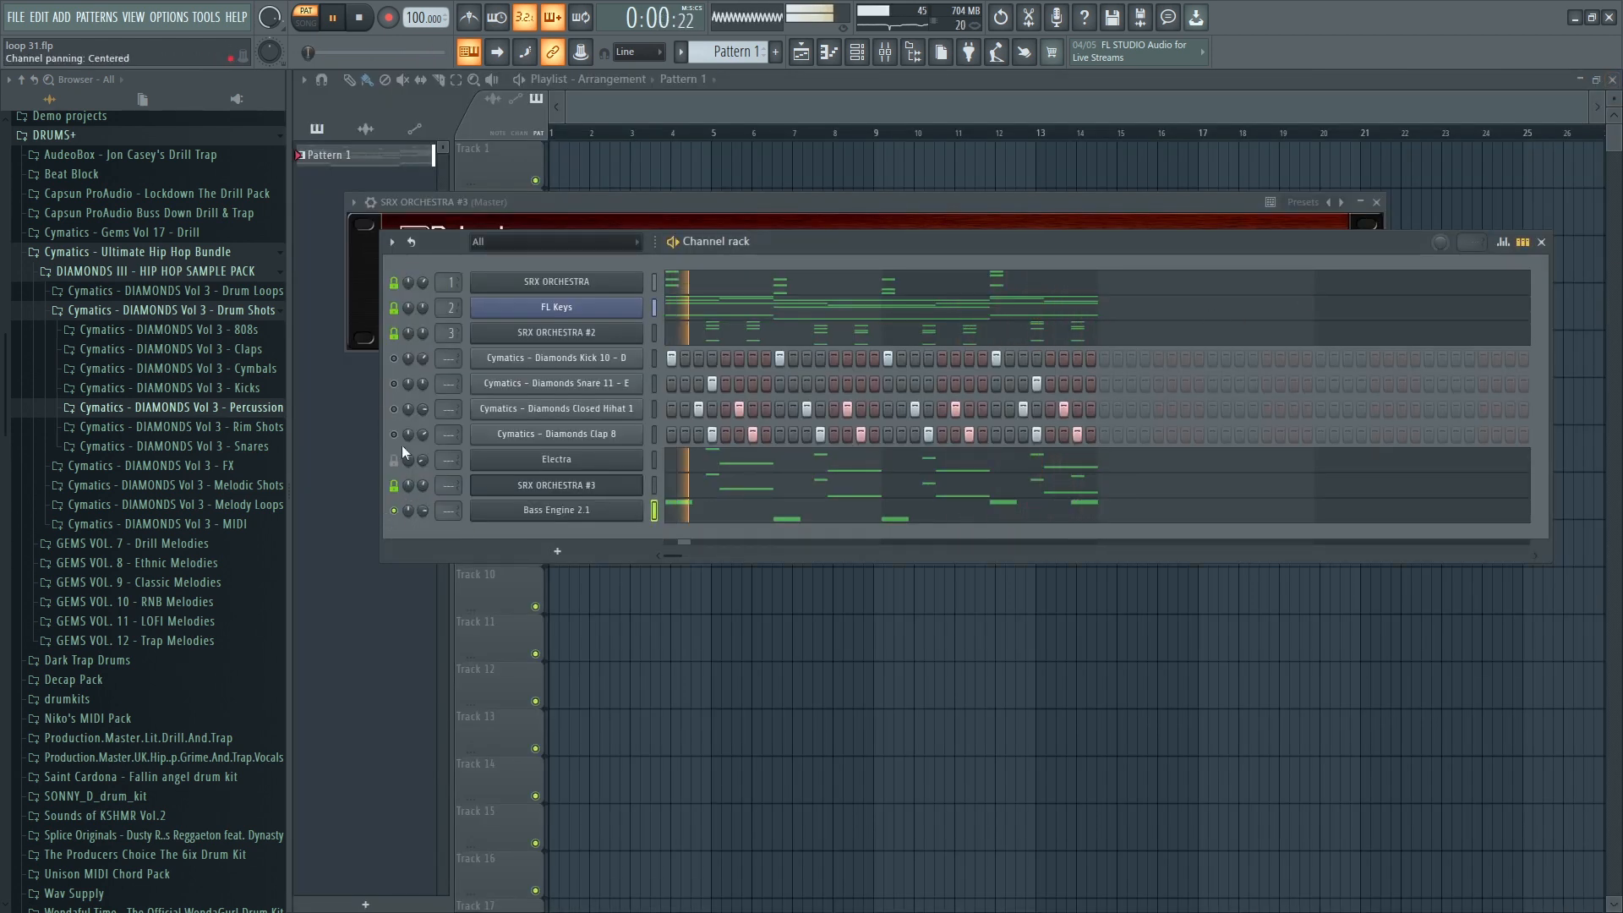
Turn off the solo on Bass Engine 2.1 and reset its channel volume.
{"action": "right_click", "coordinate": [404, 515]}
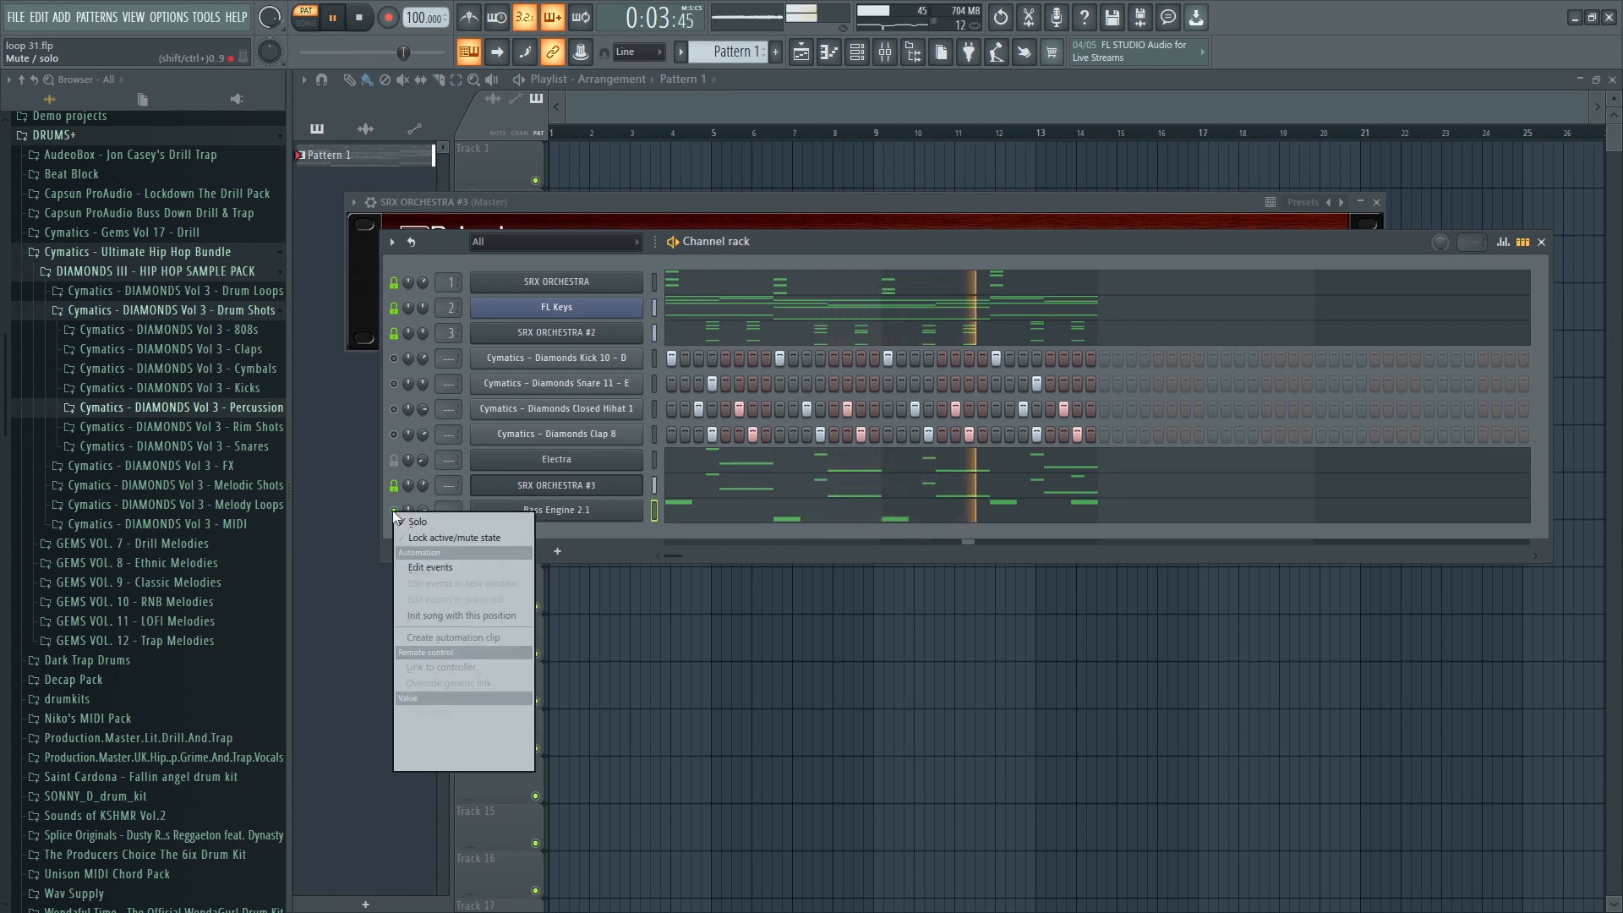
{"action": "left_click", "coordinate": [414, 524]}
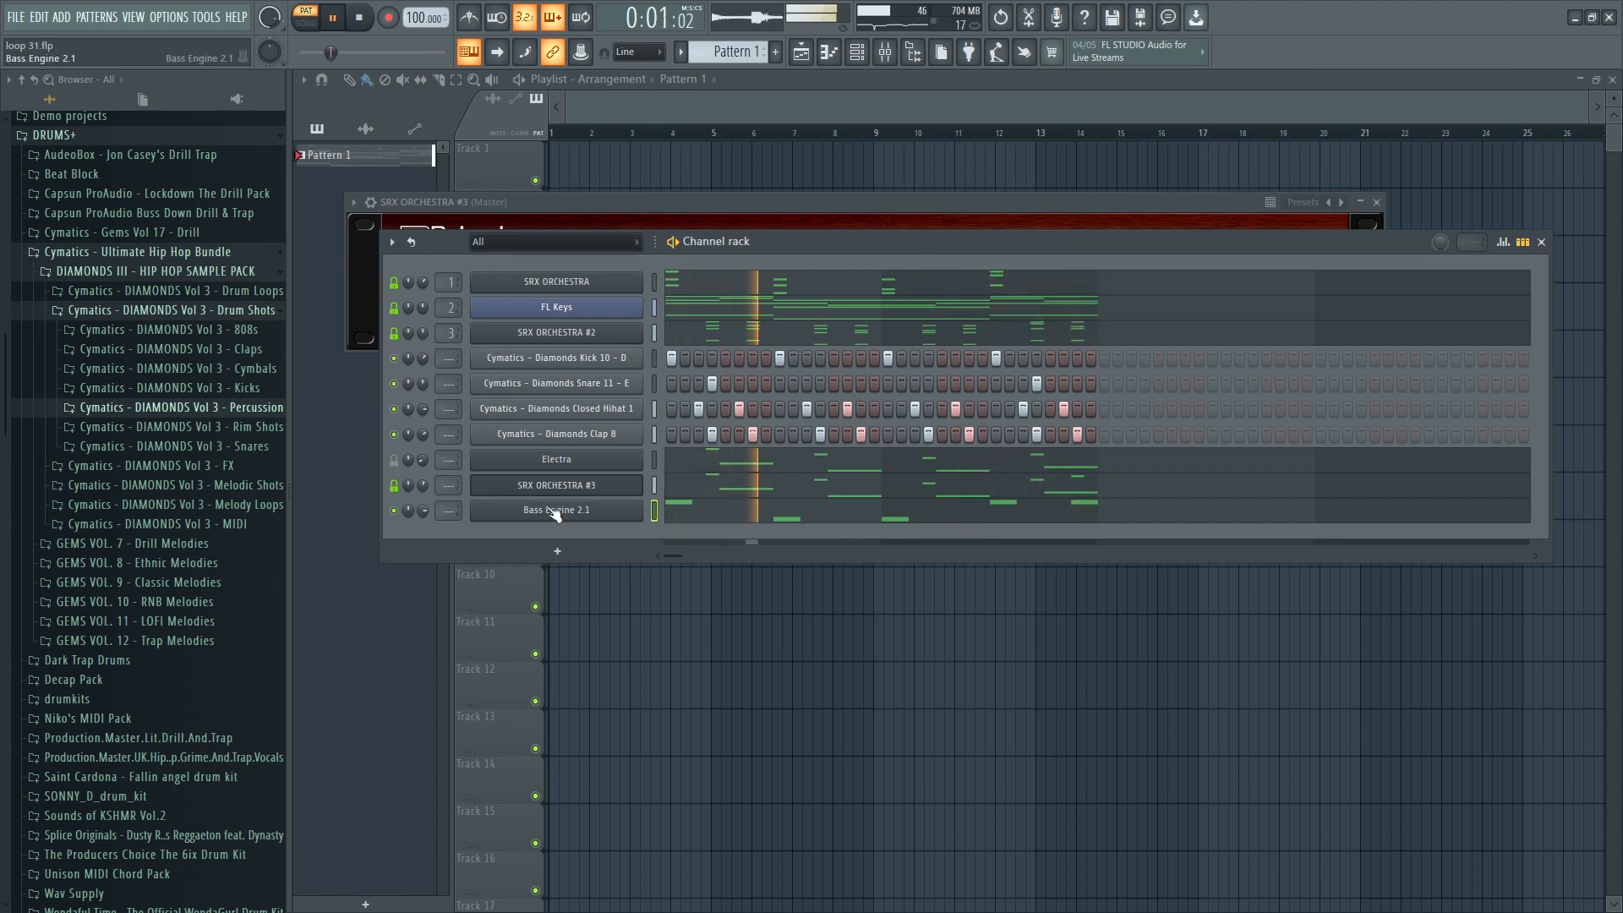
{"action": "right_click", "coordinate": [426, 510]}
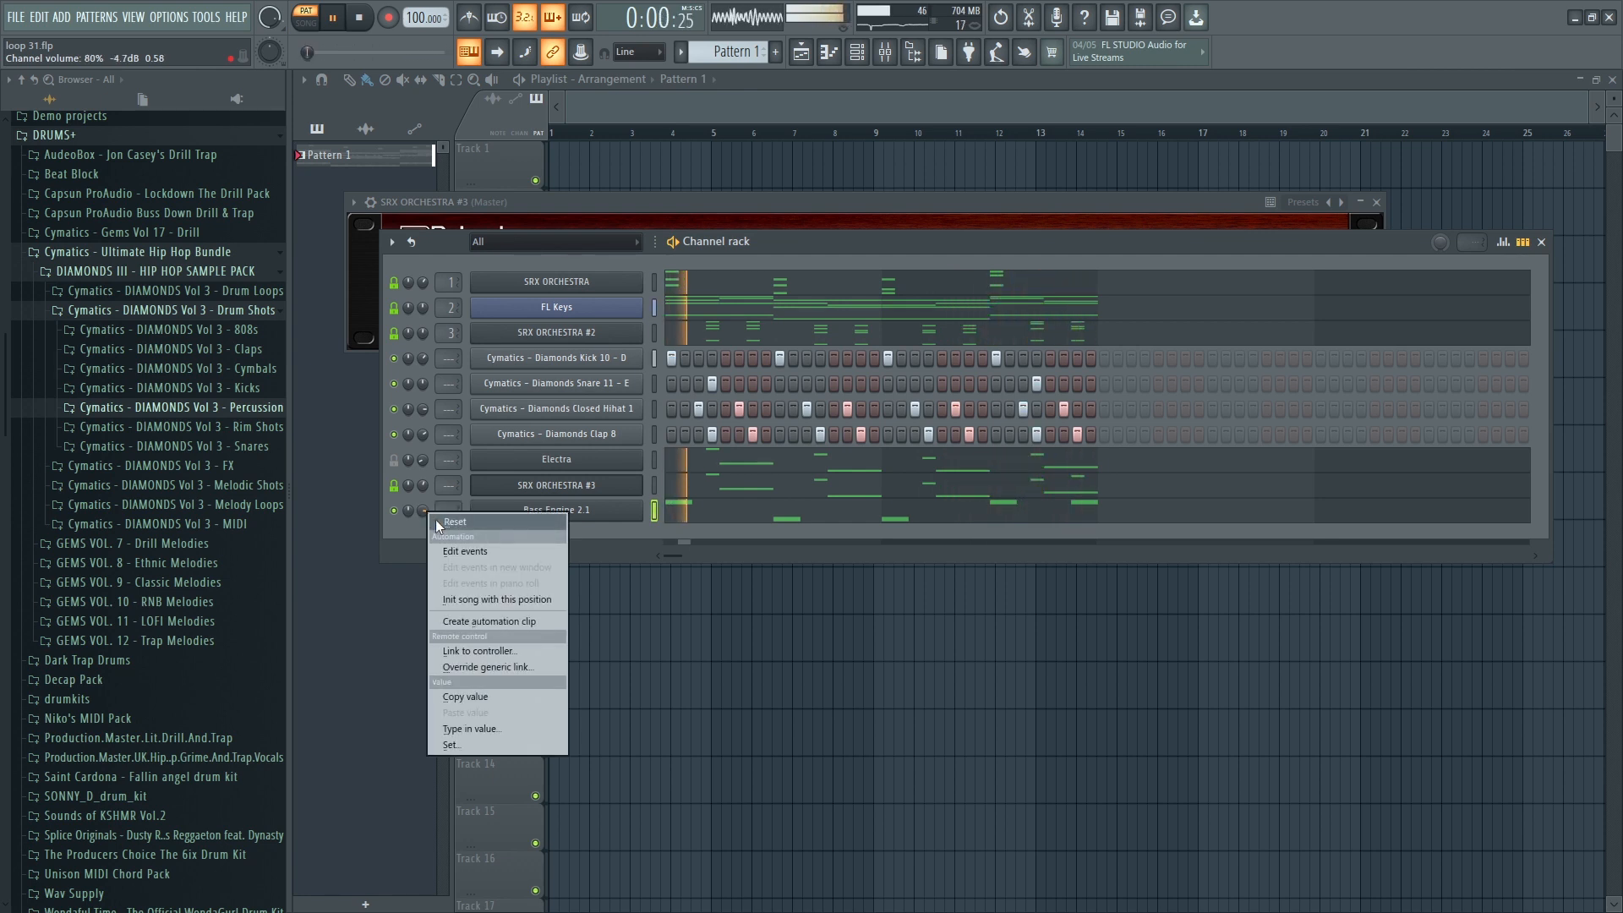
{"action": "left_click", "coordinate": [436, 519]}
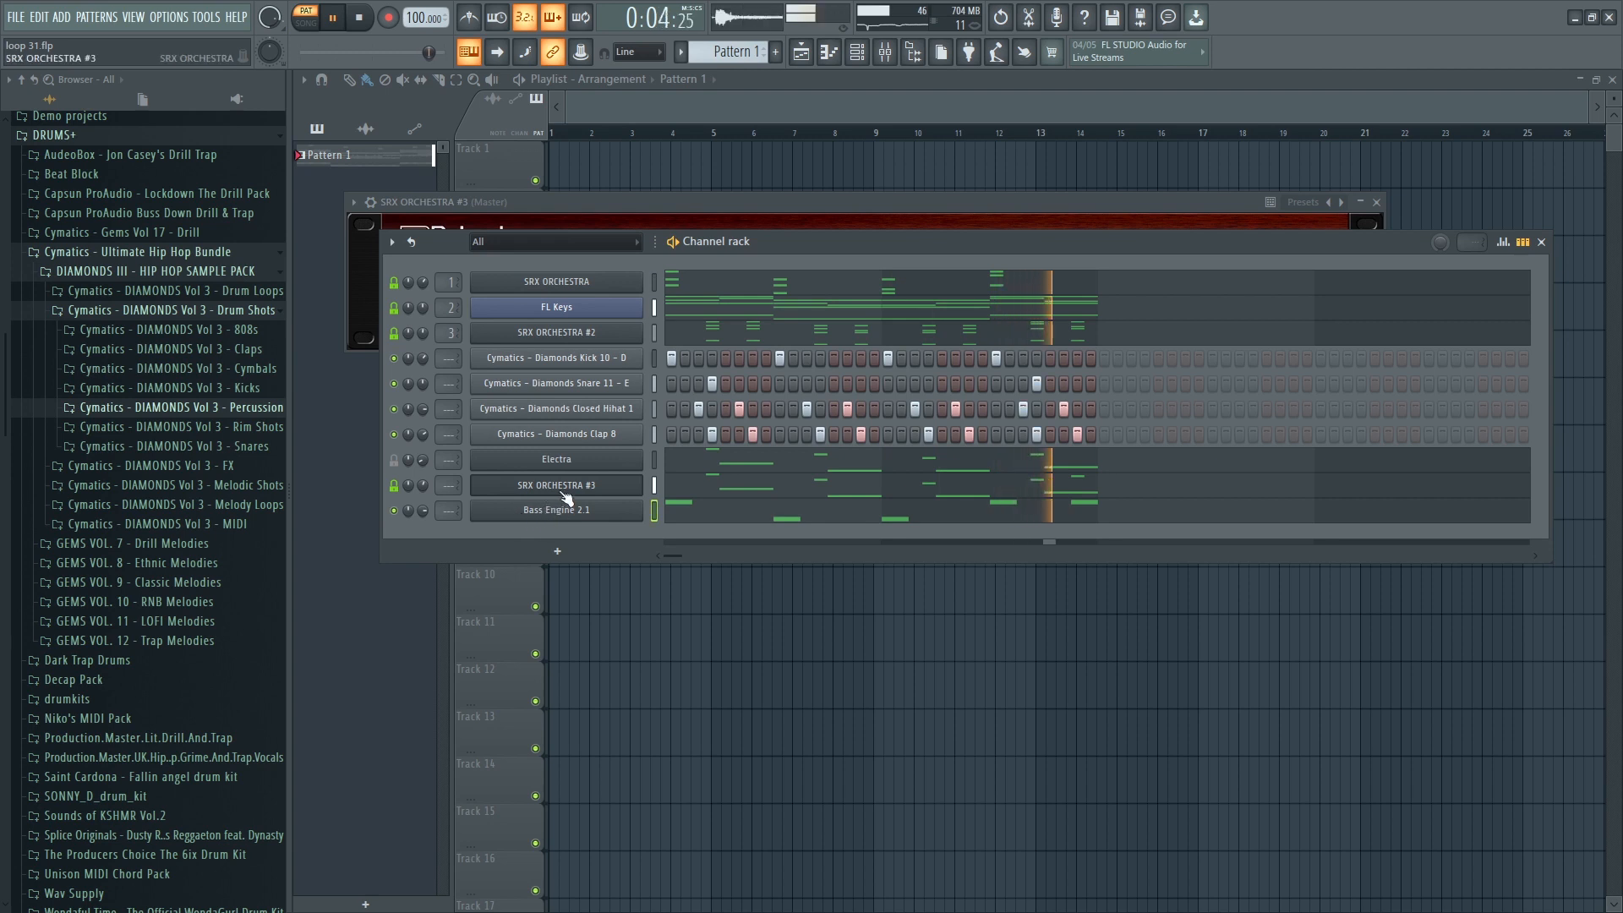
Open SRX ORCHESTRA #3's piano roll and stop playback.
{"action": "right_click", "coordinate": [638, 482]}
{"action": "left_click", "coordinate": [677, 484]}
{"action": "scroll", "coordinate": [838, 497], "scroll_direction": "up", "scroll_amount": 5}
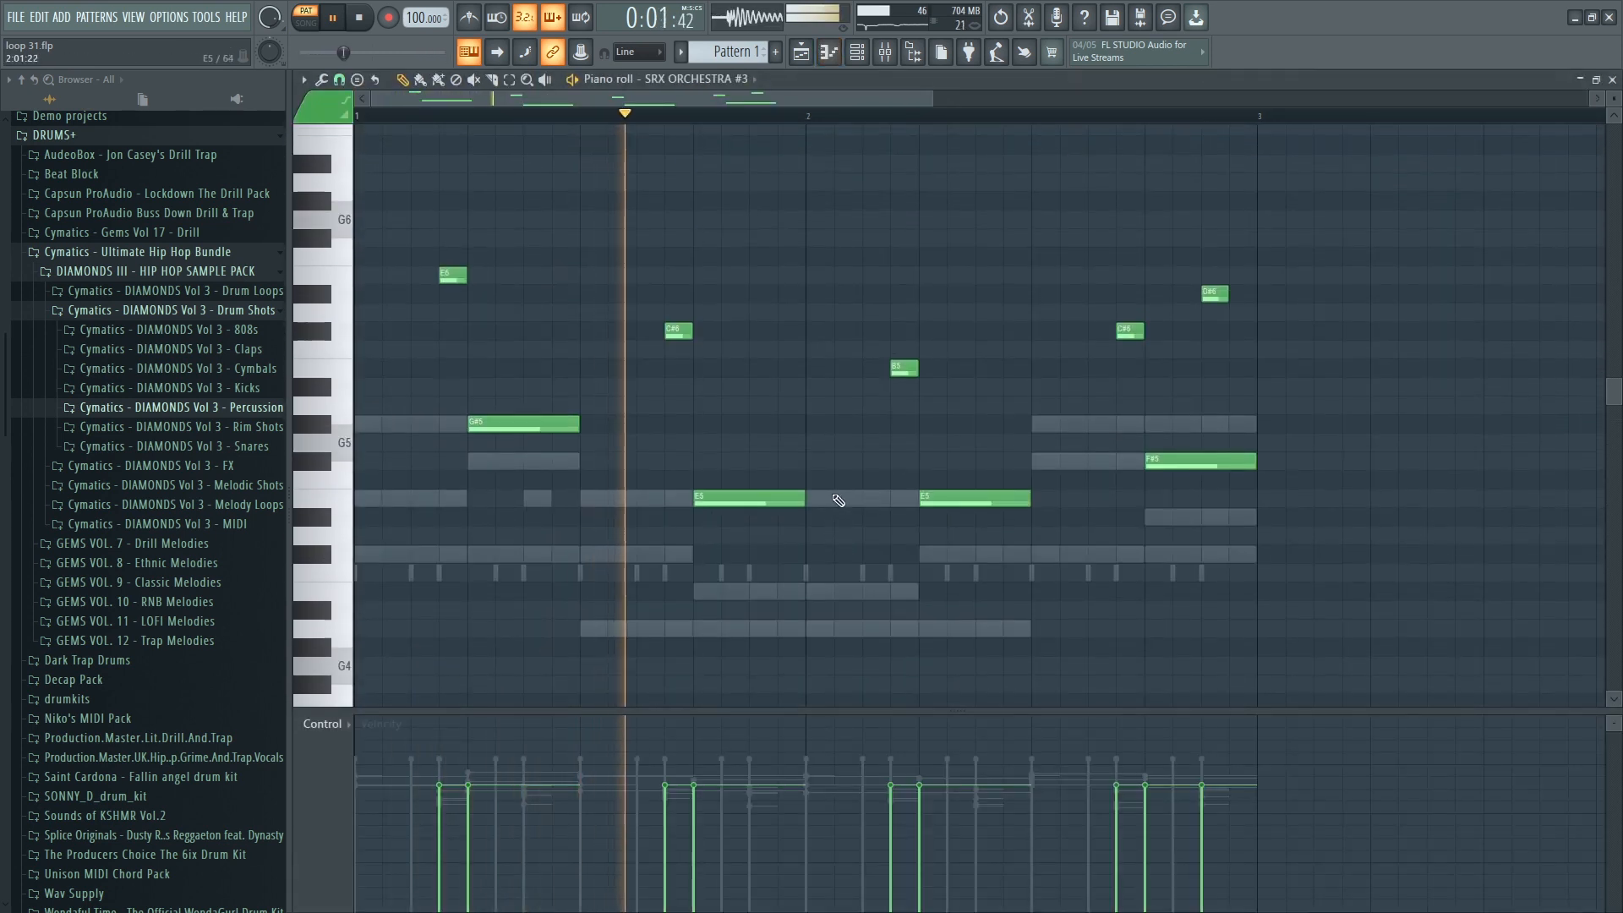
{"action": "key", "text": "space"}
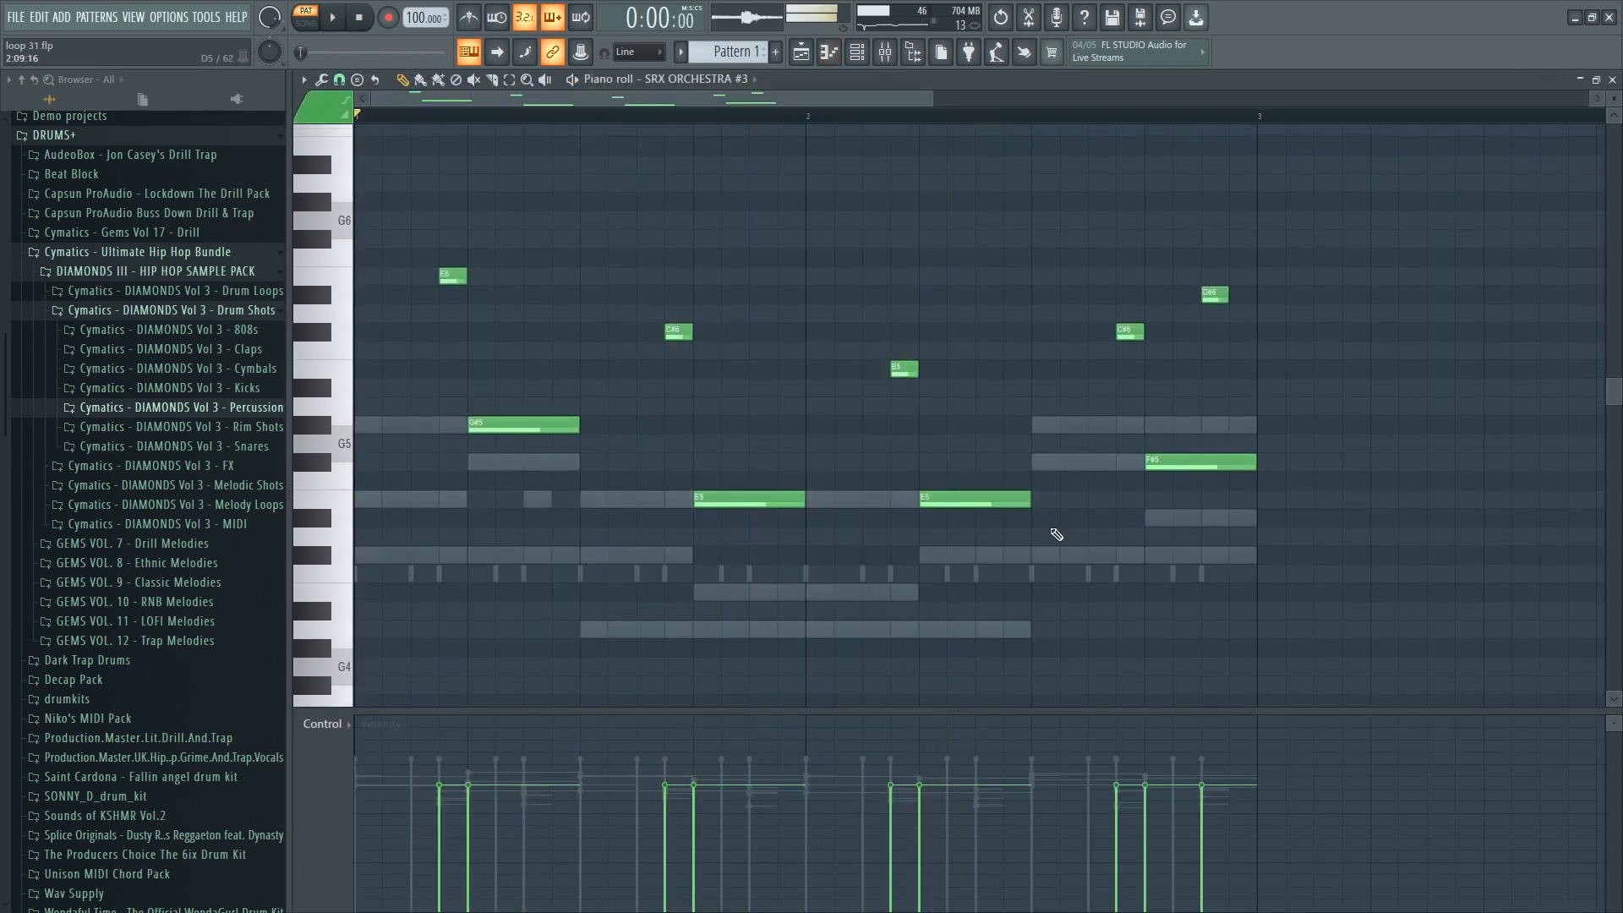
Try a one-step A5 note at step 8 of bar 2 against playback and delete it.
{"action": "left_click", "coordinate": [1006, 630]}
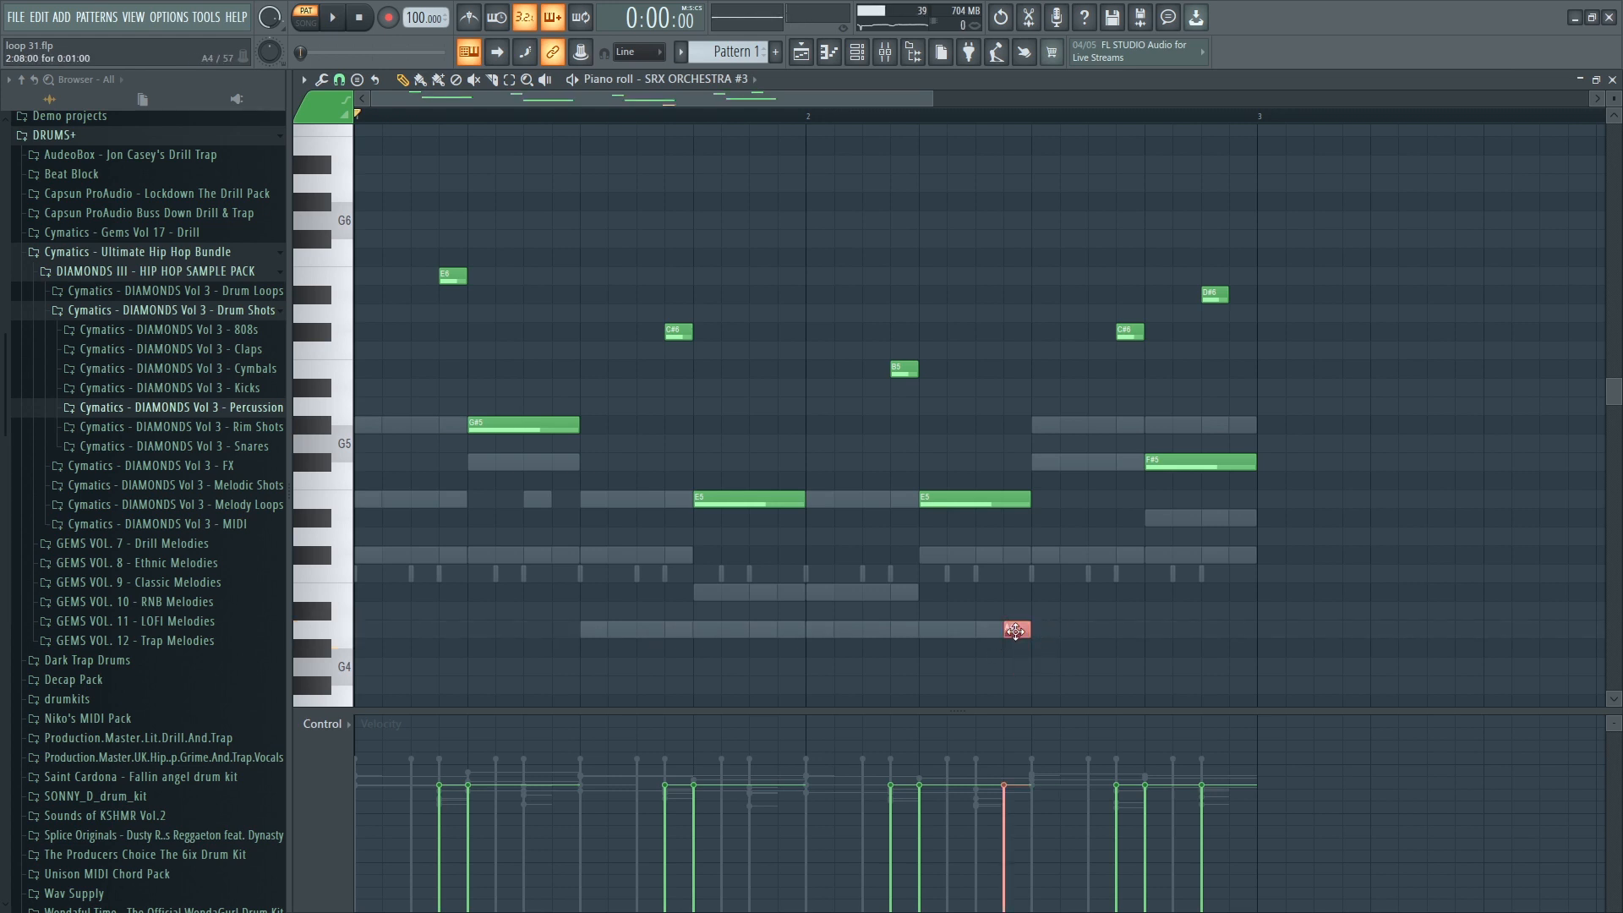
{"action": "key", "text": "space"}
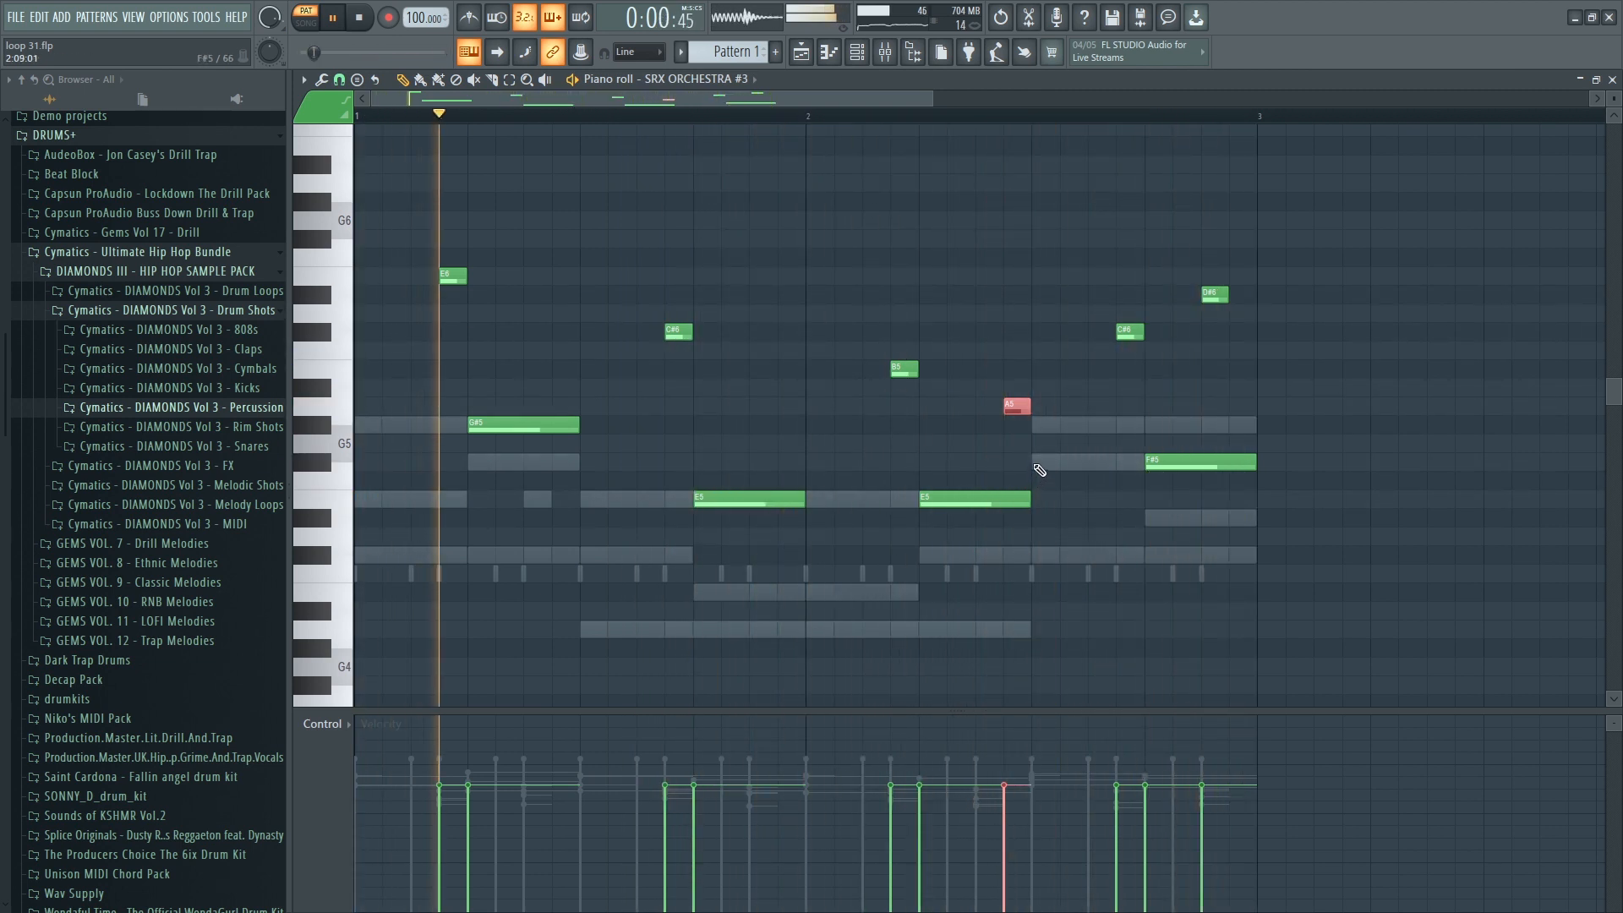
{"action": "mouse_move", "coordinate": [1019, 405]}
{"action": "left_mouse_down"}
{"action": "mouse_move", "coordinate": [1019, 386]}
{"action": "mouse_move", "coordinate": [1017, 406]}
{"action": "left_mouse_up"}
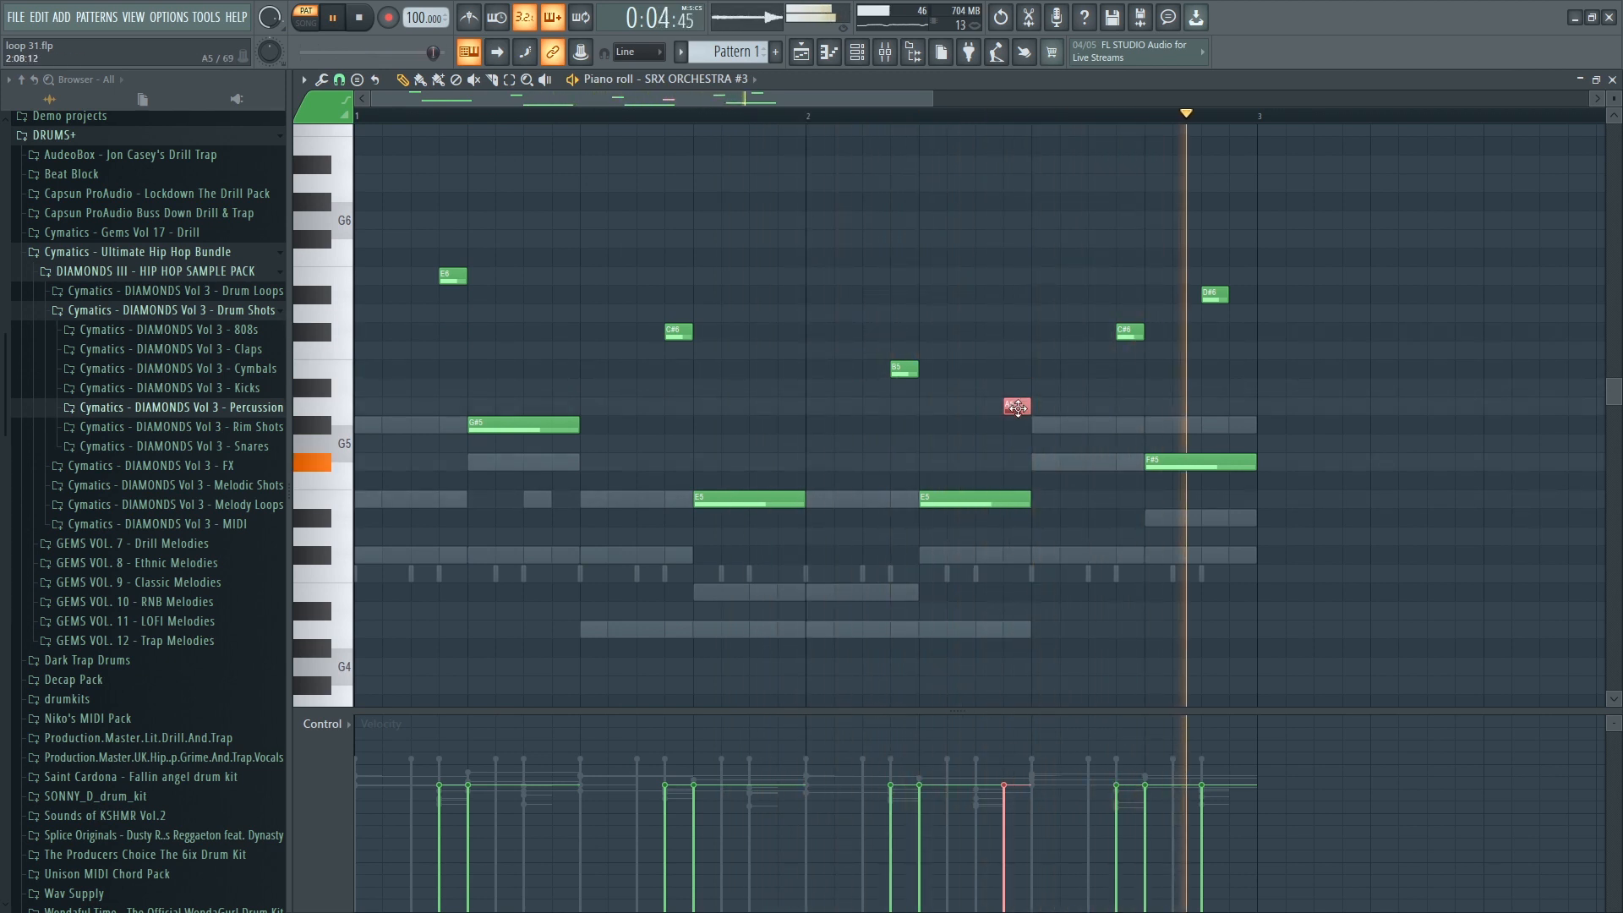
{"action": "right_click", "coordinate": [1017, 407]}
Try all SRX ORCHESTRA #3 notes one octave higher, transpose them back down and deselect them.
{"action": "scroll", "coordinate": [1032, 403], "scroll_direction": "up", "scroll_amount": 2}
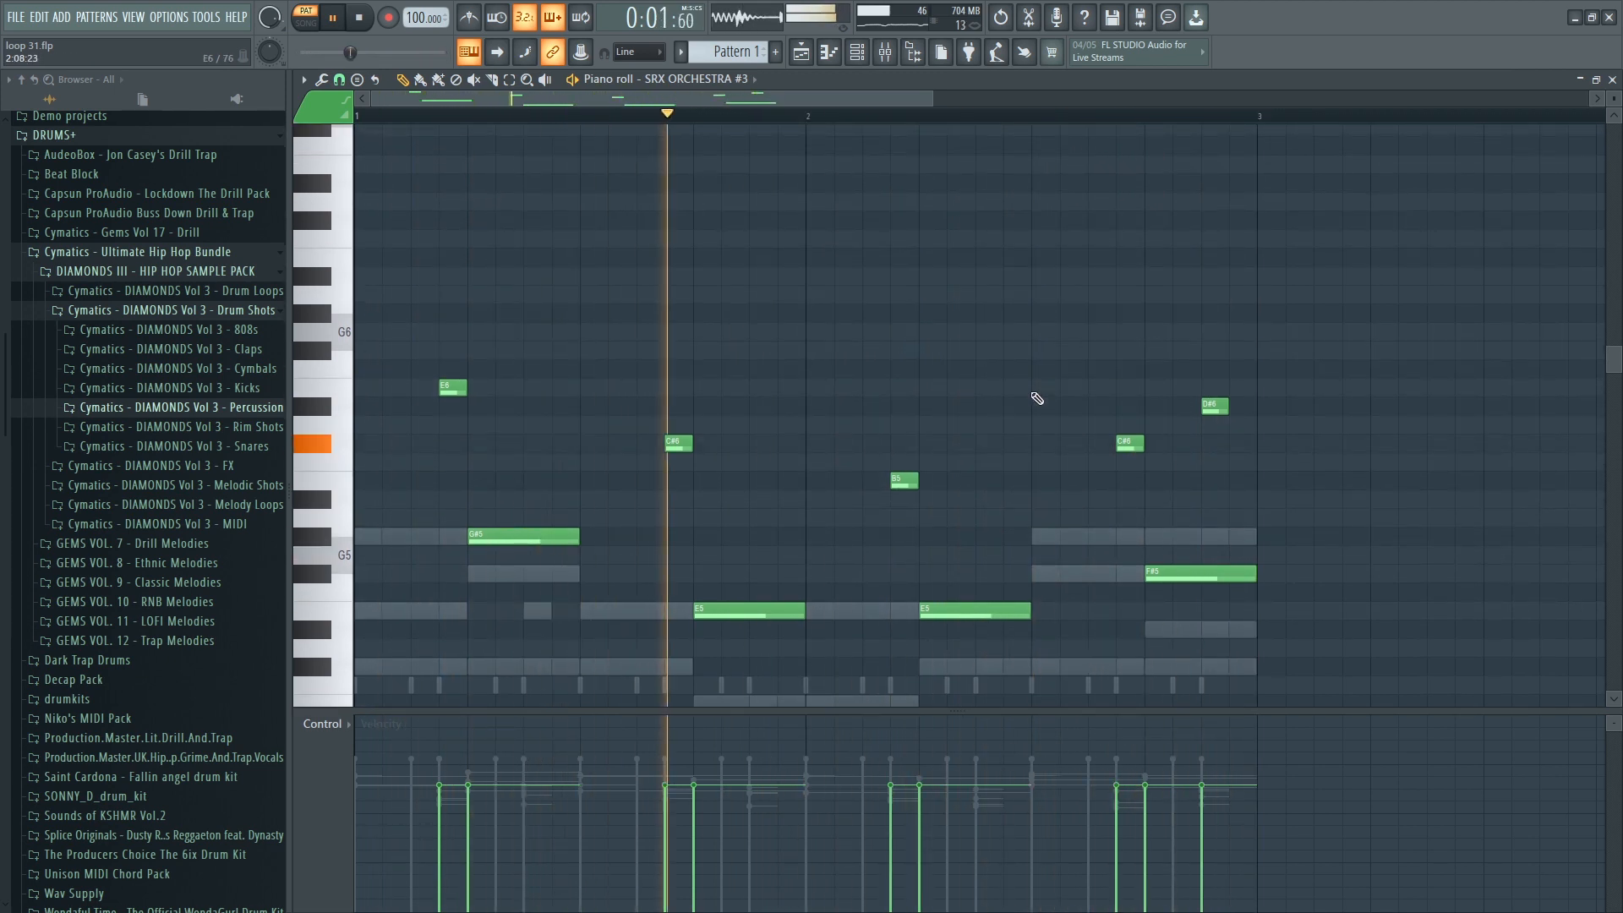
{"action": "key", "text": "ctrl+a"}
{"action": "key", "text": "ctrl+Up"}
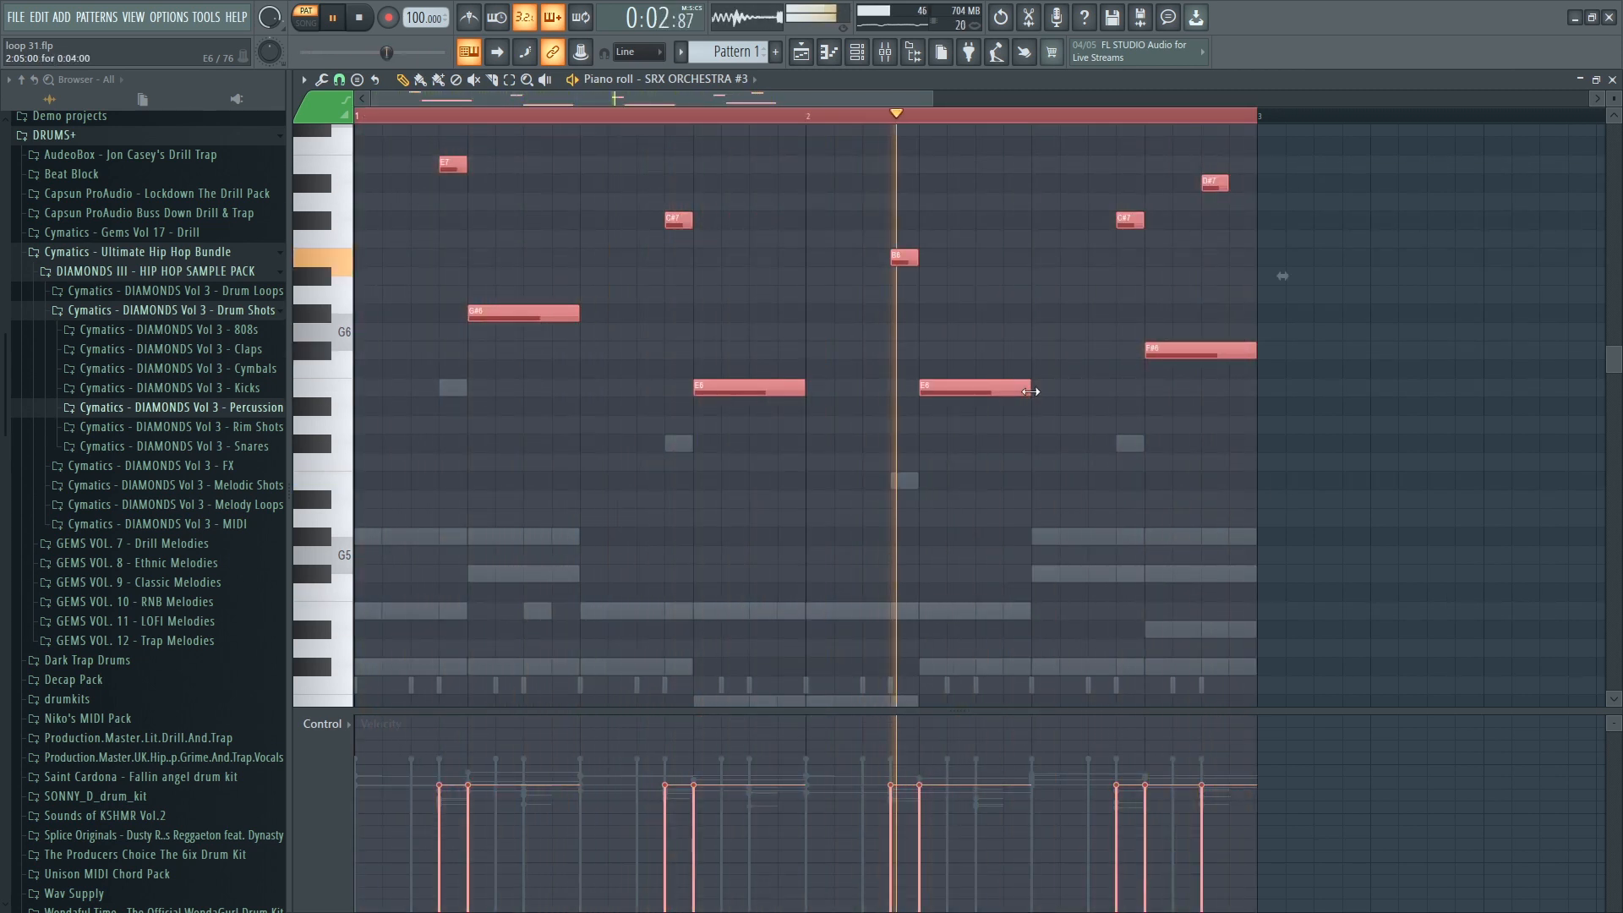
{"action": "key", "text": "ctrl+Down"}
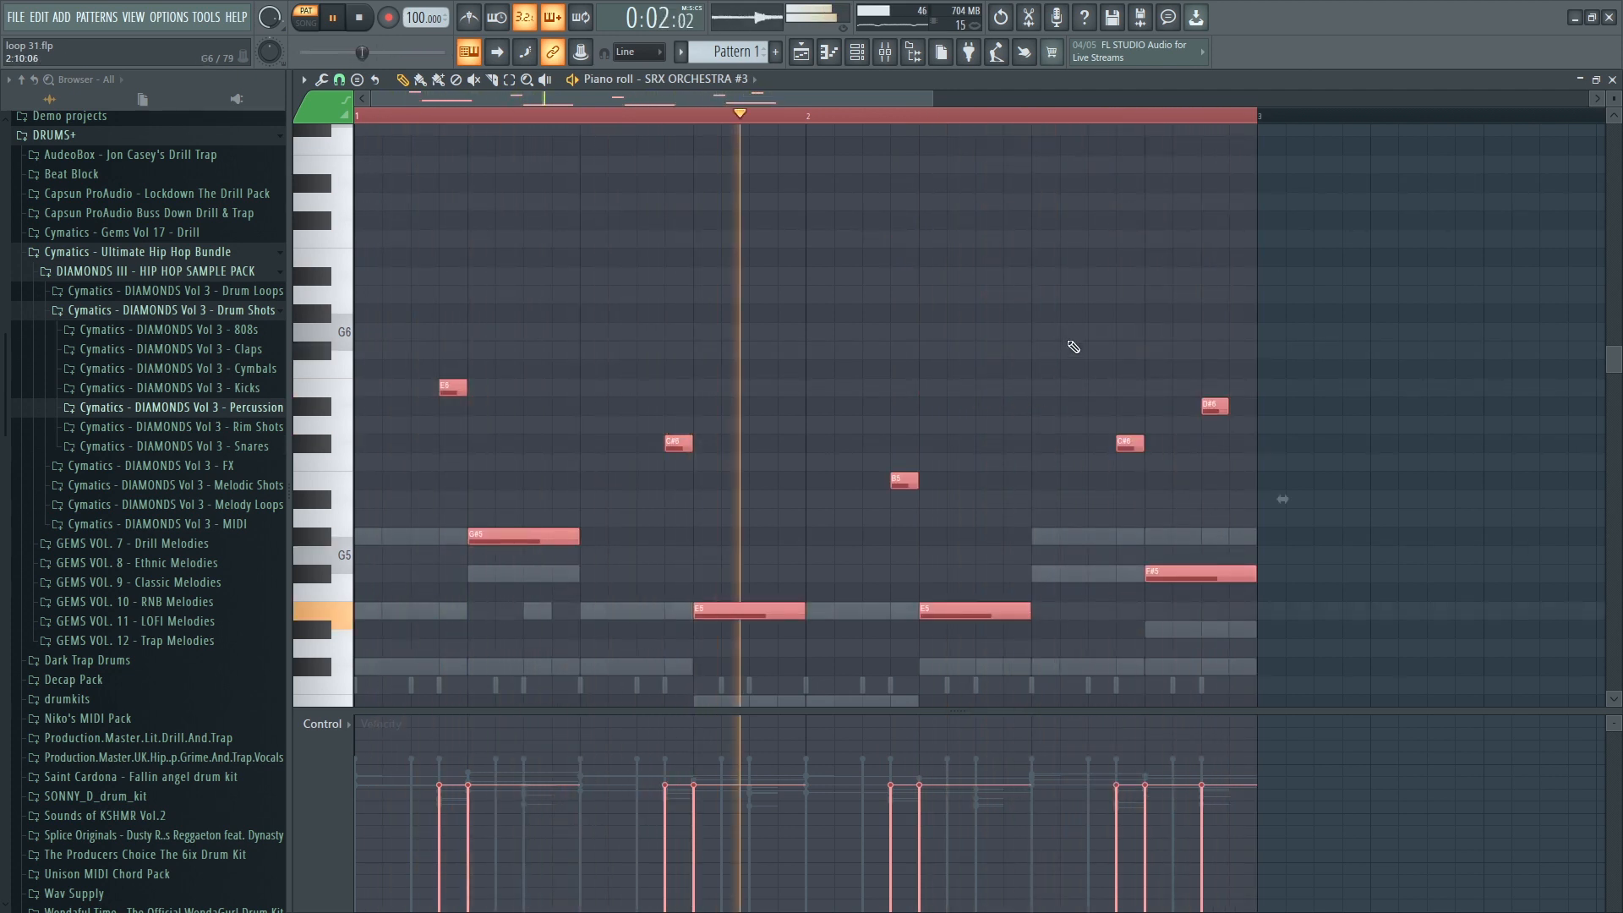
{"action": "scroll", "coordinate": [1070, 348], "scroll_direction": "down", "scroll_amount": 2}
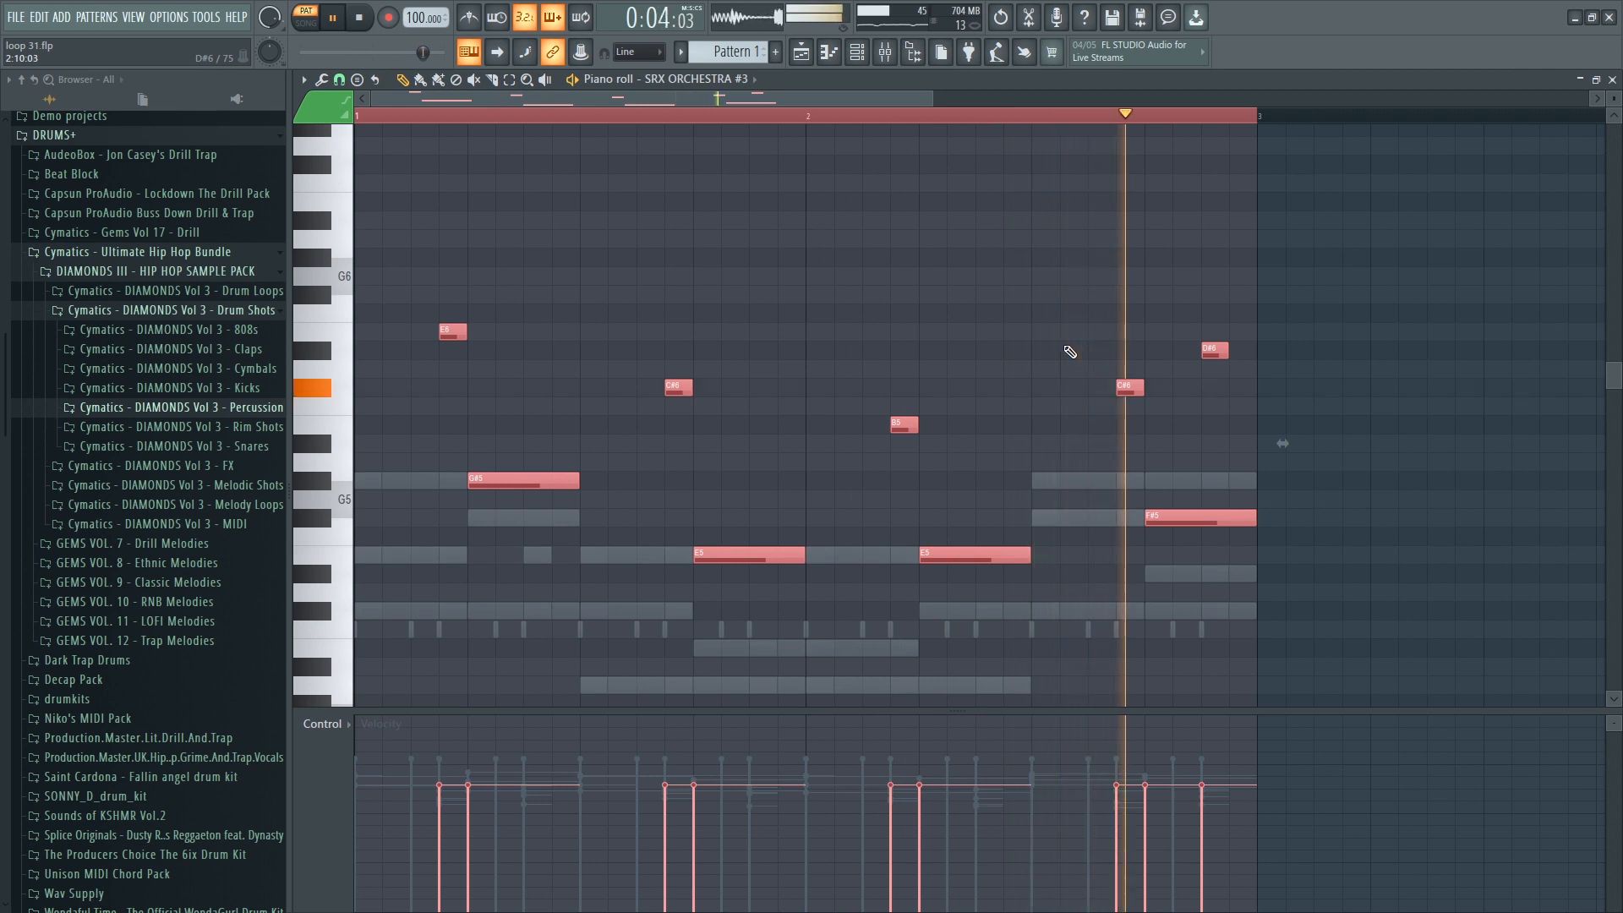
{"action": "key", "text": "ctrl+d"}
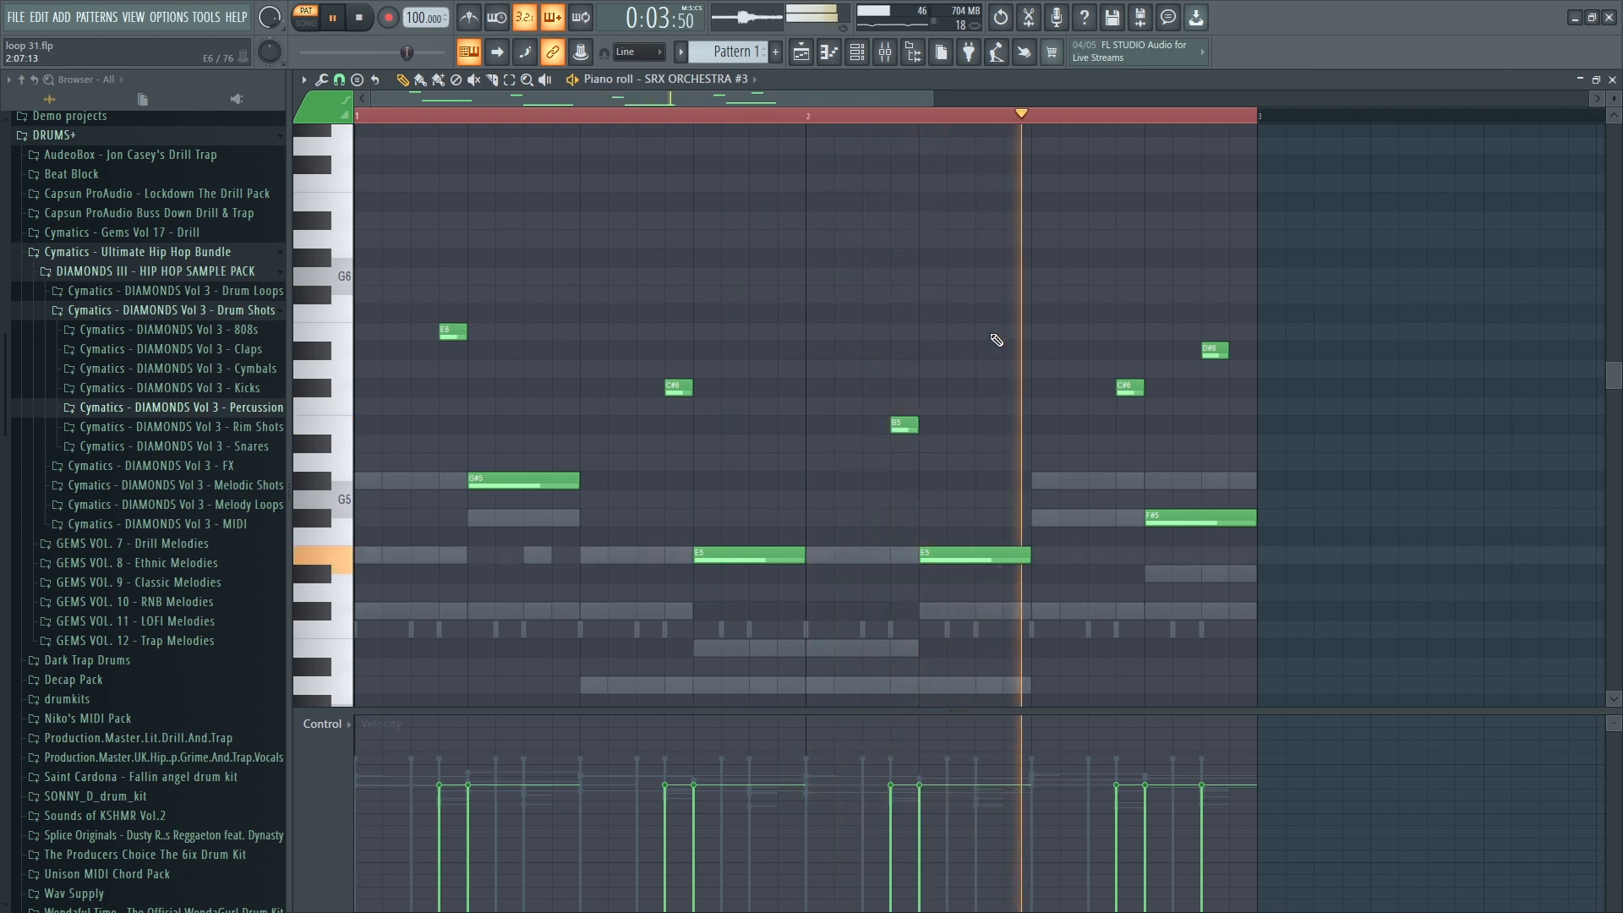
Add a one-step note at step 7 of bar 2 and tune it by ear down to C6 during playback.
{"action": "key", "text": "space"}
{"action": "left_click", "coordinate": [1005, 296]}
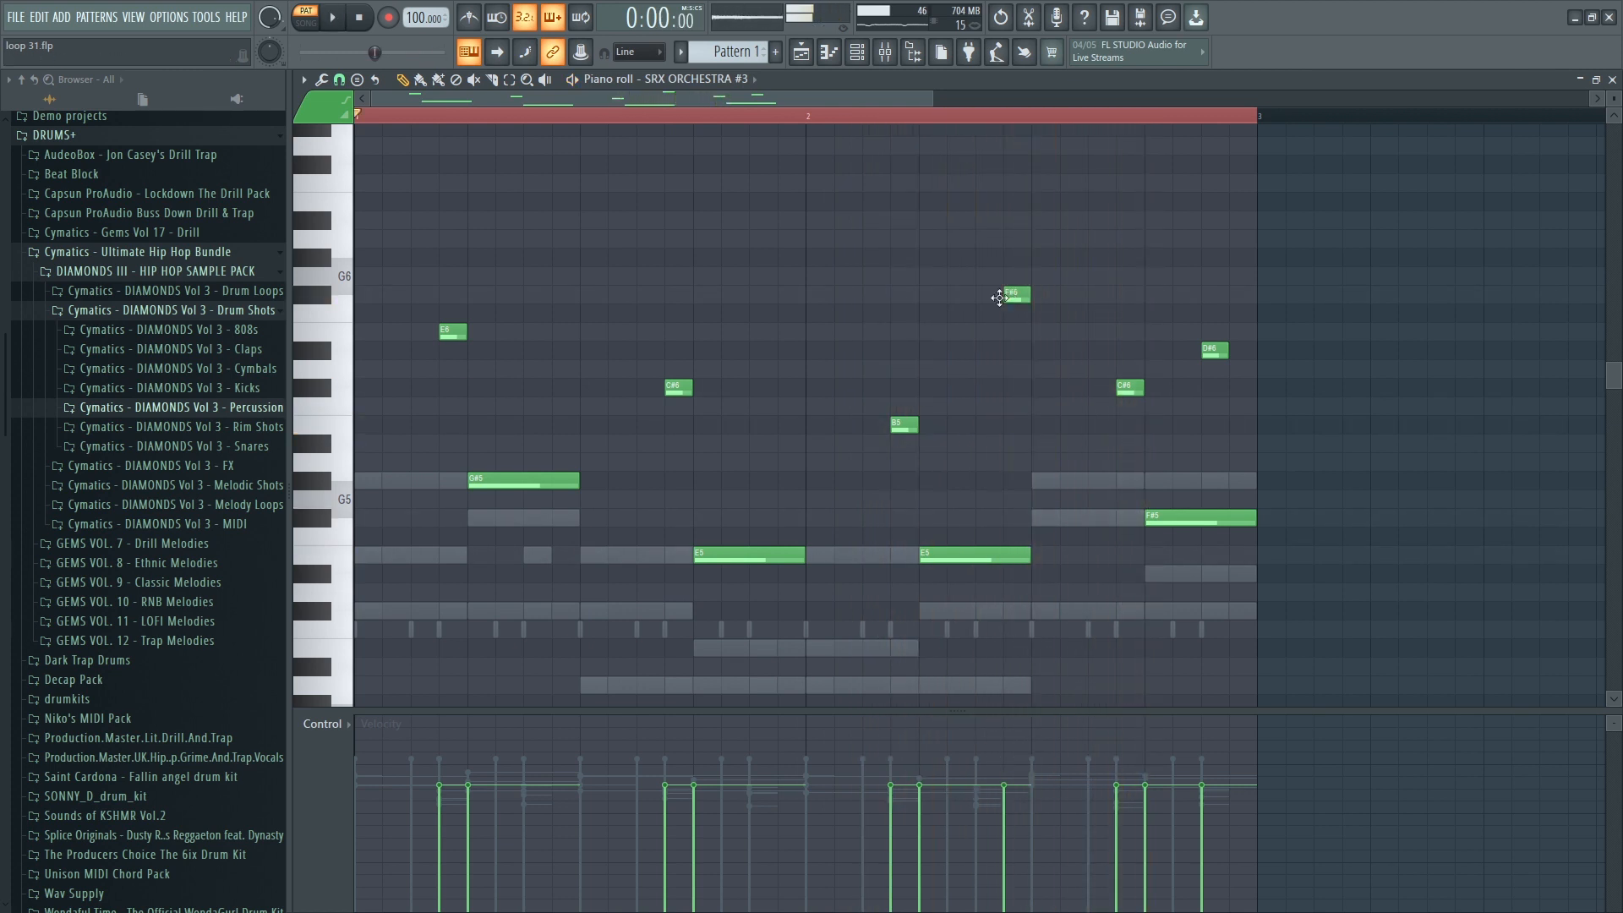
{"action": "left_click_drag", "start_coordinate": [1016, 298], "coordinate": [989, 296]}
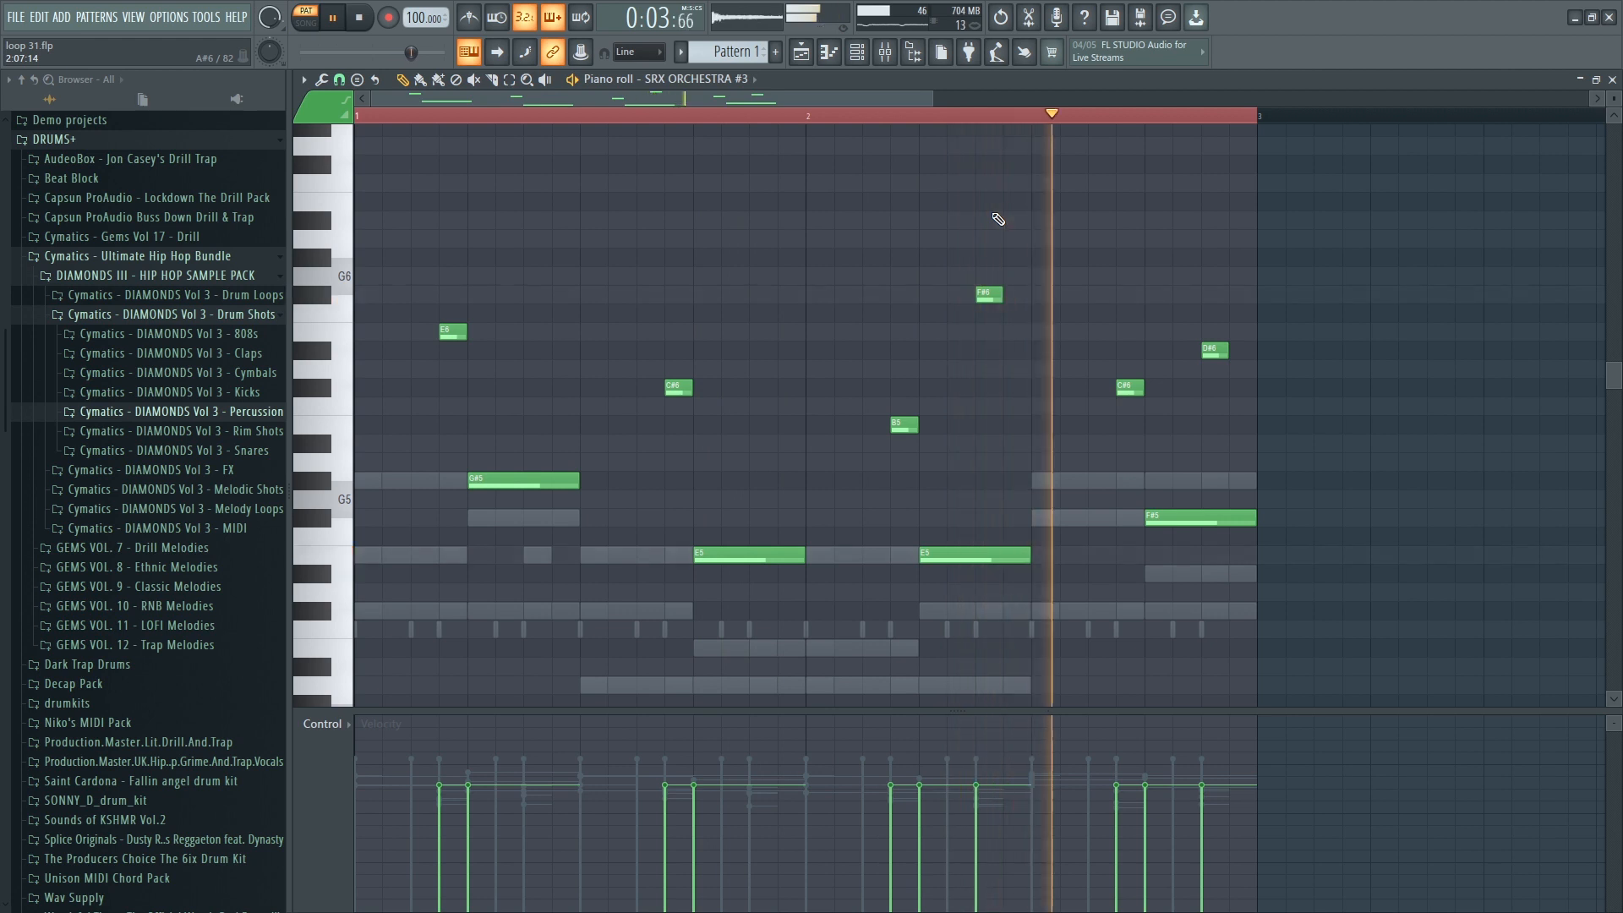
{"action": "left_click_drag", "start_coordinate": [991, 288], "coordinate": [990, 332]}
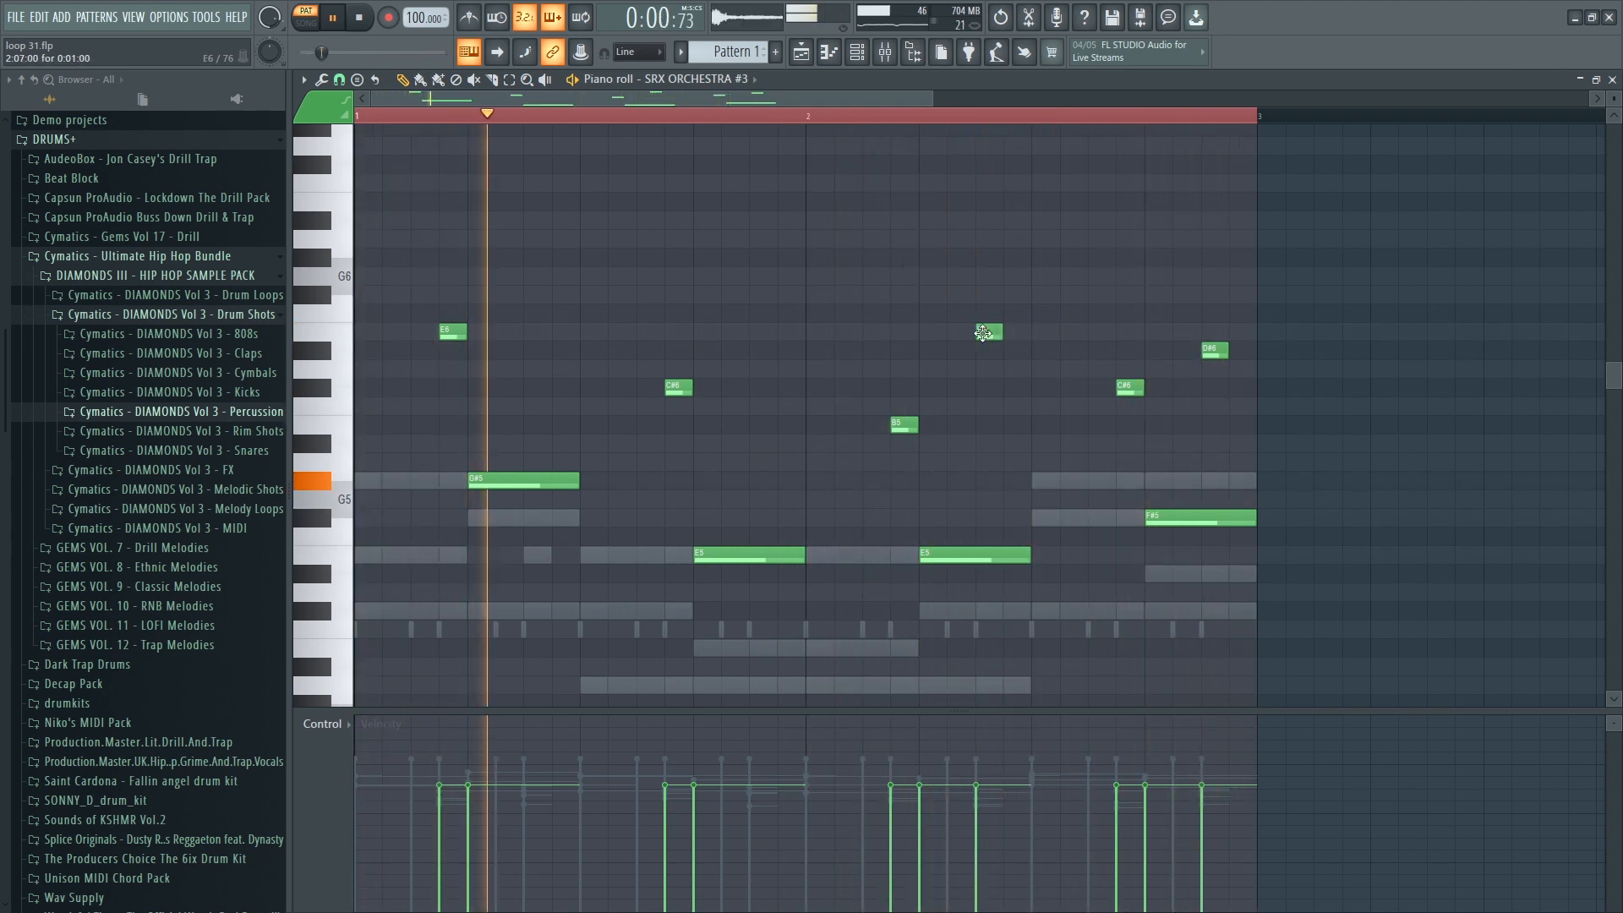
{"action": "left_click_drag", "start_coordinate": [984, 332], "coordinate": [981, 409]}
{"action": "scroll", "coordinate": [1029, 345], "scroll_direction": "down", "scroll_amount": 2}
{"action": "scroll", "coordinate": [1033, 349], "scroll_direction": "down", "scroll_amount": 2}
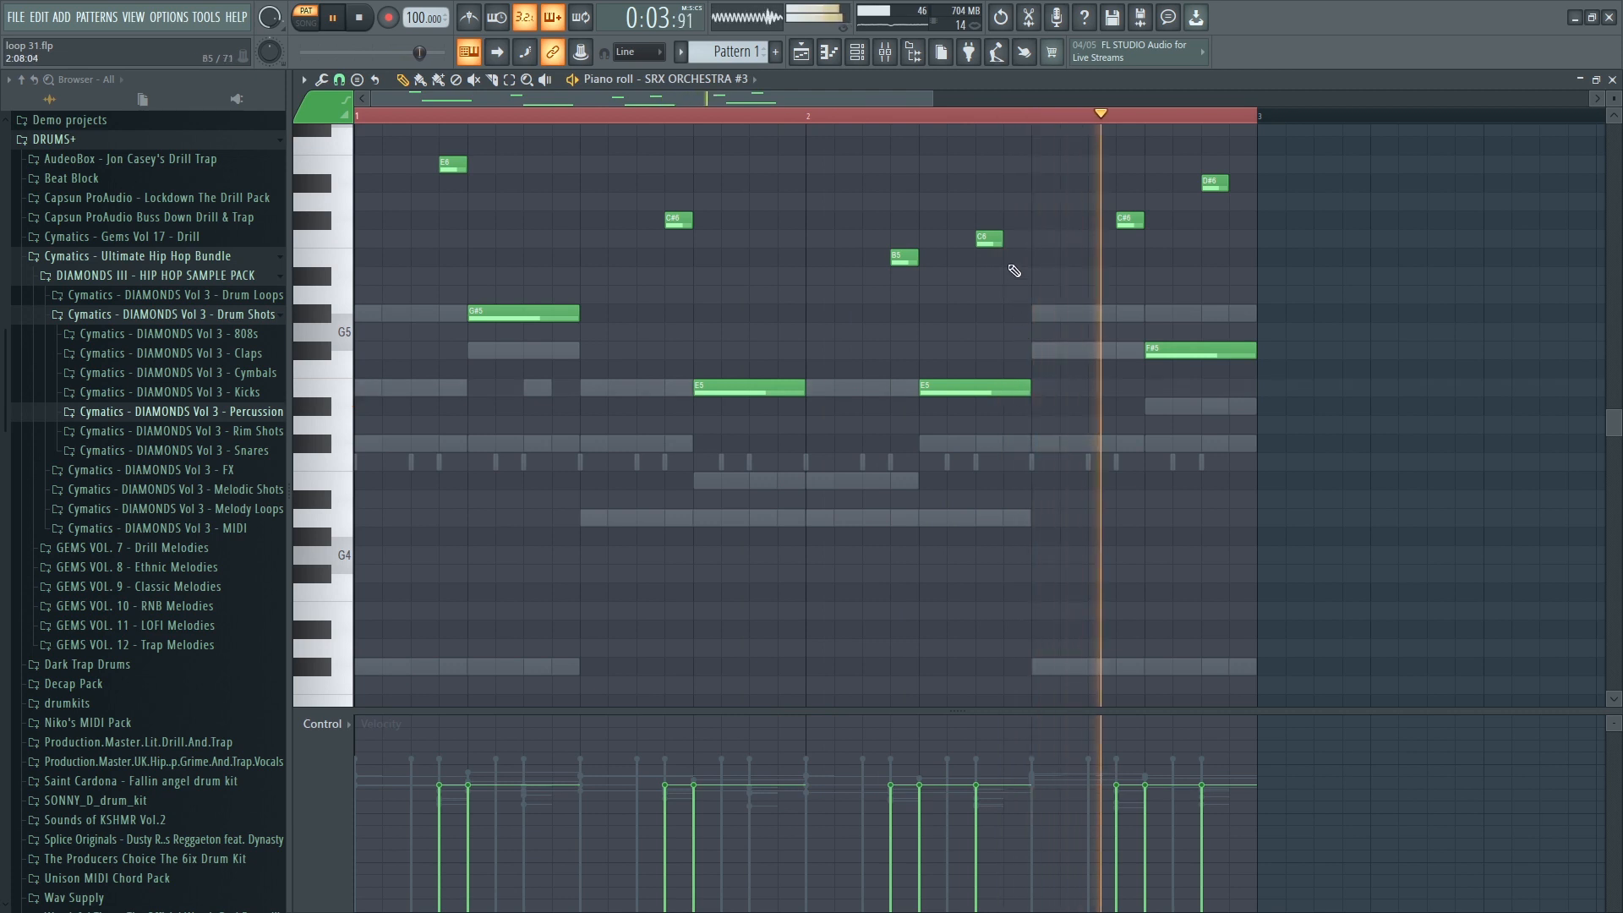
Try the note at step 7 of bar 2 on B5, delete it and close the piano roll.
{"action": "left_click_drag", "start_coordinate": [987, 239], "coordinate": [991, 256]}
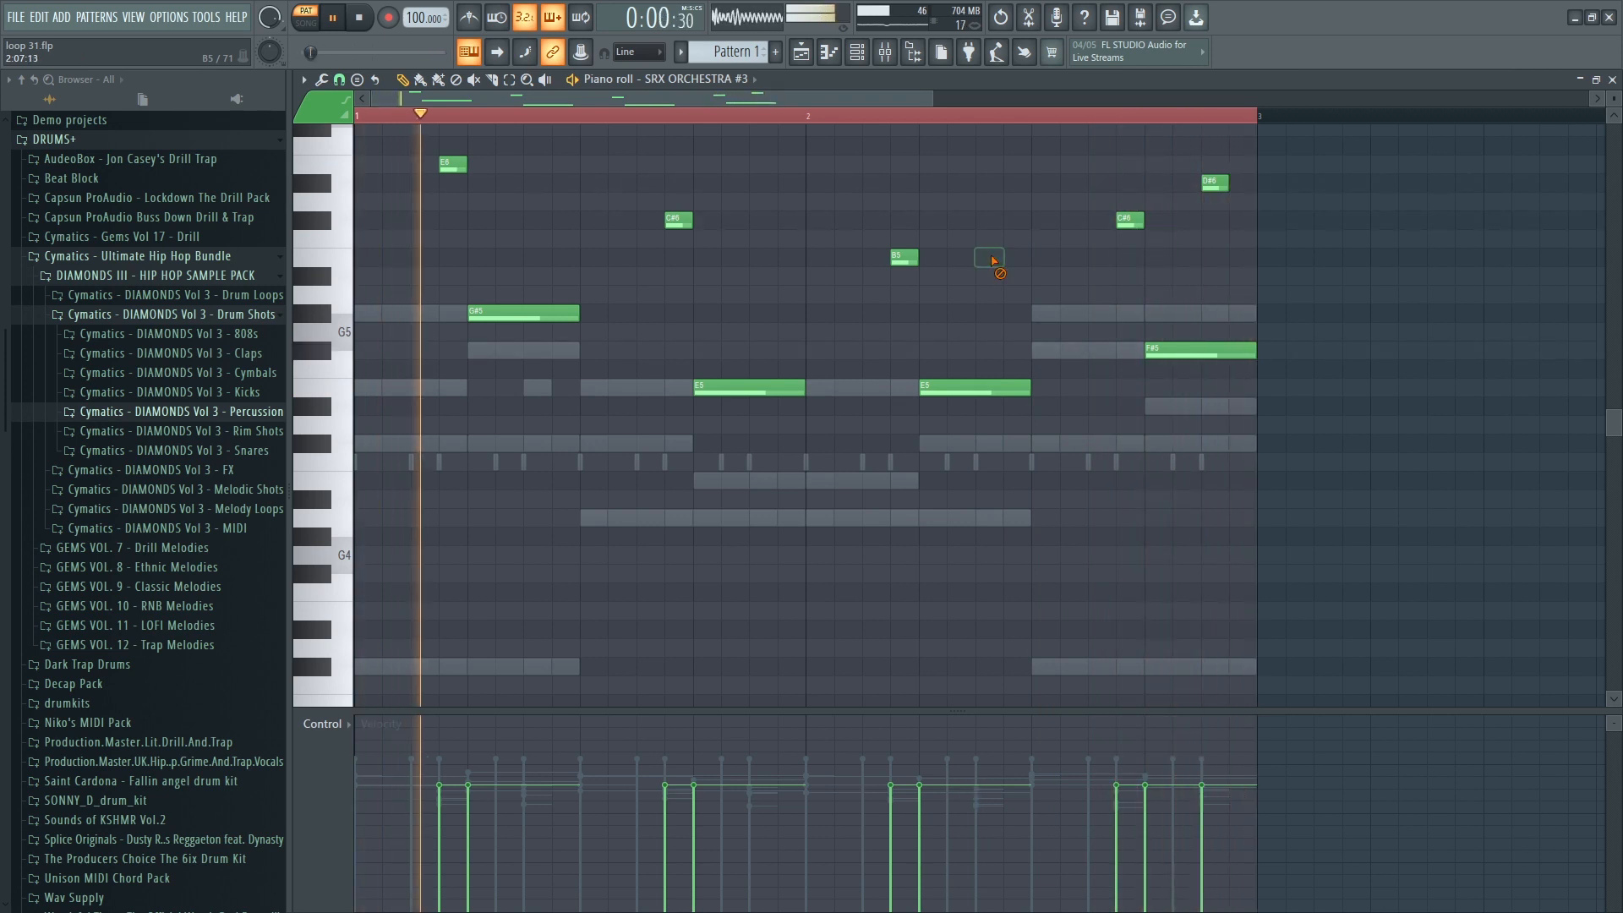
{"action": "right_click", "coordinate": [990, 257]}
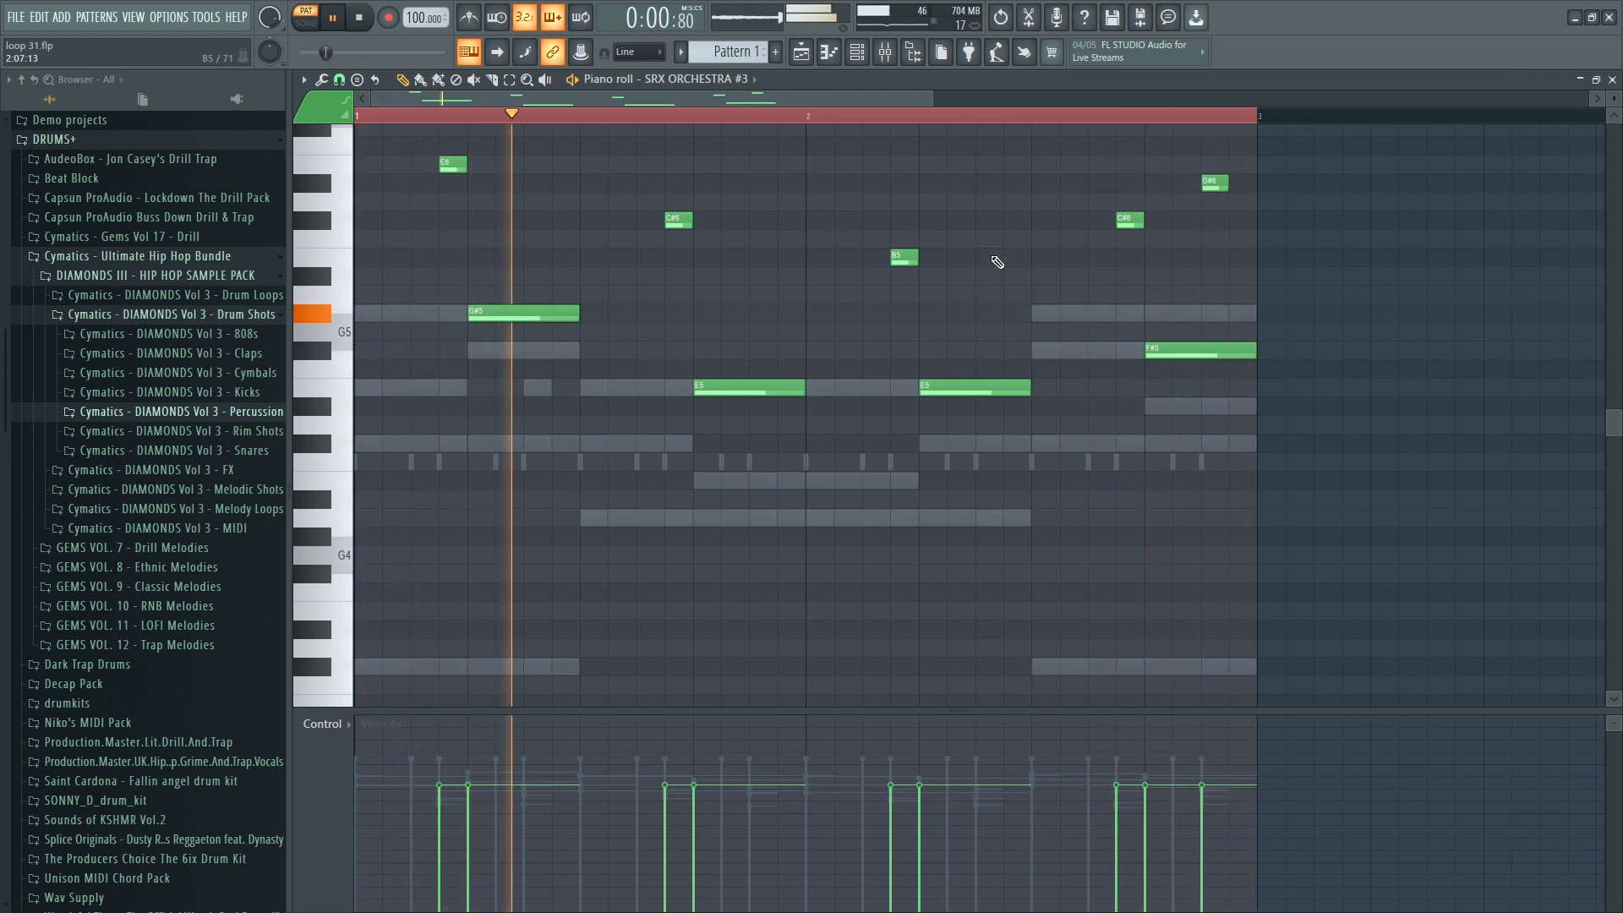
{"action": "left_click", "coordinate": [1612, 79]}
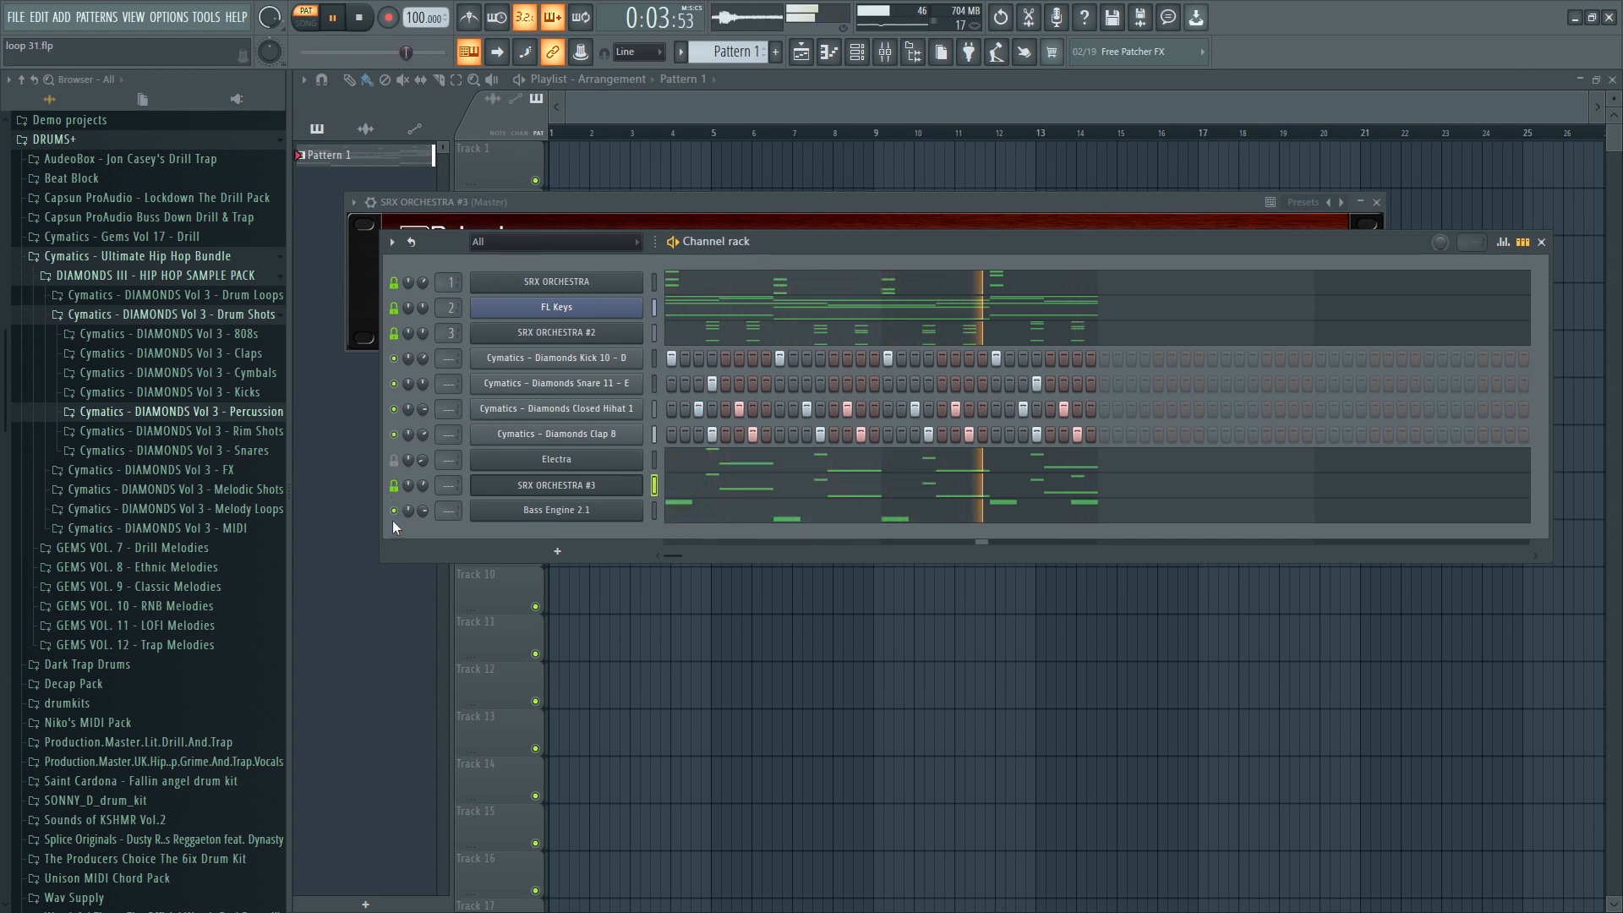
Unmute the Electra channel and adjust its channel volume by ear during playback.
{"action": "left_click", "coordinate": [394, 460]}
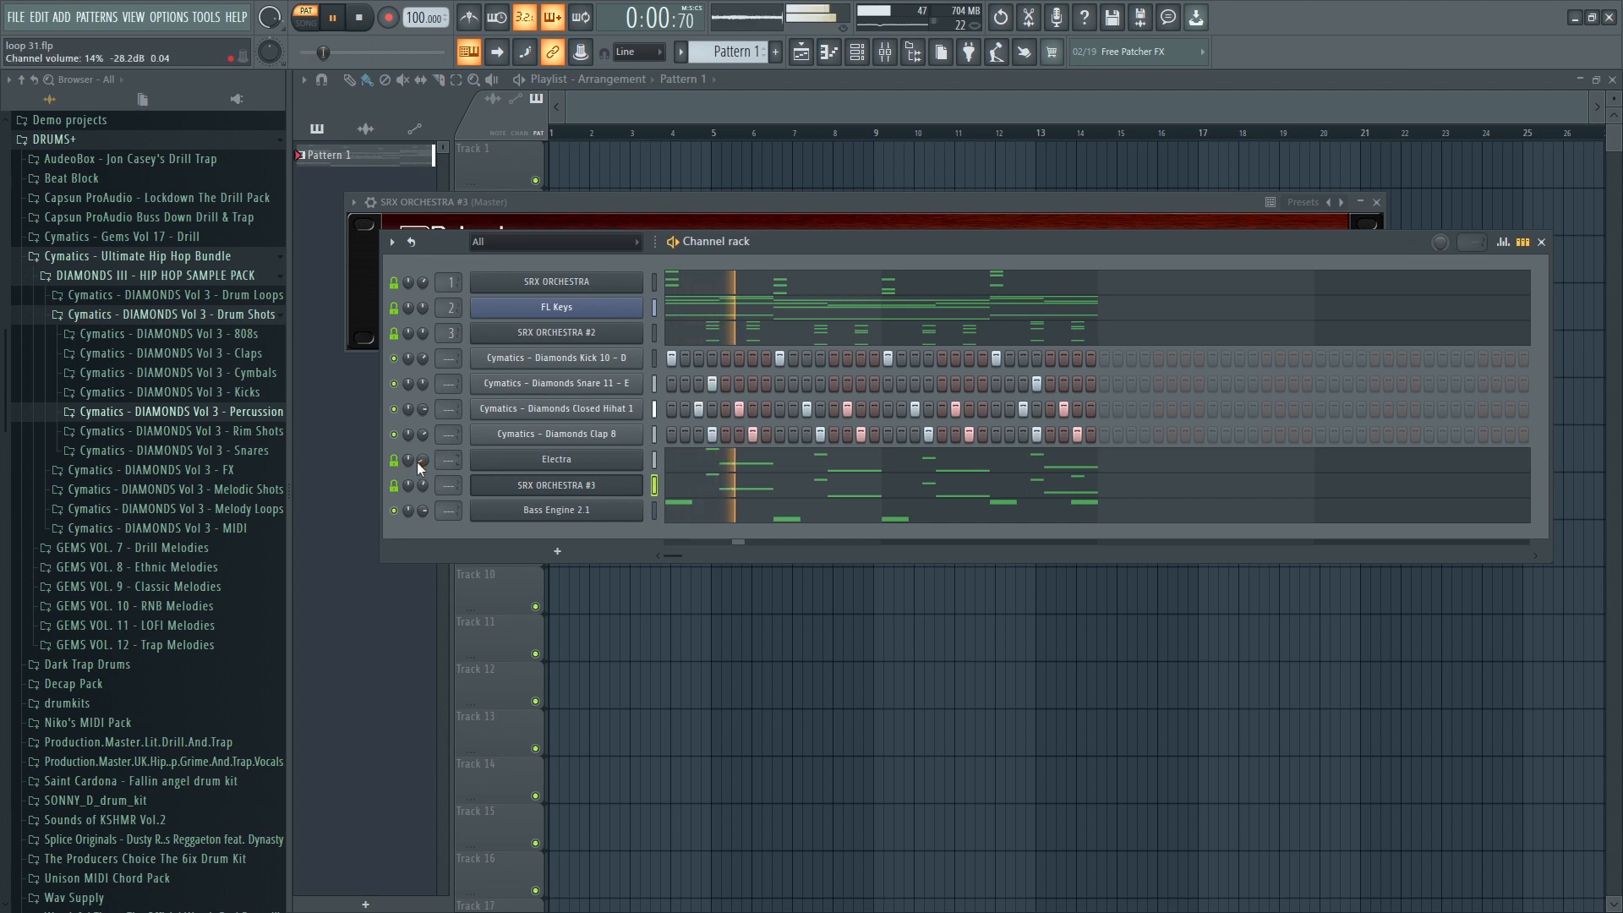
{"action": "scroll", "coordinate": [419, 462], "scroll_direction": "up", "scroll_amount": 3}
{"action": "scroll", "coordinate": [420, 464], "scroll_direction": "up", "scroll_amount": 2}
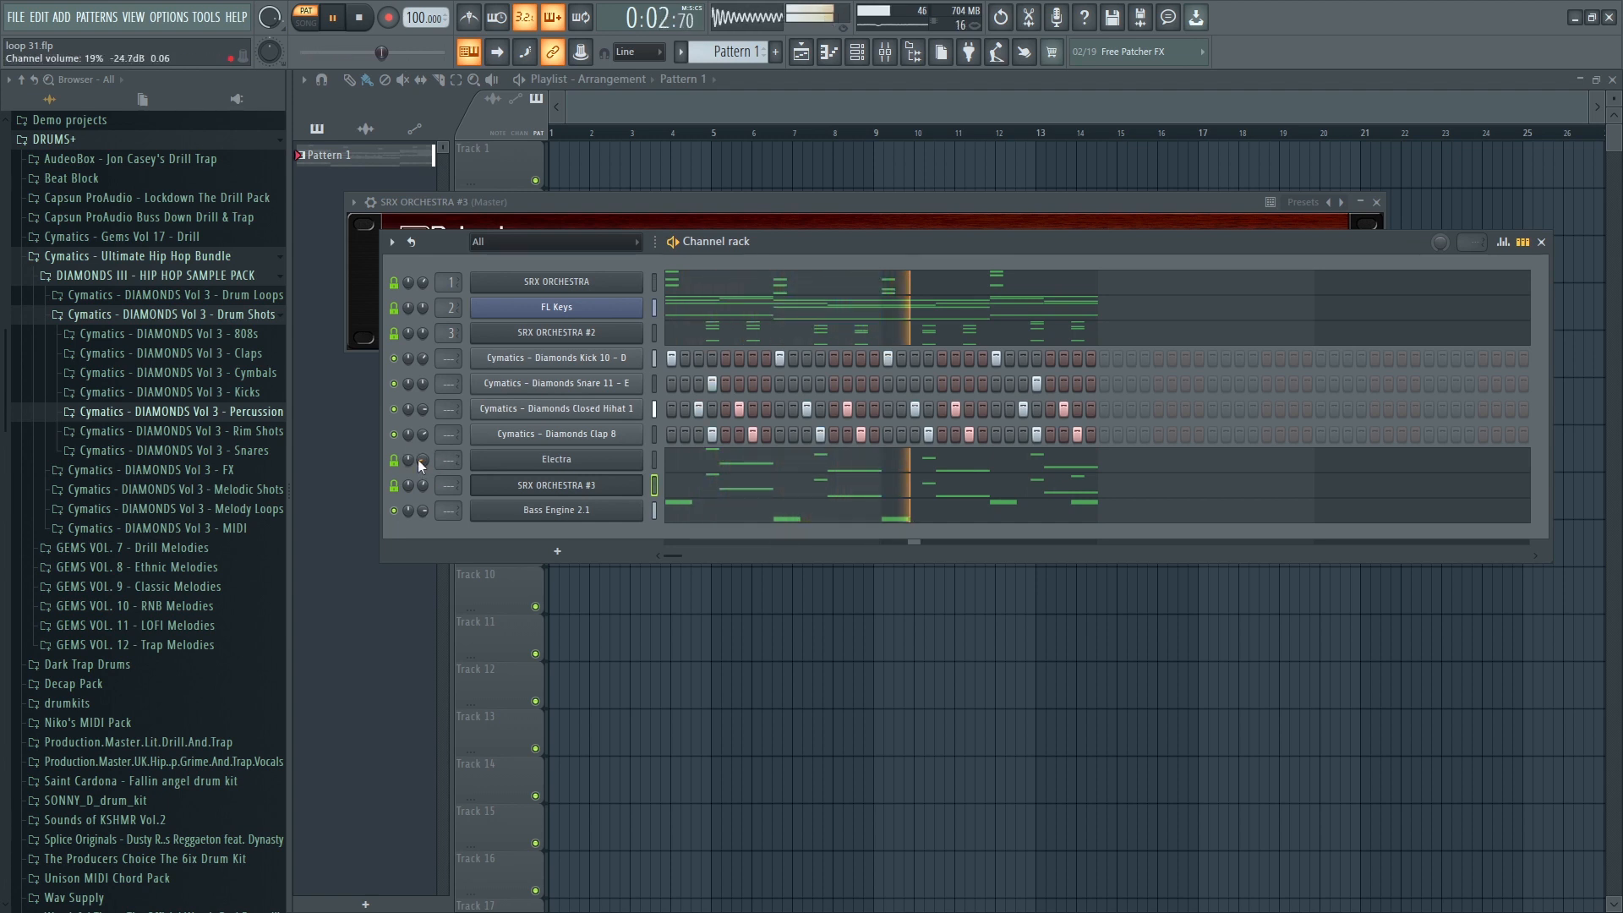
{"action": "scroll", "coordinate": [422, 463], "scroll_direction": "down", "scroll_amount": 4}
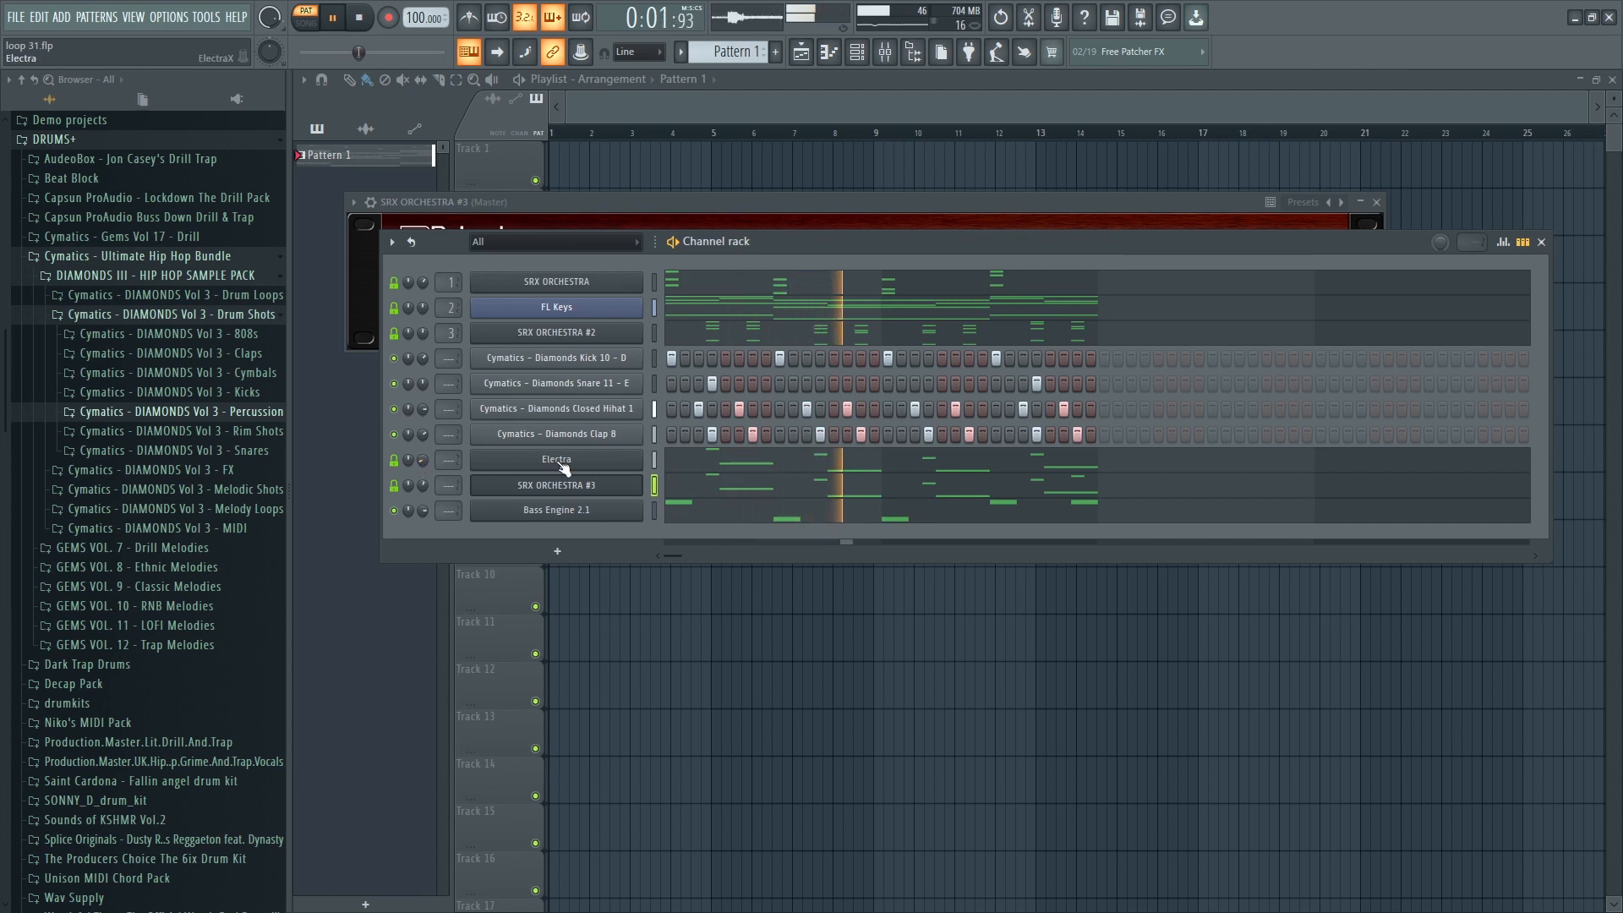
Copy the FL Keys notes into the Electra channel with playback stopped and resume playback.
{"action": "key", "text": "space"}
{"action": "right_click", "coordinate": [636, 308]}
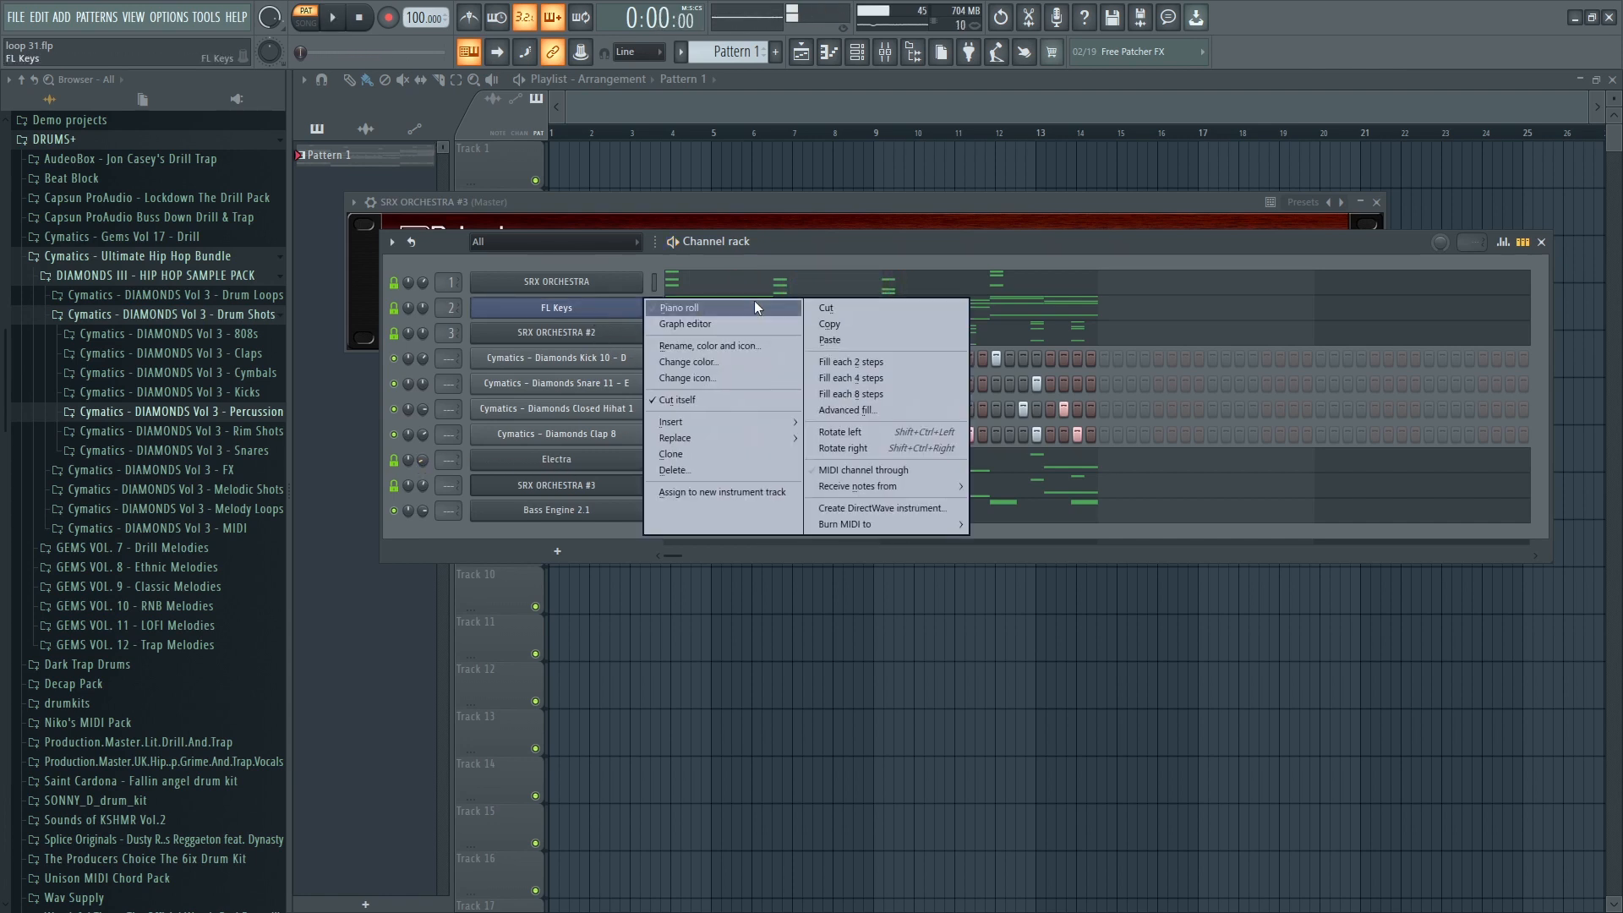
{"action": "left_click", "coordinate": [861, 323]}
{"action": "right_click", "coordinate": [651, 461]}
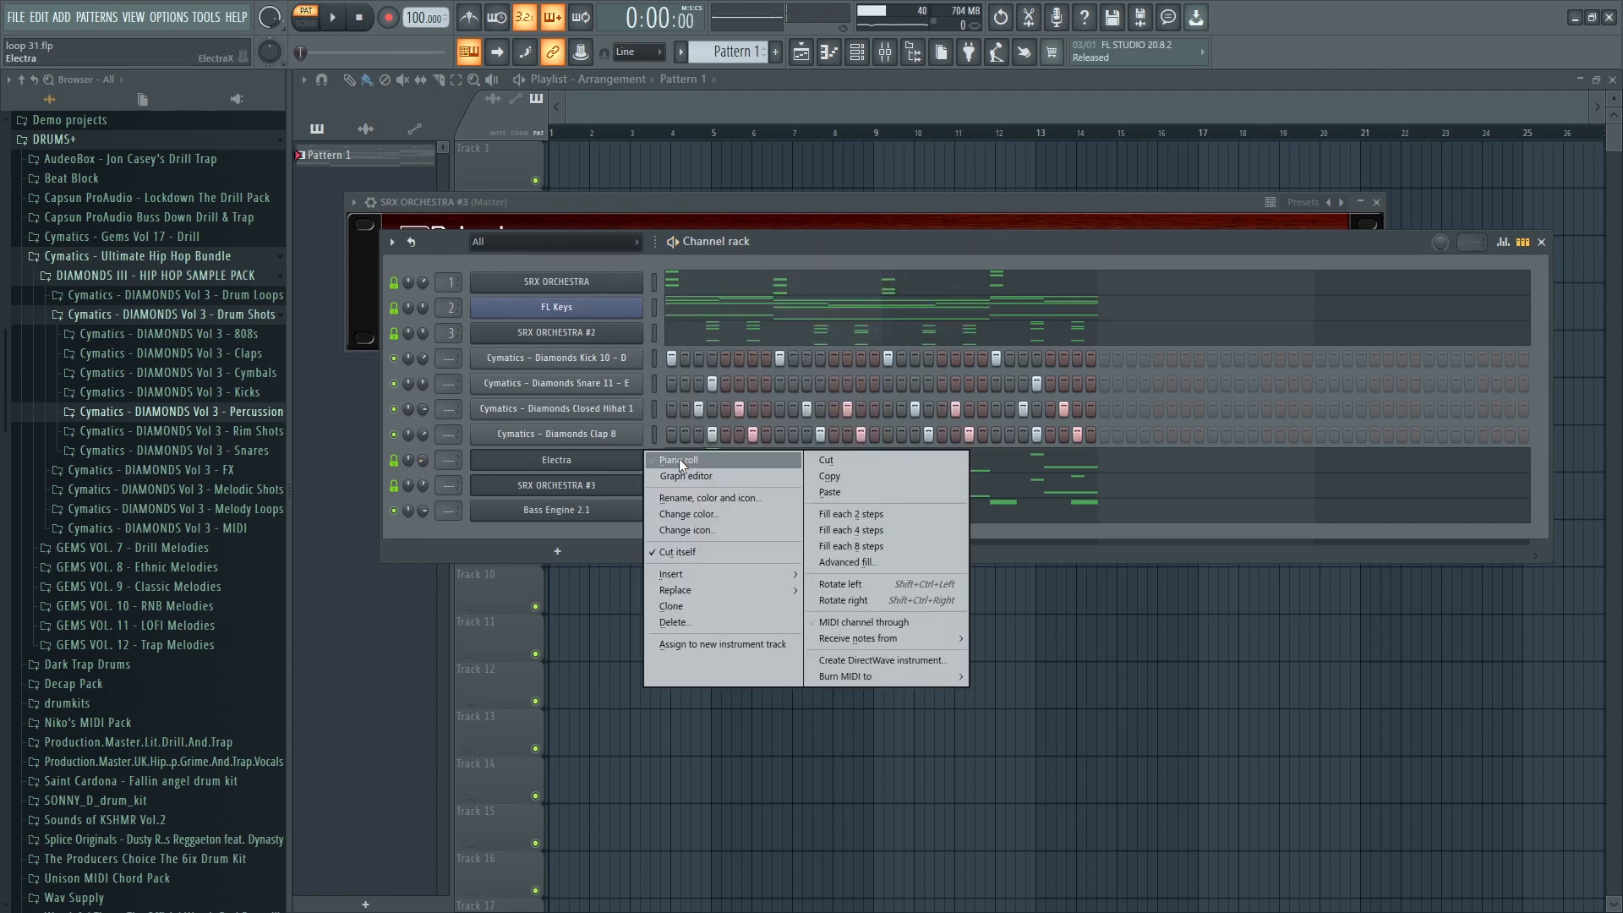
{"action": "left_click", "coordinate": [845, 493]}
{"action": "key", "text": "space"}
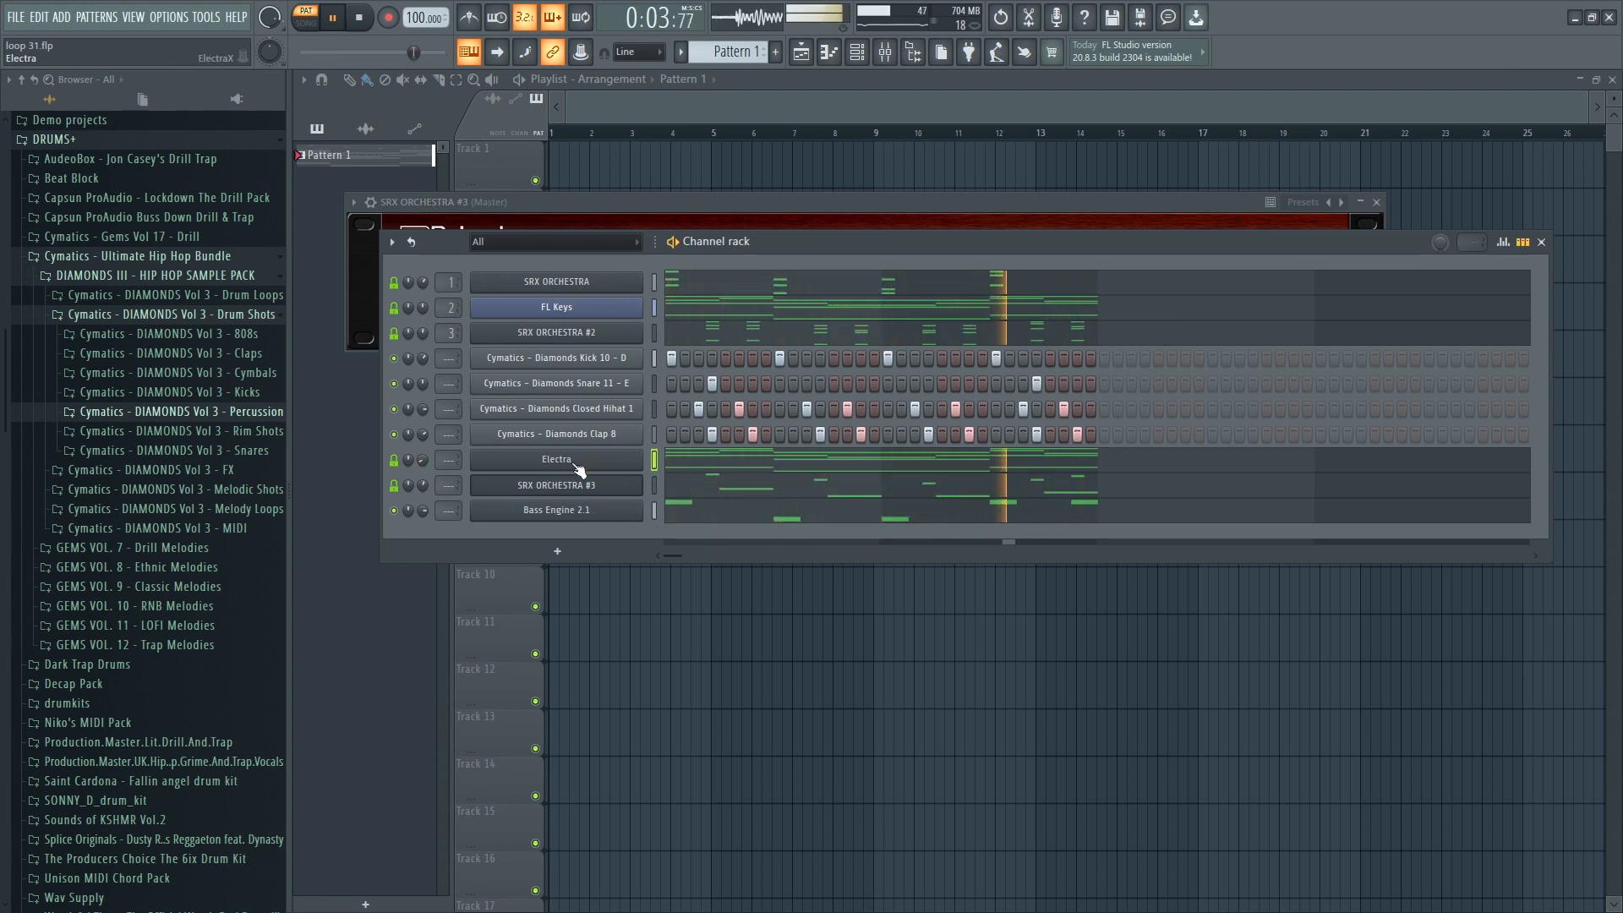
Solo the Electra channel so the drums and bass are muted, and open its plugin window higher on the screen.
{"action": "right_click", "coordinate": [396, 465]}
{"action": "left_click", "coordinate": [417, 476]}
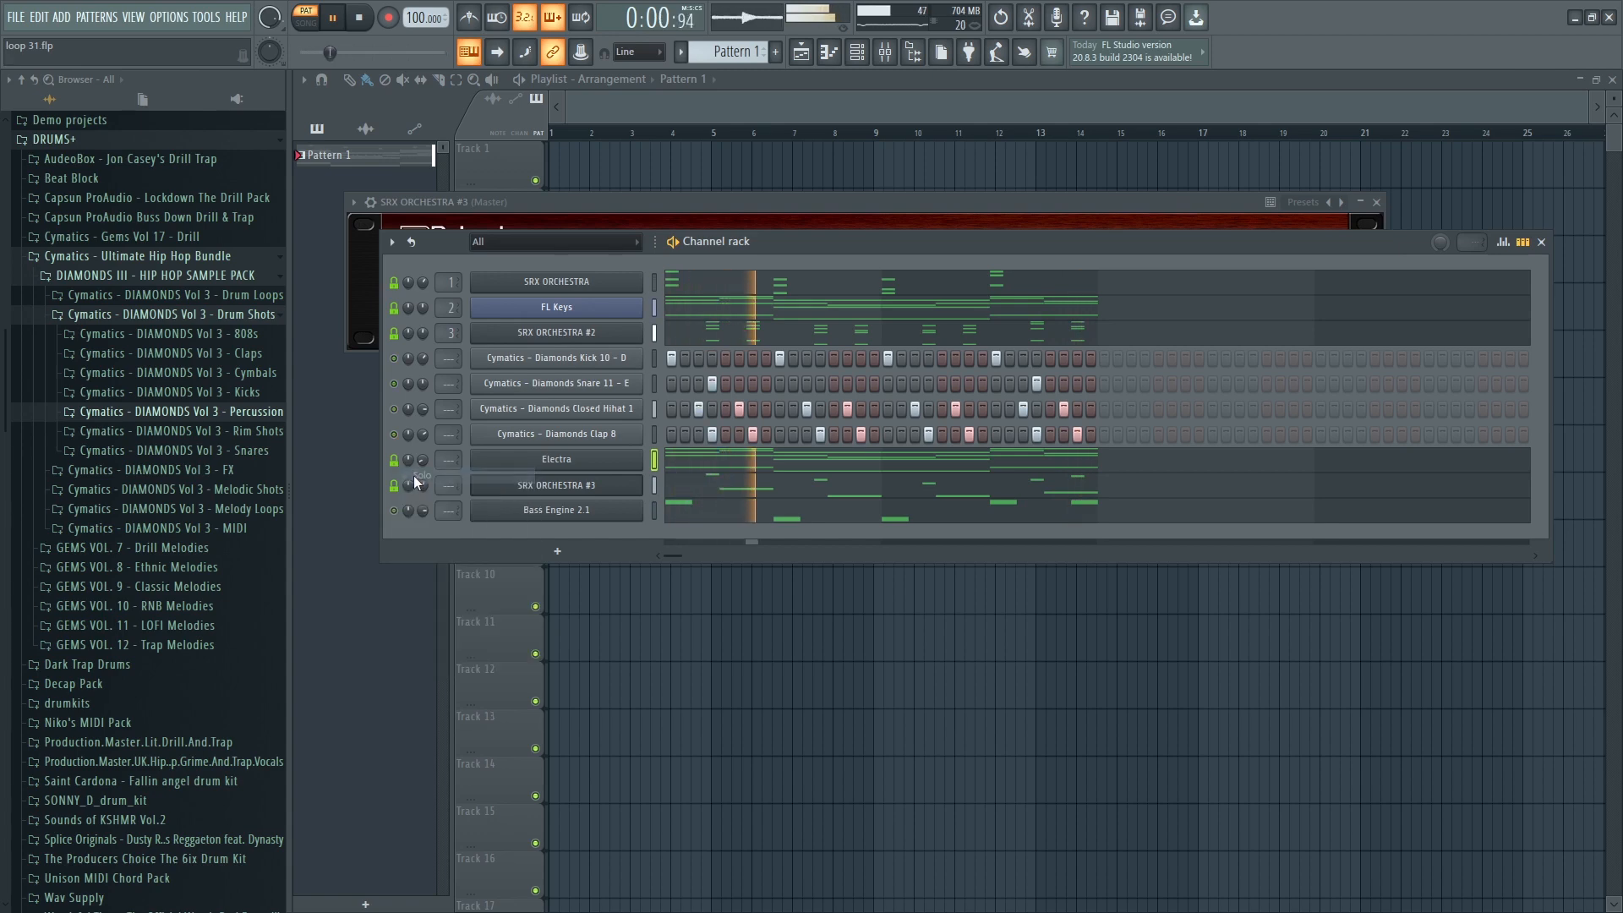
{"action": "left_click", "coordinate": [596, 464]}
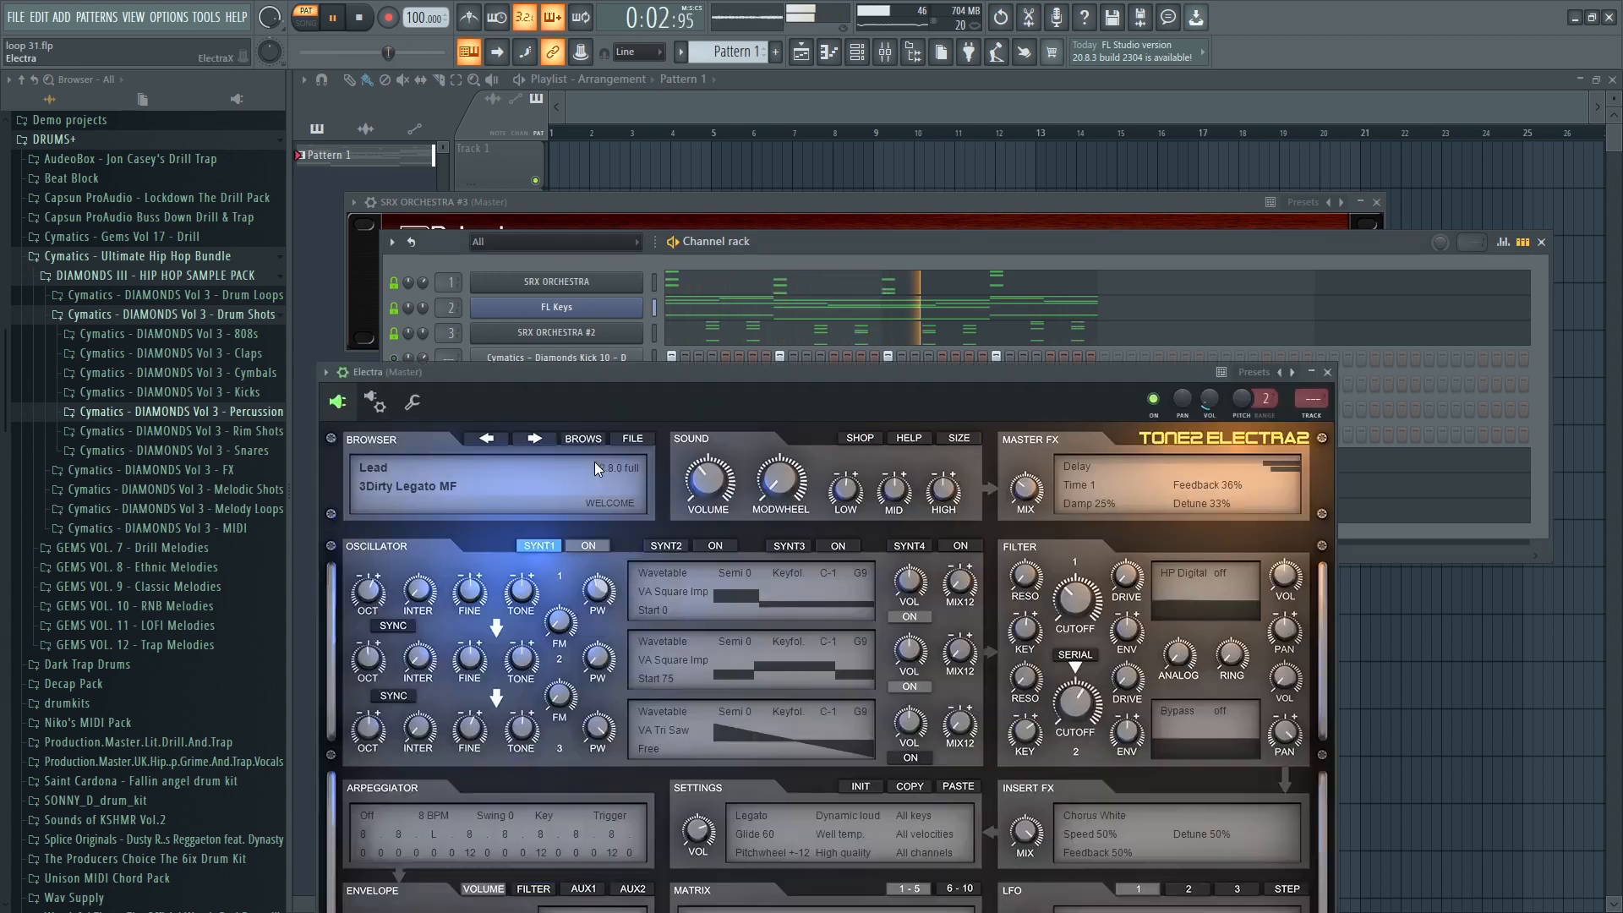
{"action": "left_click_drag", "start_coordinate": [683, 373], "coordinate": [731, 140]}
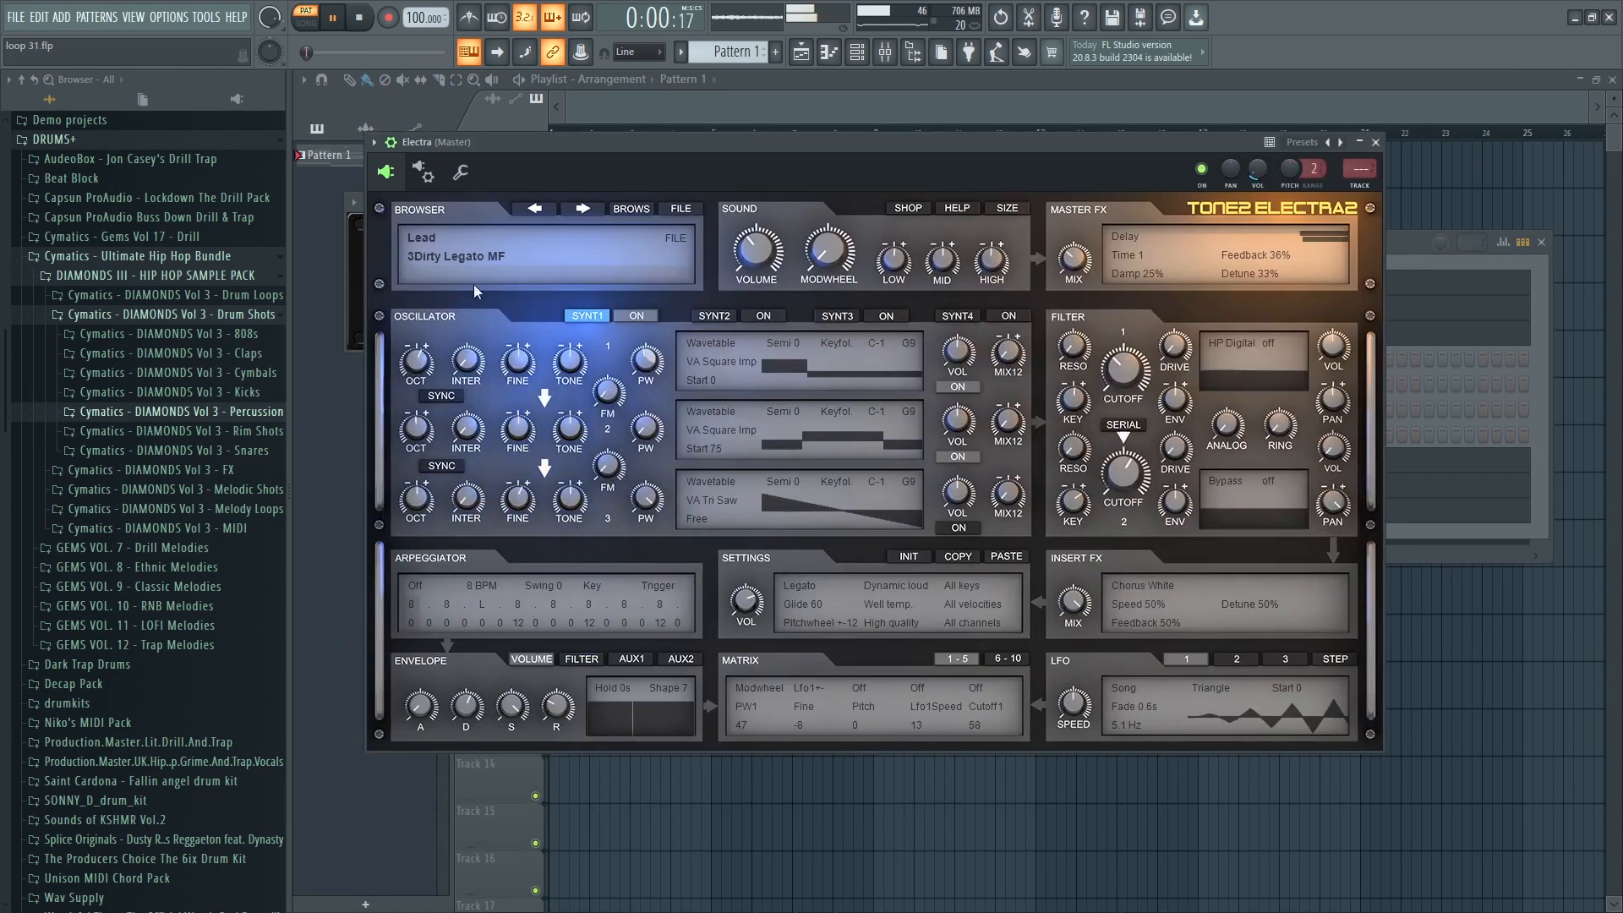
Audition Electra's Lead patches from 3FatsoMooG BN onward and return to 3Psytrance Lead XS.
{"action": "left_click", "coordinate": [473, 247]}
{"action": "left_click", "coordinate": [459, 369]}
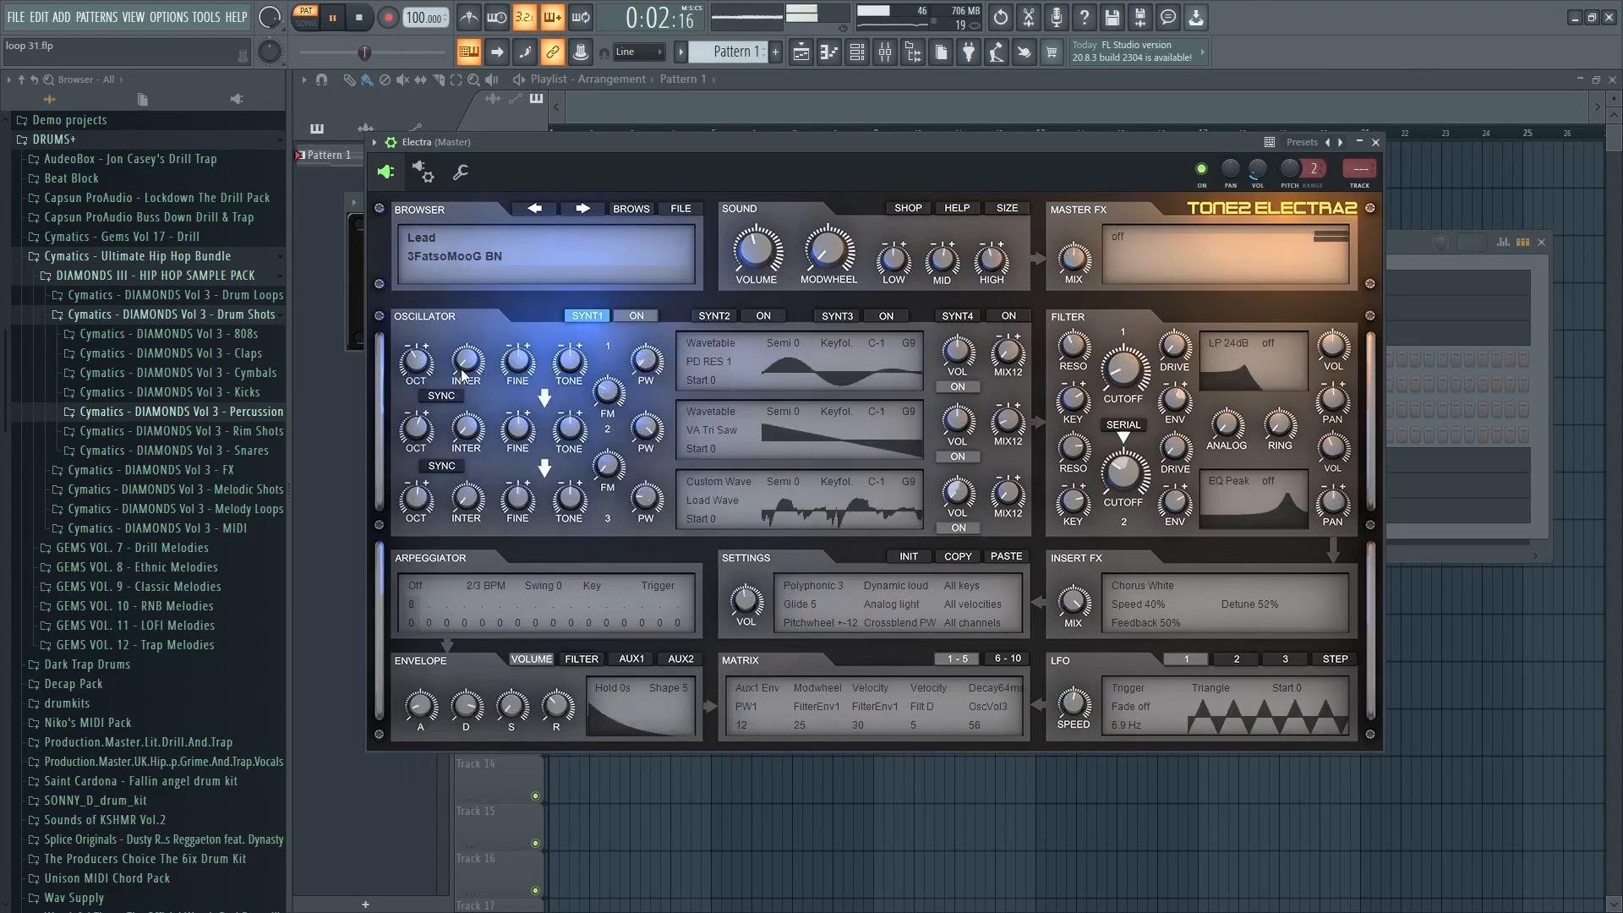
{"action": "left_click", "coordinate": [578, 211]}
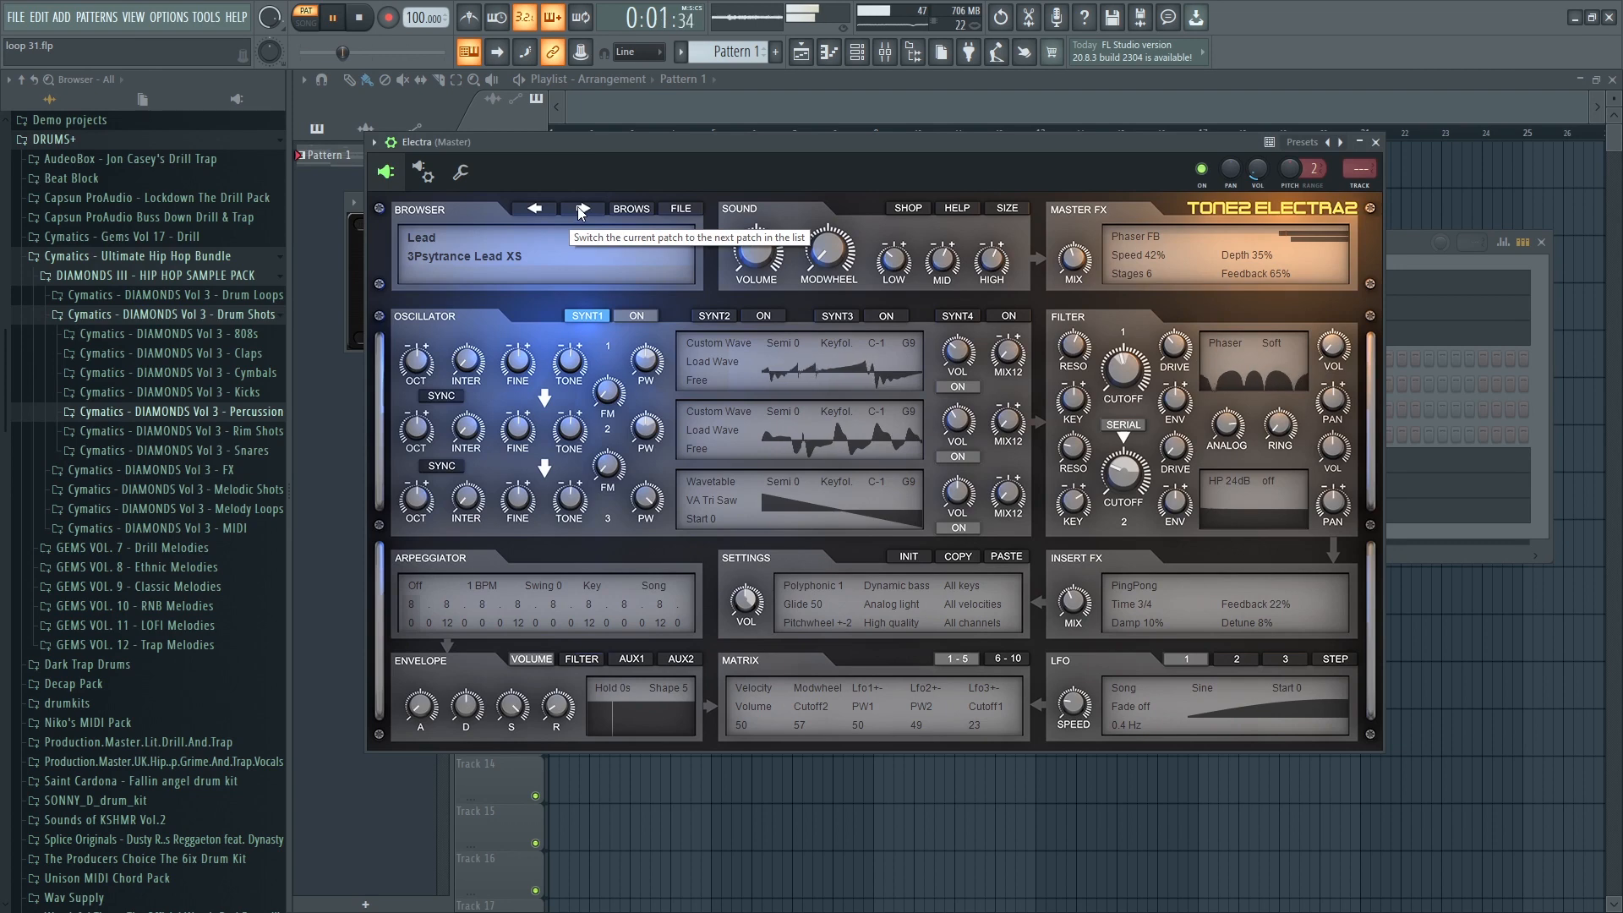
{"action": "left_click", "coordinate": [581, 210]}
{"action": "left_click", "coordinate": [537, 210]}
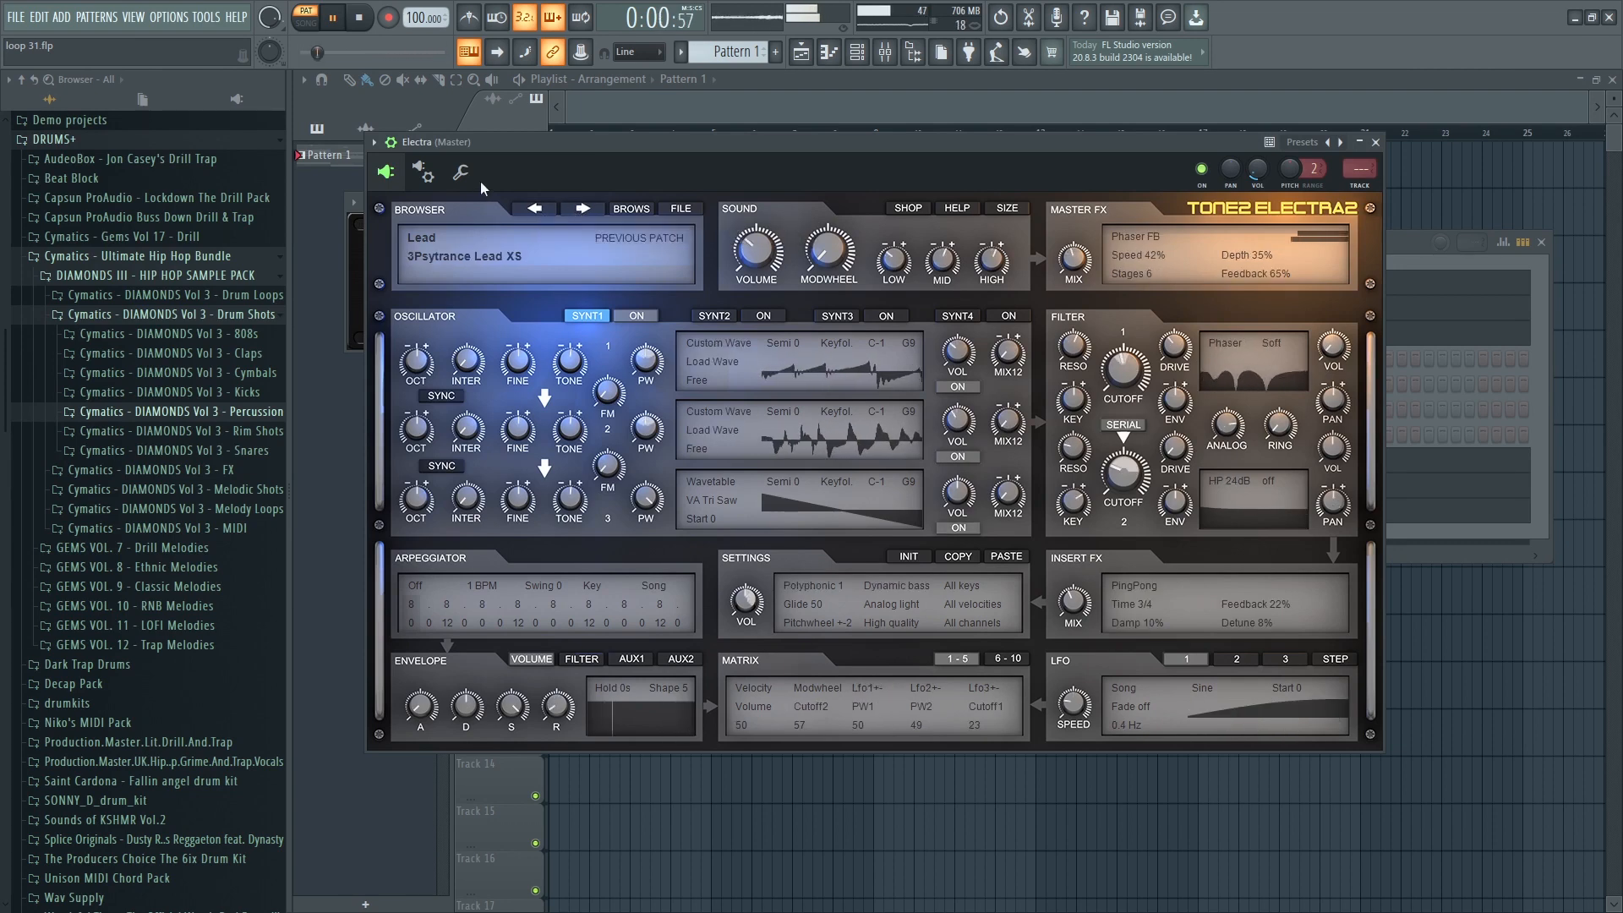
Stop playback and toggle Electra's detailed wrapper settings on and off.
{"action": "left_click_drag", "start_coordinate": [772, 142], "coordinate": [776, 159]}
{"action": "key", "text": "space"}
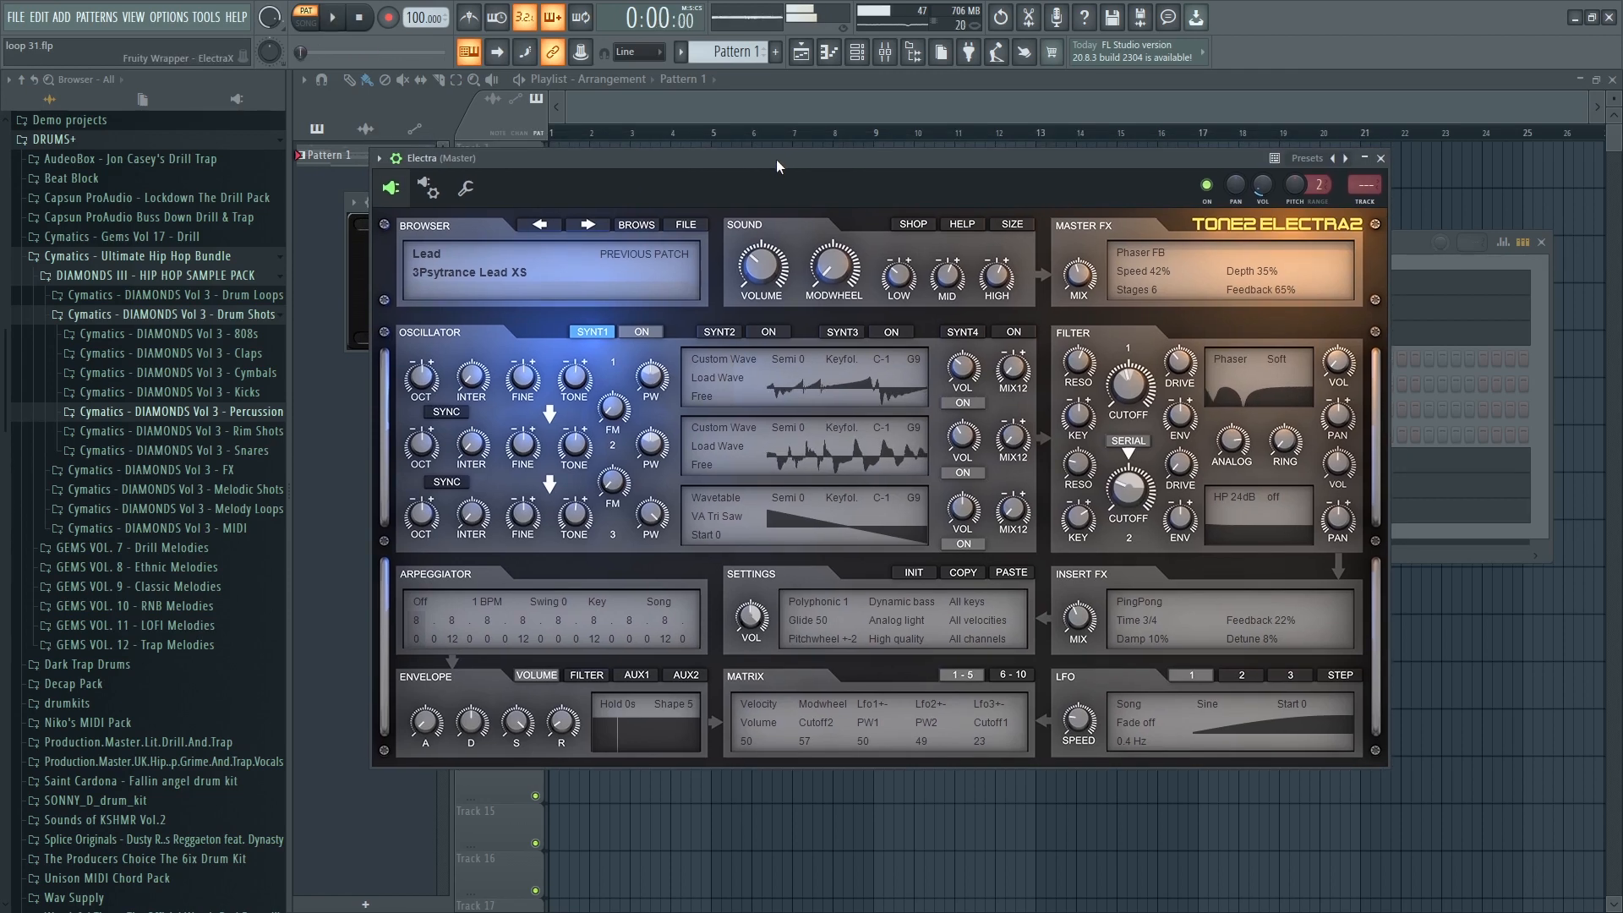
{"action": "left_click", "coordinate": [399, 160]}
{"action": "left_click", "coordinate": [397, 158]}
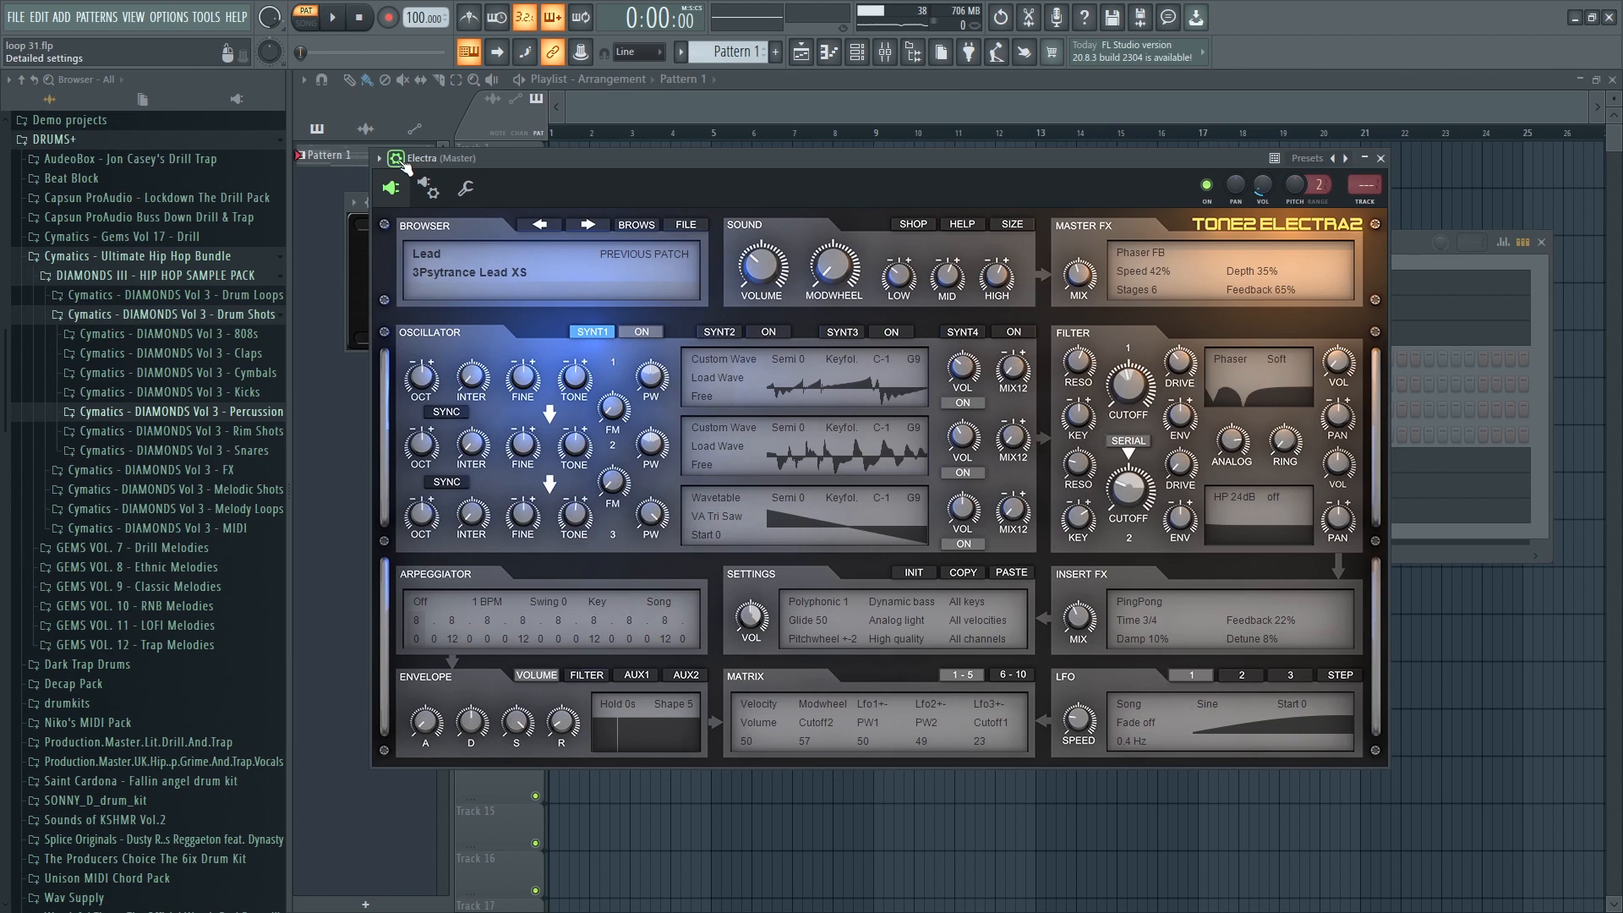
{"action": "left_click", "coordinate": [399, 159]}
{"action": "left_click", "coordinate": [399, 160]}
{"action": "left_click", "coordinate": [399, 160]}
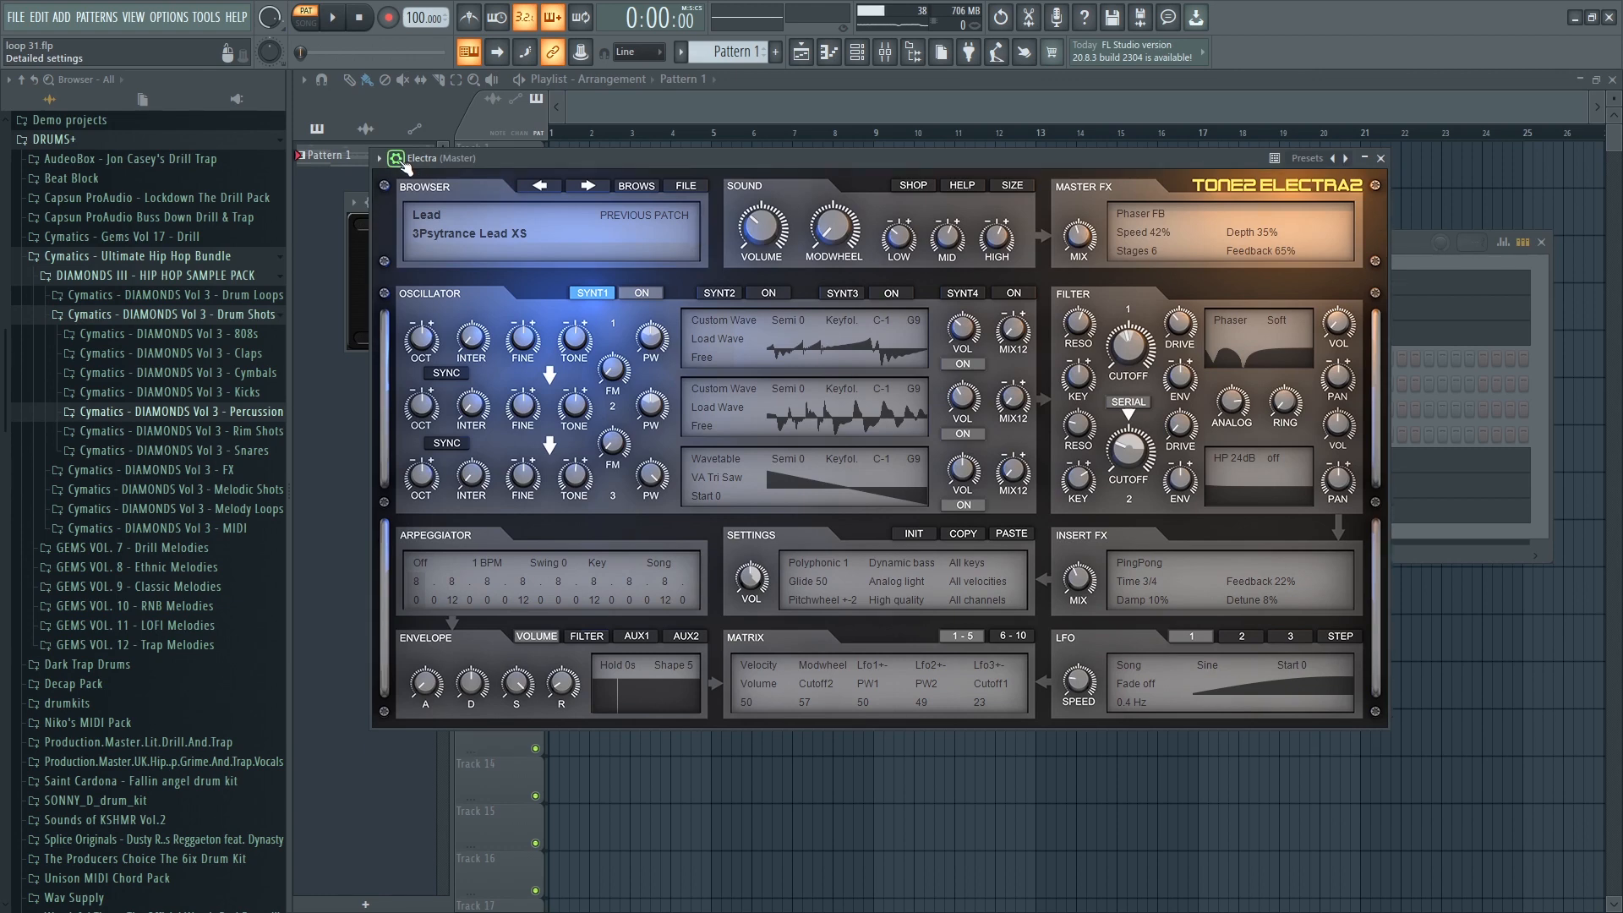
Resume playback, show Electra's detailed wrapper settings and lower its channel volume.
{"action": "key", "text": "space"}
{"action": "left_click_drag", "start_coordinate": [516, 155], "coordinate": [520, 194]}
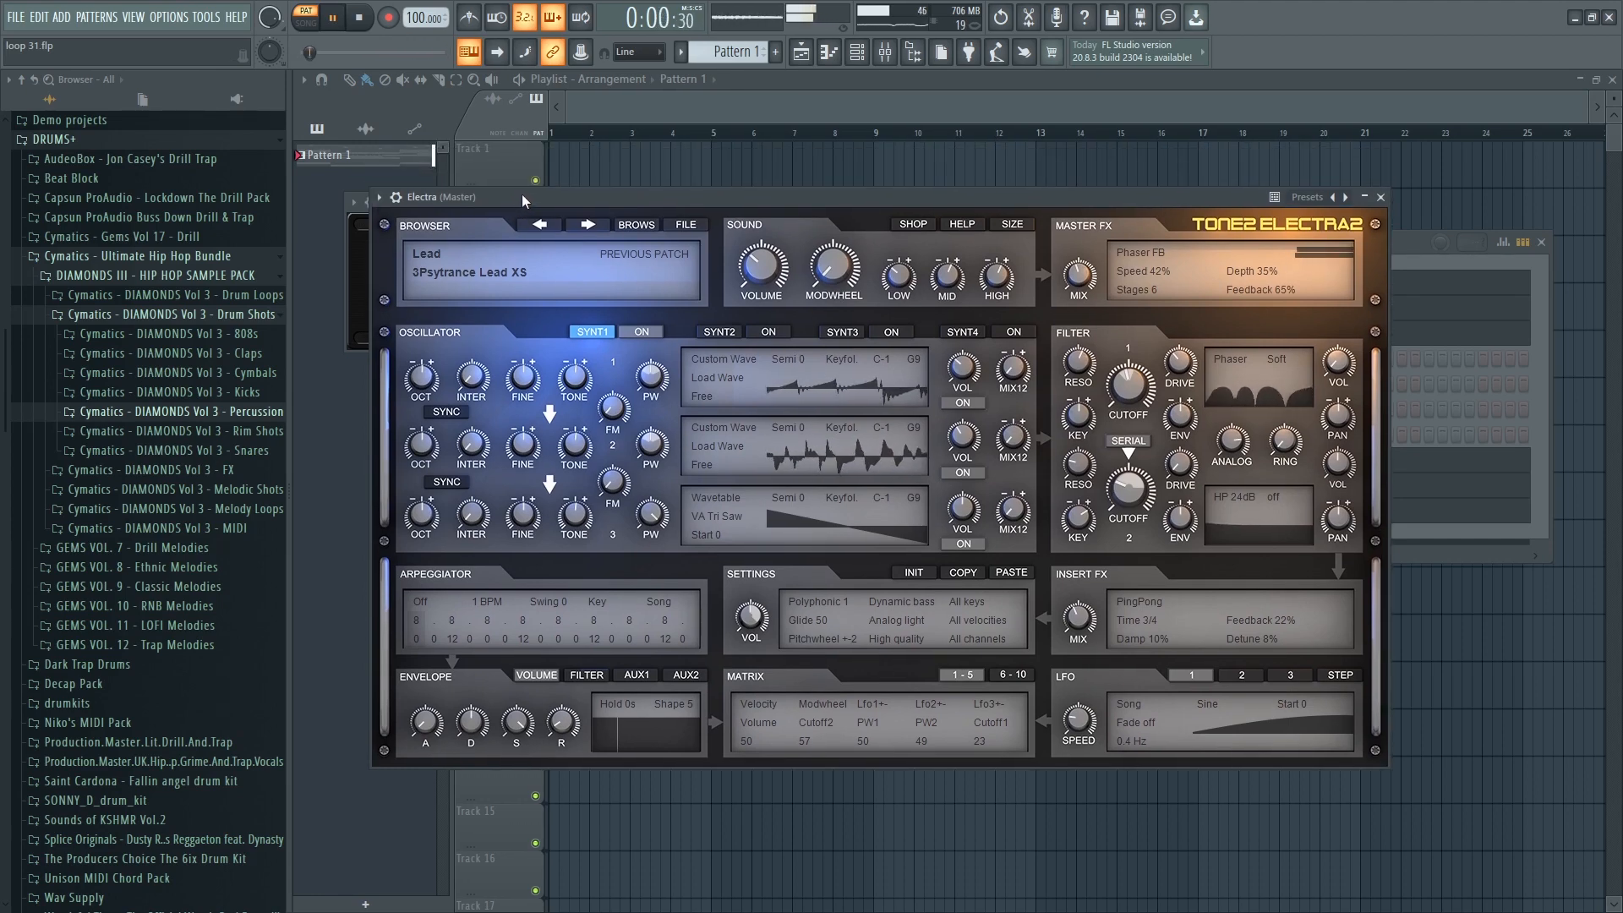
{"action": "left_click", "coordinate": [395, 197]}
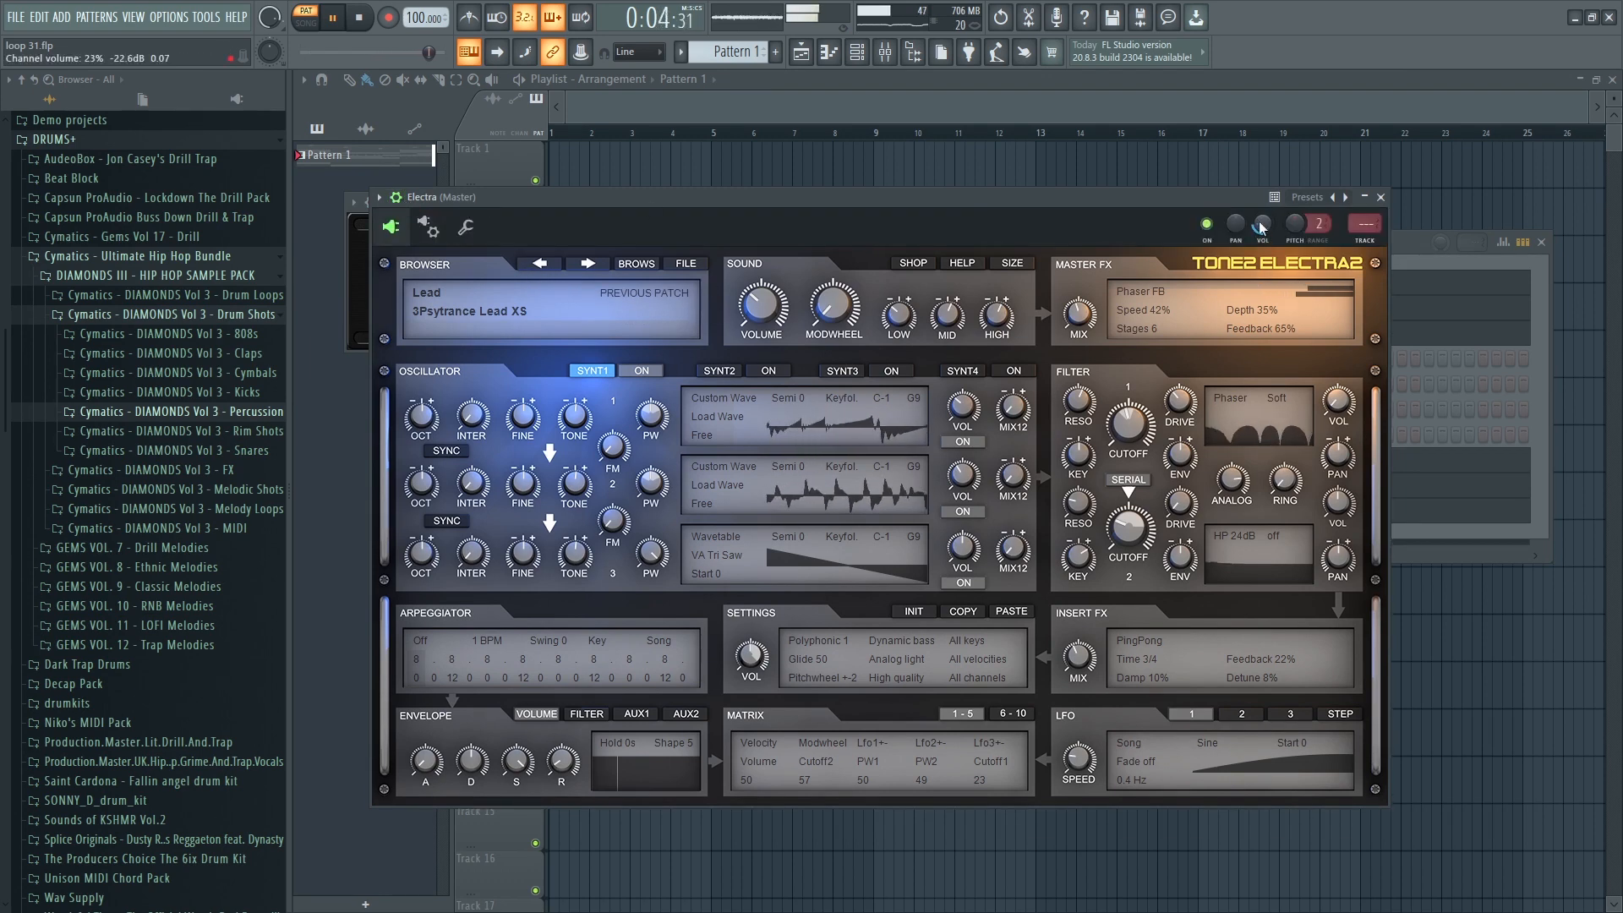
{"action": "left_click_drag", "start_coordinate": [1262, 227], "coordinate": [1261, 241]}
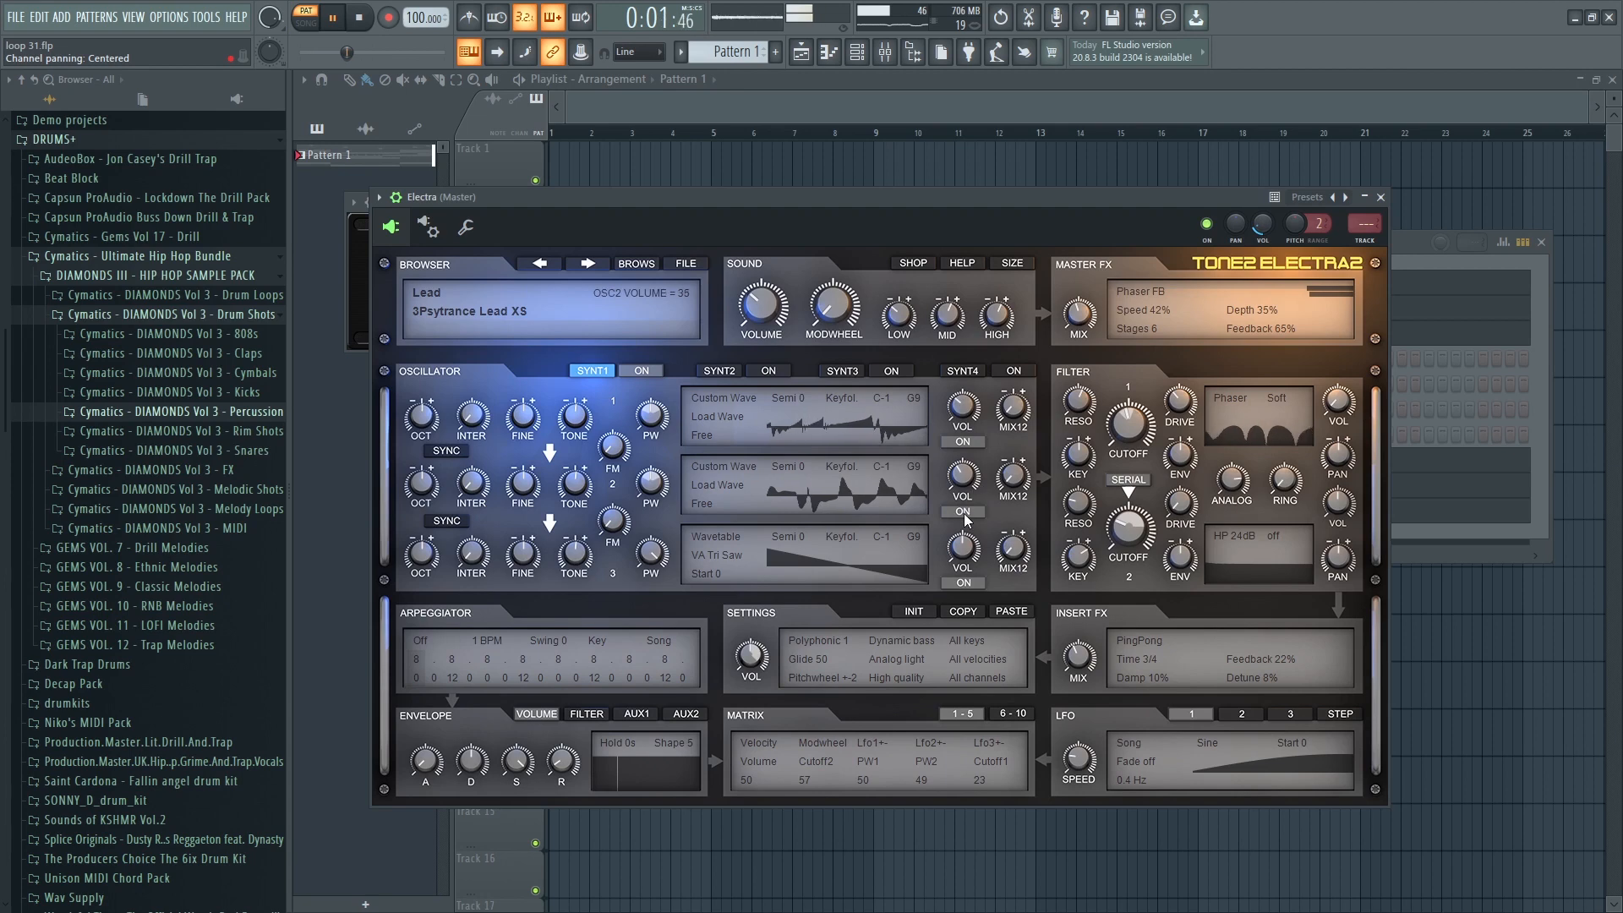
Switch off oscillator 1 in Electra and cancel the solo so the drums and Bass Engine 2.1 play again.
{"action": "left_click", "coordinate": [968, 441]}
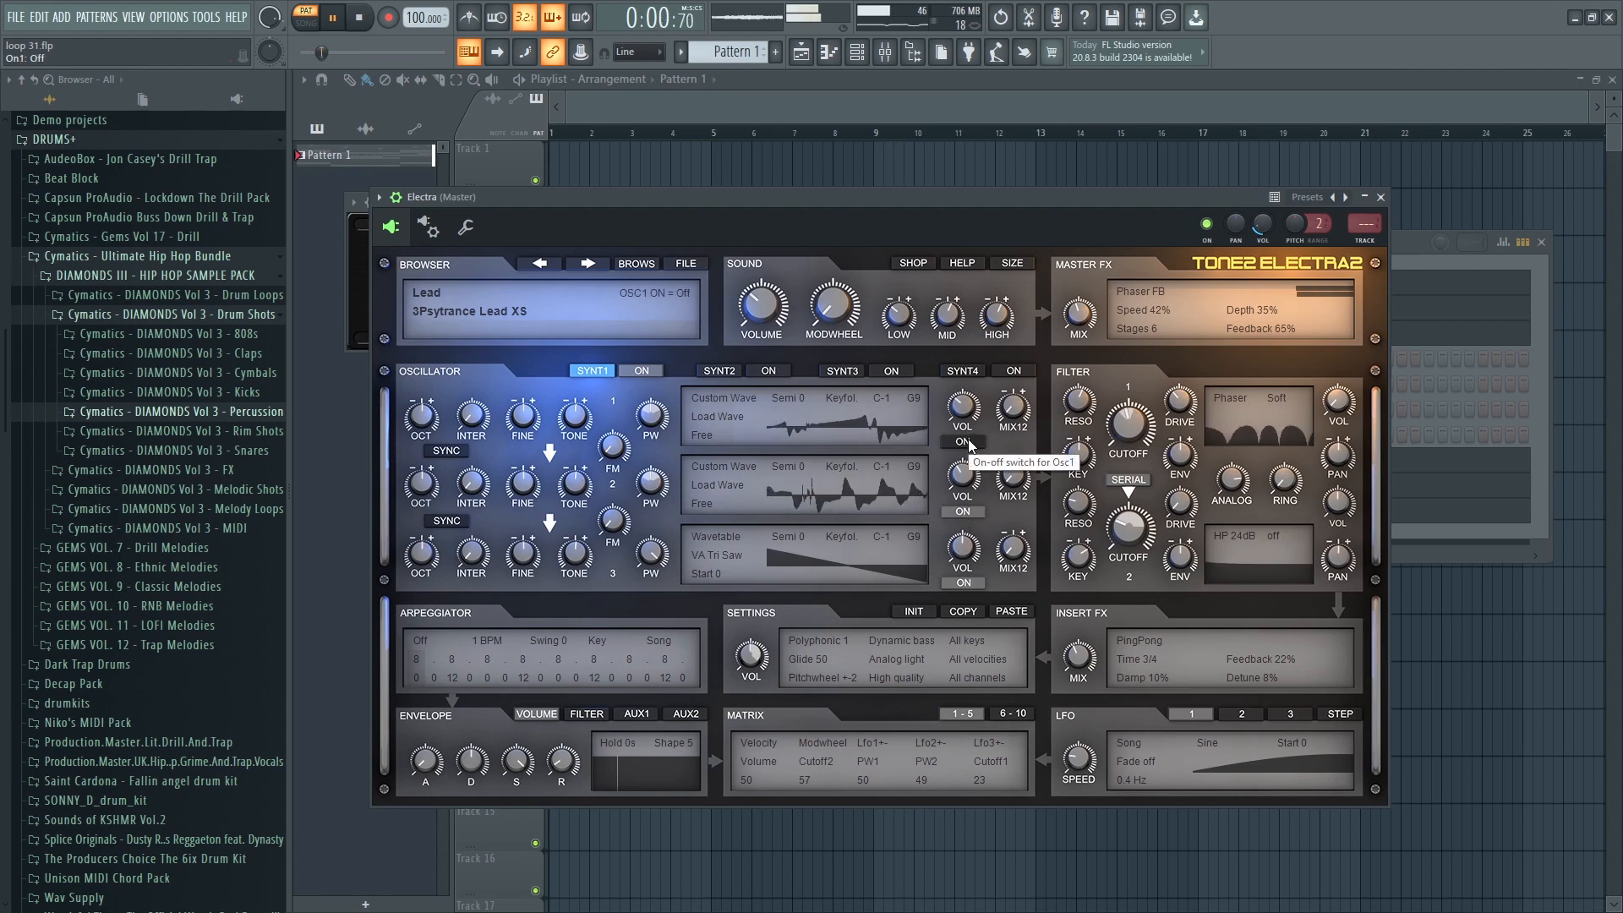
{"action": "left_click_drag", "start_coordinate": [956, 224], "coordinate": [1103, 218]}
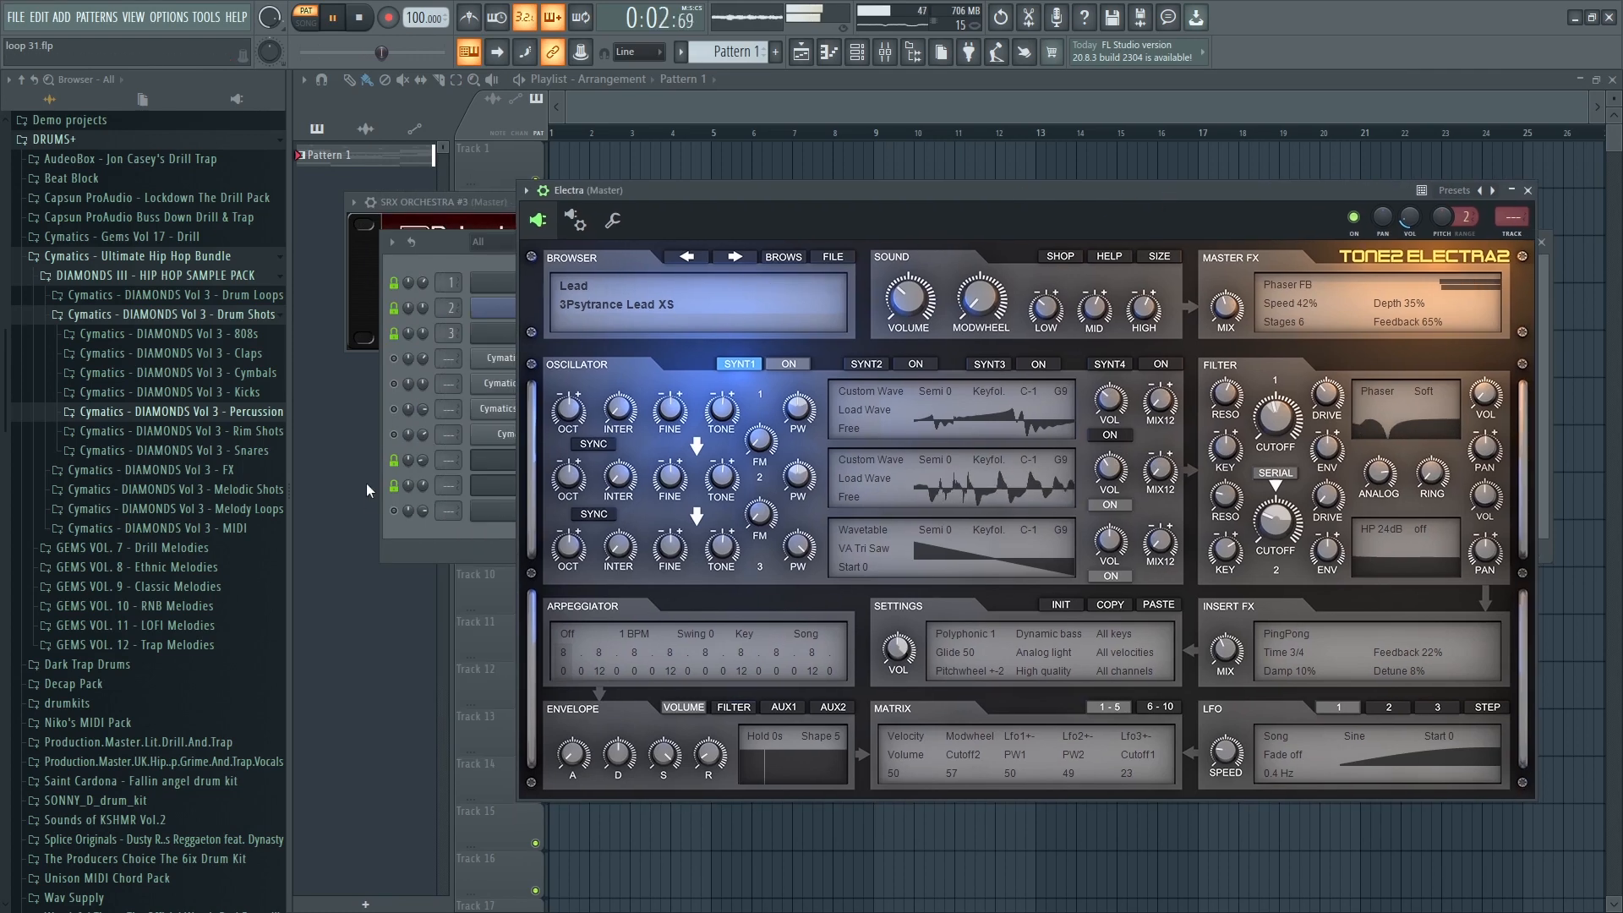
{"action": "right_click", "coordinate": [394, 511]}
{"action": "left_click", "coordinate": [417, 525]}
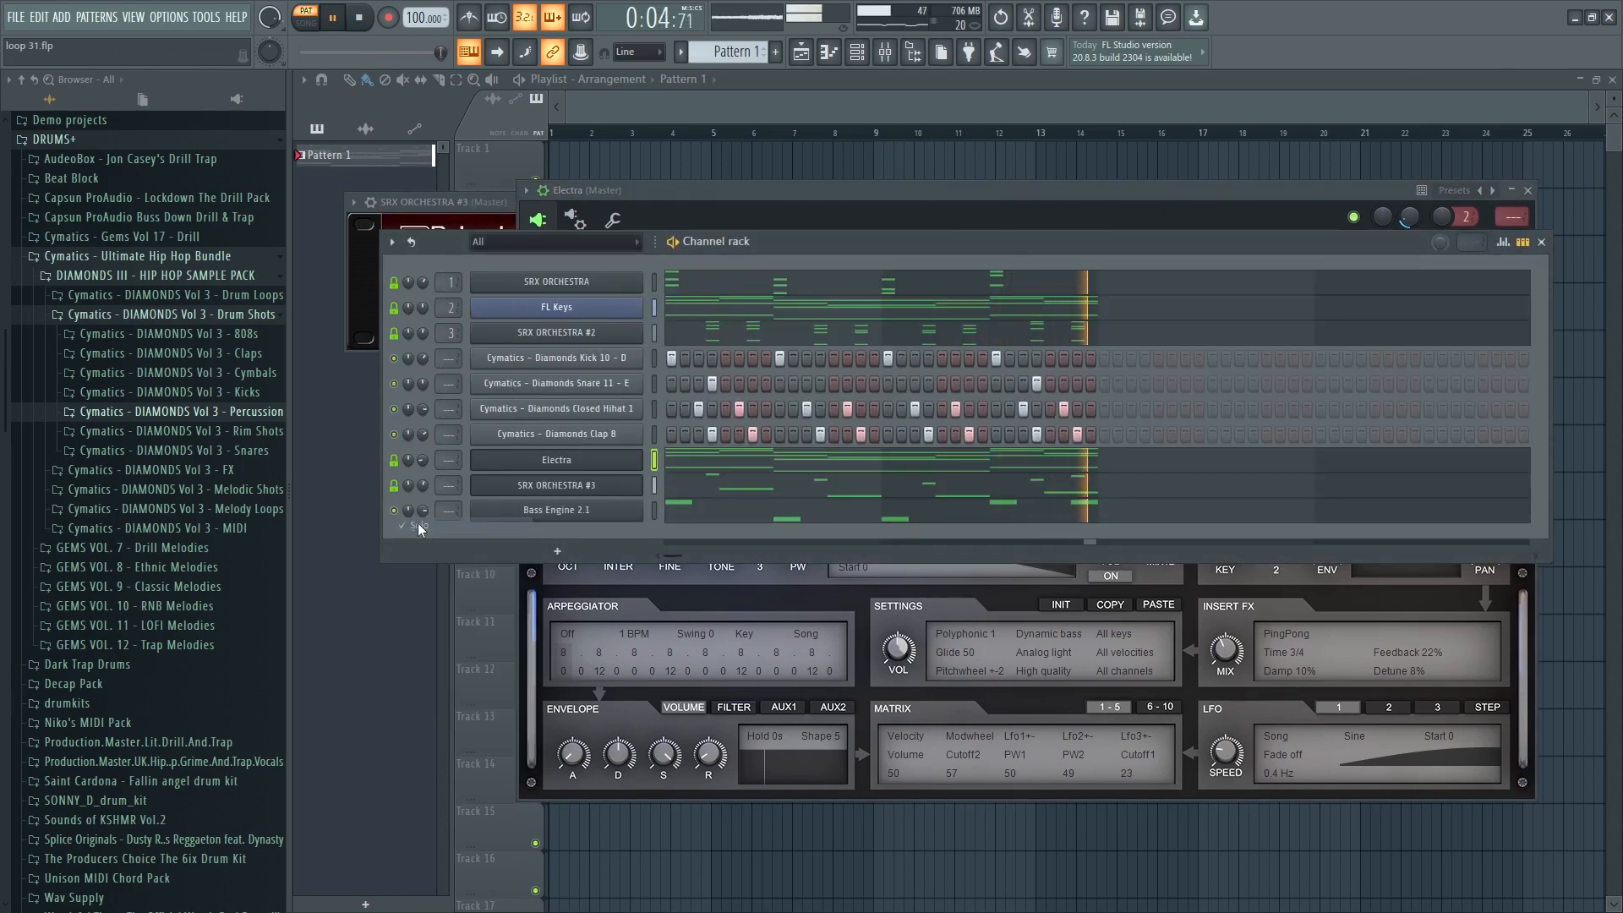
Return to the Electra window, stop playback and load the Eldoh Rado - Pluck 4Eva patch bank.
{"action": "left_click", "coordinate": [817, 599]}
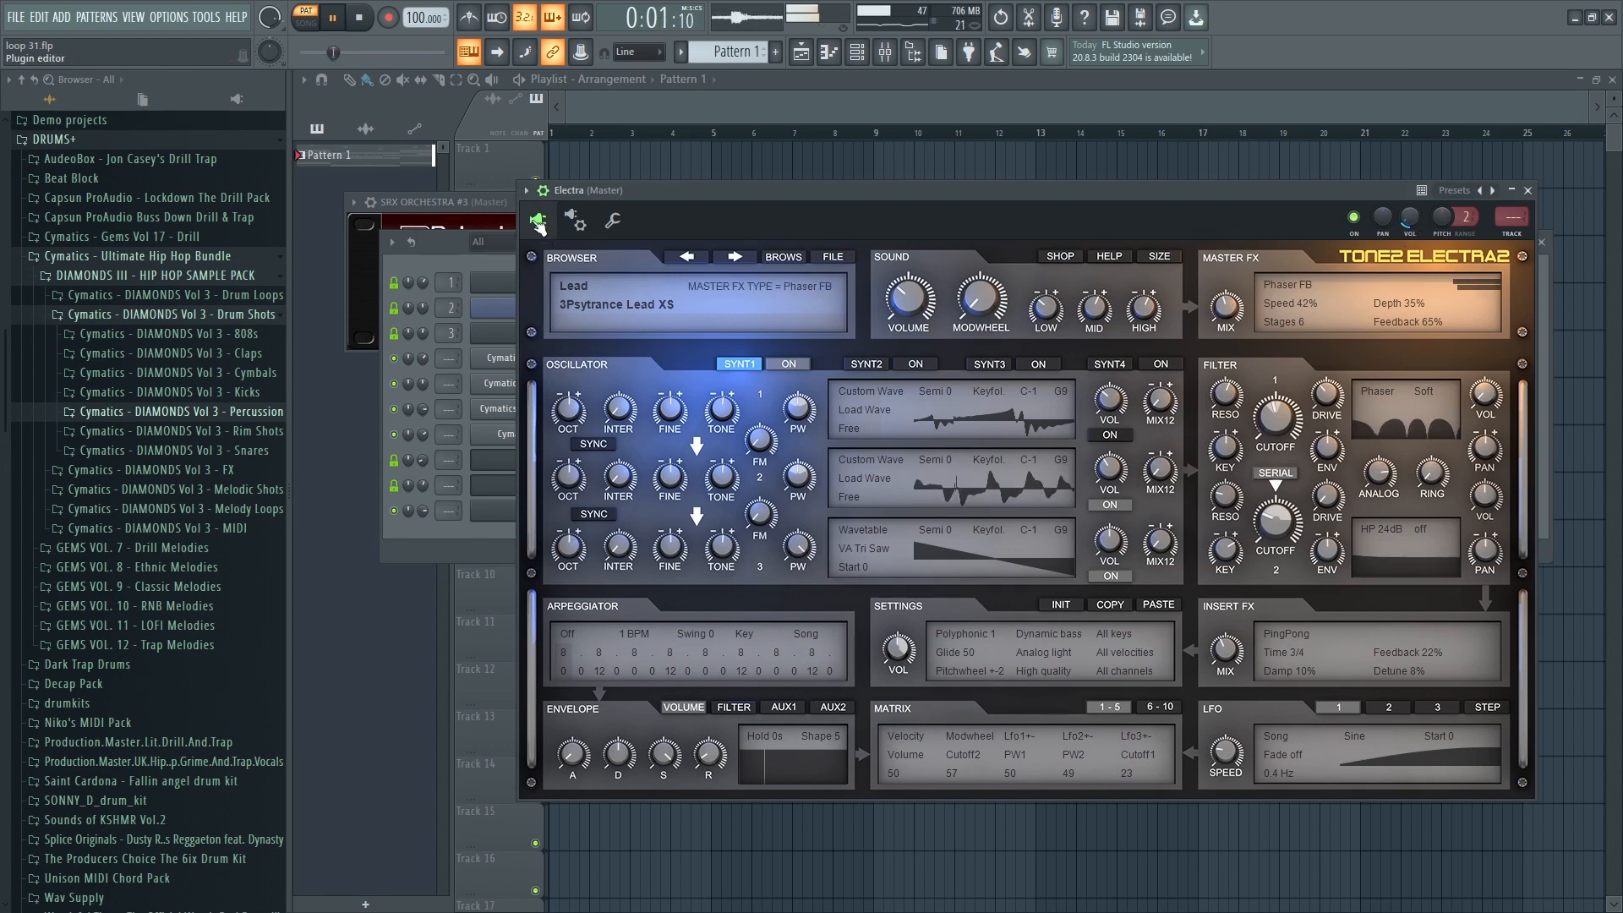
{"action": "left_click_drag", "start_coordinate": [615, 190], "coordinate": [611, 230]}
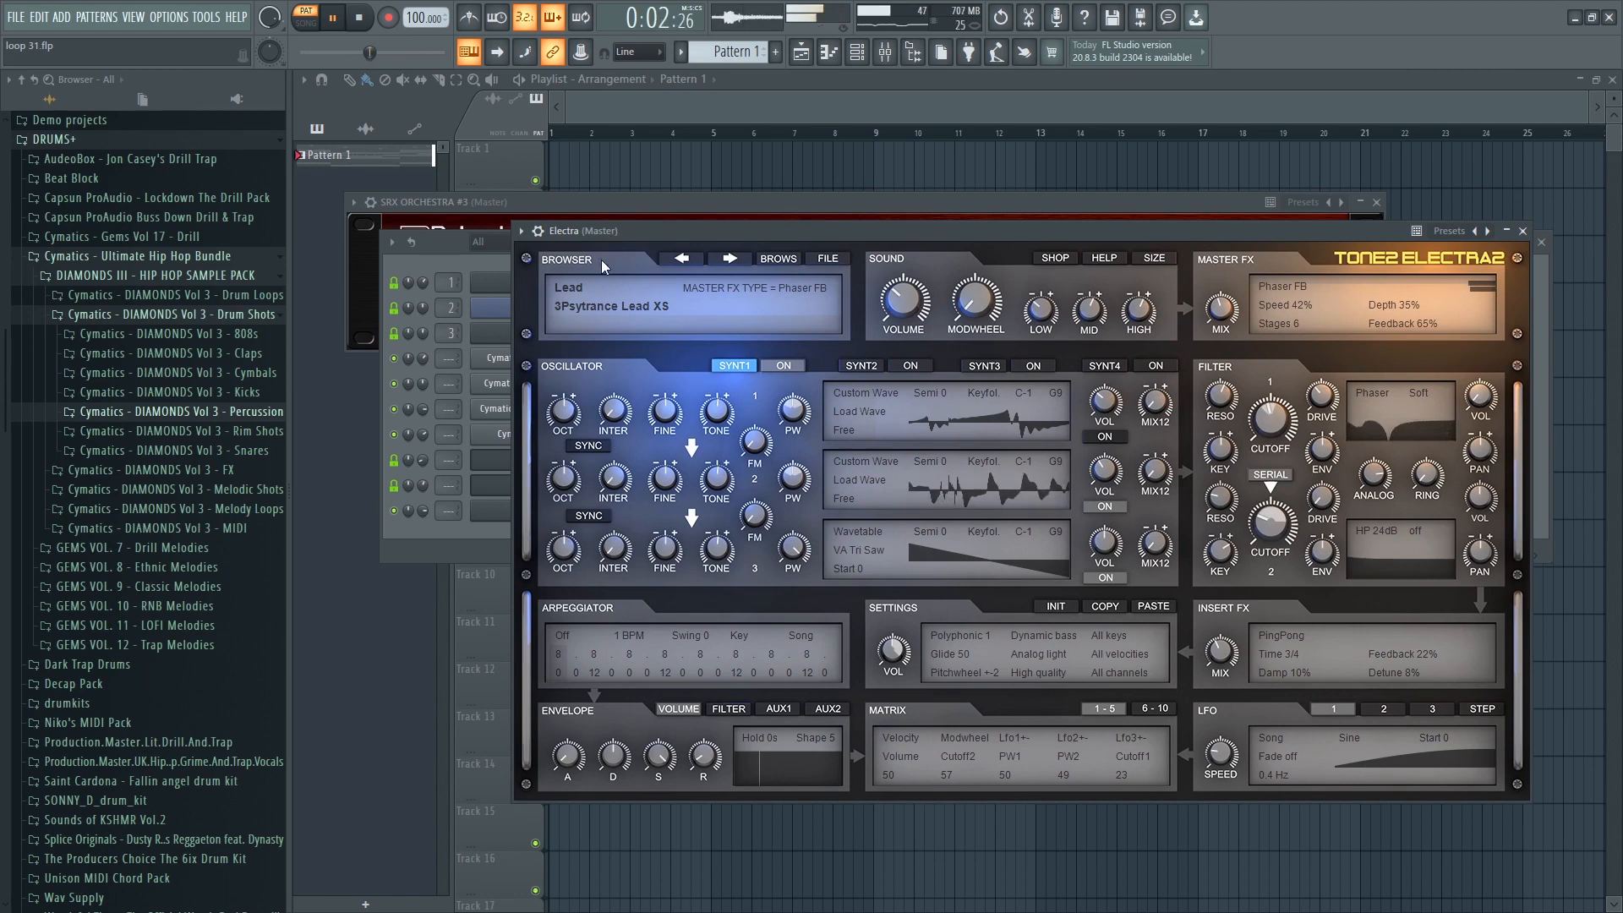
{"action": "left_click_drag", "start_coordinate": [640, 230], "coordinate": [639, 249]}
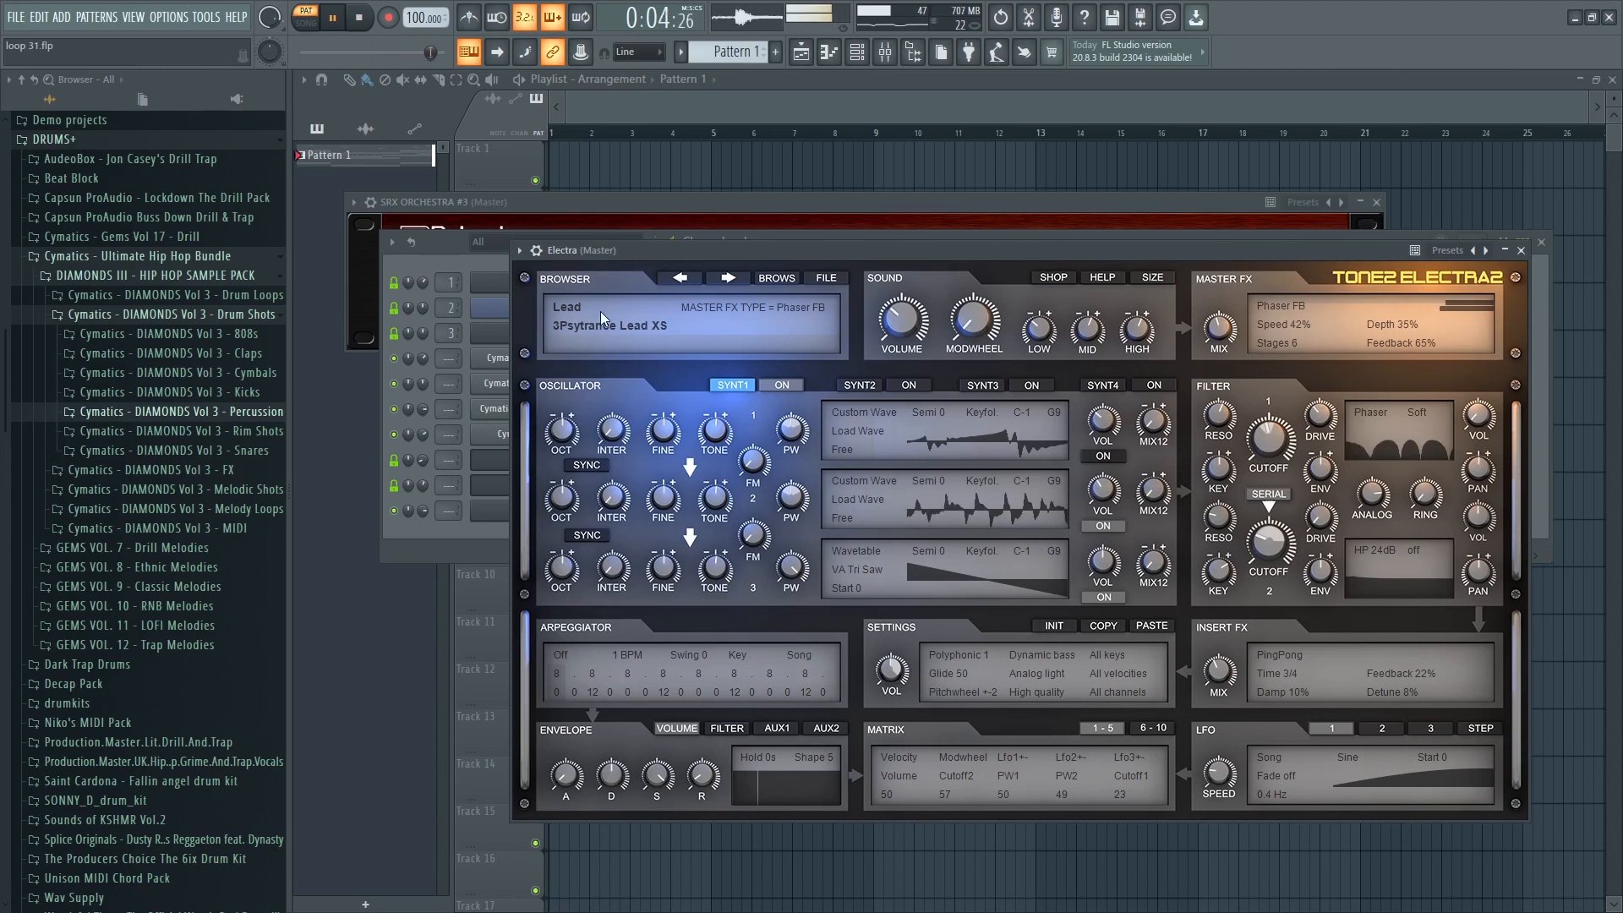
{"action": "key", "text": "space"}
{"action": "left_click", "coordinate": [595, 328]}
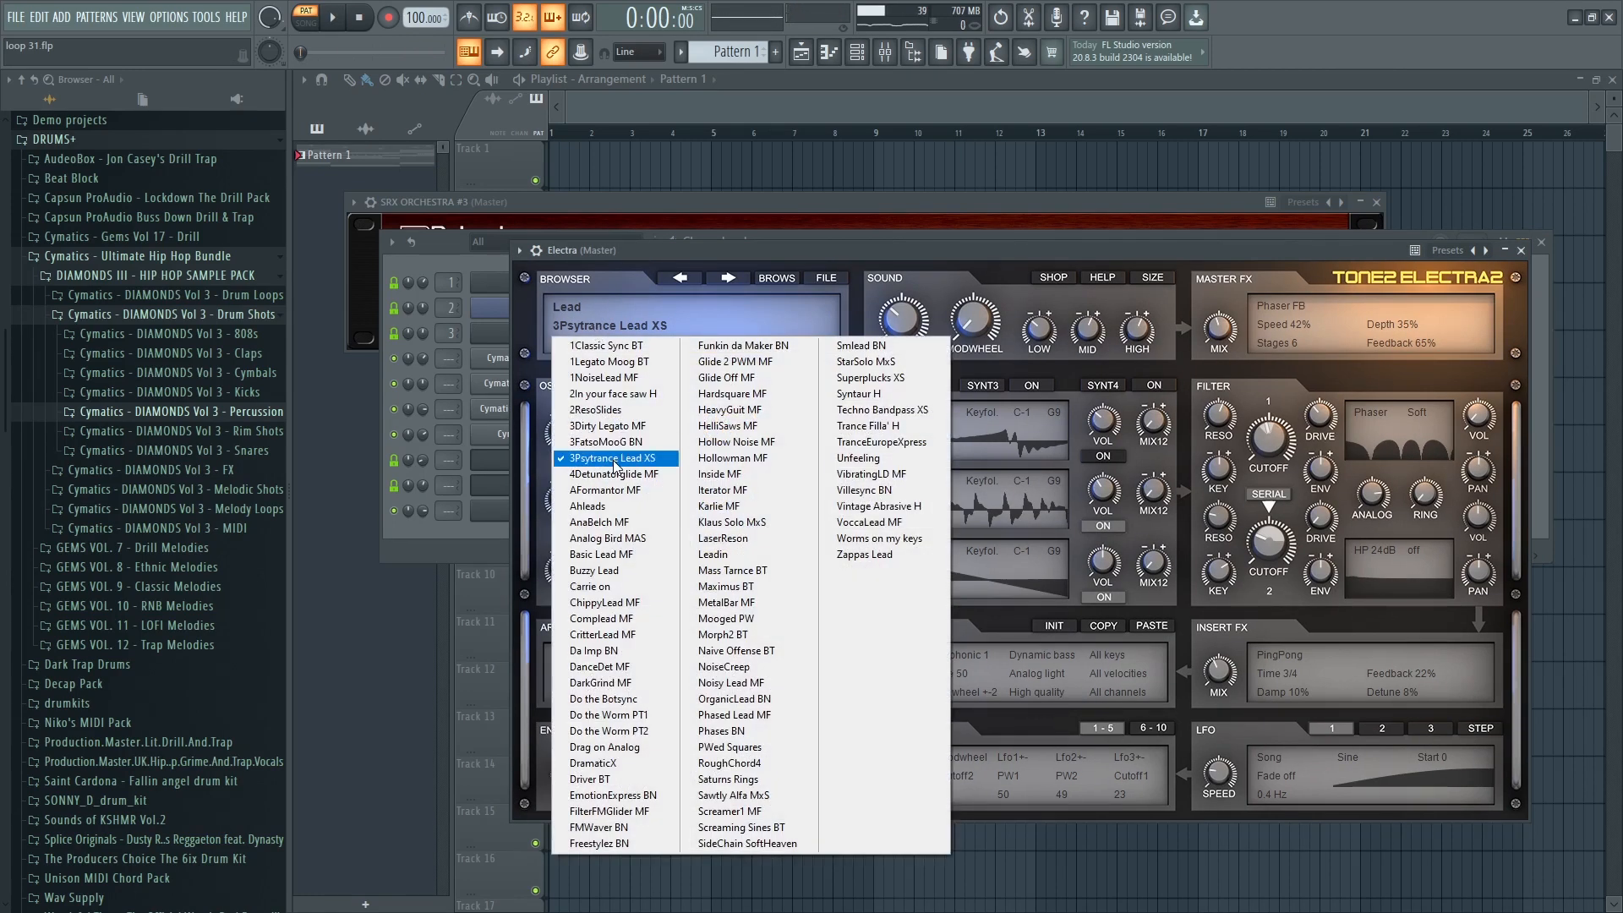
{"action": "left_click", "coordinate": [565, 311]}
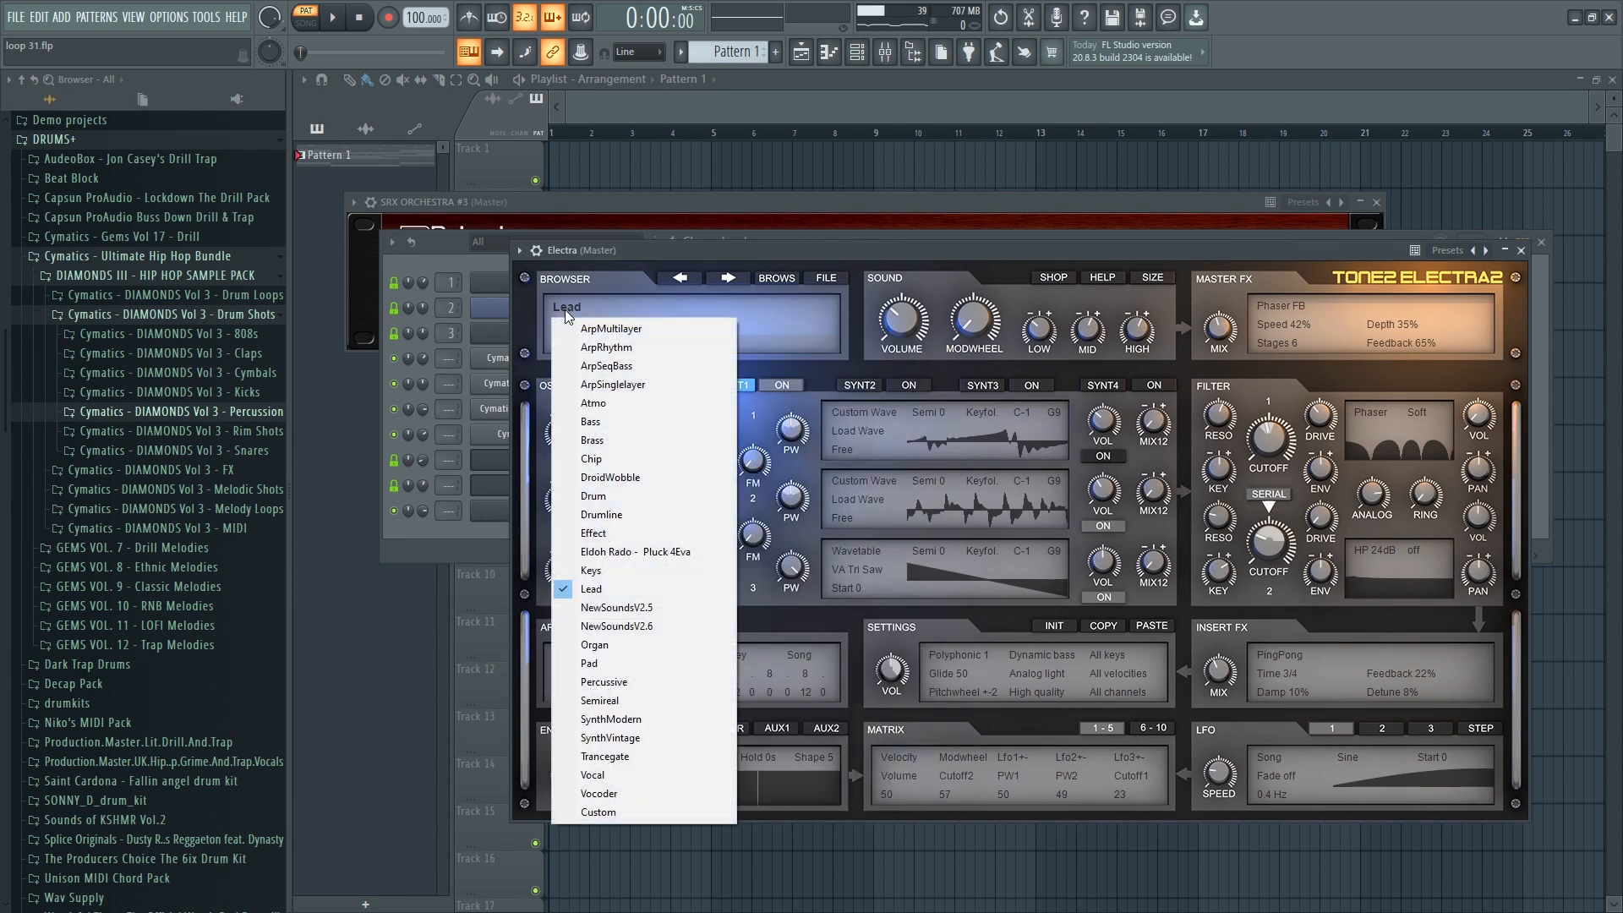
{"action": "left_click", "coordinate": [600, 551]}
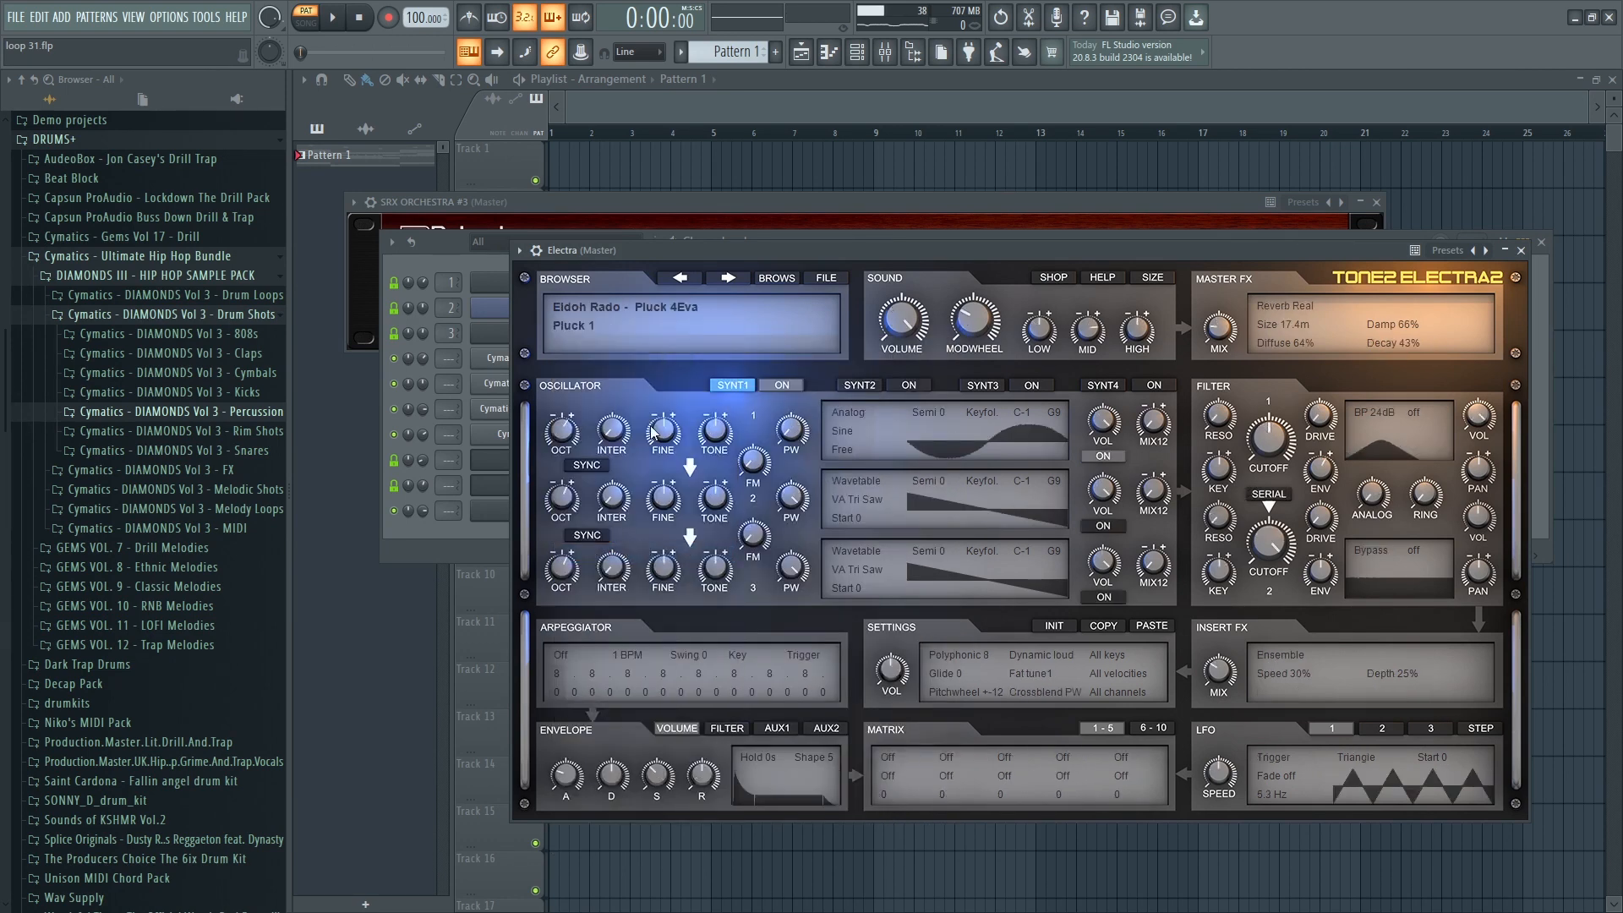
Load the Pluck 950 patch in Electra and play the pattern to audition it.
{"action": "left_click", "coordinate": [581, 327]}
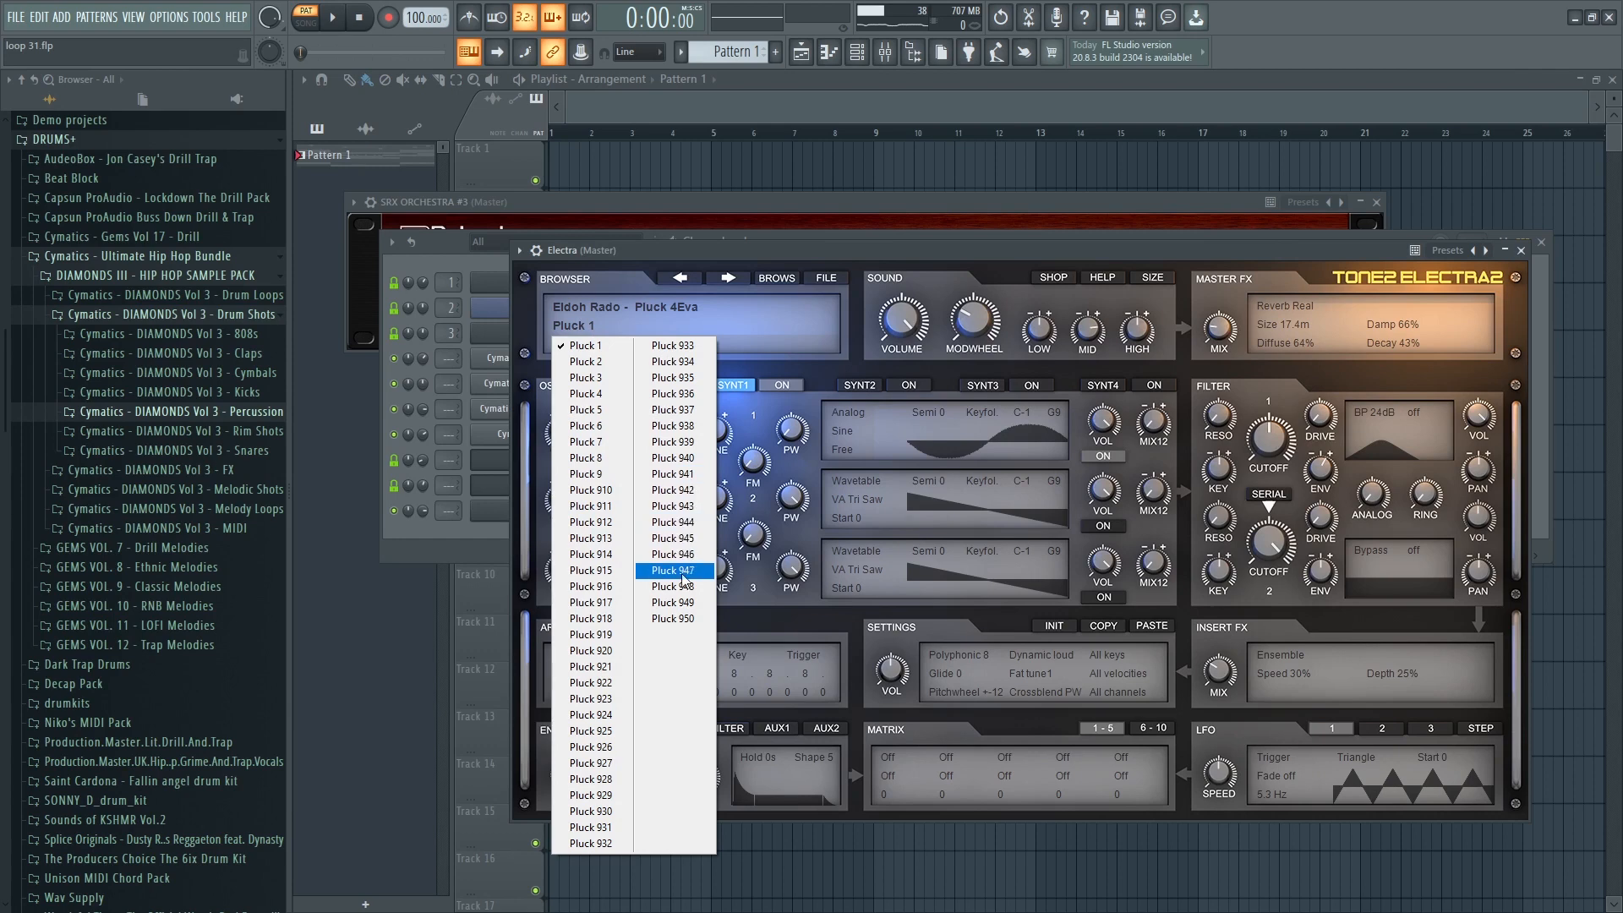
{"action": "left_click", "coordinate": [677, 619]}
{"action": "left_click_drag", "start_coordinate": [787, 250], "coordinate": [768, 283]}
{"action": "key", "text": "space"}
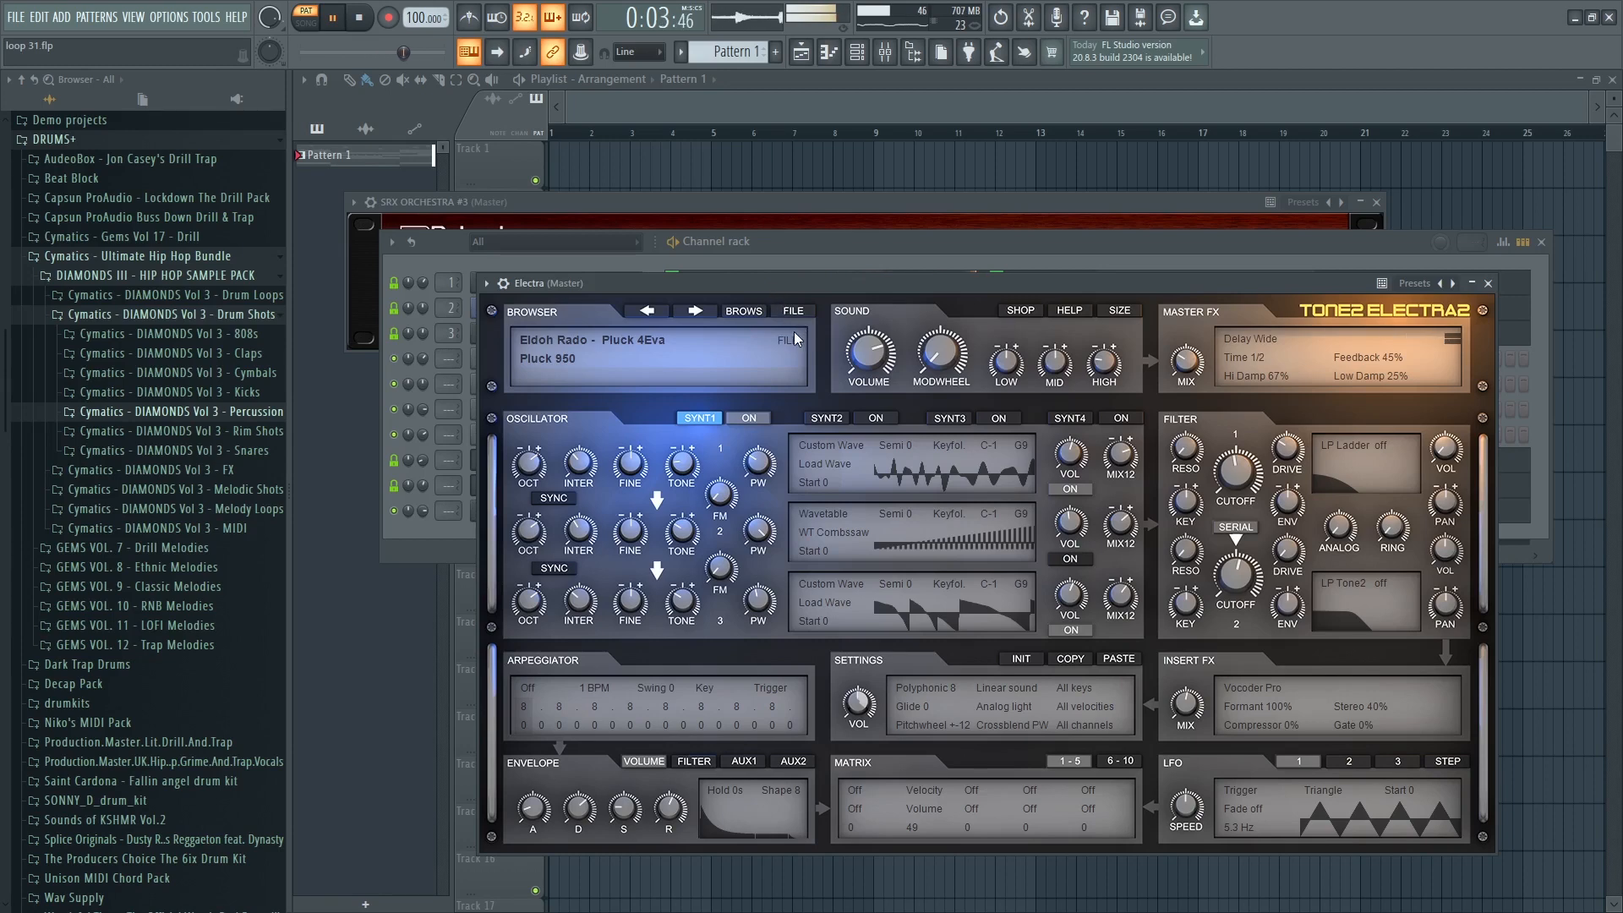
Show Electra's detailed wrapper settings, resume playback and step back through the patches to Pluck 948.
{"action": "left_click", "coordinate": [504, 284]}
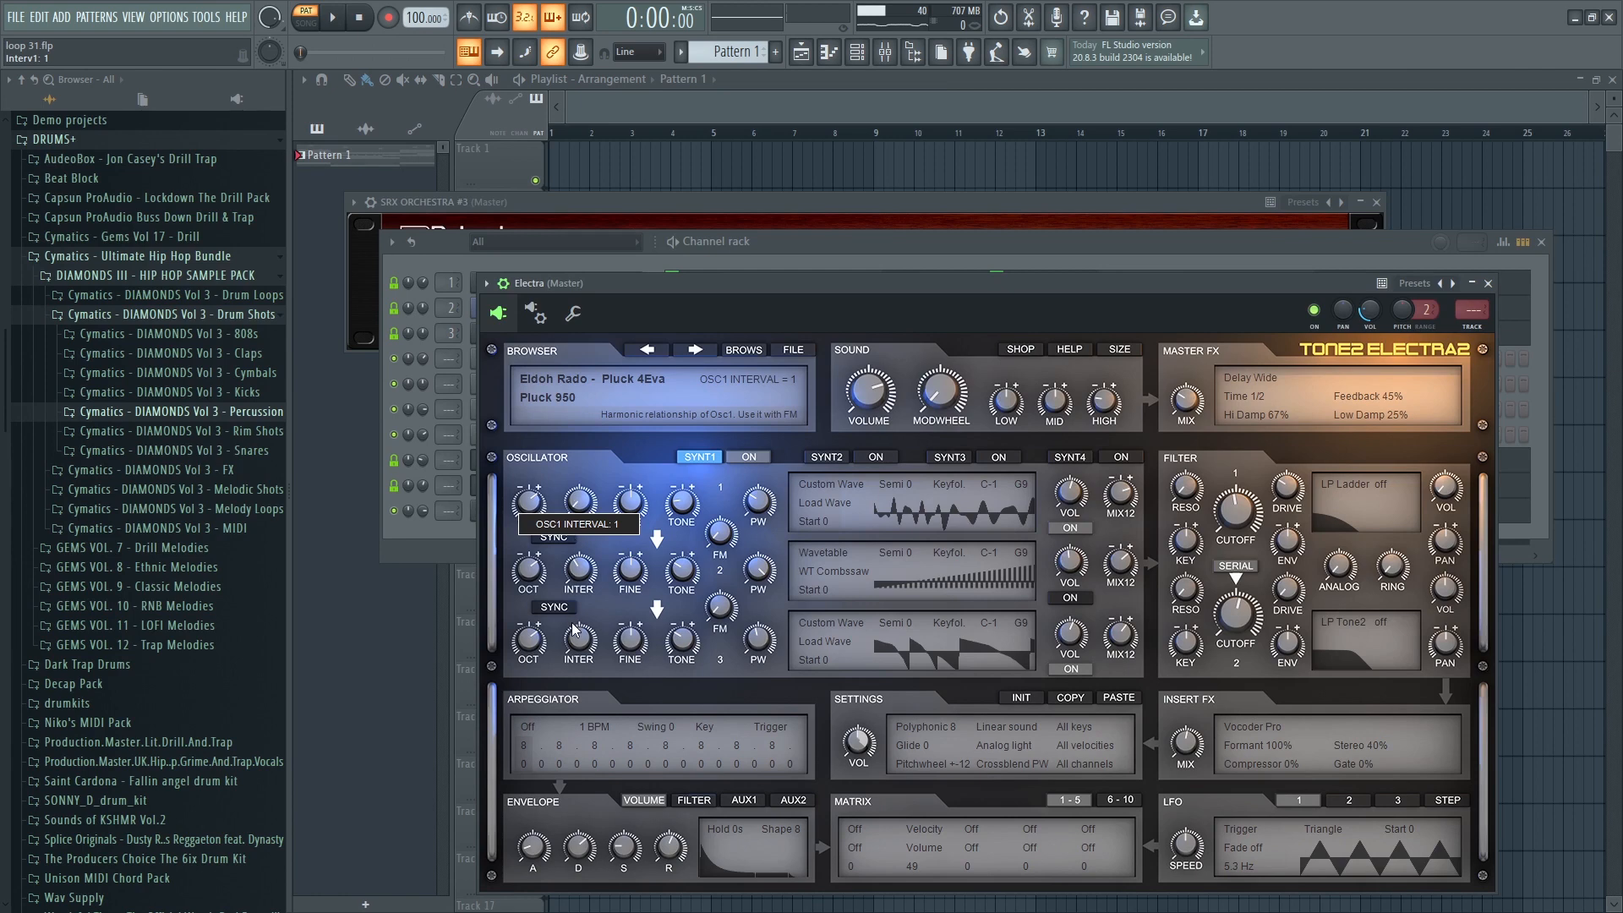
{"action": "left_click_drag", "start_coordinate": [1216, 283], "coordinate": [1239, 272]}
{"action": "key", "text": "space"}
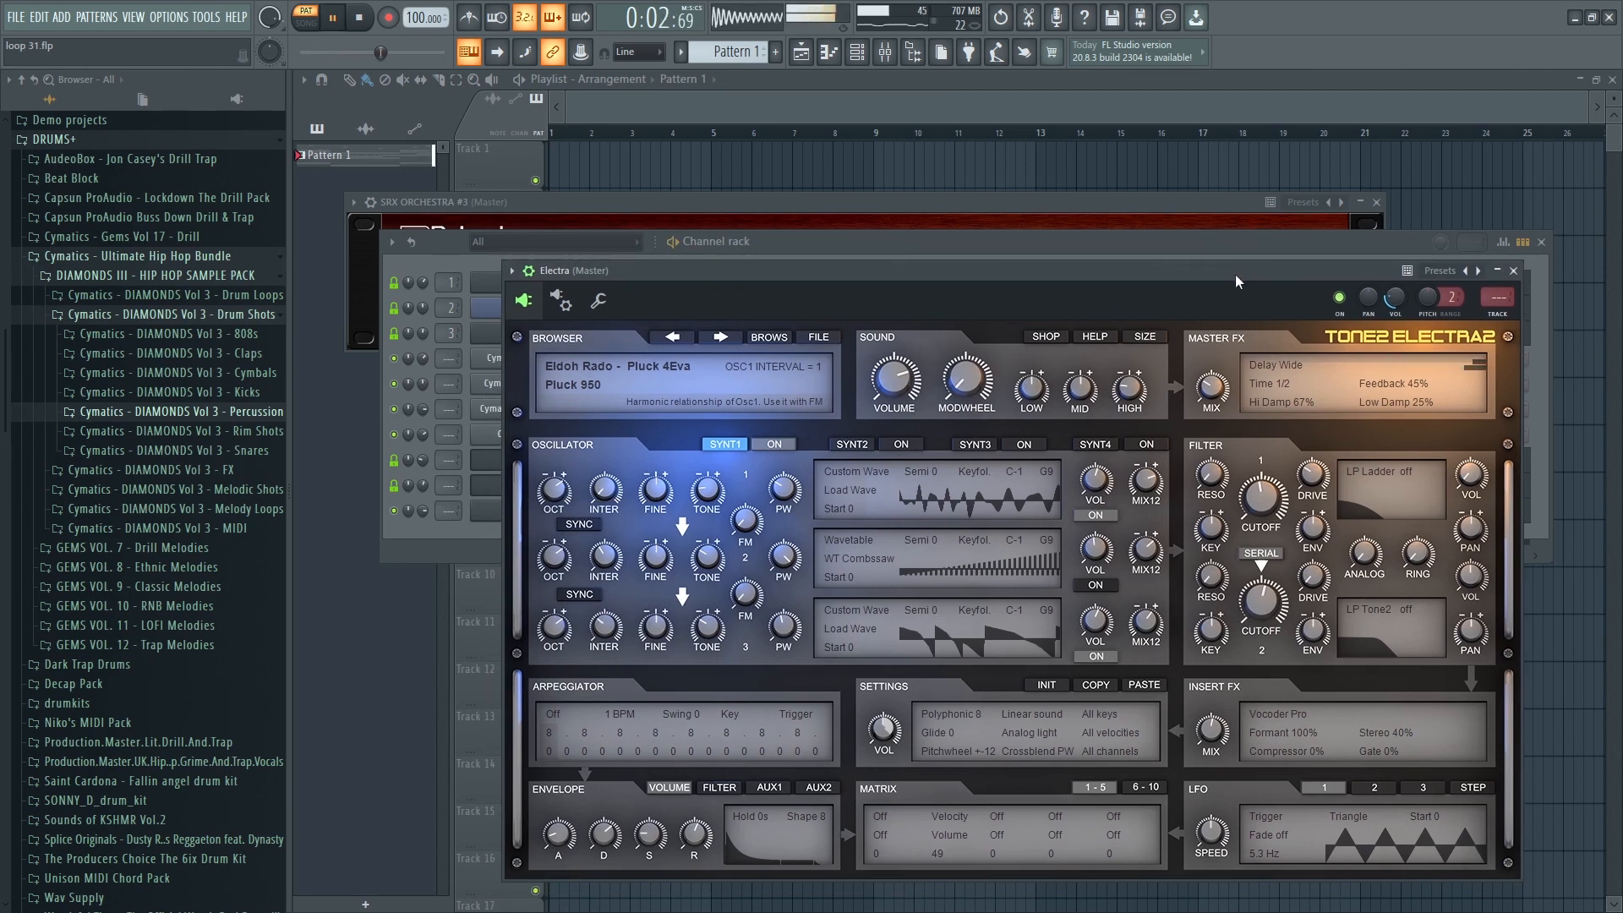
{"action": "left_click", "coordinate": [676, 339]}
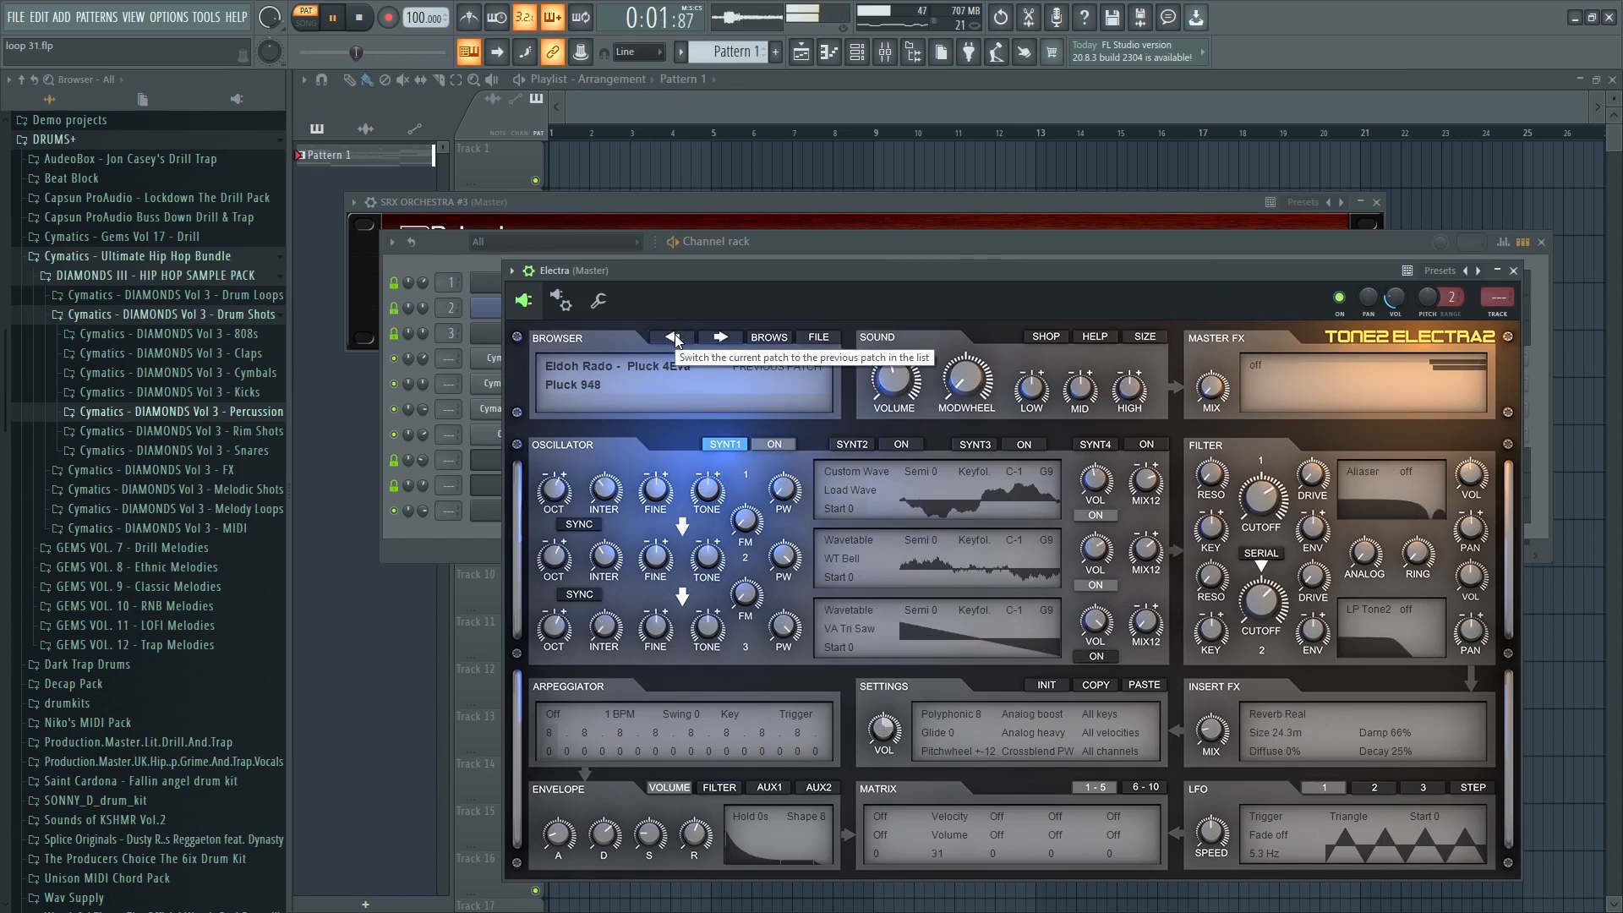
Step back through the Pluck 4Eva patches to Pluck 945 in Electra and reposition the plugin window.
{"action": "left_click", "coordinate": [677, 339]}
{"action": "left_click", "coordinate": [676, 339]}
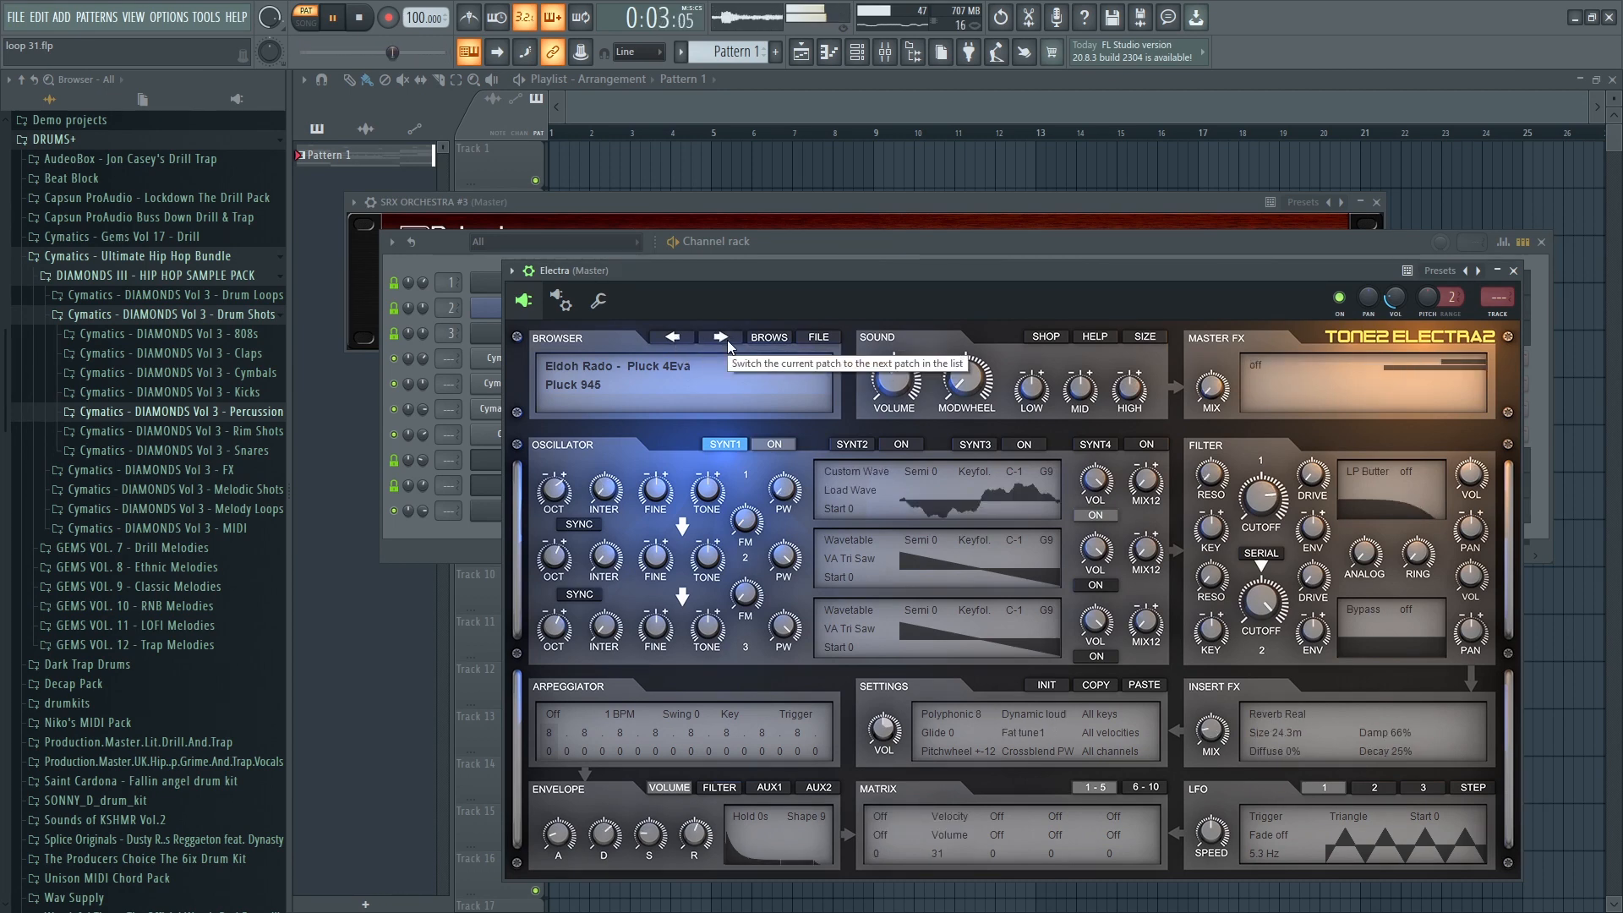
{"action": "left_click_drag", "start_coordinate": [829, 272], "coordinate": [781, 302]}
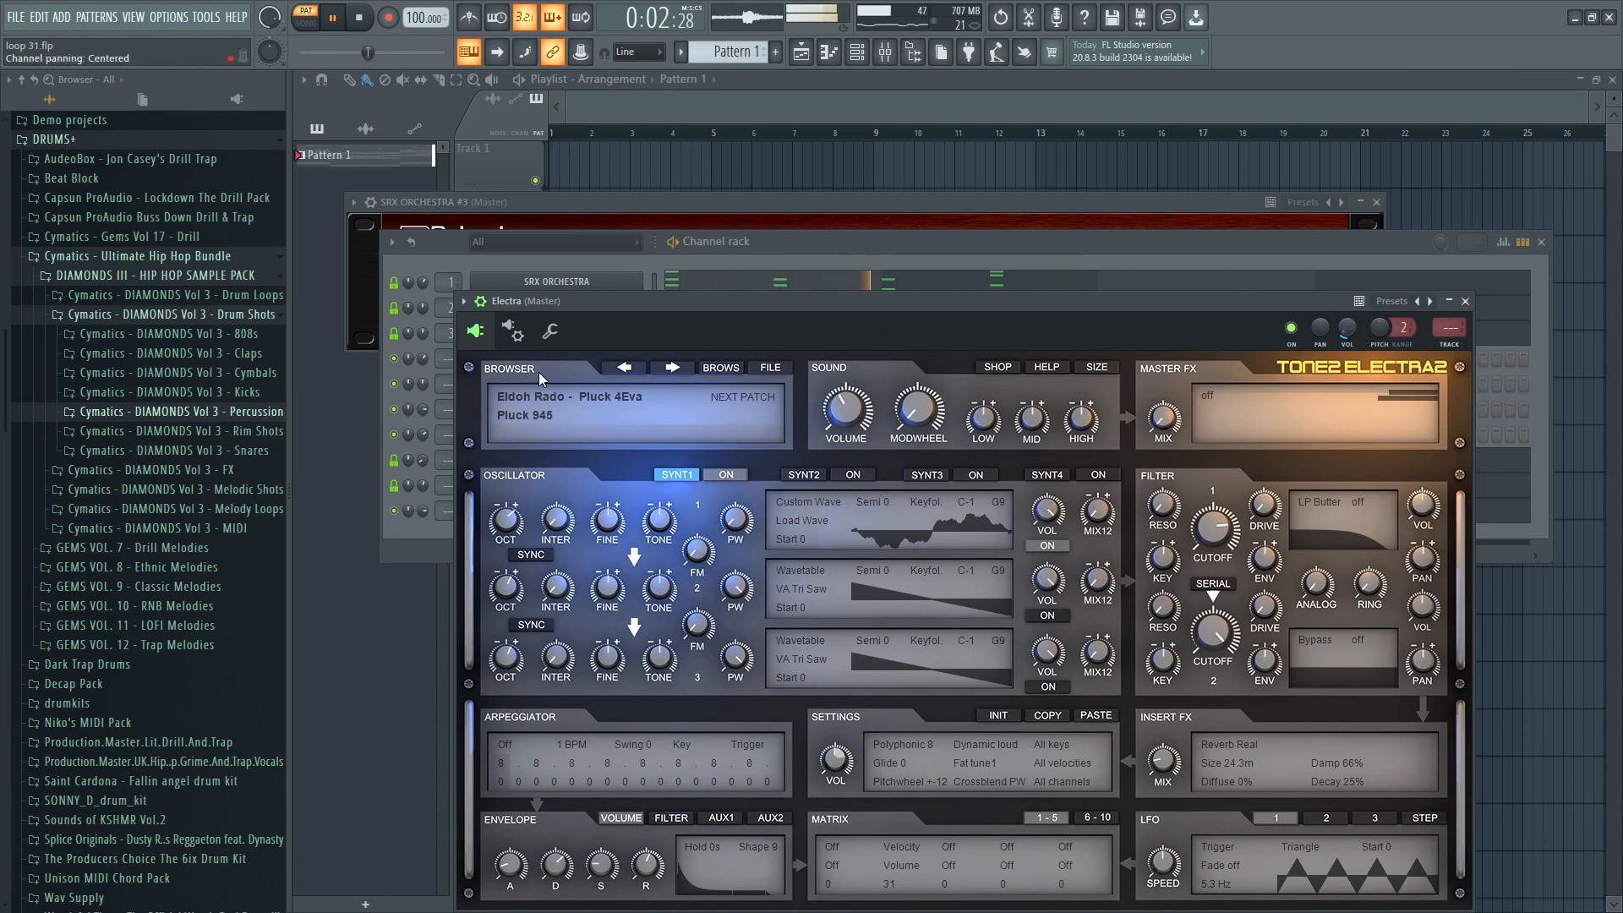
Load the 3Psytrance Lead XS patch from Electra's Lead bank and restart playback to hear it in the pattern.
{"action": "key", "text": "space"}
{"action": "left_click", "coordinate": [535, 404]}
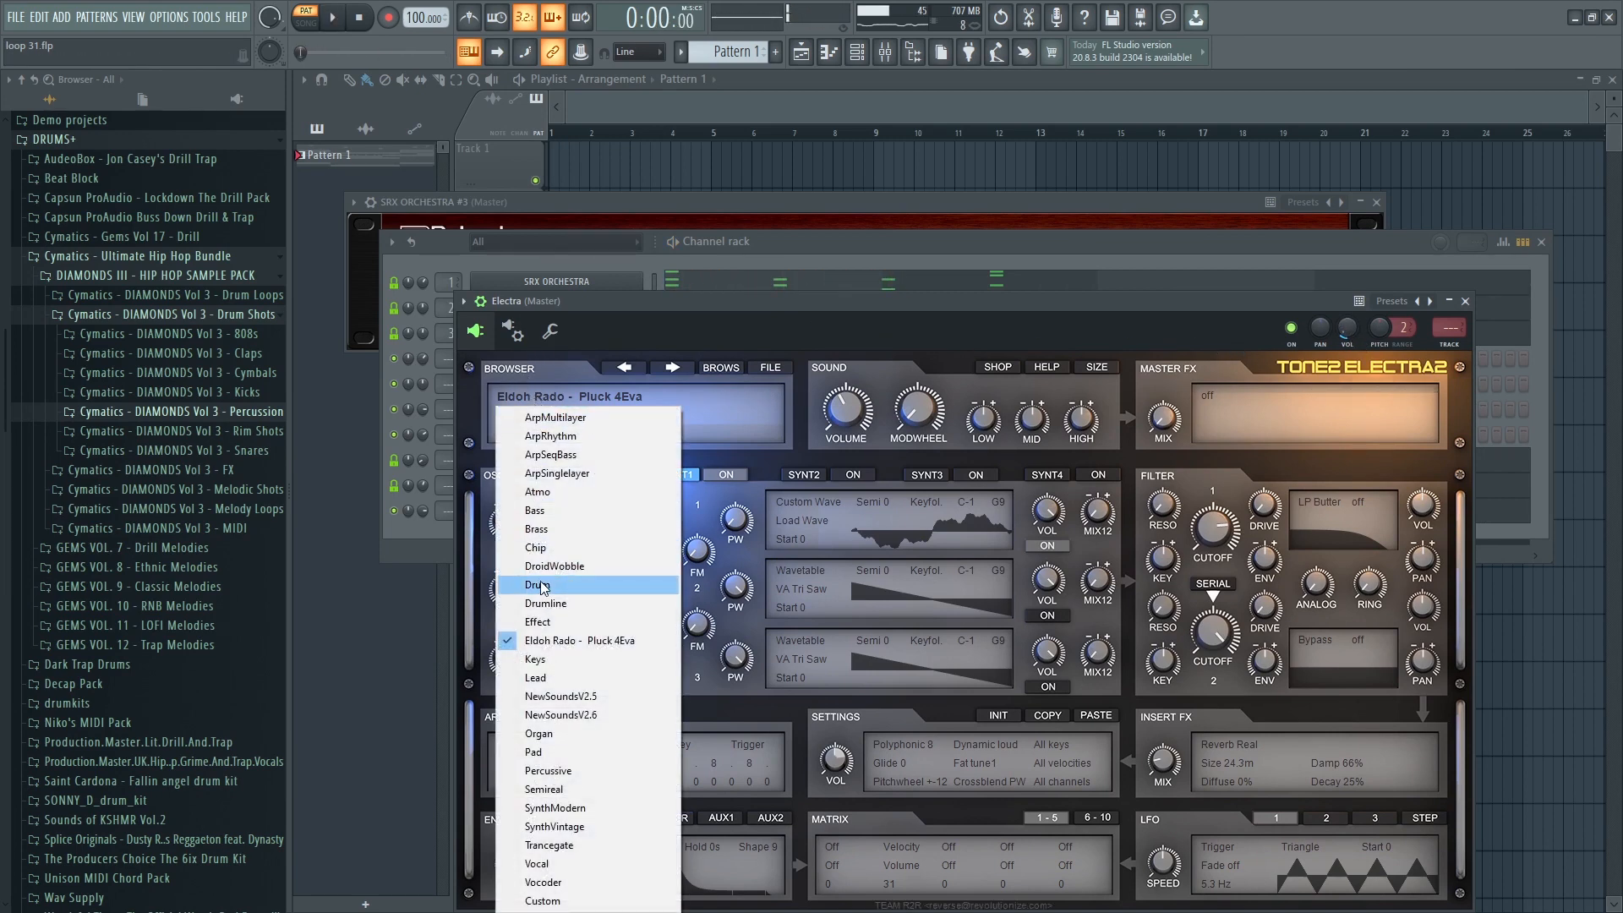
{"action": "left_click", "coordinate": [563, 677]}
{"action": "left_click", "coordinate": [550, 415]}
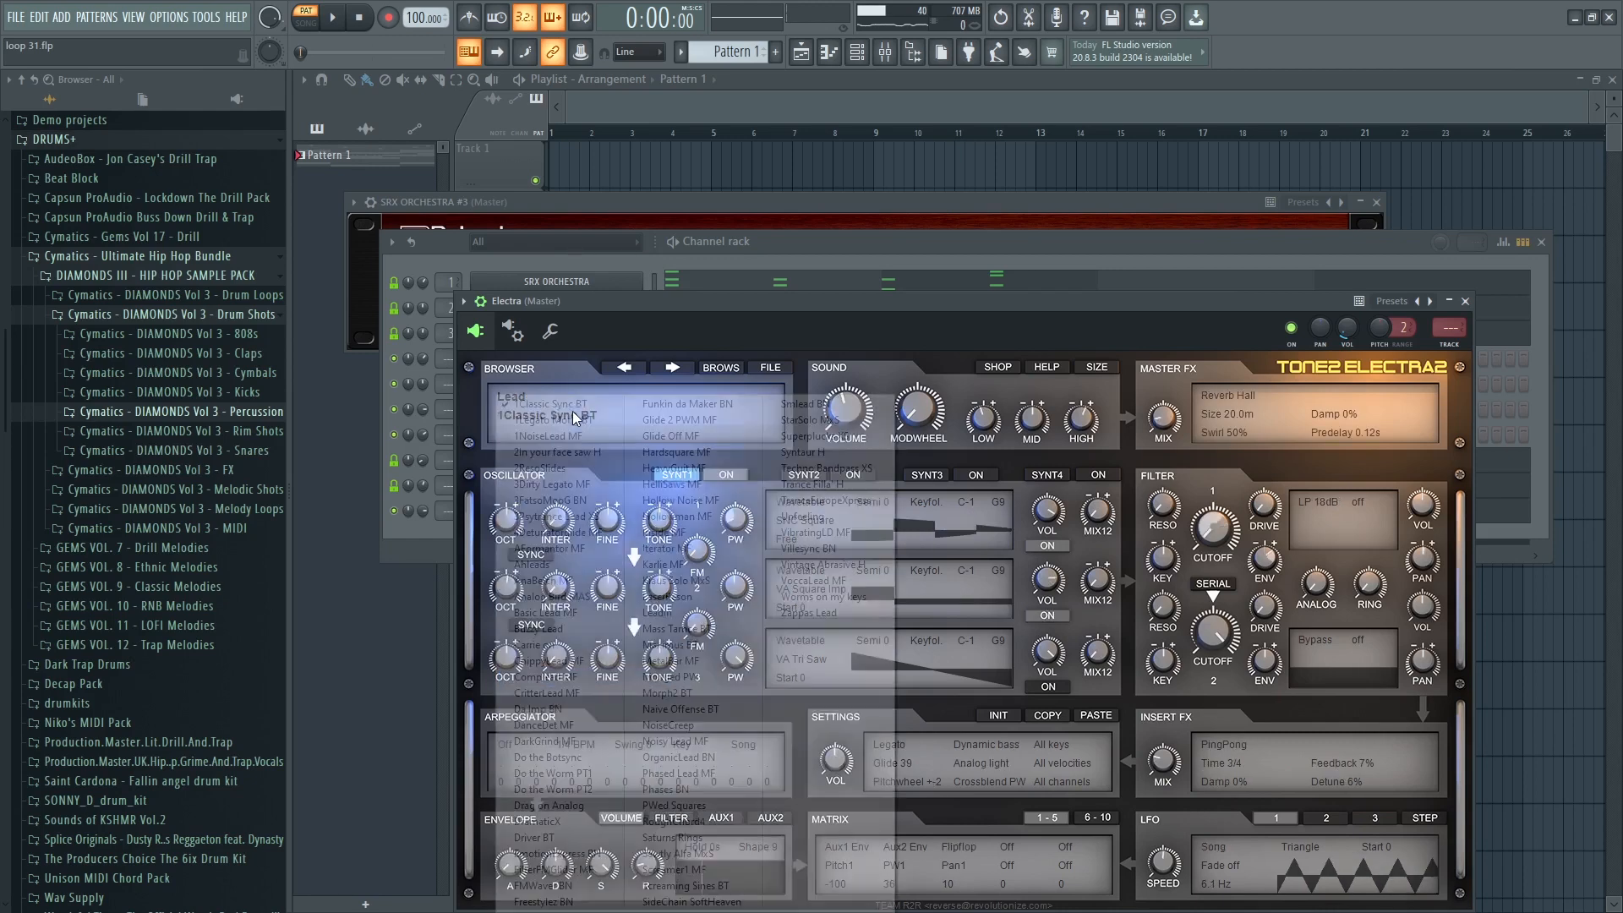
{"action": "left_click", "coordinate": [568, 524]}
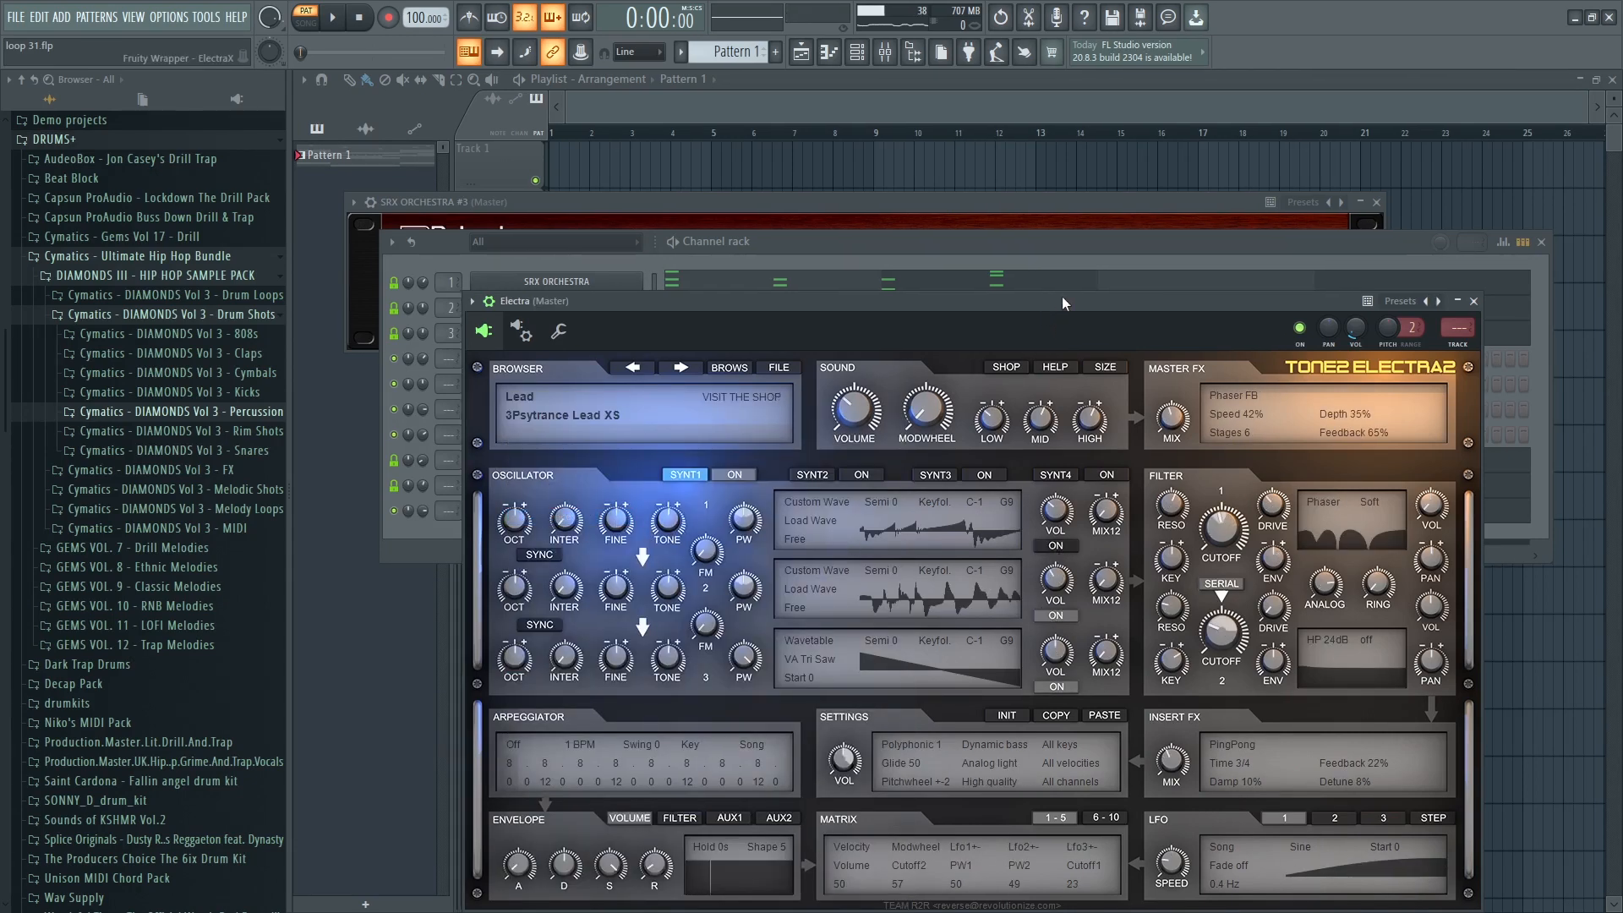
{"action": "left_click_drag", "start_coordinate": [1048, 302], "coordinate": [1093, 274]}
{"action": "key", "text": "space"}
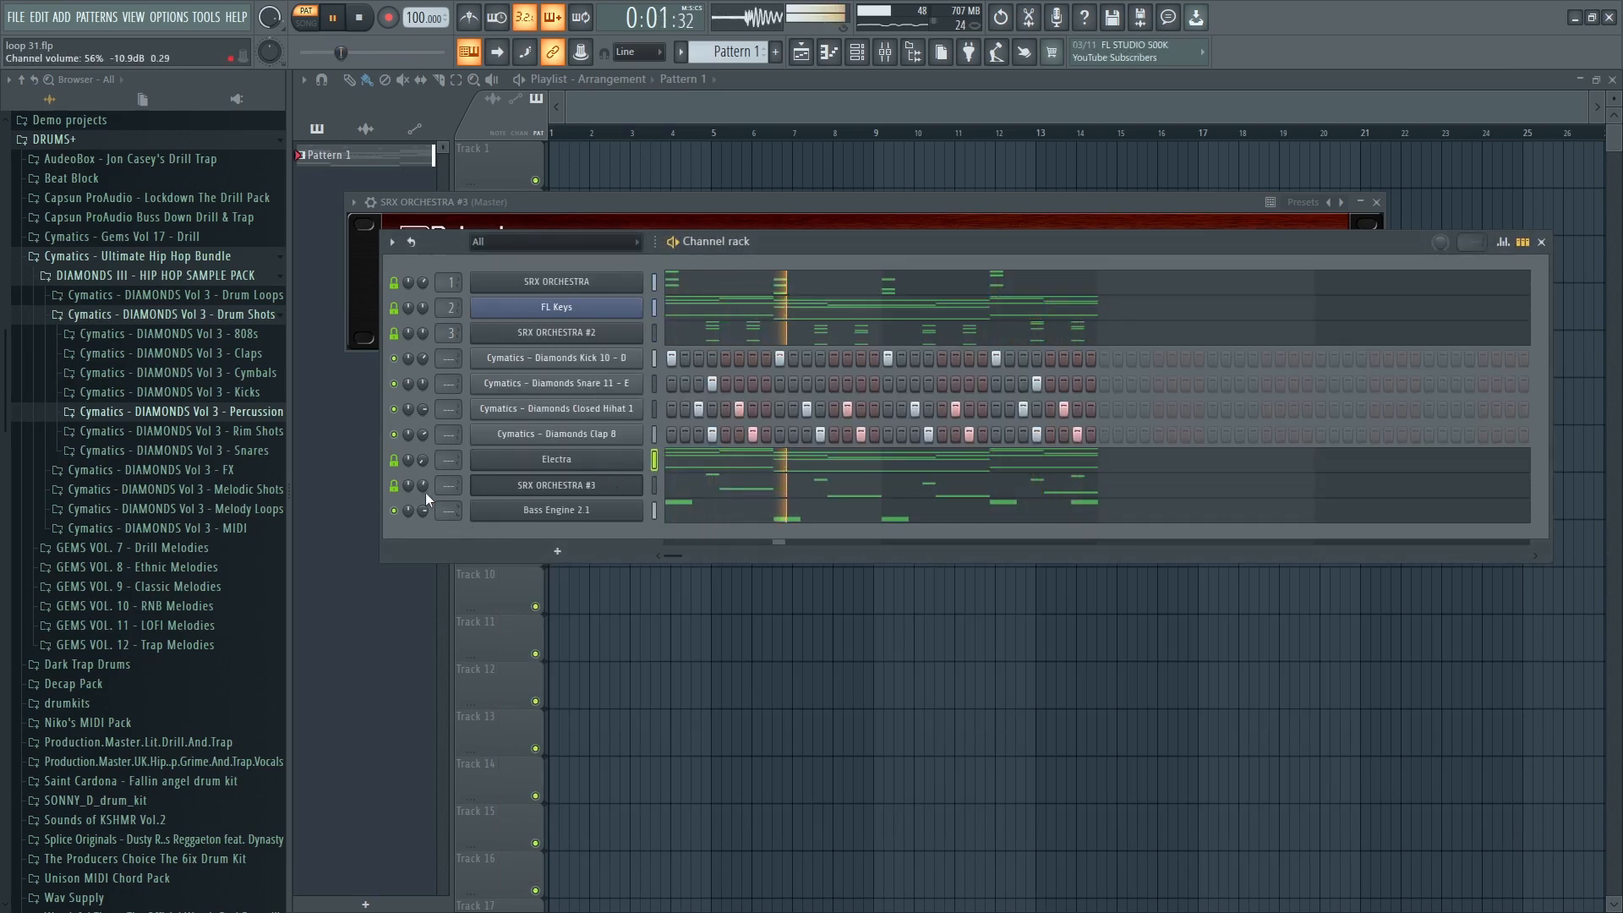
Set SRX ORCHESTRA #3's channel volume to 64%, try FL Keys at 59%, and undo the last volume change.
{"action": "left_click_drag", "start_coordinate": [424, 488], "coordinate": [424, 470]}
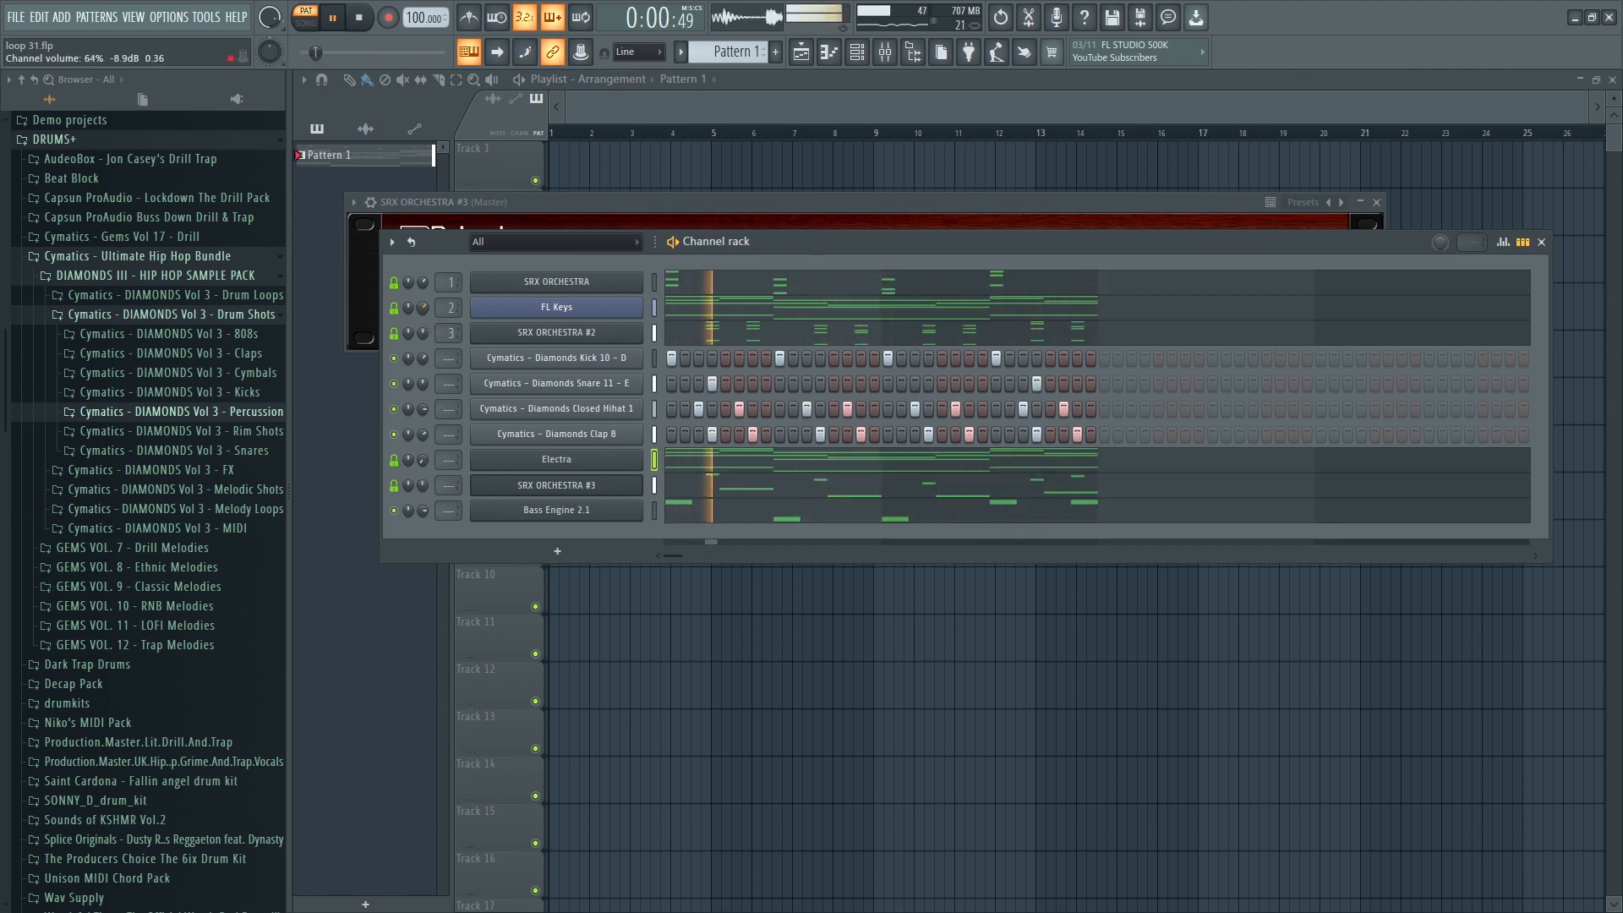
{"action": "mouse_move", "coordinate": [426, 307]}
{"action": "left_mouse_down"}
{"action": "mouse_move", "coordinate": [426, 294]}
{"action": "mouse_move", "coordinate": [425, 307]}
{"action": "left_mouse_up"}
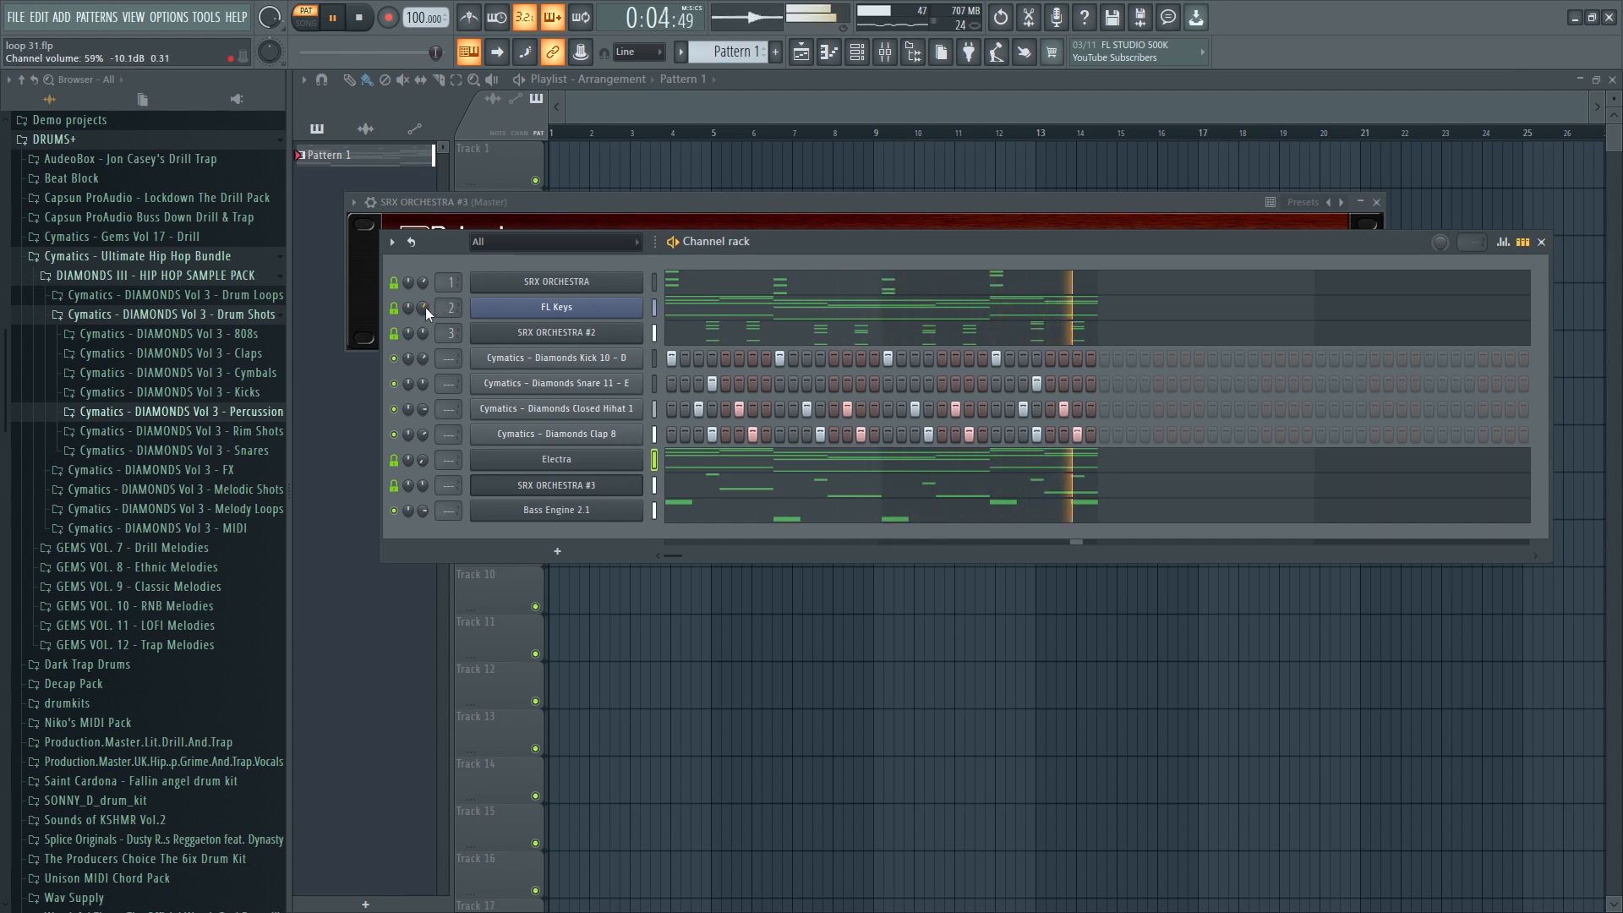
{"action": "key", "text": "ctrl+z"}
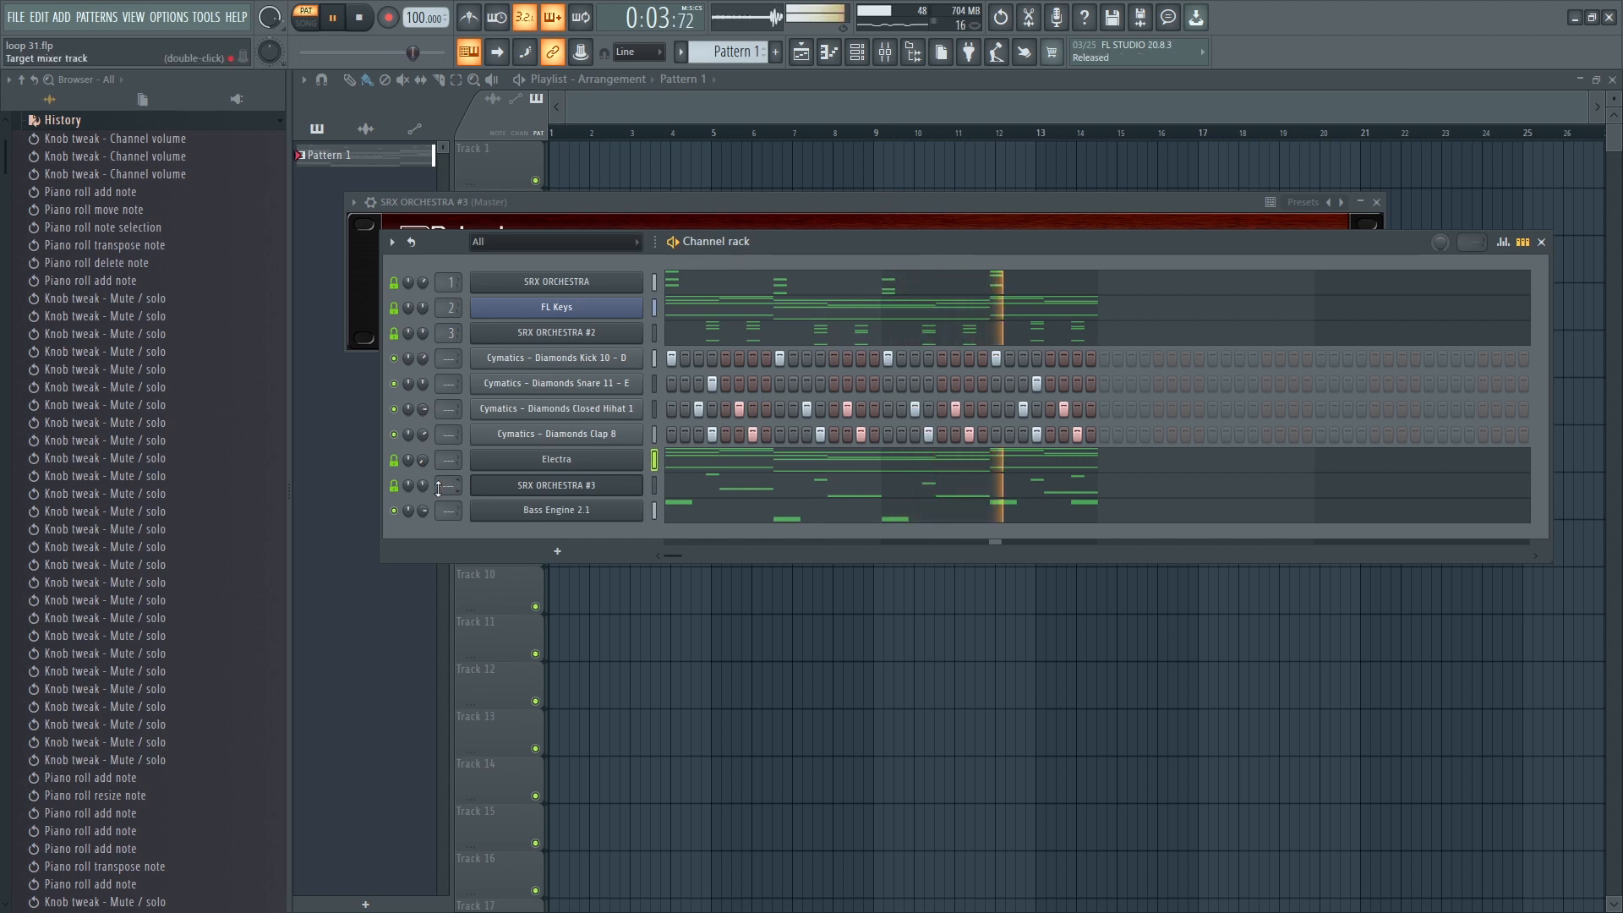
Move the channel rack higher, replay the pattern from the start to check the balance, and stop playback.
{"action": "left_click_drag", "start_coordinate": [762, 241], "coordinate": [769, 212]}
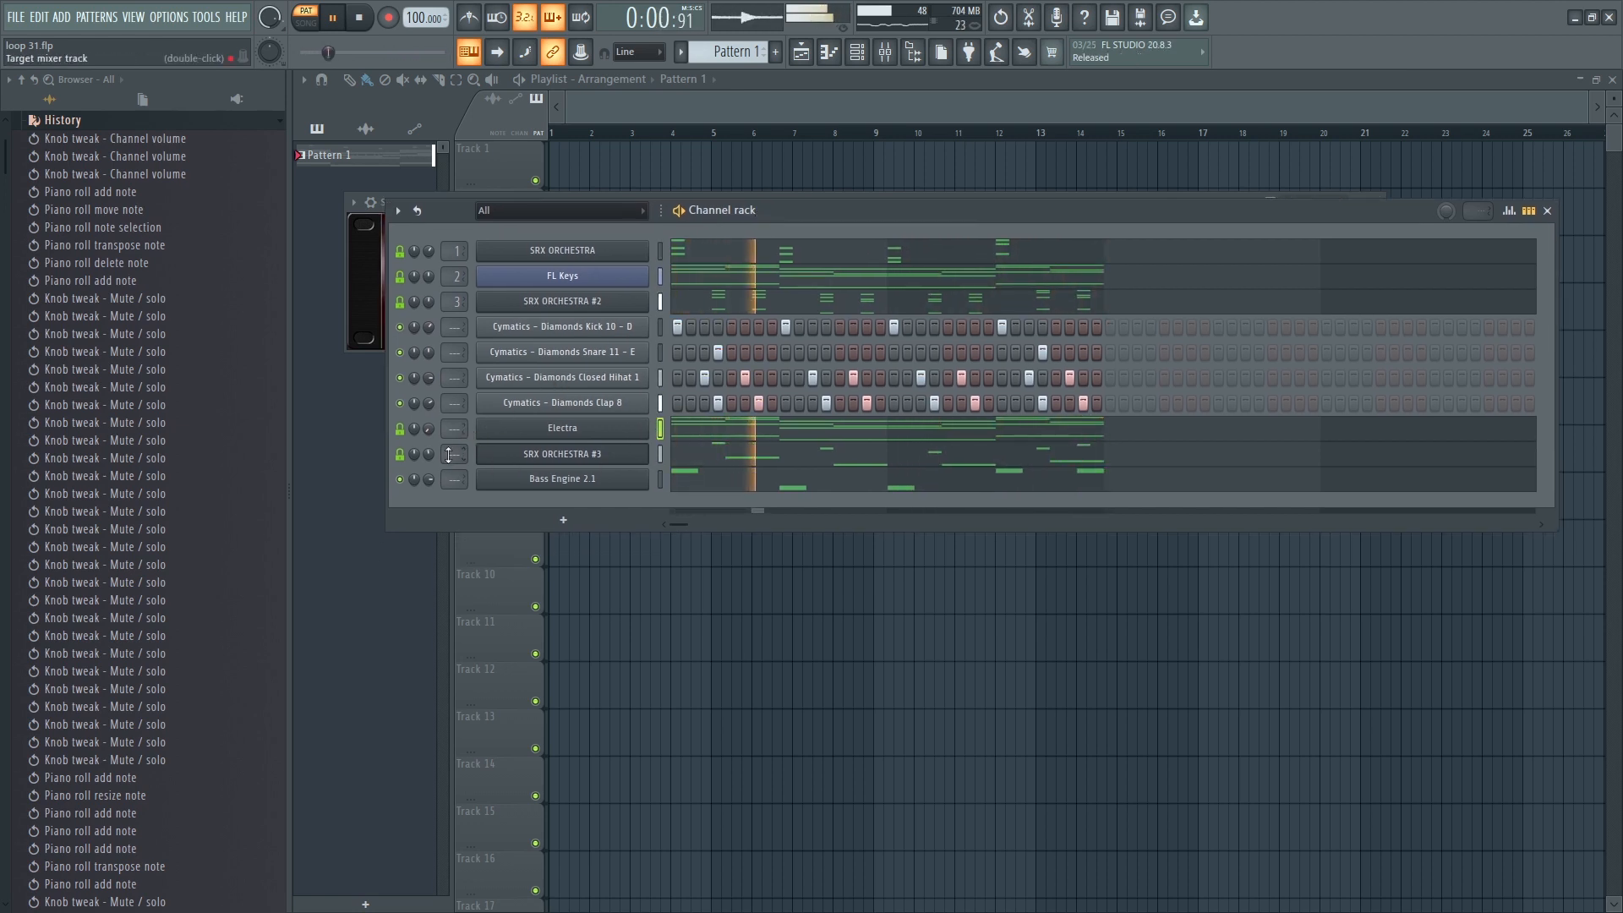
{"action": "key", "text": "space"}
{"action": "key", "text": "space"}
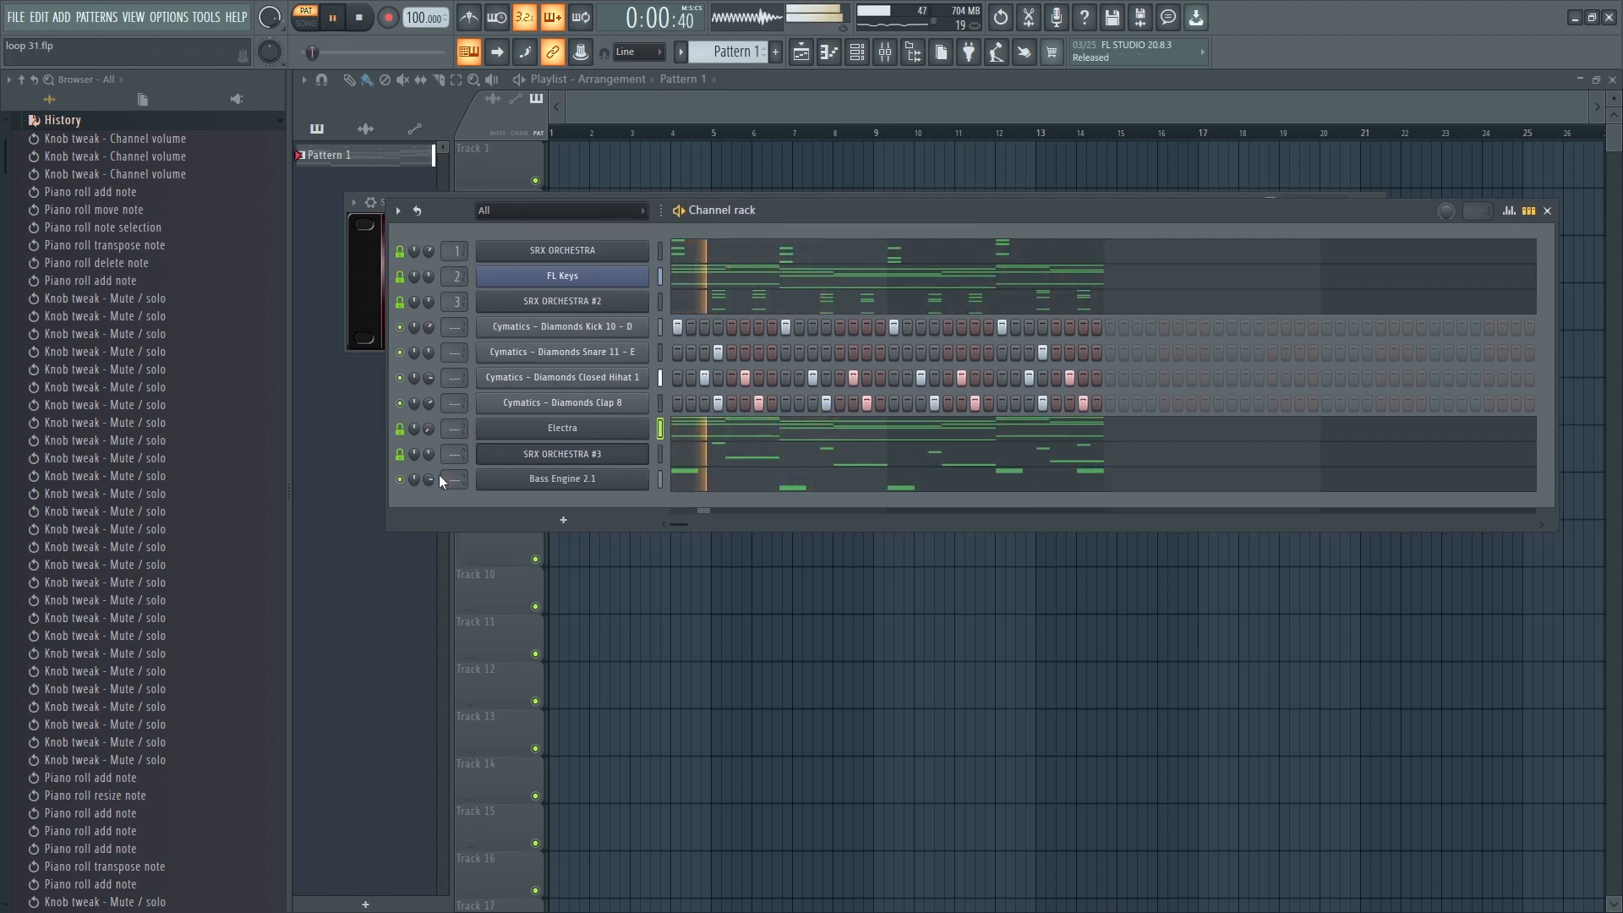
{"action": "key", "text": "space"}
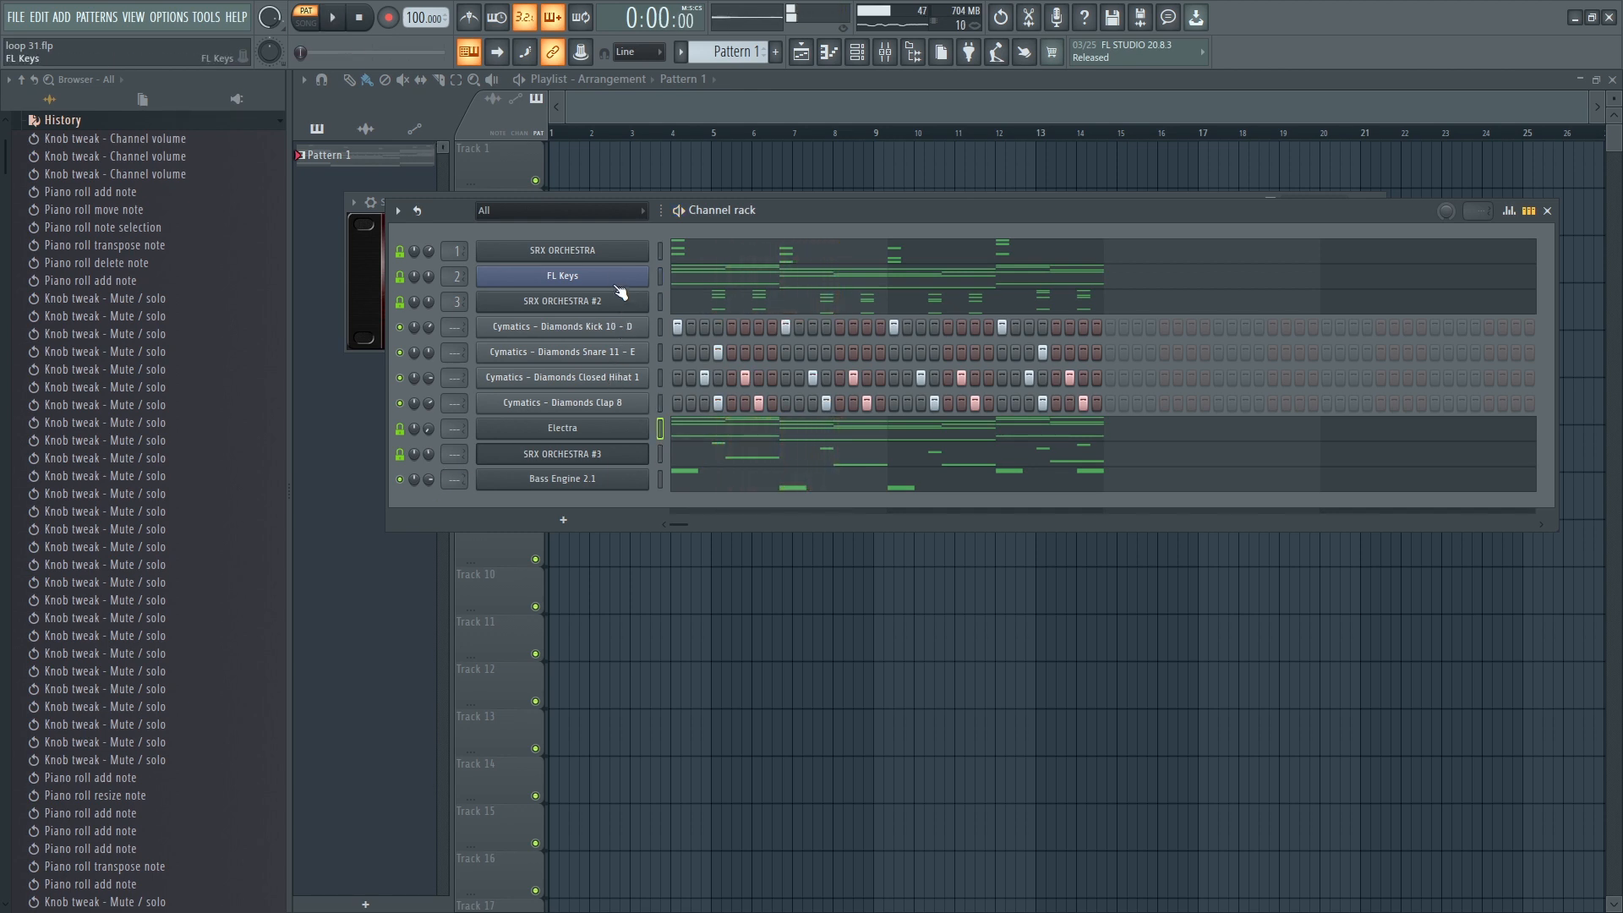
Copy the FL Keys channel's notes and add a second FL Keys instrument, placing its window below the channel rack.
{"action": "right_click", "coordinate": [606, 273]}
{"action": "left_click", "coordinate": [564, 520]}
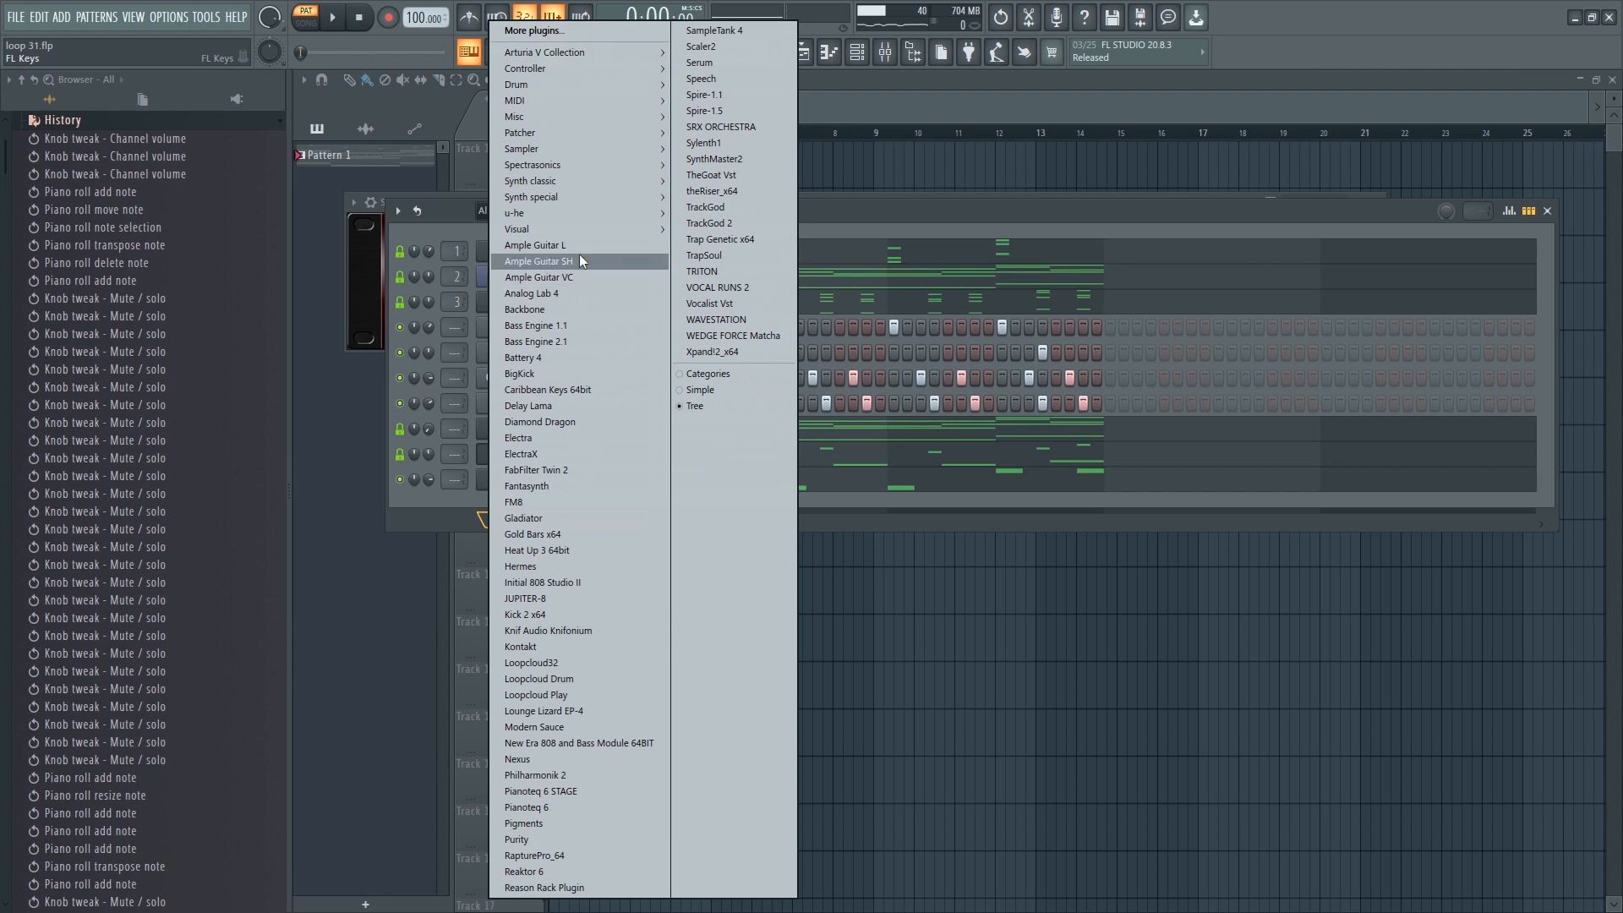
{"action": "mouse_move", "coordinate": [598, 155]}
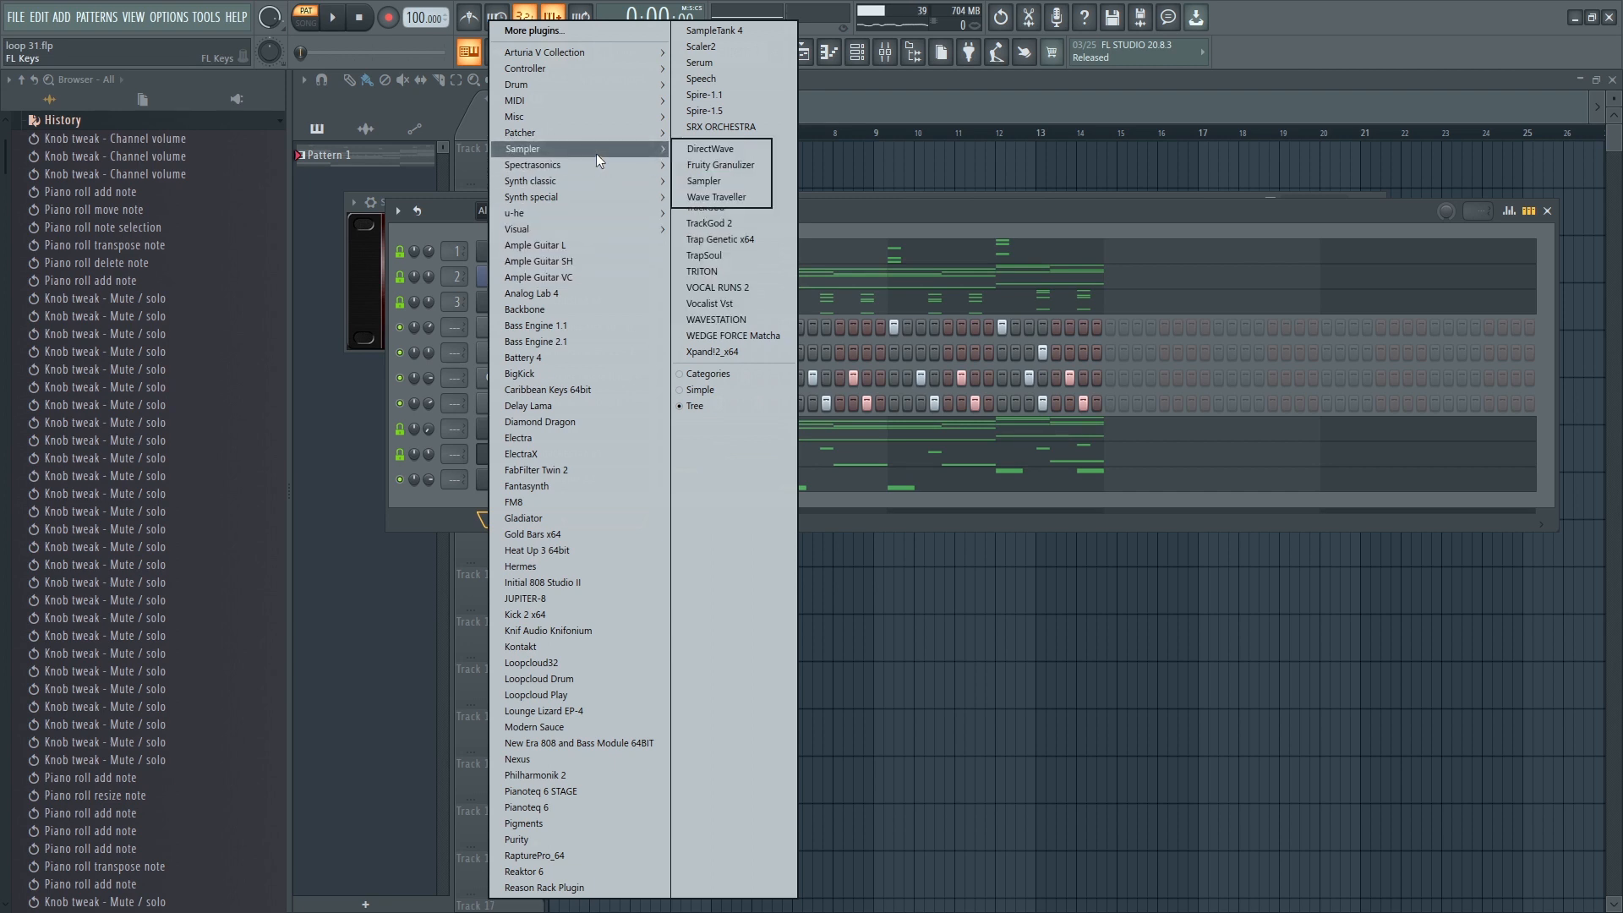
{"action": "mouse_move", "coordinate": [613, 118]}
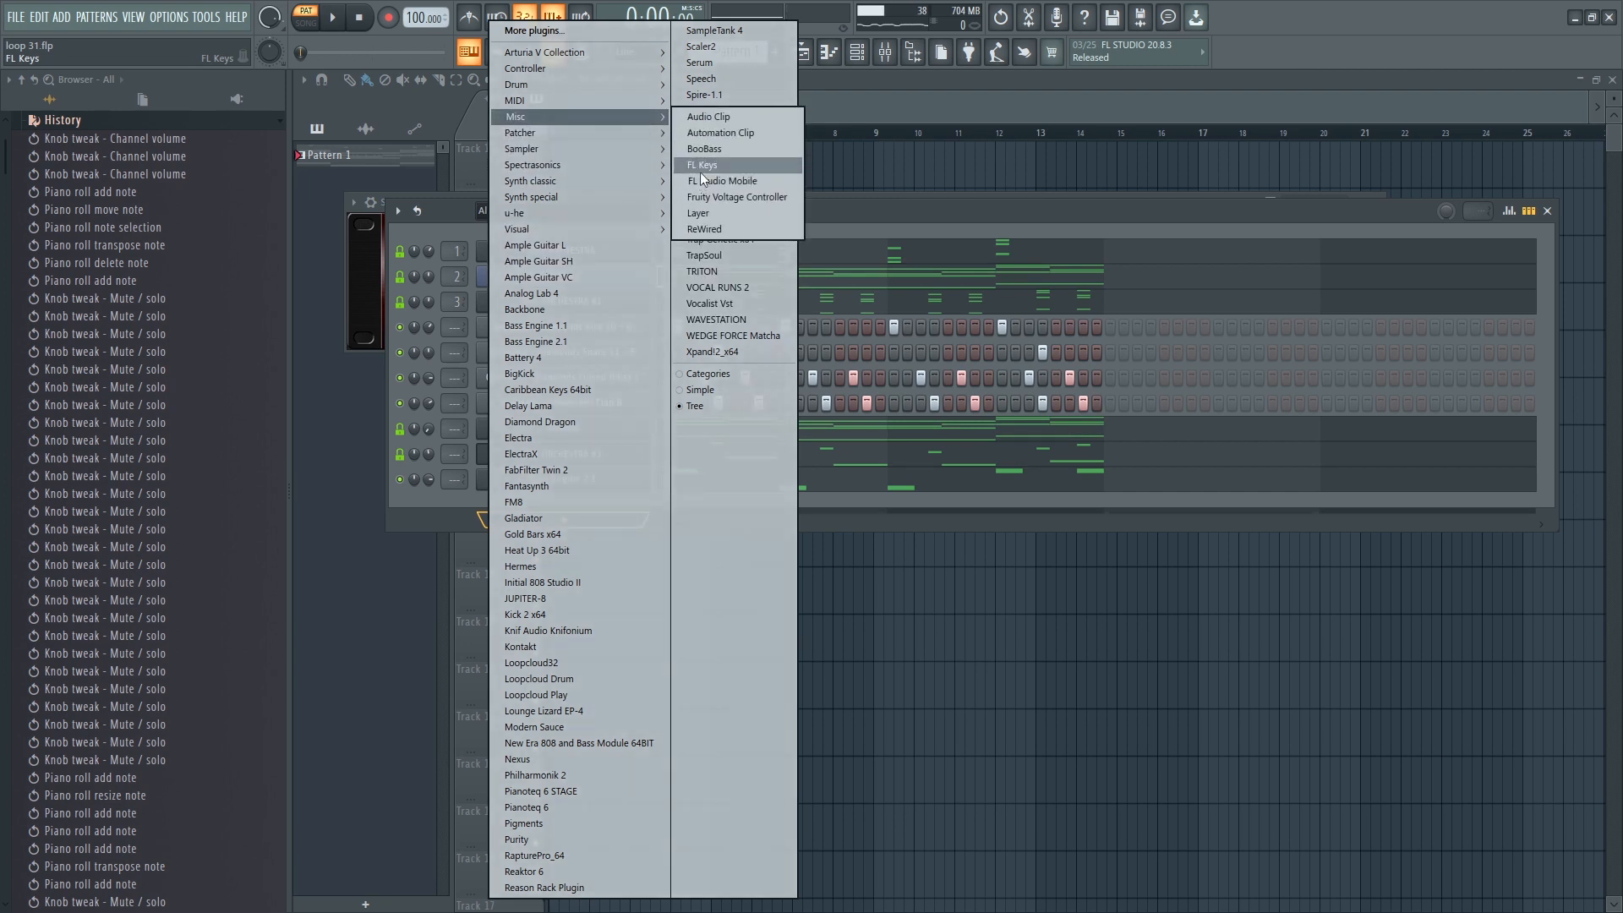
{"action": "left_click", "coordinate": [701, 165]}
{"action": "left_click_drag", "start_coordinate": [617, 241], "coordinate": [613, 550]}
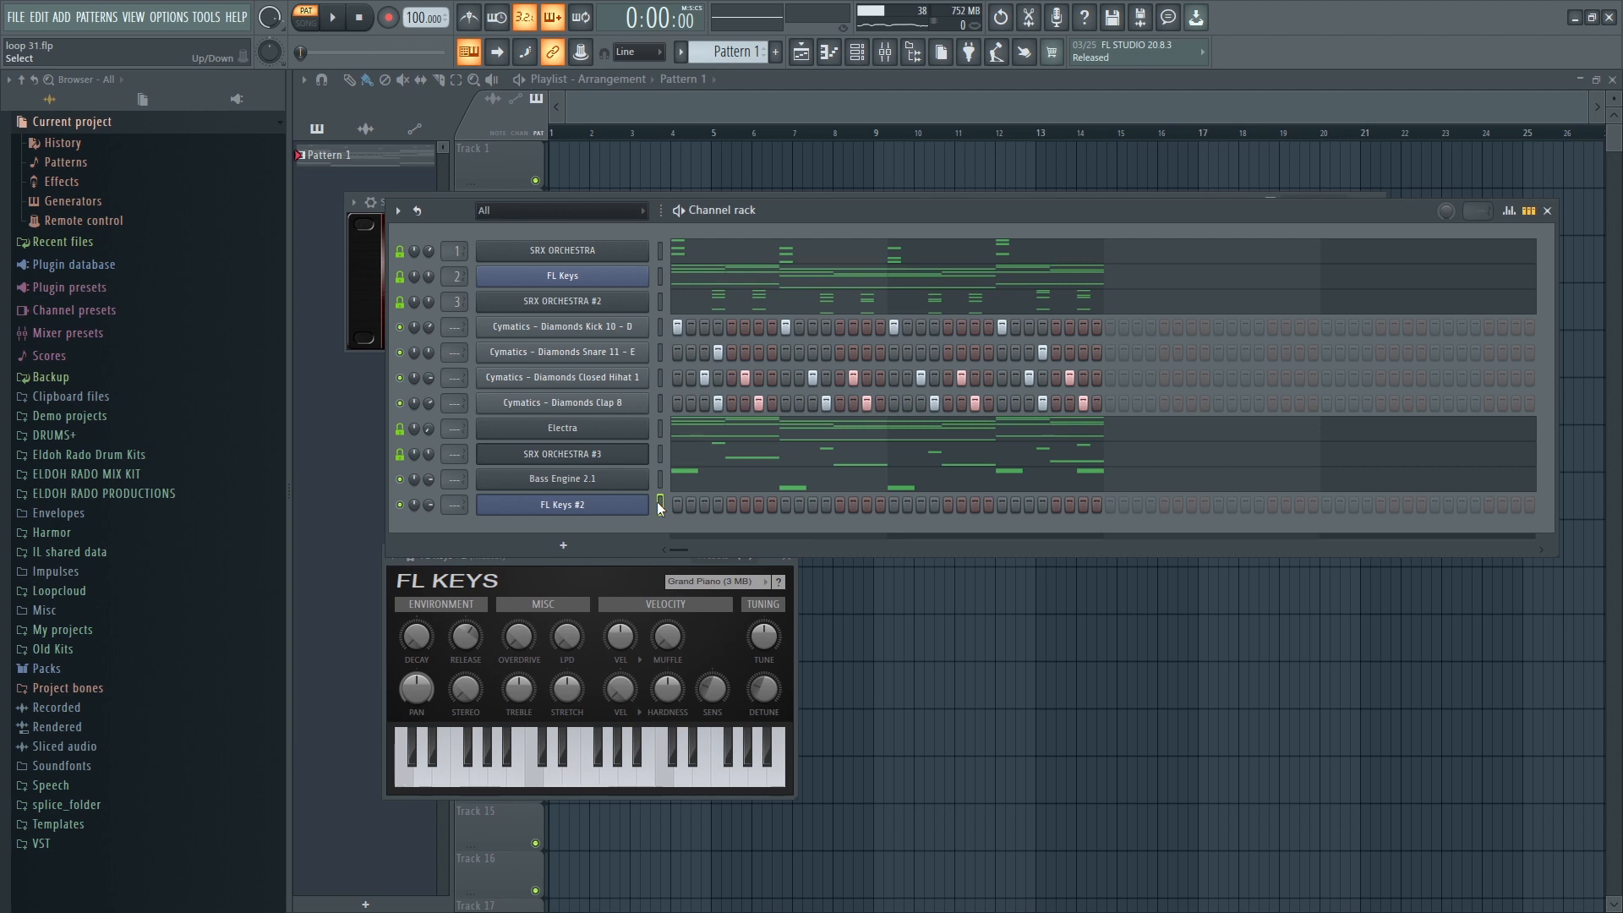
Move the FL Keys #2 channel up to just below SRX ORCHESTRA #2 and route it to mixer insert 4.
{"action": "key", "text": "alt+Up"}
{"action": "key", "text": "alt+Up"}
{"action": "key", "text": "alt+Up"}
{"action": "key", "text": "alt+Up"}
{"action": "key", "text": "alt+Up"}
{"action": "key", "text": "alt+Up"}
{"action": "key", "text": "alt+Up"}
{"action": "key", "text": "alt+Up"}
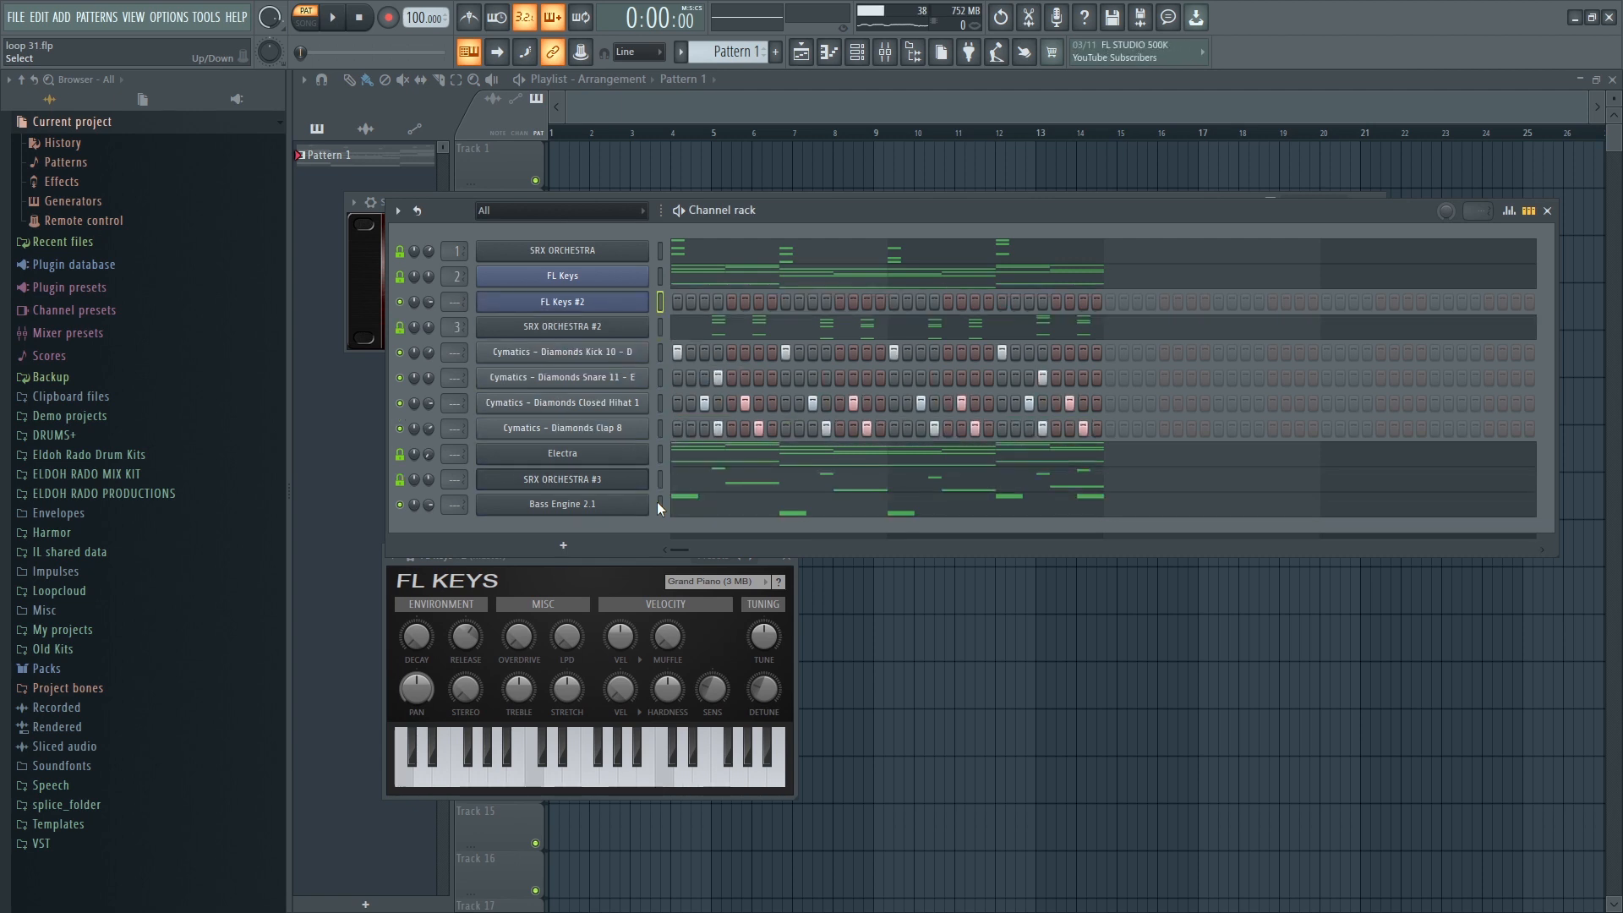
{"action": "key", "text": "alt+Down"}
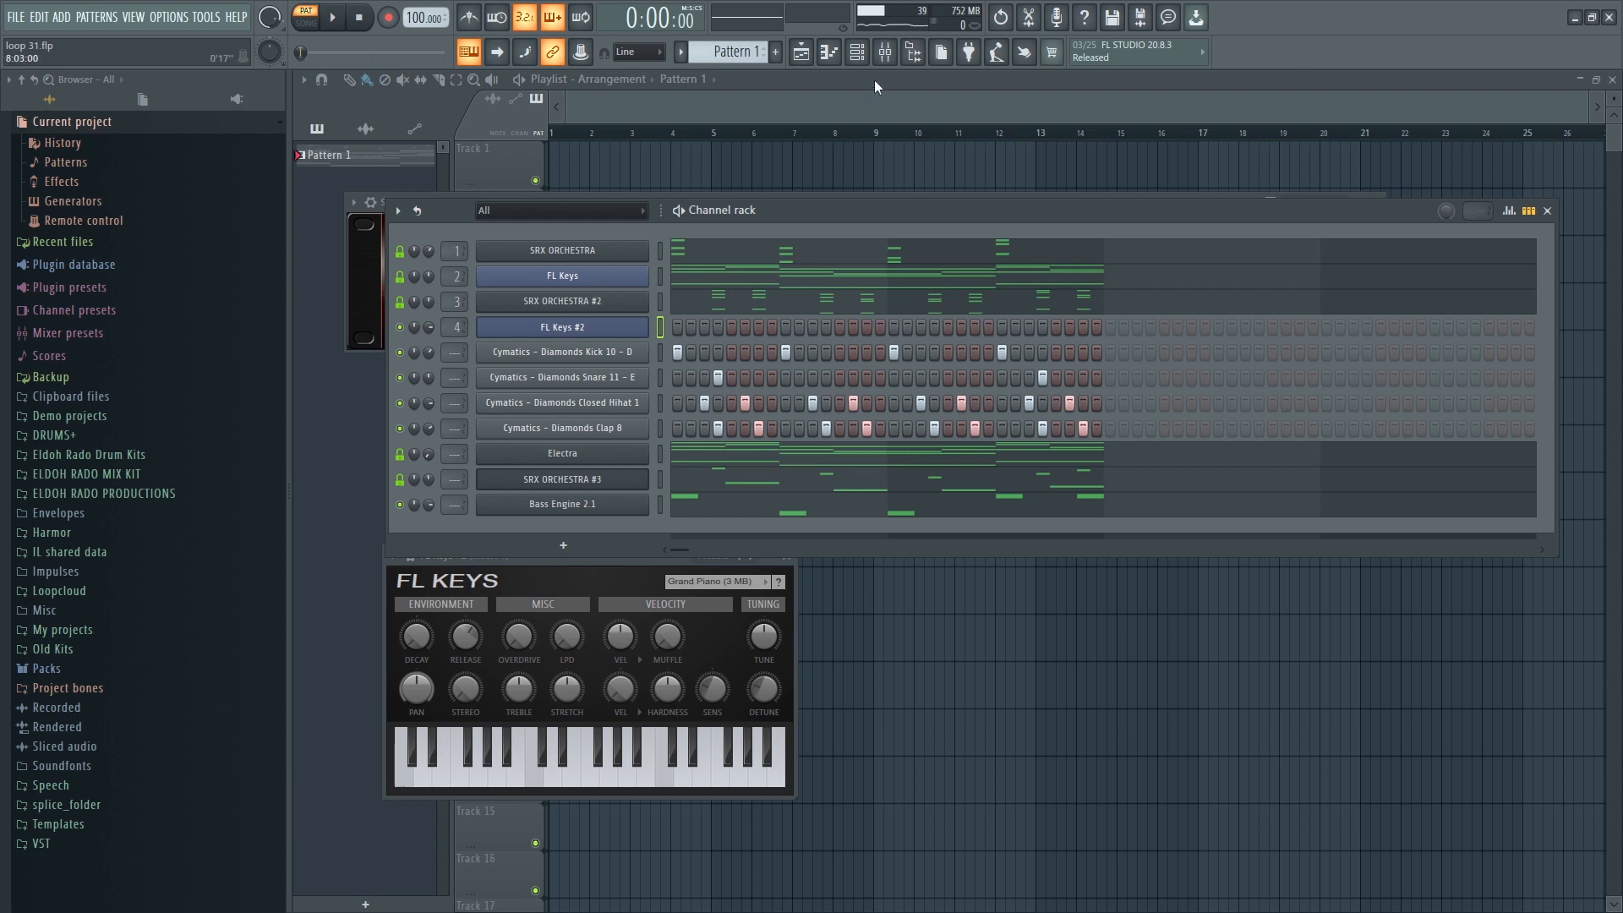
Load the Drip effect into slot 1 of mixer insert 4, choose its DROP preset, and move its window aside.
{"action": "left_click", "coordinate": [885, 51]}
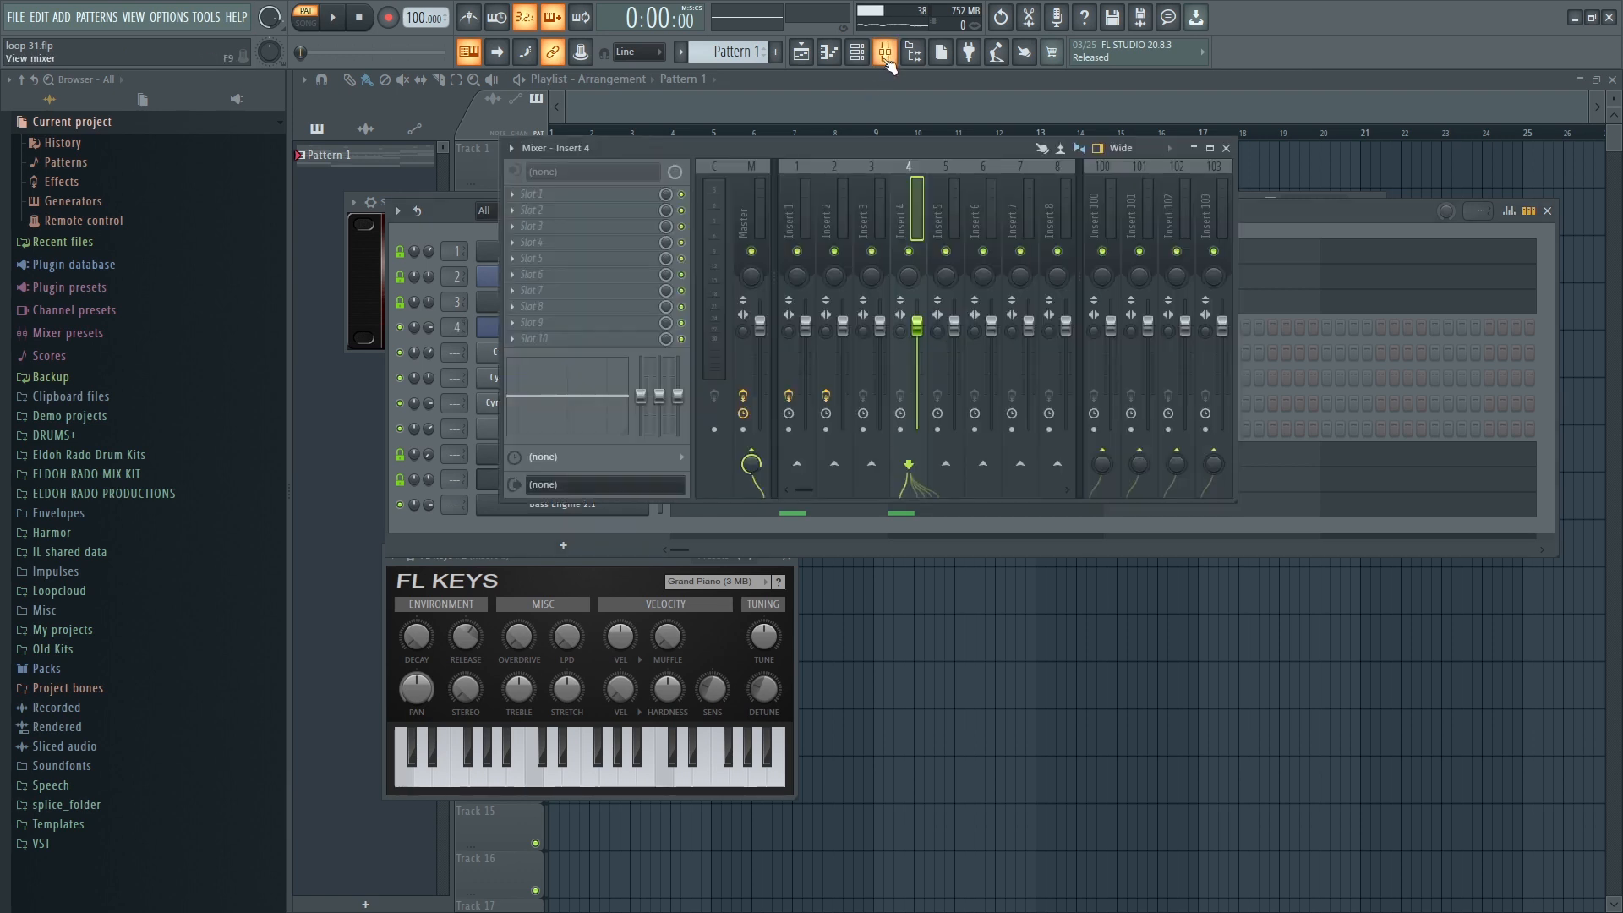
{"action": "left_click", "coordinate": [572, 201]}
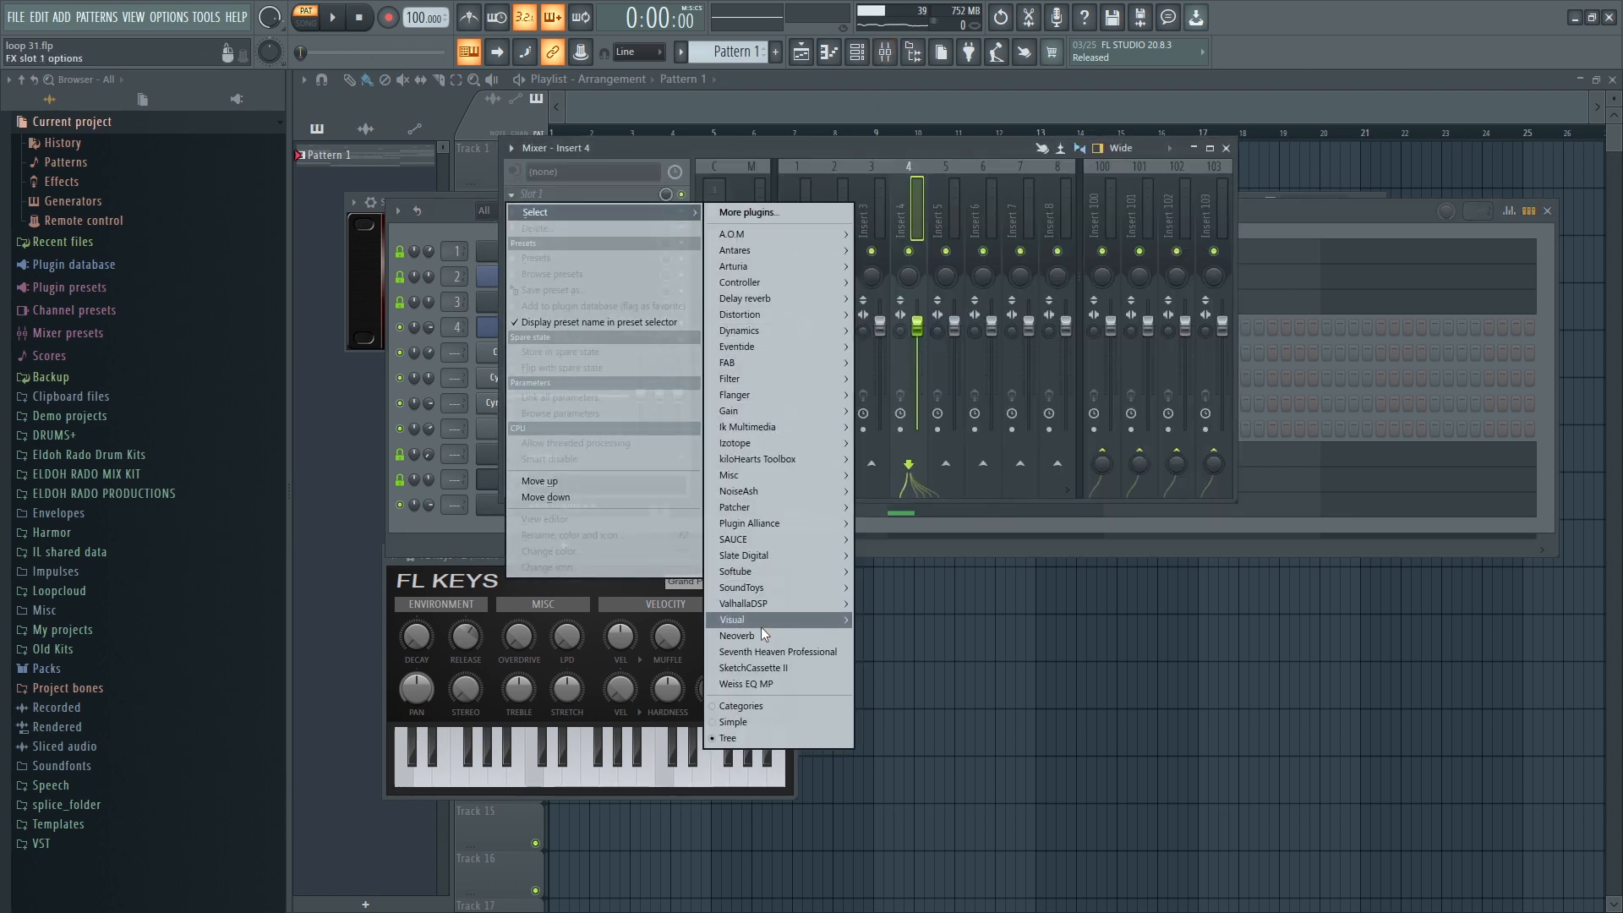
{"action": "mouse_move", "coordinate": [761, 627]}
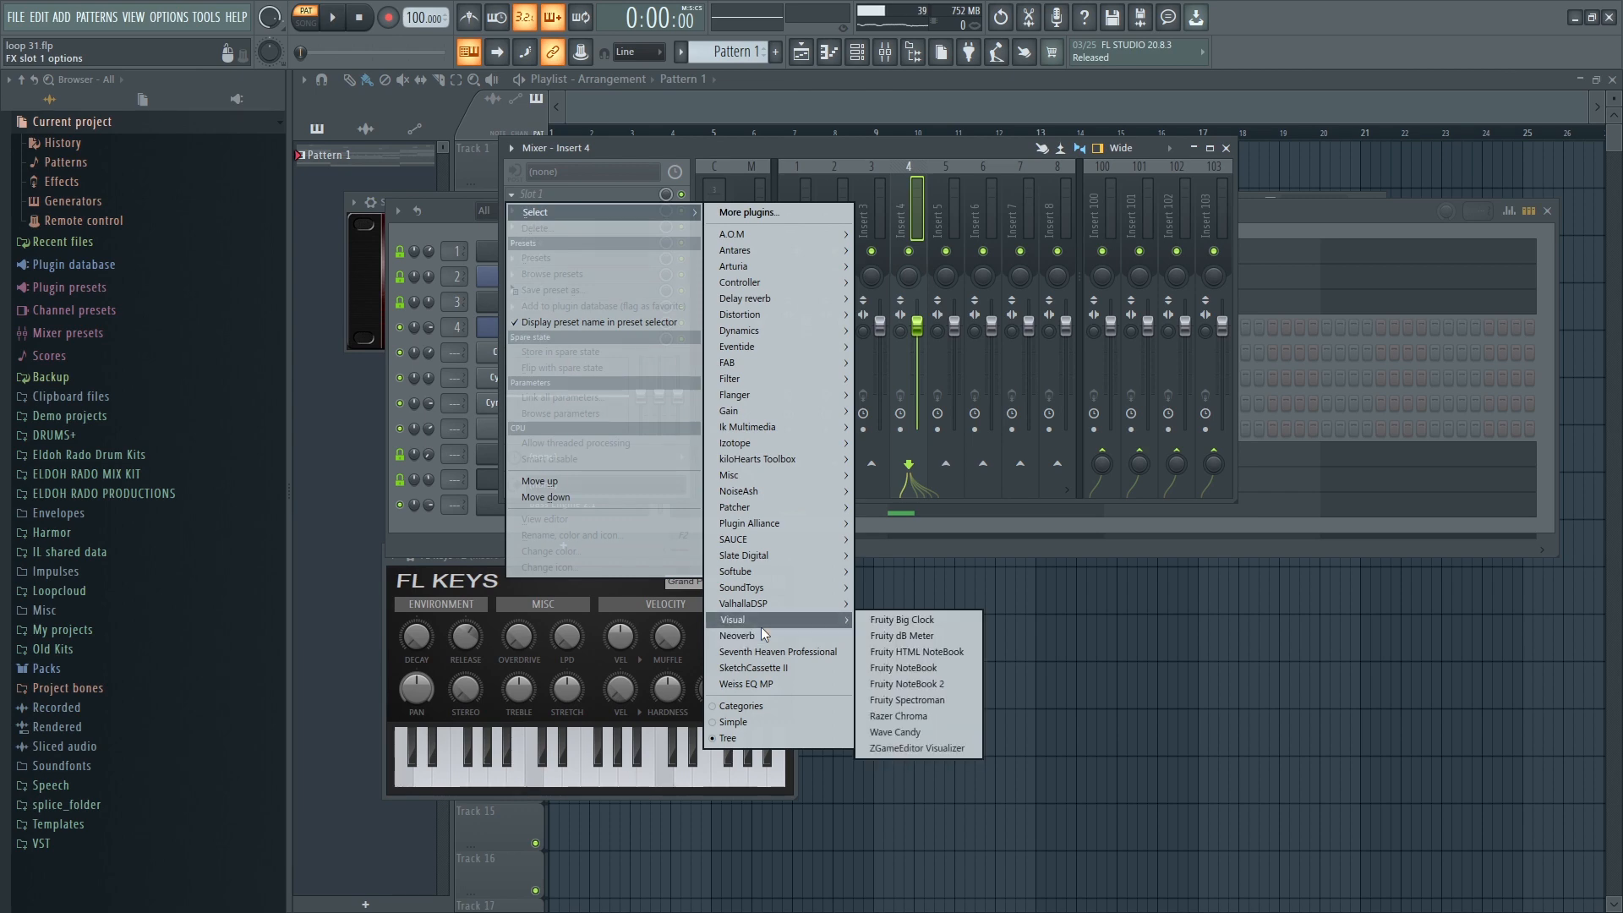
{"action": "mouse_move", "coordinate": [779, 539]}
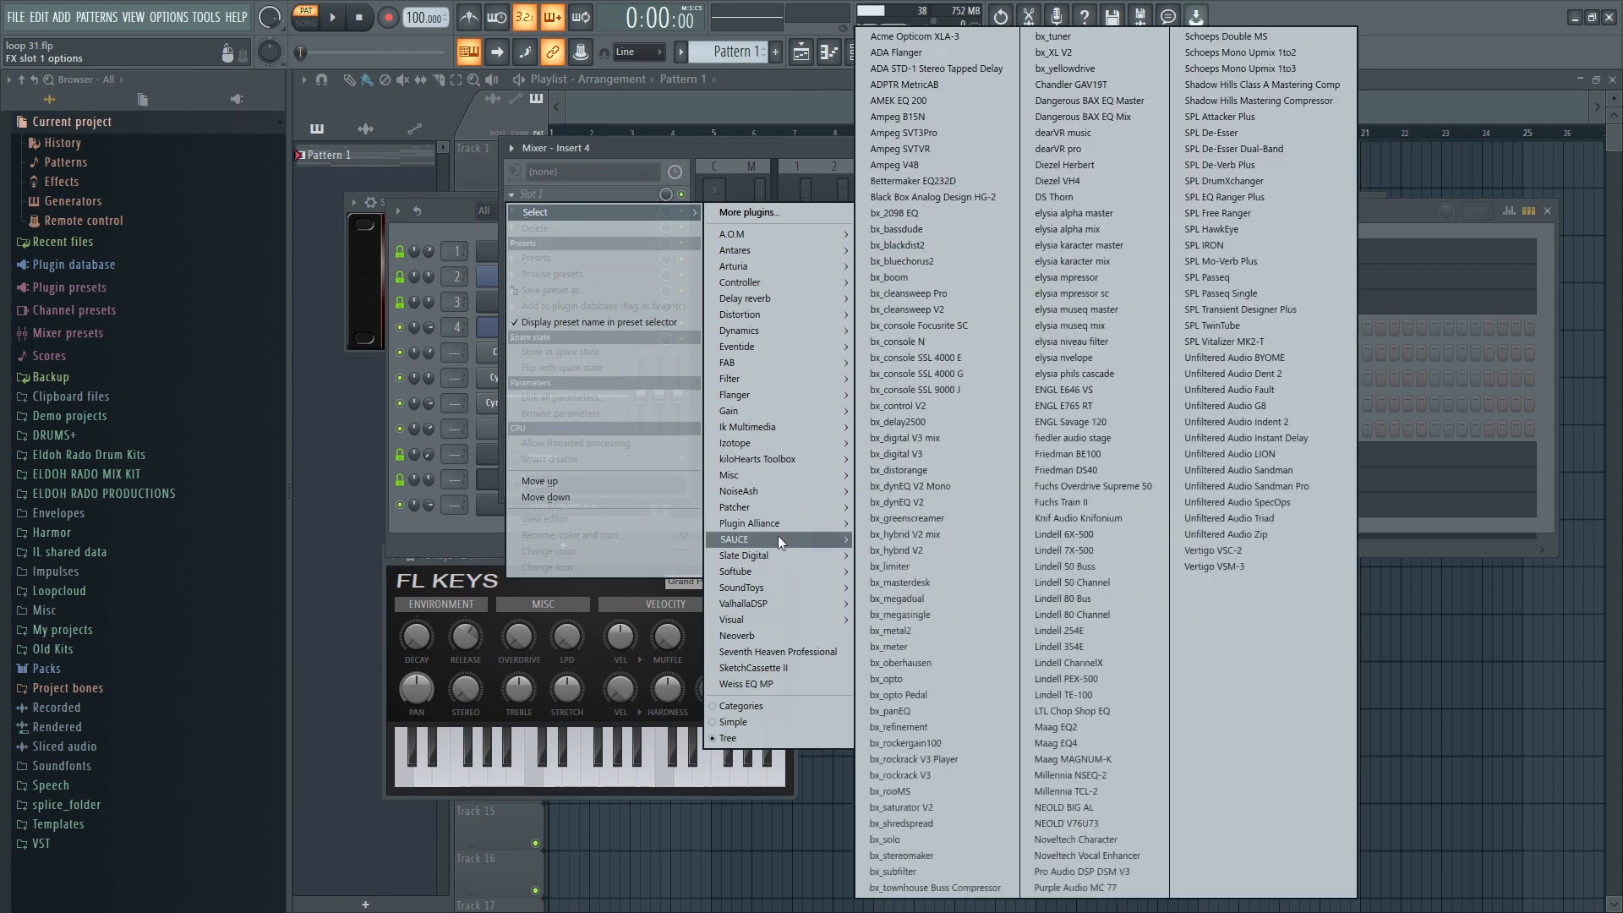
{"action": "left_click", "coordinate": [919, 499]}
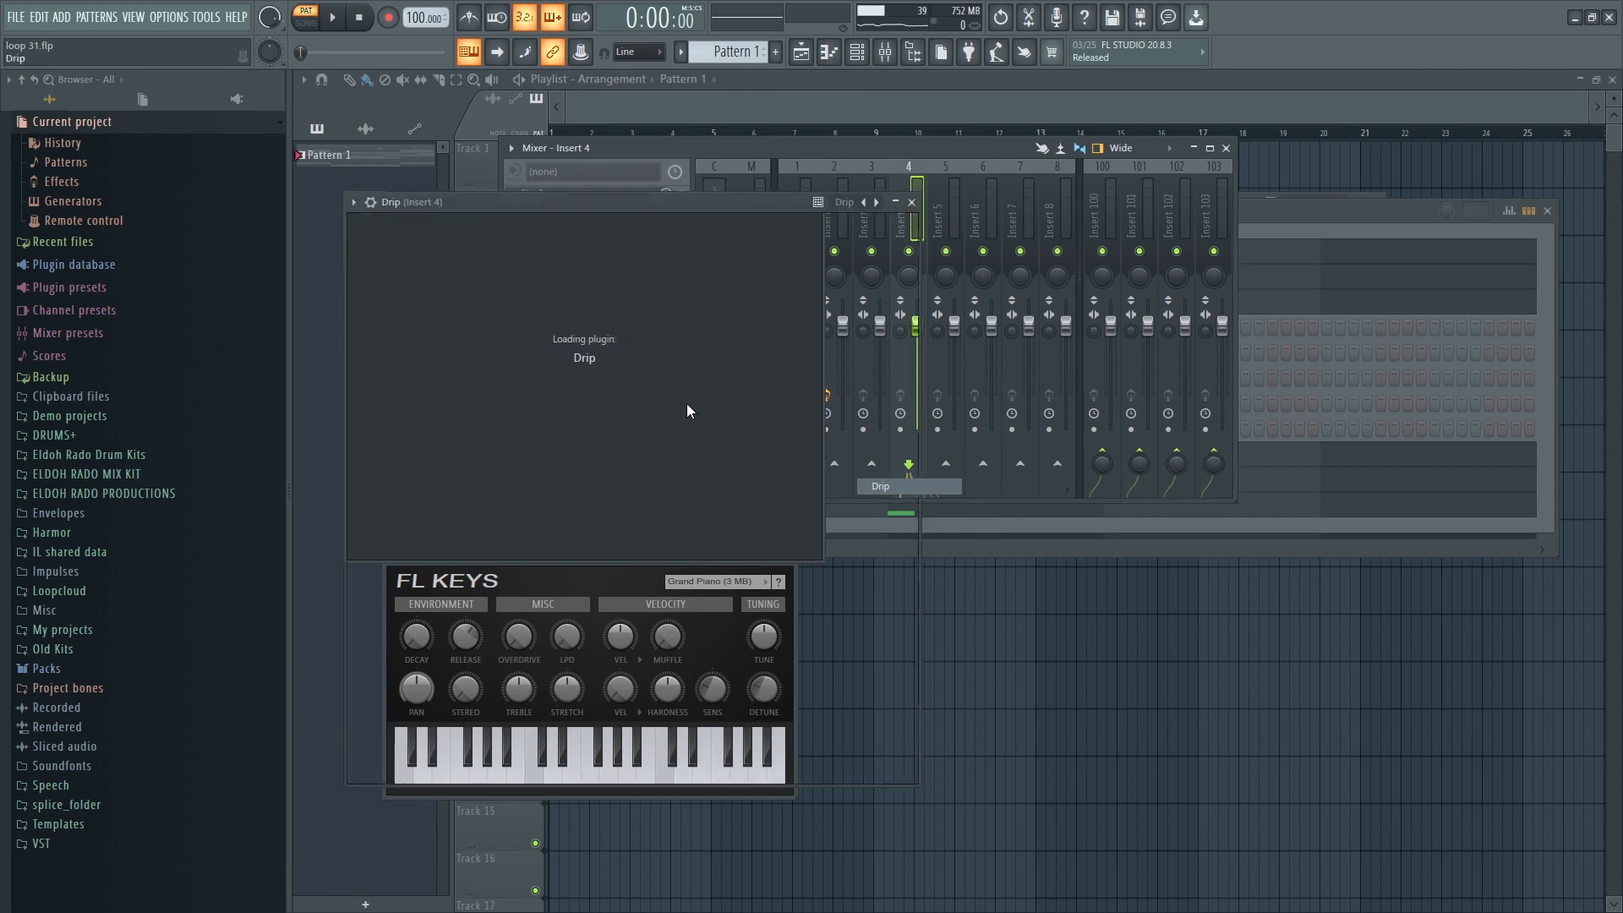
{"action": "left_click", "coordinate": [636, 263]}
{"action": "left_click", "coordinate": [554, 474]}
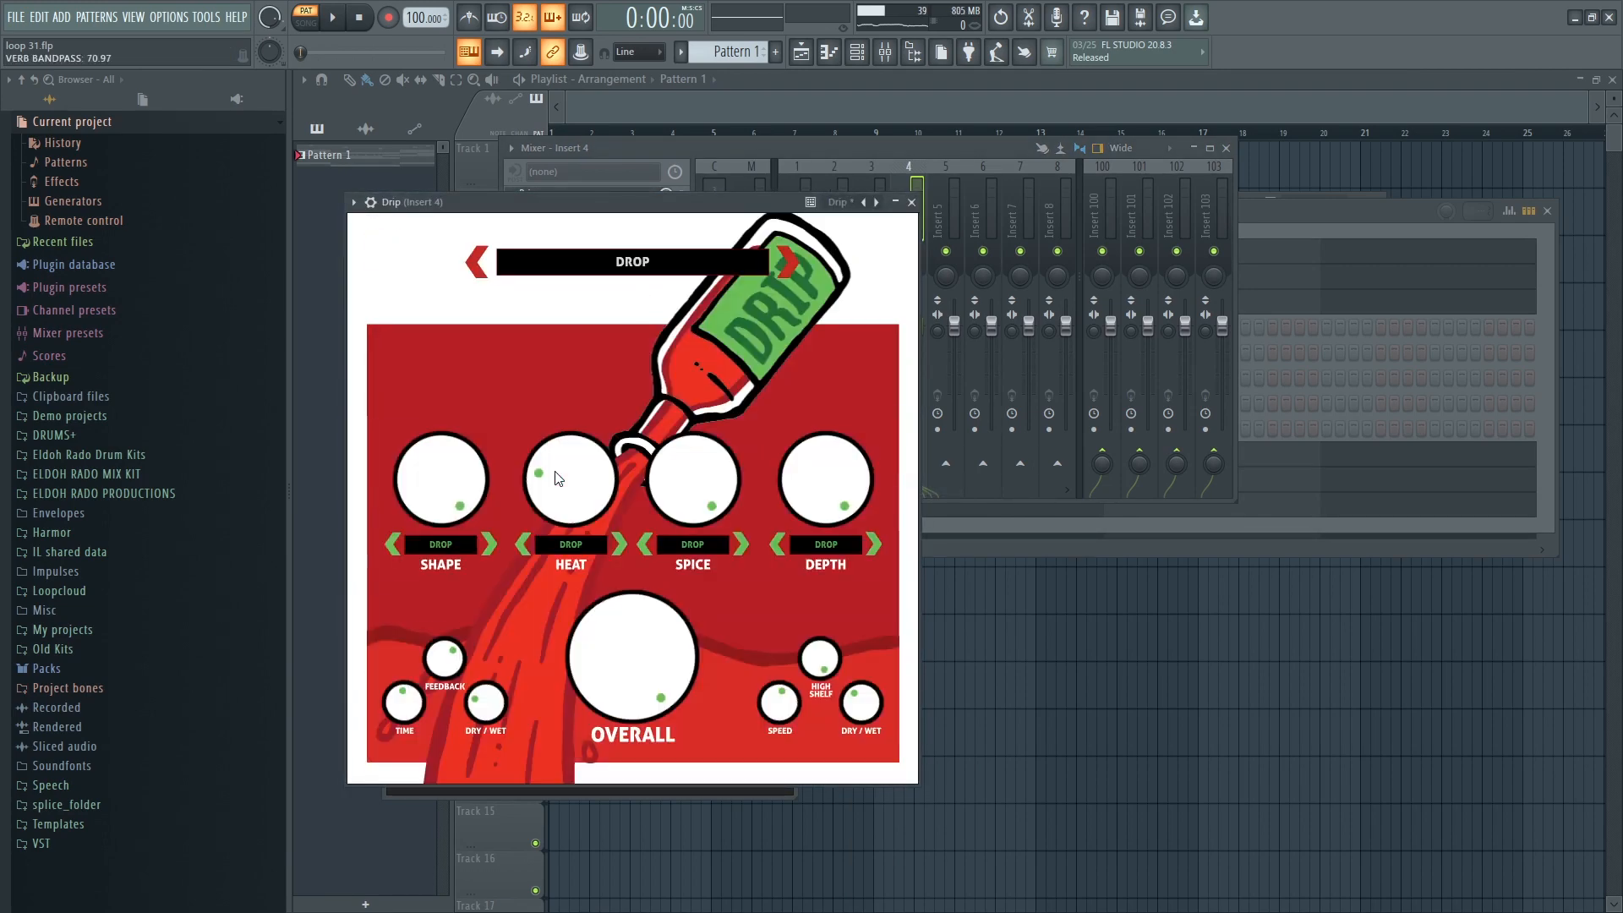
{"action": "left_click_drag", "start_coordinate": [761, 209], "coordinate": [1090, 393]}
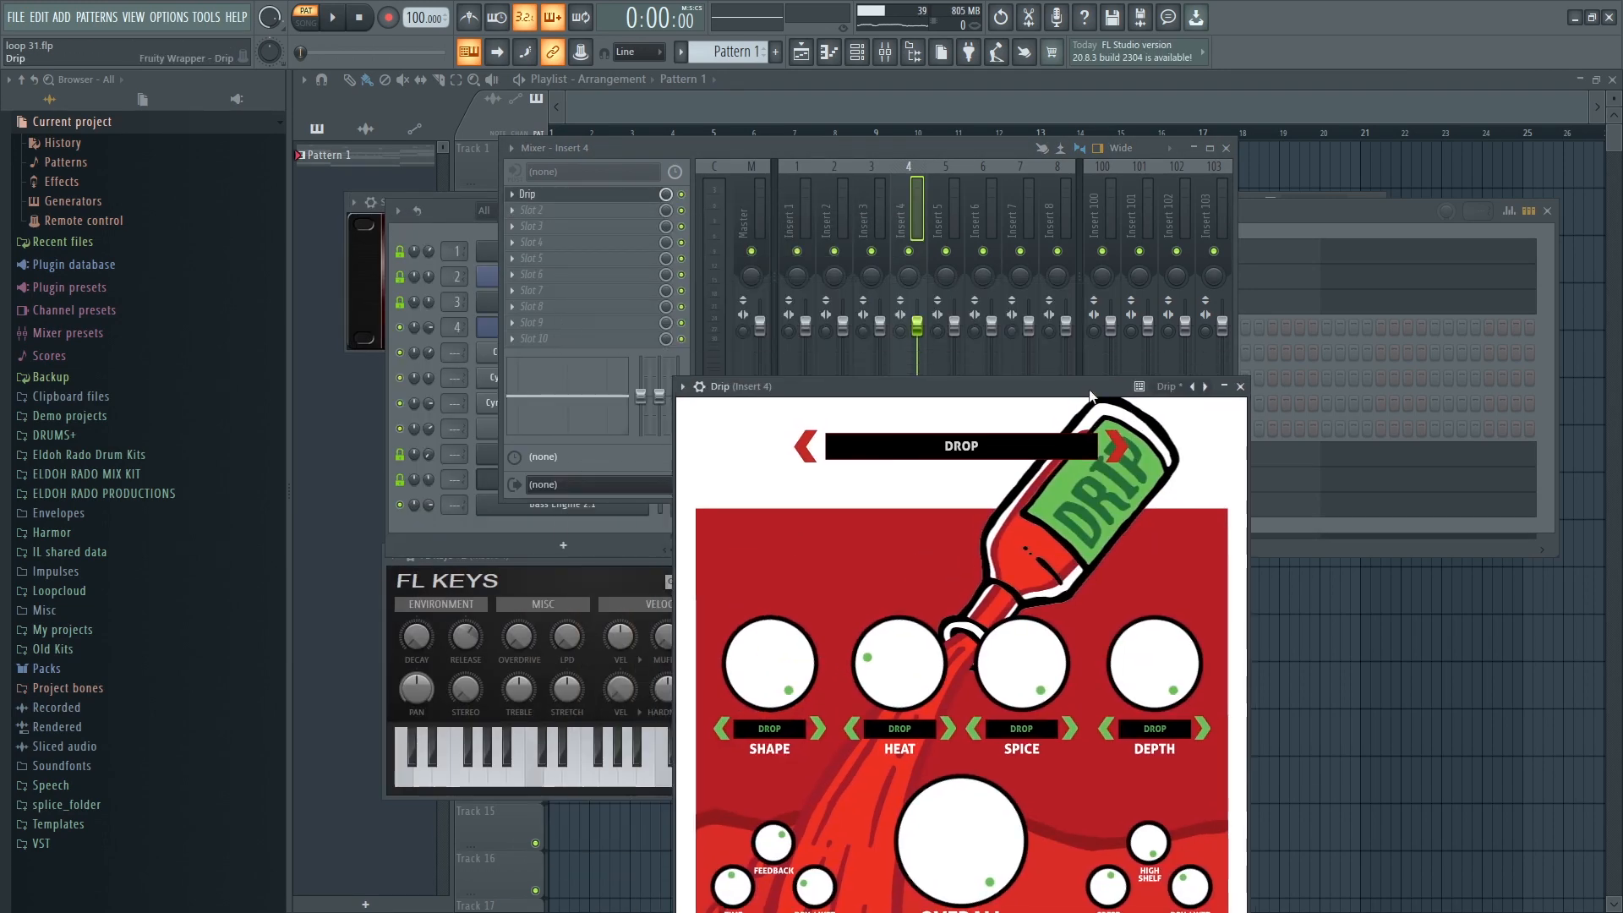
Paste the copied notes into FL Keys #2, solo that channel to silence the drums and bass, and start playback.
{"action": "left_click", "coordinate": [1310, 206]}
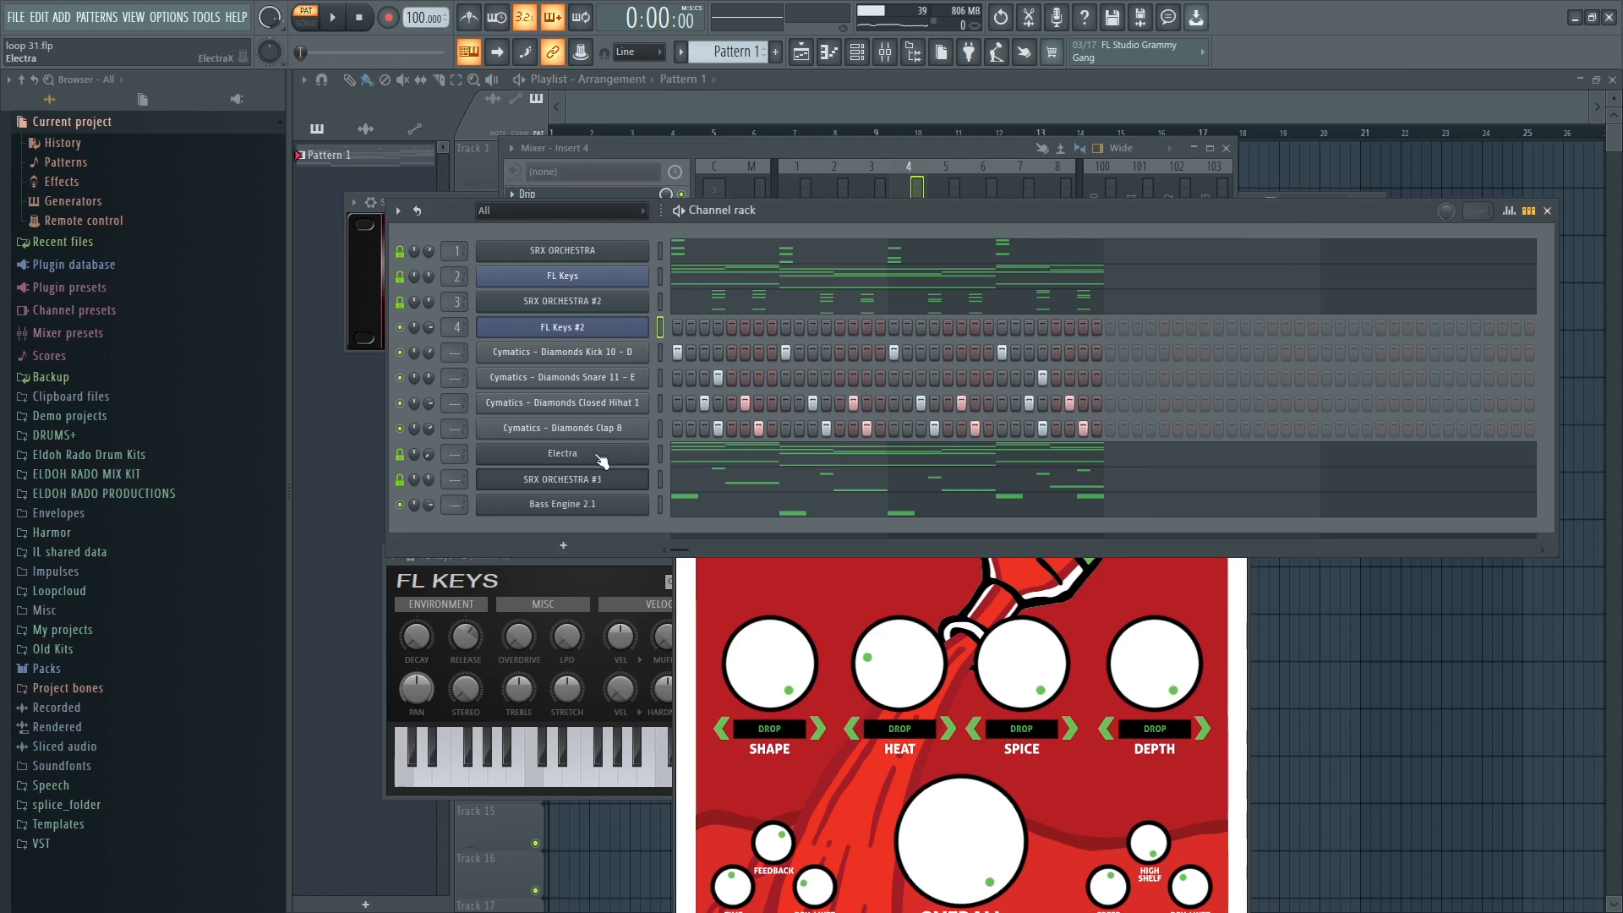
{"action": "right_click", "coordinate": [622, 338]}
{"action": "left_click", "coordinate": [846, 362]}
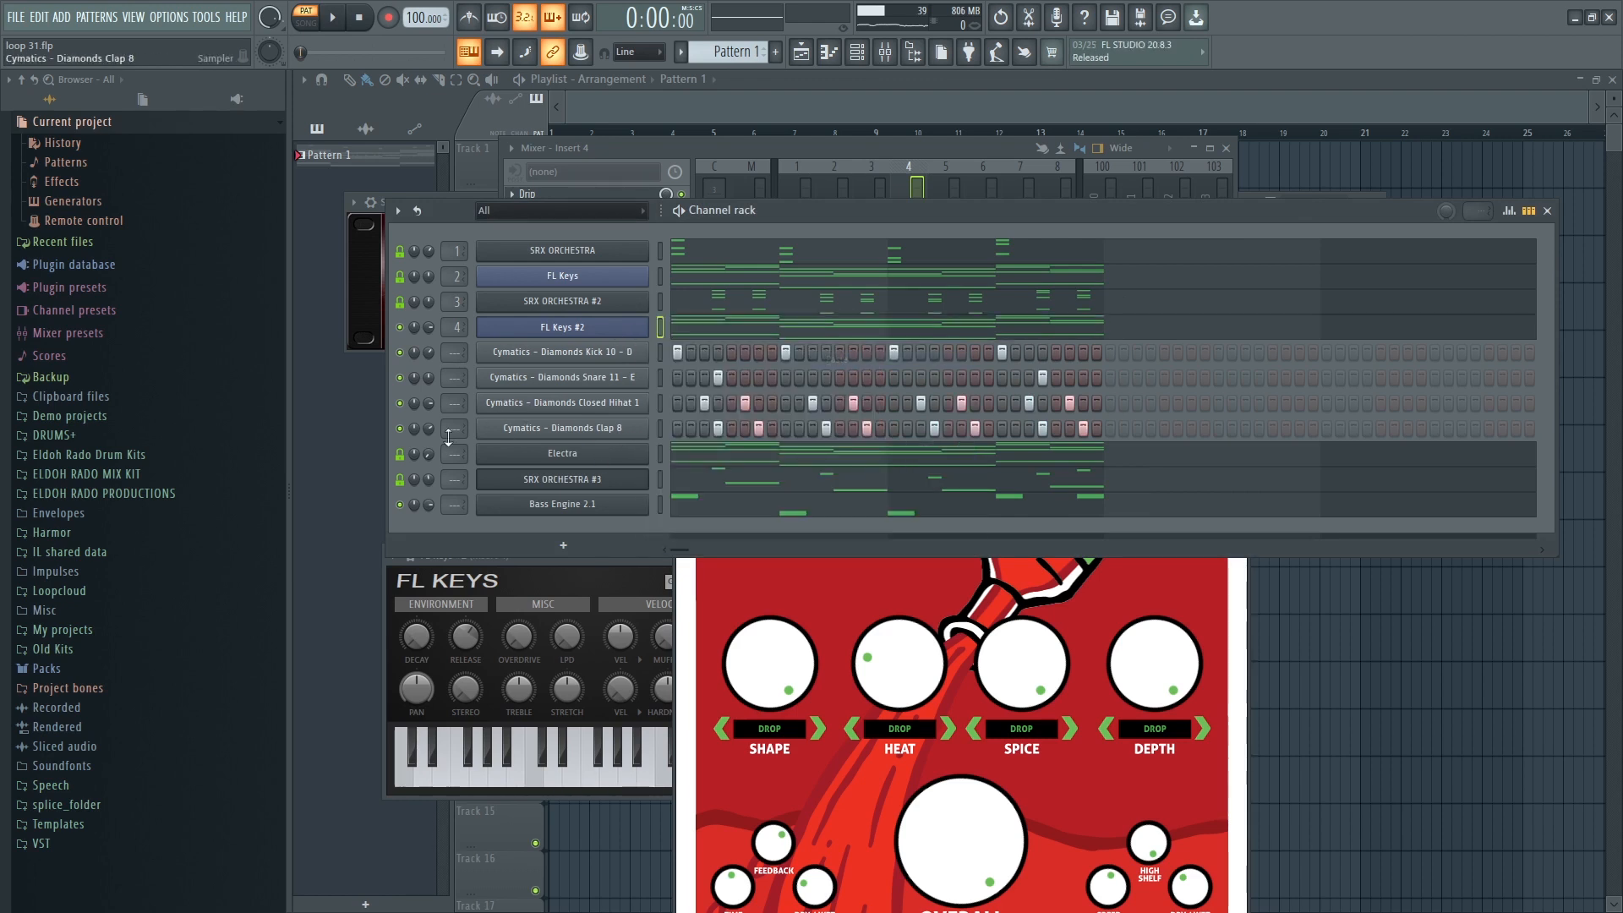
{"action": "right_click", "coordinate": [400, 327]}
{"action": "left_click", "coordinate": [406, 336]}
{"action": "key", "text": "space"}
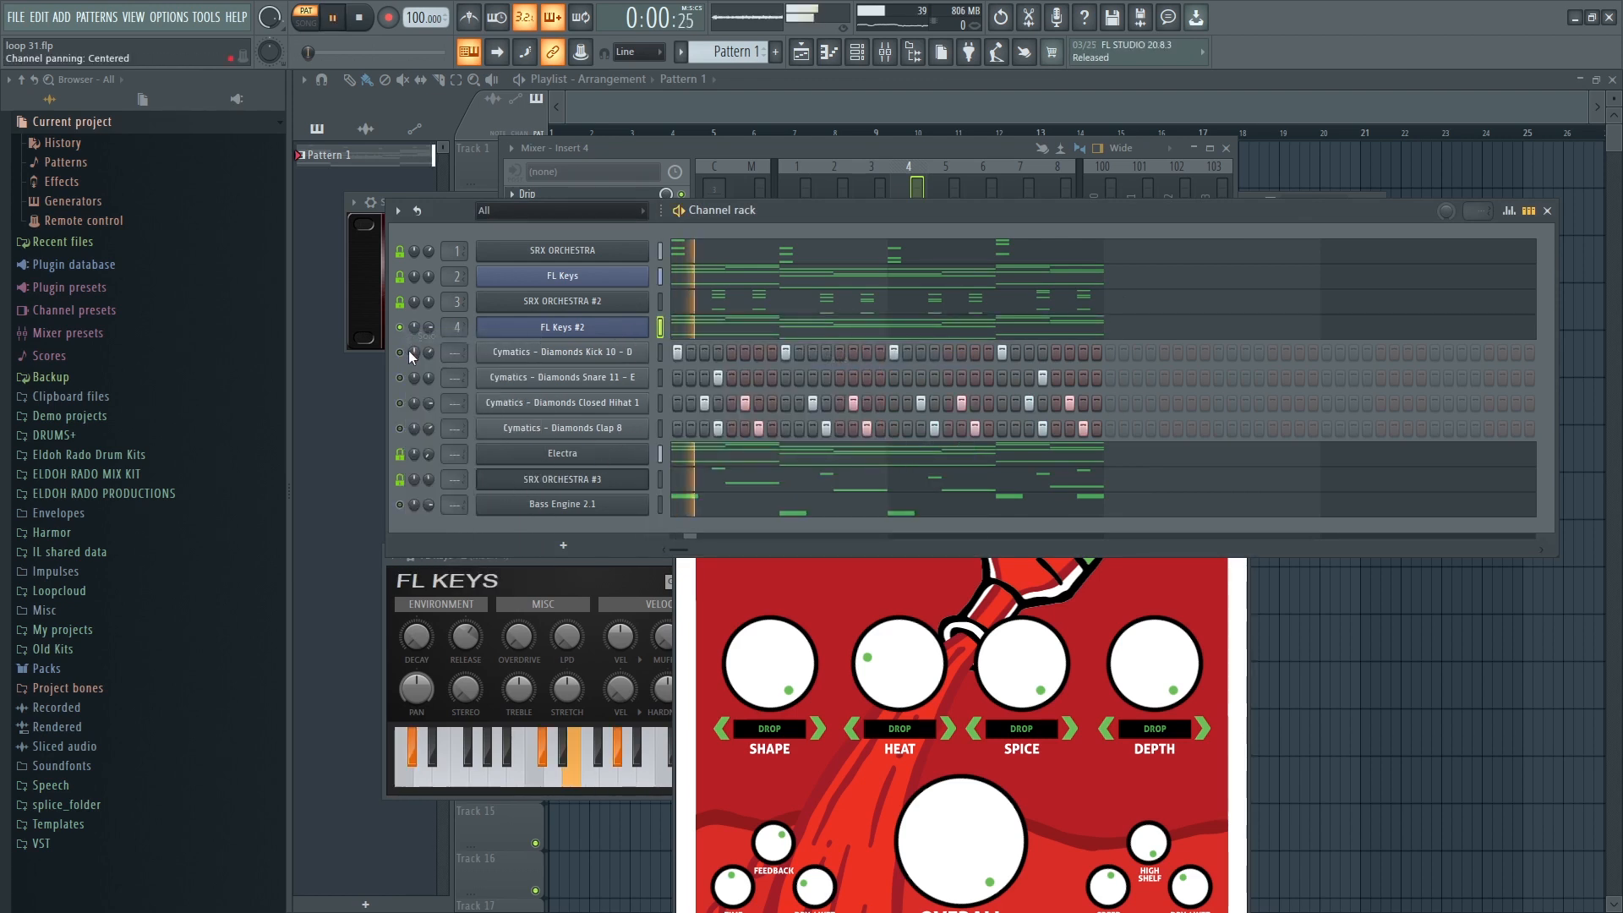
Lower mixer insert 4's volume to 53% (-11.9 dB), and close the Drip and mixer windows.
{"action": "left_click", "coordinate": [886, 56]}
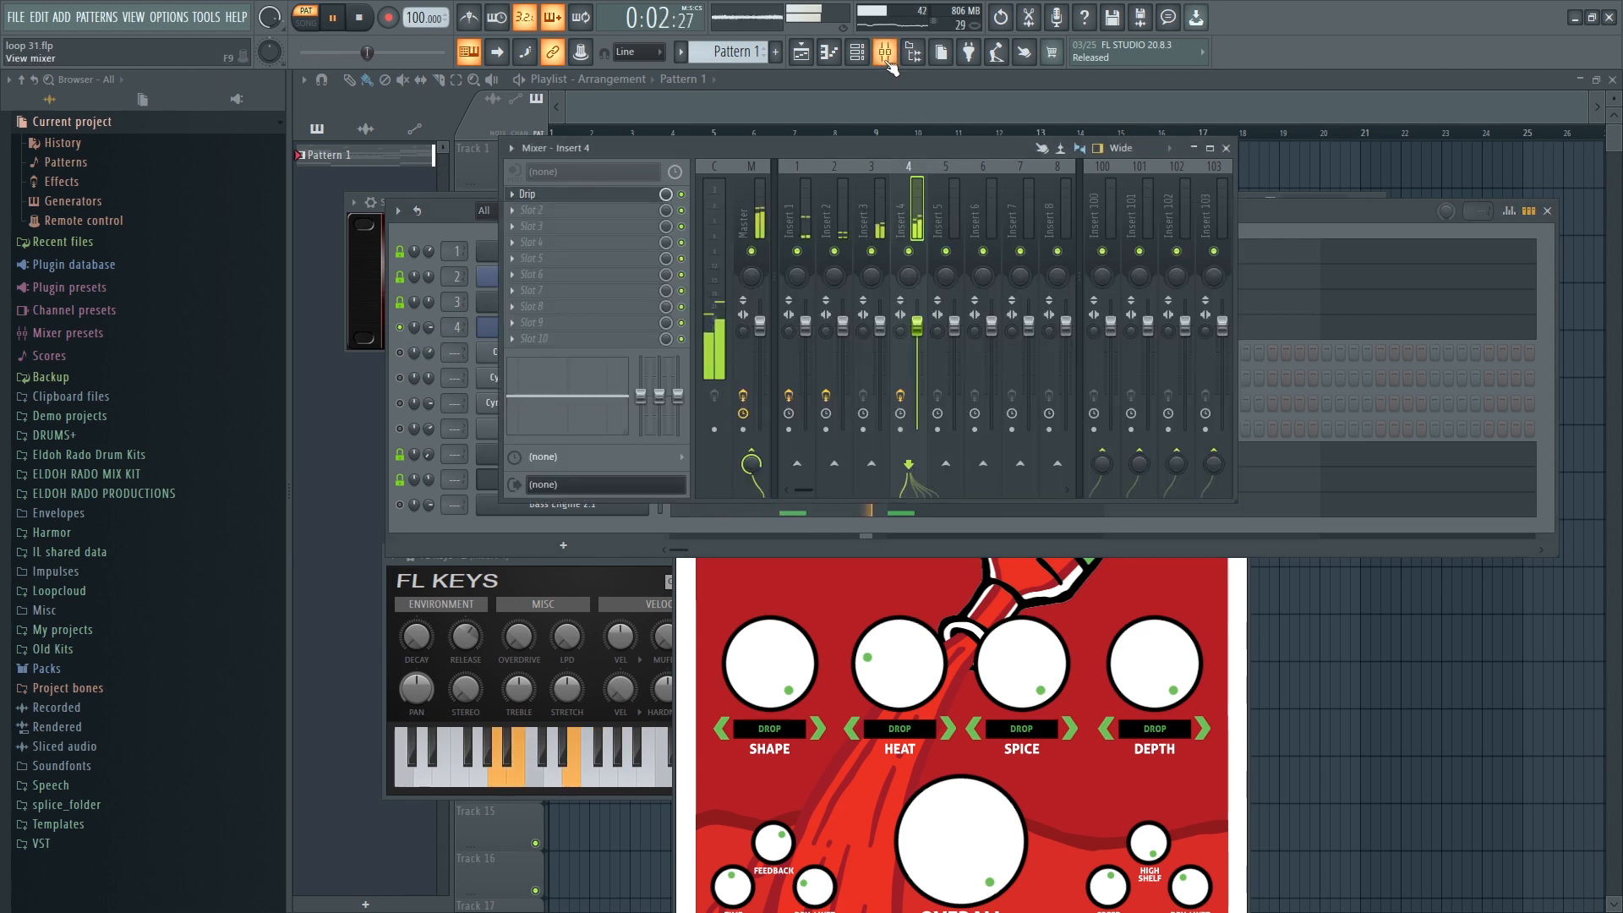
{"action": "left_click_drag", "start_coordinate": [925, 333], "coordinate": [923, 369]}
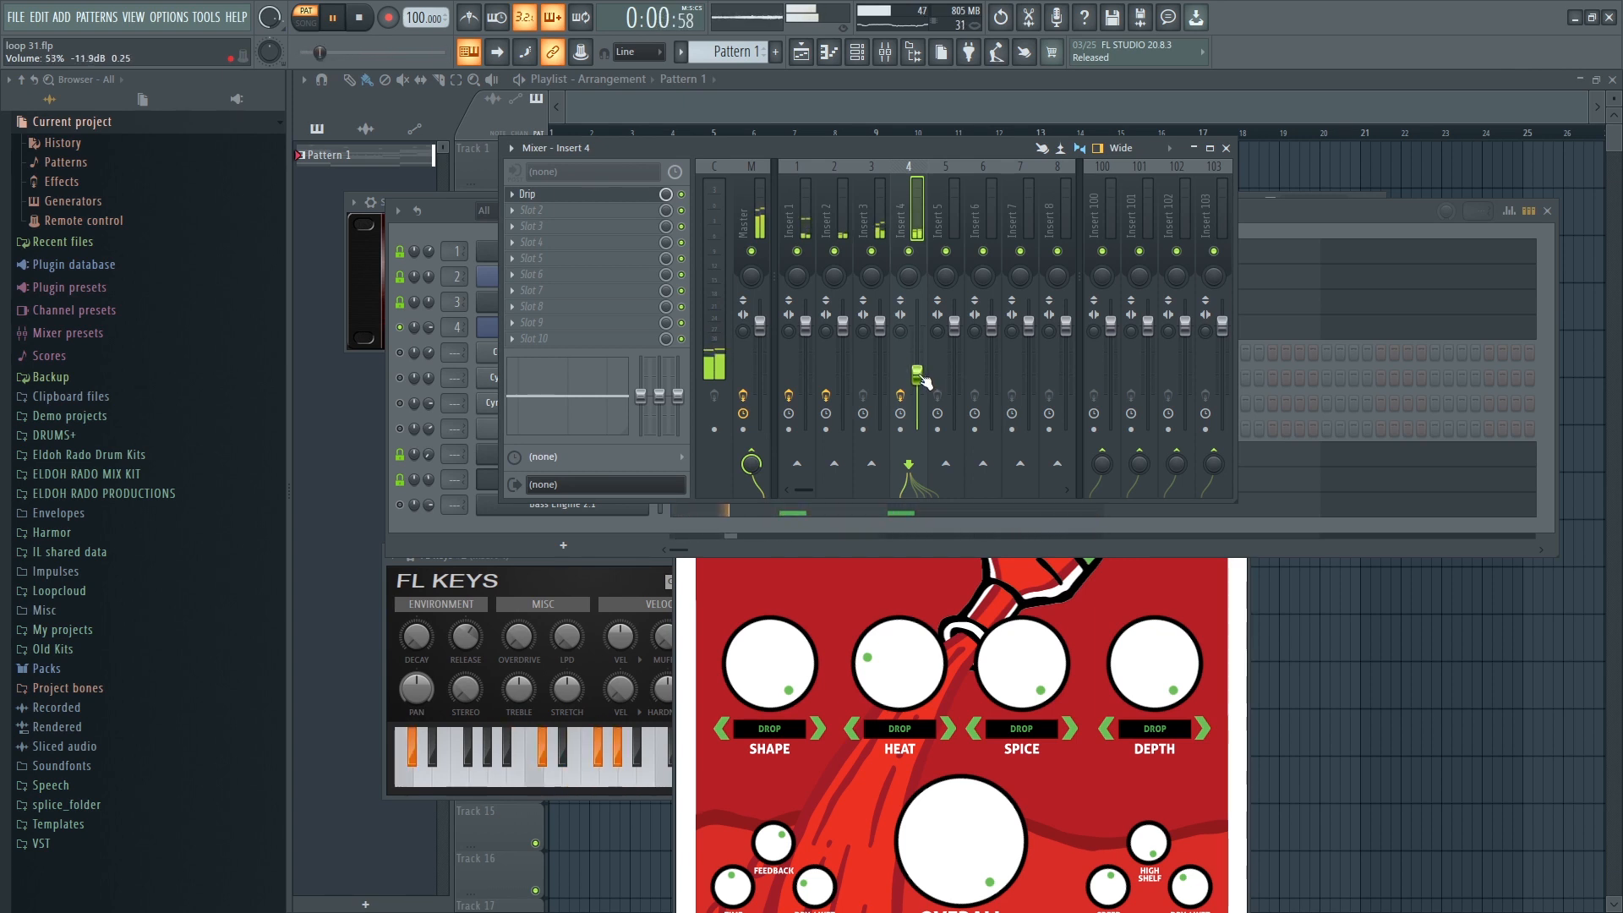
{"action": "left_click", "coordinate": [1239, 599]}
{"action": "left_click", "coordinate": [1240, 388]}
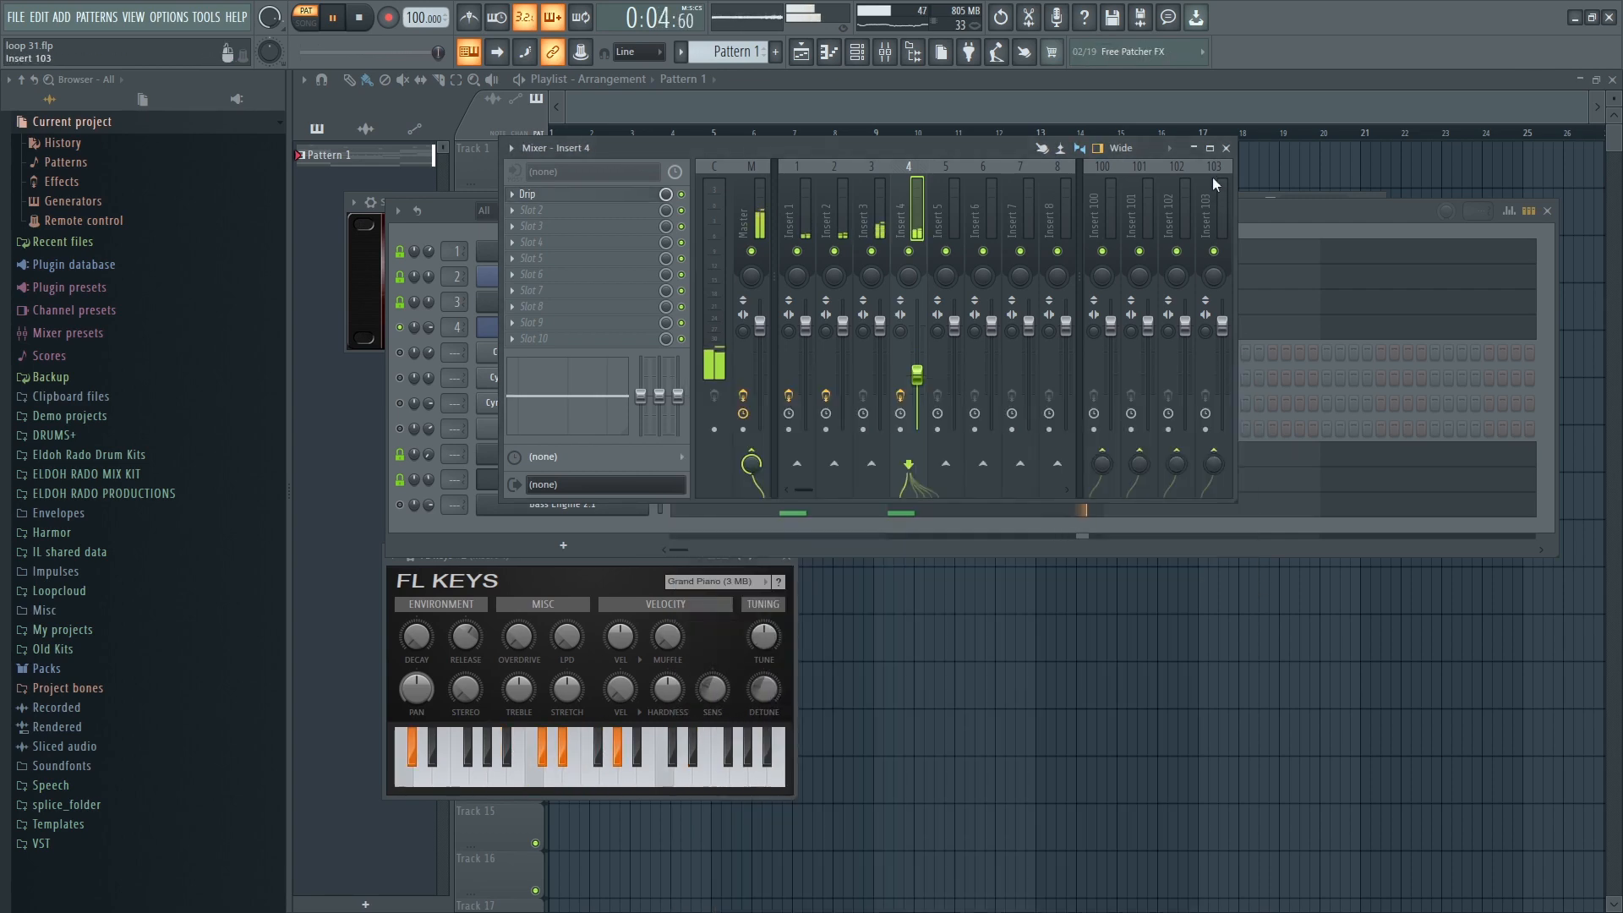
{"action": "left_click", "coordinate": [1226, 149]}
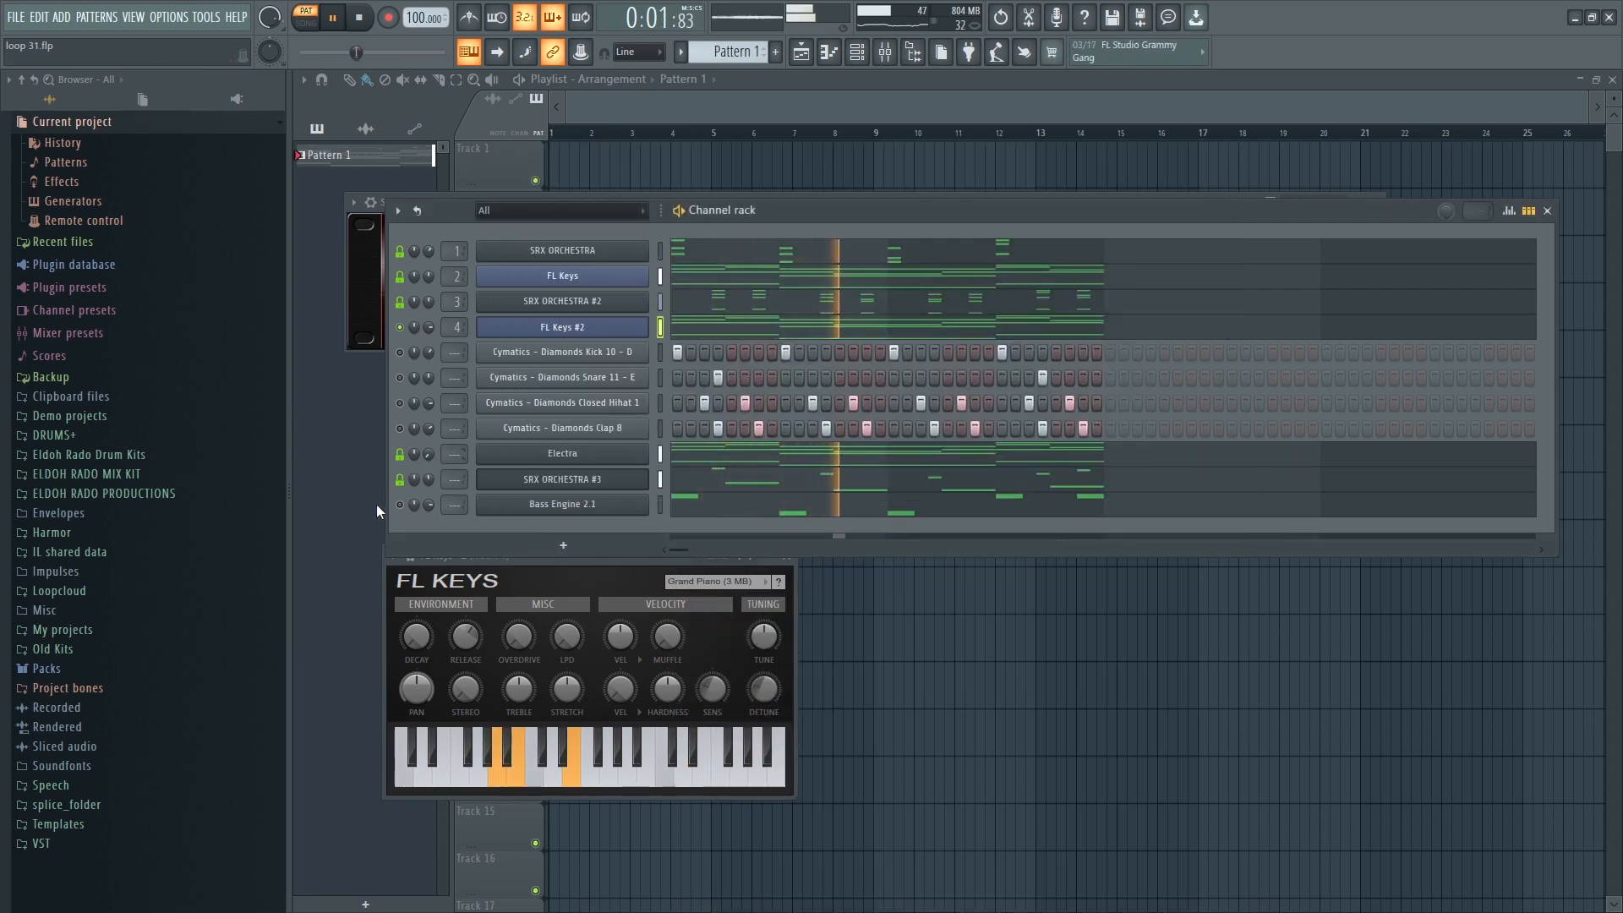
Cancel the FL Keys #2 solo to bring back the drums and bass, and close the channel rack.
{"action": "right_click", "coordinate": [399, 324]}
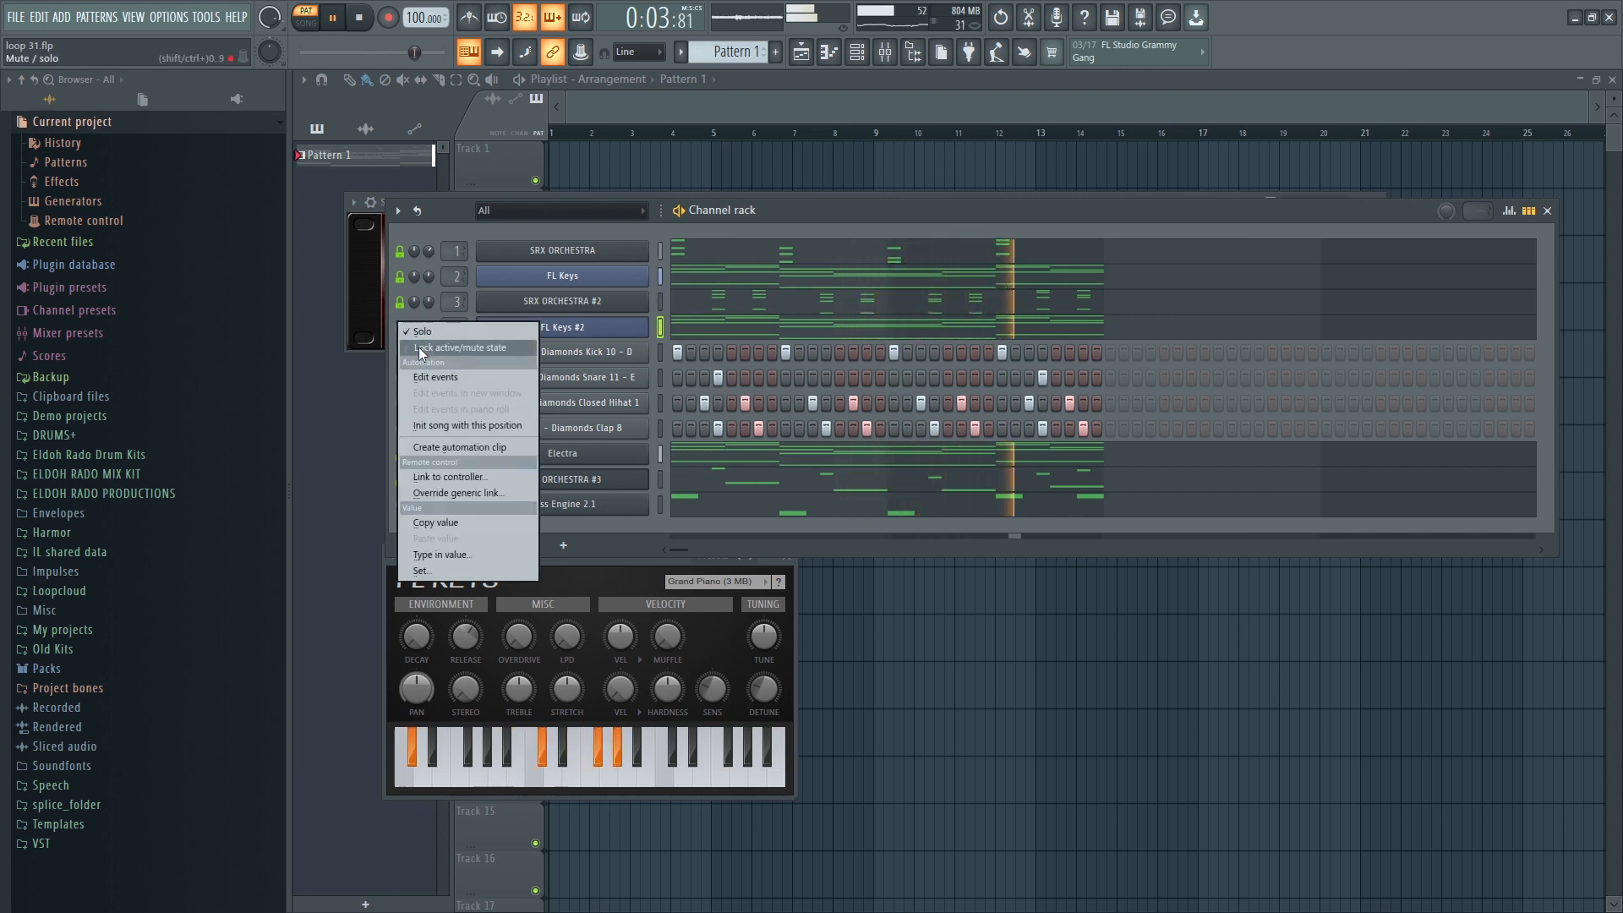
{"action": "left_click", "coordinate": [419, 343]}
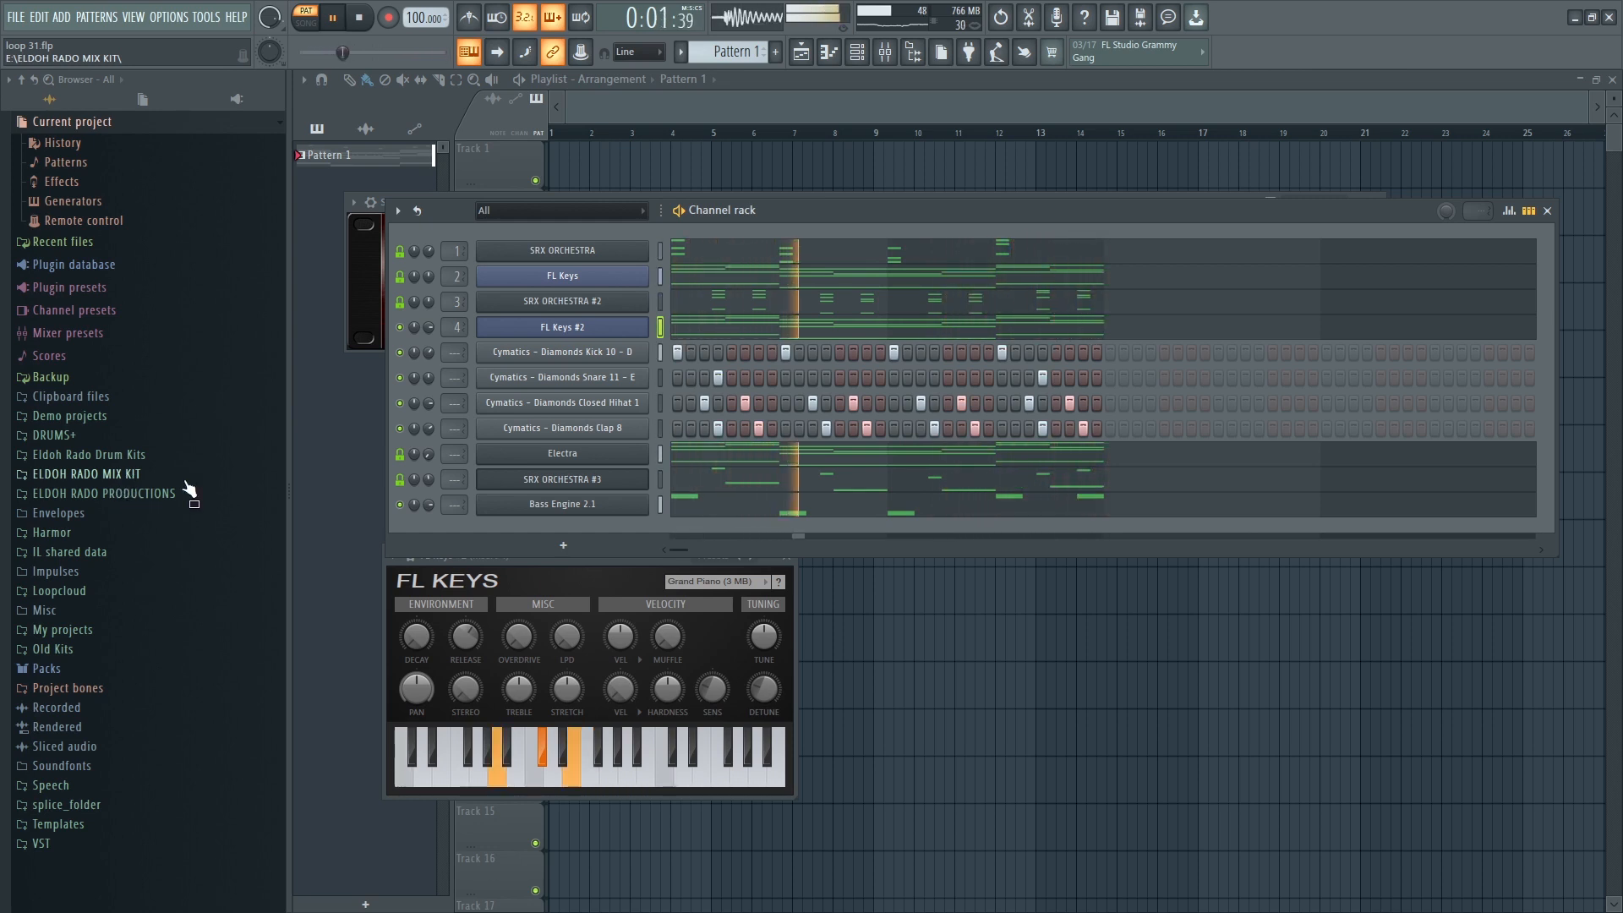
{"action": "left_click", "coordinate": [1547, 210]}
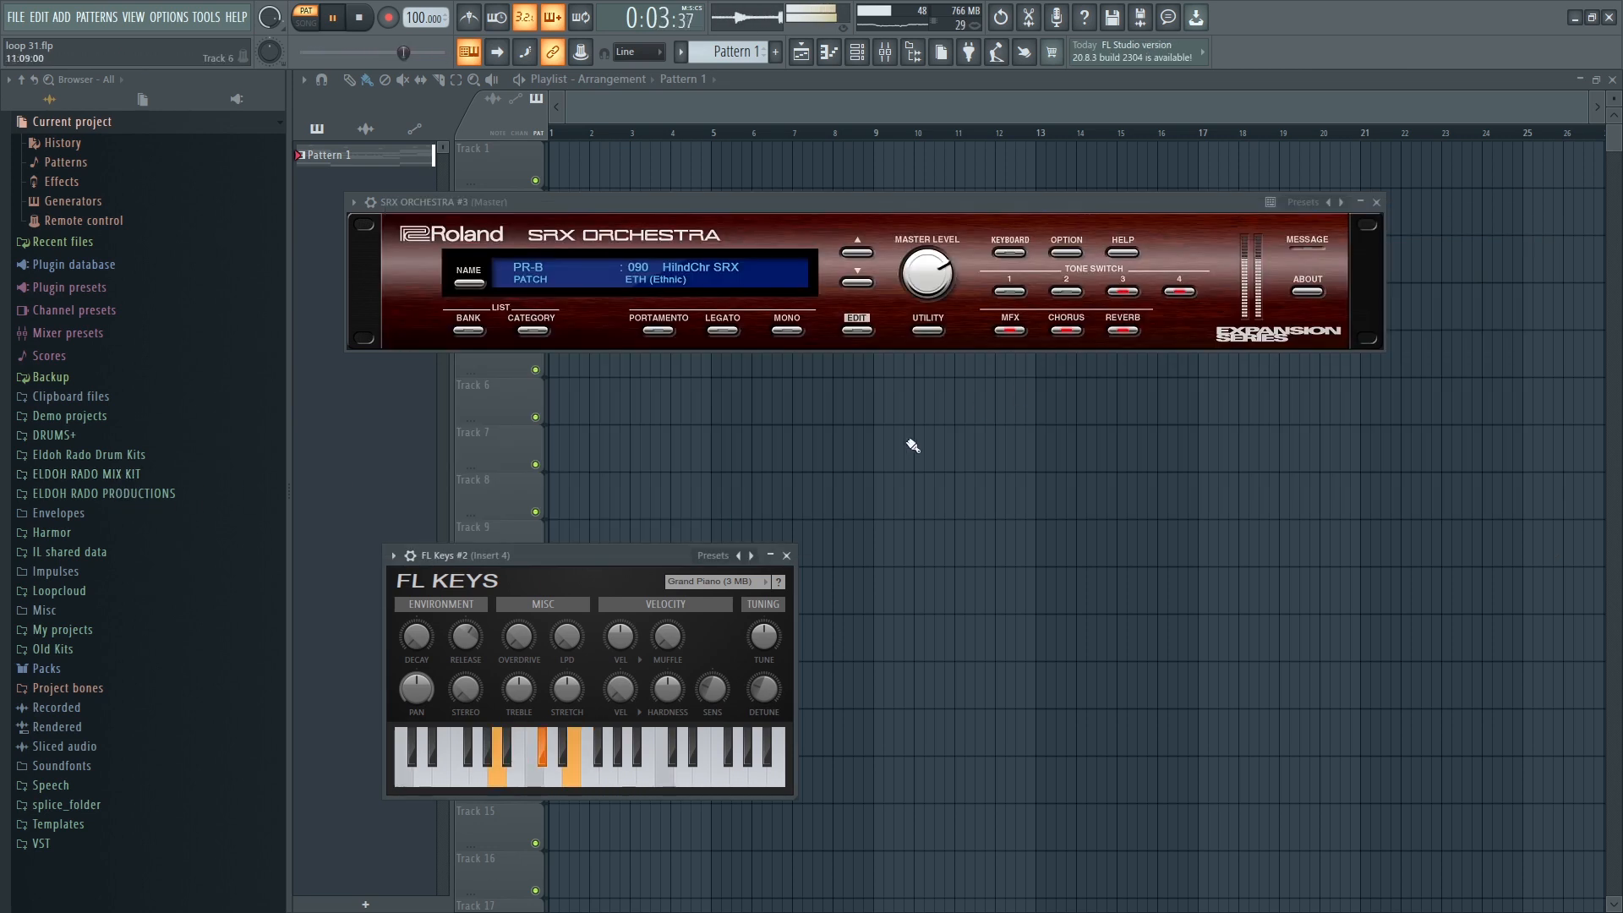
Set the SRX ORCHESTRA #3 master level to 100, close its window and FL Keys #2's, and save the project.
{"action": "left_click", "coordinate": [785, 556]}
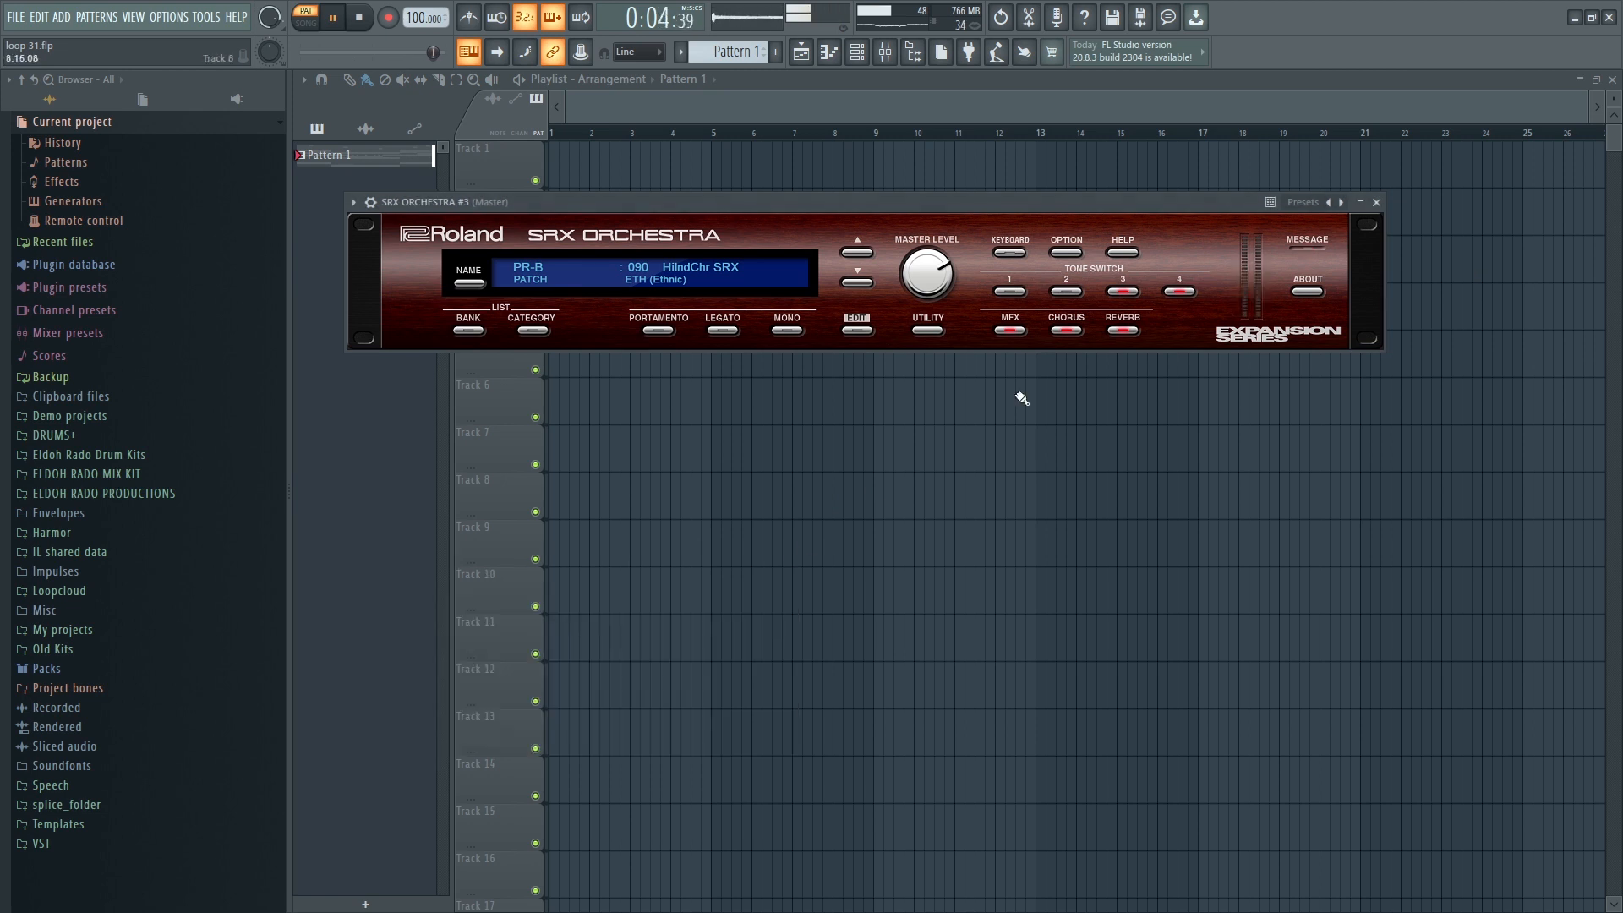
{"action": "left_click", "coordinate": [1377, 203]}
{"action": "left_click", "coordinate": [856, 52]}
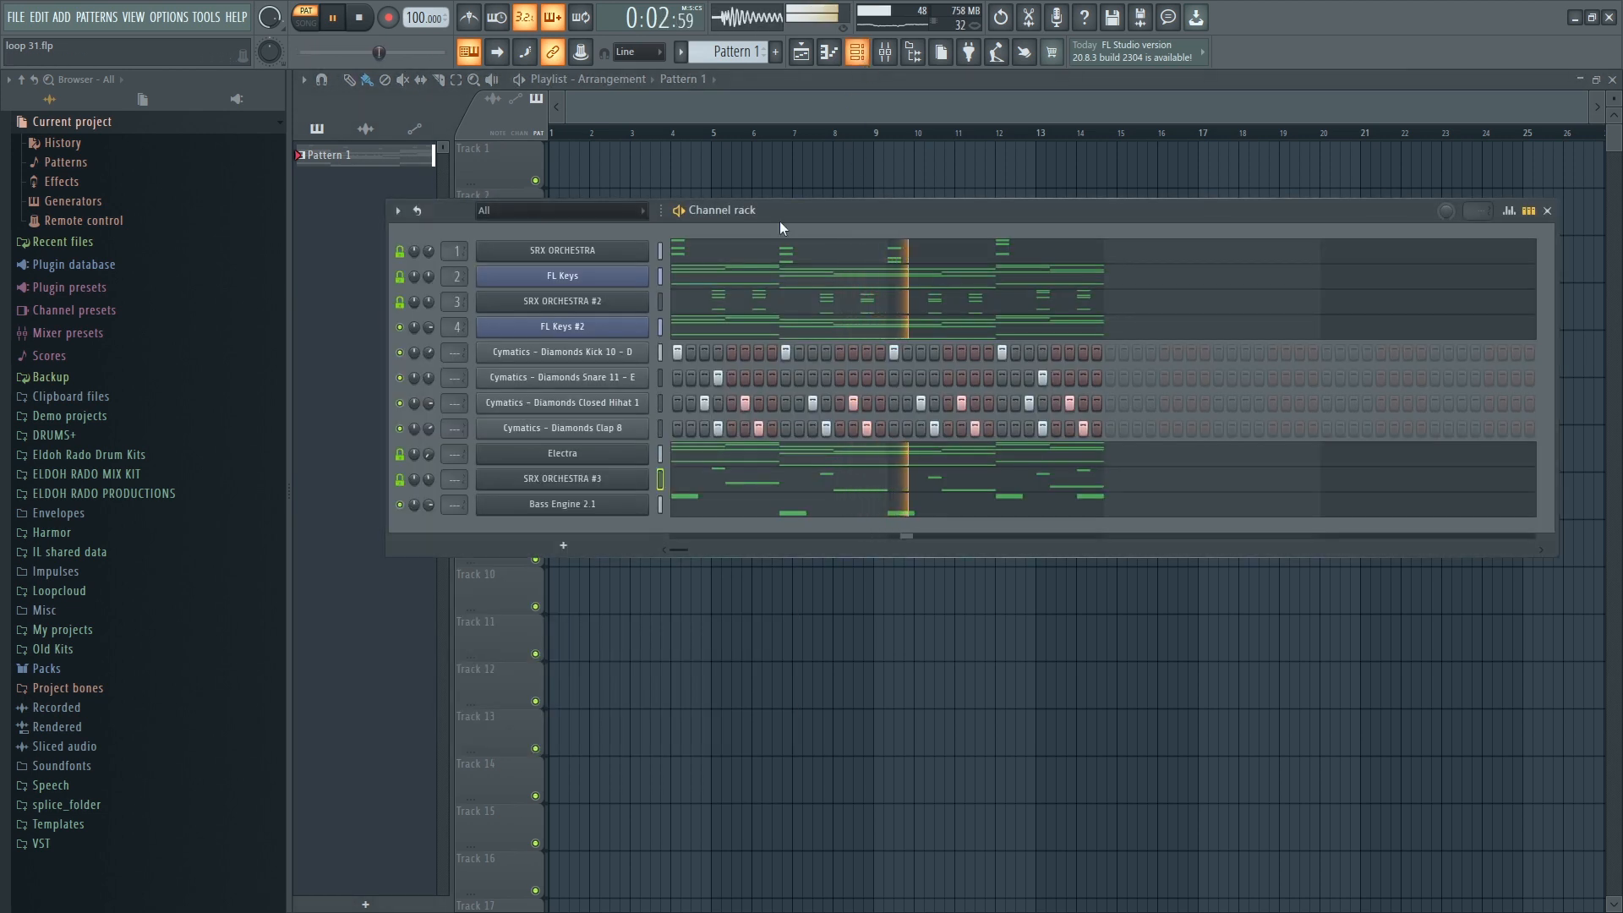
{"action": "left_click", "coordinate": [594, 493]}
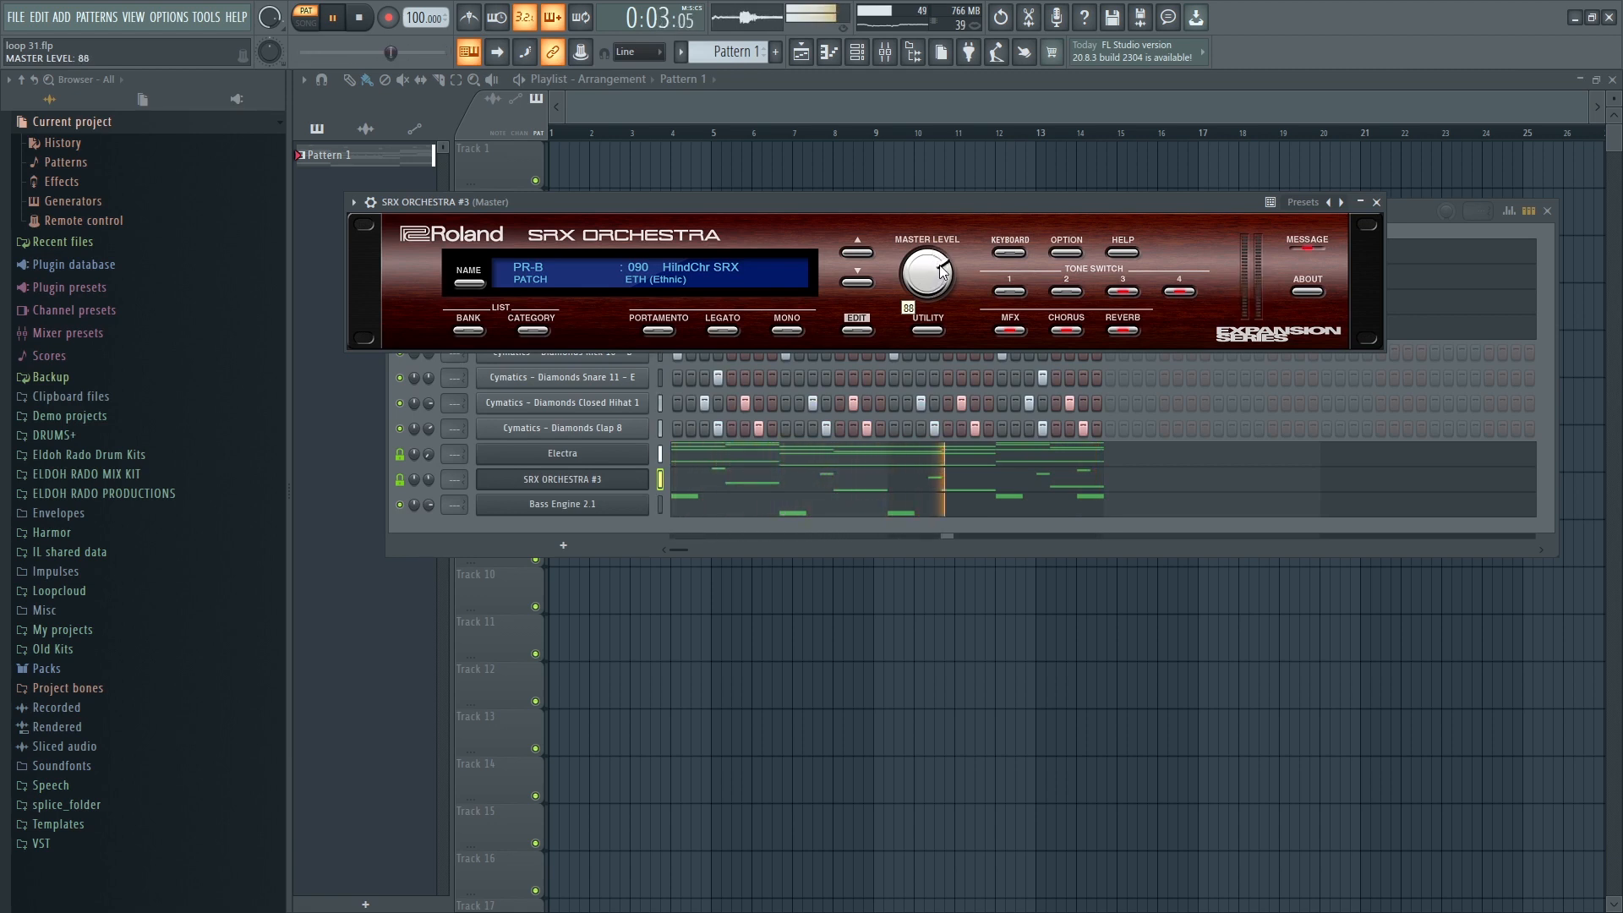
{"action": "left_click_drag", "start_coordinate": [950, 242], "coordinate": [949, 257]}
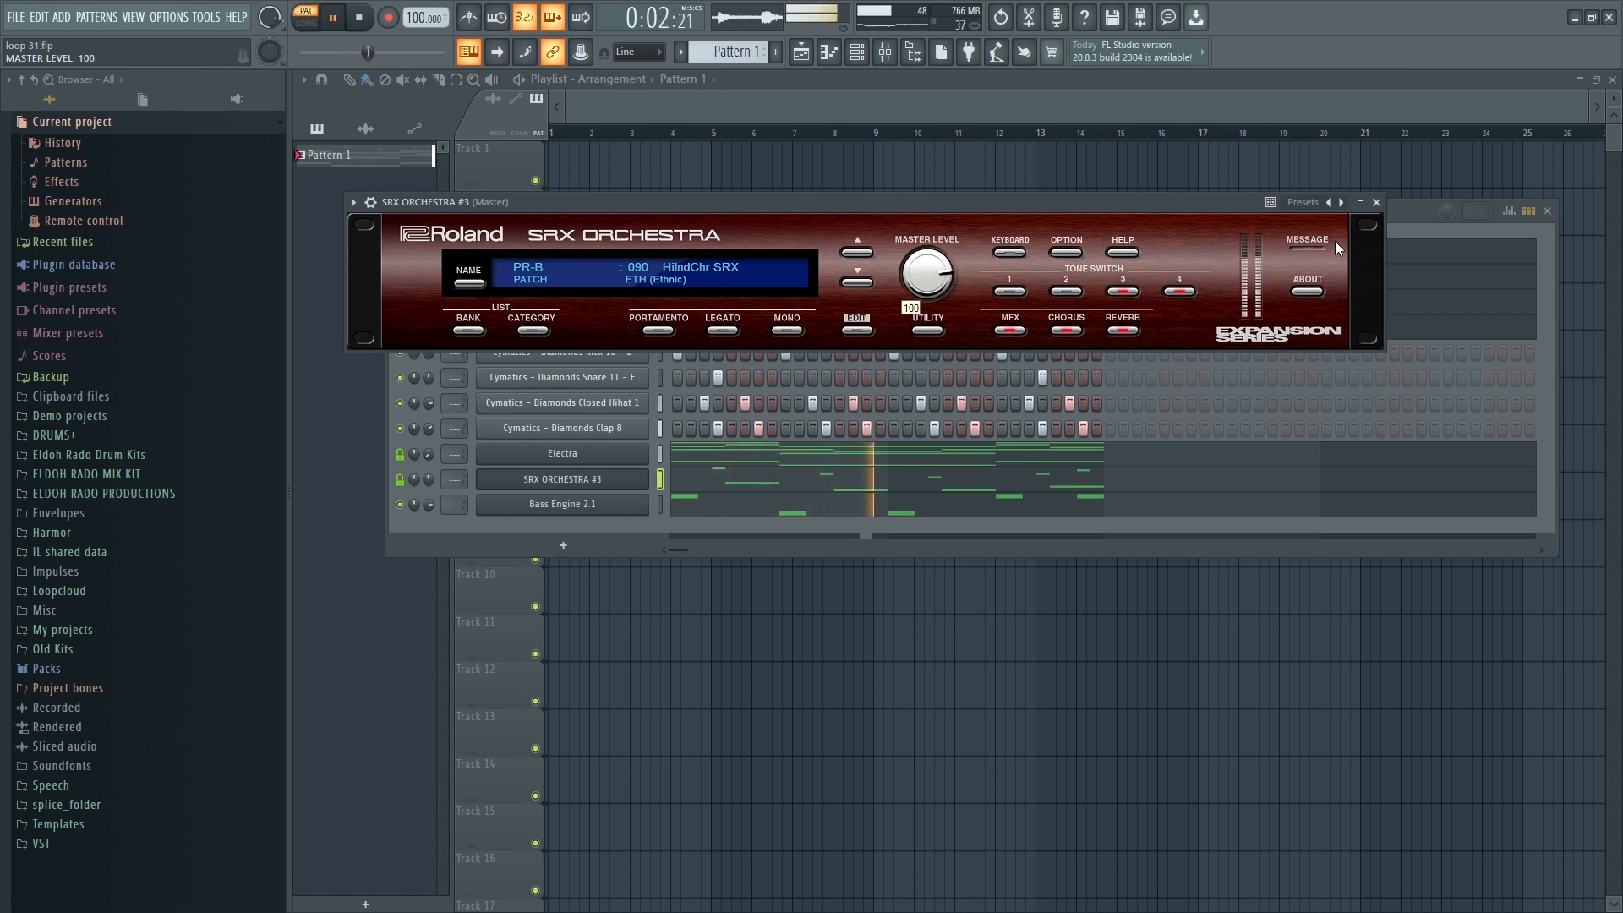
{"action": "left_click", "coordinate": [1376, 202]}
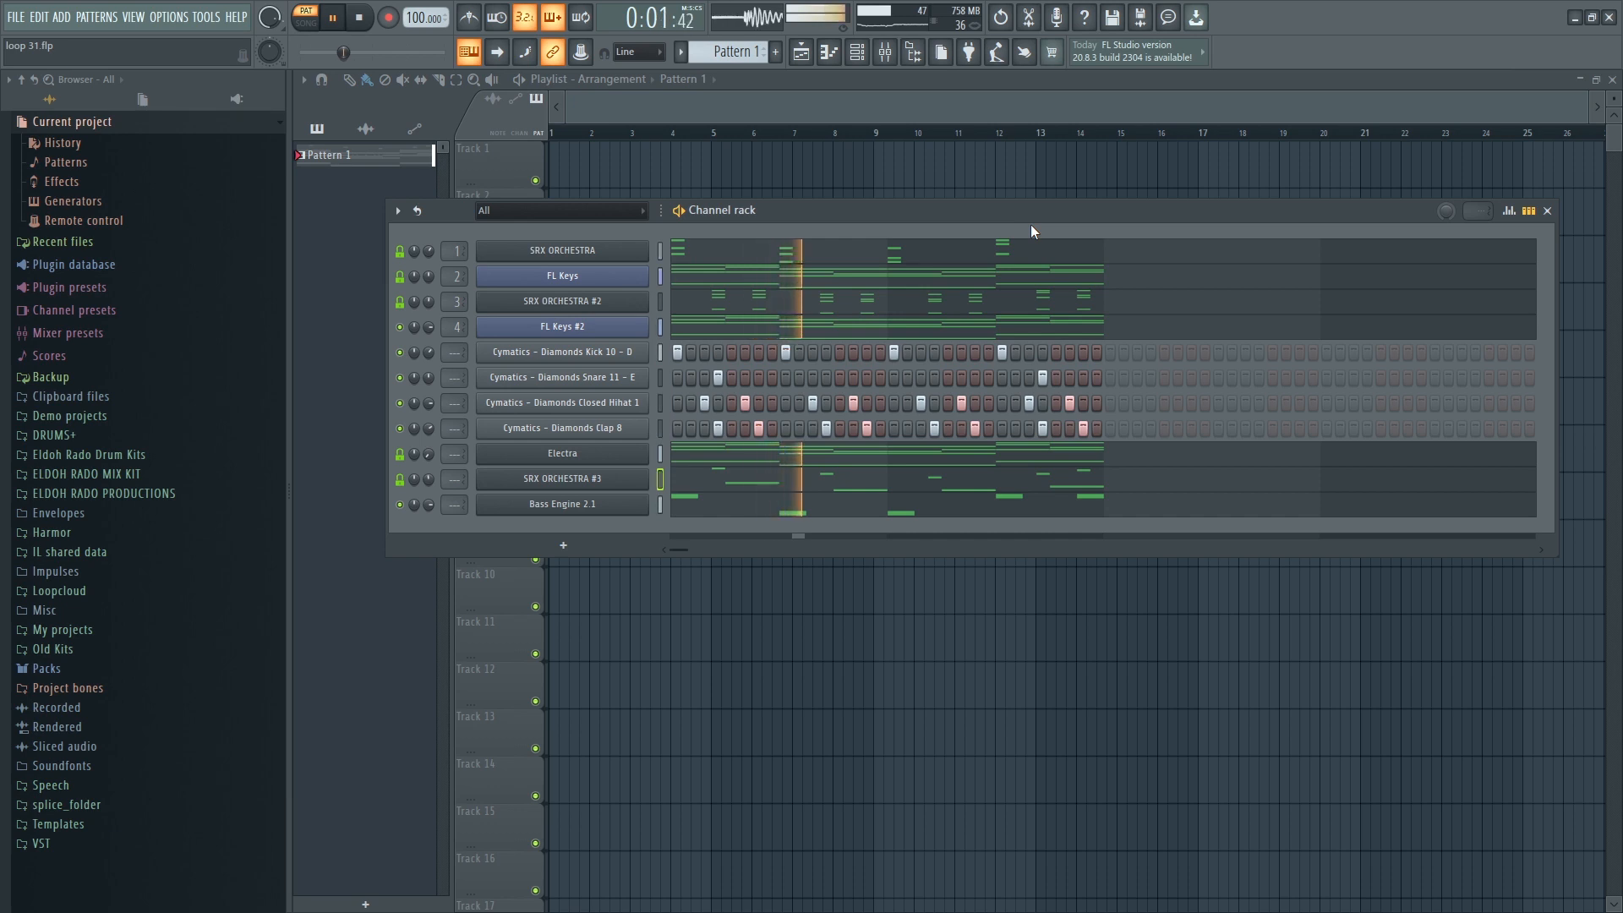
{"action": "key", "text": "ctrl+s"}
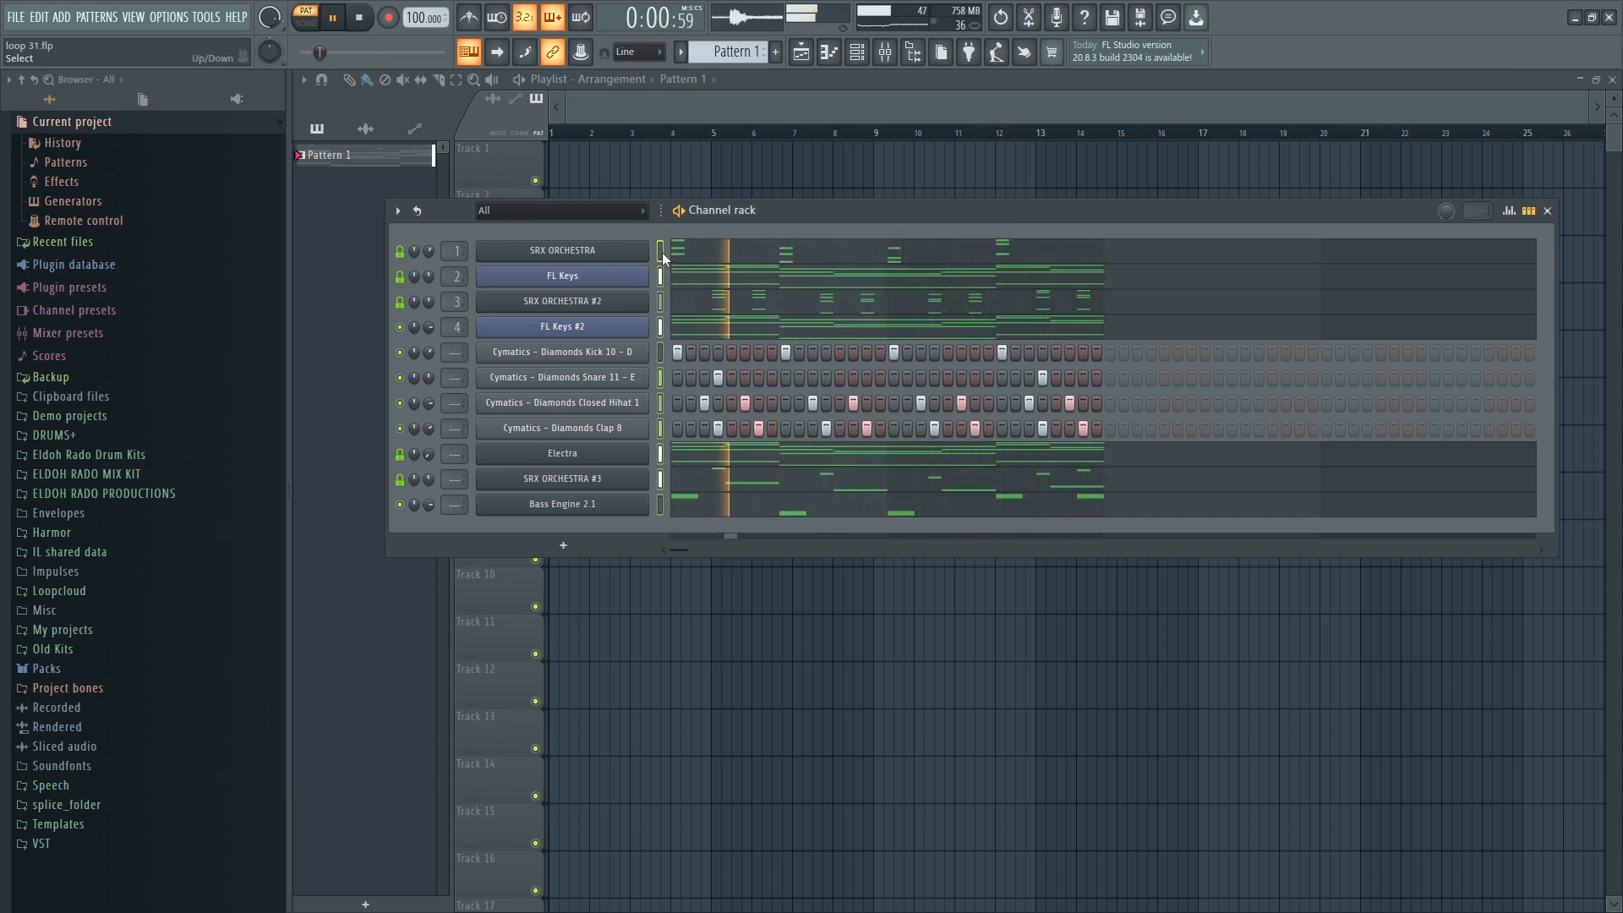
Route all selected channels to consecutive mixer tracks starting from Insert 1.
{"action": "left_click", "coordinate": [886, 57]}
{"action": "right_click", "coordinate": [810, 191]}
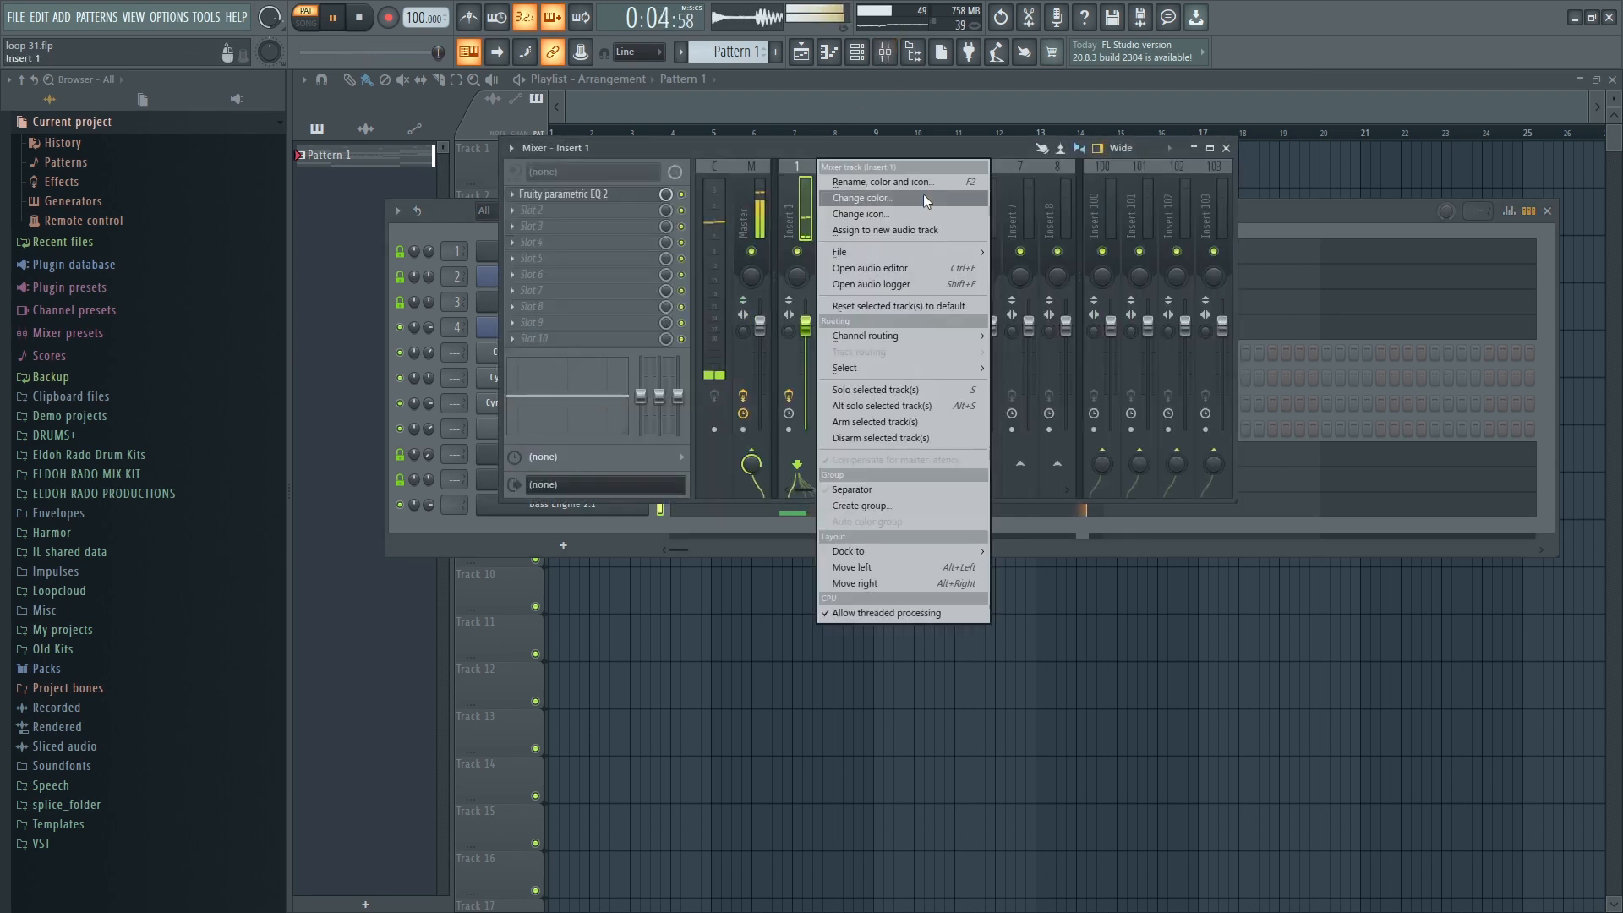
{"action": "mouse_move", "coordinate": [914, 338]}
{"action": "left_click", "coordinate": [1055, 351]}
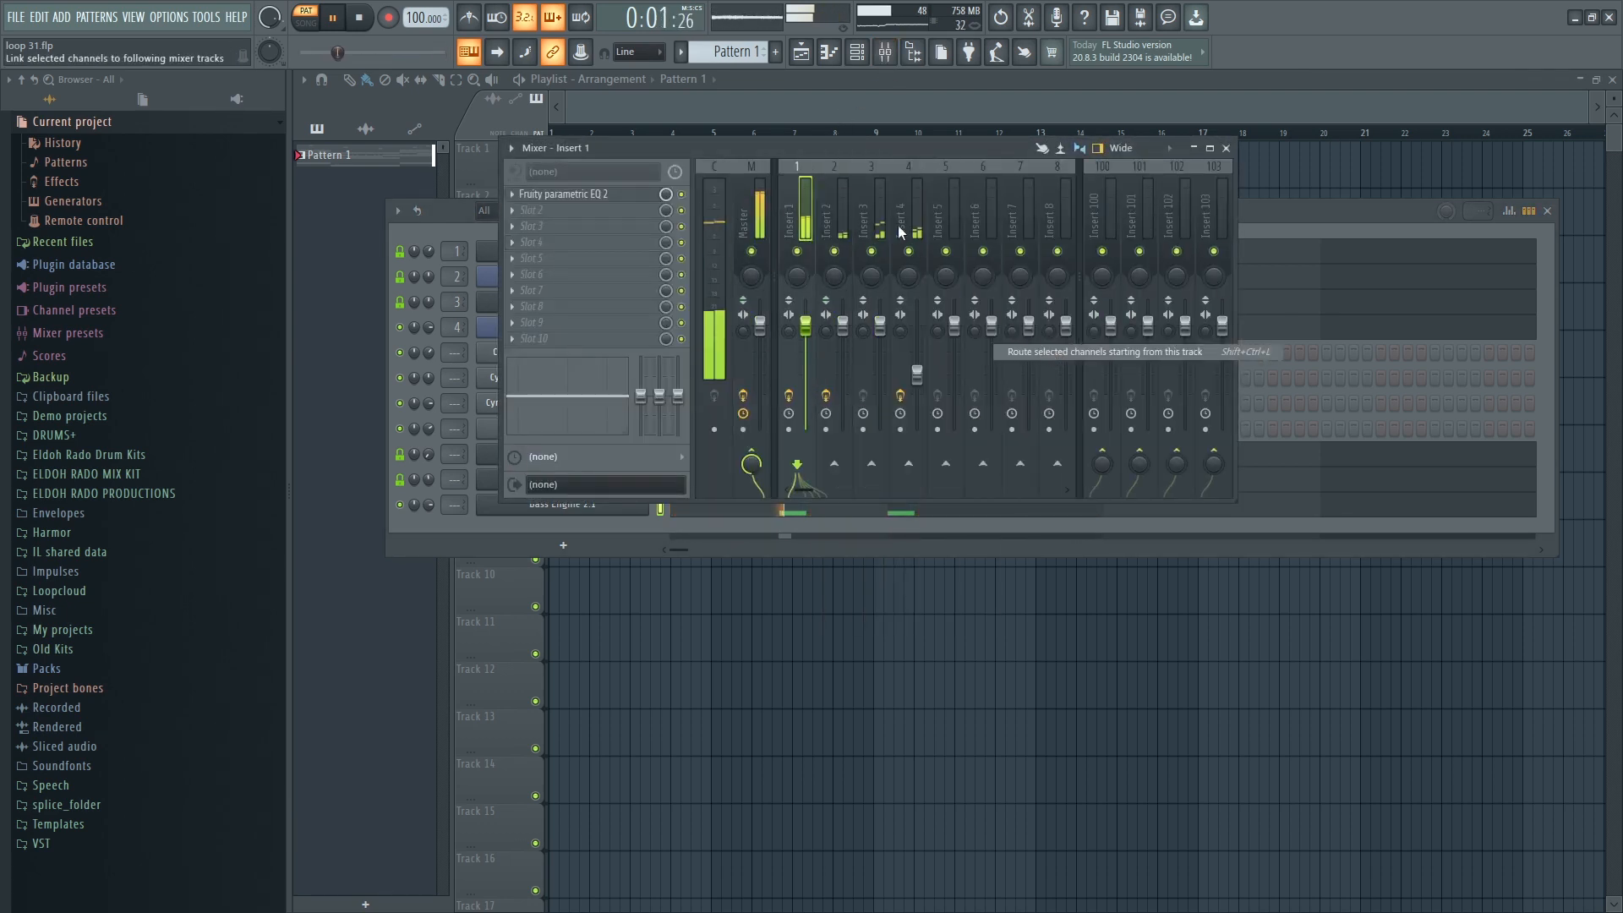
Split Pattern 1 by channel into separate patterns, and close the mixer and channel rack.
{"action": "left_click", "coordinate": [681, 54]}
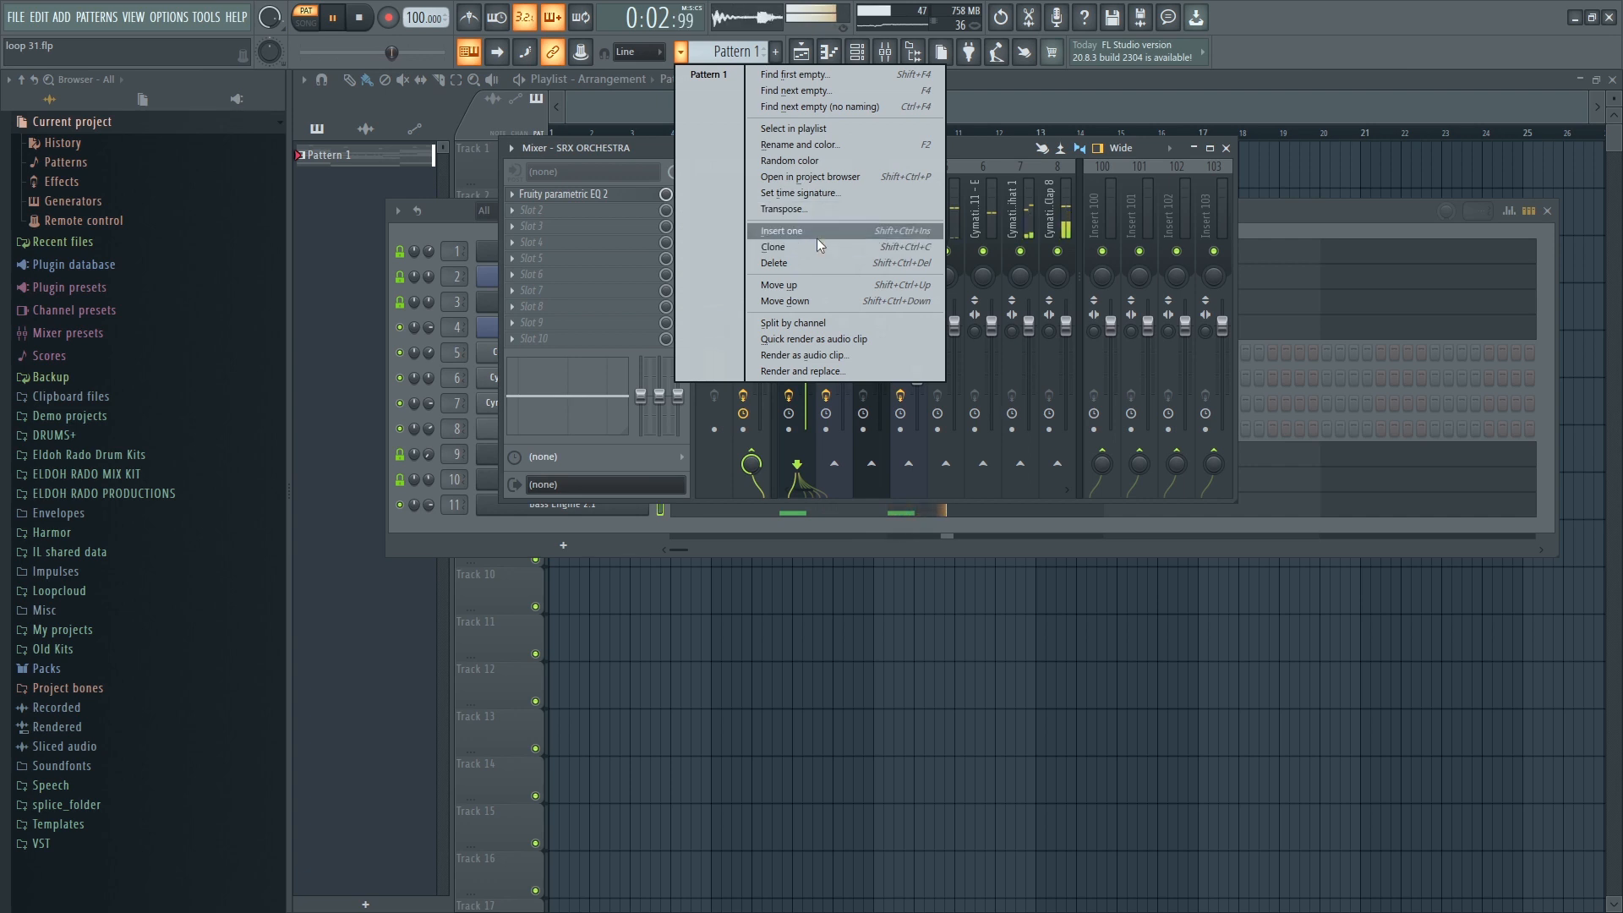
{"action": "left_click", "coordinate": [802, 323]}
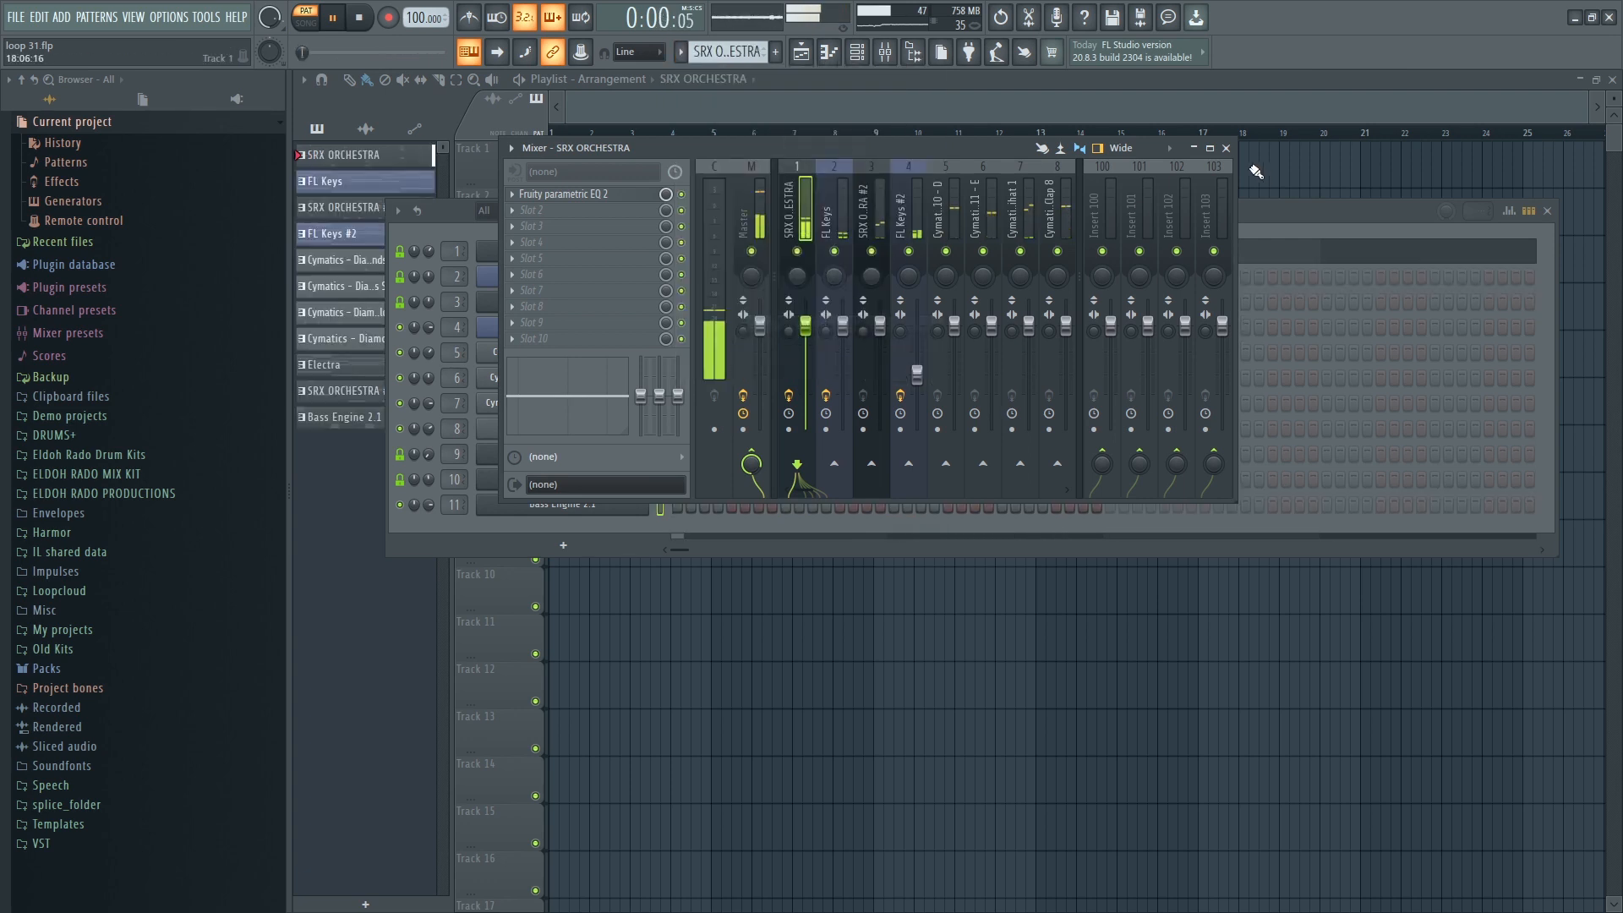
{"action": "left_click", "coordinate": [1225, 148]}
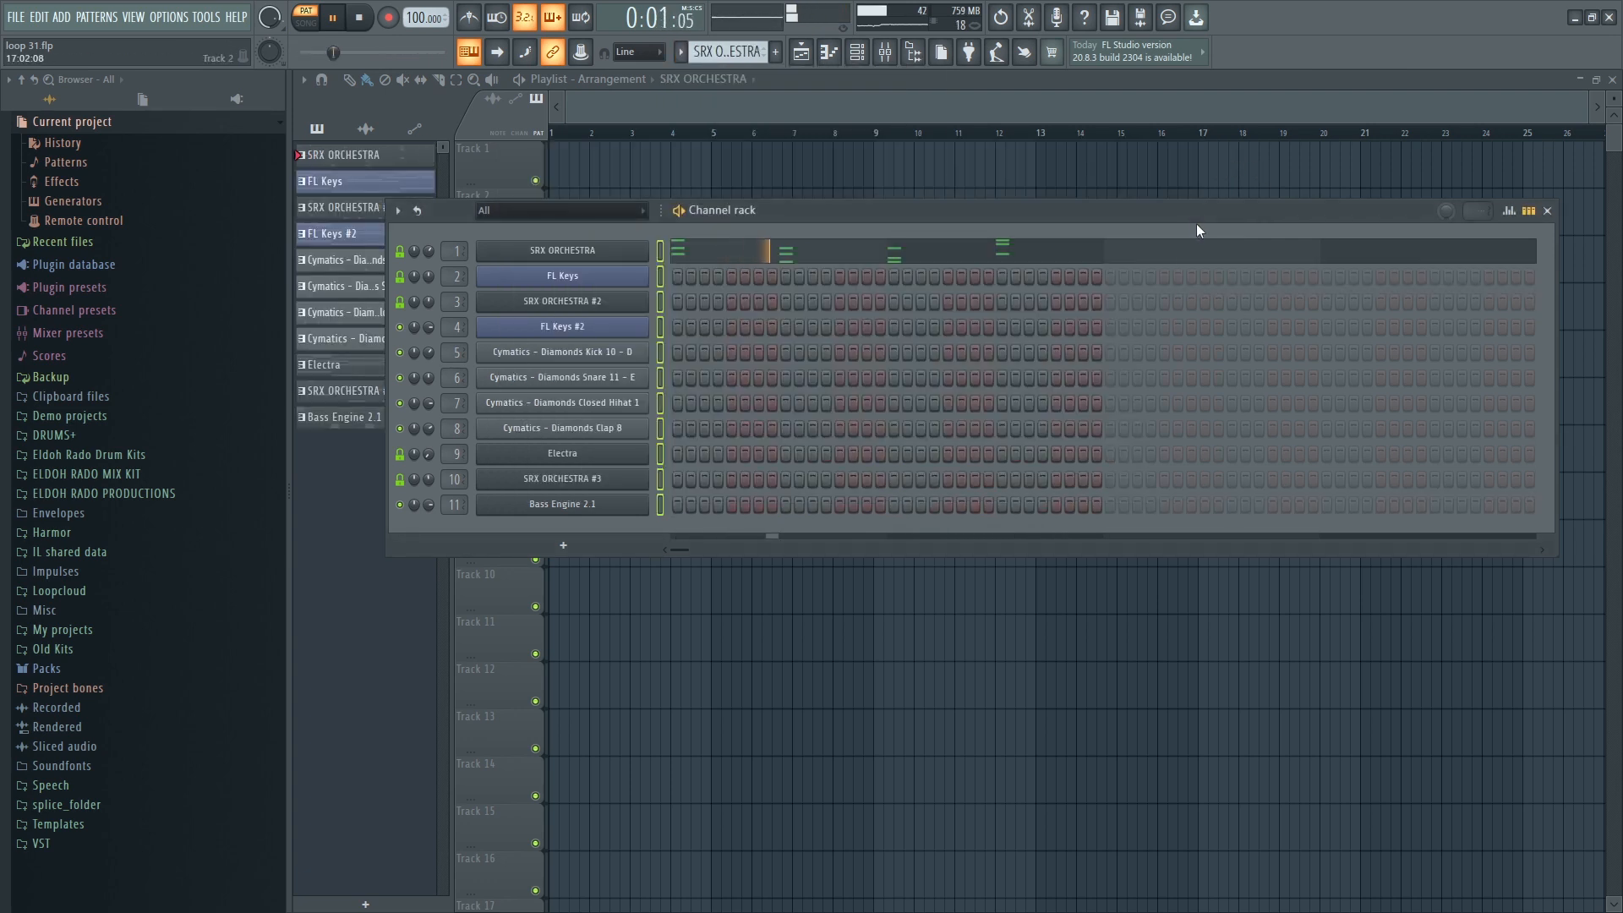
{"action": "left_click", "coordinate": [1547, 211]}
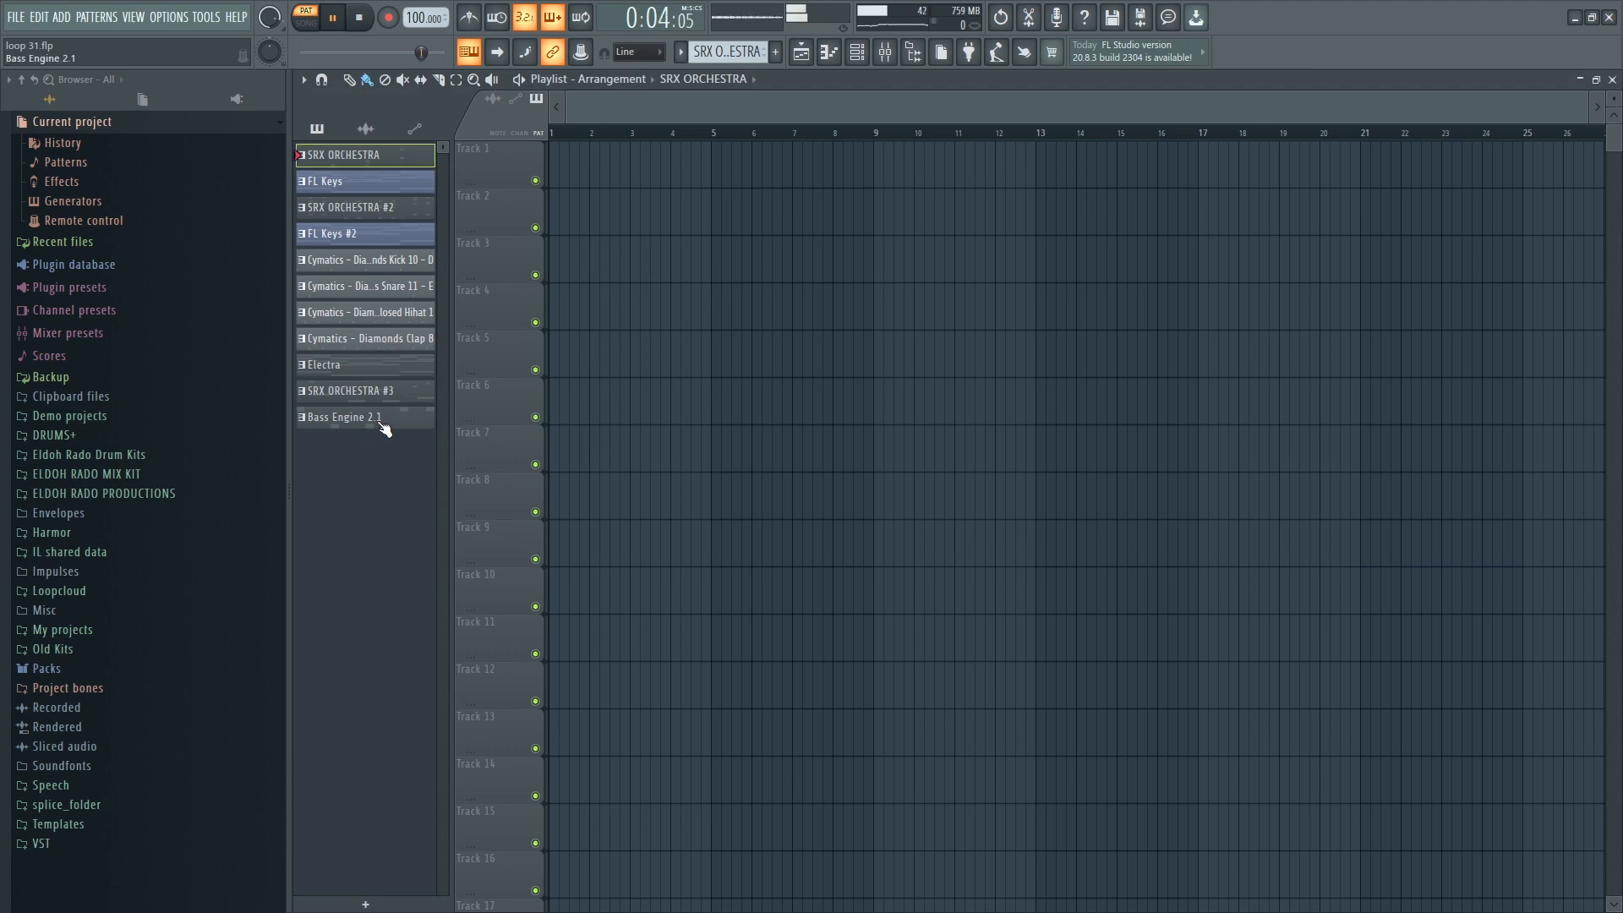
Place all the split patterns at bar 1 on playlist tracks 1 to 11, and briefly play them in song mode.
{"action": "left_click_drag", "start_coordinate": [384, 422], "coordinate": [497, 161]}
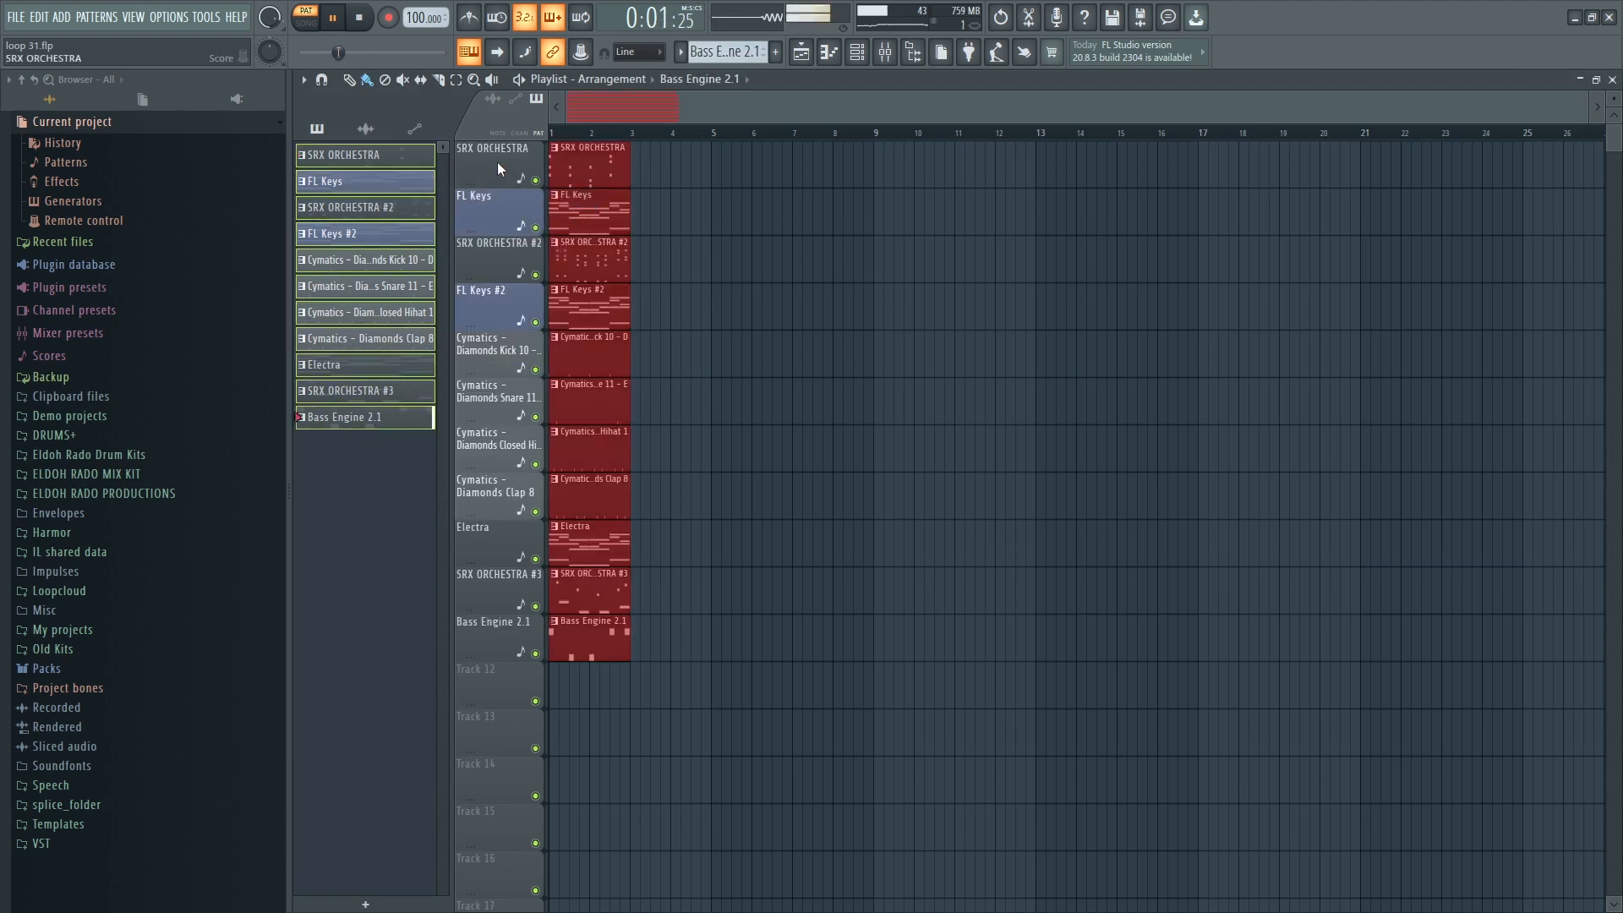
{"action": "left_click", "coordinate": [310, 27]}
{"action": "key", "text": "space"}
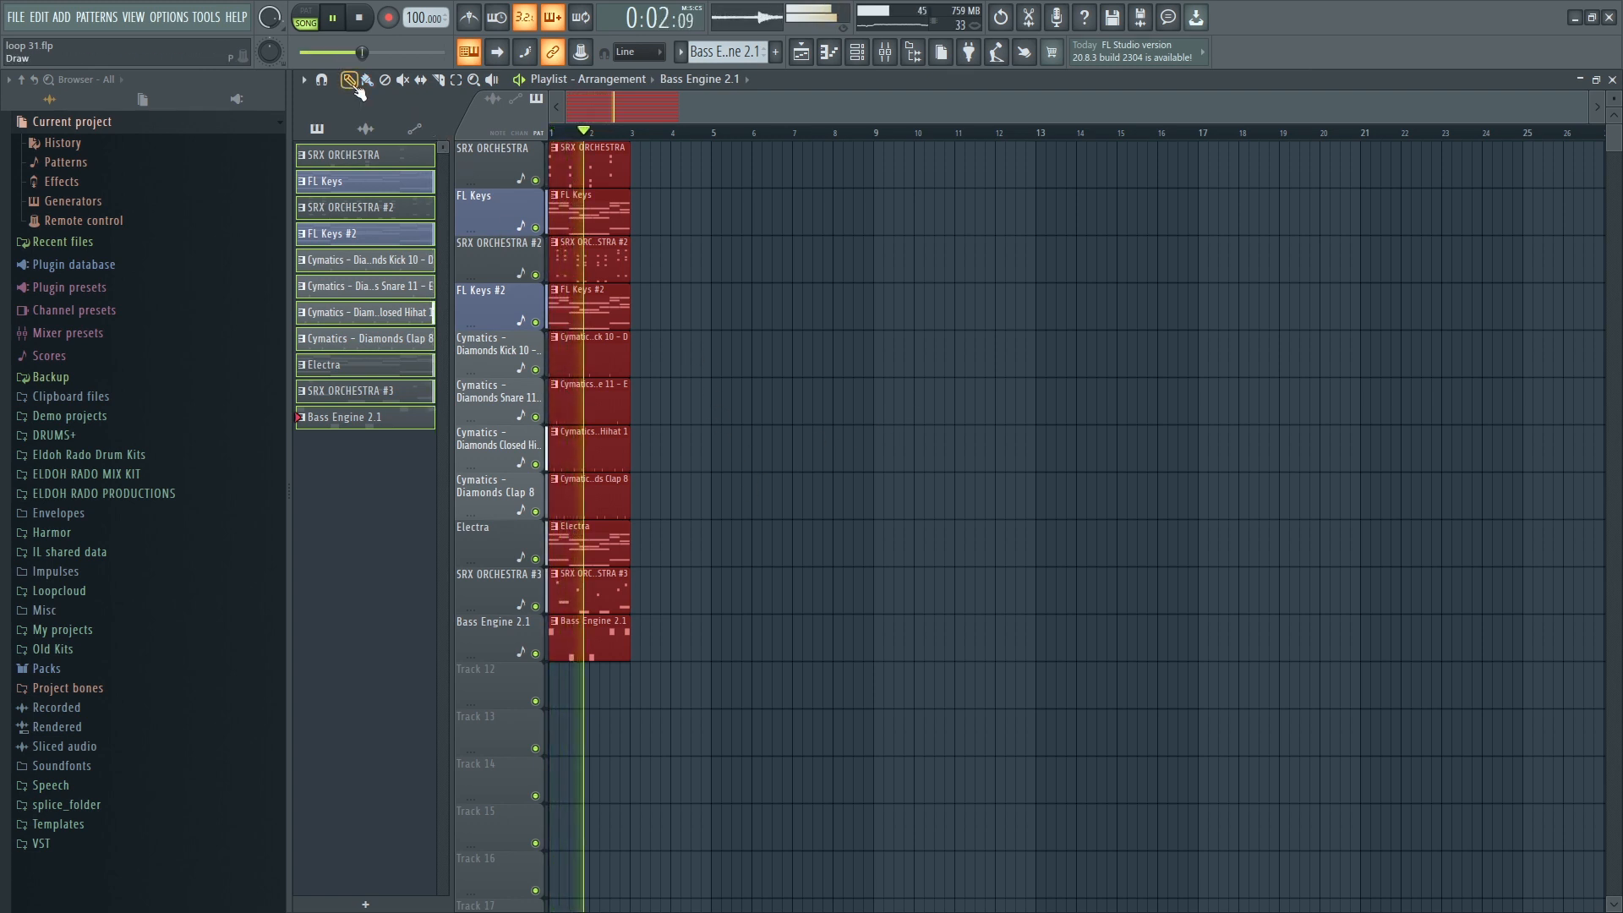
{"action": "key", "text": "space"}
Duplicate the two-bar block of clips on all eleven tracks back to back until it reaches bar 25.
{"action": "left_click_drag", "start_coordinate": [681, 754], "coordinate": [578, 157]}
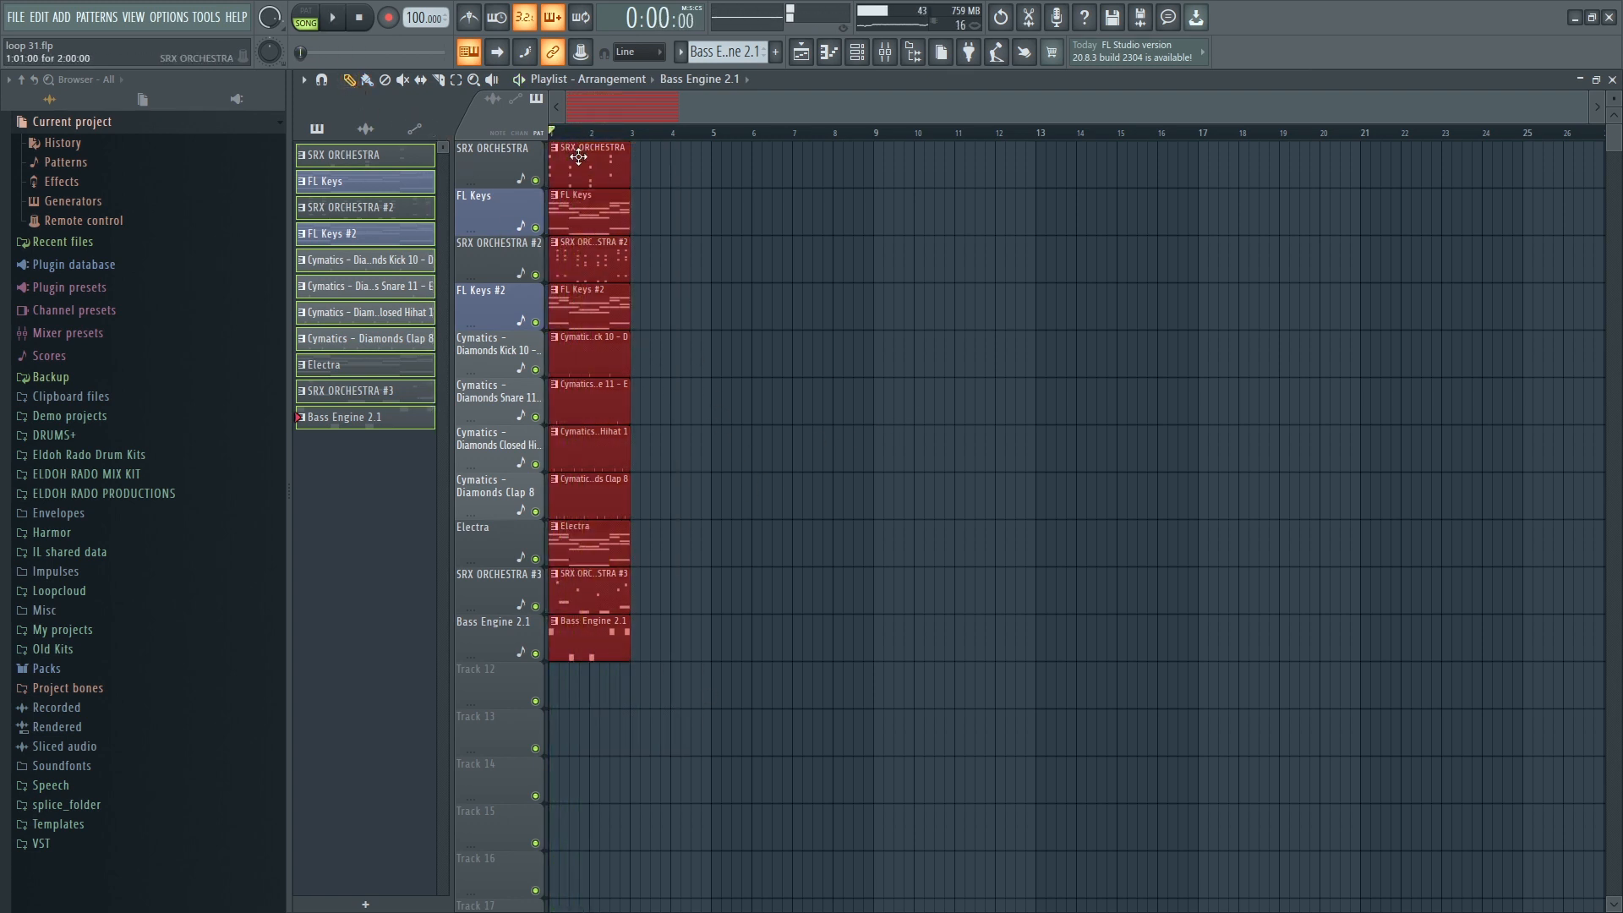
{"action": "key", "text": "ctrl+b"}
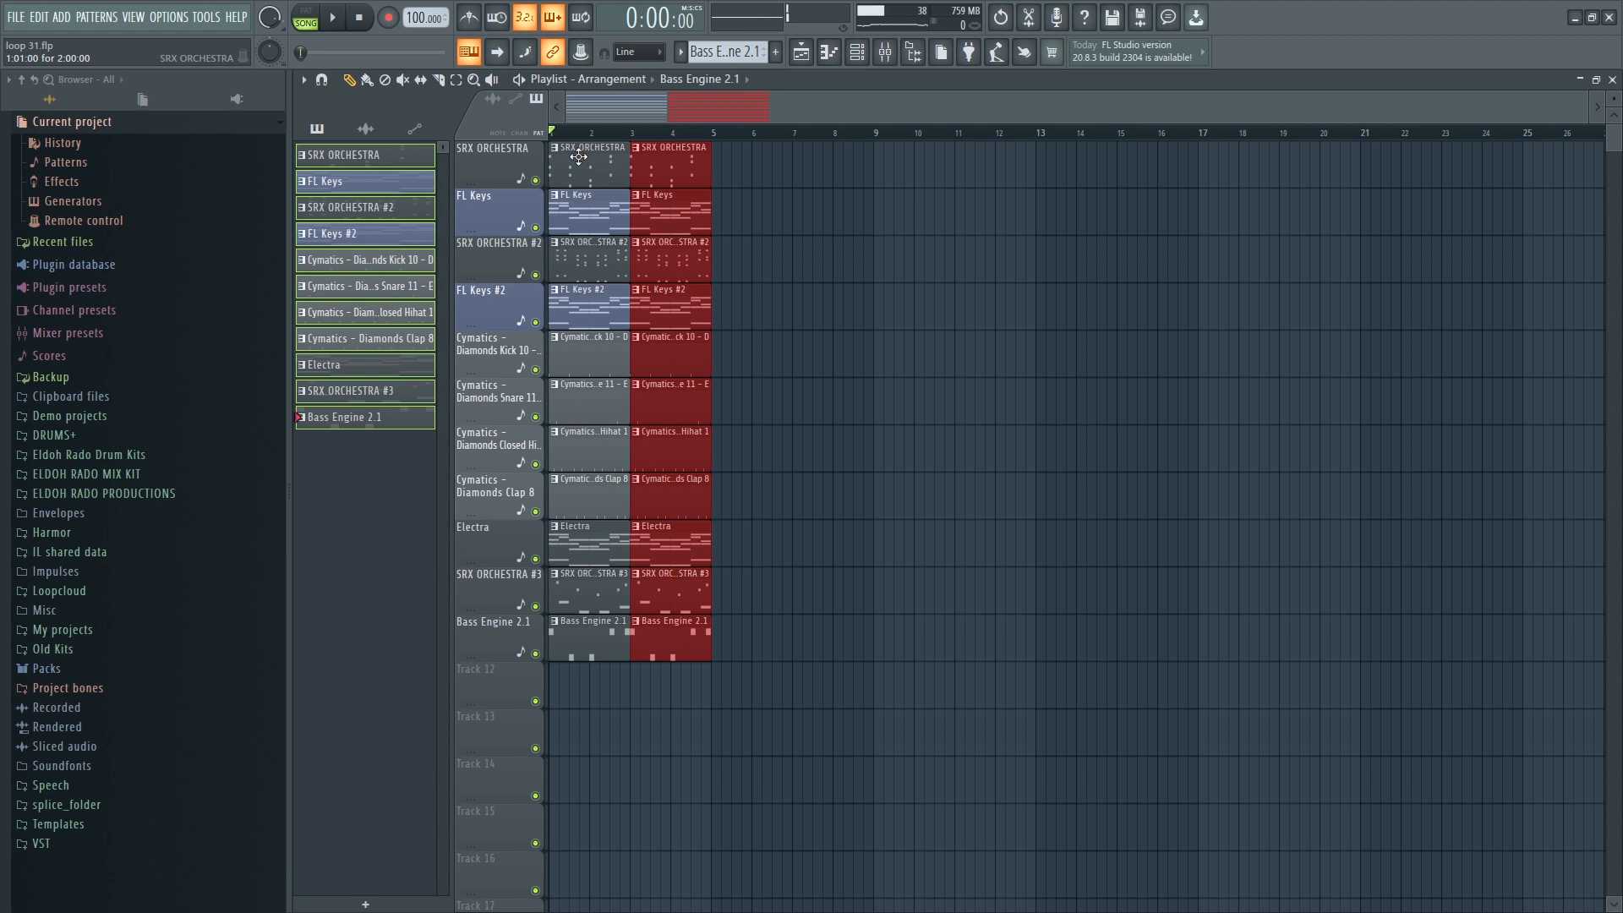
{"action": "key", "text": "ctrl+b"}
{"action": "key", "text": "ctrl+b"}
{"action": "key", "text": "ctrl+b"}
{"action": "key", "text": "ctrl+b"}
{"action": "key", "text": "ctrl+b"}
{"action": "key", "text": "ctrl+b"}
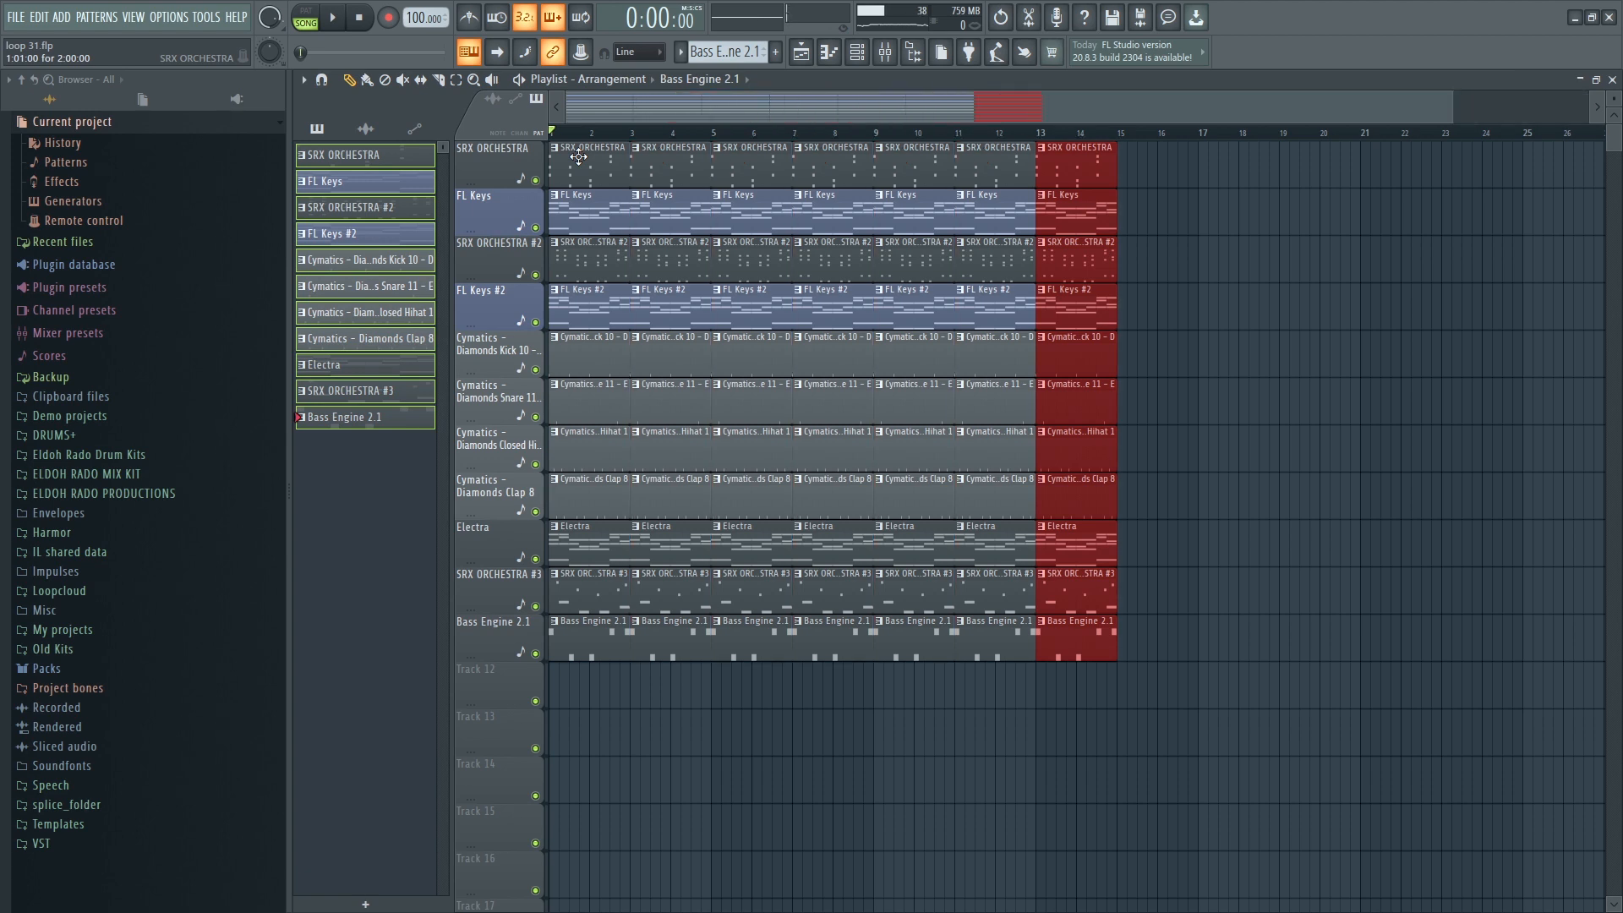
{"action": "key", "text": "ctrl+b"}
{"action": "key", "text": "ctrl+b"}
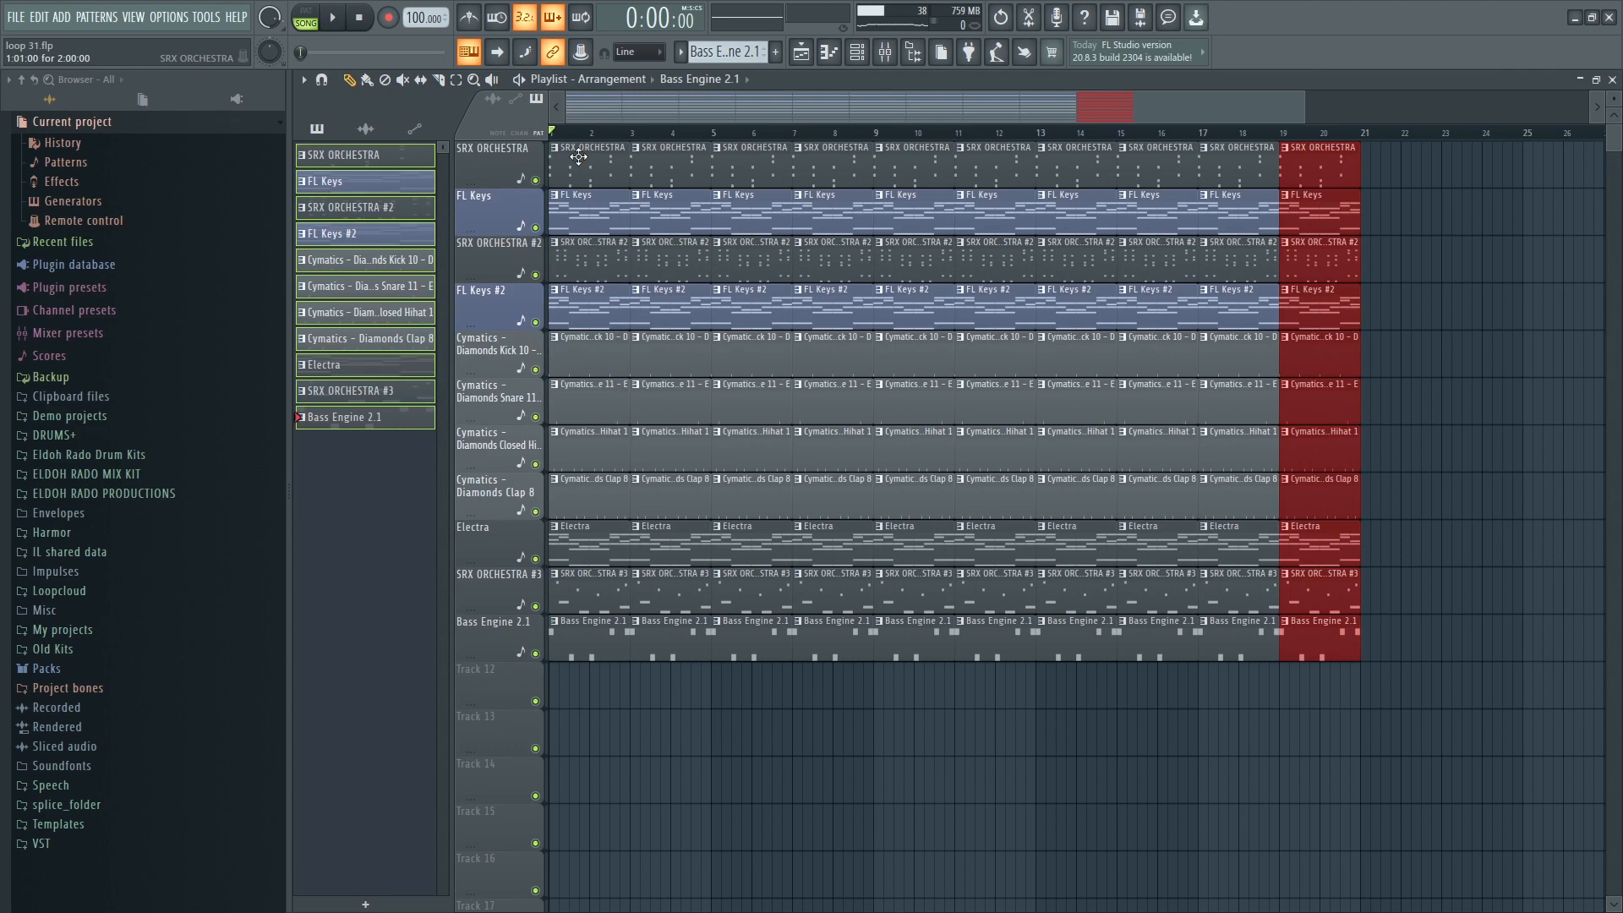
{"action": "key", "text": "ctrl+b"}
{"action": "key", "text": "ctrl+b"}
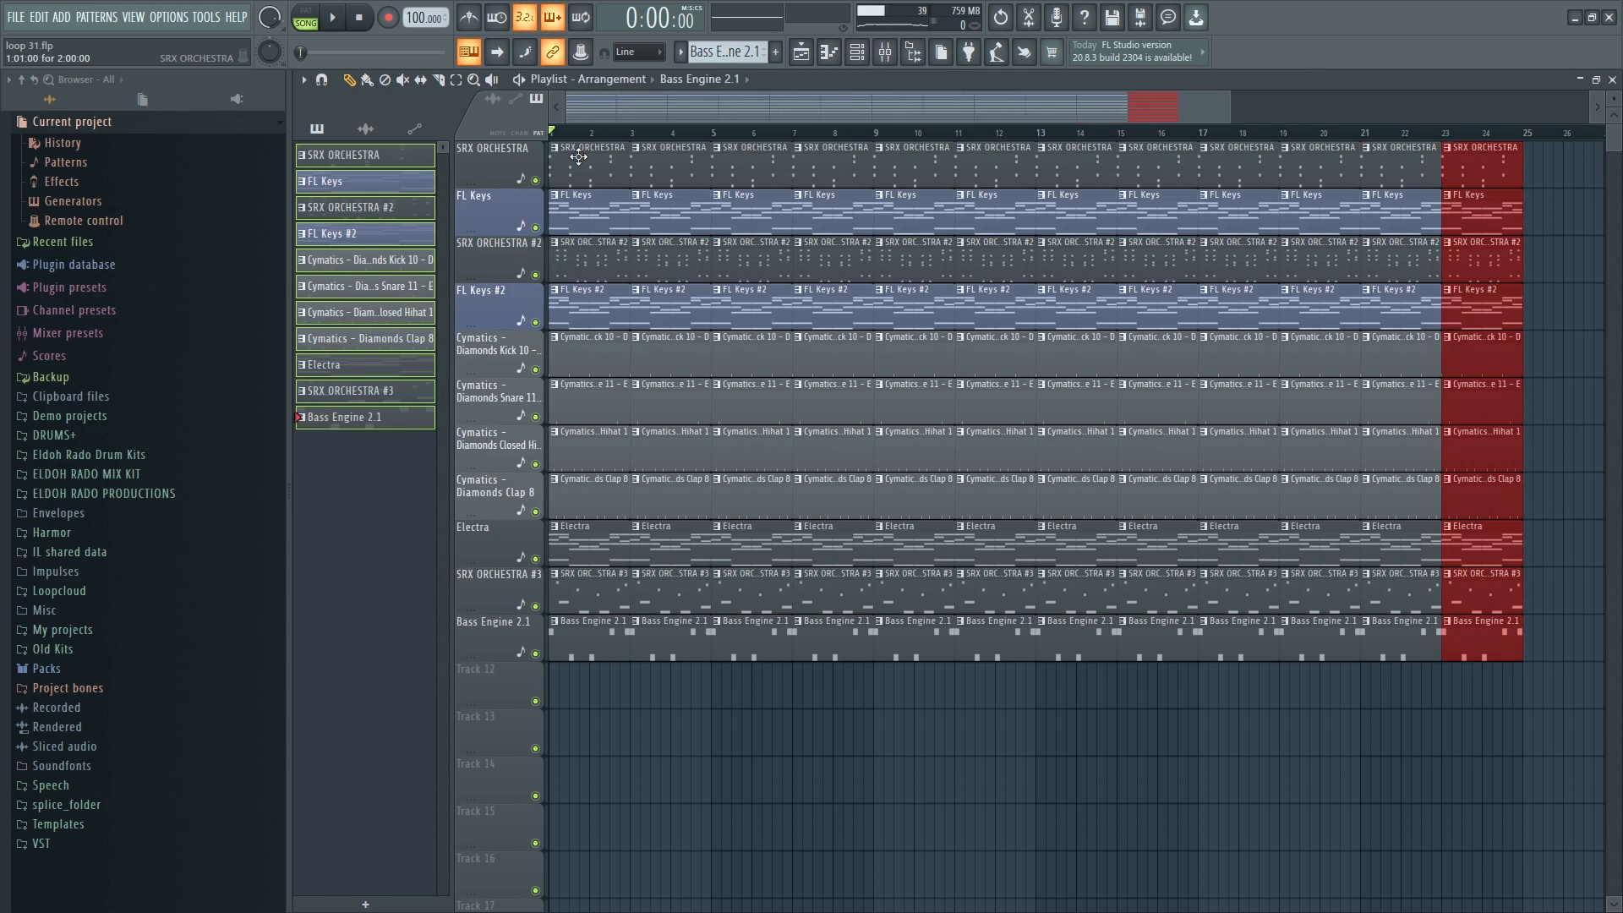
Delete the first kick, snare, closed hi-hat and clap clips, leaving bars 1 and 2 without drums.
{"action": "right_click", "coordinate": [609, 375]}
{"action": "right_click", "coordinate": [586, 406]}
{"action": "right_click", "coordinate": [587, 452]}
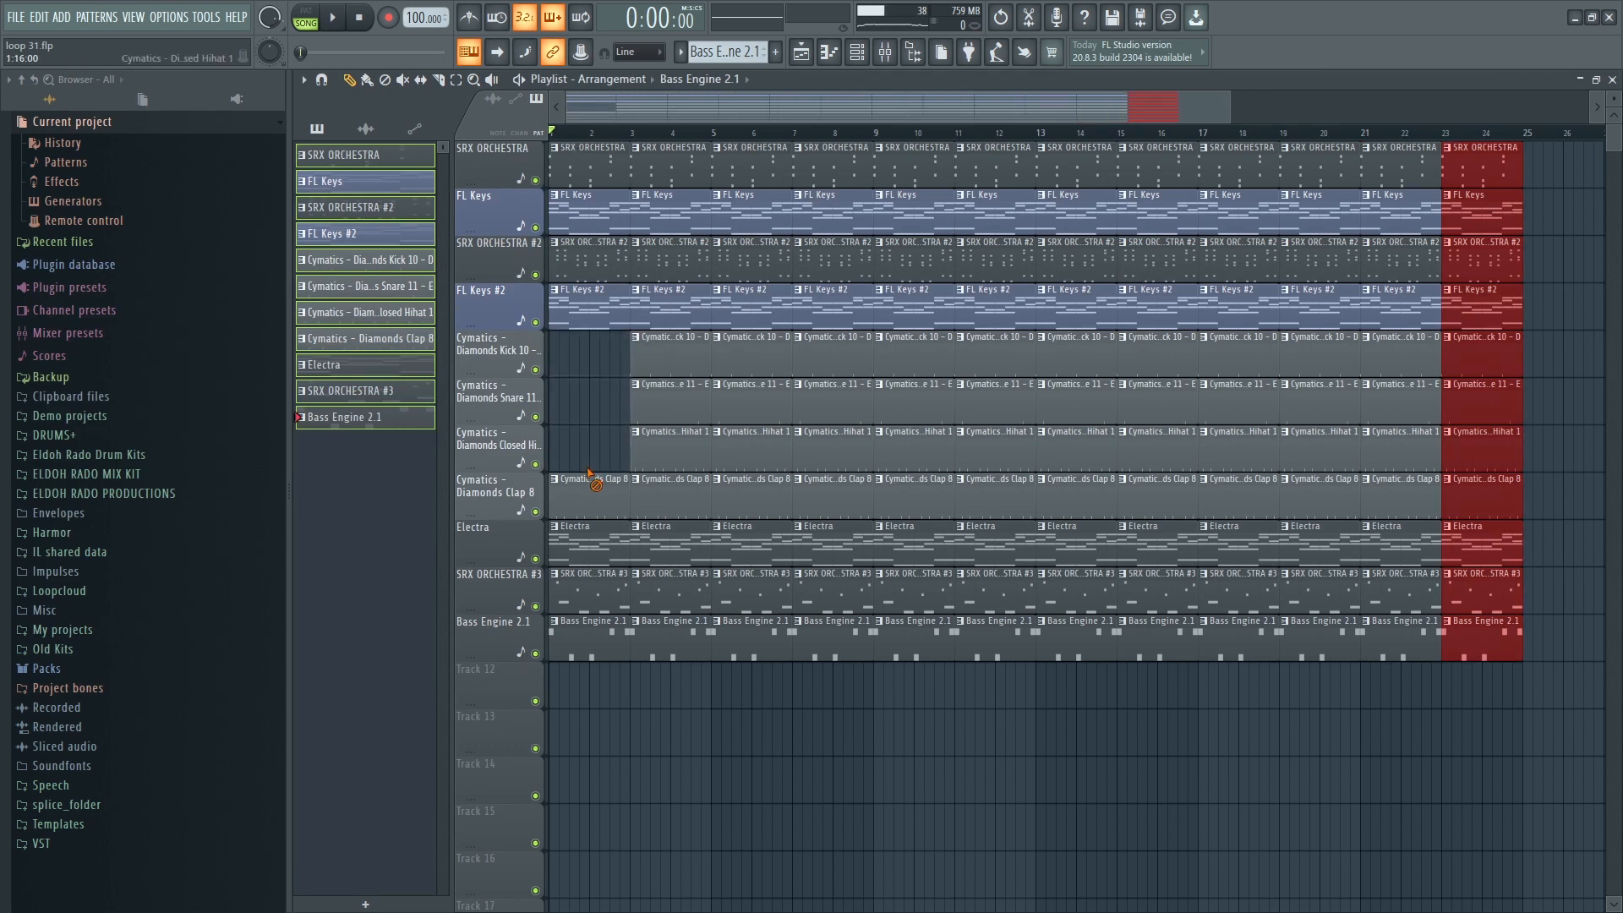
{"action": "right_click", "coordinate": [586, 499]}
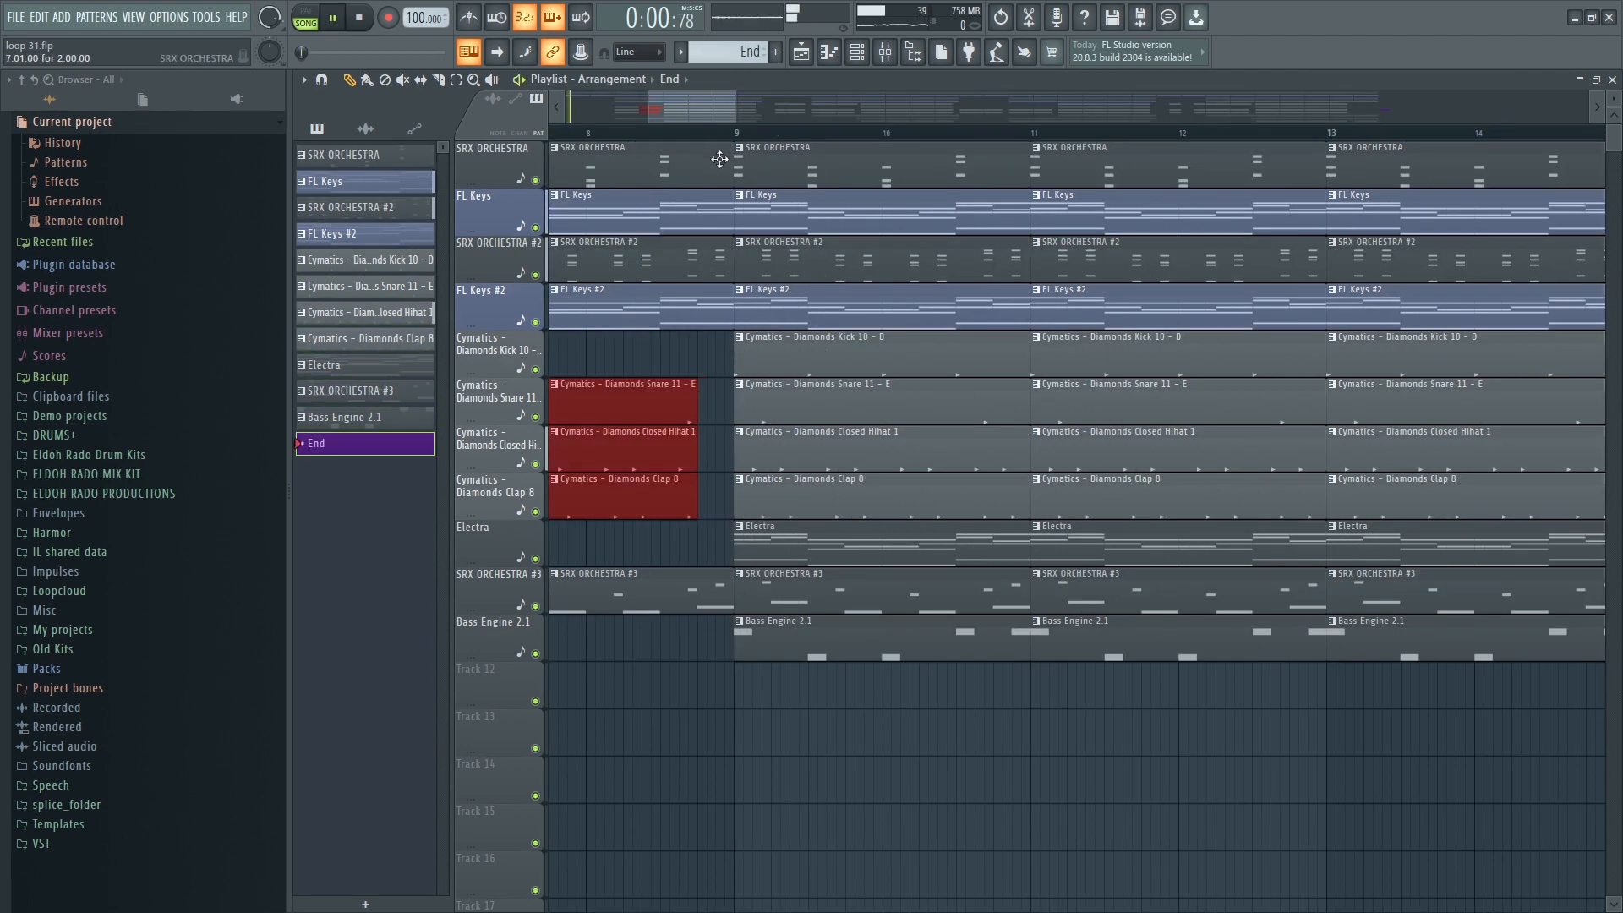
Deselect the drum clips in the playlist and open the first SRX ORCHESTRA #3 clip in the piano roll.
{"action": "scroll", "coordinate": [744, 138], "scroll_direction": "down", "scroll_amount": 5}
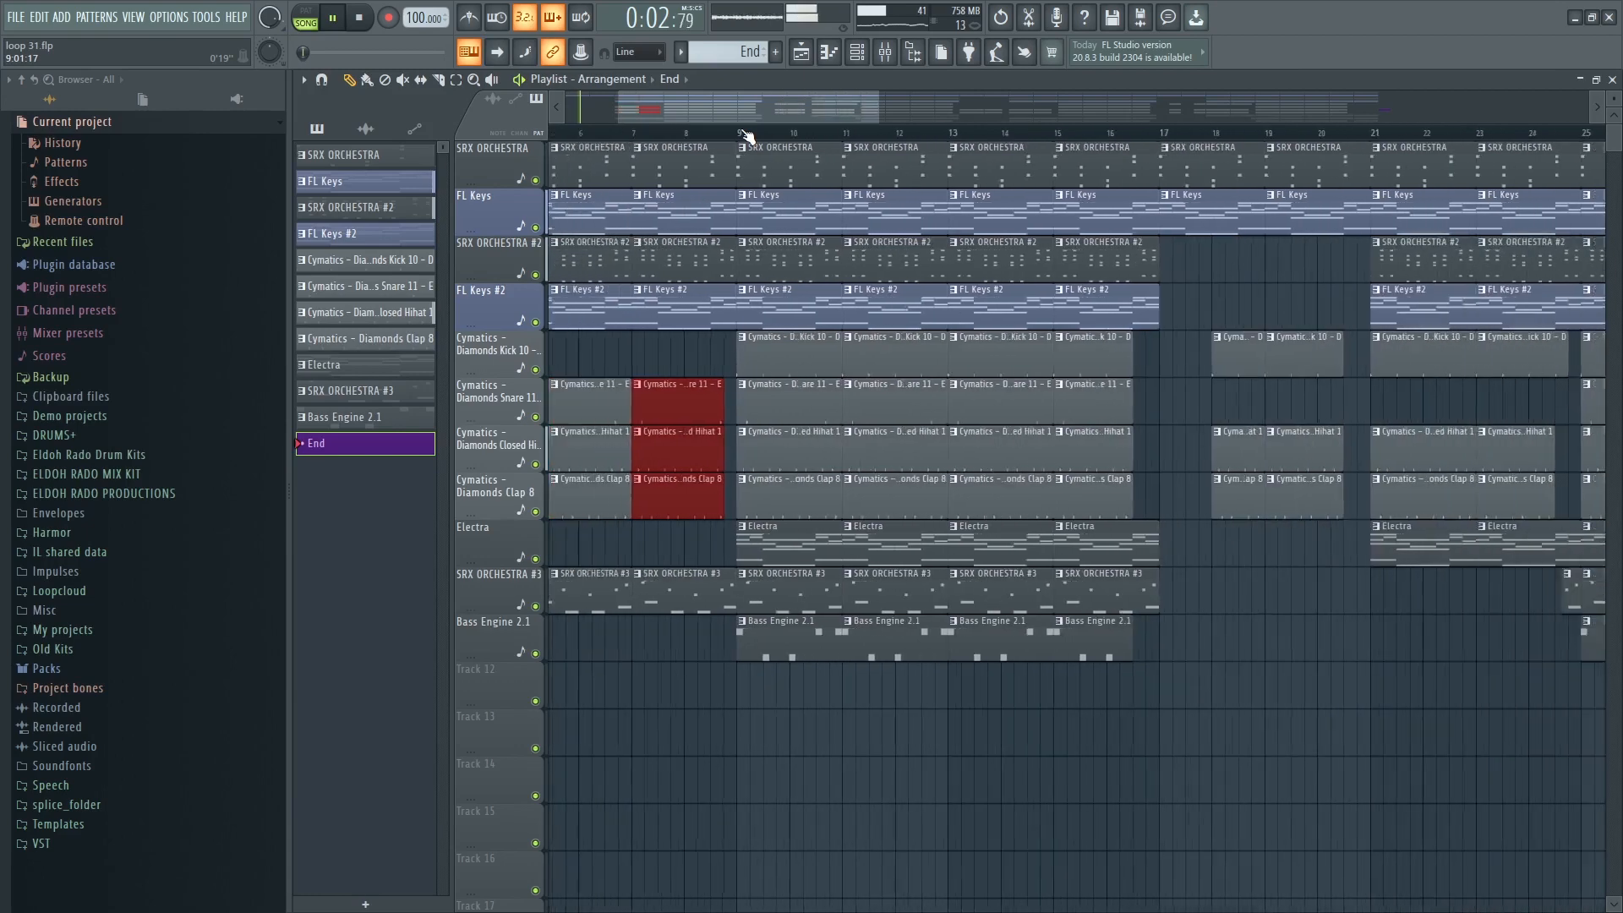
{"action": "key", "text": "ctrl+d"}
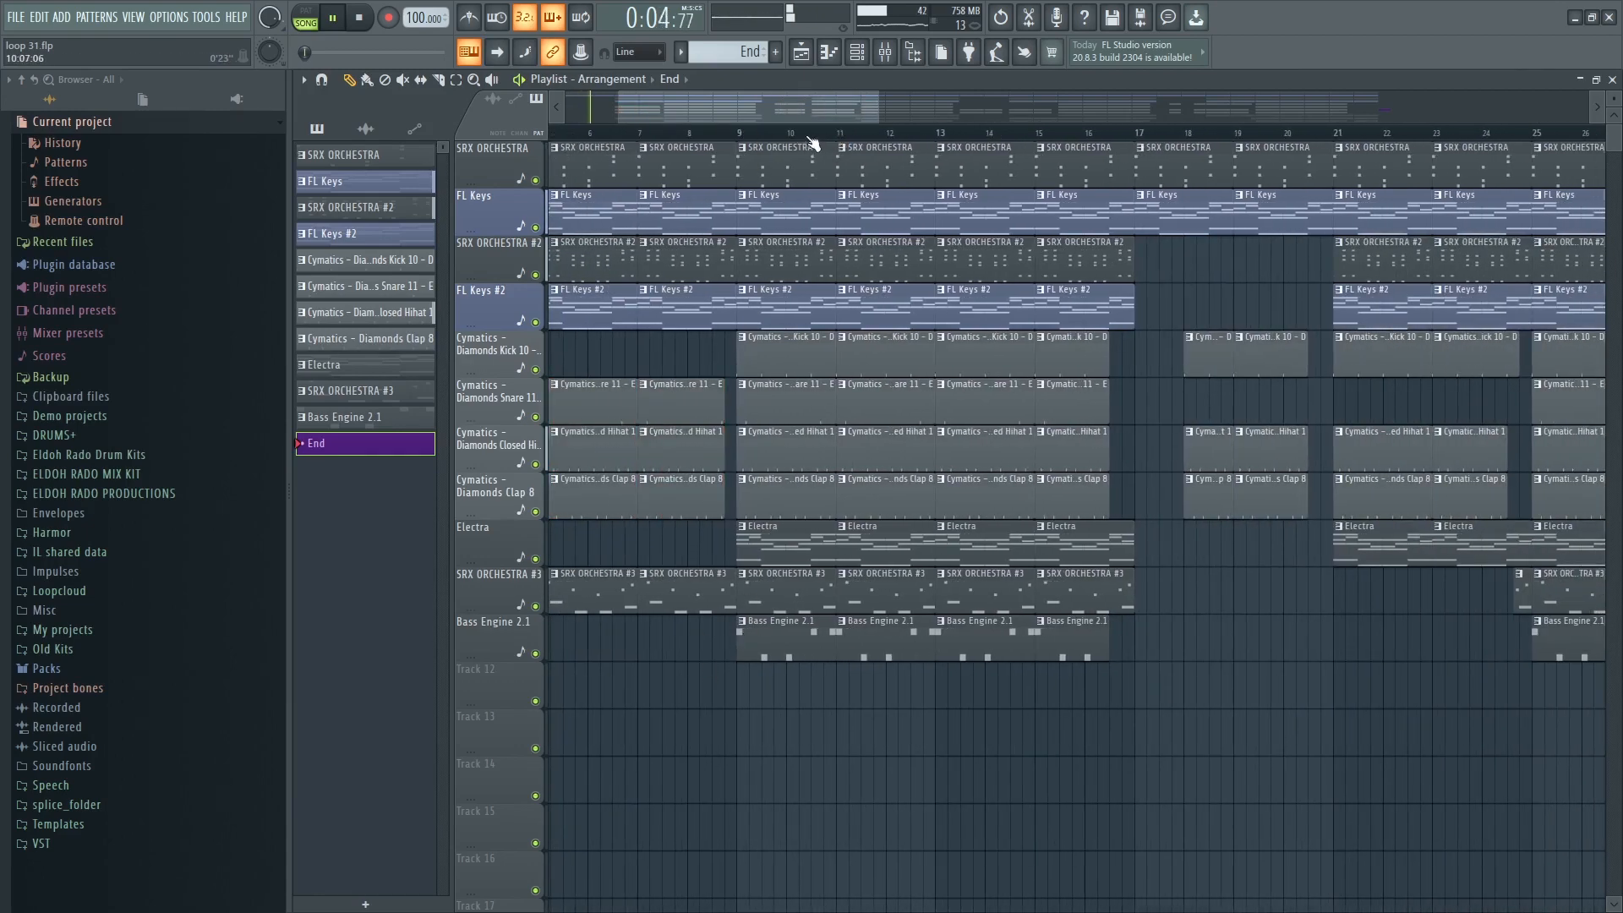
{"action": "scroll", "coordinate": [812, 144], "scroll_direction": "down", "scroll_amount": 2}
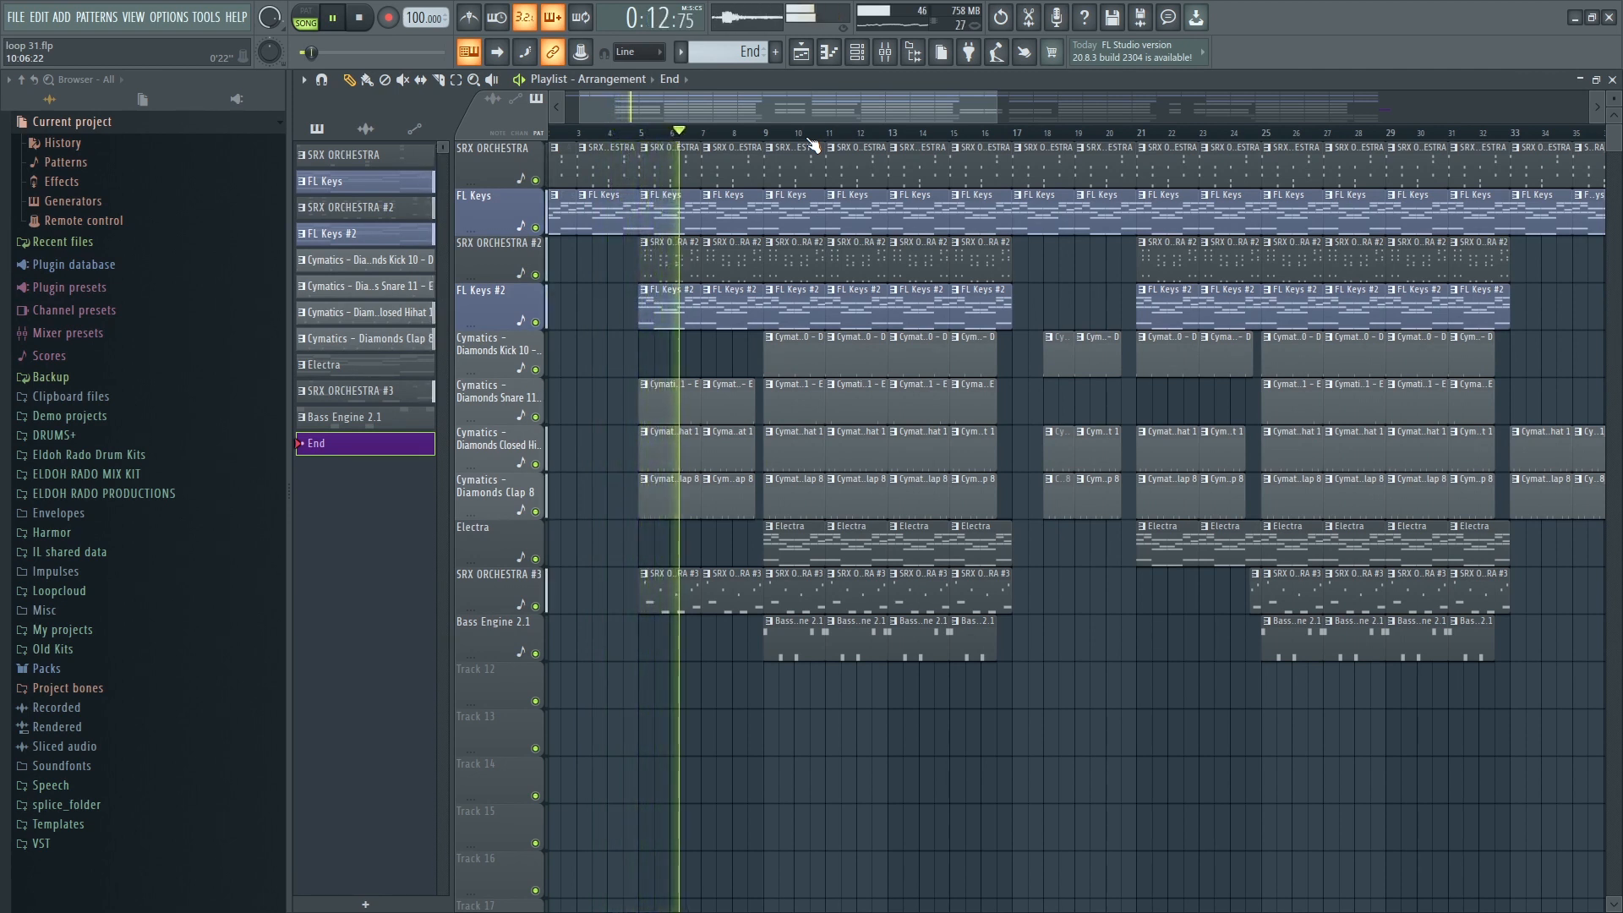
{"action": "double_click", "coordinate": [682, 608]}
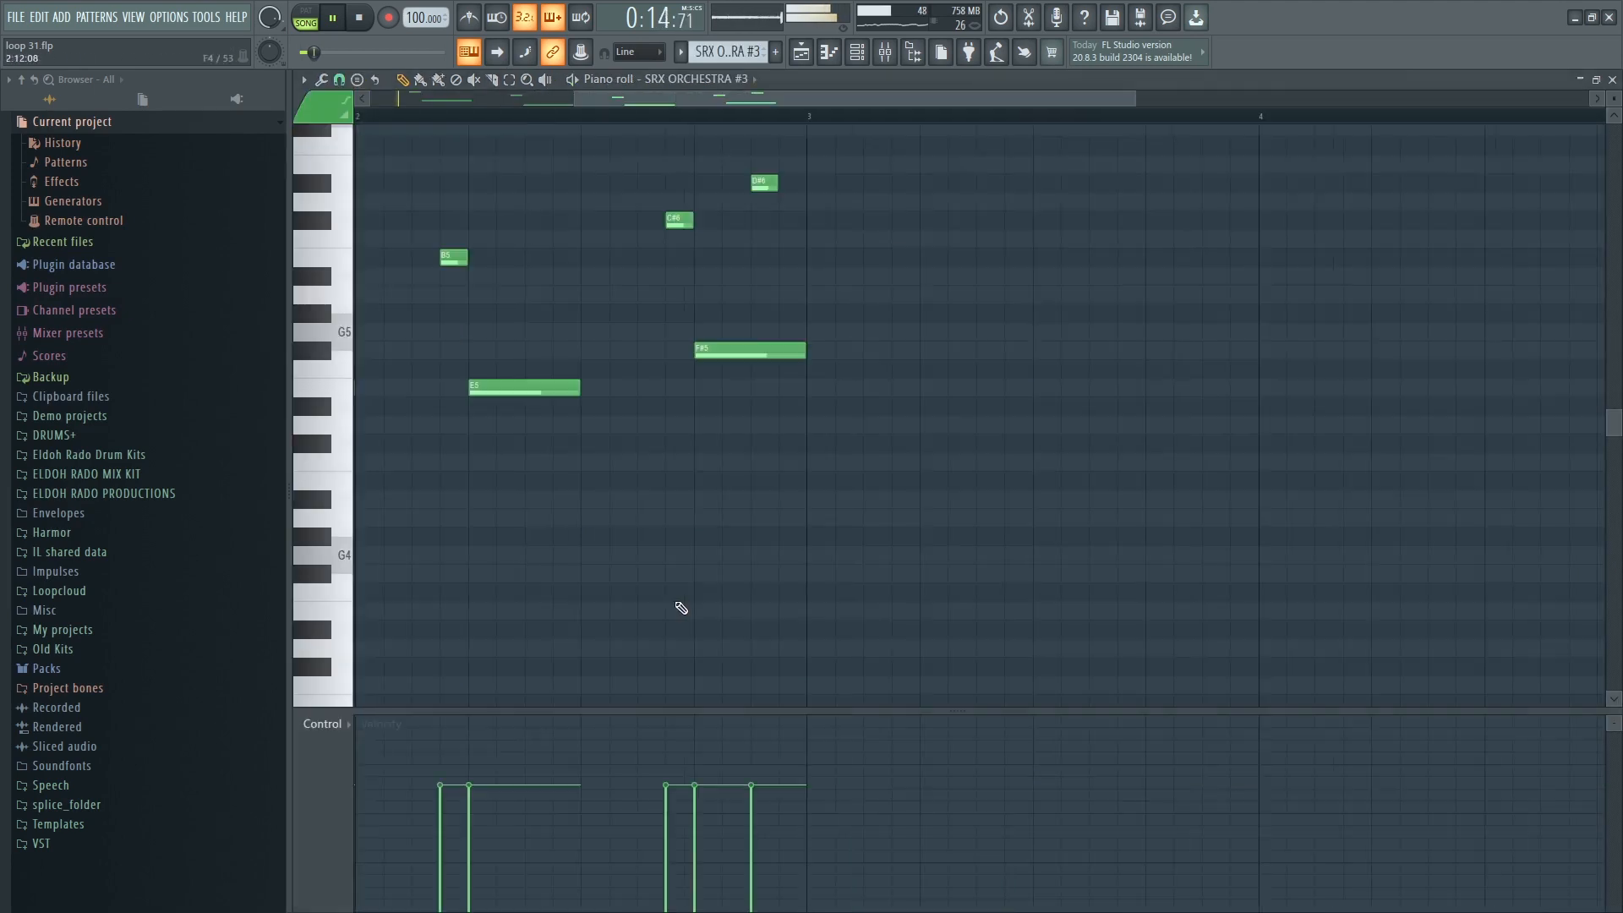
{"action": "scroll", "coordinate": [695, 121], "scroll_direction": "down", "scroll_amount": 2}
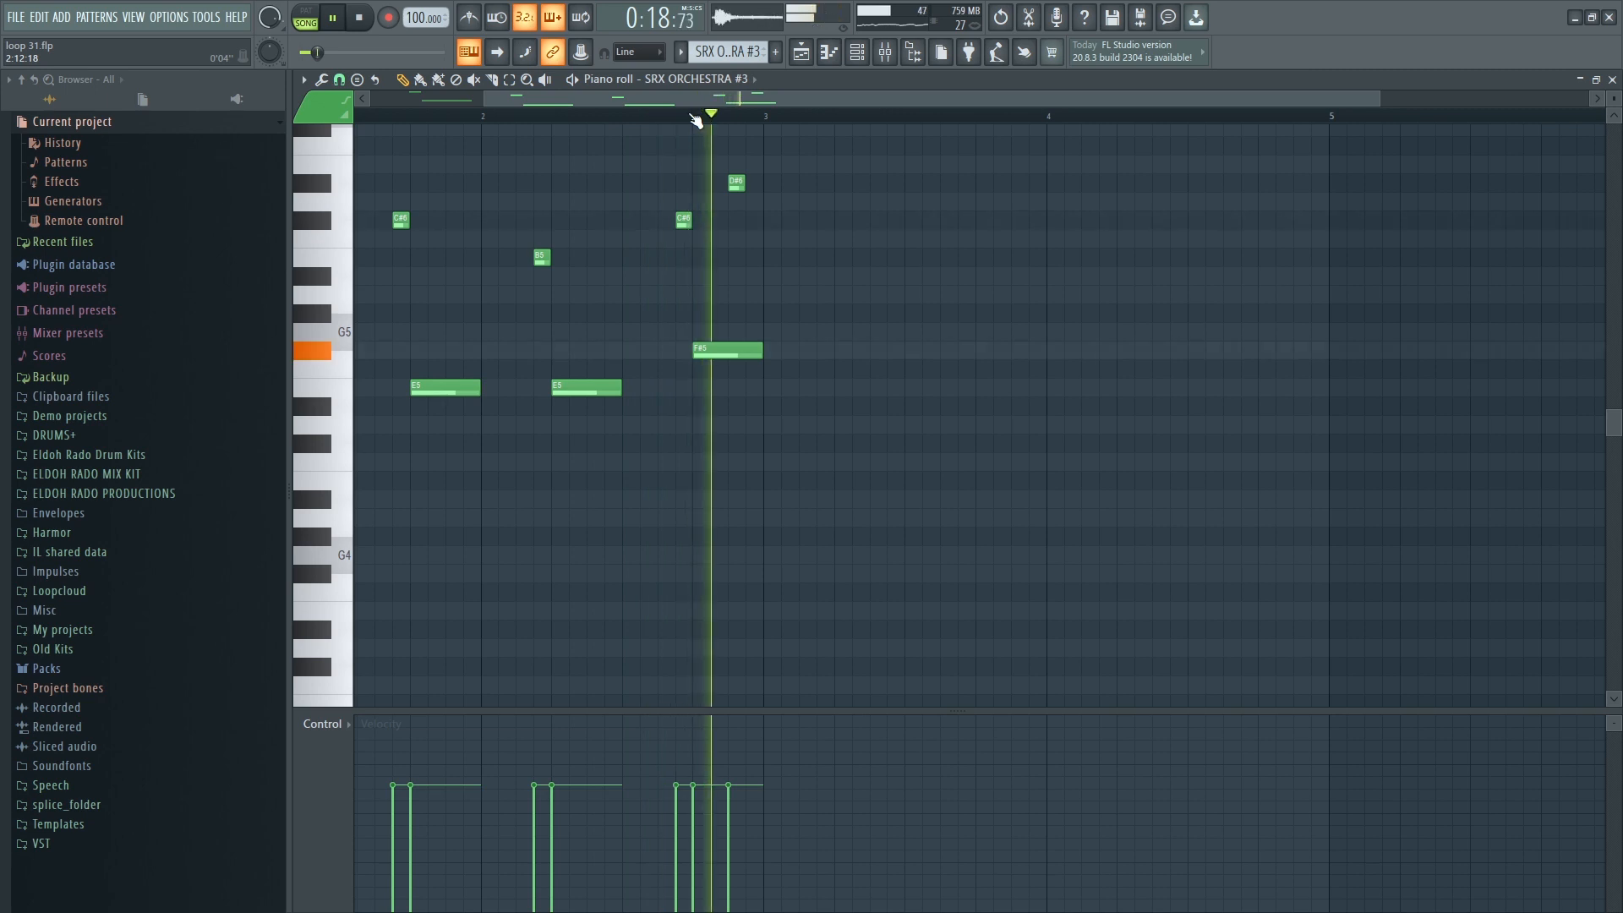
{"action": "scroll", "coordinate": [695, 121], "scroll_direction": "down", "scroll_amount": 1}
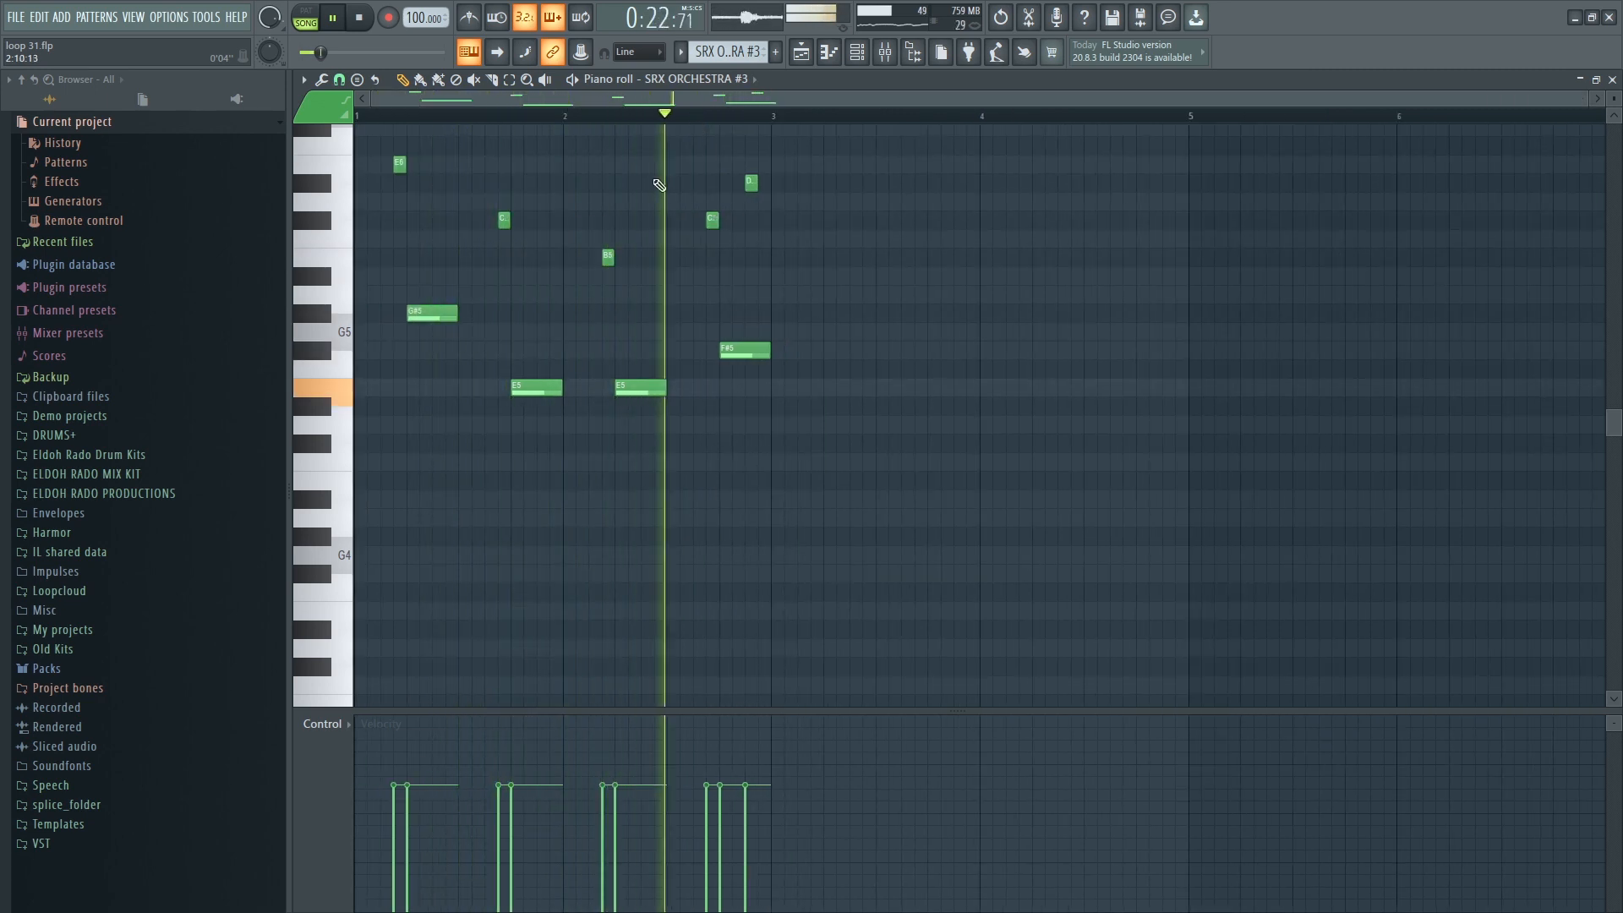
Raise the velocities of the short high notes in SRX ORCHESTRA #3, bringing the first one to about 77%.
{"action": "left_click_drag", "start_coordinate": [394, 787], "coordinate": [396, 770]}
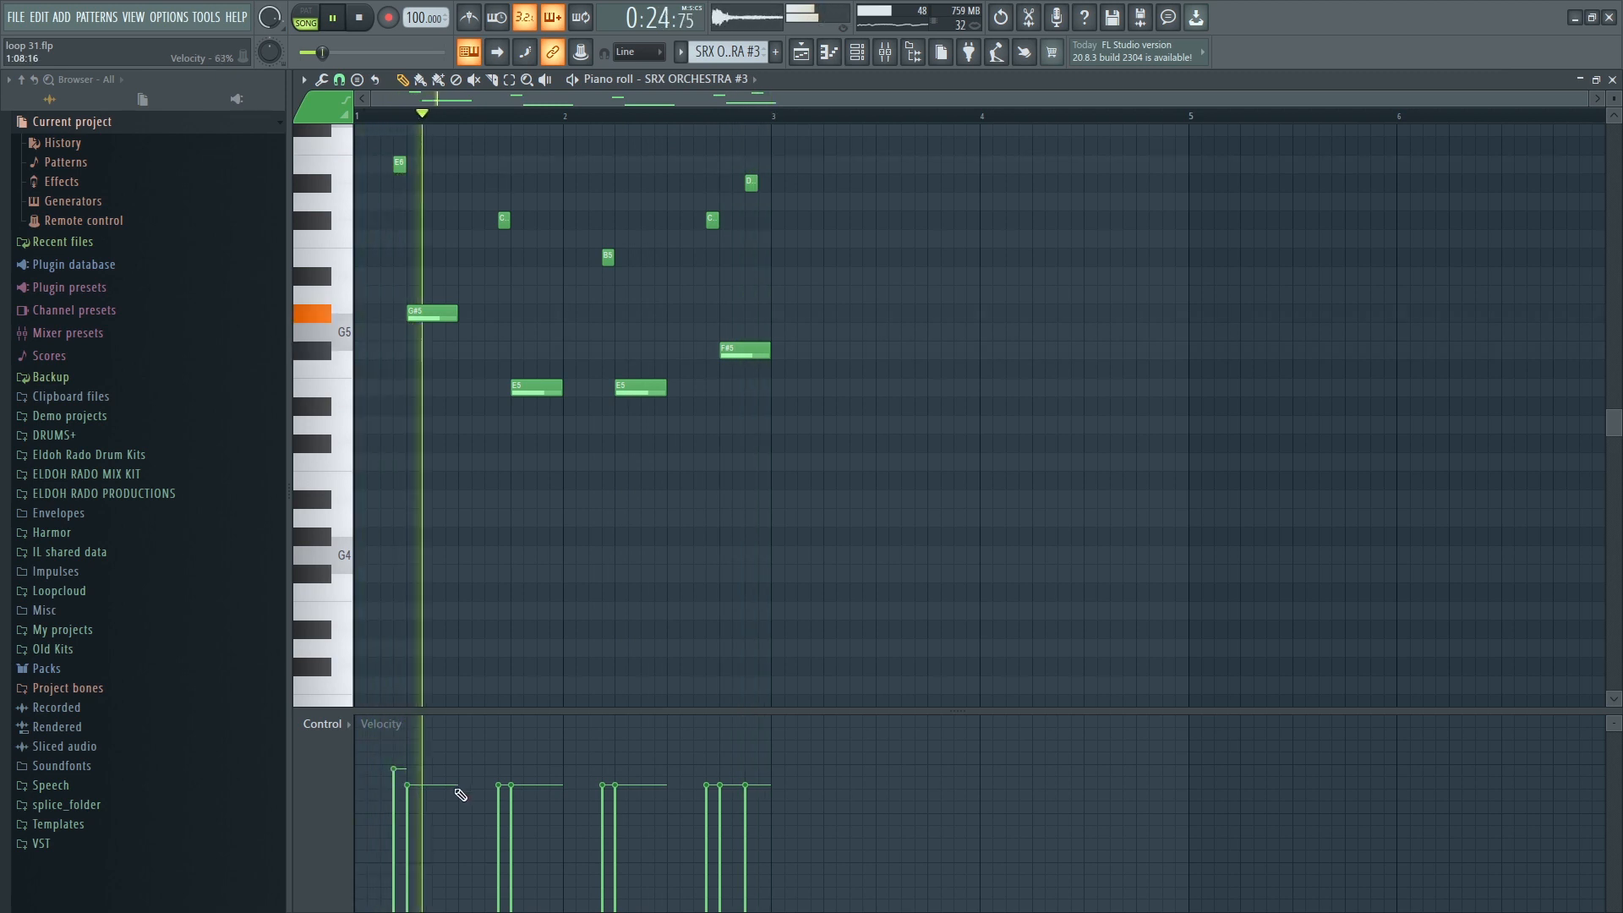
{"action": "left_click_drag", "start_coordinate": [505, 788], "coordinate": [506, 770]}
{"action": "left_click_drag", "start_coordinate": [601, 785], "coordinate": [603, 762]}
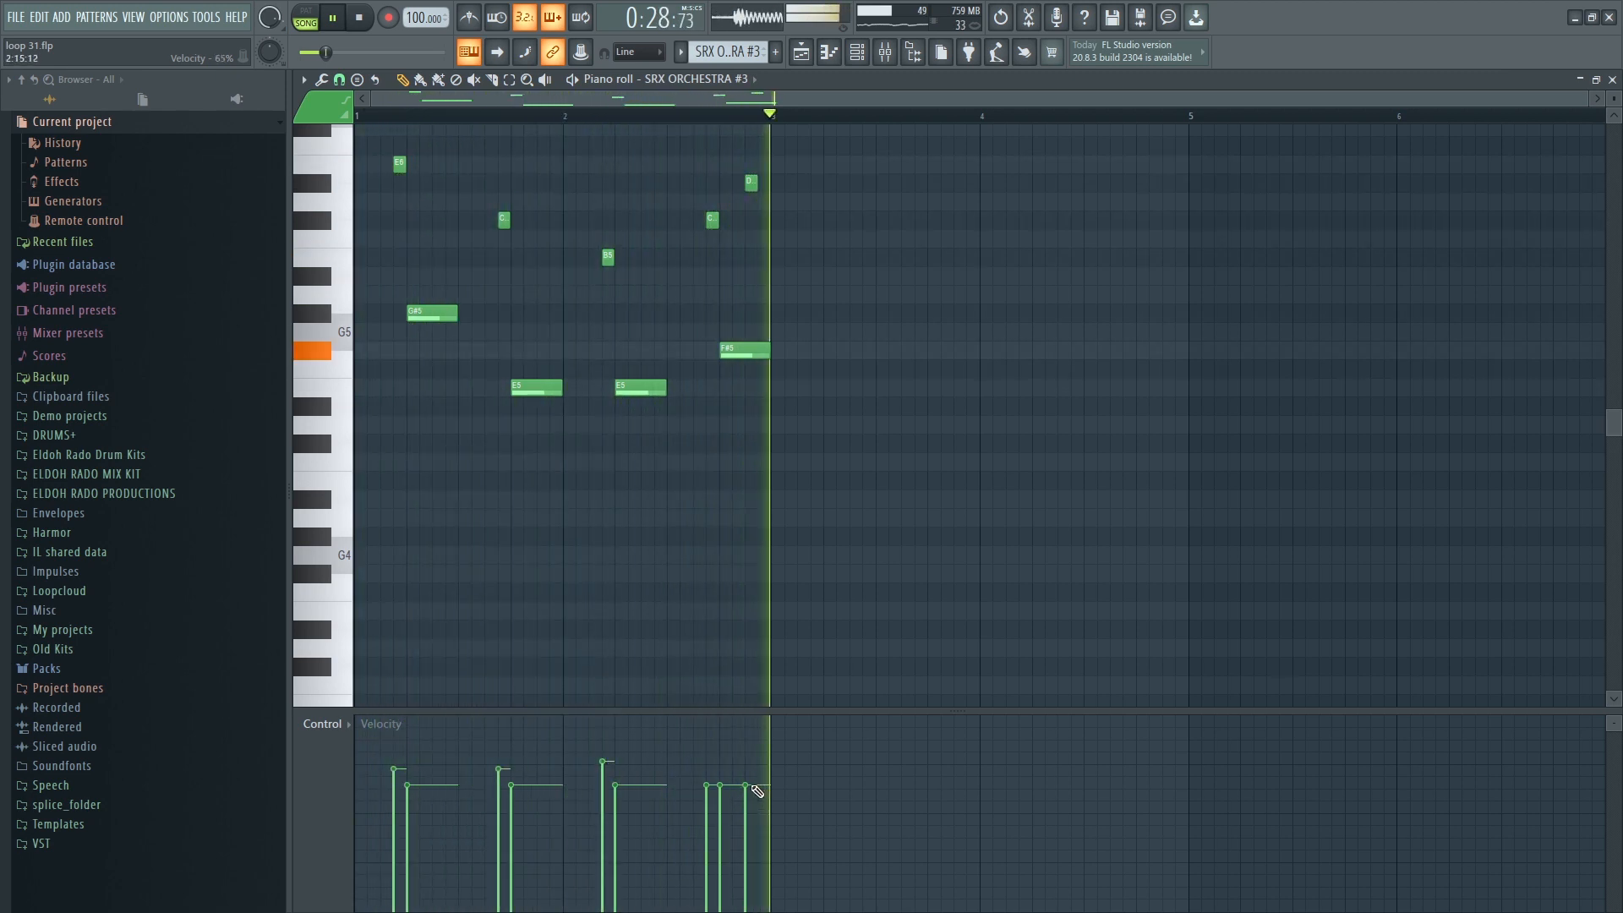
{"action": "left_click_drag", "start_coordinate": [745, 785], "coordinate": [708, 777]}
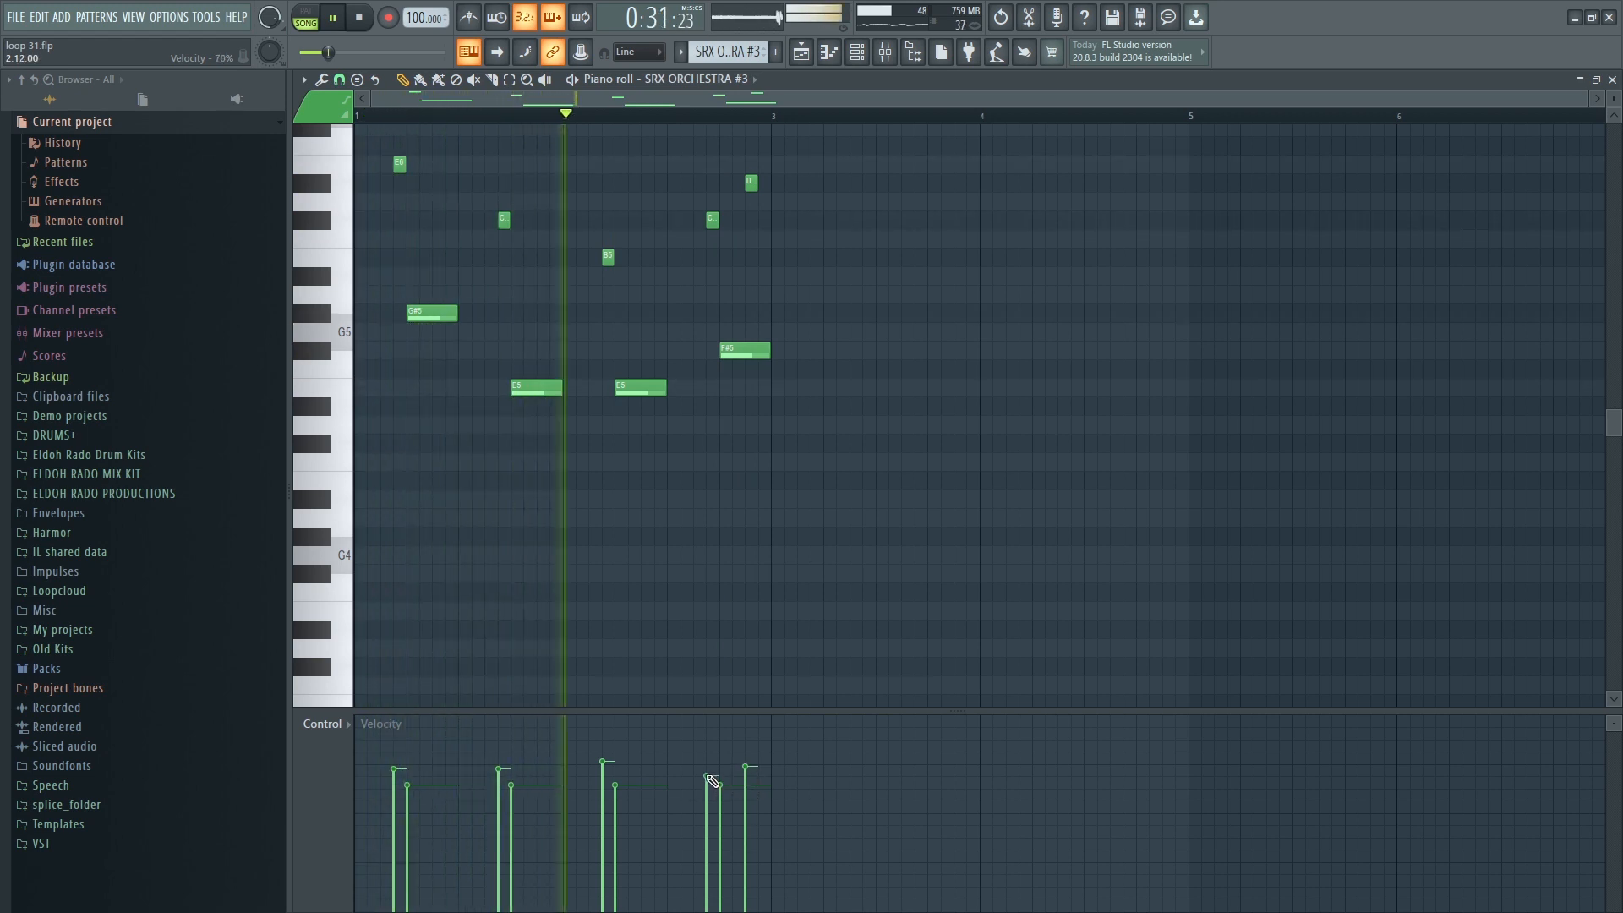
{"action": "left_click", "coordinate": [751, 758]}
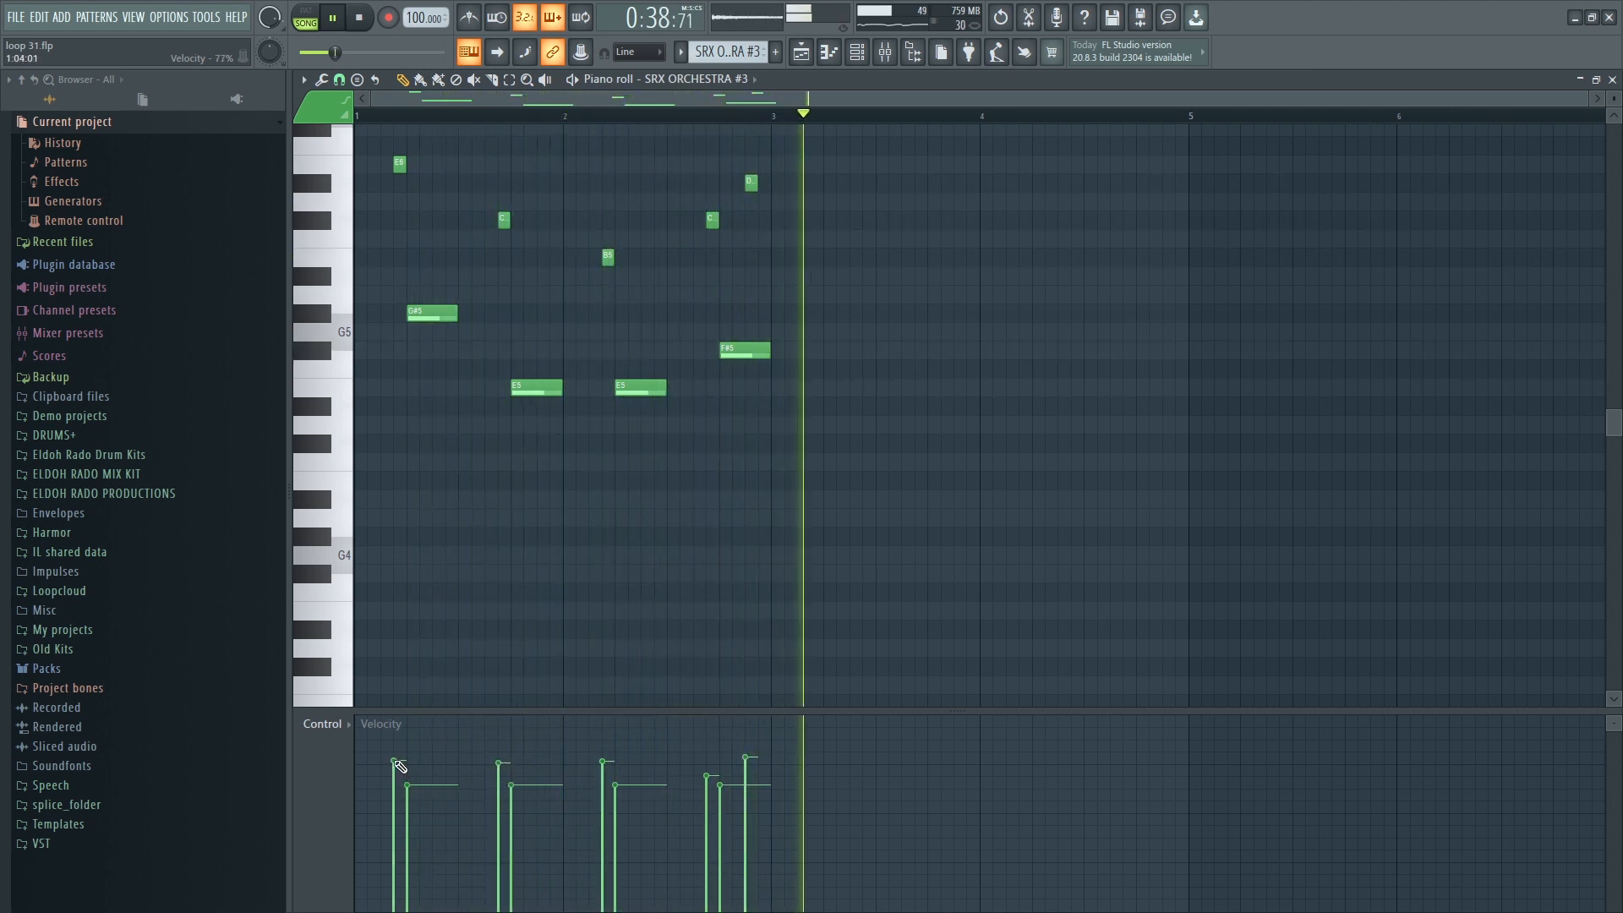
Close the piano roll to return to the playlist, and save the project.
{"action": "left_click", "coordinate": [1612, 79]}
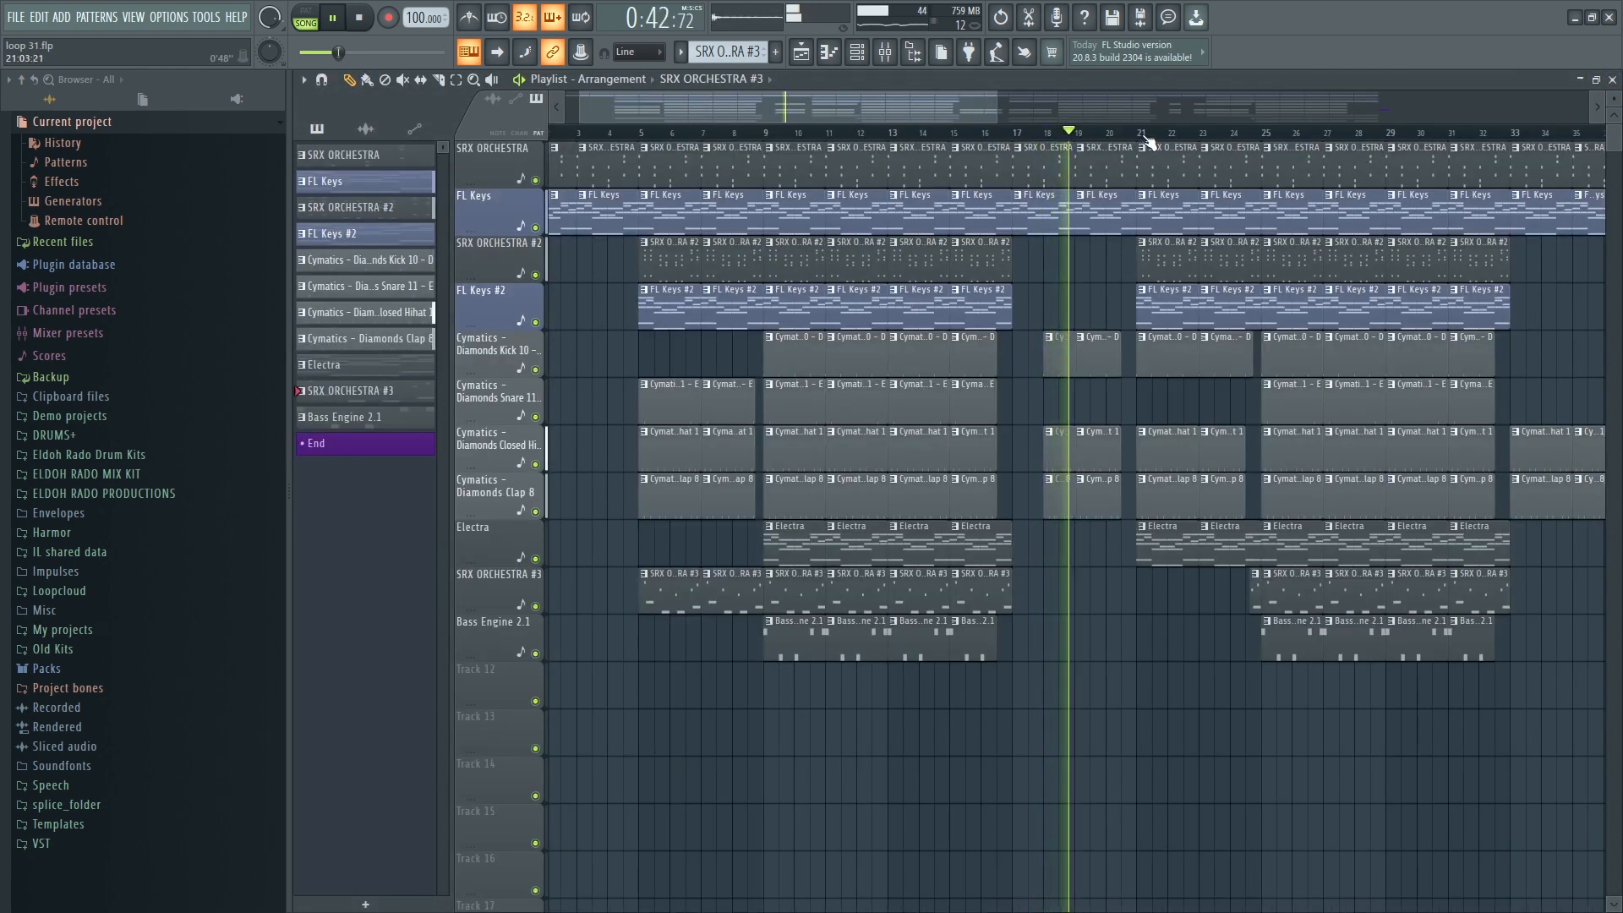
{"action": "key", "text": "ctrl+s"}
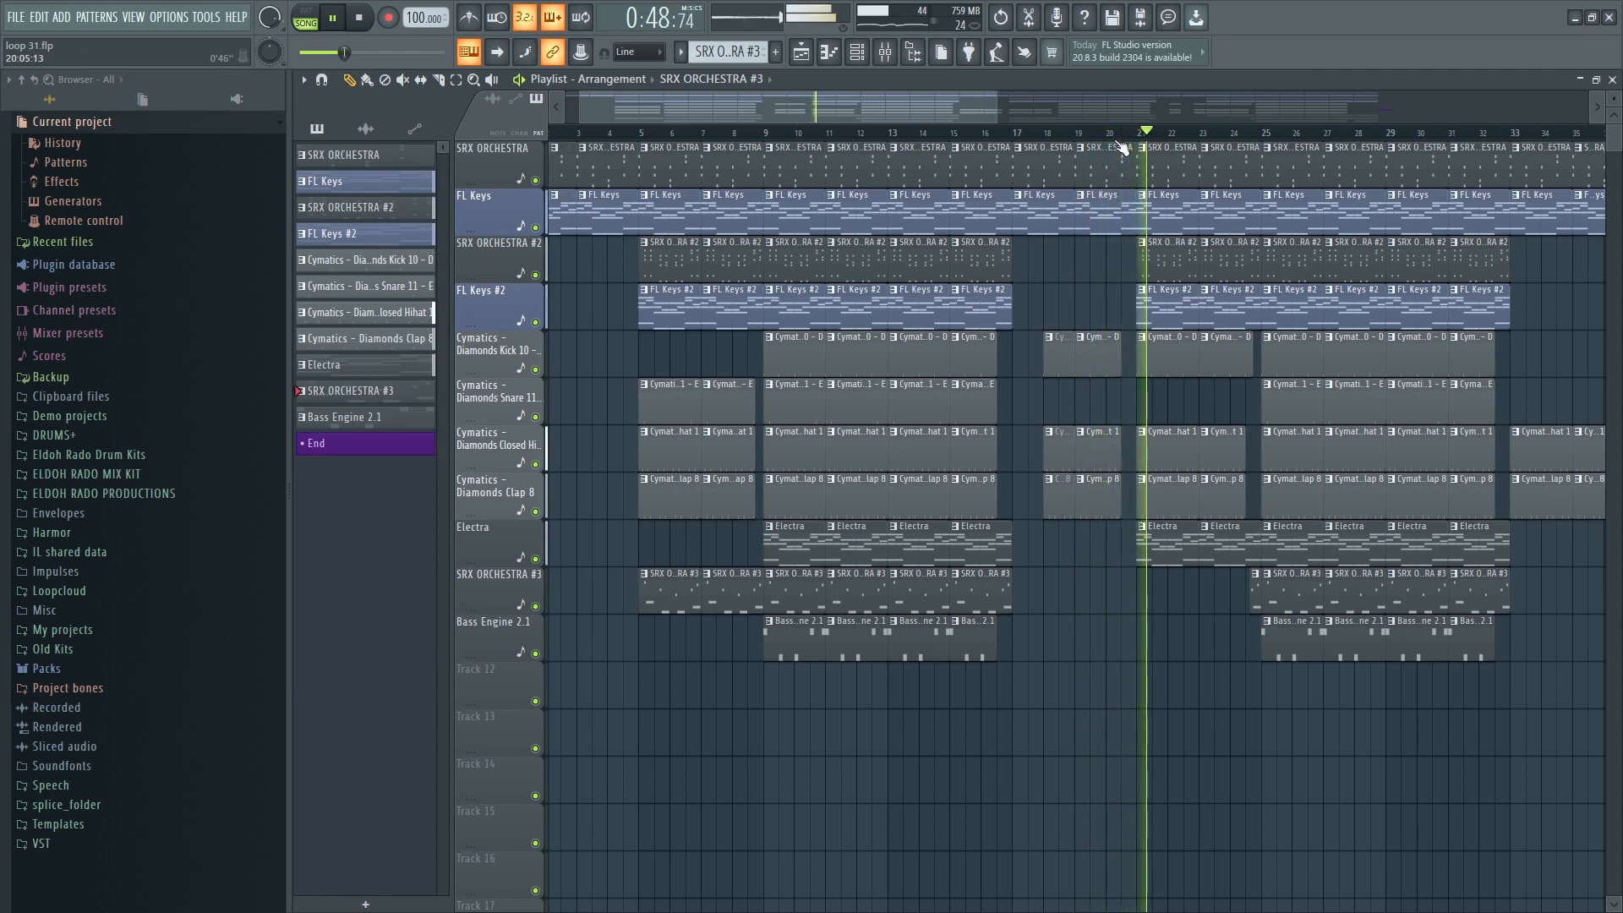
{"action": "scroll", "coordinate": [1122, 144], "scroll_direction": "down", "scroll_amount": 2}
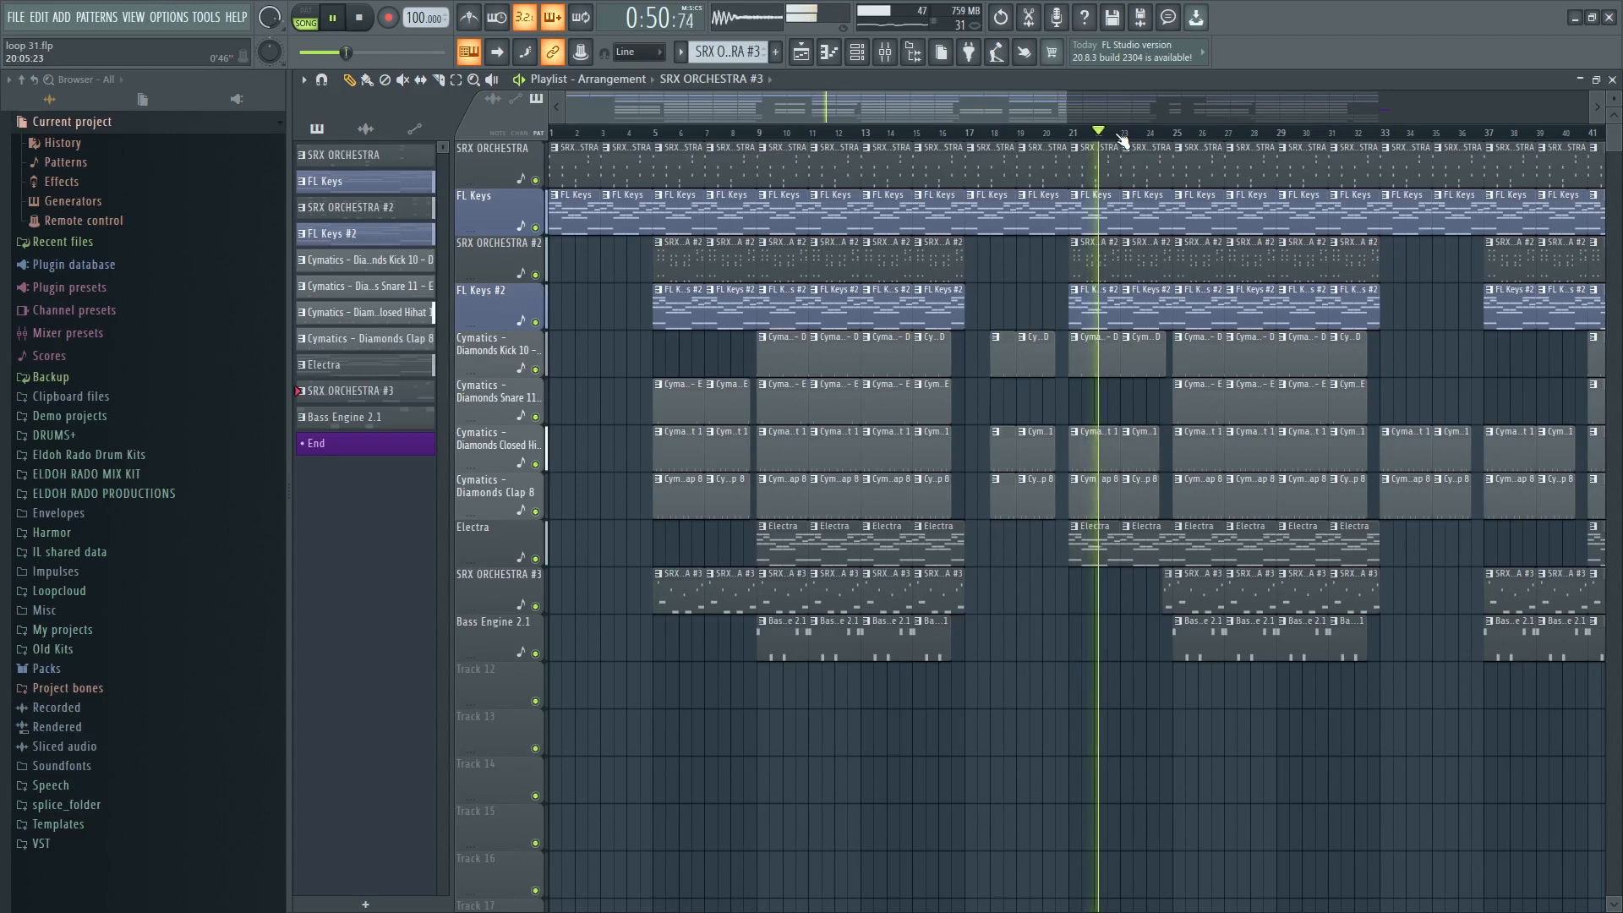
{"action": "left_click_drag", "start_coordinate": [986, 98], "coordinate": [1038, 101]}
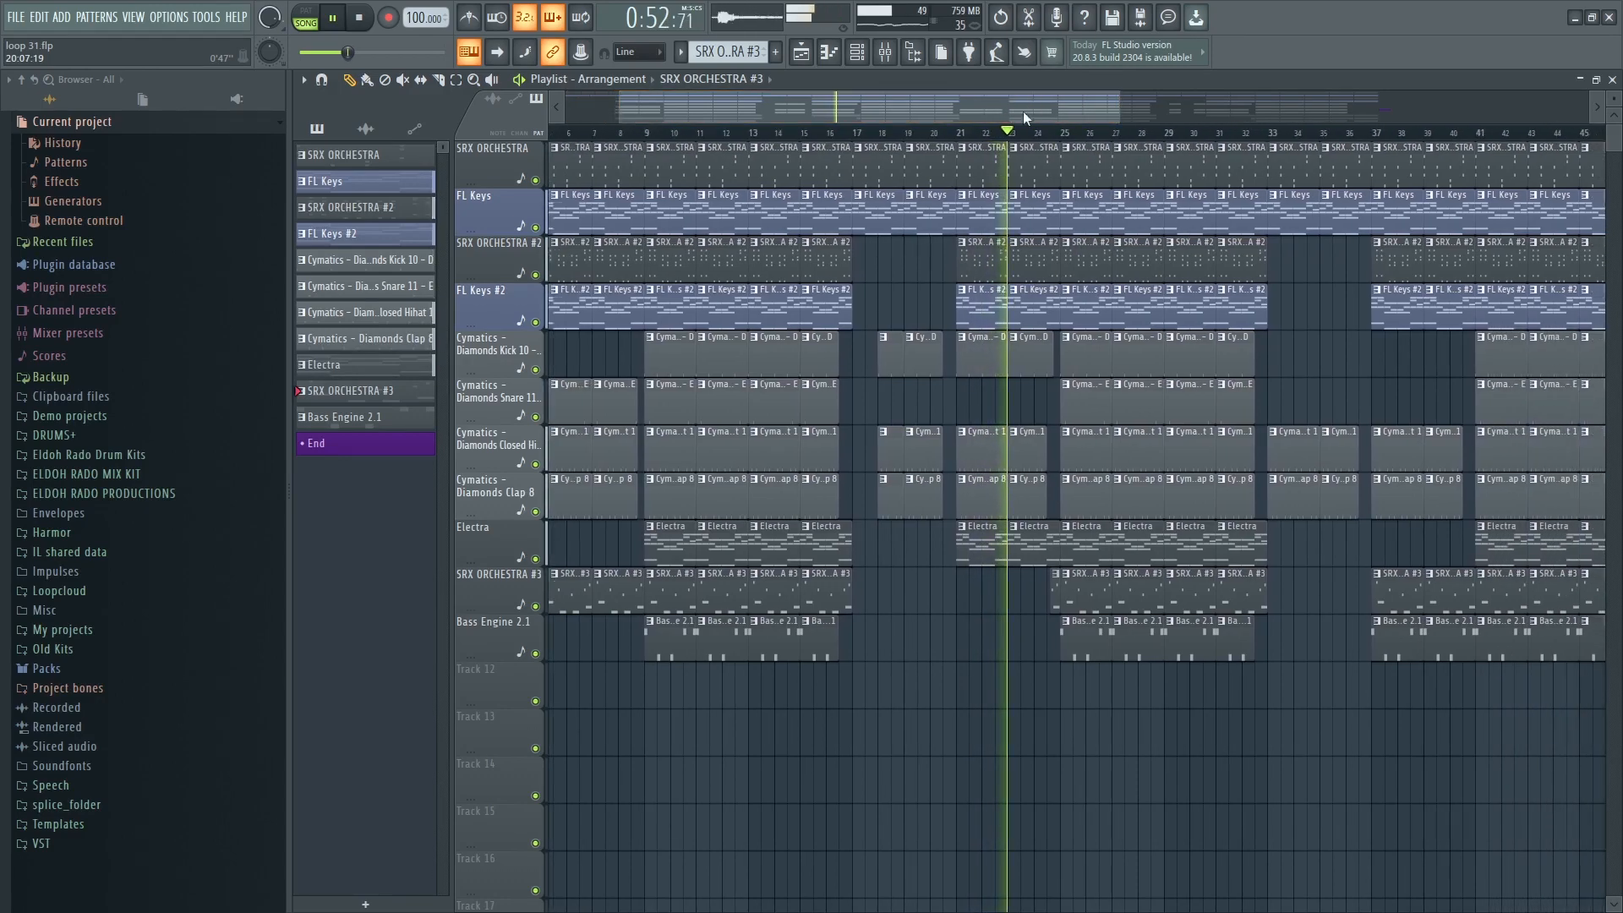
Check the mixer levels during playback and review the clip layout across the whole arrangement.
{"action": "left_click", "coordinate": [885, 53]}
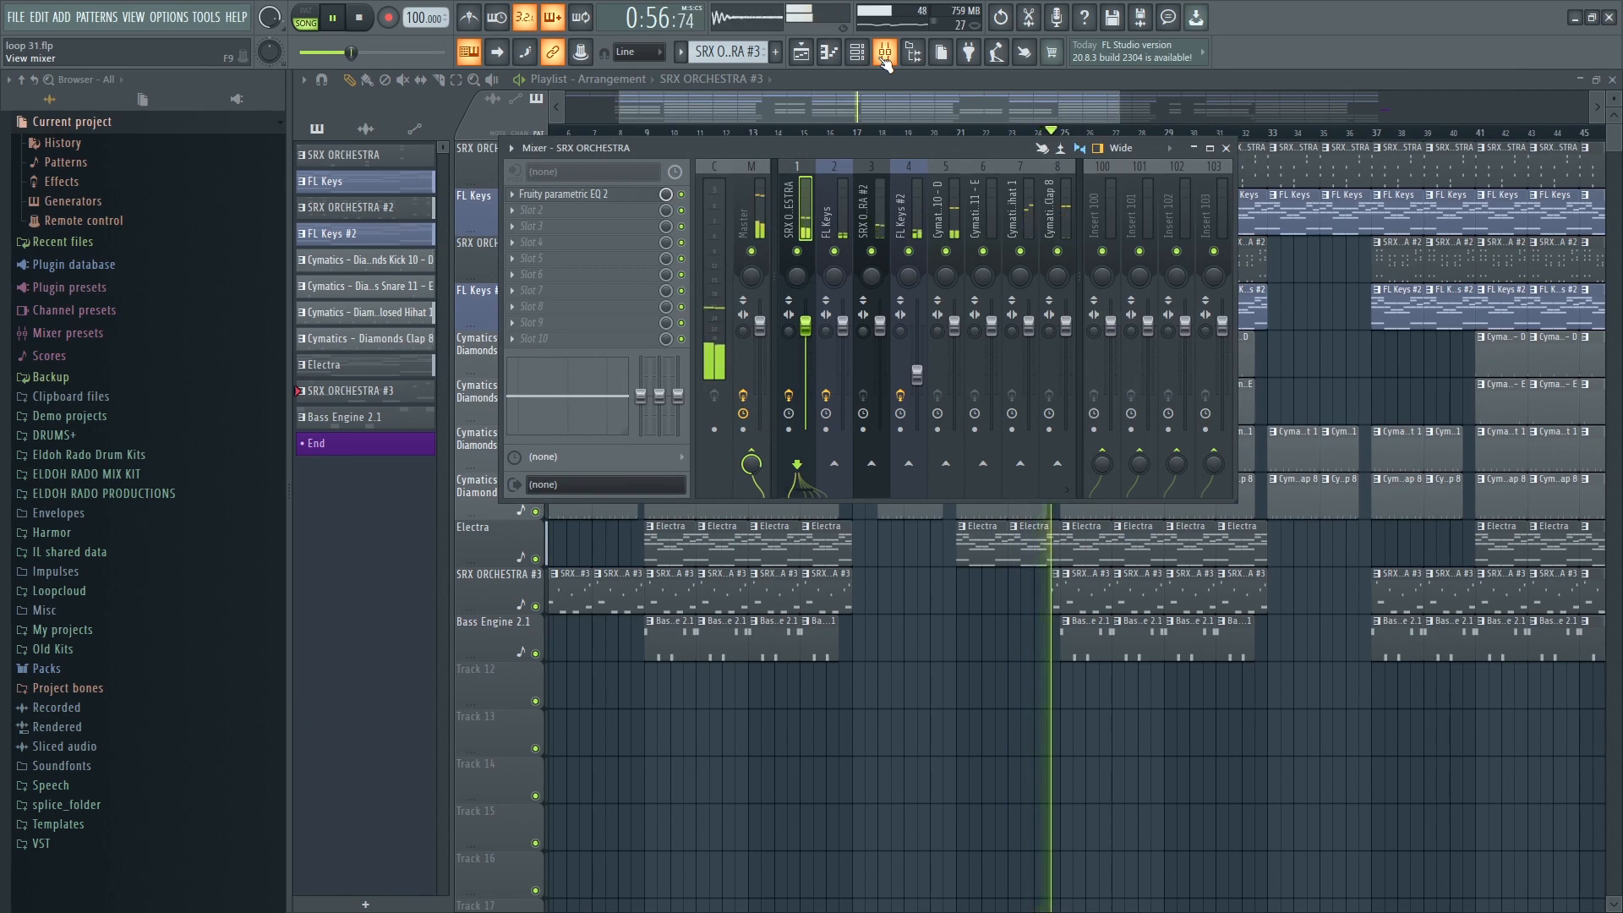
{"action": "left_click", "coordinate": [1226, 147]}
{"action": "scroll", "coordinate": [1058, 549], "scroll_direction": "up", "scroll_amount": 5}
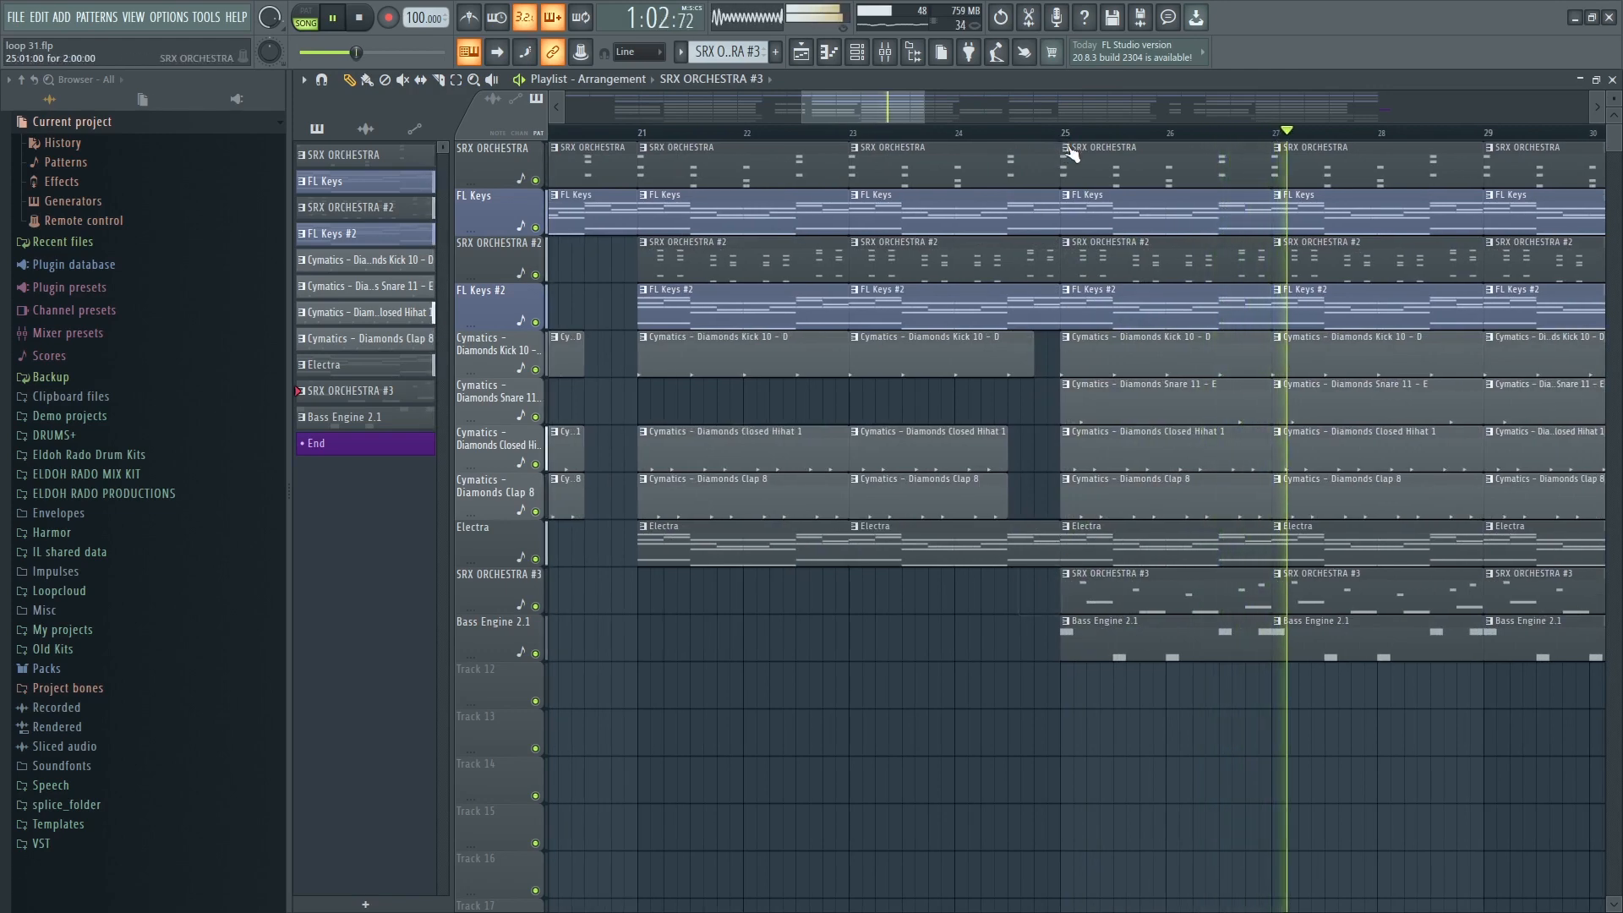
{"action": "scroll", "coordinate": [1080, 136], "scroll_direction": "down", "scroll_amount": 3}
{"action": "scroll", "coordinate": [1080, 136], "scroll_direction": "down", "scroll_amount": 5}
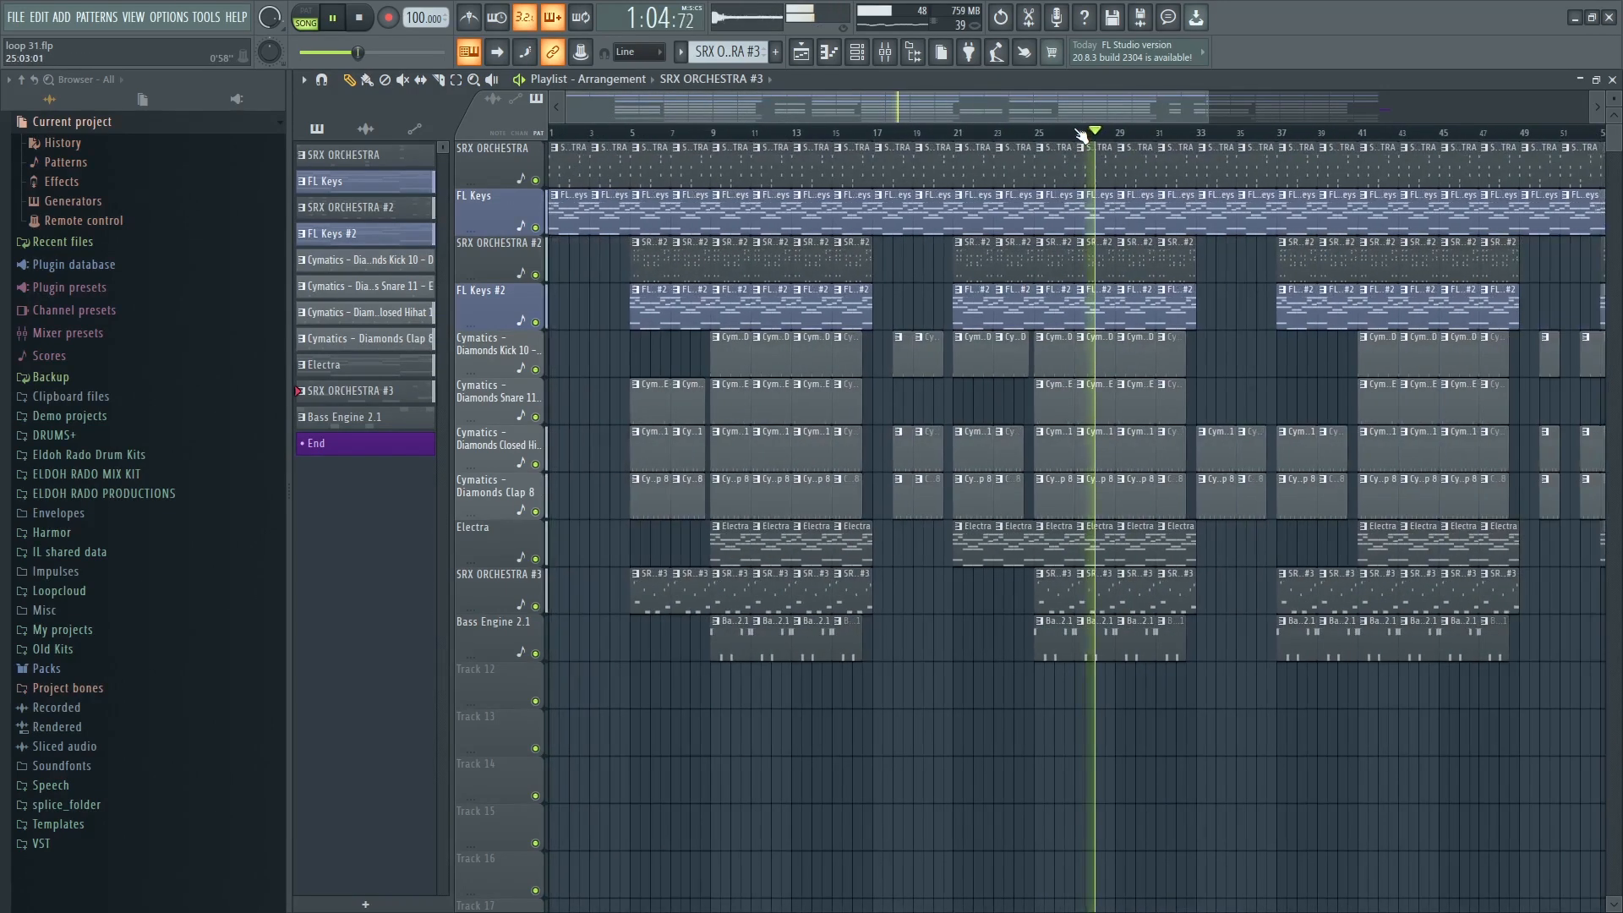
{"action": "left_click_drag", "start_coordinate": [1026, 120], "coordinate": [1234, 119]}
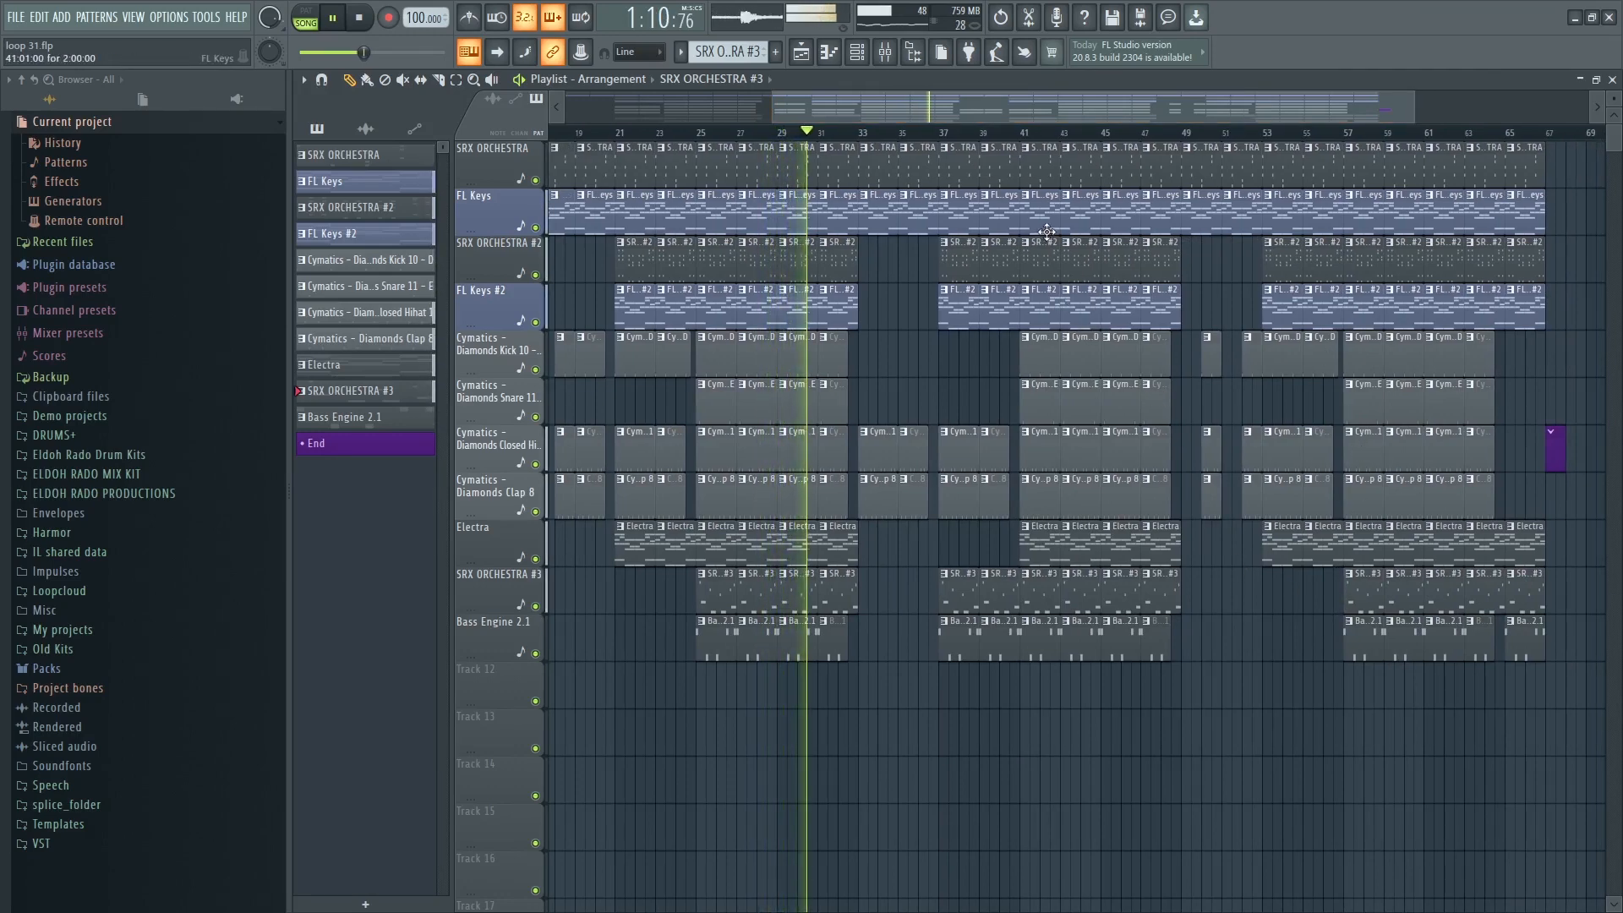
{"action": "scroll", "coordinate": [881, 139], "scroll_direction": "up", "scroll_amount": 4}
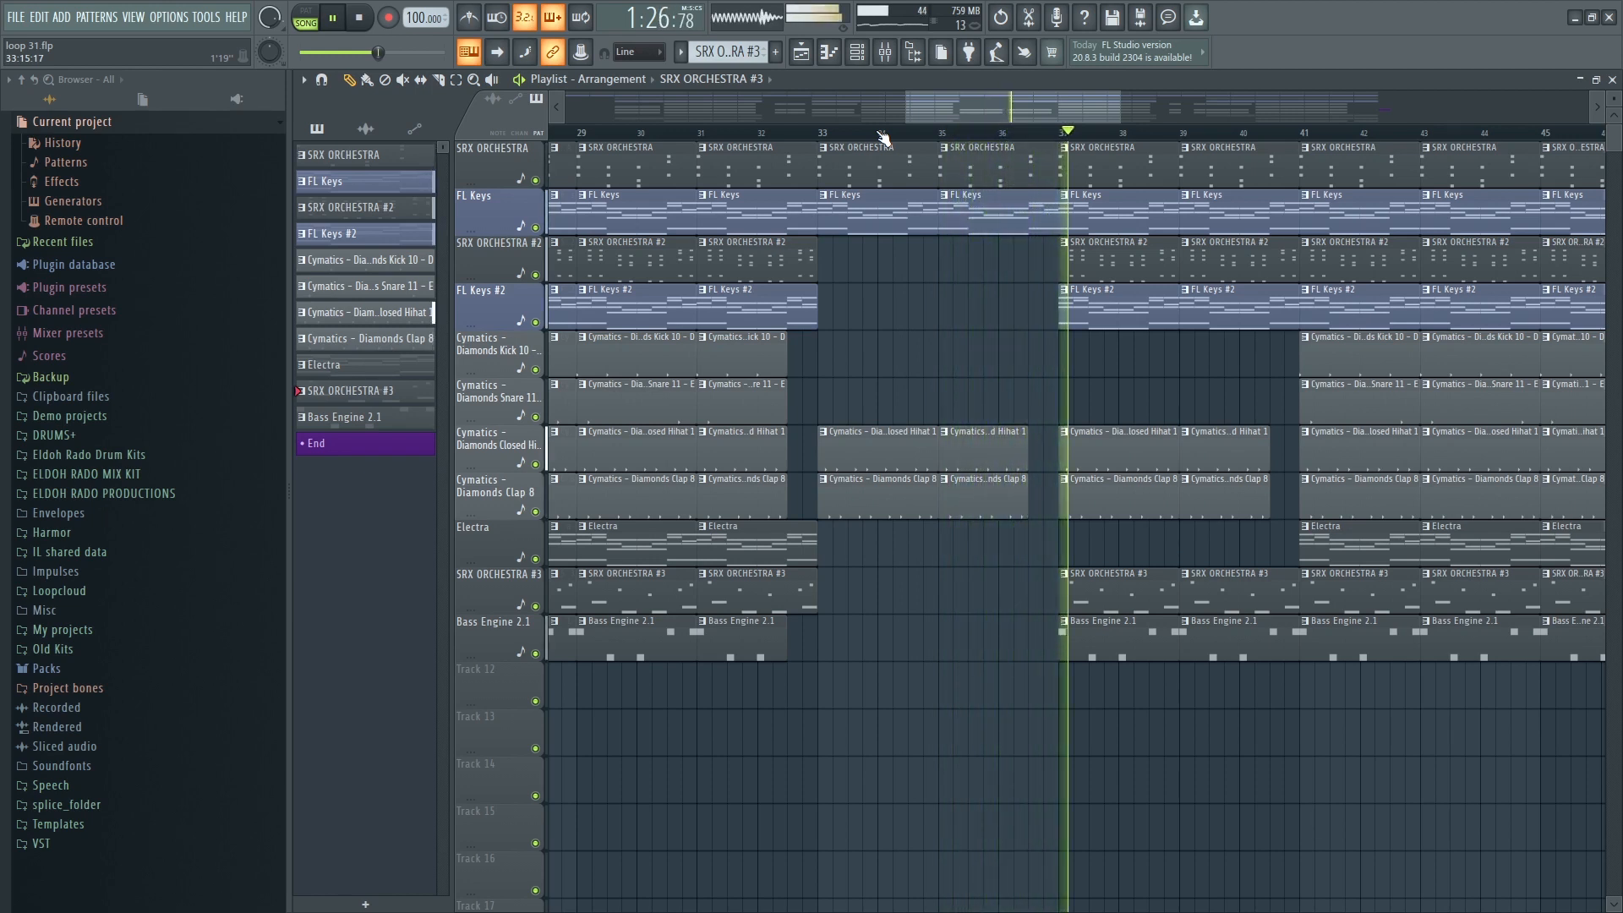
{"action": "scroll", "coordinate": [883, 138], "scroll_direction": "down", "scroll_amount": 6}
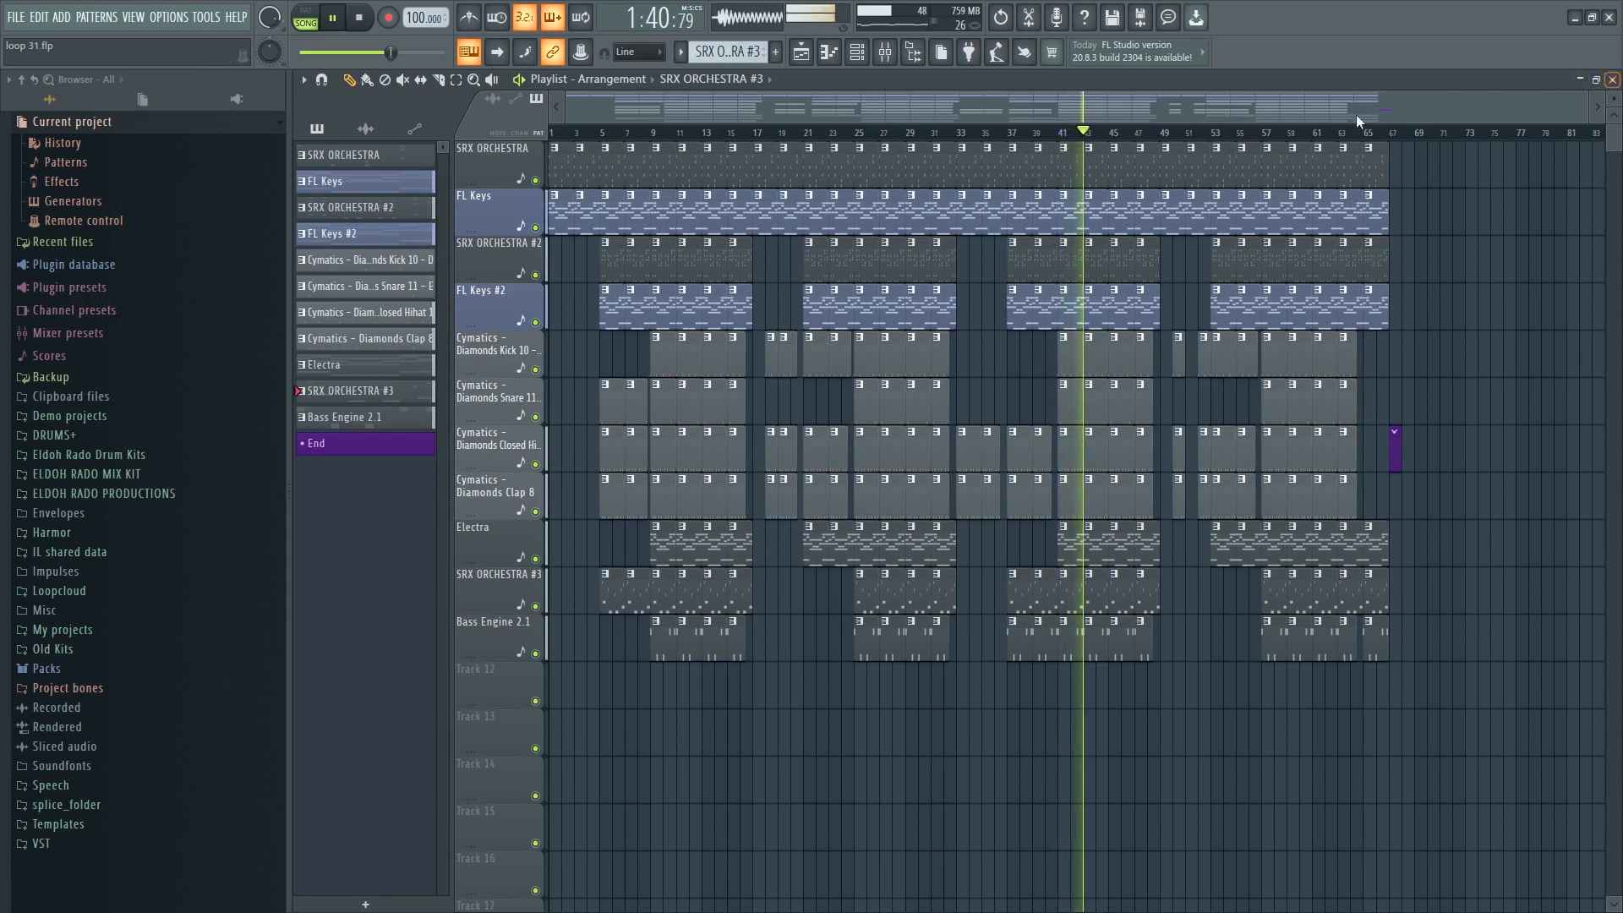
Mute the Electra track, delete its four clips from bar 41 up to bar 49, and unmute the track.
{"action": "scroll", "coordinate": [1104, 135], "scroll_direction": "up", "scroll_amount": 5}
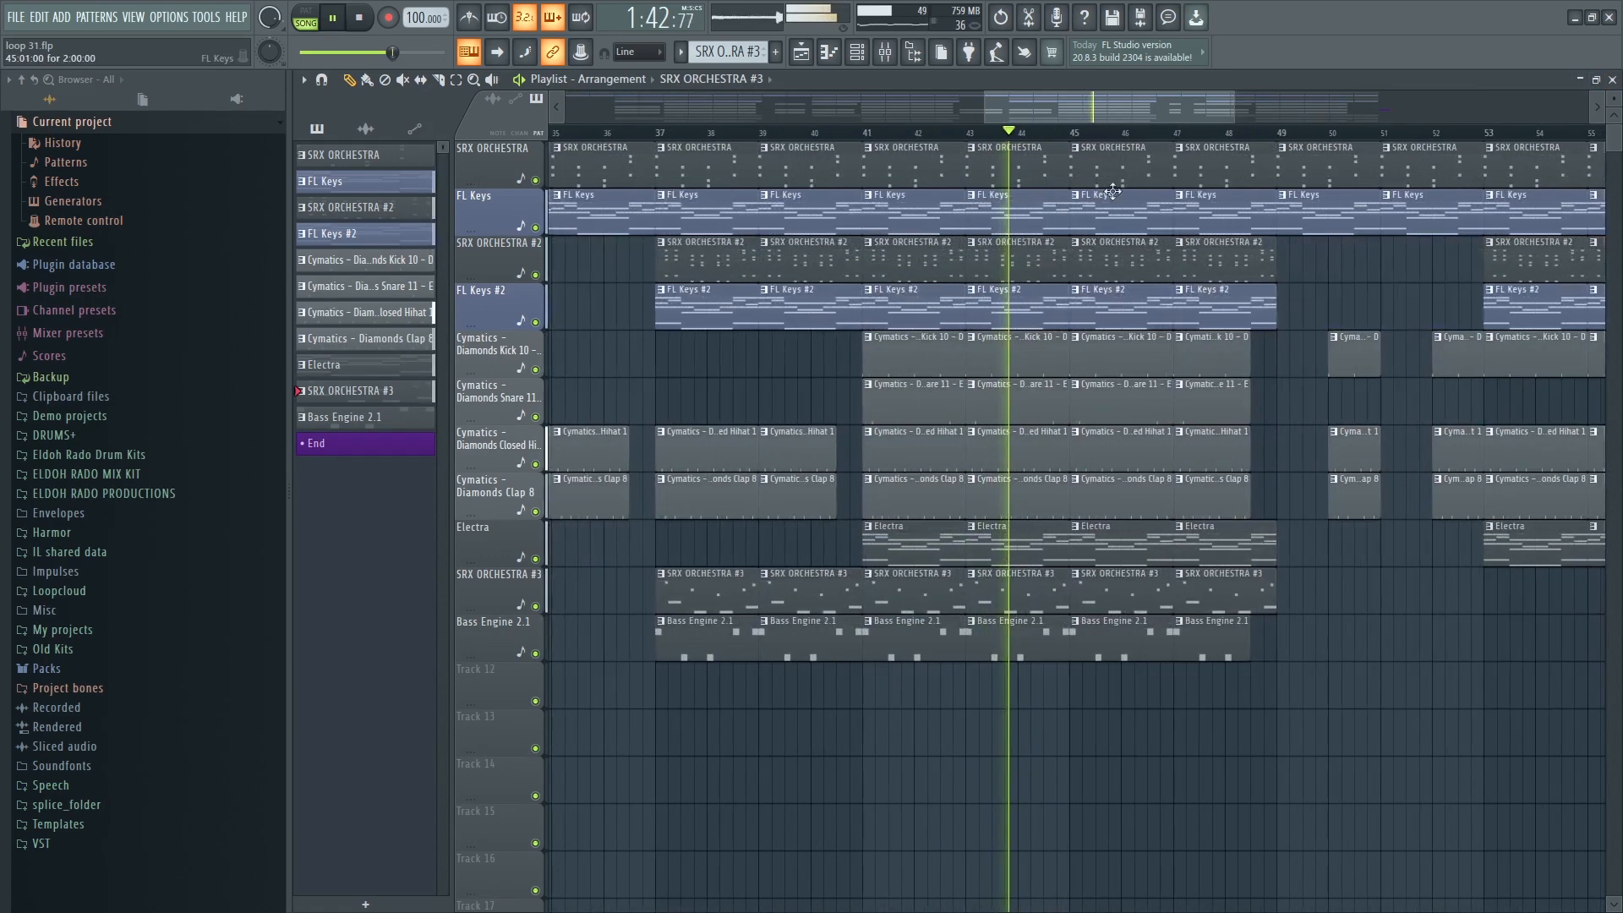
{"action": "left_click", "coordinate": [535, 559]}
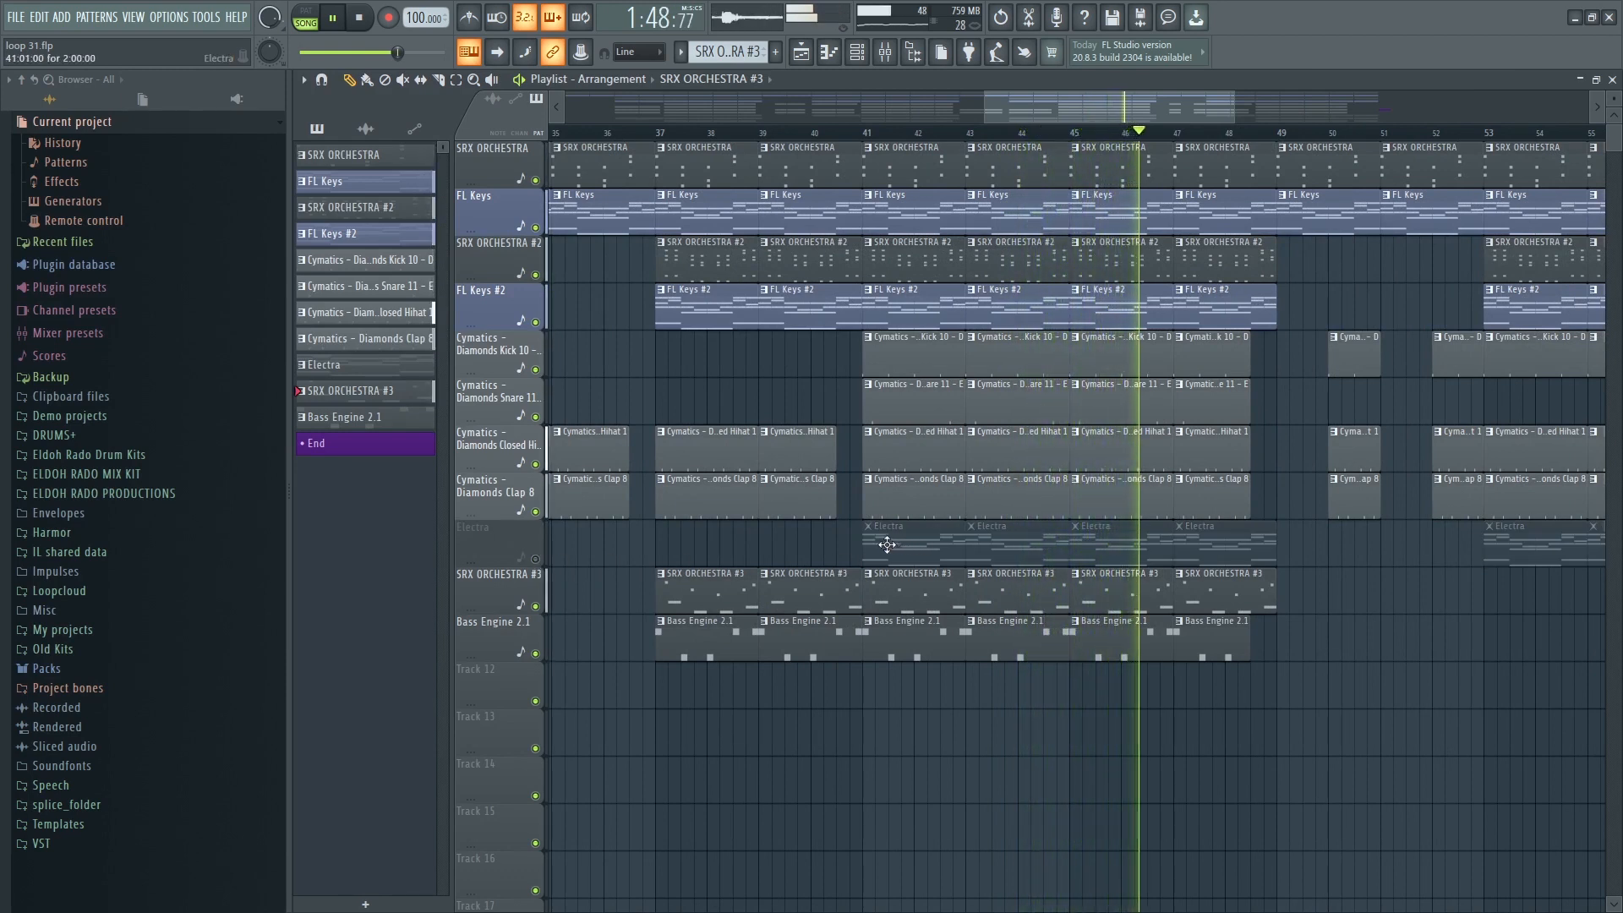
{"action": "right_click", "coordinate": [882, 543]}
{"action": "left_click", "coordinate": [535, 559]}
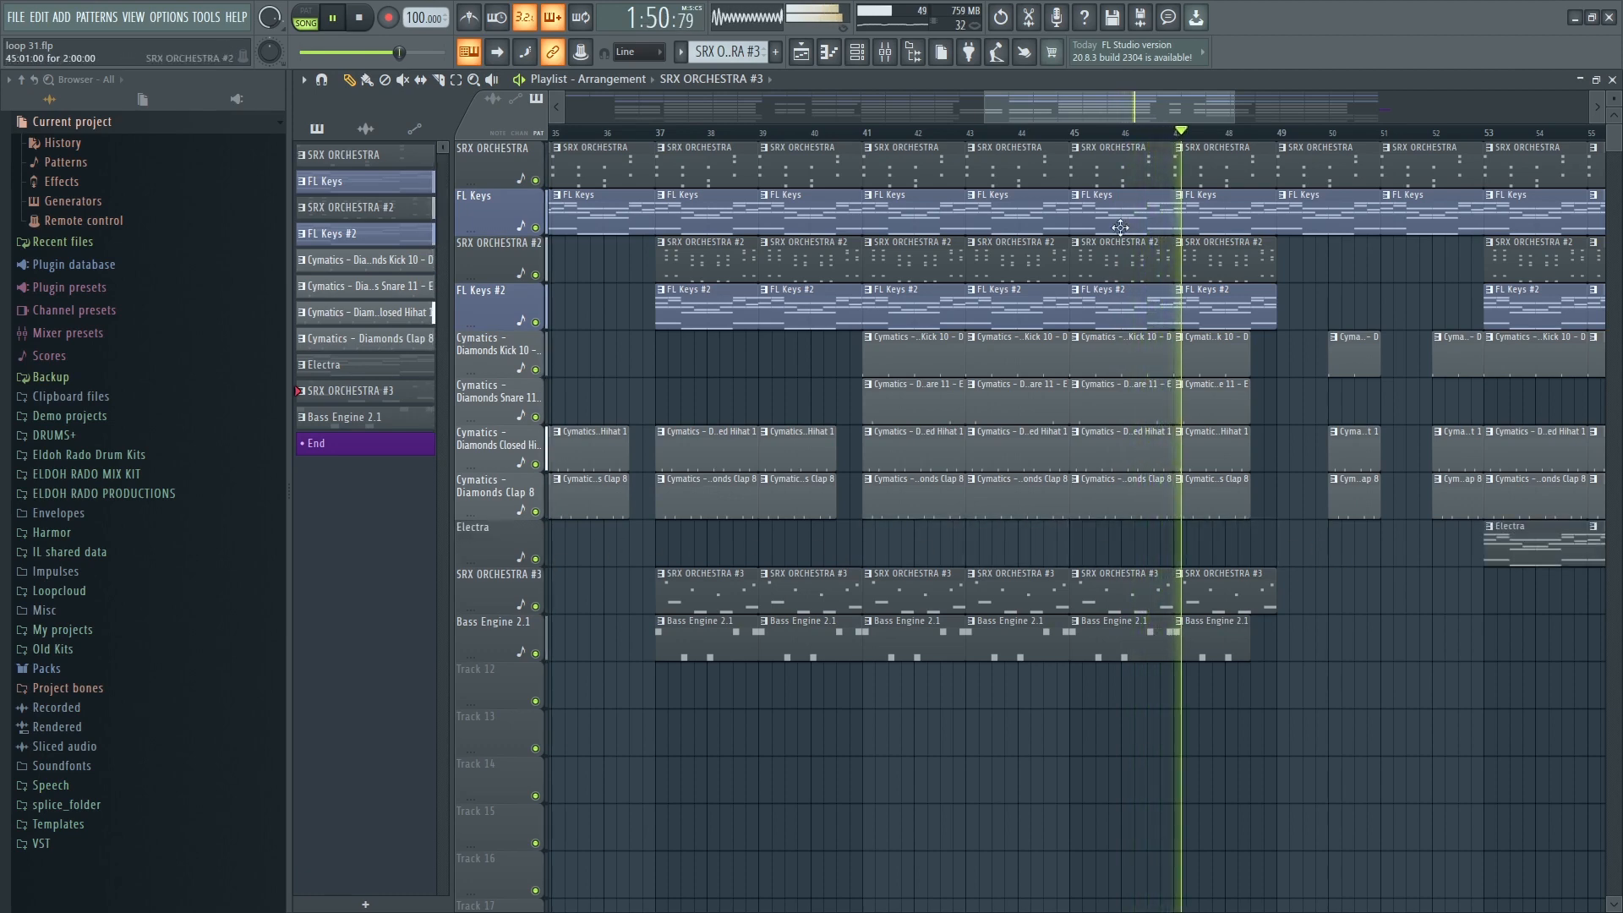
Delete the last Electra clip at bar 65, just before the End marker, and save the project.
{"action": "scroll", "coordinate": [1150, 137], "scroll_direction": "down", "scroll_amount": 3}
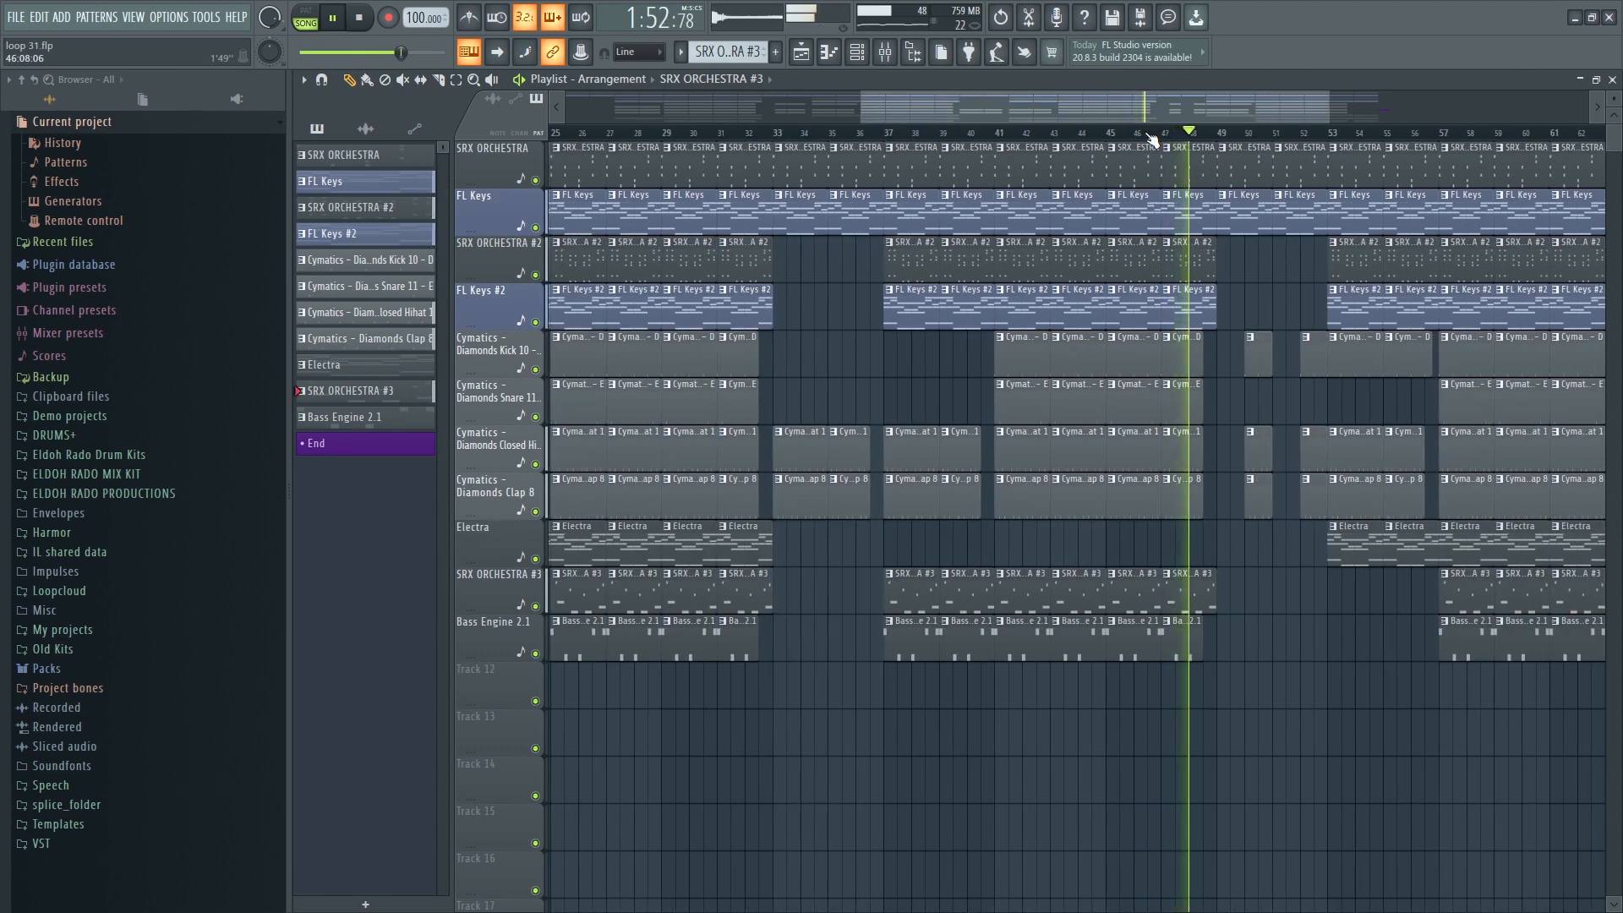
{"action": "scroll", "coordinate": [1152, 137], "scroll_direction": "down", "scroll_amount": 2}
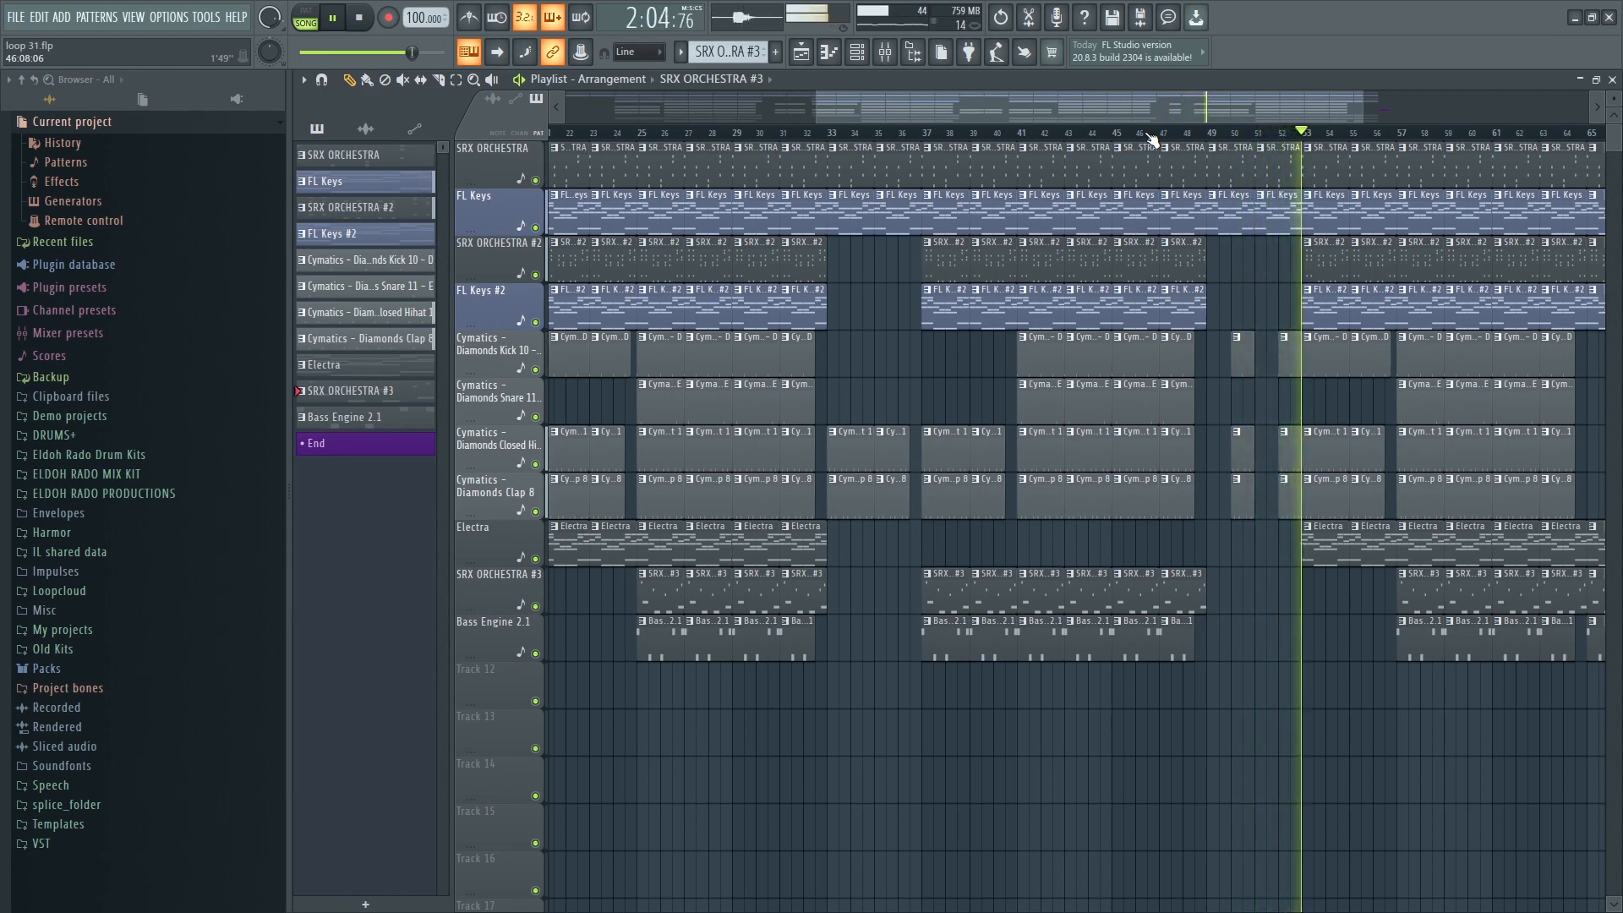
{"action": "scroll", "coordinate": [1151, 140], "scroll_direction": "down", "scroll_amount": 4}
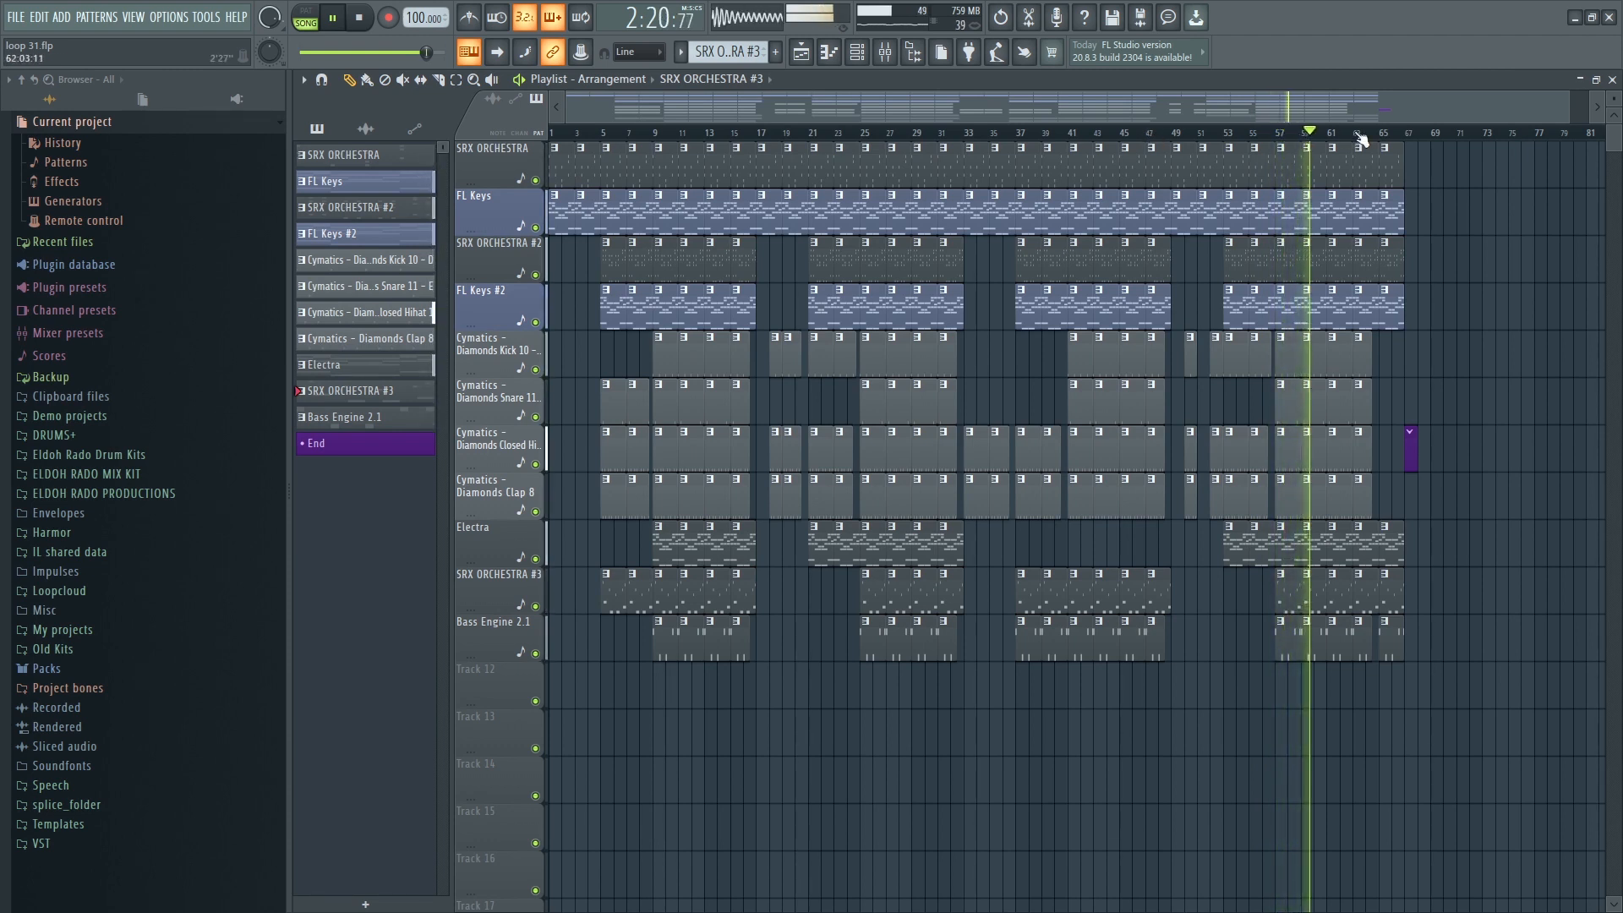
{"action": "scroll", "coordinate": [1389, 144], "scroll_direction": "up", "scroll_amount": 5}
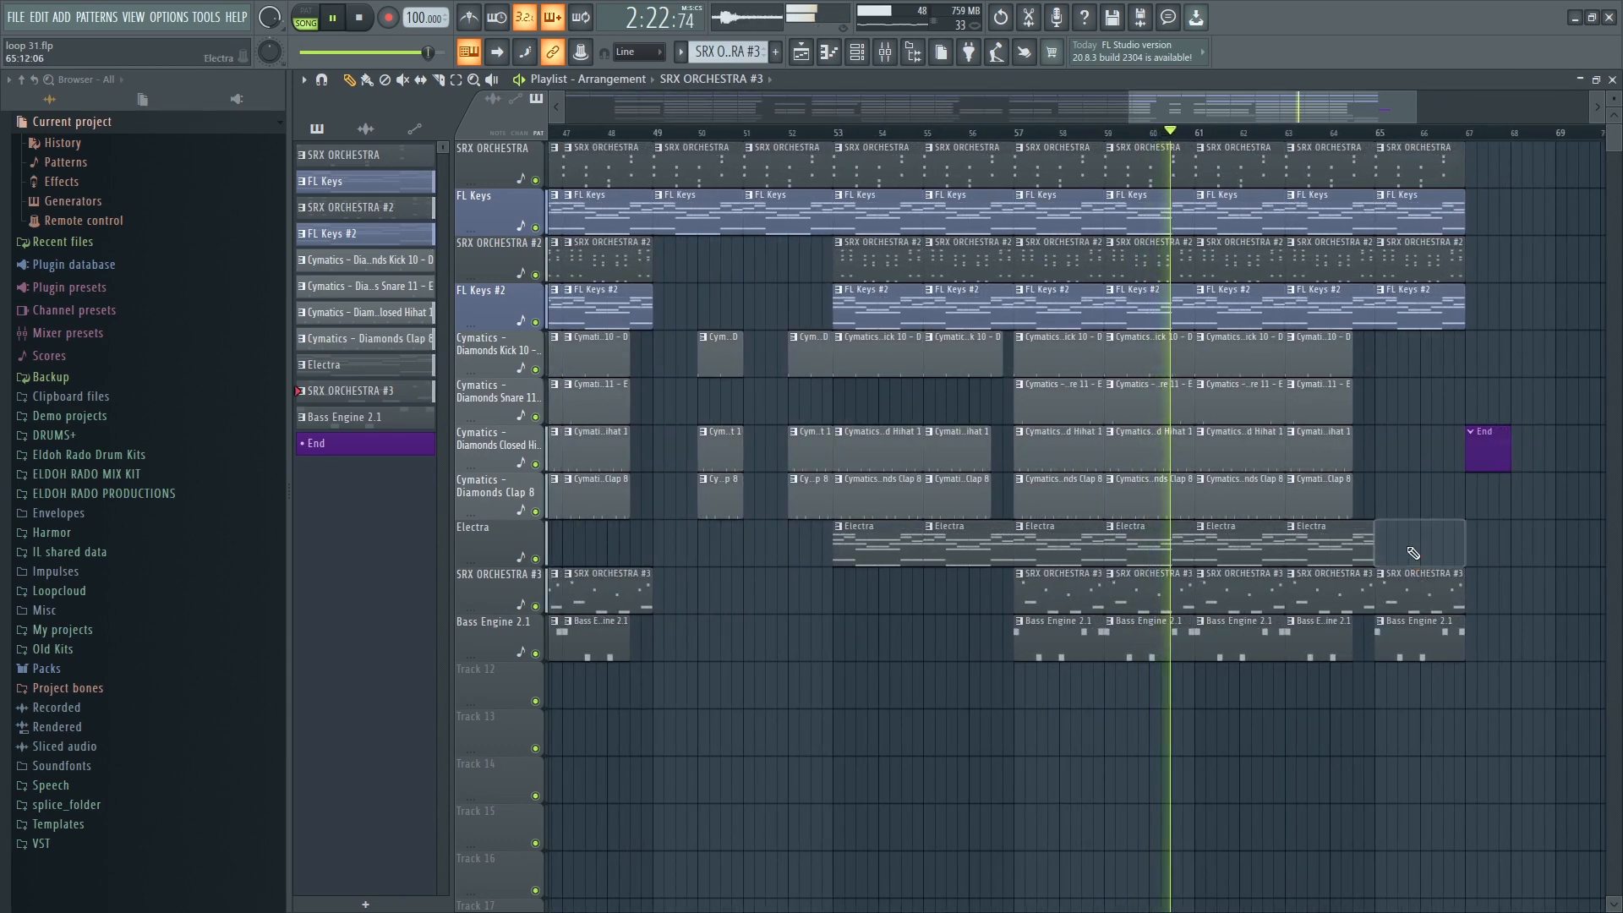
{"action": "scroll", "coordinate": [1429, 134], "scroll_direction": "down", "scroll_amount": 3}
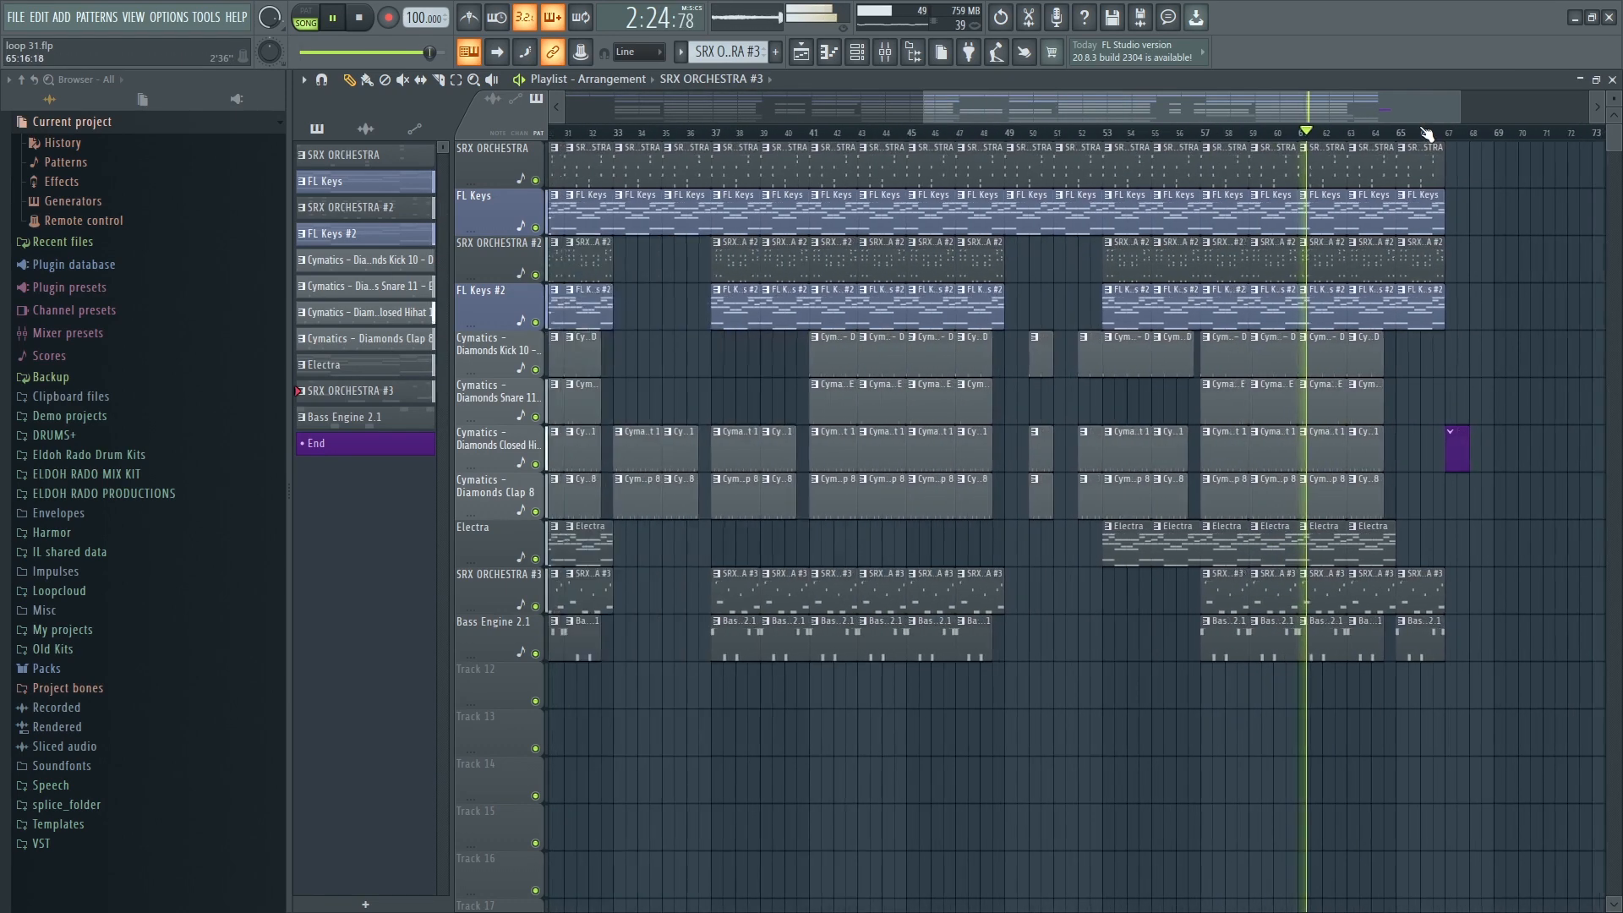
{"action": "key", "text": "ctrl+s"}
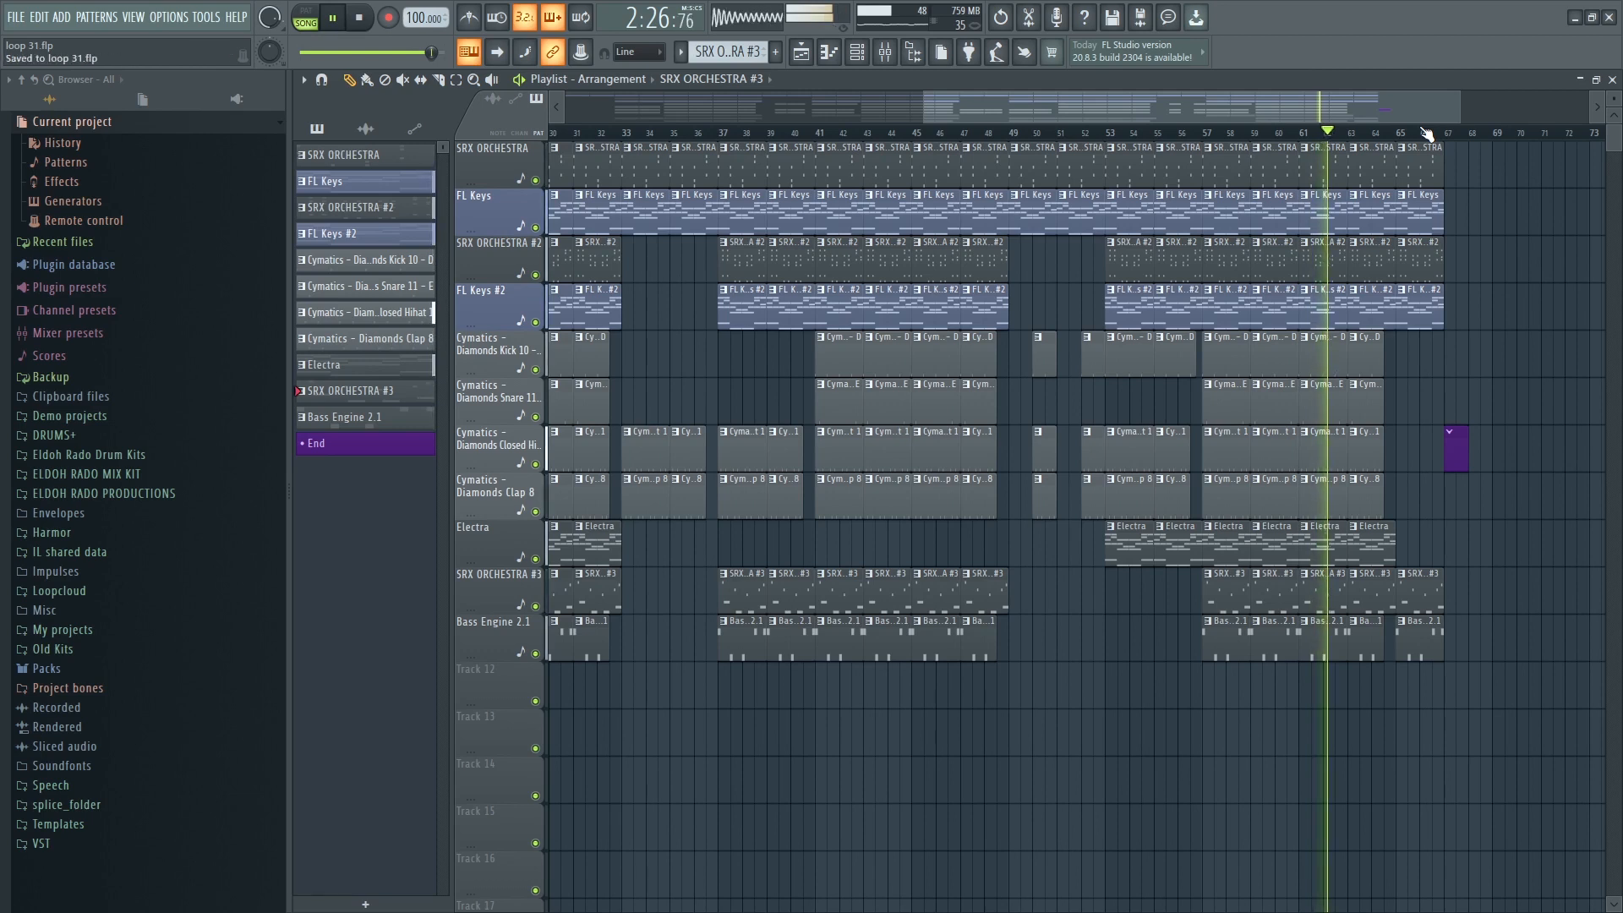